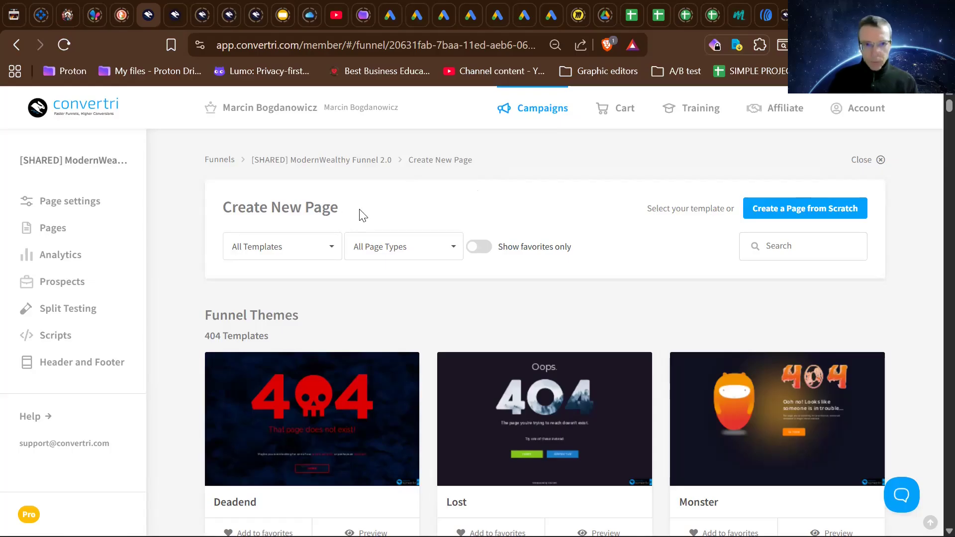
# - Review the template theme and page type filter options available for the new page
pyautogui.click(309, 252)
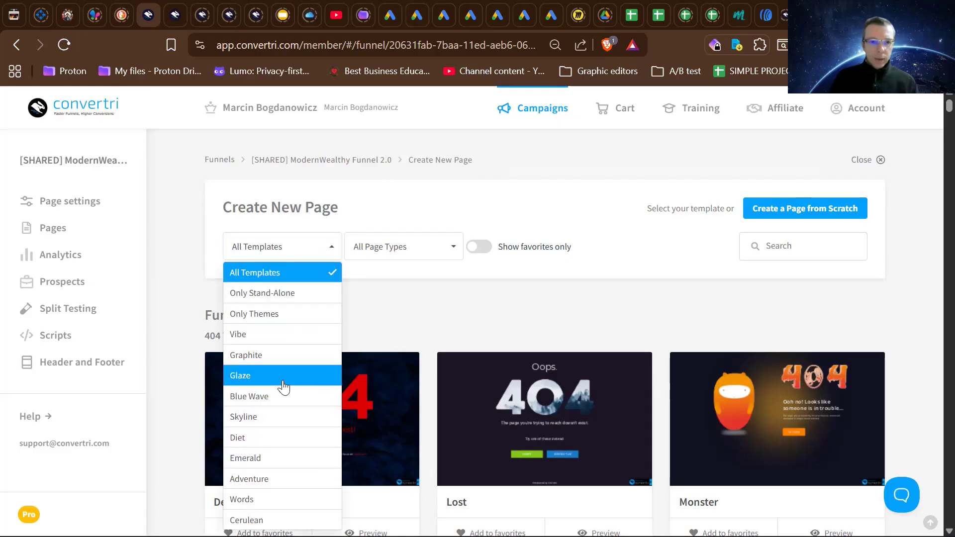
pyautogui.scroll(-1, 284, 446)
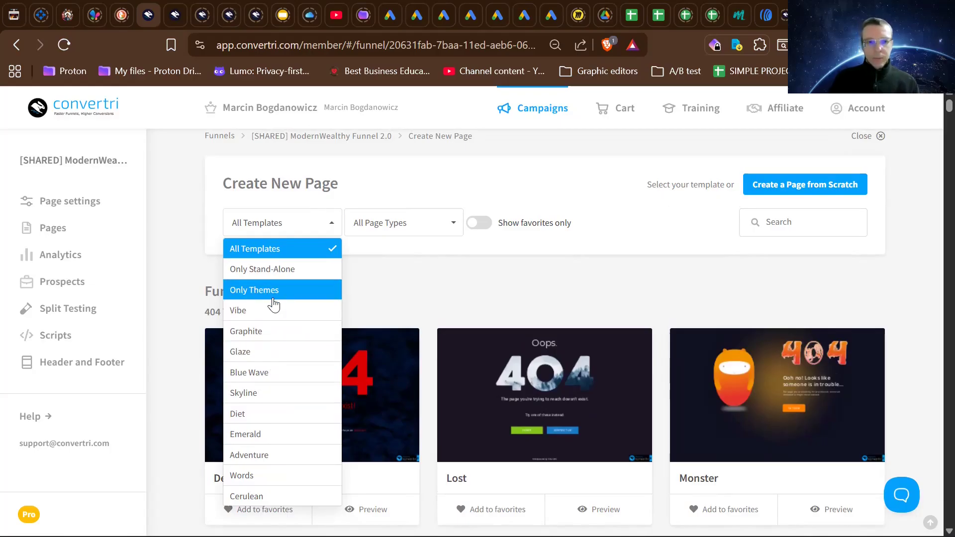
pyautogui.click(394, 224)
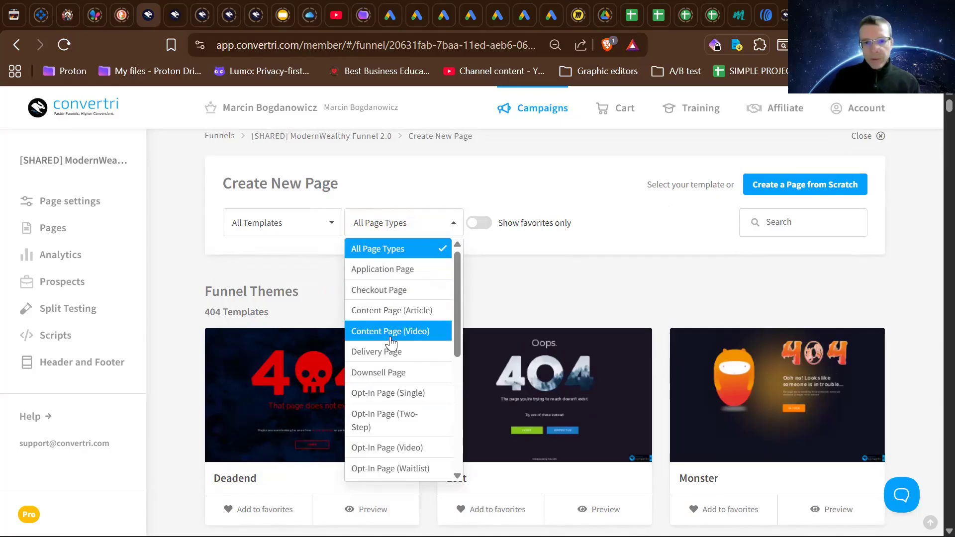
pyautogui.scroll(-1, 391, 343)
pyautogui.scroll(-3, 391, 343)
pyautogui.scroll(4, 391, 343)
pyautogui.scroll(1, 391, 343)
pyautogui.scroll(-1, 391, 344)
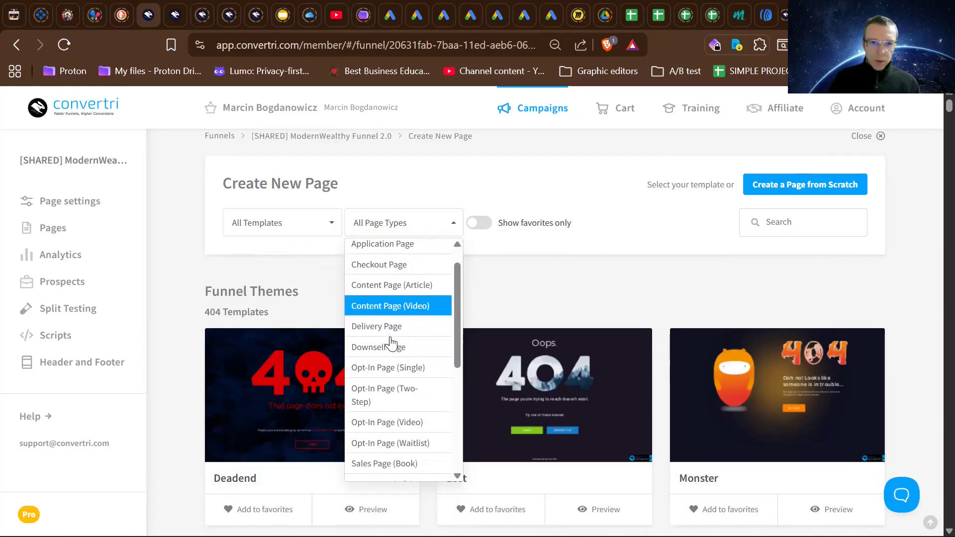
pyautogui.scroll(-2, 391, 343)
pyautogui.scroll(-5, 391, 343)
pyautogui.scroll(-3, 391, 343)
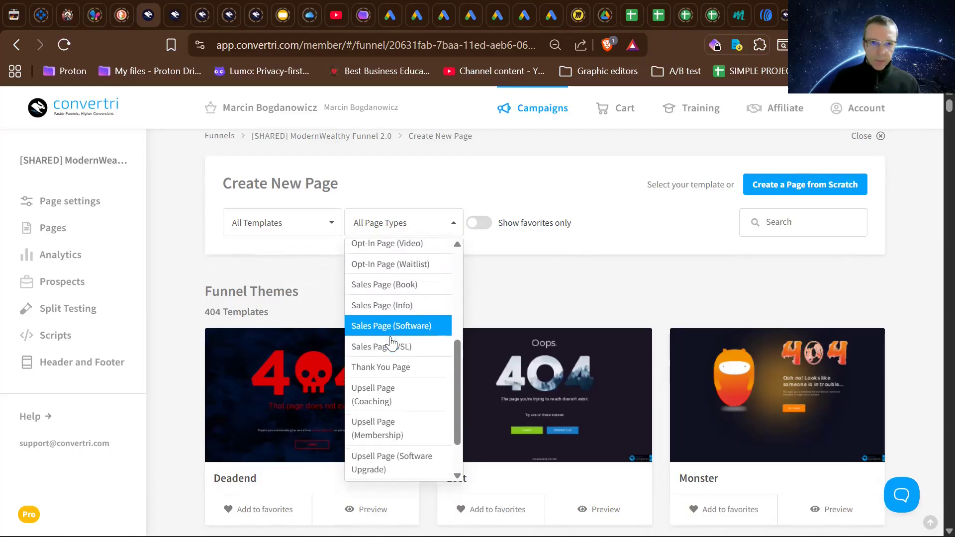
pyautogui.scroll(-2, 391, 343)
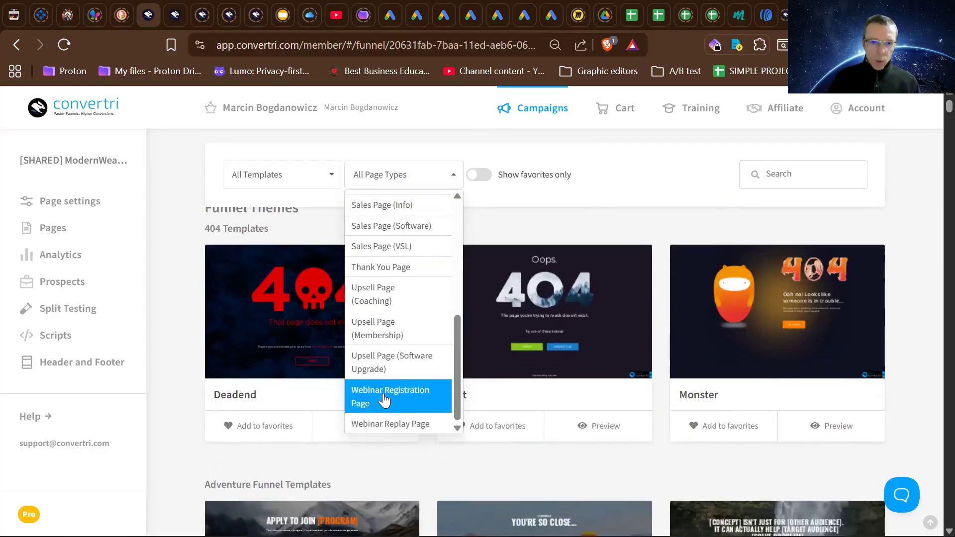
pyautogui.click(533, 228)
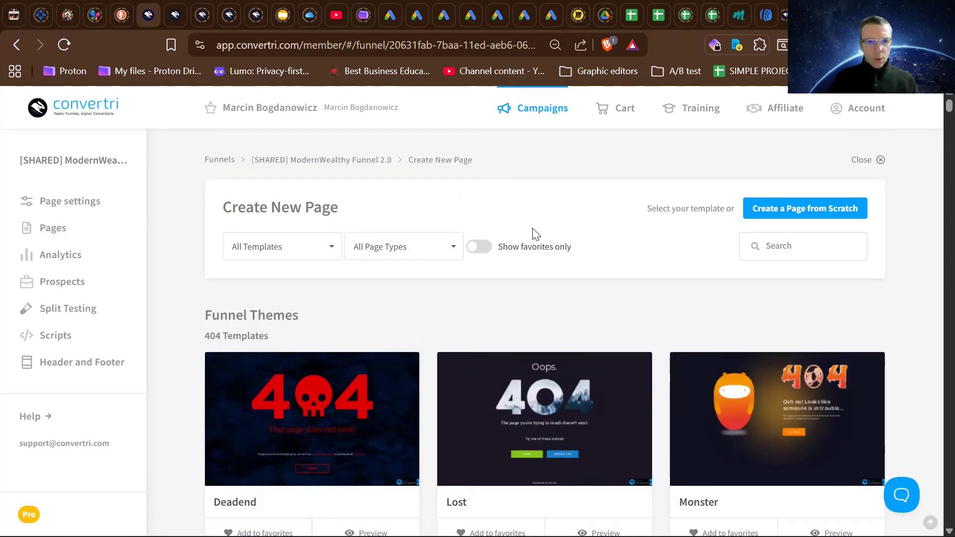
# - Browse the full template gallery, including the Adventure and Blue Wave funnel templates, and return to its beginning
pyautogui.scroll(-5, 508, 284)
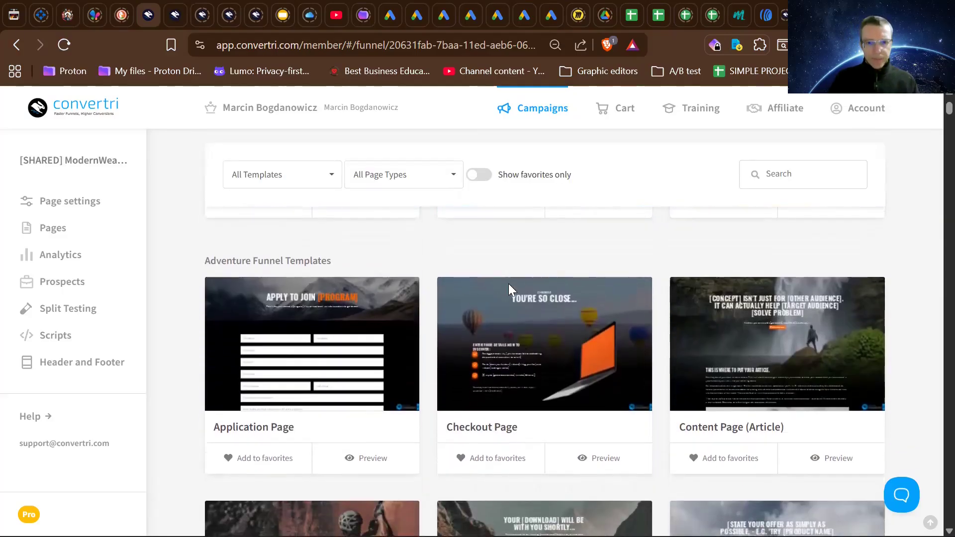
pyautogui.scroll(-20, 508, 284)
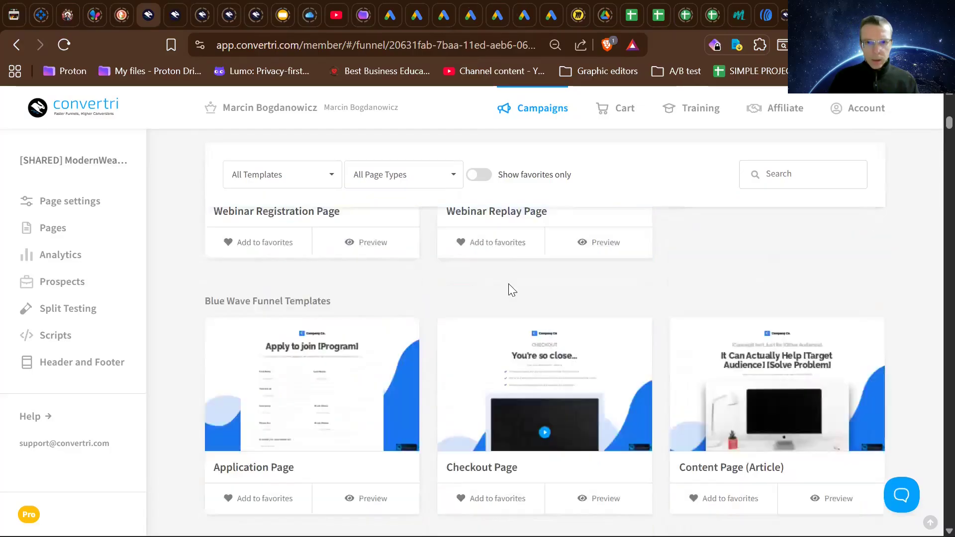
pyautogui.scroll(-20, 508, 283)
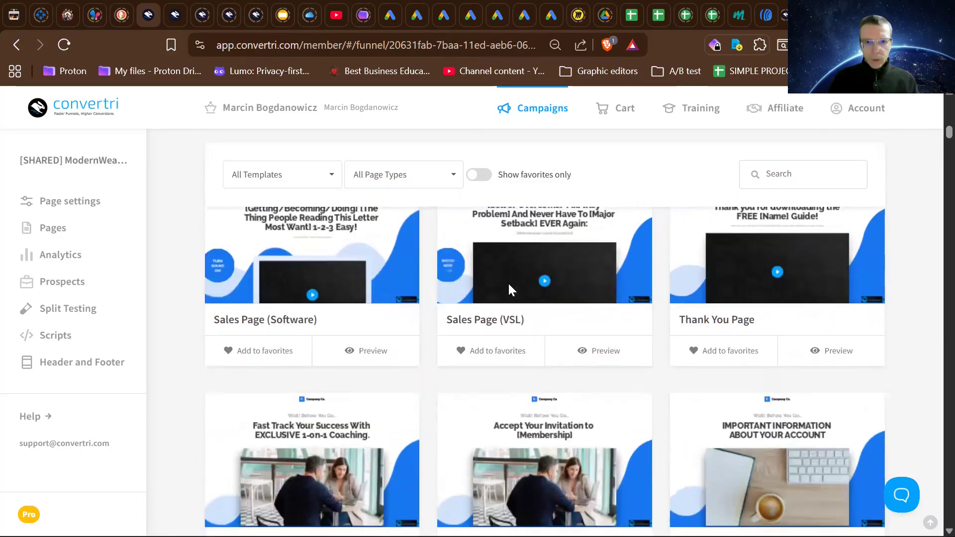
pyautogui.scroll(-20, 508, 288)
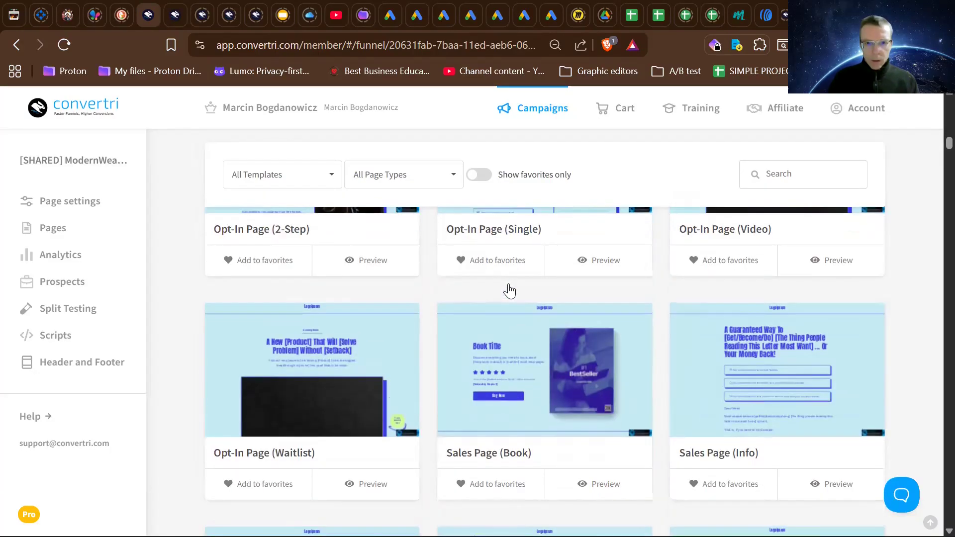
pyautogui.scroll(-20, 508, 288)
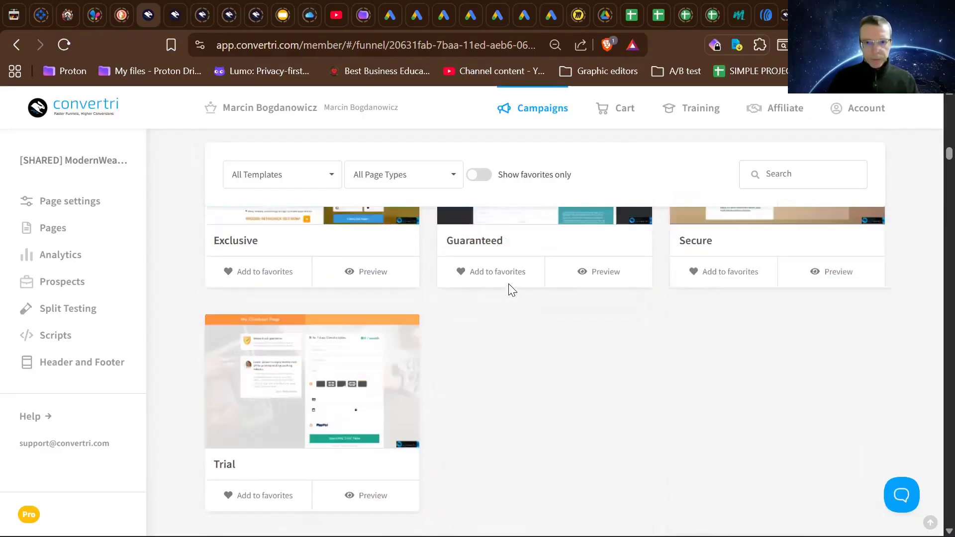
pyautogui.scroll(-15, 509, 287)
pyautogui.scroll(-7, 509, 284)
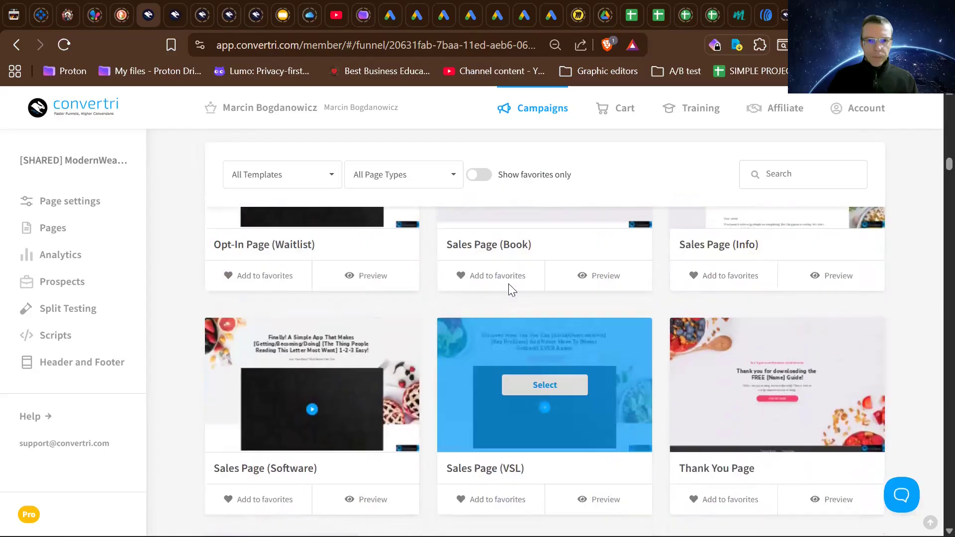
pyautogui.scroll(20, 508, 284)
pyautogui.scroll(20, 508, 283)
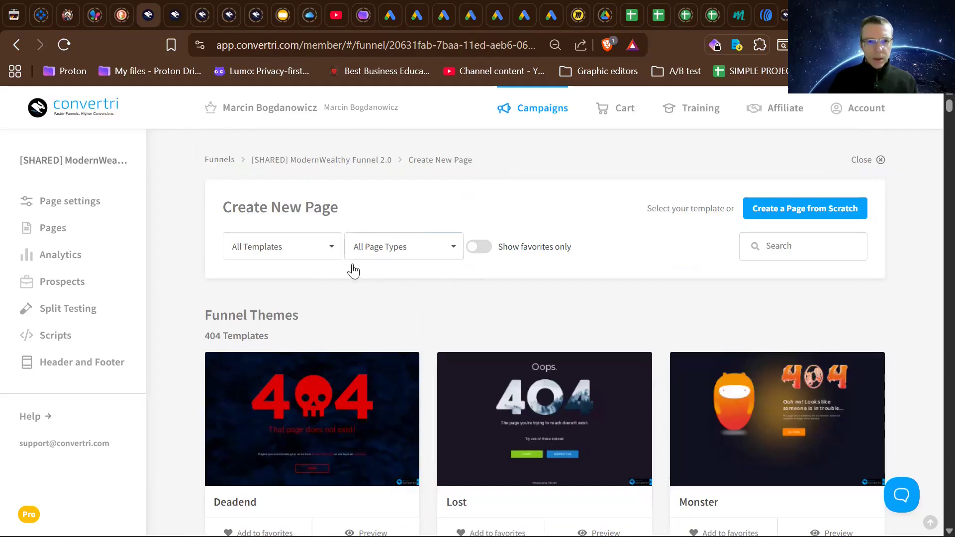
# - Check the page type options again without choosing a filter, and look over the first Adventure funnel templates
pyautogui.click(398, 255)
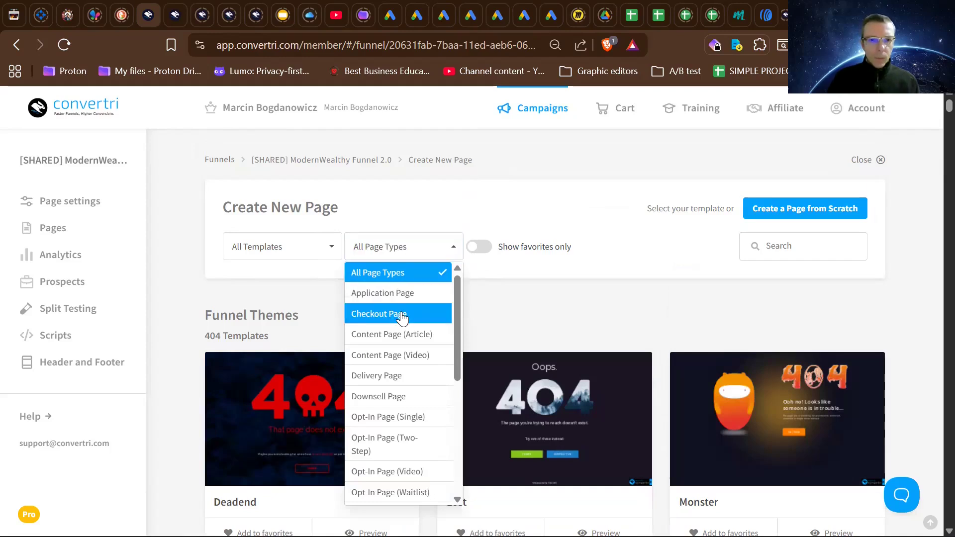
pyautogui.scroll(-4, 402, 356)
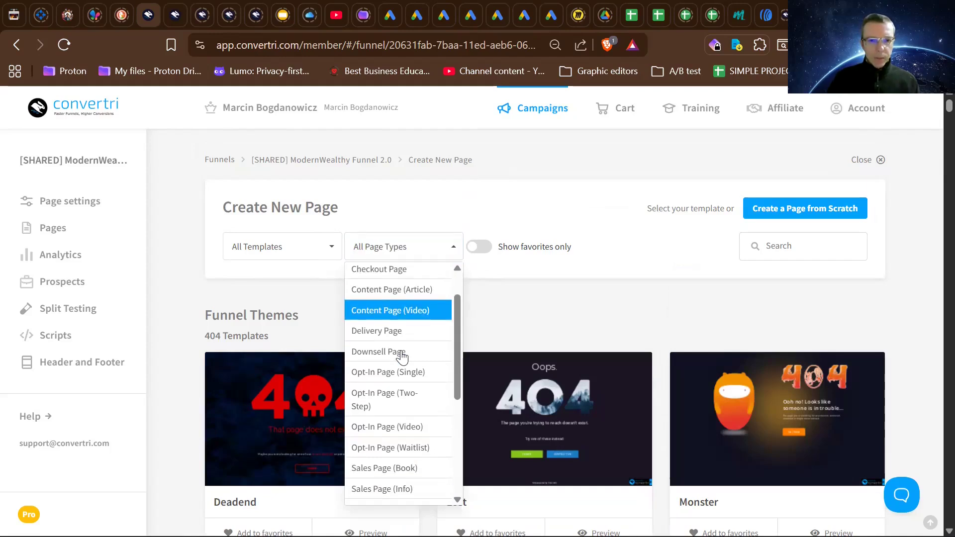
pyautogui.scroll(4, 402, 356)
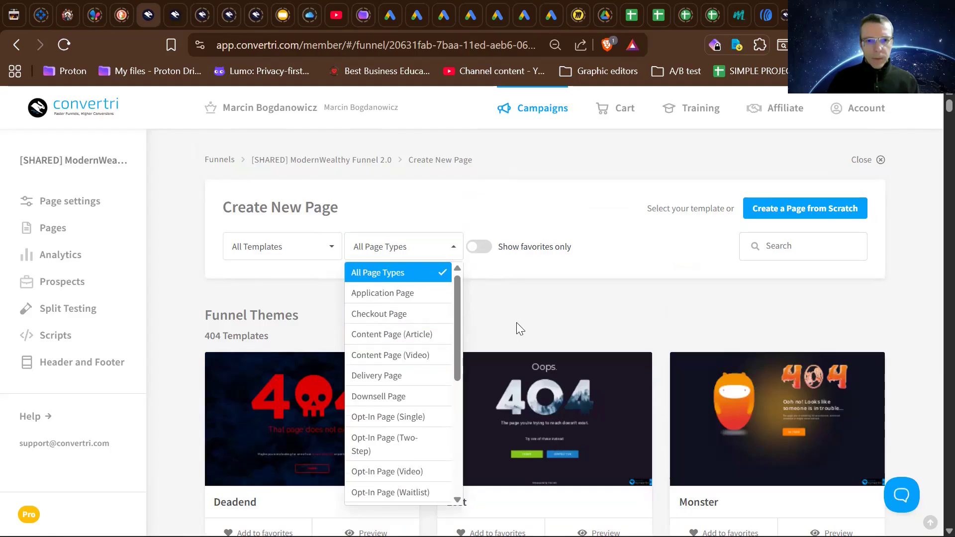
pyautogui.click(547, 370)
pyautogui.scroll(-4, 551, 379)
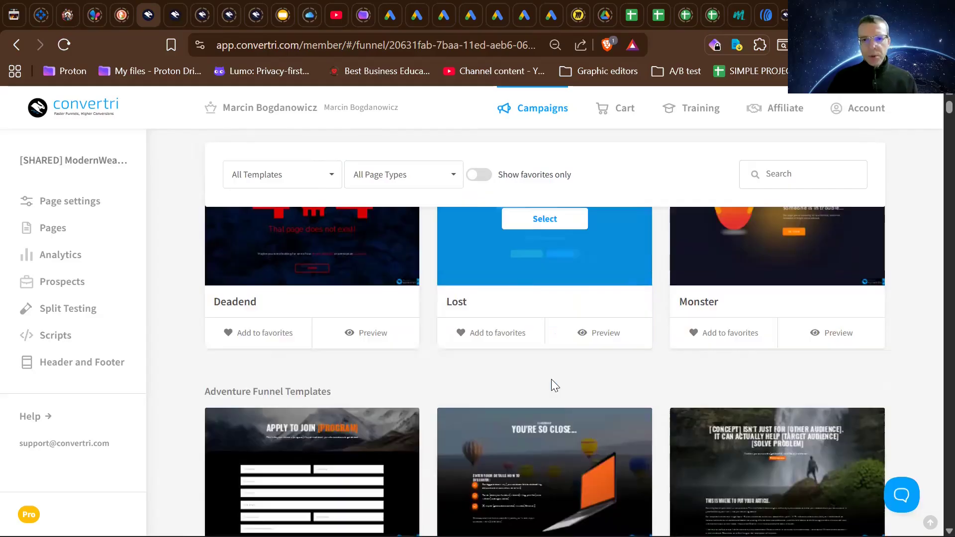
pyautogui.scroll(-2, 551, 379)
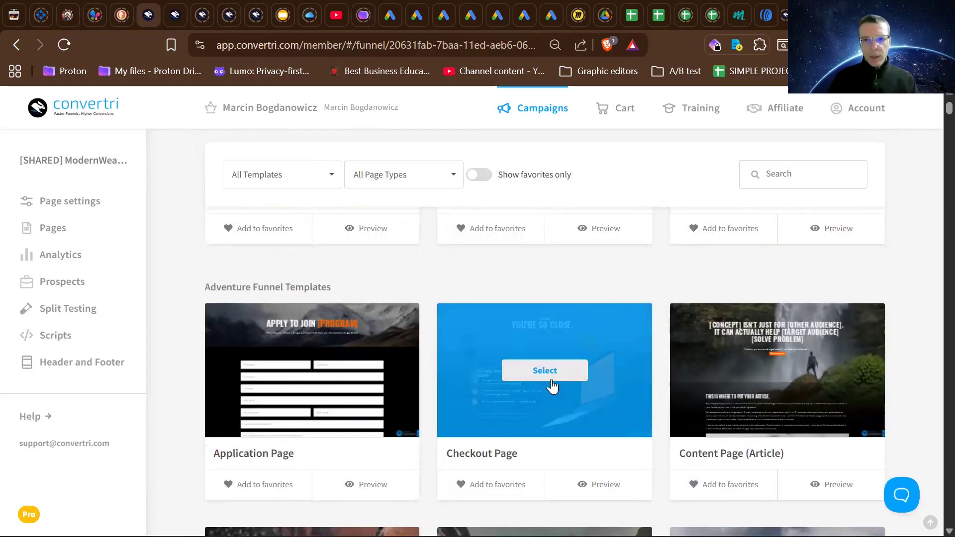
pyautogui.scroll(2, 552, 385)
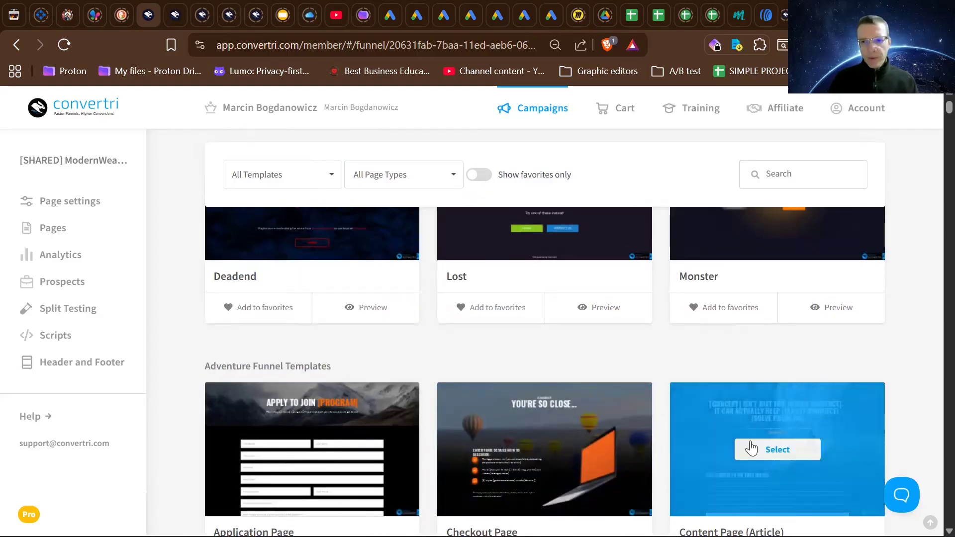
pyautogui.scroll(-2, 751, 449)
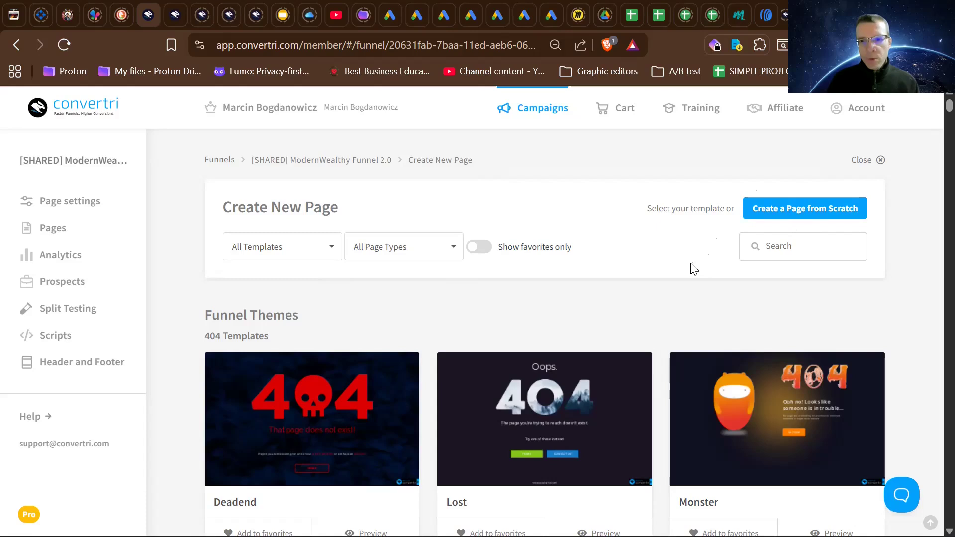
pyautogui.scroll(-8, 665, 314)
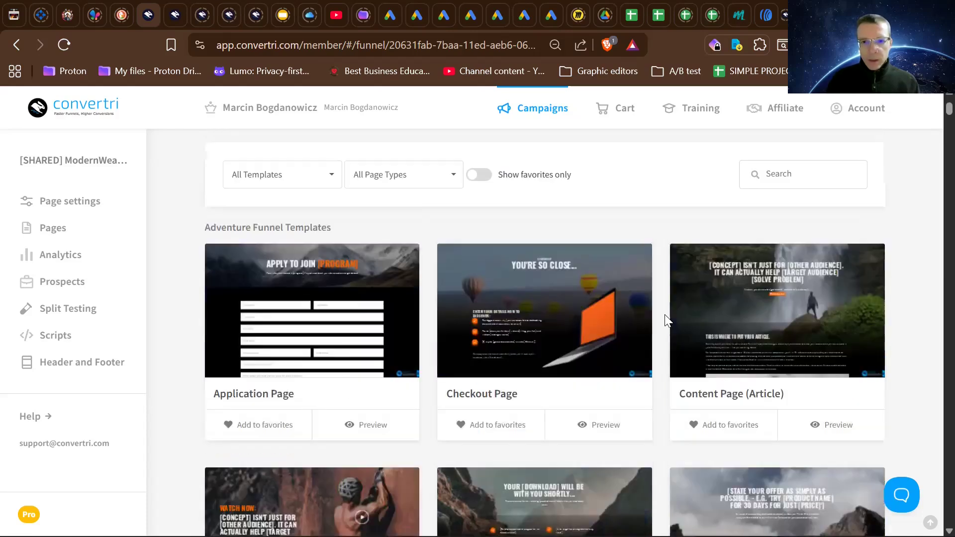
pyautogui.scroll(-2, 664, 314)
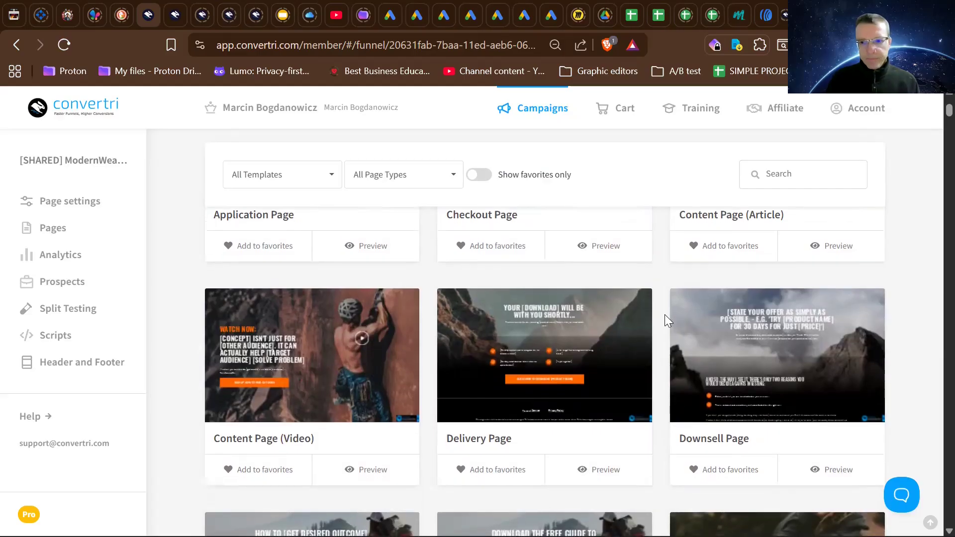
pyautogui.moveTo(763, 358)
pyautogui.click(764, 359)
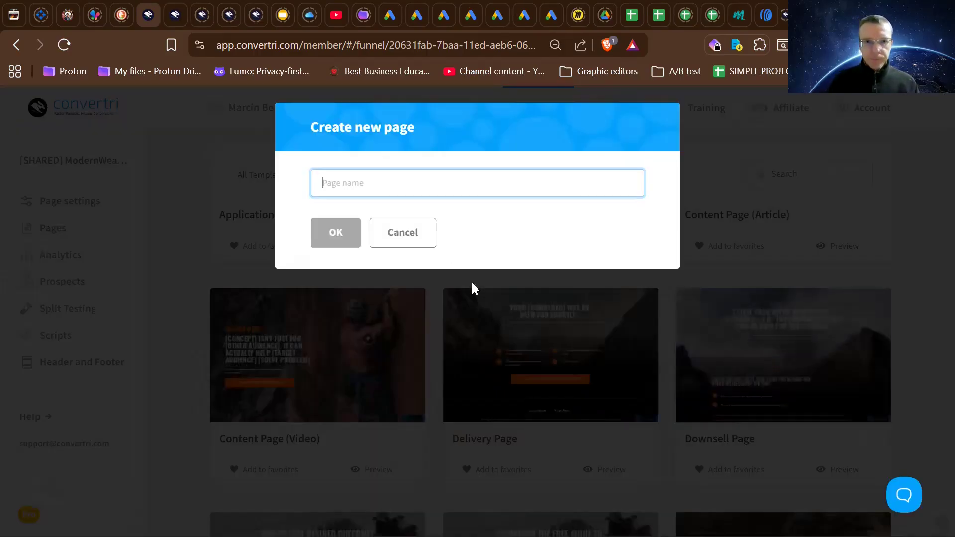
pyautogui.click(411, 237)
# - Start a new page from the Opt-In Page (Video) template in the Adventure funnel set
pyautogui.moveTo(545, 362)
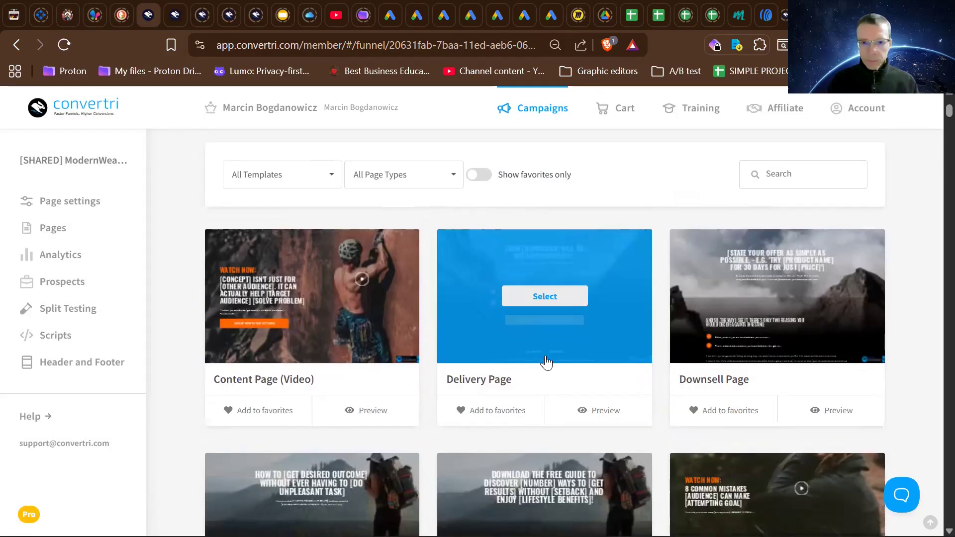
pyautogui.scroll(1, 545, 355)
pyautogui.moveTo(693, 426)
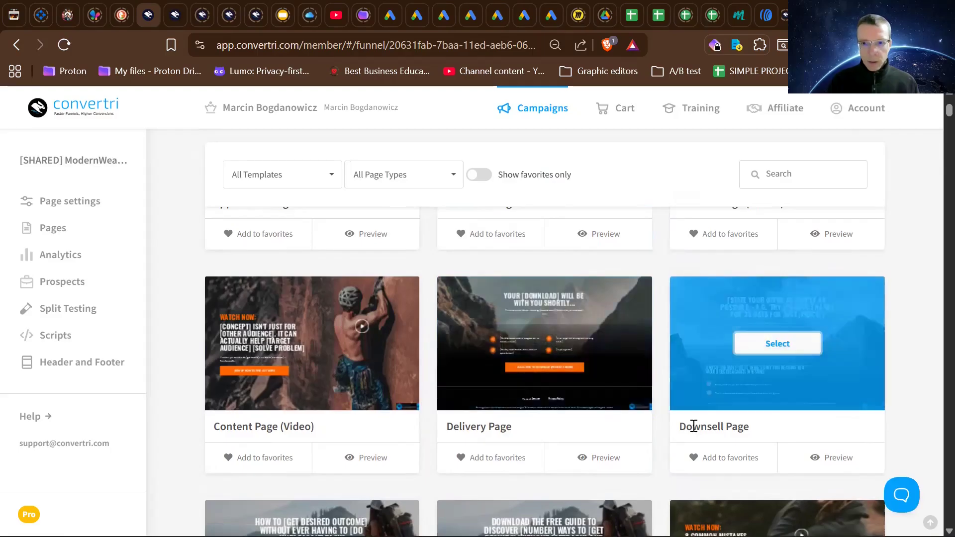
pyautogui.scroll(-3, 693, 427)
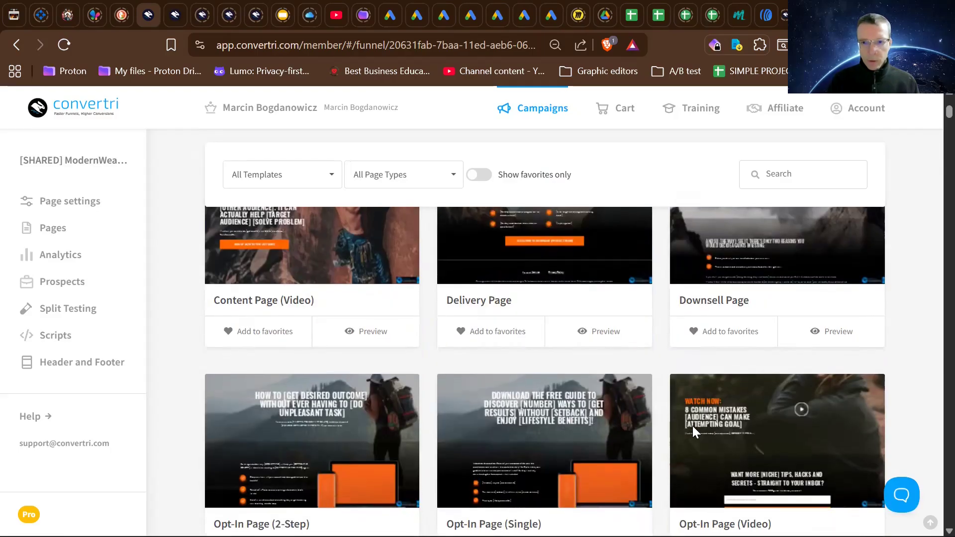
pyautogui.scroll(-2, 692, 425)
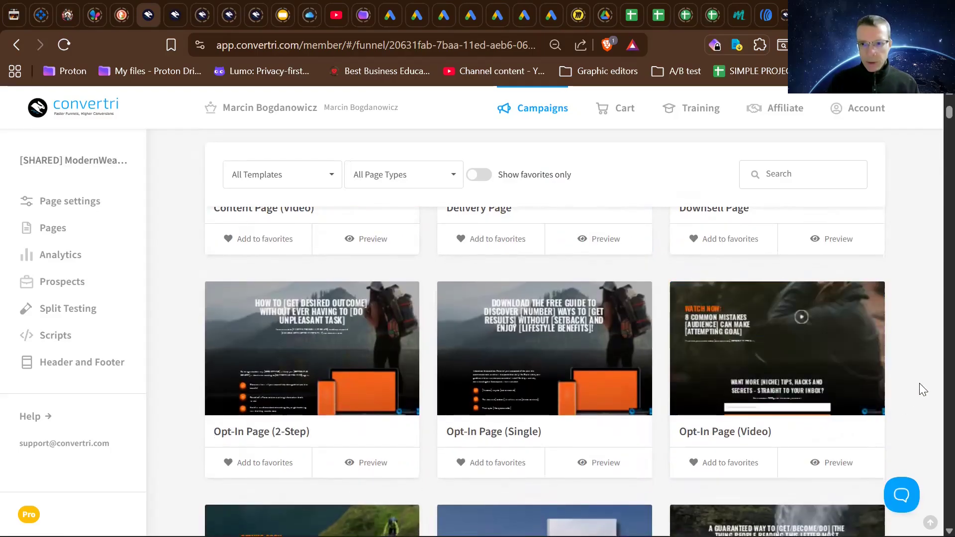
pyautogui.scroll(3, 855, 373)
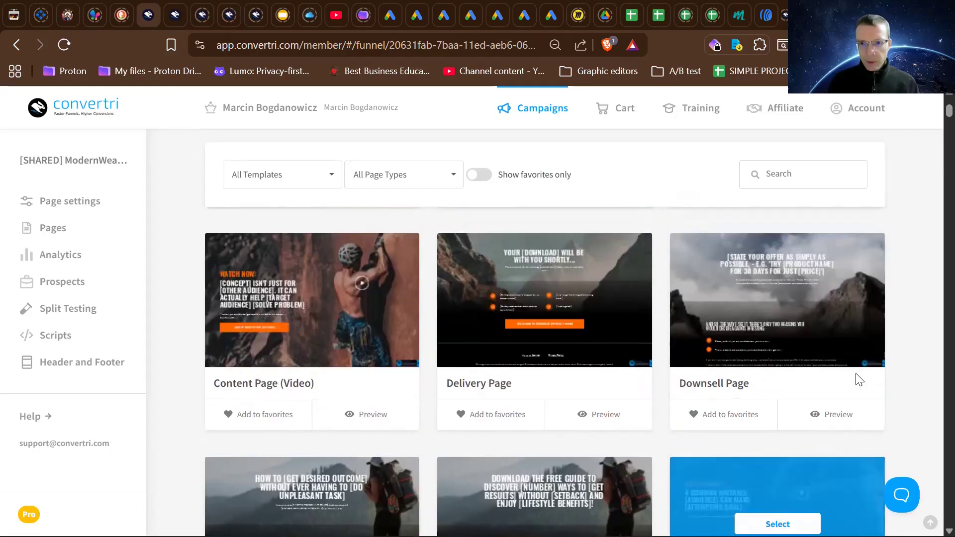
pyautogui.scroll(-3, 855, 373)
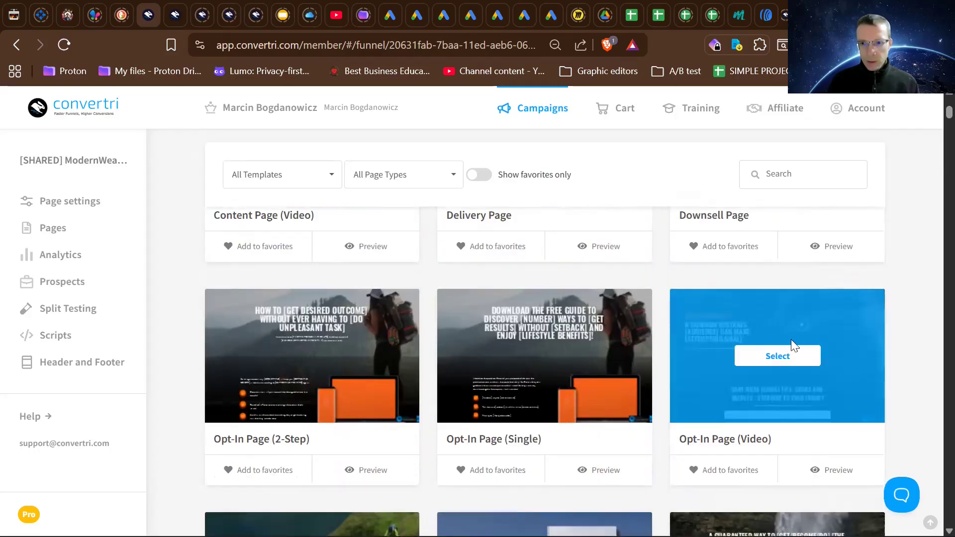
pyautogui.click(779, 357)
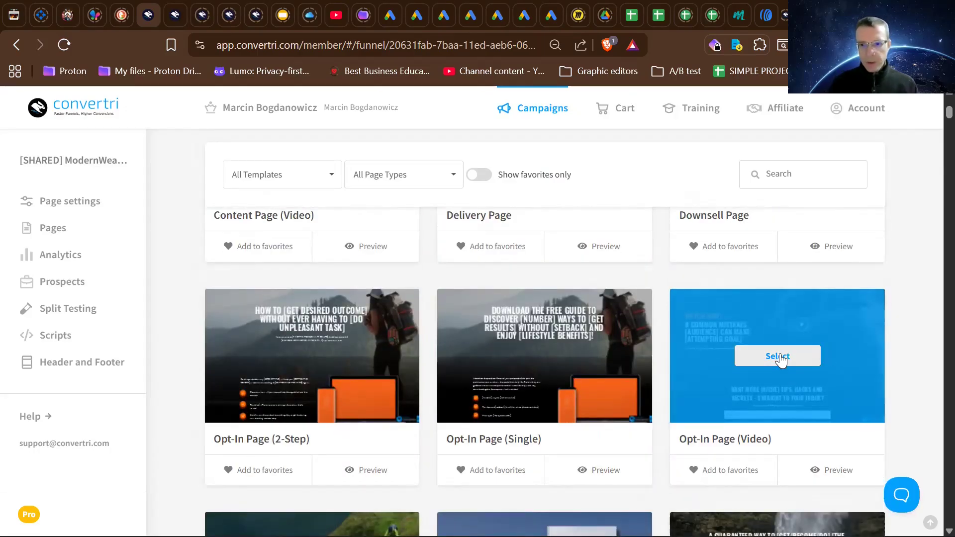
pyautogui.click(778, 356)
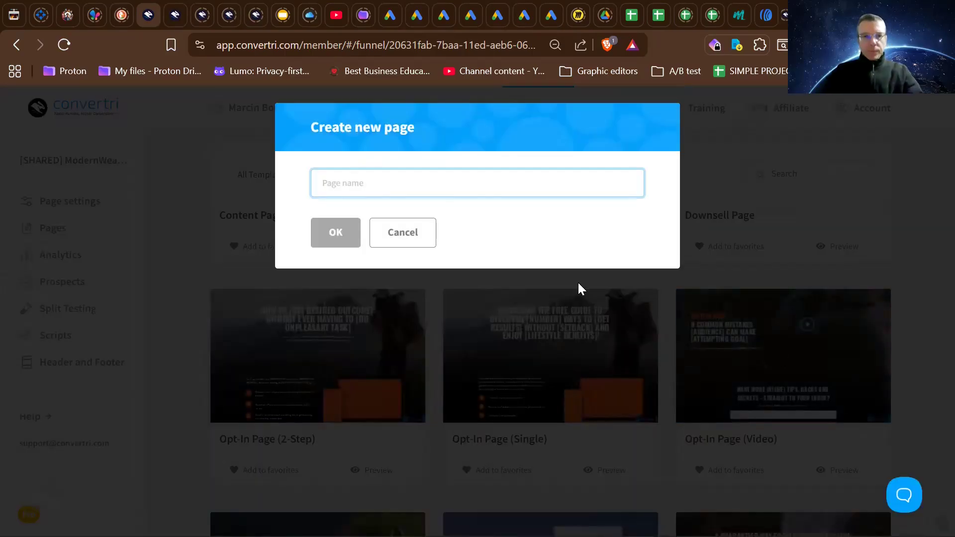
# - Name the new page "Optin with vid" and create it
pyautogui.write('Optin with typ')
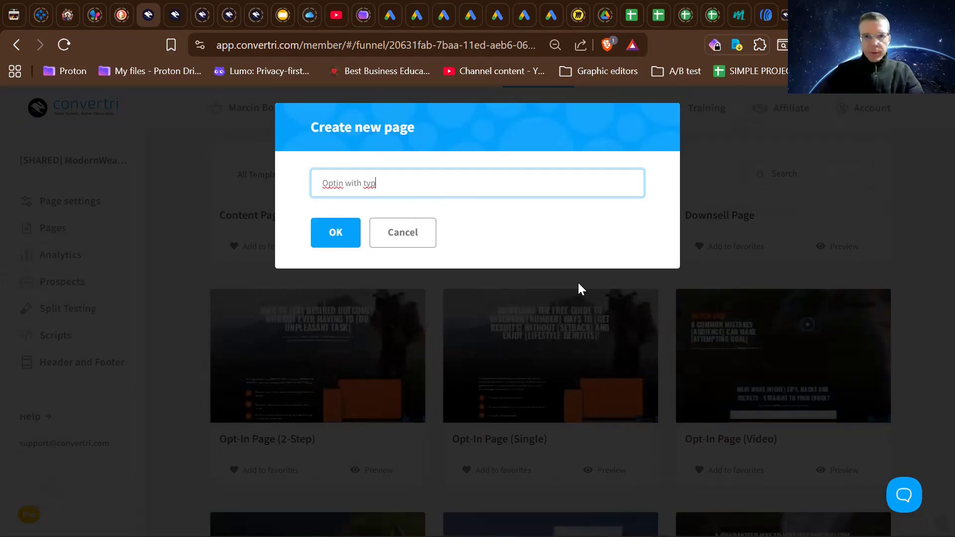
pyautogui.press('BackSpace')
pyautogui.press('BackSpace')
pyautogui.press('BackSpace')
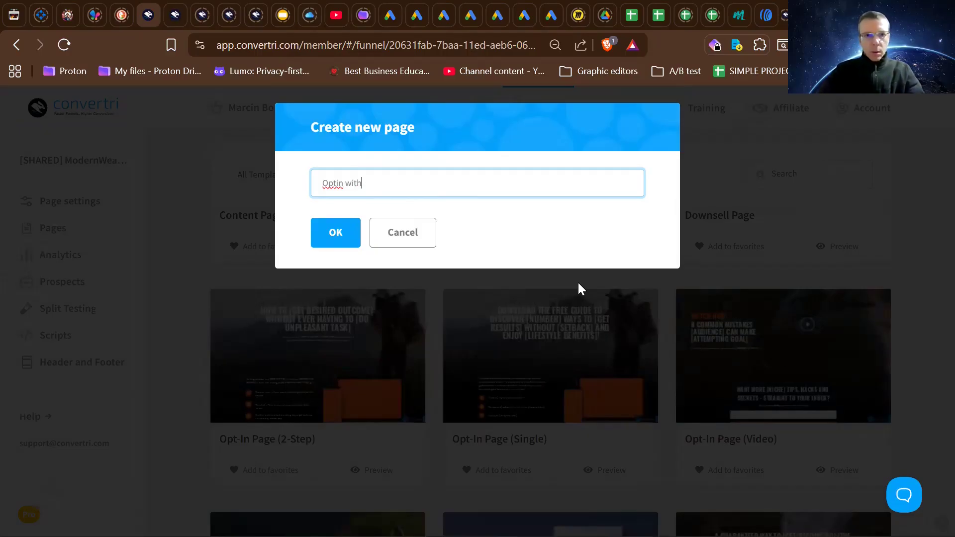
pyautogui.write('vid')
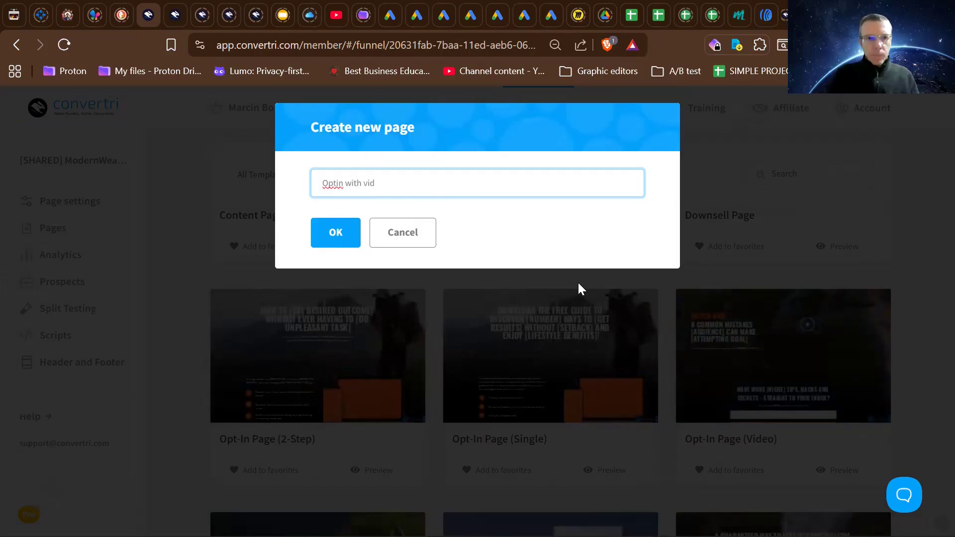
pyautogui.click(339, 234)
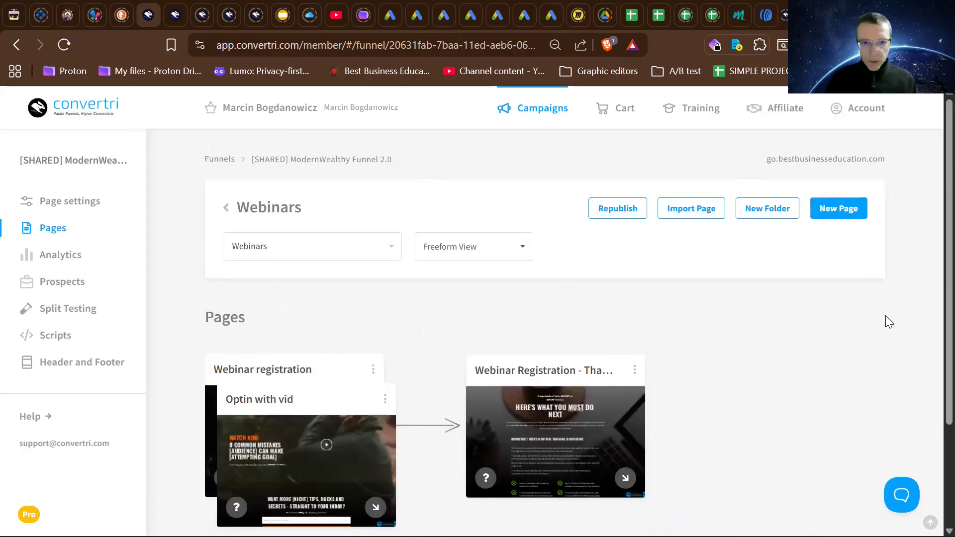
# - Move the Optin with vid card off the Webinar registration card, placing it below and between the two webinar registration page cards
pyautogui.scroll(-2, 885, 316)
pyautogui.moveTo(336, 342)
pyautogui.moveTo(335, 342); pyautogui.dragTo(439, 451)
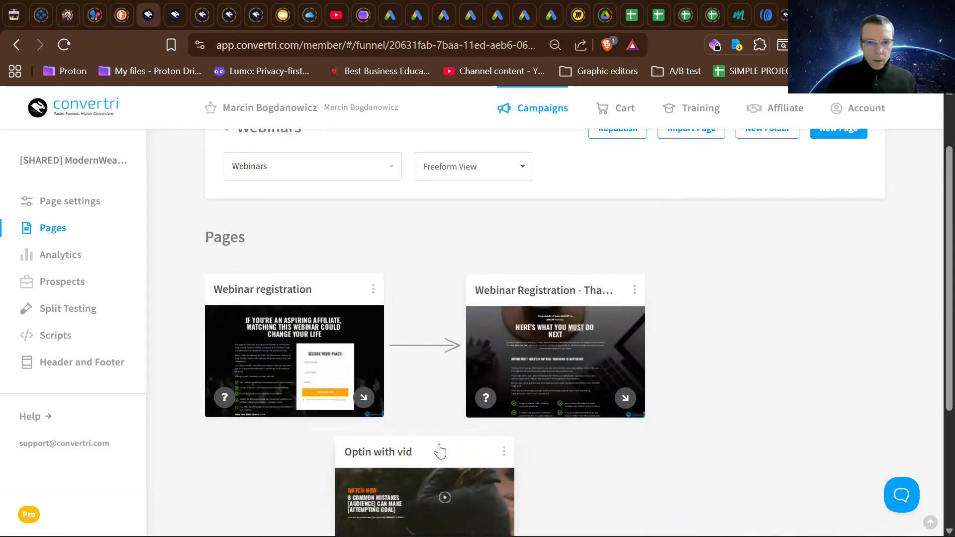
pyautogui.scroll(-2, 439, 451)
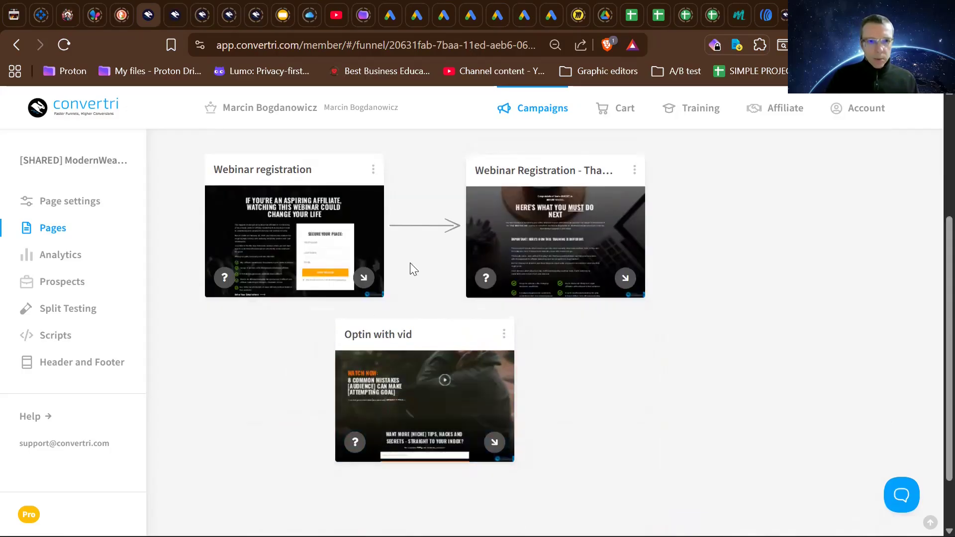
pyautogui.scroll(1, 380, 309)
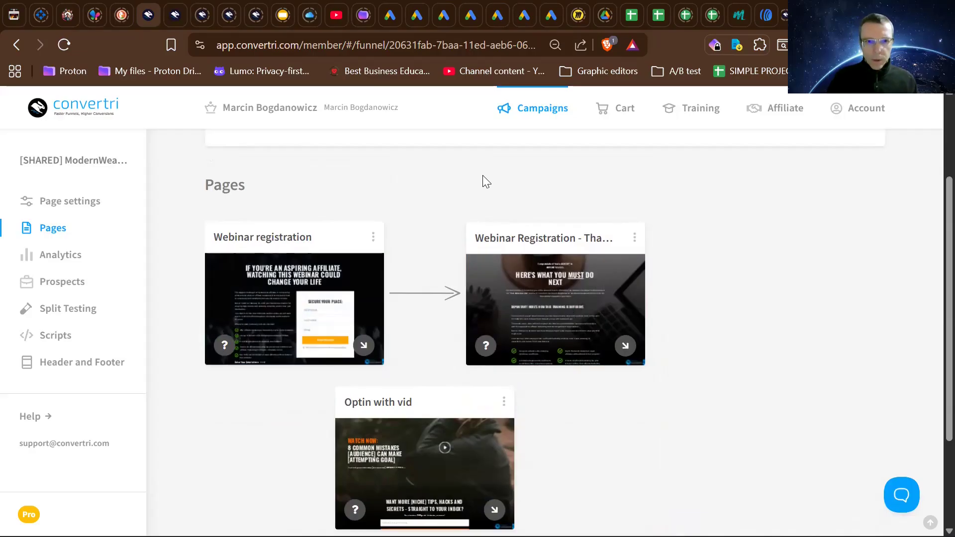
pyautogui.scroll(2, 486, 182)
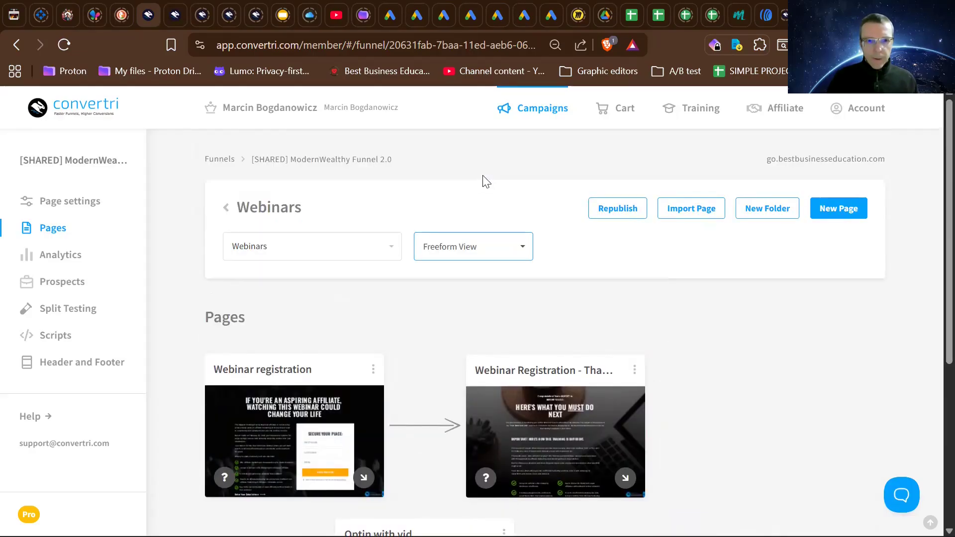
# - Start another new page in the Webinars folder and filter the templates by the Webinar Replay Page type
pyautogui.scroll(-2, 483, 182)
pyautogui.scroll(-2, 732, 315)
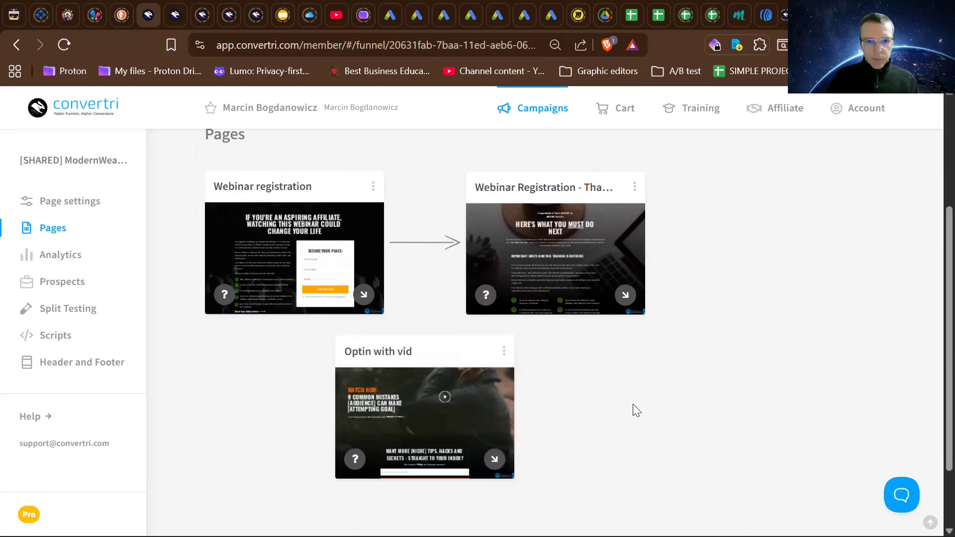
pyautogui.scroll(4, 447, 279)
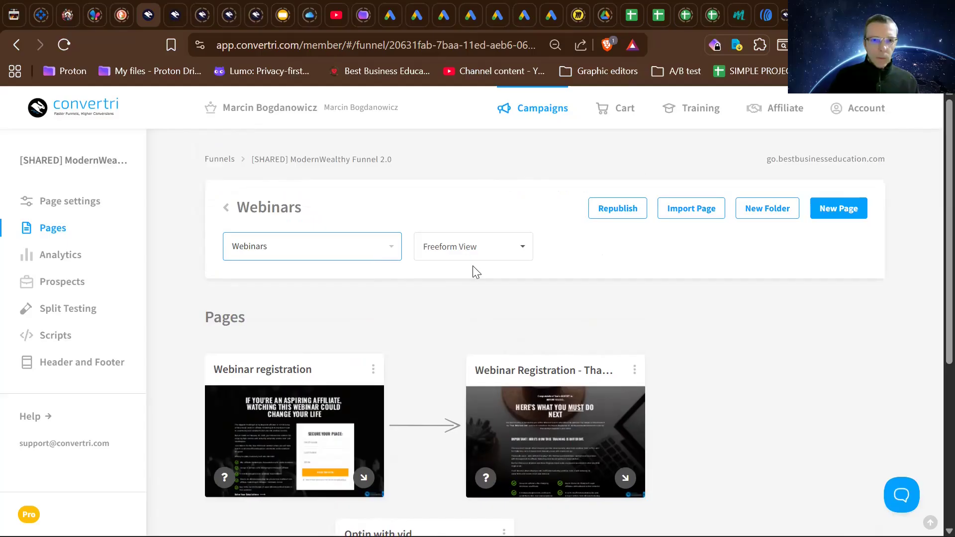
pyautogui.click(847, 218)
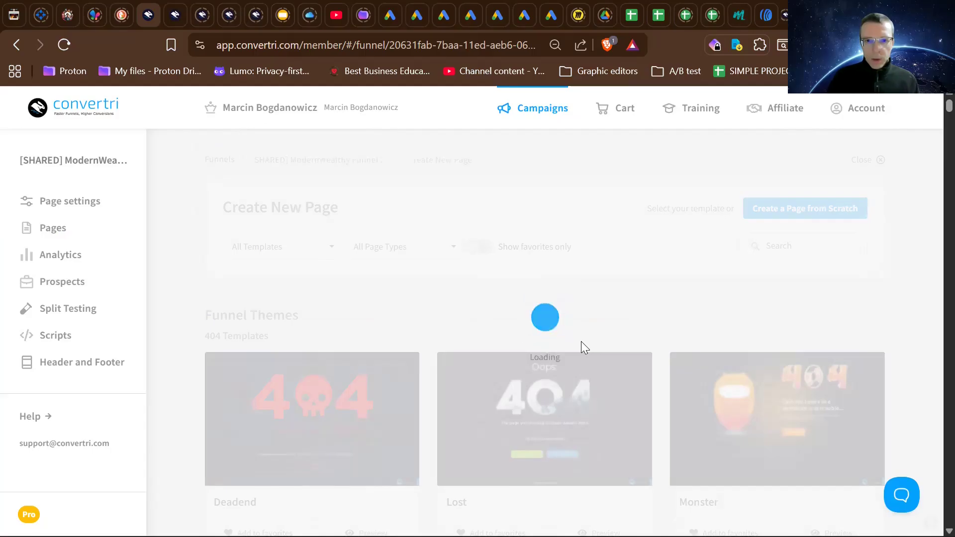
pyautogui.scroll(-3, 582, 348)
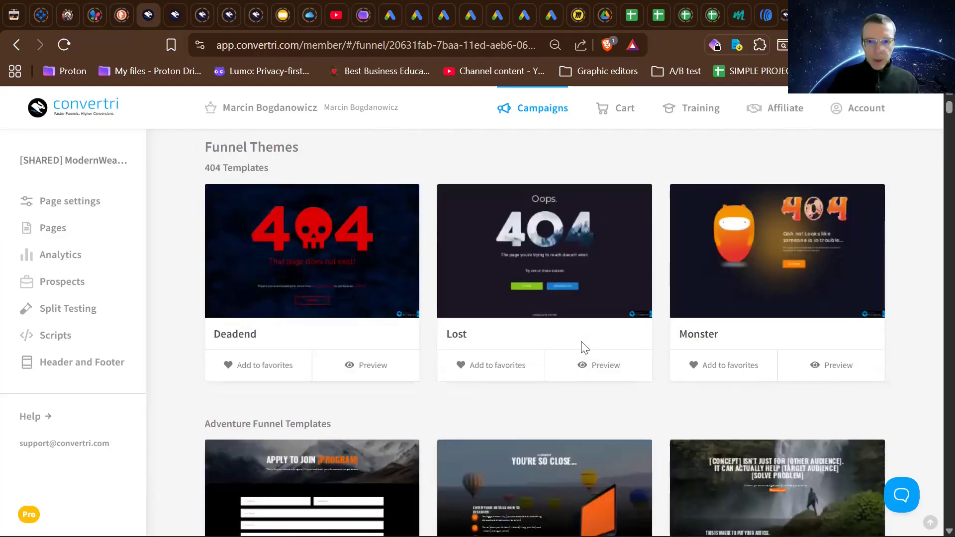
pyautogui.scroll(-10, 581, 342)
pyautogui.scroll(8, 581, 341)
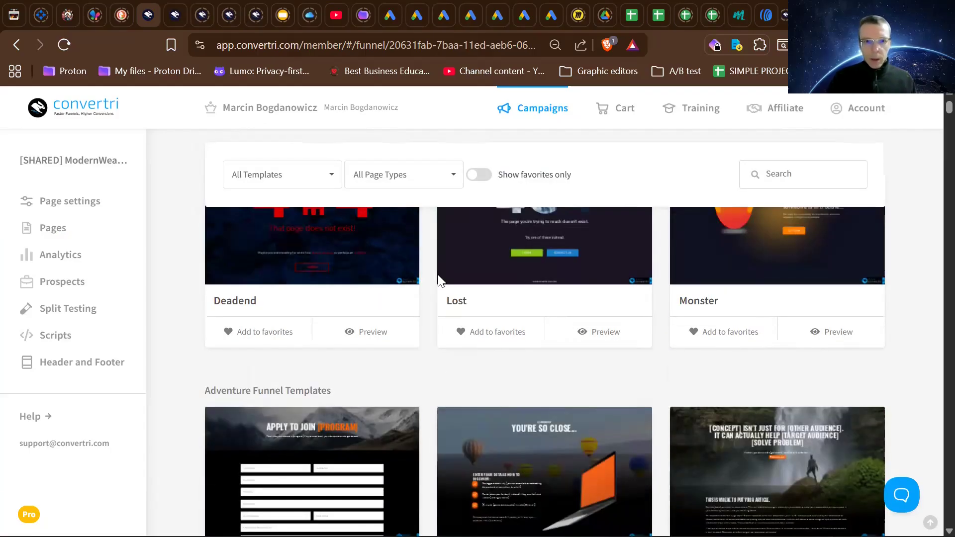
pyautogui.scroll(4, 398, 298)
pyautogui.scroll(-5, 402, 344)
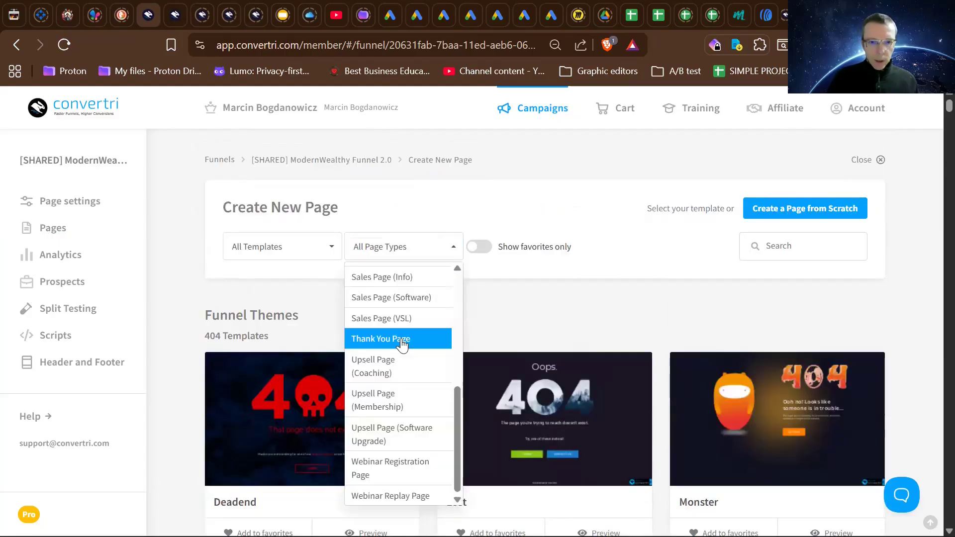
pyautogui.scroll(-1, 401, 405)
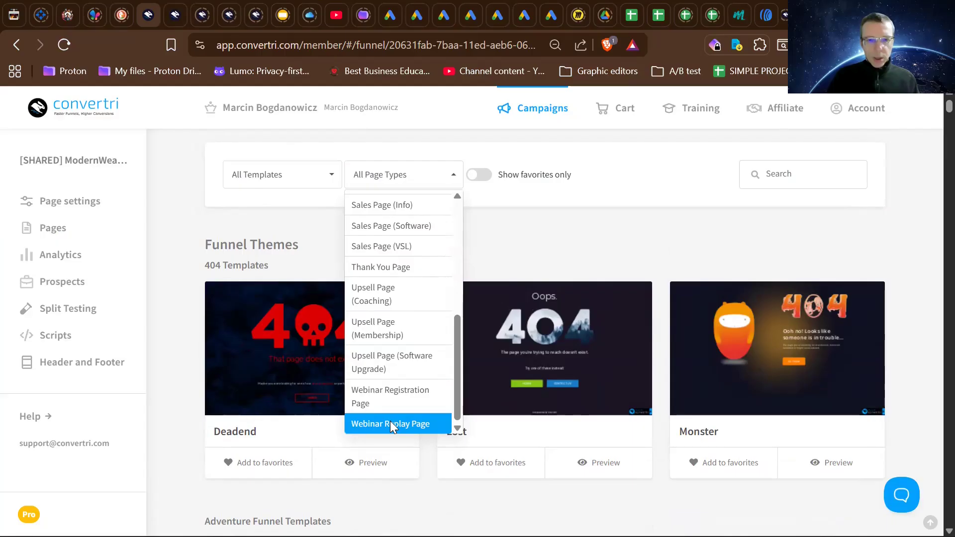
pyautogui.click(391, 424)
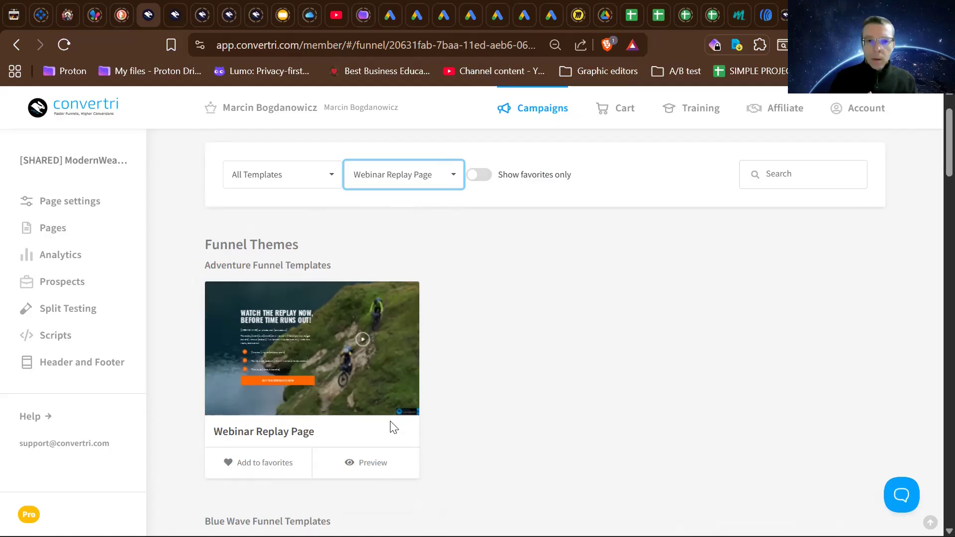
# - Browse the Webinar Replay Page templates across all funnel themes, from Adventure through Words, and return to the beginning
pyautogui.scroll(-5, 457, 443)
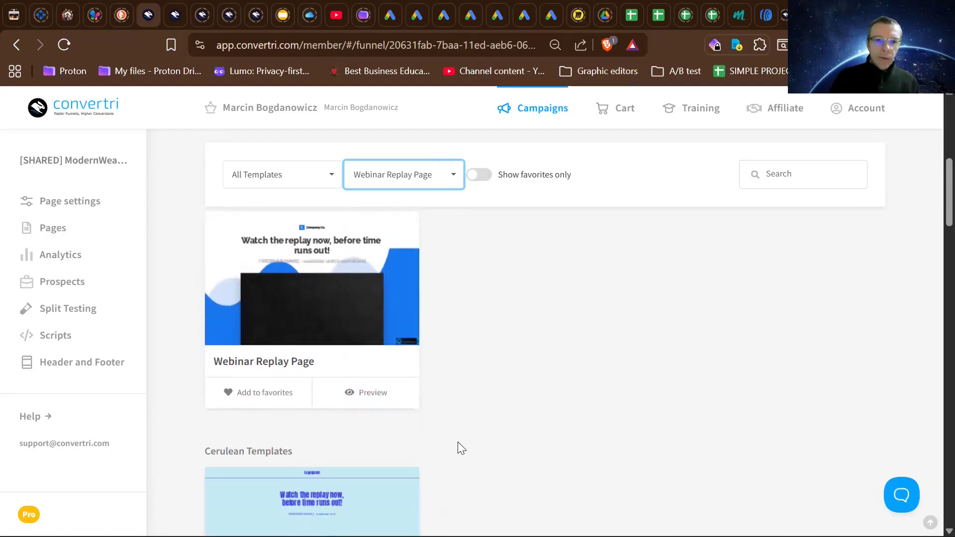
pyautogui.scroll(-10, 457, 448)
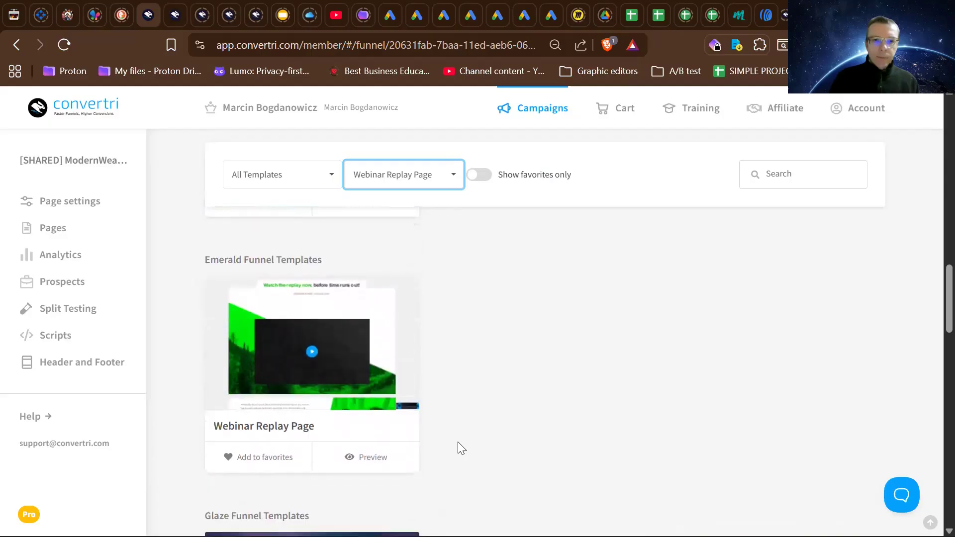
pyautogui.scroll(-13, 458, 443)
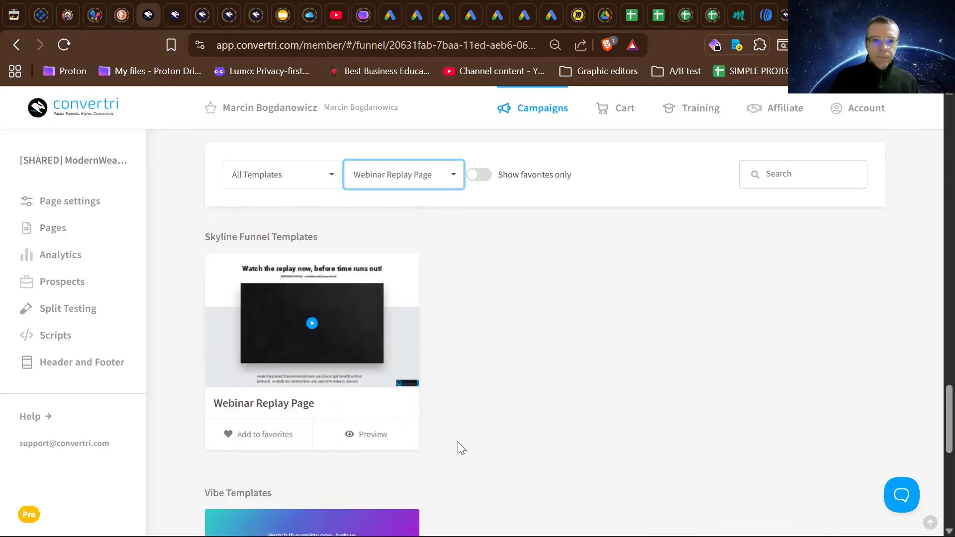
pyautogui.scroll(-3, 461, 447)
pyautogui.scroll(2, 457, 442)
pyautogui.scroll(-2, 457, 441)
pyautogui.scroll(7, 457, 442)
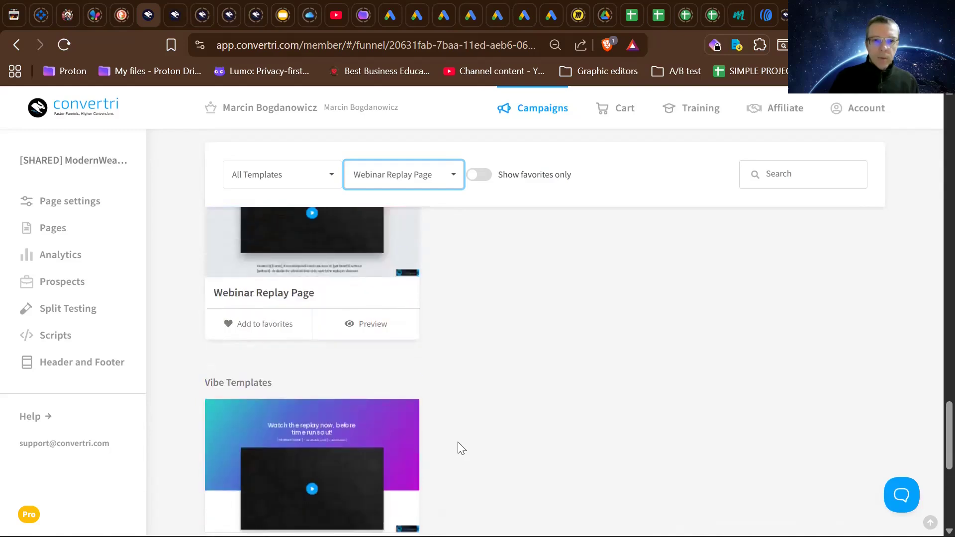
pyautogui.scroll(12, 457, 442)
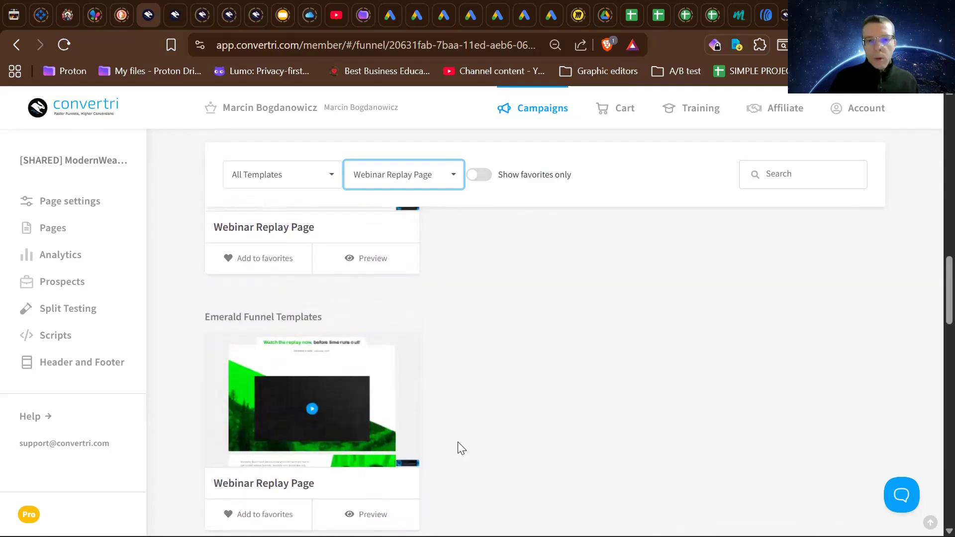
pyautogui.scroll(5, 458, 441)
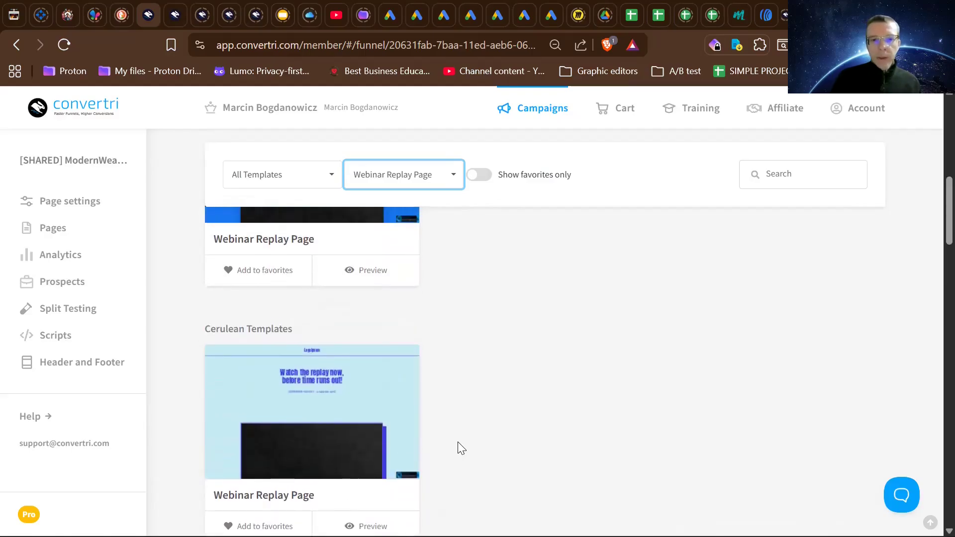
pyautogui.scroll(5, 457, 441)
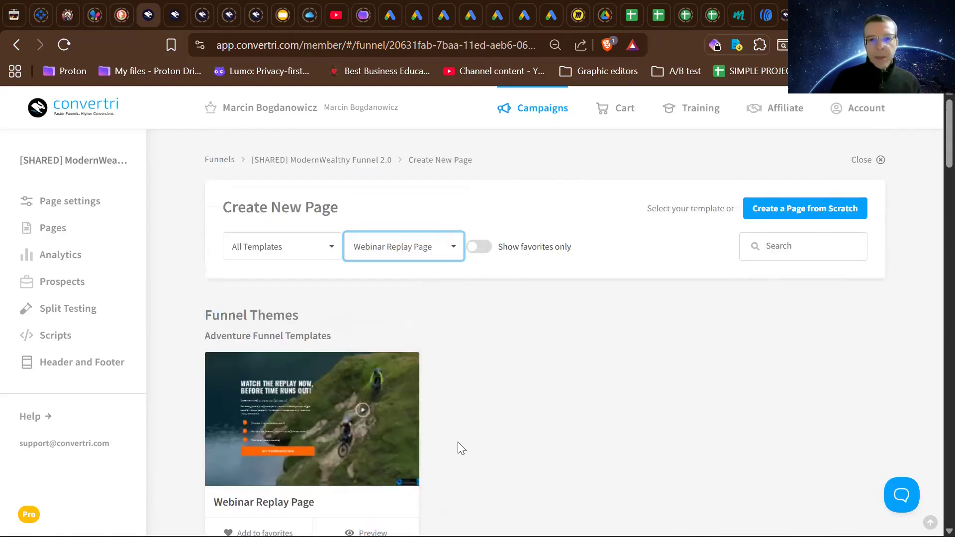
pyautogui.scroll(-2, 458, 442)
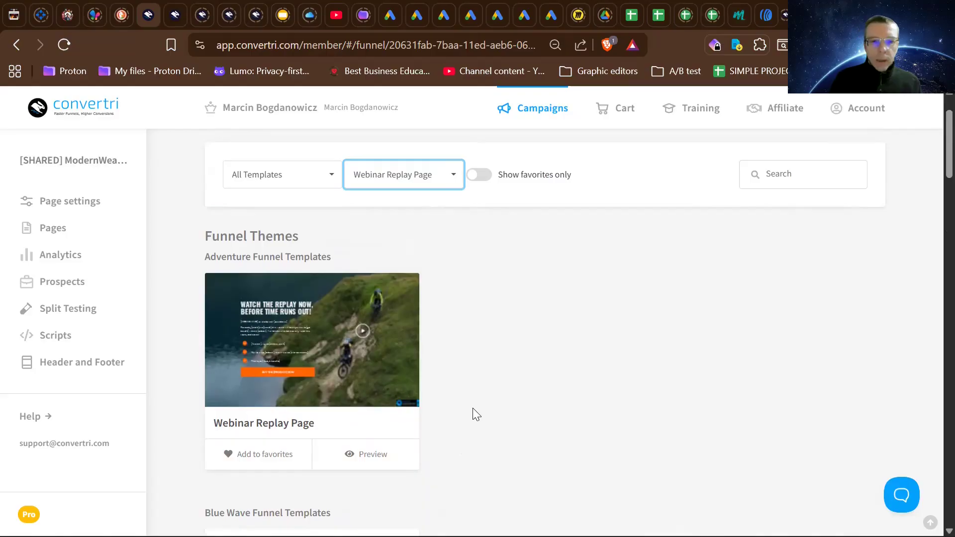
pyautogui.scroll(-15, 475, 410)
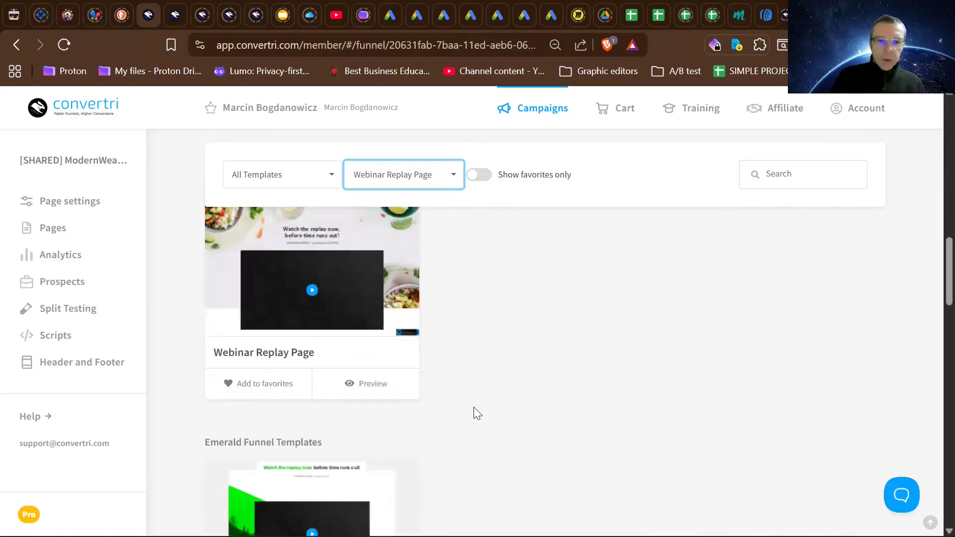
pyautogui.scroll(-10, 473, 407)
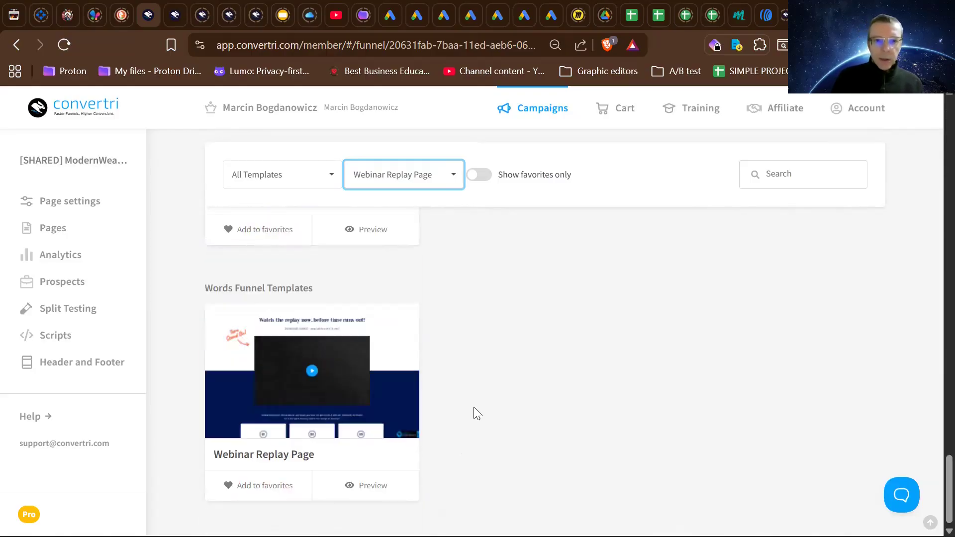
pyautogui.scroll(20, 473, 407)
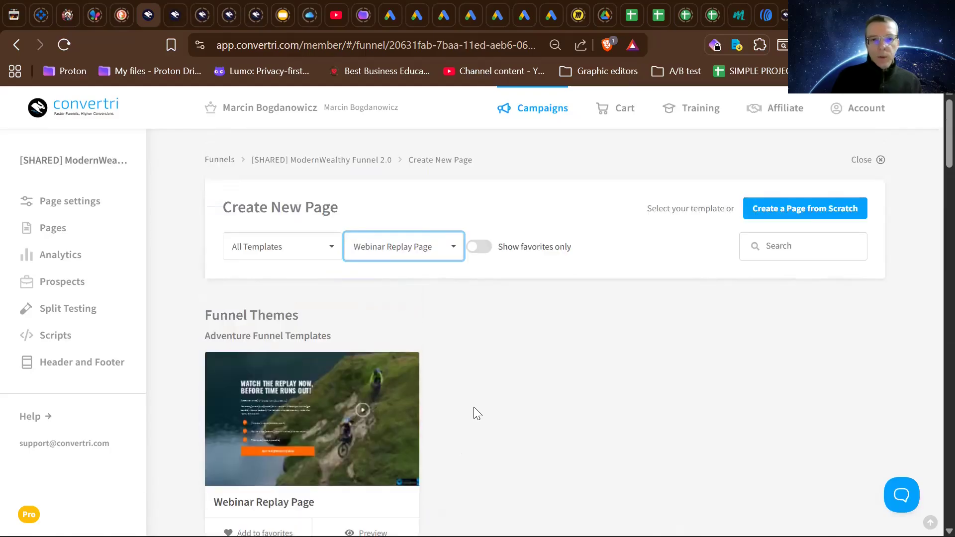
# - Create a page named "Webinar Replay" from the Adventure funnel's Webinar Replay Page template
pyautogui.scroll(-1, 385, 393)
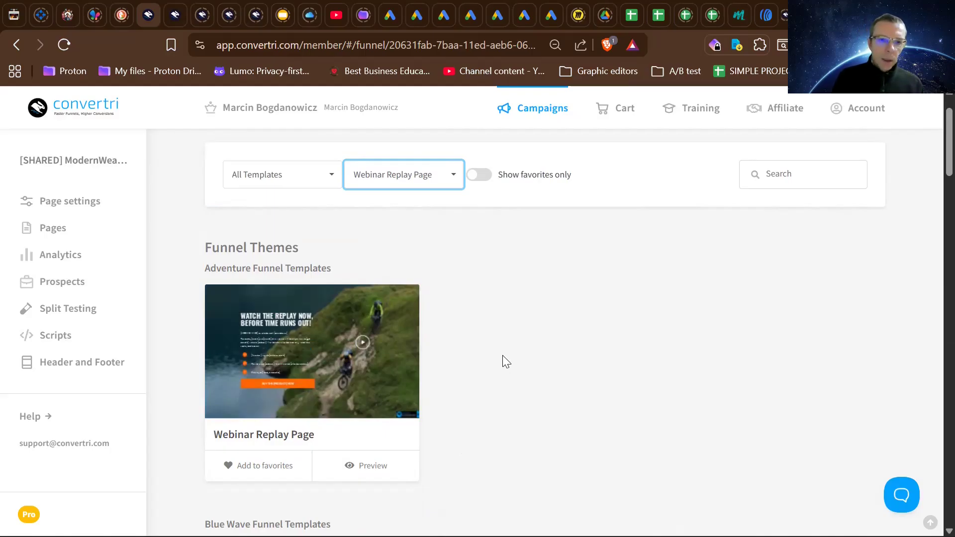
pyautogui.moveTo(304, 370)
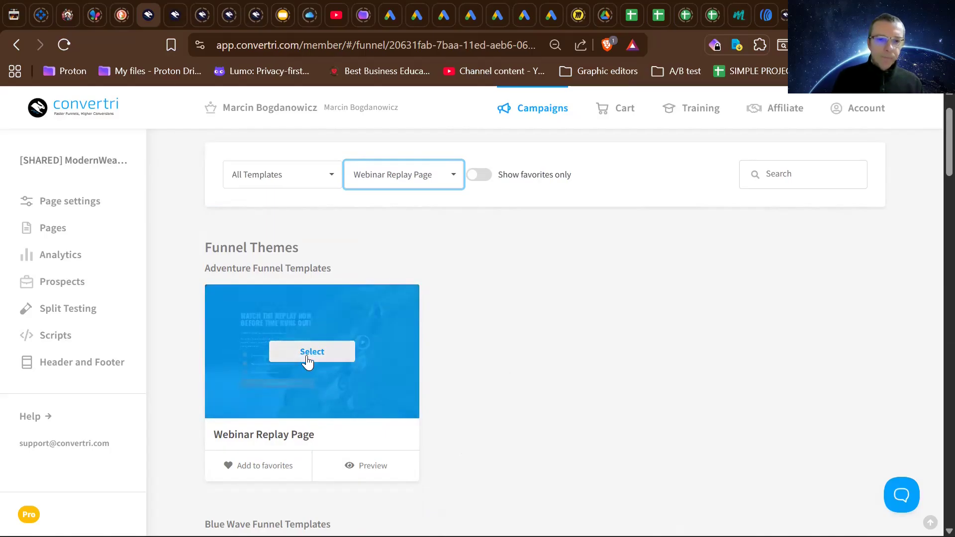
pyautogui.click(307, 353)
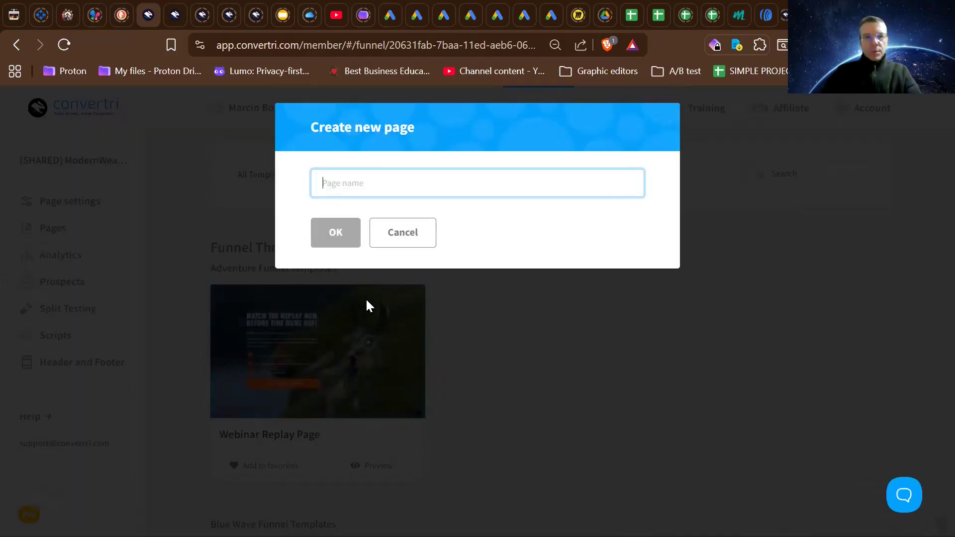
pyautogui.write('Webinar')
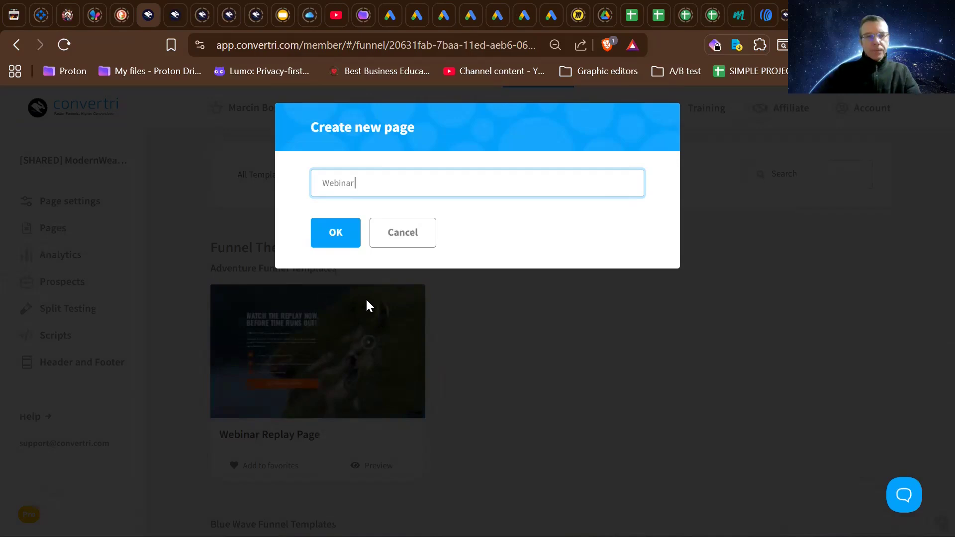
pyautogui.write(' Replay')
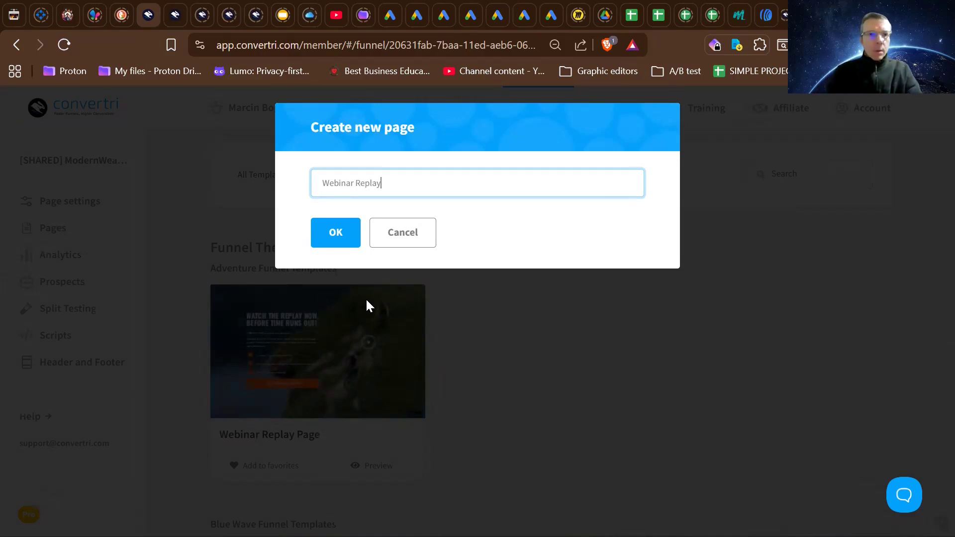
pyautogui.click(351, 239)
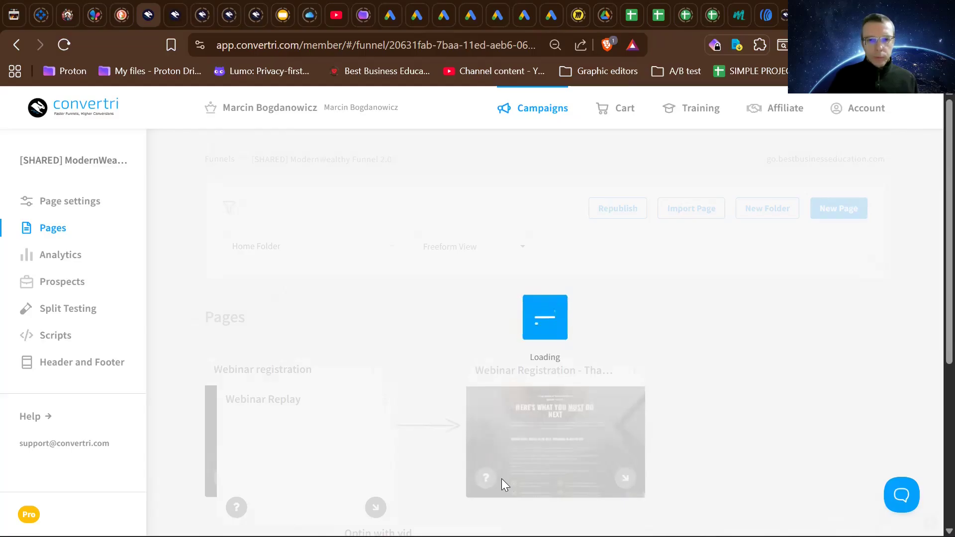
pyautogui.scroll(-3, 501, 478)
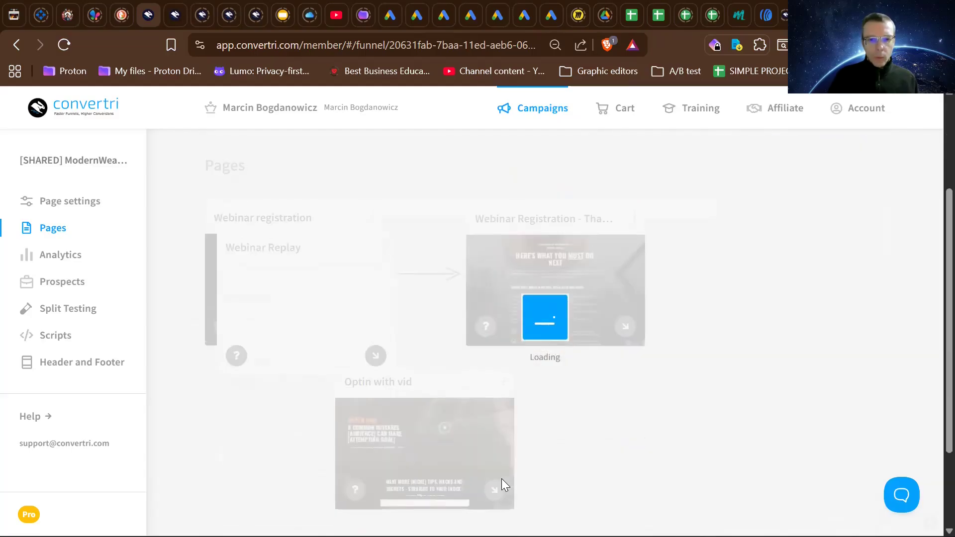
pyautogui.scroll(-1, 501, 479)
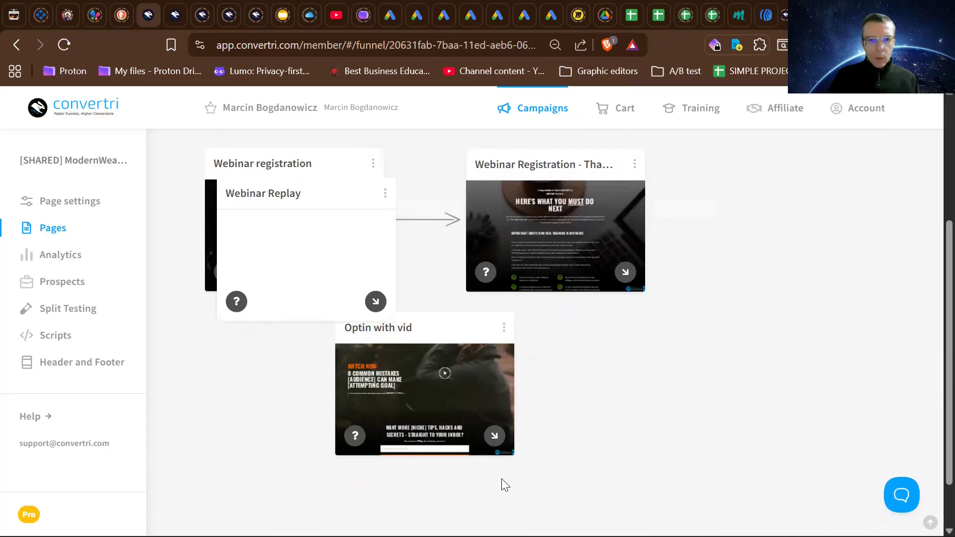
# - Place the Webinar Replay card beside the Optin with vid card and open that page for editing
pyautogui.moveTo(345, 181); pyautogui.dragTo(692, 327)
pyautogui.moveTo(660, 430)
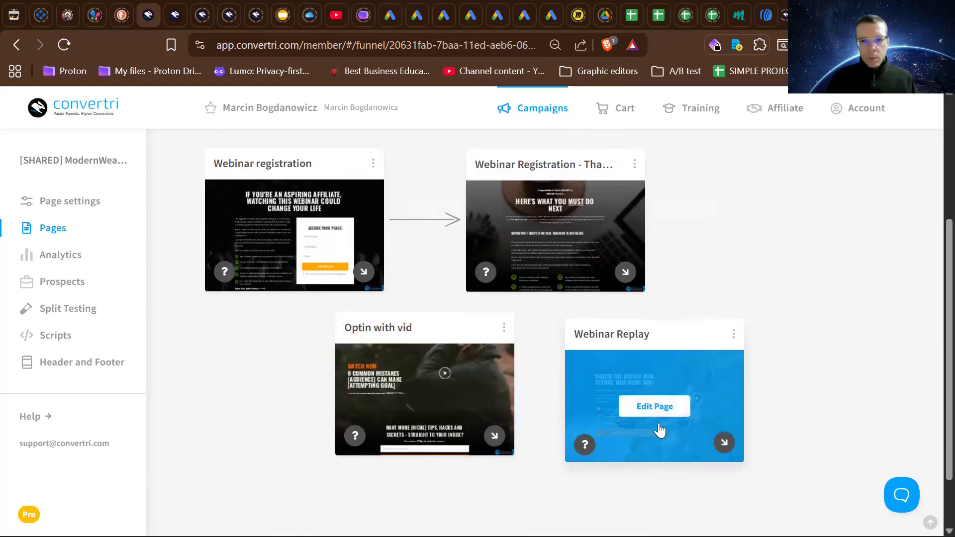
pyautogui.click(654, 406)
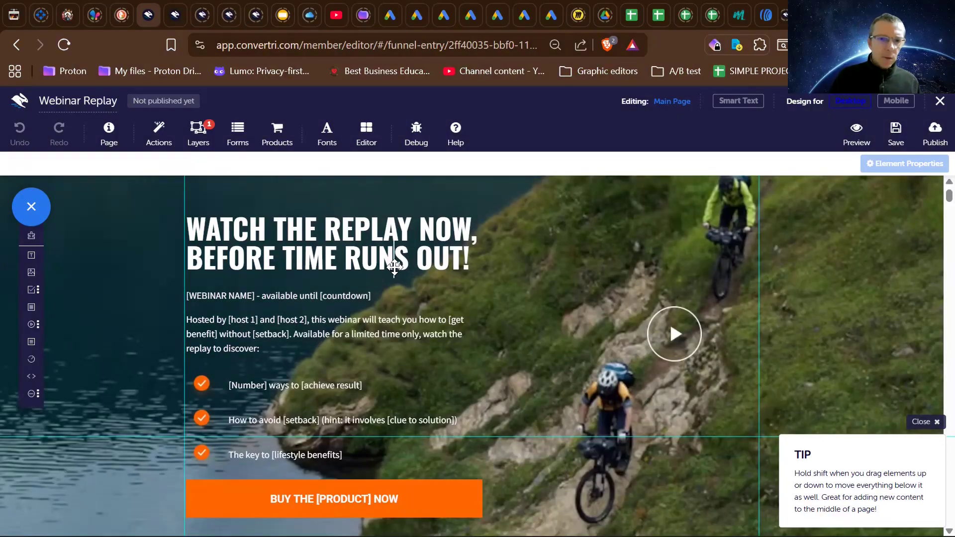
# - Nudge the "WATCH THE REPLAY NOW, BEFORE TIME RUNS OUT!" headline slightly up and to the right
pyautogui.click(394, 268)
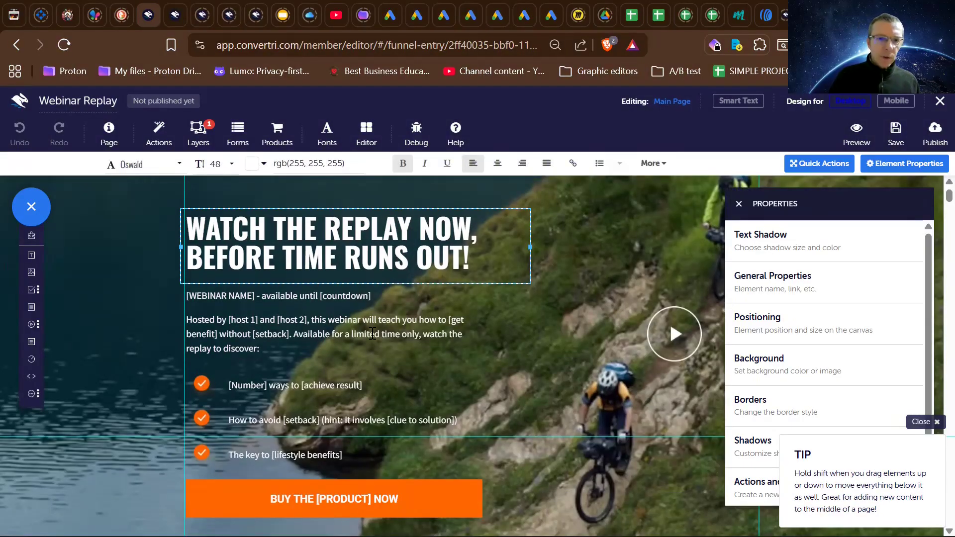
pyautogui.scroll(-2, 373, 333)
pyautogui.scroll(3, 373, 333)
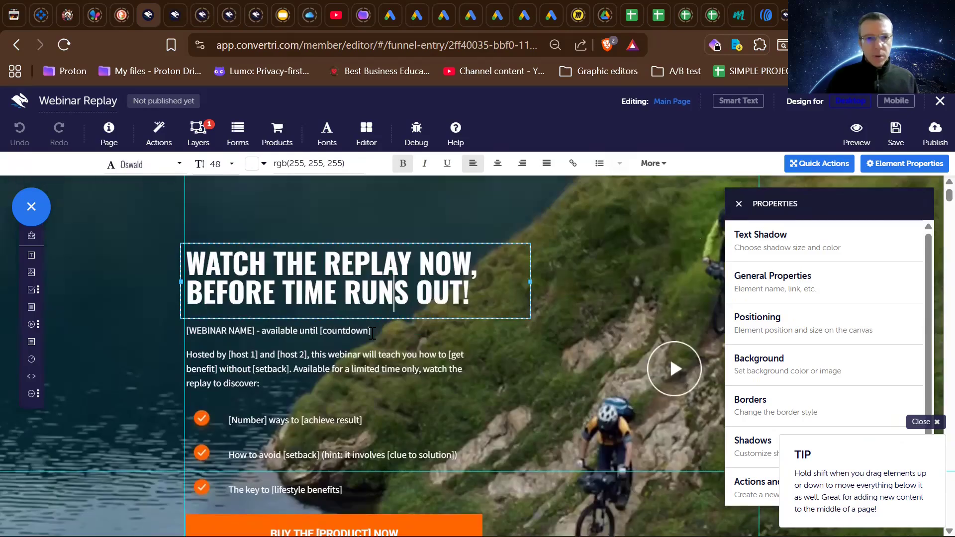
pyautogui.scroll(-1, 372, 333)
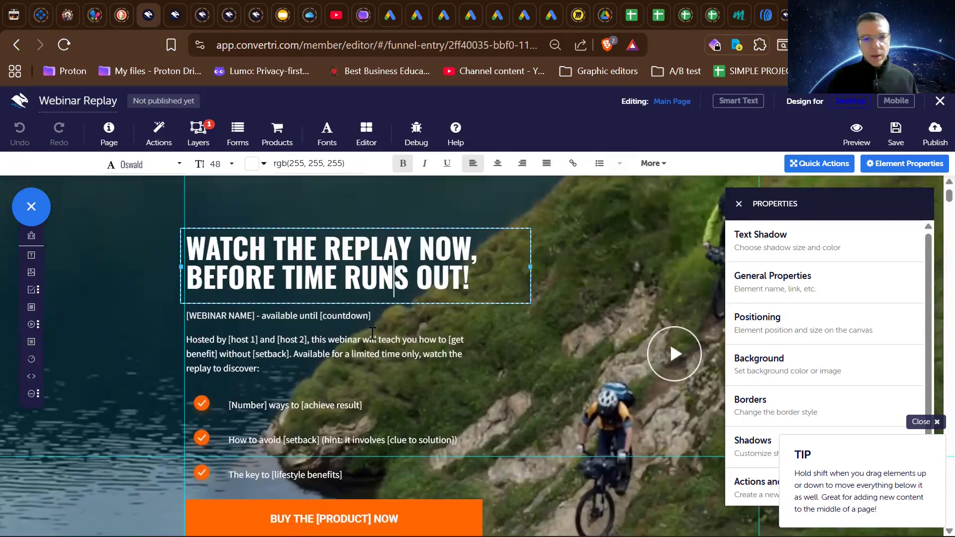
pyautogui.moveTo(502, 228)
pyautogui.mouseDown()
pyautogui.moveTo(577, 375)
pyautogui.moveTo(520, 234)
pyautogui.moveTo(590, 364)
pyautogui.moveTo(497, 416)
pyautogui.moveTo(452, 315)
pyautogui.moveTo(517, 222)
pyautogui.moveTo(505, 225)
pyautogui.moveTo(507, 249)
pyautogui.moveTo(545, 224)
pyautogui.moveTo(486, 318)
pyautogui.moveTo(371, 269)
pyautogui.moveTo(522, 283)
pyautogui.moveTo(535, 205)
pyautogui.moveTo(504, 225)
pyautogui.mouseUp()
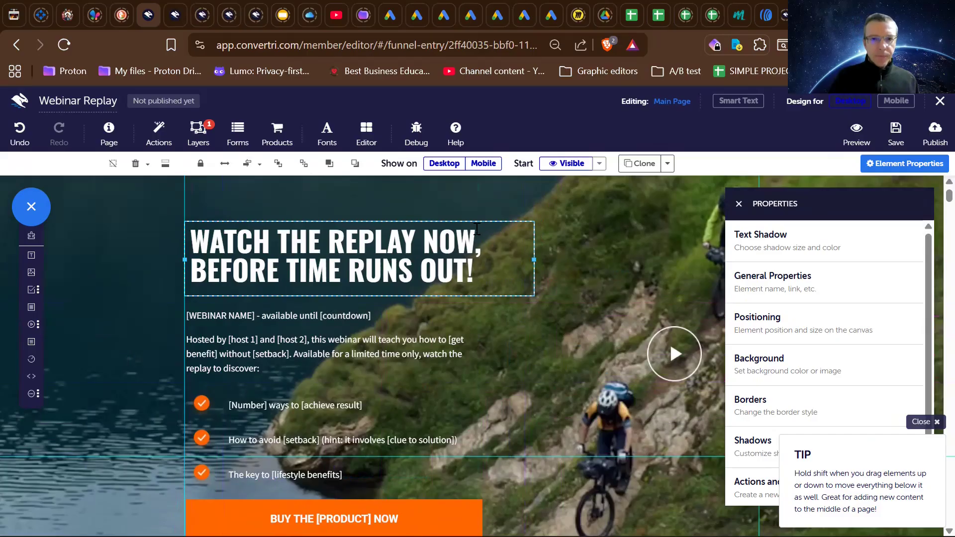
pyautogui.moveTo(478, 223); pyautogui.dragTo(477, 224)
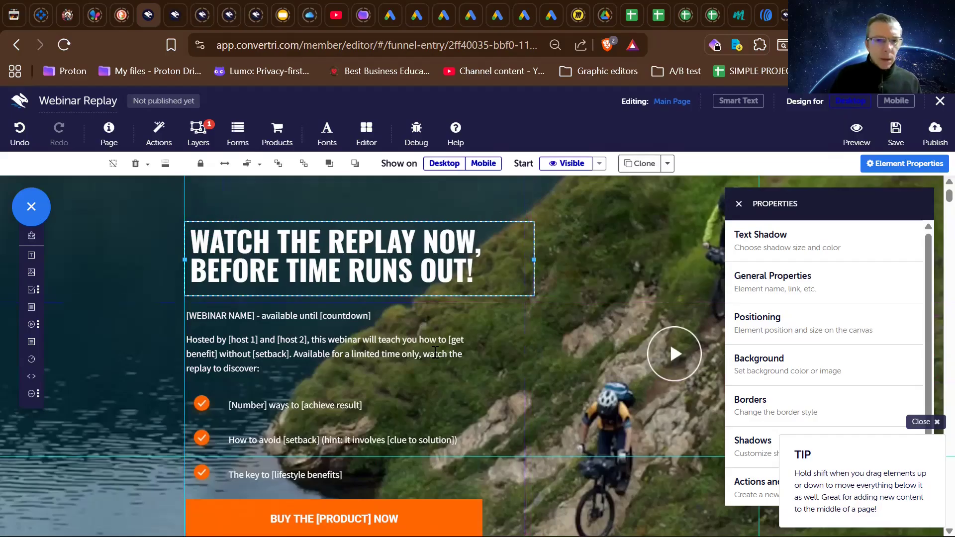
# - Examine the replay page's webinar name line, host paragraph, checkmark bullets and buy button
pyautogui.scroll(-1, 375, 339)
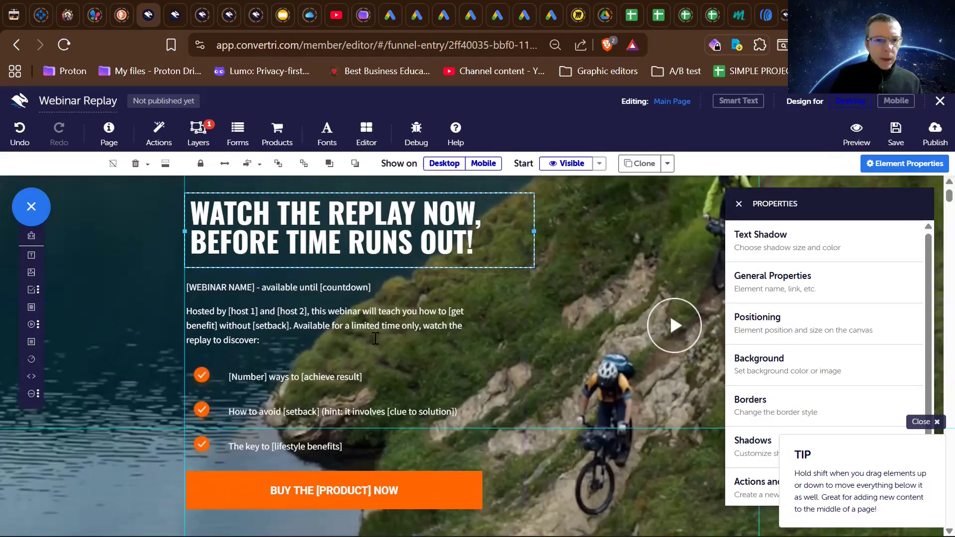
pyautogui.scroll(-3, 375, 338)
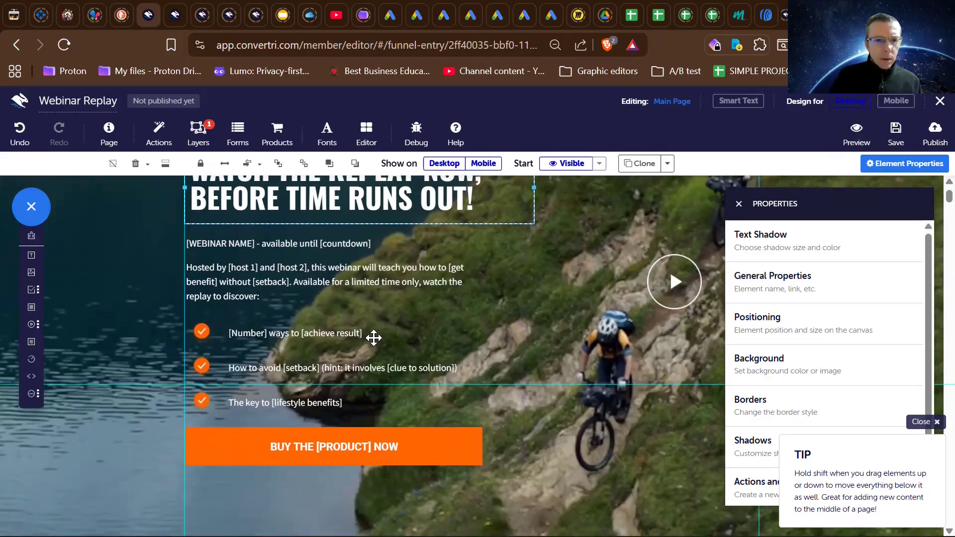
pyautogui.scroll(3, 376, 339)
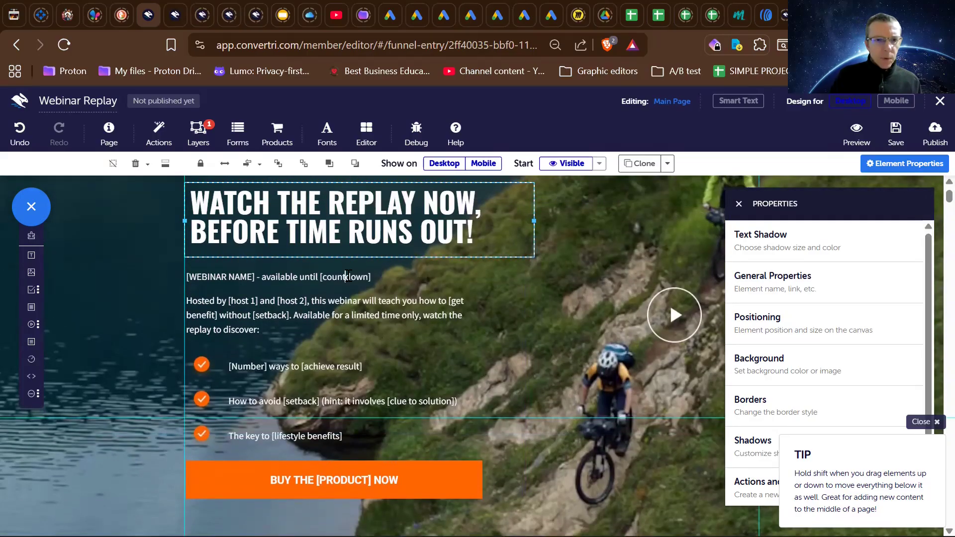
pyautogui.click(348, 276)
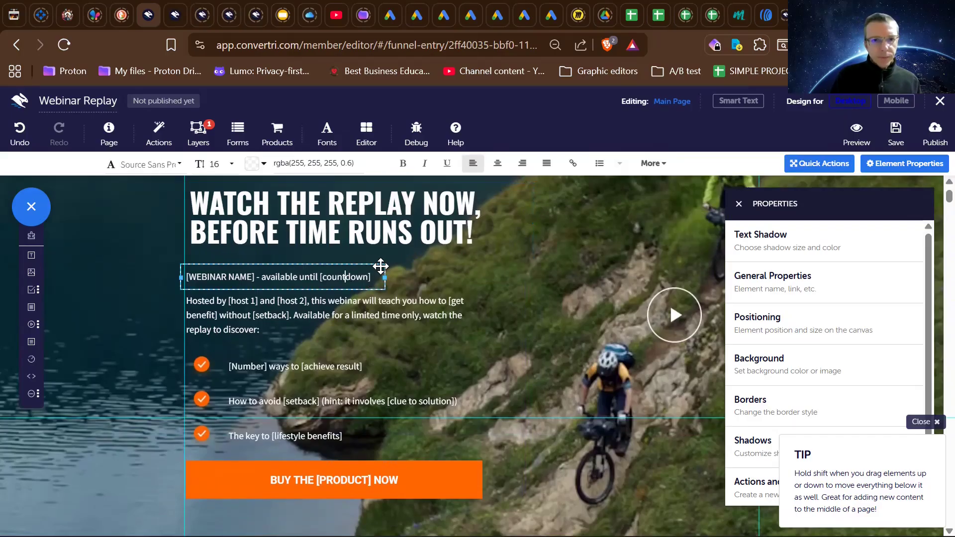
pyautogui.click(381, 267)
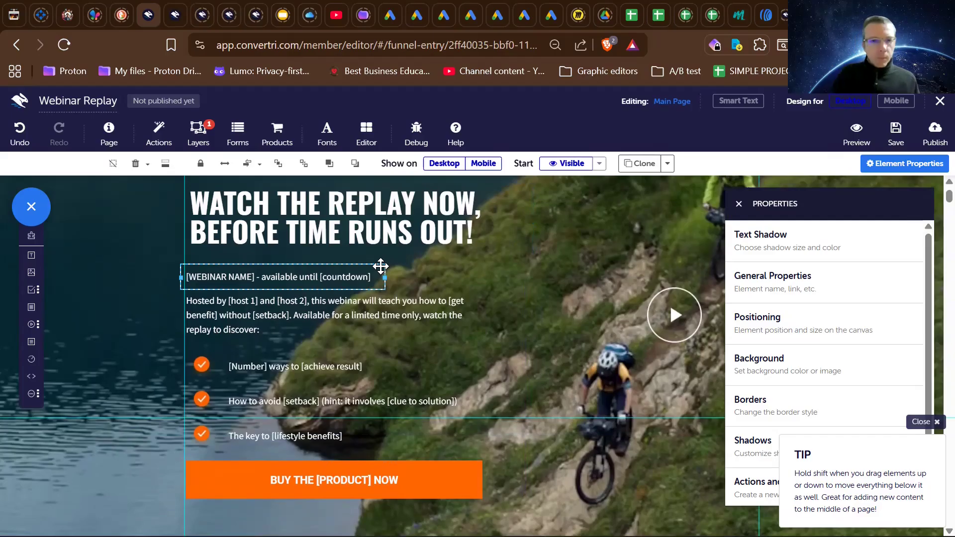
pyautogui.click(334, 303)
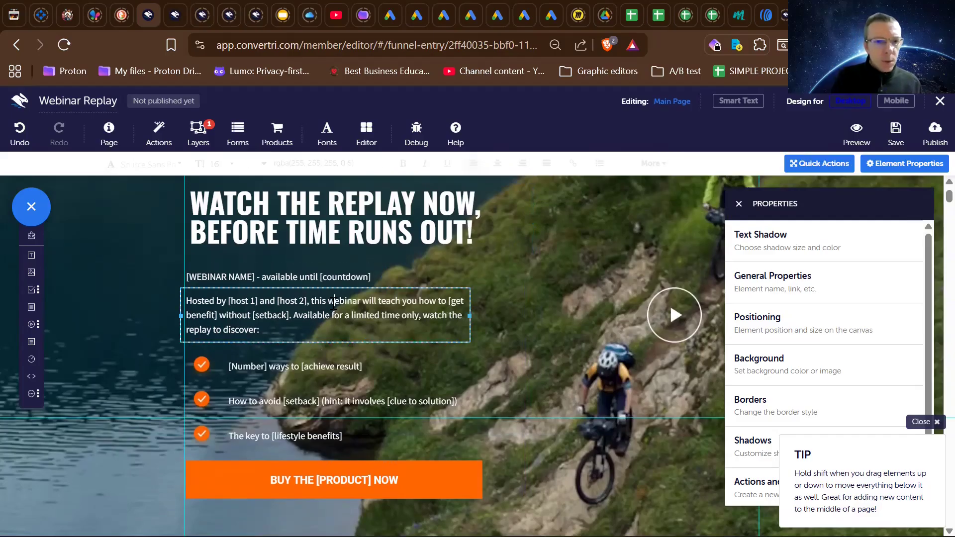
pyautogui.scroll(-1, 315, 365)
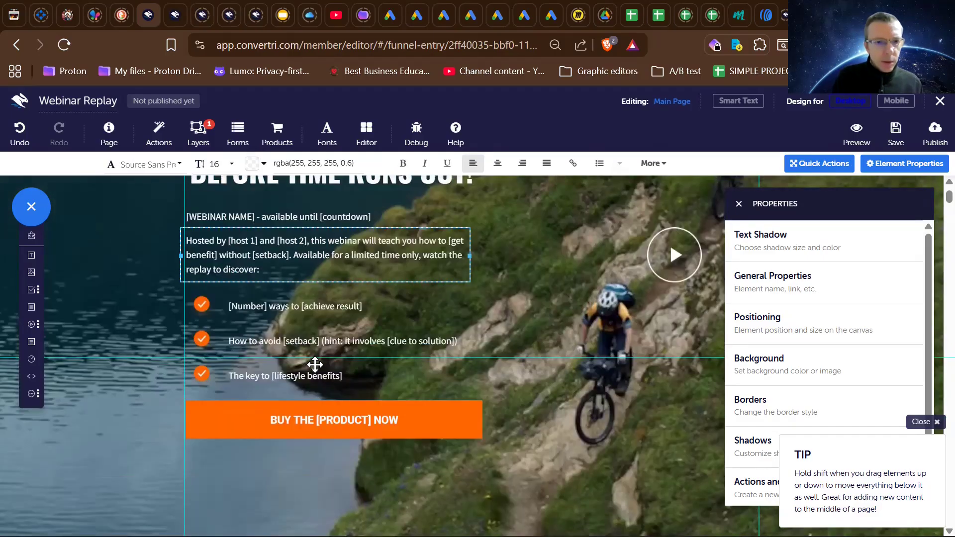
pyautogui.scroll(-1, 314, 299)
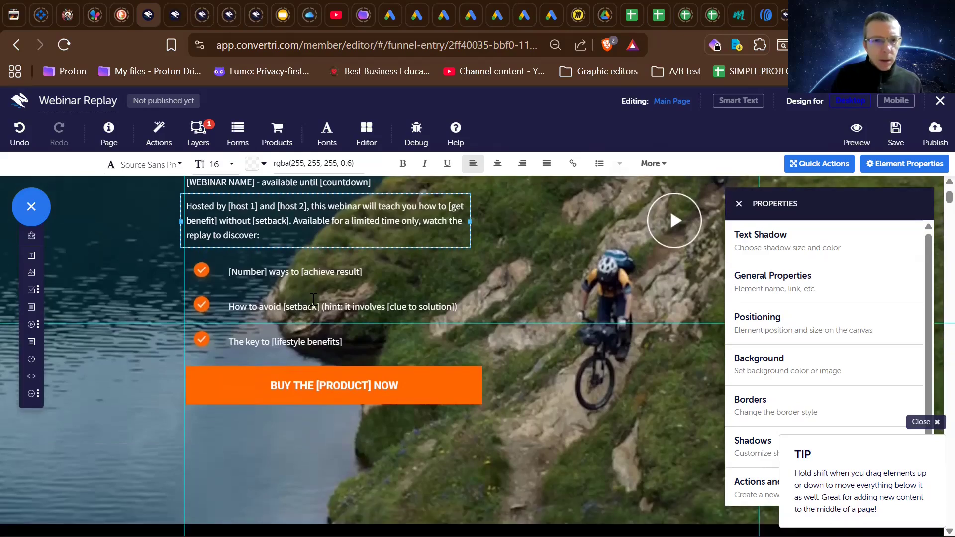
pyautogui.scroll(-1, 314, 299)
pyautogui.scroll(1, 314, 299)
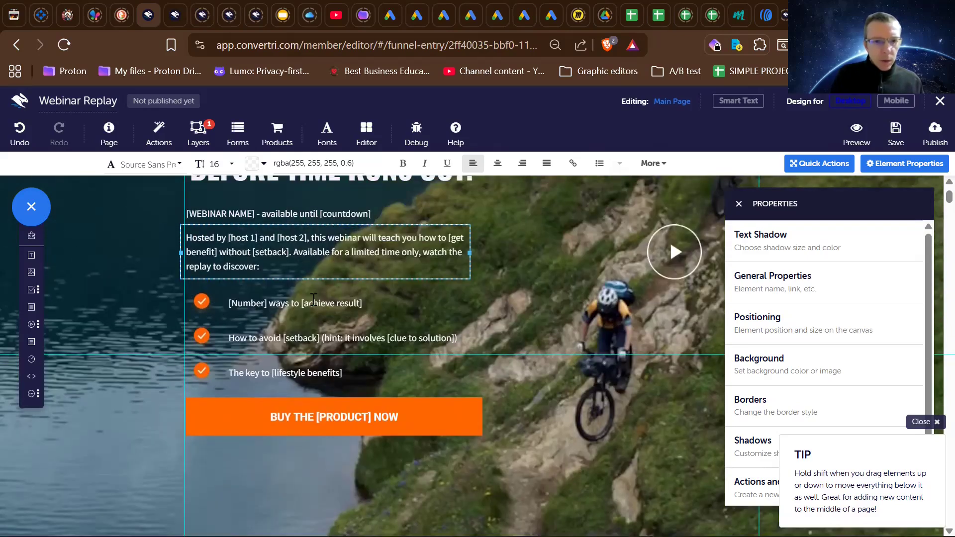
pyautogui.scroll(-4, 313, 299)
pyautogui.scroll(5, 311, 298)
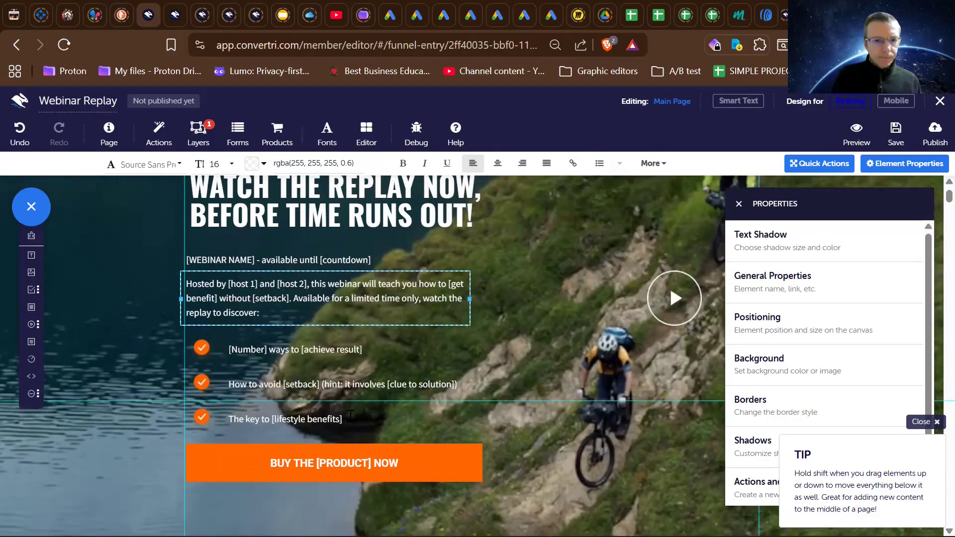
pyautogui.scroll(-1, 358, 440)
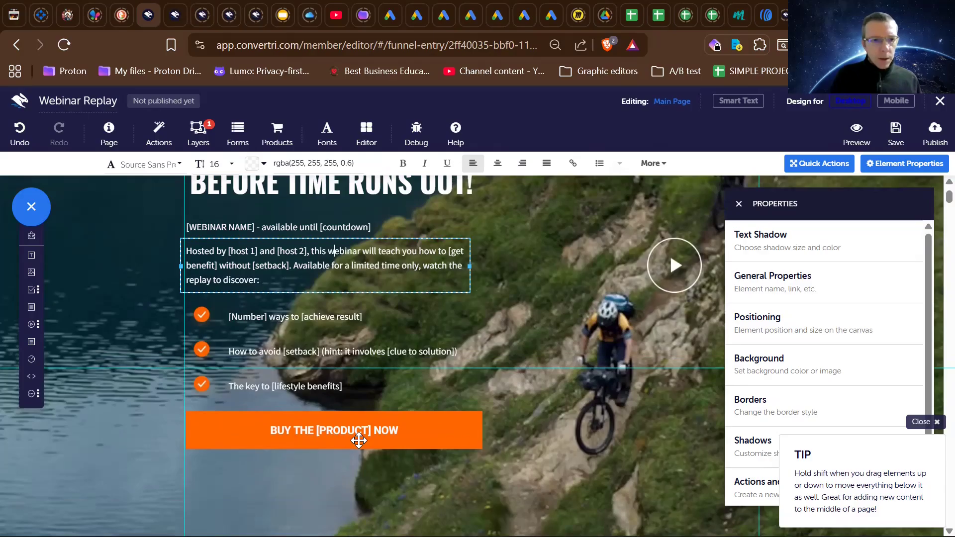
pyautogui.scroll(-6, 358, 440)
pyautogui.scroll(7, 359, 440)
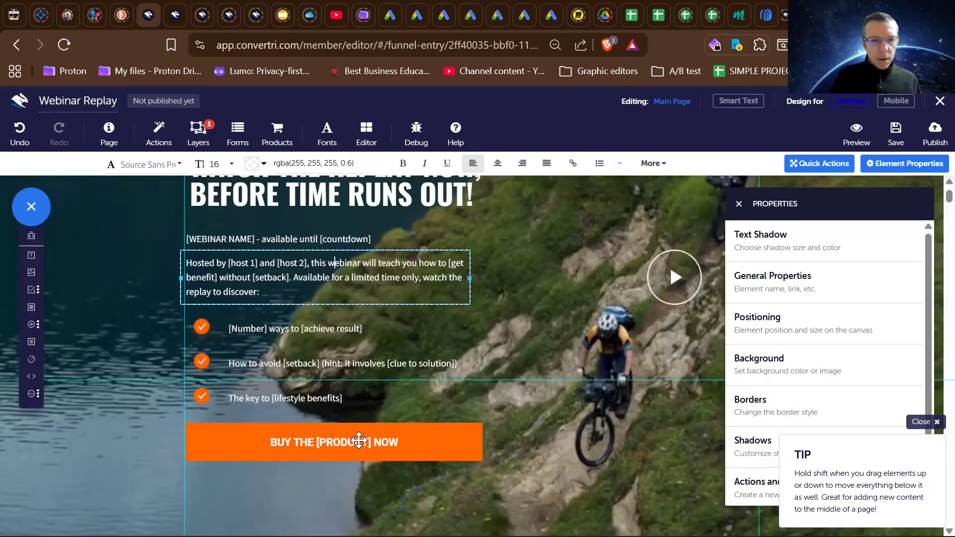
# - Move the BUY THE [PRODUCT] NOW button down to x 0, y about 731, leaving space below the bullets
pyautogui.scroll(4, 358, 440)
pyautogui.scroll(-8, 359, 440)
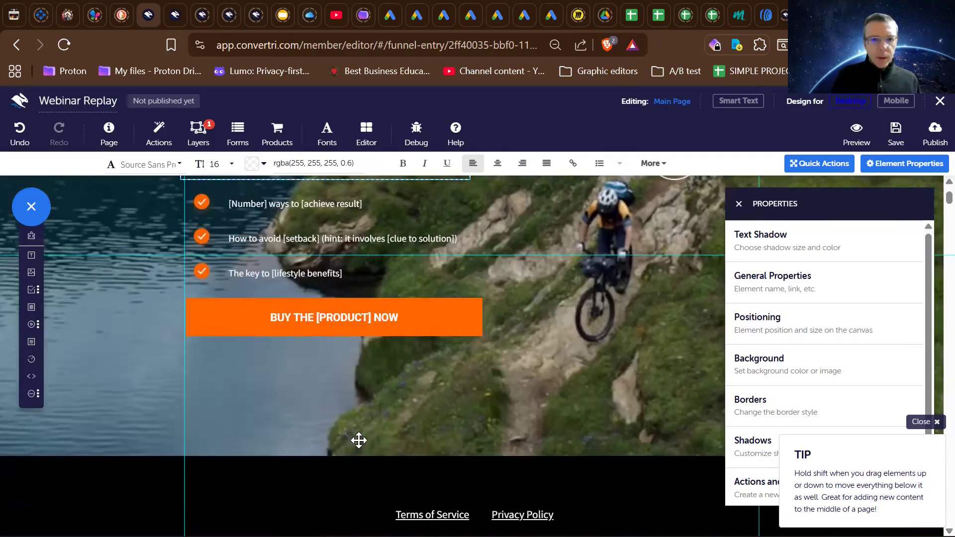
pyautogui.click(356, 330)
pyautogui.moveTo(354, 354); pyautogui.dragTo(354, 391)
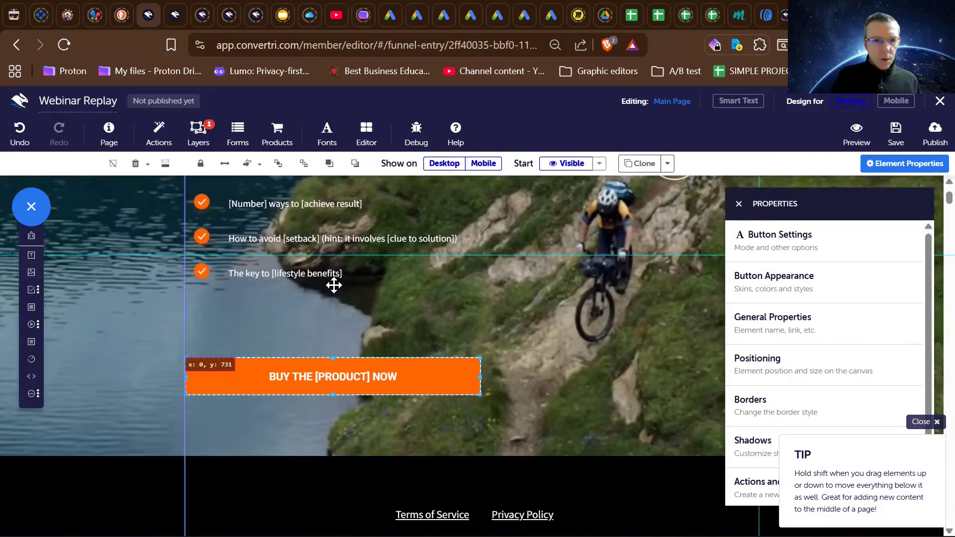
# - Clone "The key to [lifestyle benefits]" bullet with its checkmark and align the copy directly below the original
pyautogui.click(308, 274)
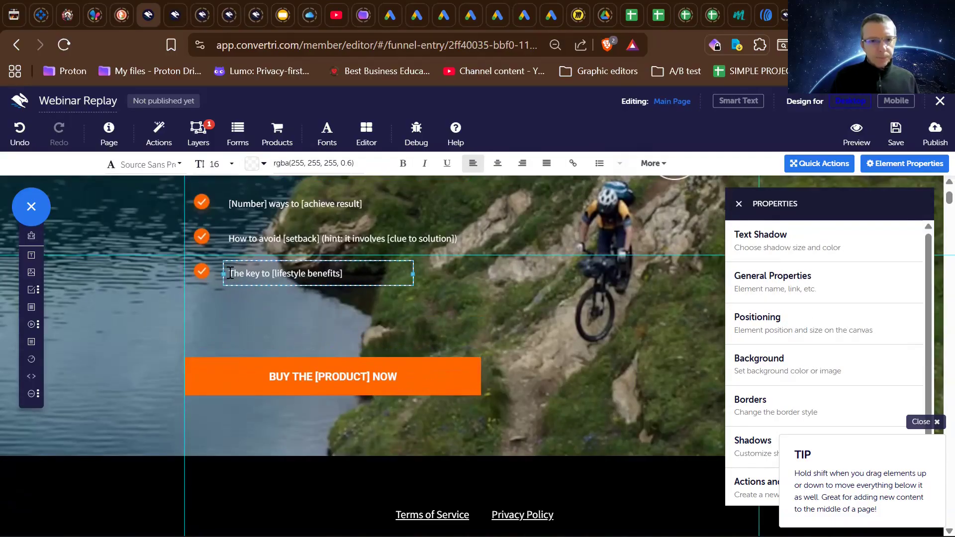
pyautogui.click(203, 269)
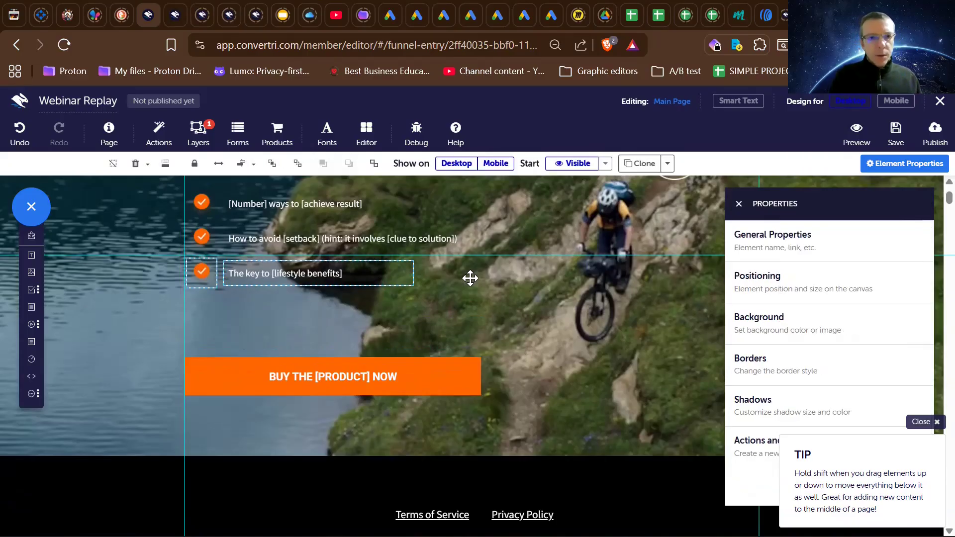
pyautogui.scroll(2, 470, 278)
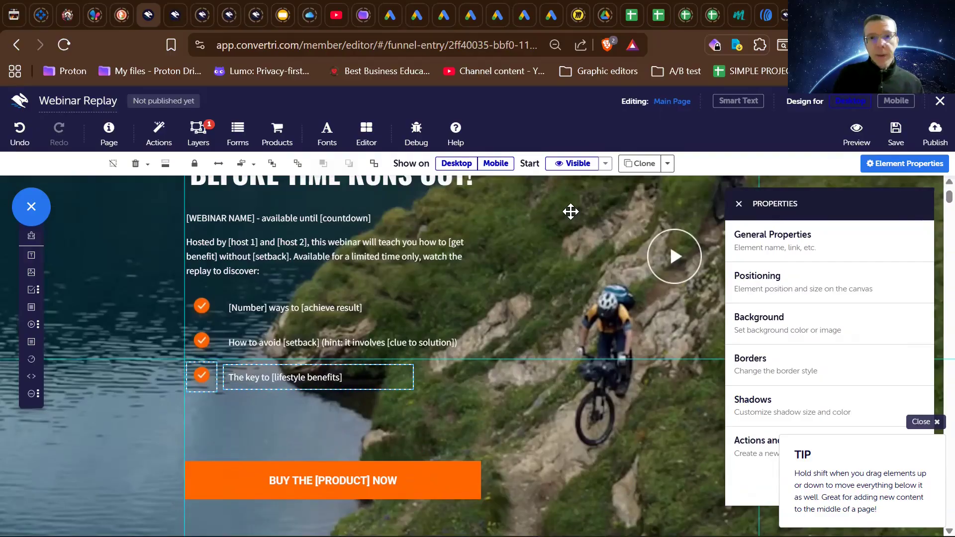
pyautogui.click(454, 167)
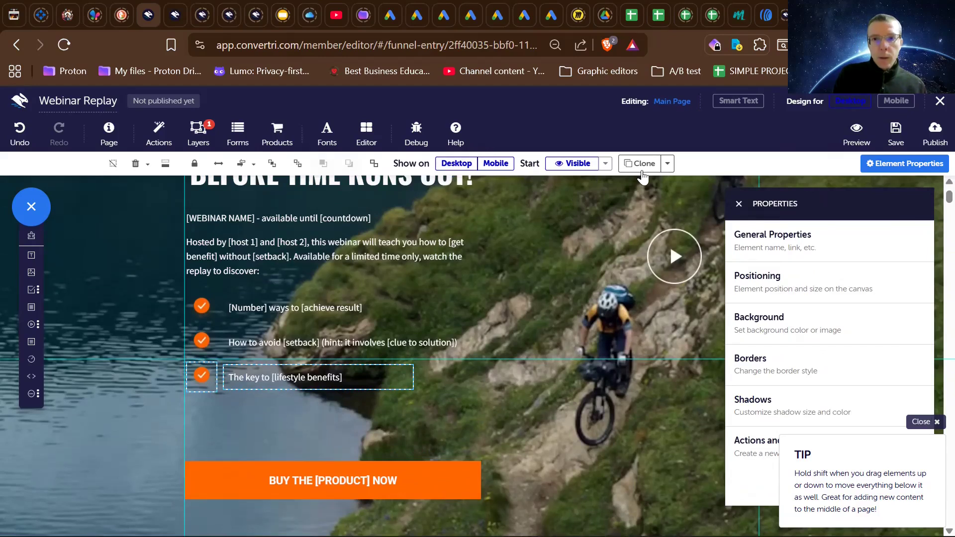
pyautogui.click(640, 165)
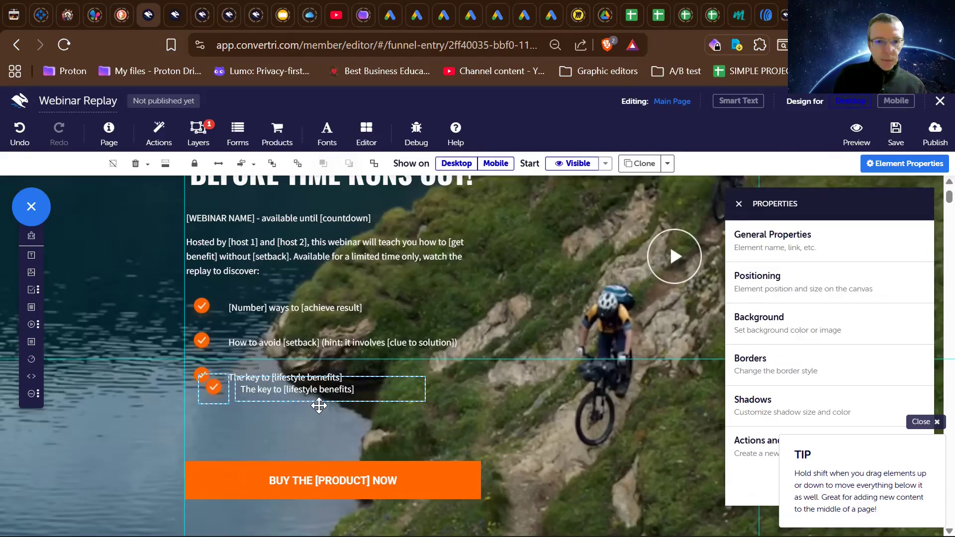
pyautogui.moveTo(305, 415); pyautogui.dragTo(306, 418)
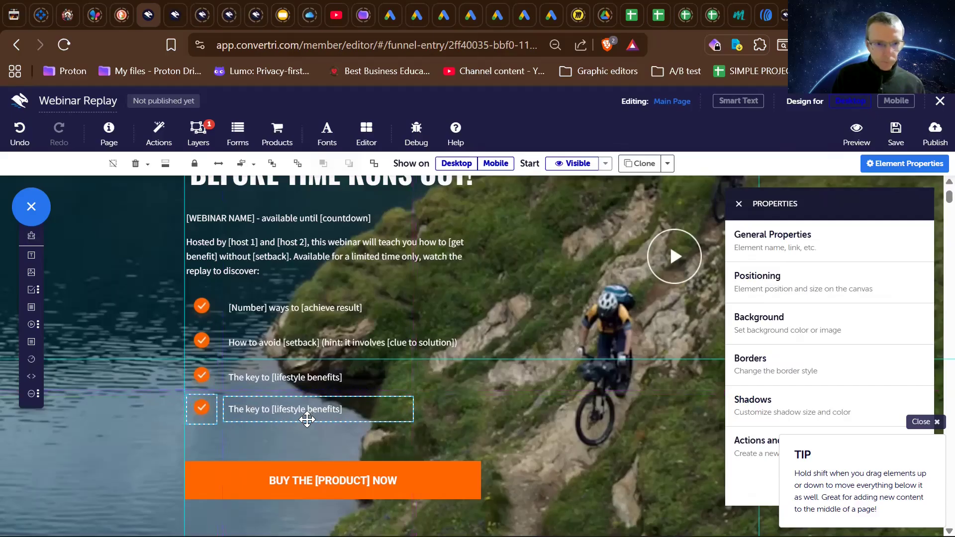
# - Examine the hero section's background image, extended bullet list, buy button and play icon
pyautogui.click(448, 388)
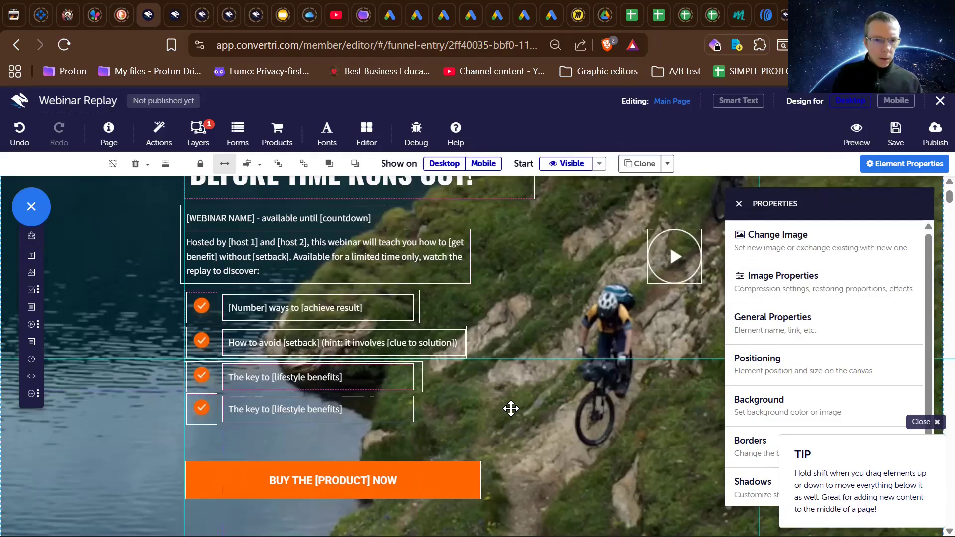
pyautogui.scroll(-1, 511, 408)
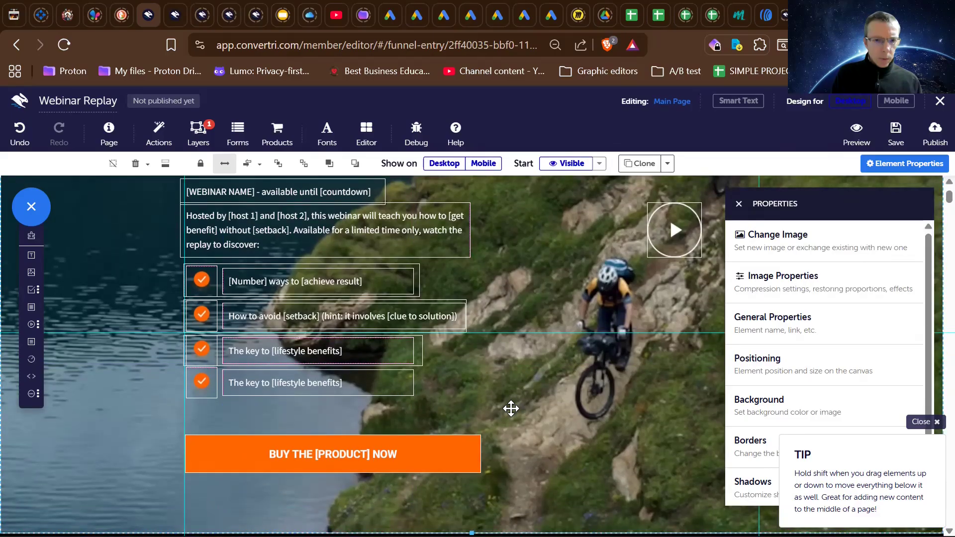
pyautogui.scroll(1, 511, 409)
pyautogui.scroll(1, 511, 408)
pyautogui.scroll(-3, 511, 408)
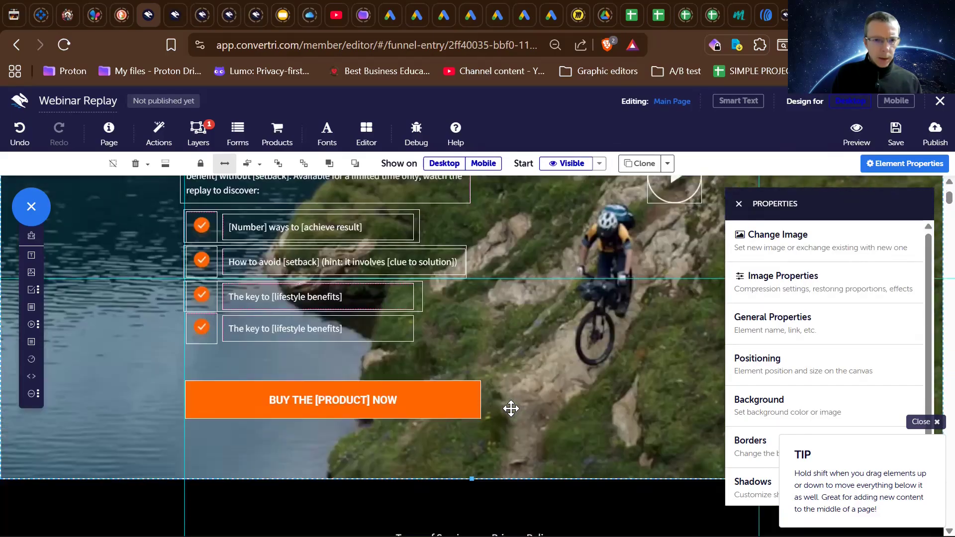
pyautogui.scroll(6, 511, 408)
pyautogui.scroll(-2, 511, 408)
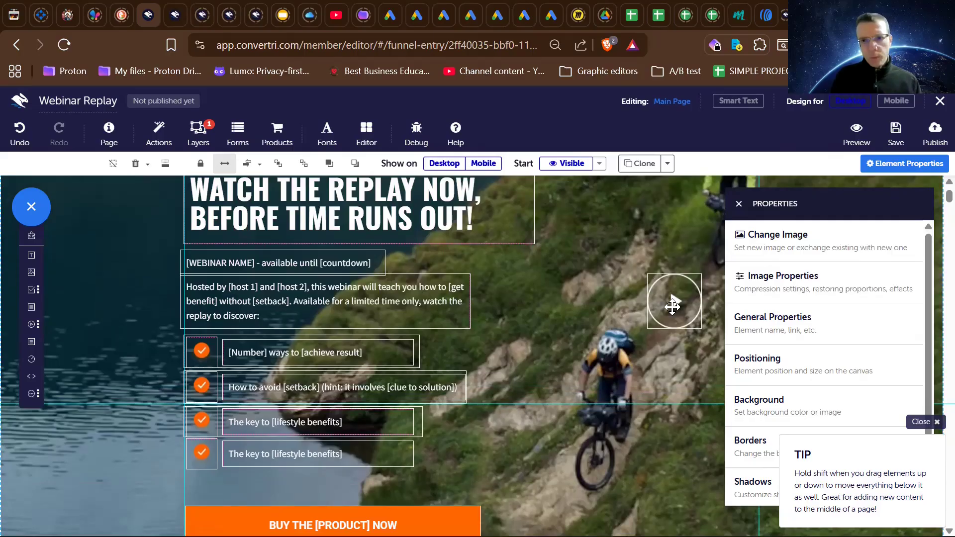
pyautogui.click(673, 306)
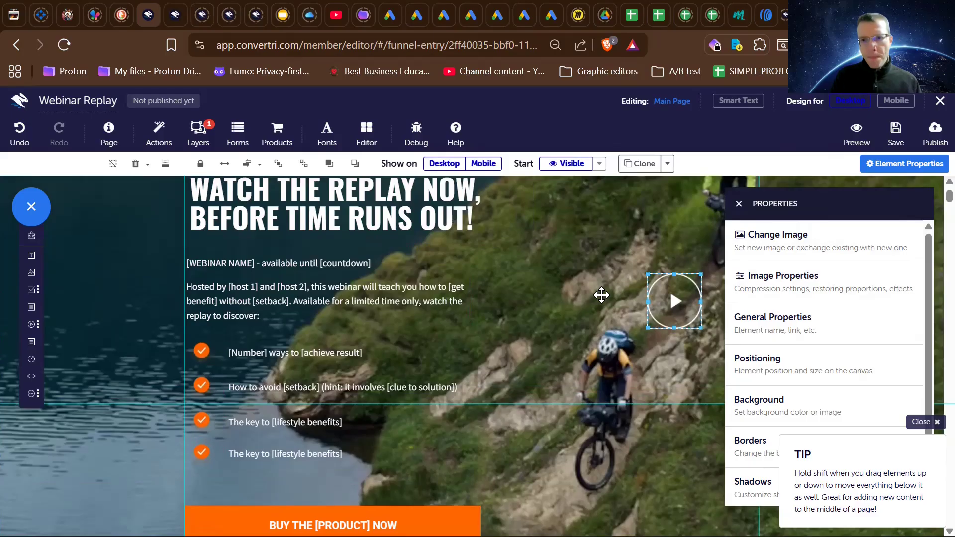
pyautogui.scroll(2, 601, 295)
pyautogui.scroll(-4, 602, 295)
pyautogui.scroll(4, 601, 295)
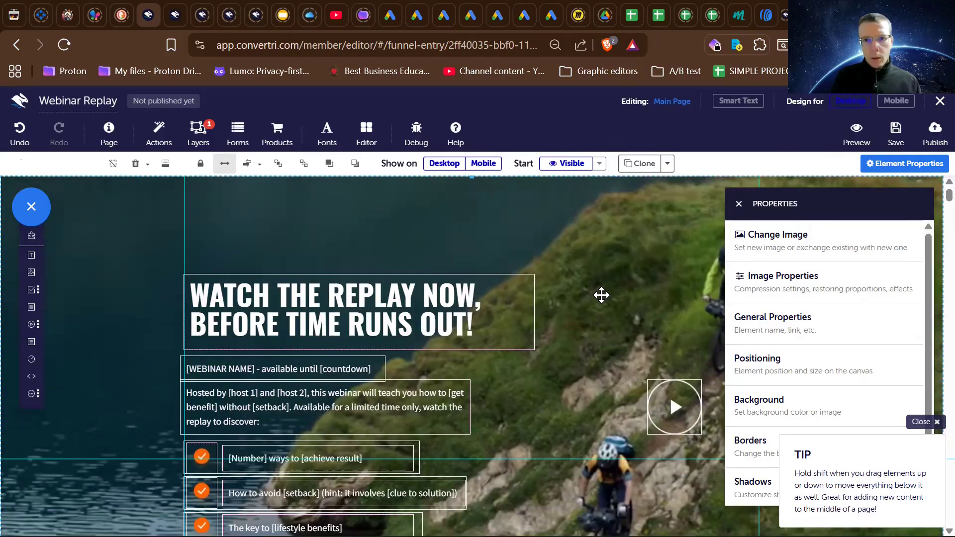
# - Close the element properties and select the circular play icon over the background photo
pyautogui.click(739, 204)
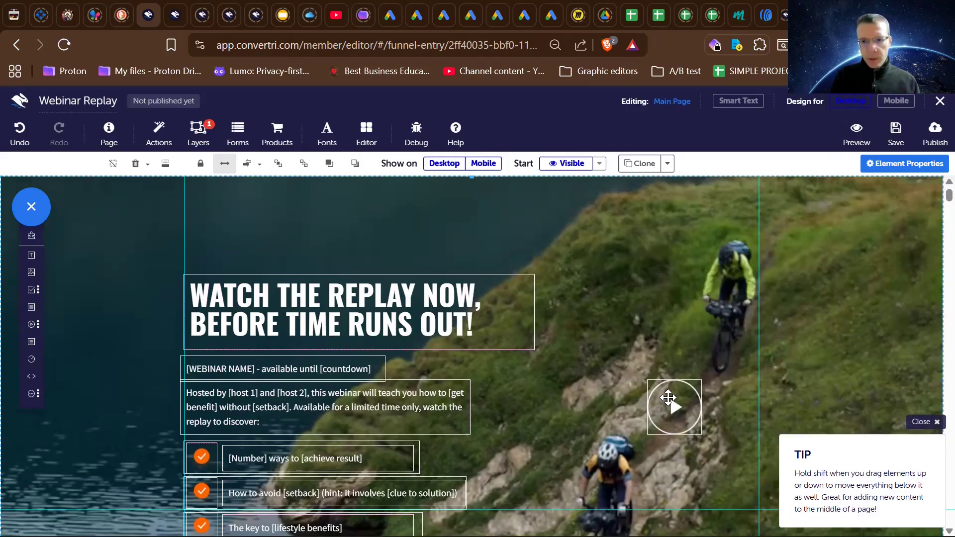
pyautogui.click(667, 398)
pyautogui.scroll(-3, 667, 397)
pyautogui.scroll(3, 667, 397)
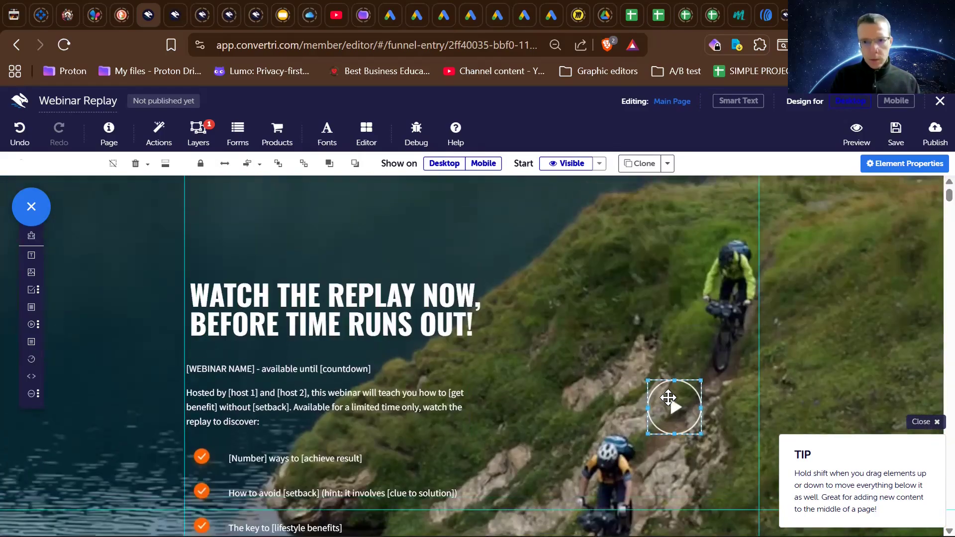
# - Move the circular play icon slightly down and to the left over the hero background photo
pyautogui.moveTo(673, 409)
pyautogui.mouseDown()
pyautogui.moveTo(655, 290)
pyautogui.moveTo(667, 414)
pyautogui.mouseUp()
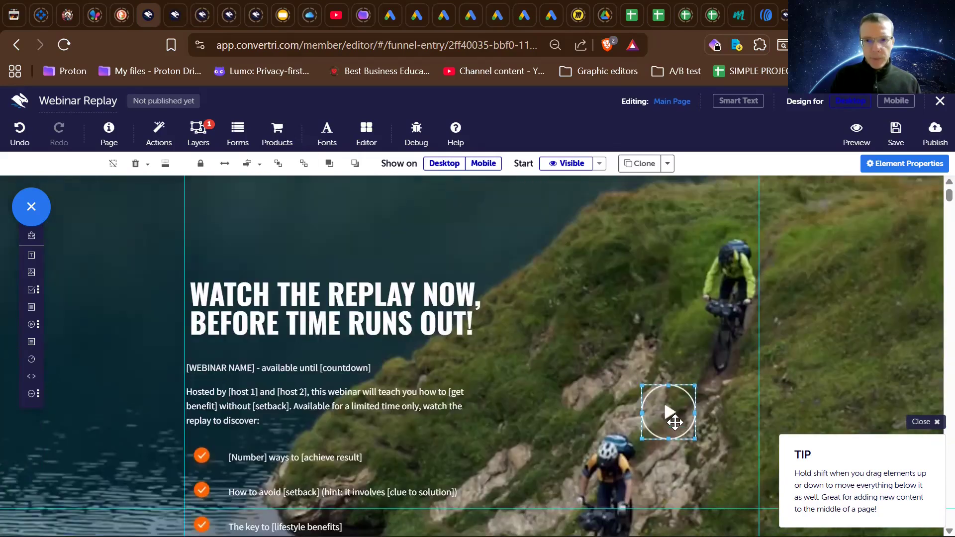
pyautogui.scroll(-3, 673, 323)
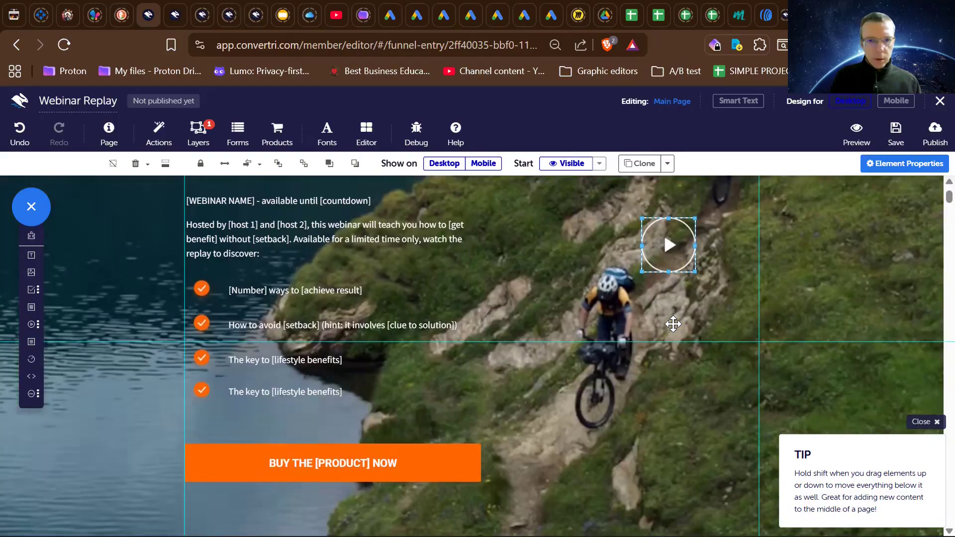
pyautogui.scroll(3, 673, 324)
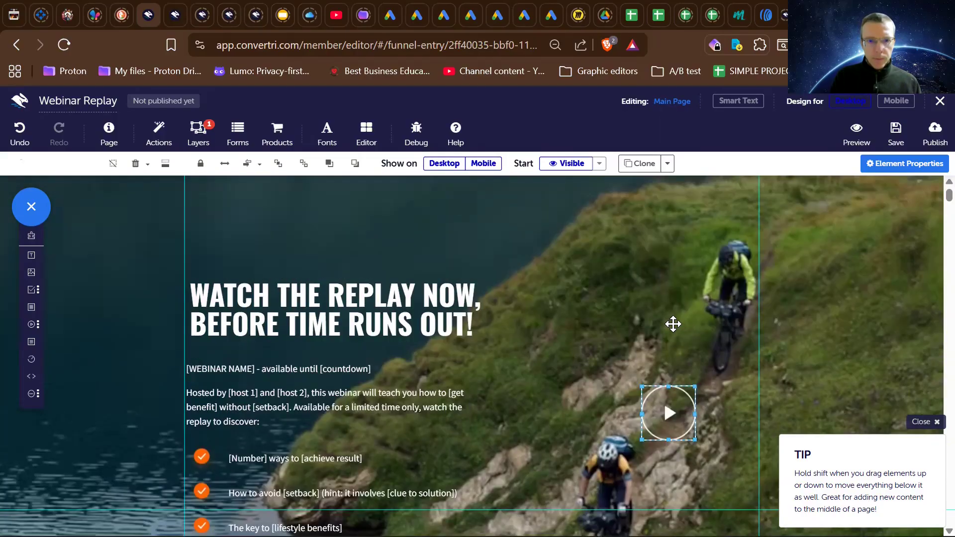
pyautogui.scroll(-4, 673, 324)
pyautogui.scroll(4, 673, 324)
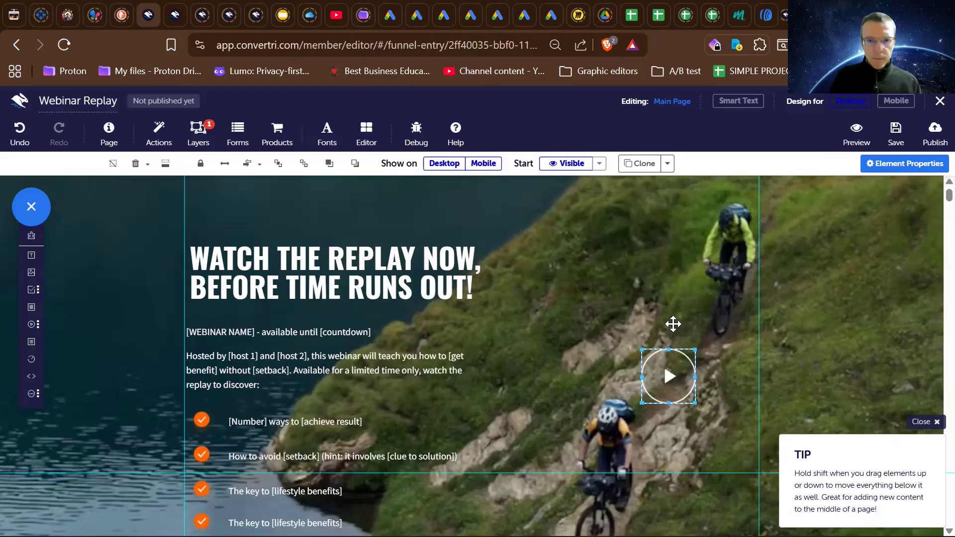
pyautogui.scroll(-7, 672, 324)
pyautogui.scroll(5, 673, 323)
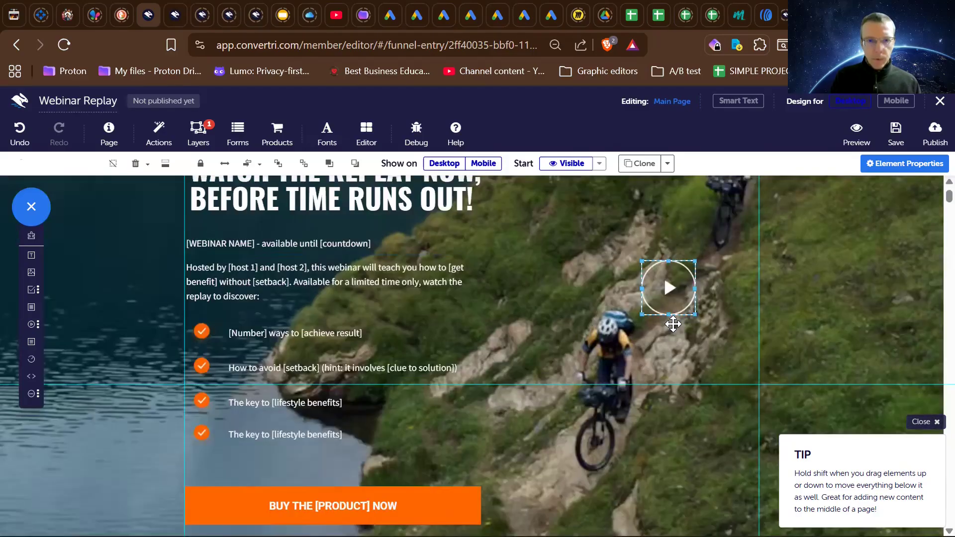
pyautogui.scroll(3, 673, 324)
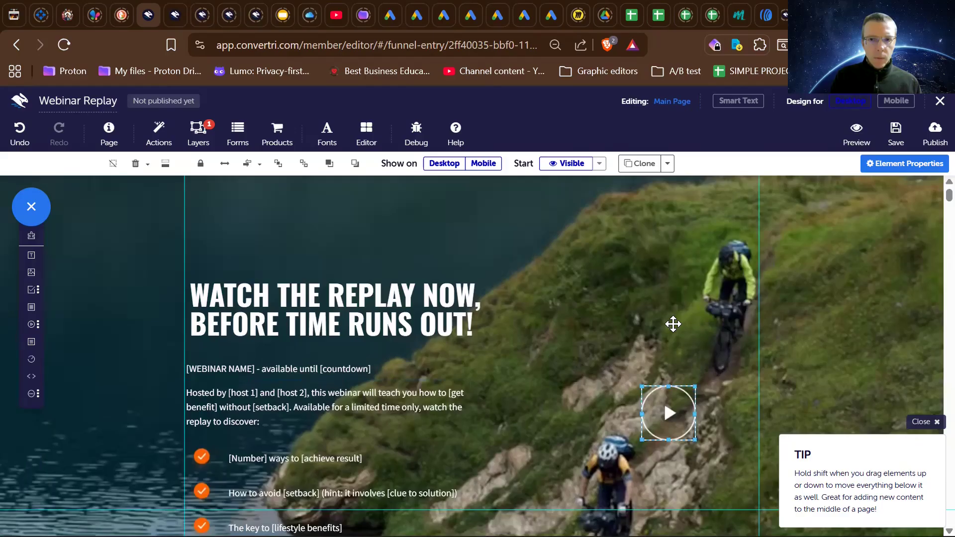
pyautogui.scroll(-4, 673, 323)
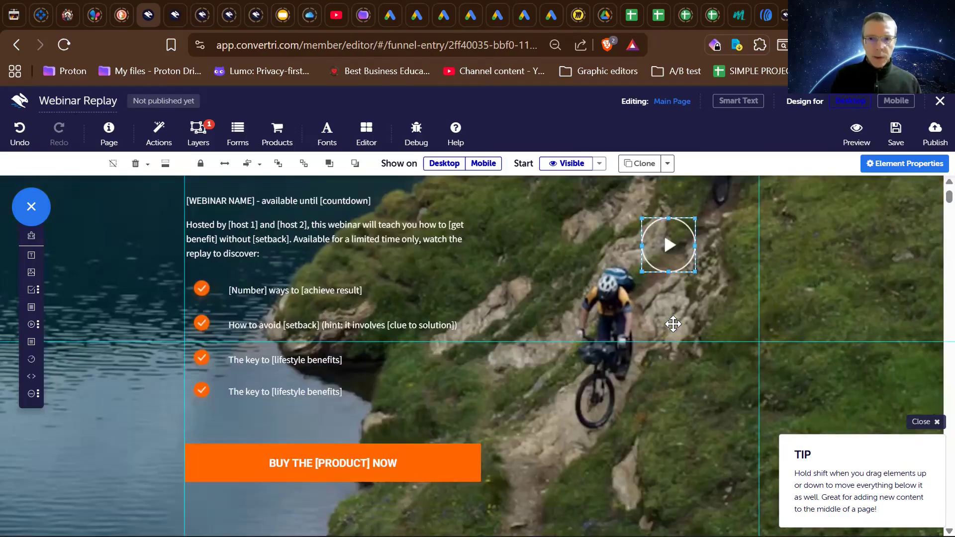
pyautogui.scroll(2, 673, 324)
pyautogui.scroll(1, 622, 350)
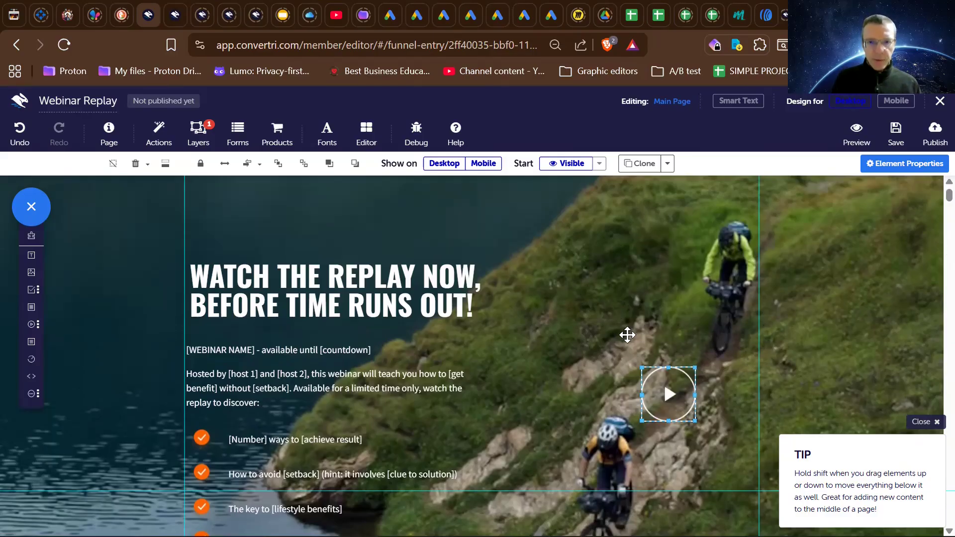
pyautogui.scroll(-4, 628, 336)
pyautogui.scroll(4, 628, 336)
pyautogui.scroll(-3, 628, 335)
pyautogui.scroll(2, 628, 336)
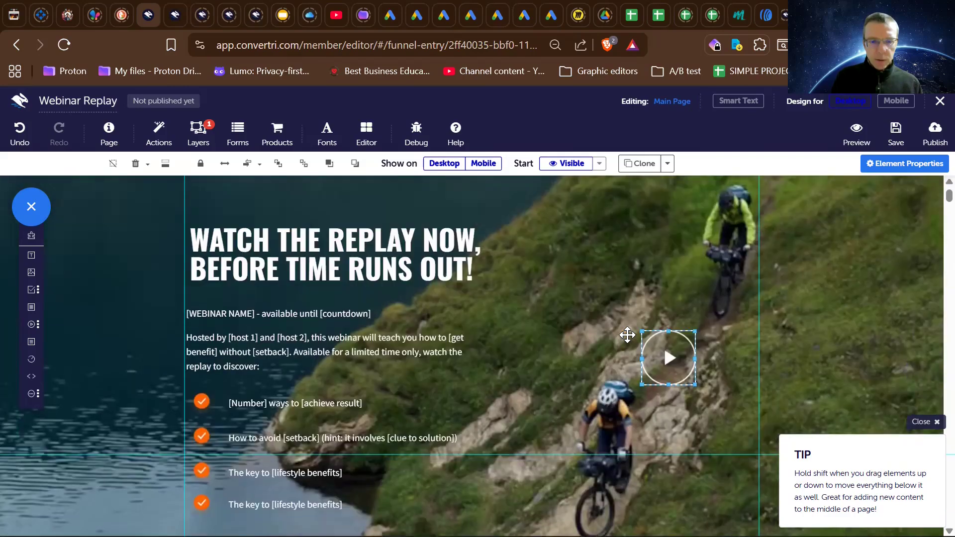
pyautogui.scroll(-2, 628, 335)
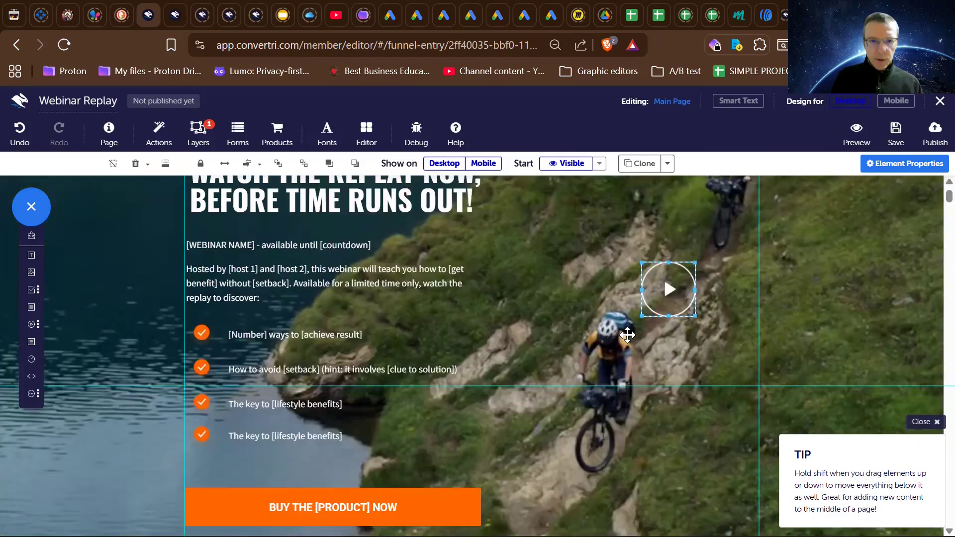
pyautogui.scroll(2, 627, 335)
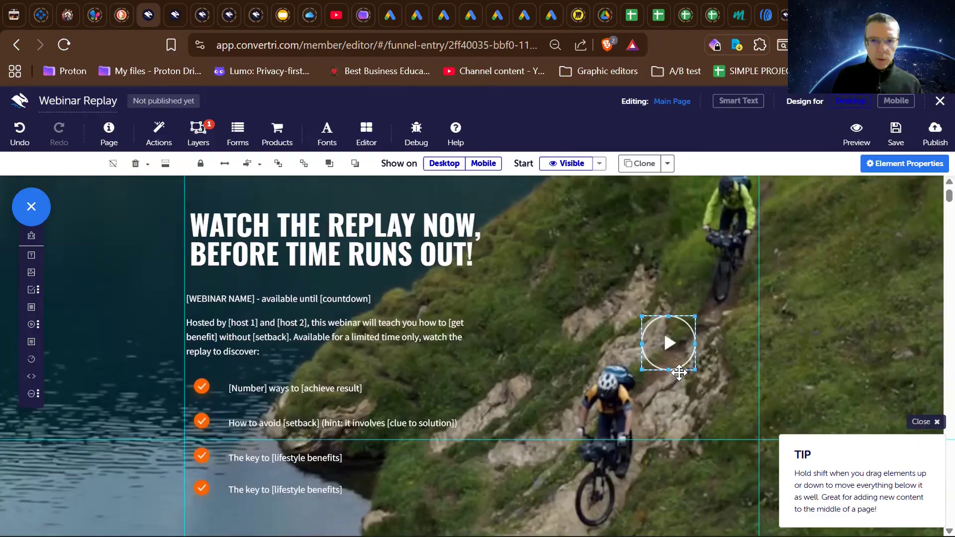
pyautogui.scroll(-4, 679, 373)
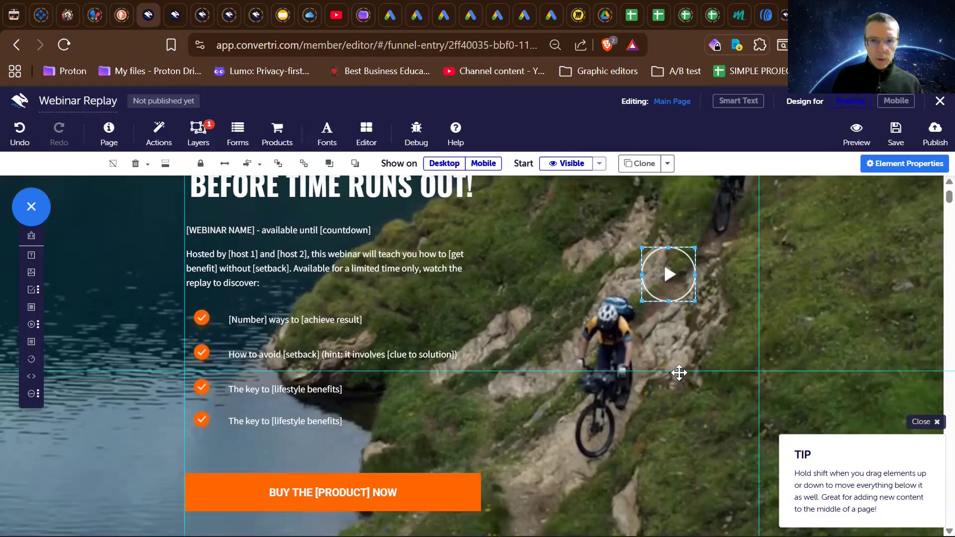
pyautogui.scroll(4, 678, 372)
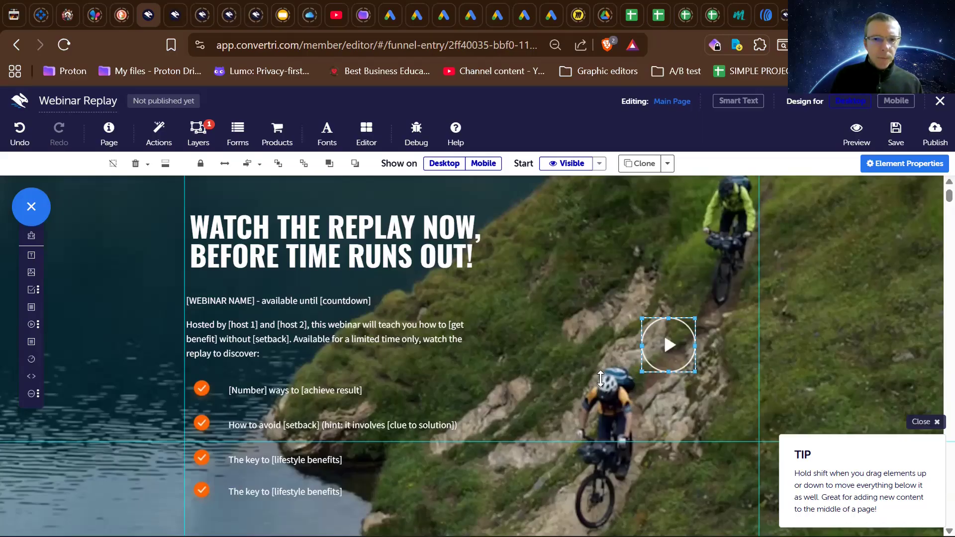
pyautogui.scroll(1, 600, 379)
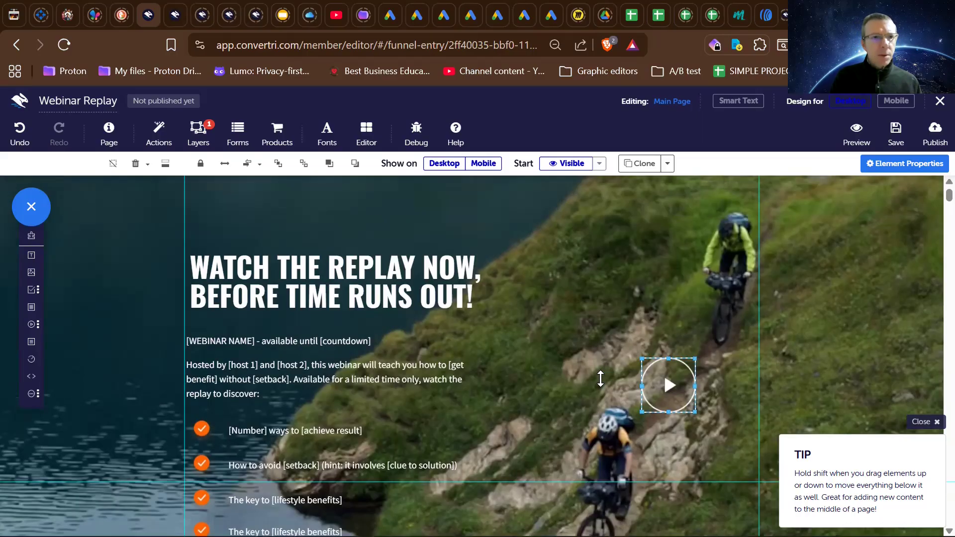
pyautogui.scroll(-3, 600, 379)
pyautogui.scroll(2, 600, 379)
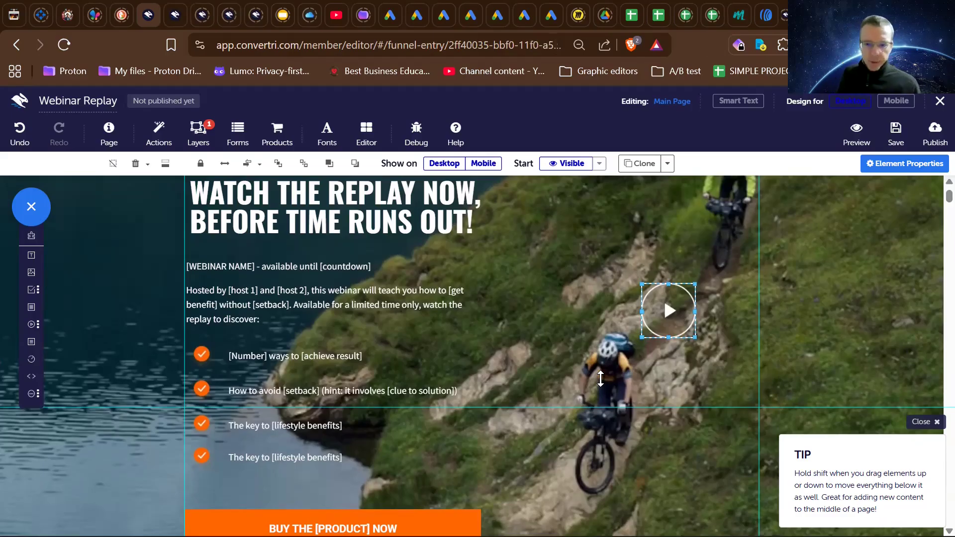
pyautogui.scroll(2, 600, 379)
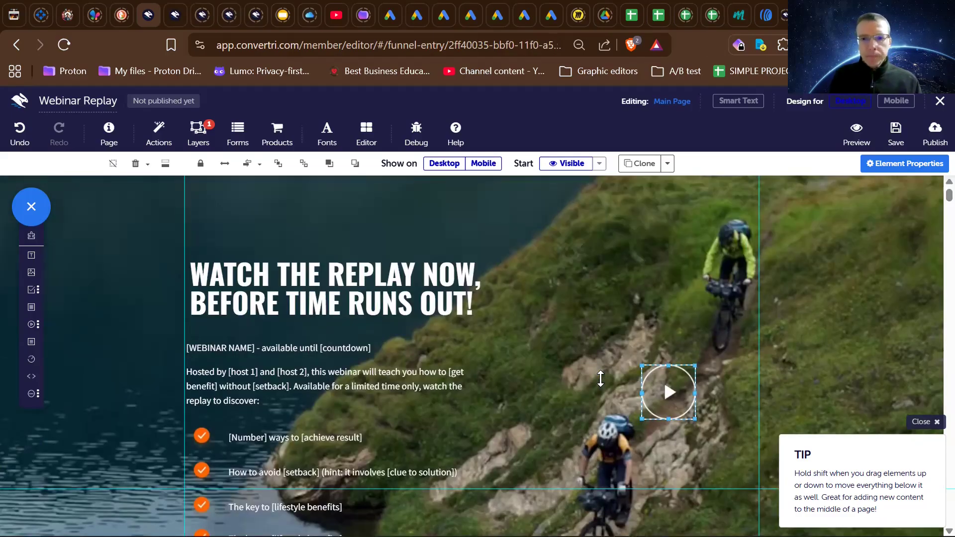
pyautogui.scroll(-2, 601, 379)
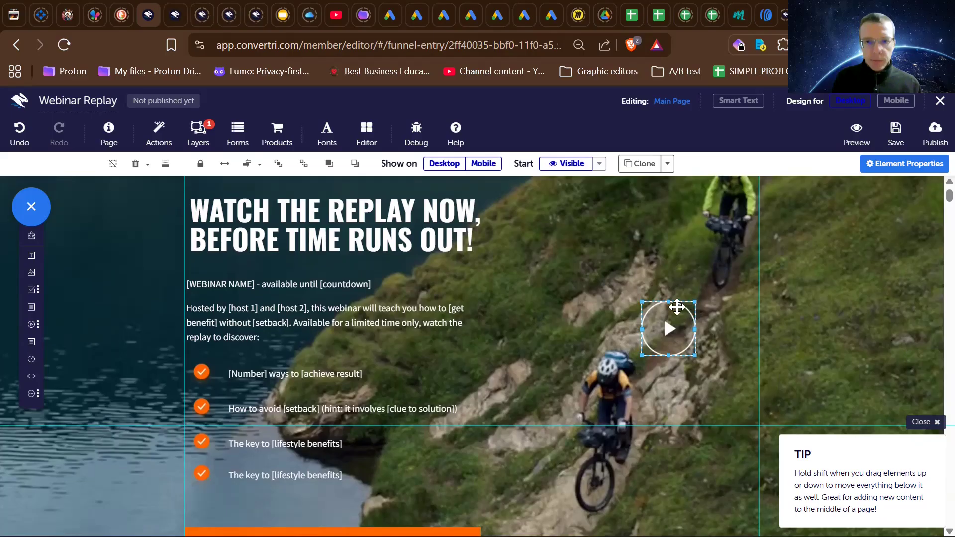
pyautogui.scroll(-2, 661, 305)
pyautogui.scroll(2, 661, 305)
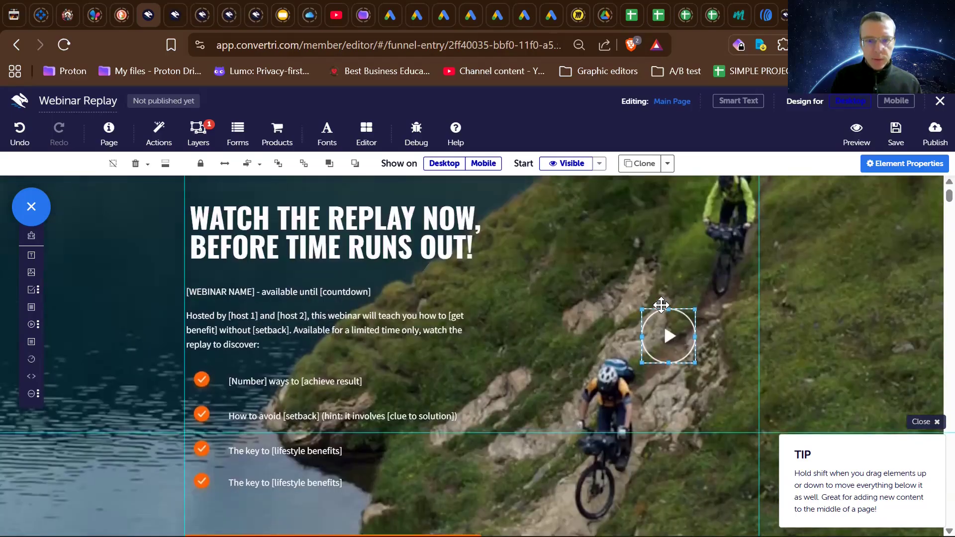
pyautogui.scroll(1, 619, 267)
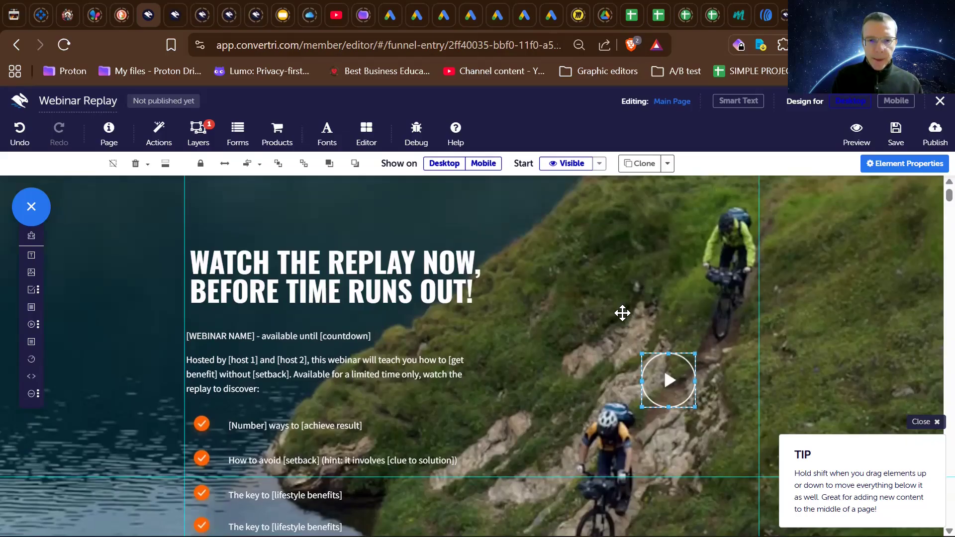
pyautogui.scroll(-1, 623, 313)
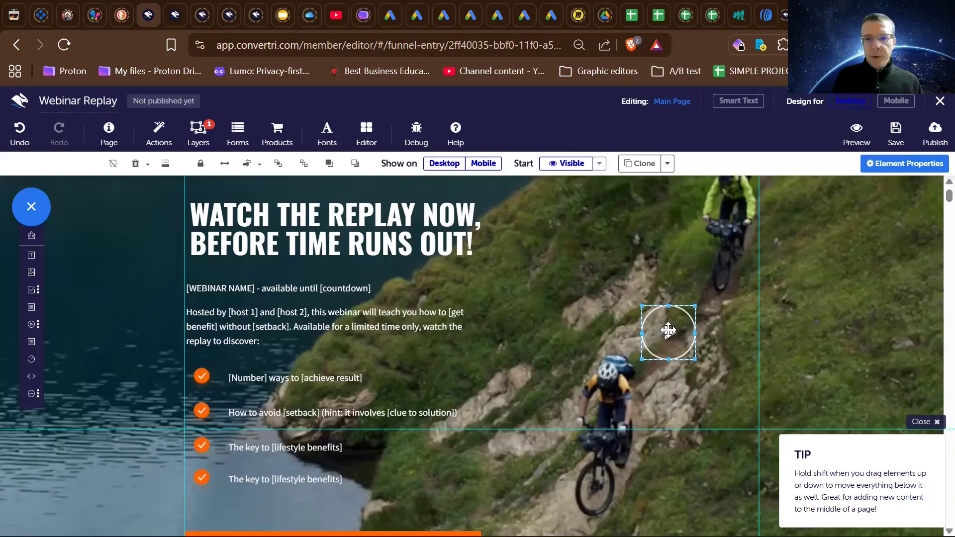
# - Review the domain, funnel and target page choices for cloning the play icon to another page, and leave without cloning
pyautogui.click(667, 164)
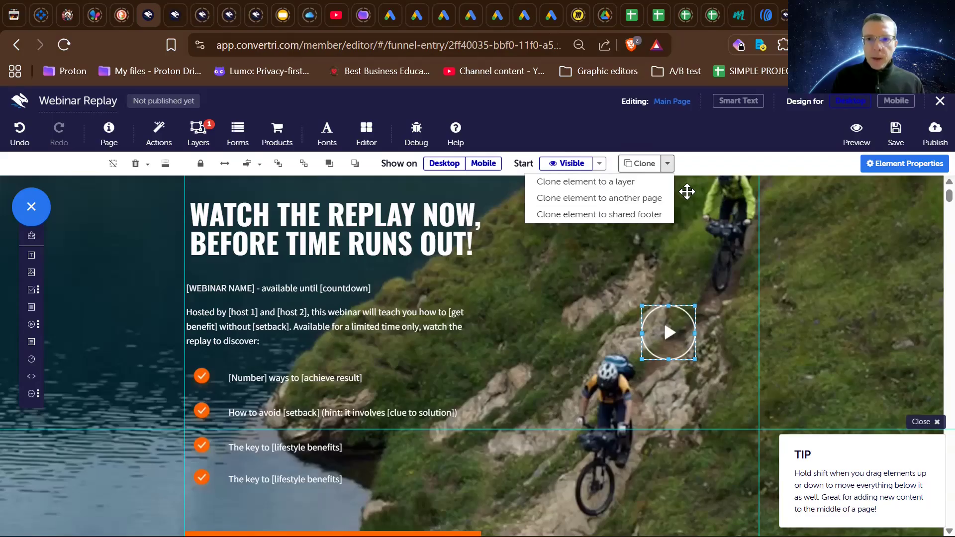
pyautogui.click(654, 198)
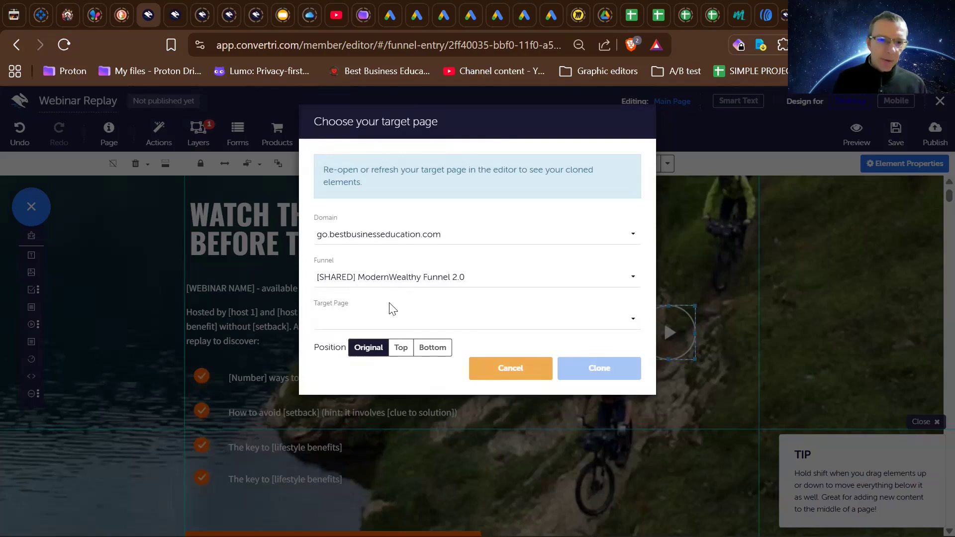
pyautogui.click(384, 324)
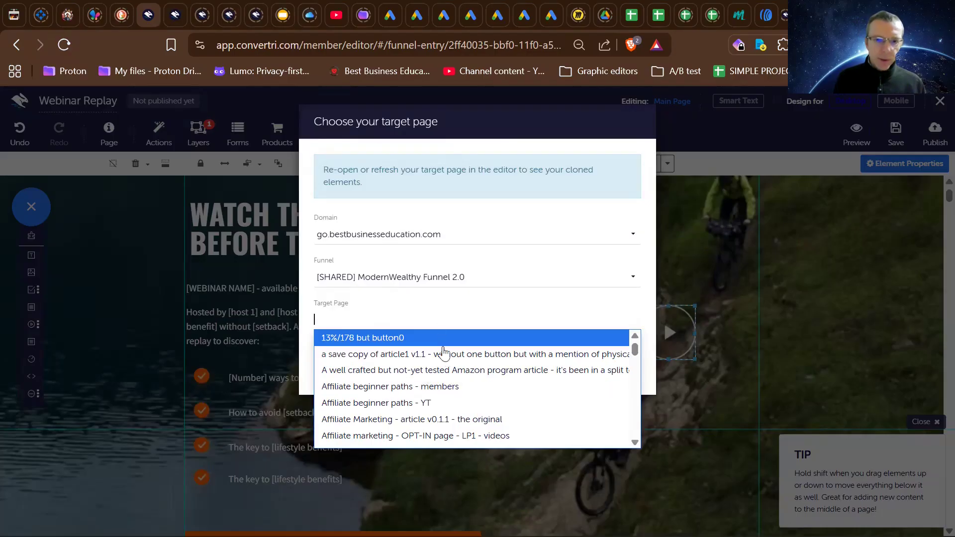
pyautogui.scroll(-4, 445, 396)
pyautogui.scroll(4, 446, 396)
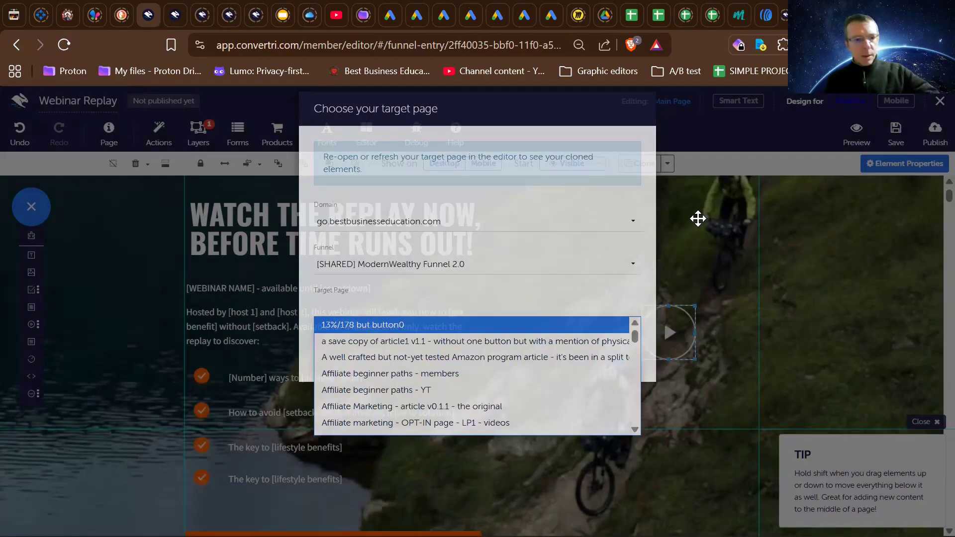
pyautogui.click(698, 219)
pyautogui.click(698, 218)
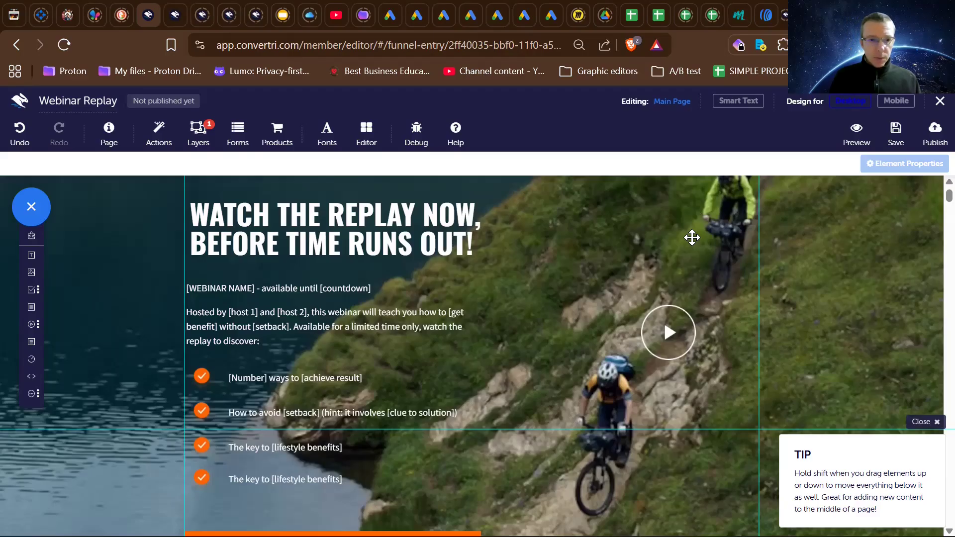
# - Select the play icon again and inspect the page's layers with their start and visibility settings
pyautogui.scroll(-1, 692, 238)
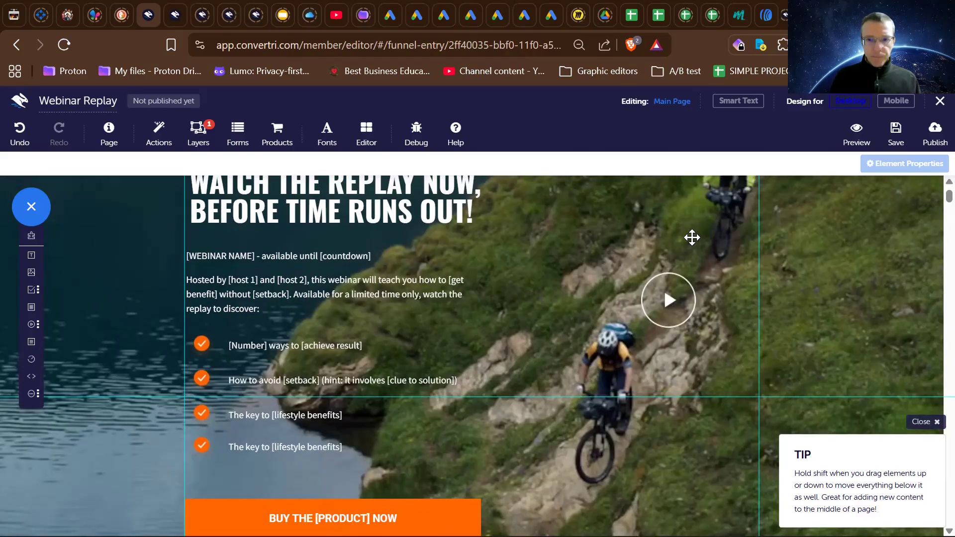
pyautogui.scroll(1, 692, 237)
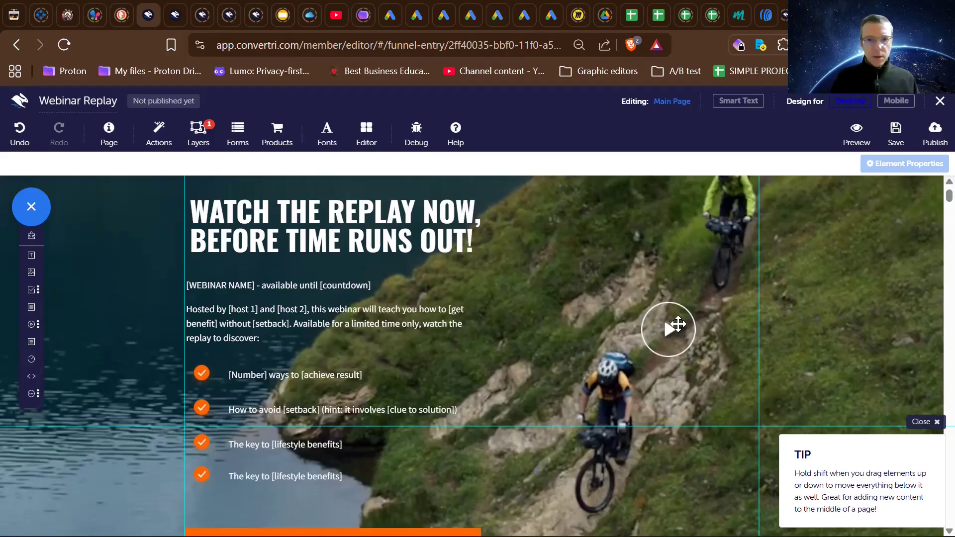
pyautogui.click(677, 325)
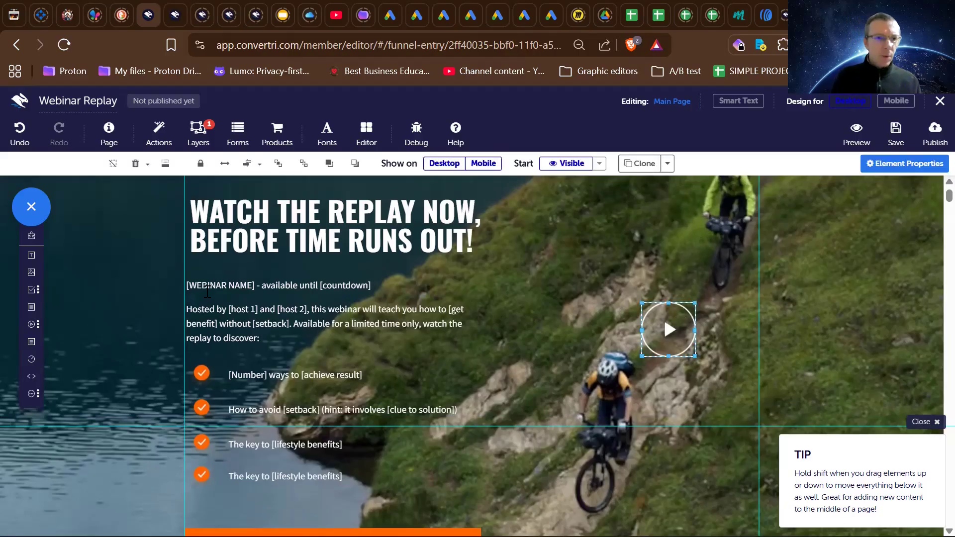
pyautogui.click(199, 130)
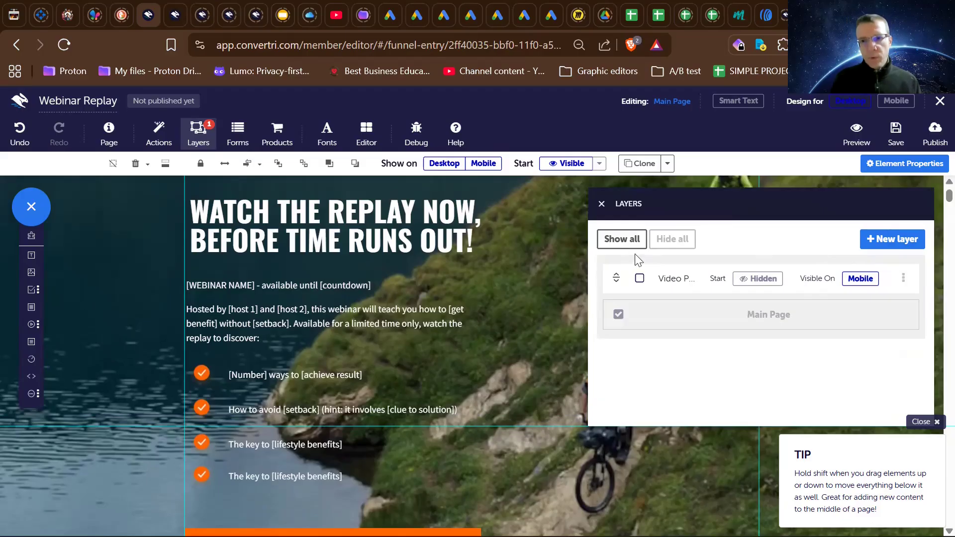
pyautogui.click(601, 205)
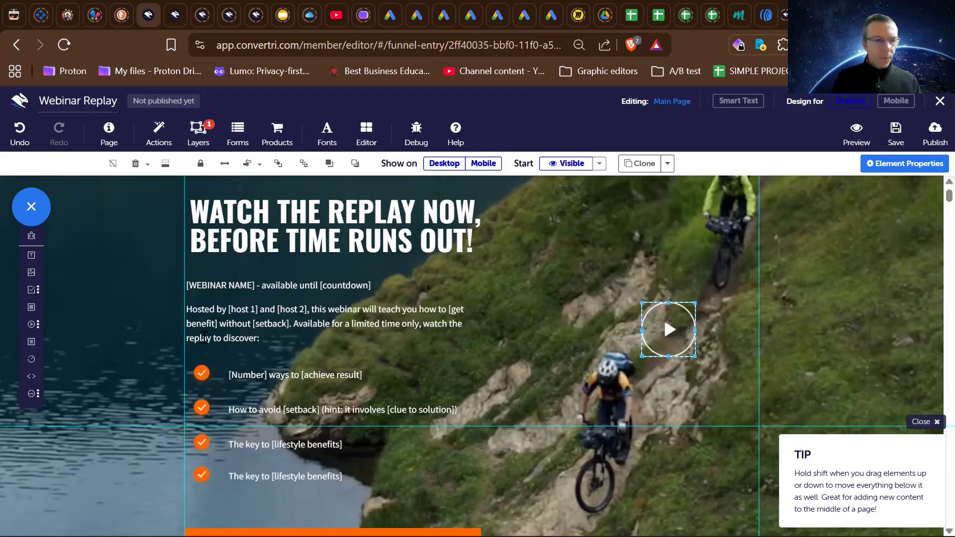
# - Add a Video element to the hero section, move it down beside the buy button, and list the available media element types
pyautogui.scroll(-2, 55, 399)
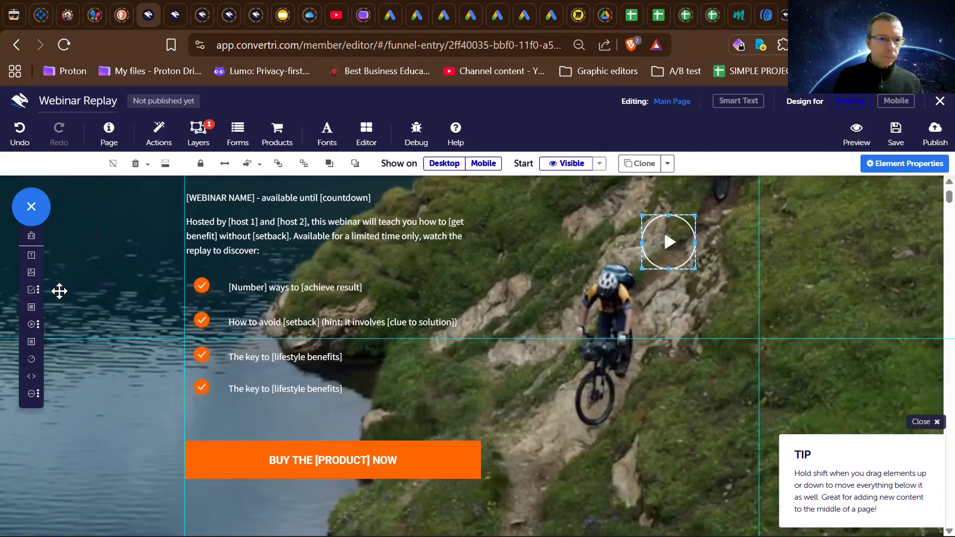
pyautogui.click(33, 328)
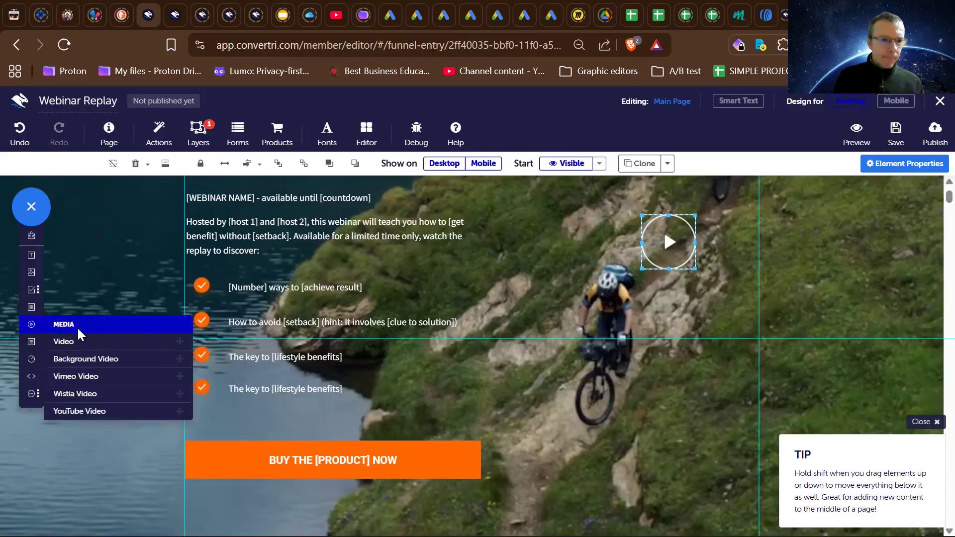
pyautogui.click(76, 342)
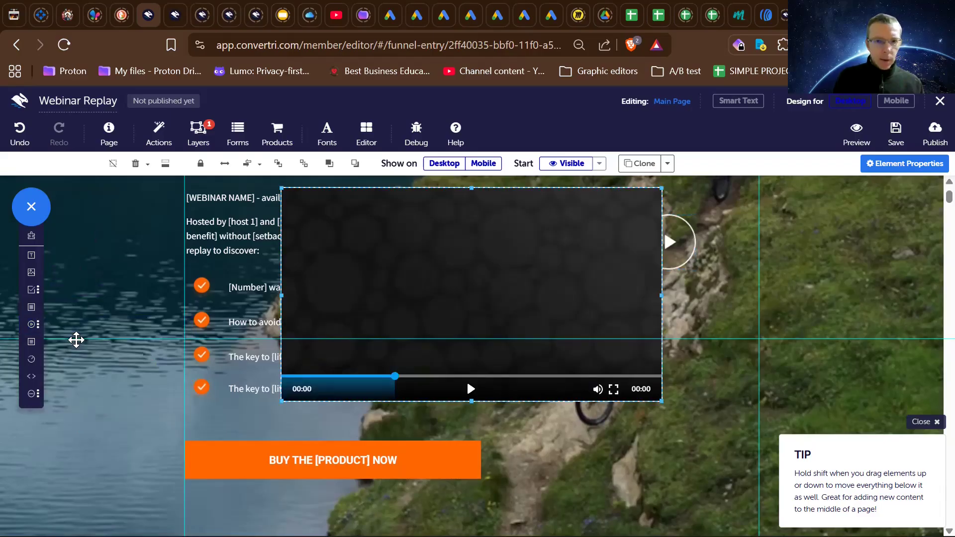
pyautogui.moveTo(496, 230); pyautogui.dragTo(495, 349)
pyautogui.scroll(-3, 495, 348)
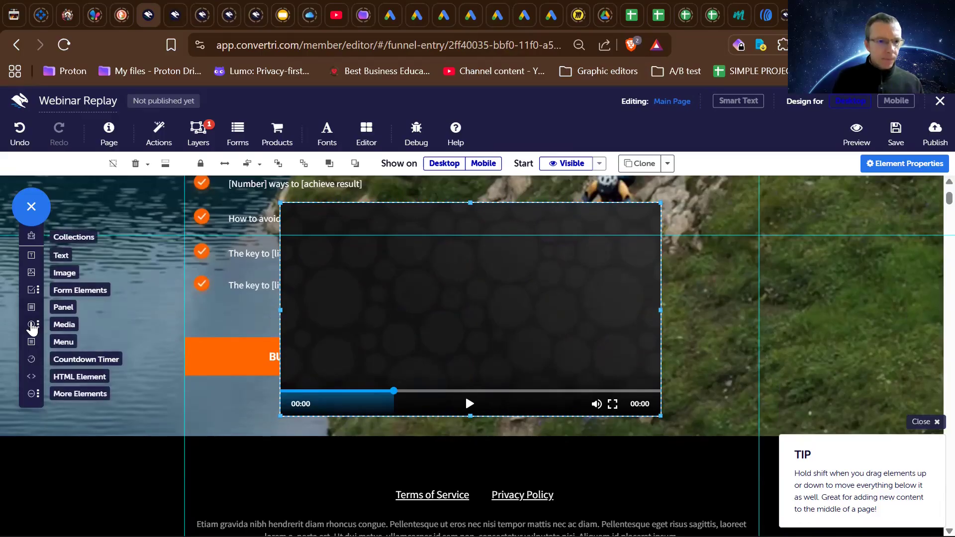
pyautogui.click(31, 325)
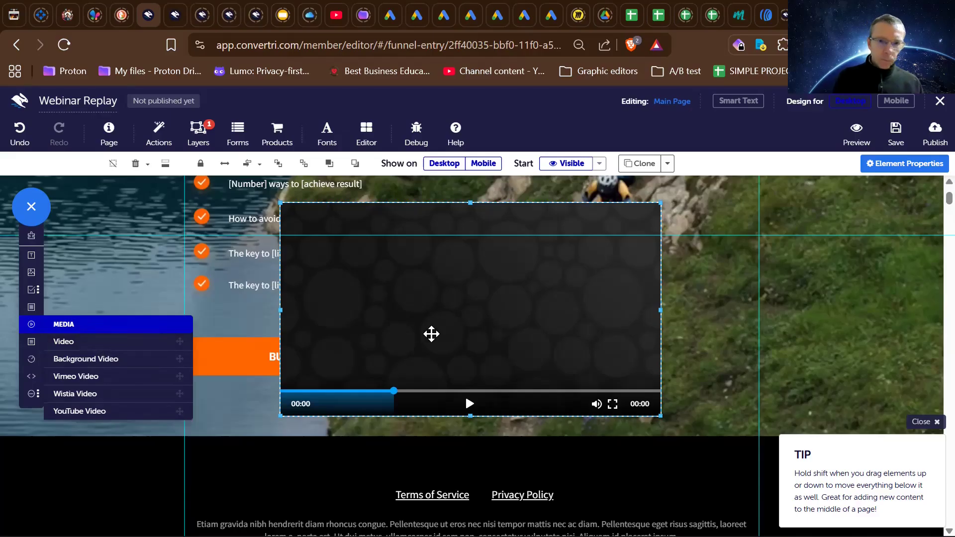
# - Examine the hero section's layout from the headline through the bullet list, video player and buy button down to the footer
pyautogui.scroll(-1, 439, 334)
pyautogui.scroll(1, 438, 333)
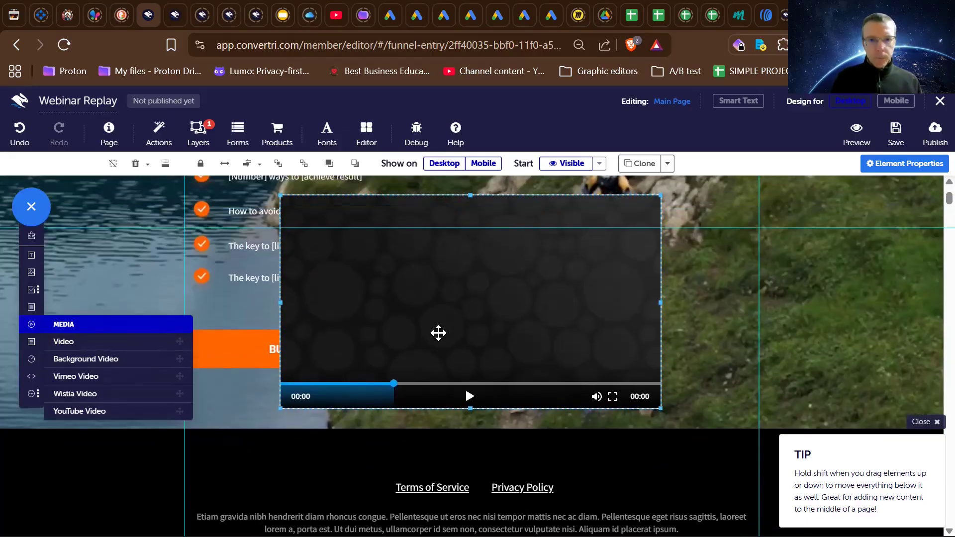
pyautogui.click(308, 419)
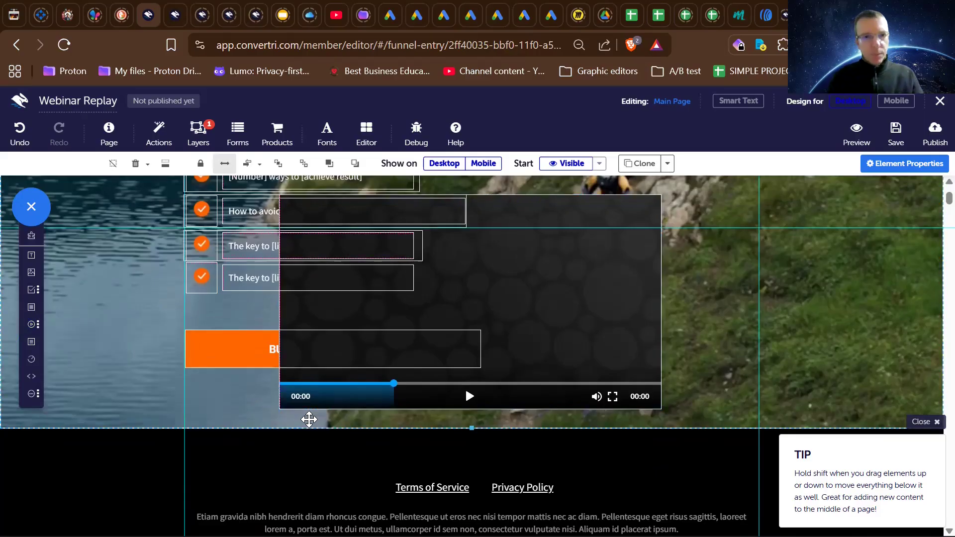
pyautogui.scroll(2, 416, 353)
pyautogui.scroll(2, 334, 353)
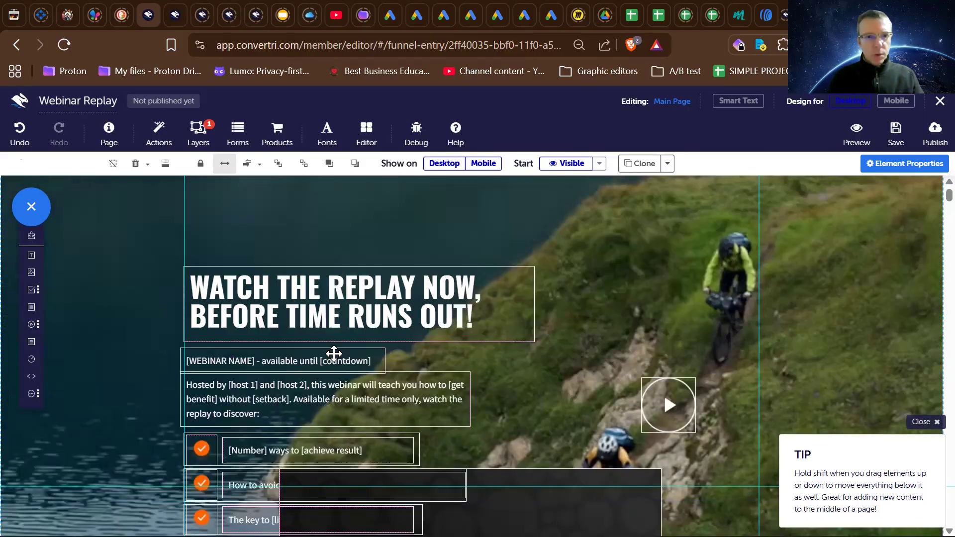
pyautogui.scroll(-2, 334, 352)
pyautogui.scroll(2, 334, 354)
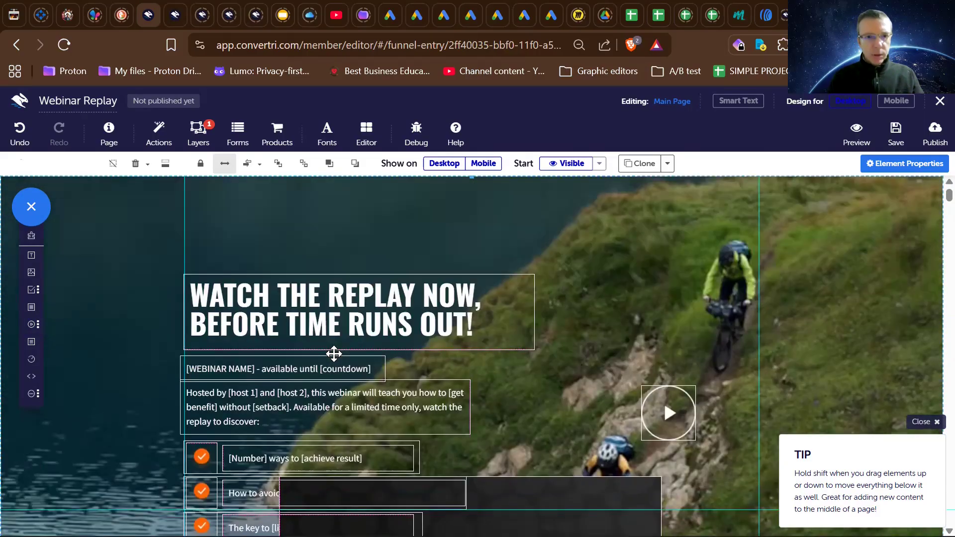
pyautogui.click(307, 297)
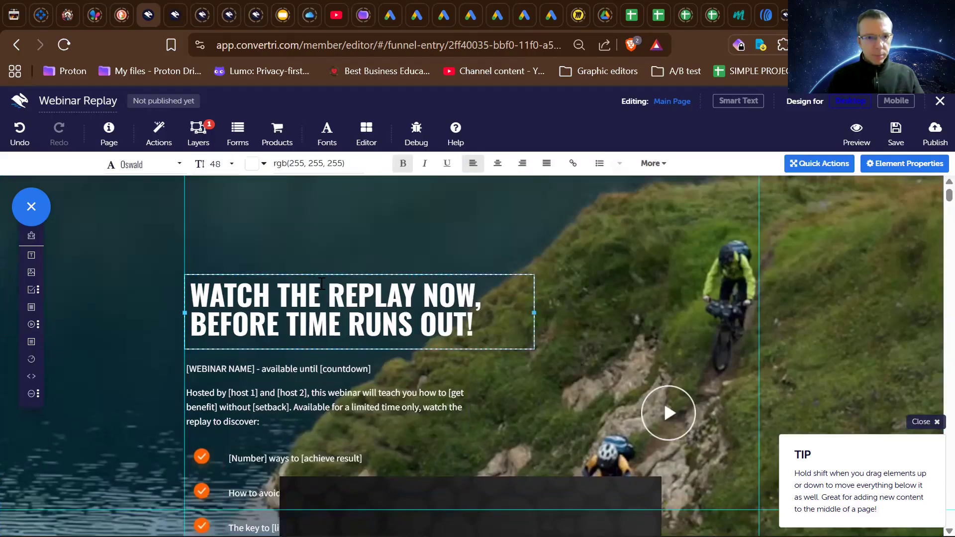
pyautogui.scroll(-2, 322, 284)
pyautogui.scroll(2, 322, 284)
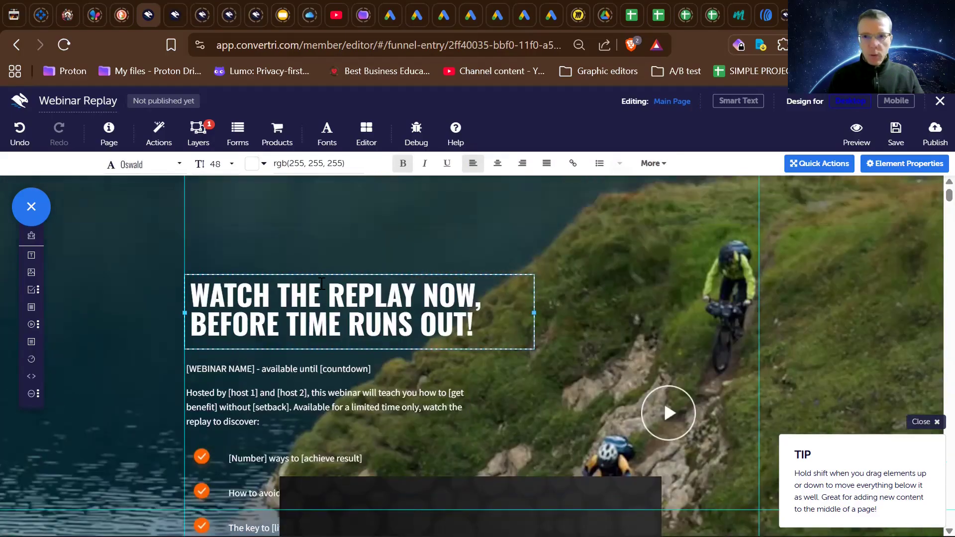
pyautogui.scroll(-1, 322, 284)
pyautogui.scroll(-1, 322, 283)
pyautogui.scroll(2, 322, 283)
pyautogui.scroll(-3, 322, 283)
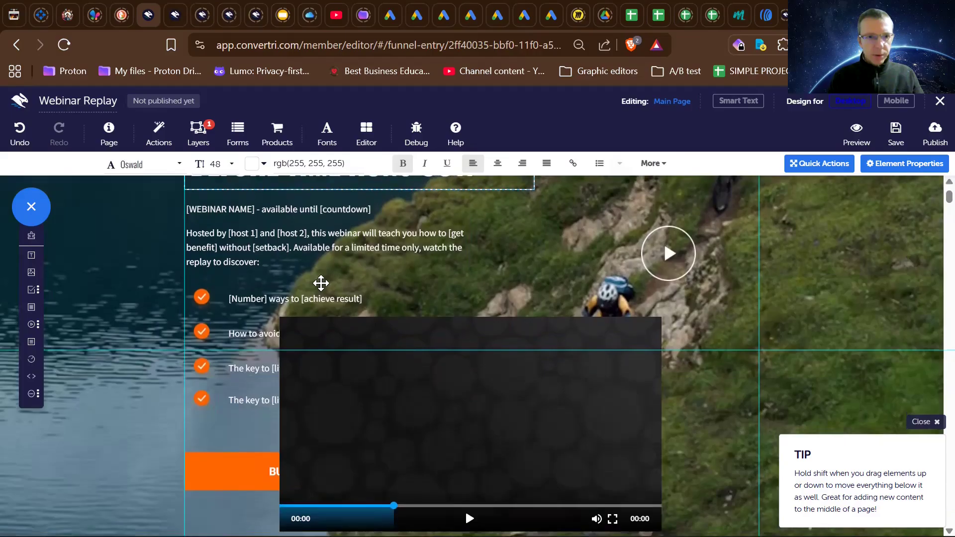
pyautogui.scroll(2, 321, 283)
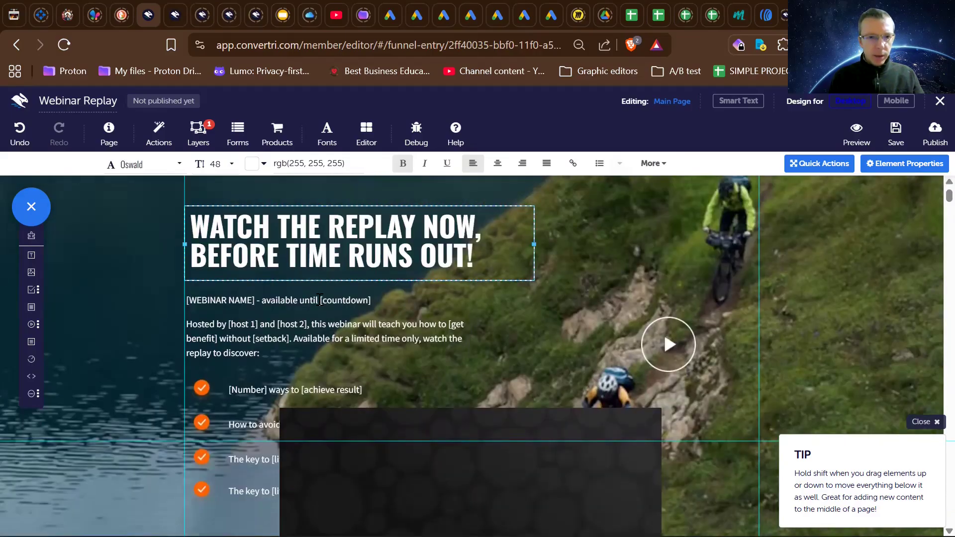
# - Shift the webinar-name line and everything below it down, and place the video player directly under the headline
pyautogui.click(320, 300)
pyautogui.moveTo(320, 304); pyautogui.dragTo(316, 502)
pyautogui.scroll(-4, 318, 501)
pyautogui.moveTo(430, 481); pyautogui.dragTo(385, 198)
pyautogui.moveTo(383, 164); pyautogui.dragTo(325, 309)
# - Move the webinar-name line and all content below it further down to leave more room beneath the video player
pyautogui.scroll(-2, 326, 378)
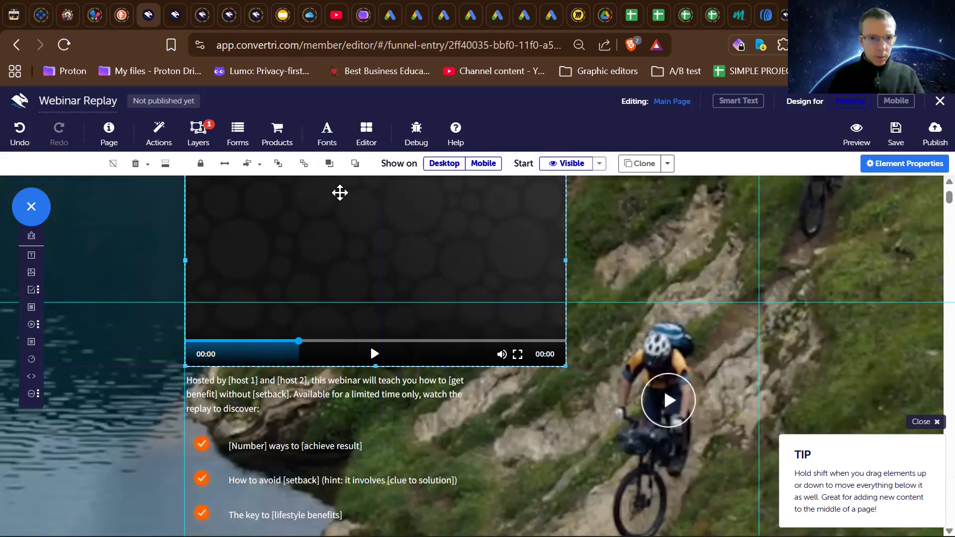
pyautogui.click(325, 361)
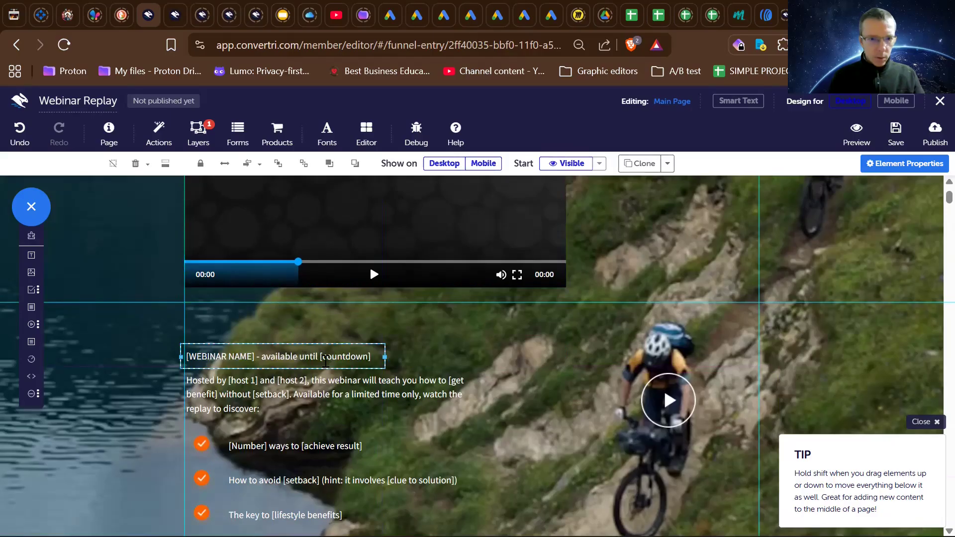
pyautogui.moveTo(321, 365); pyautogui.dragTo(319, 423)
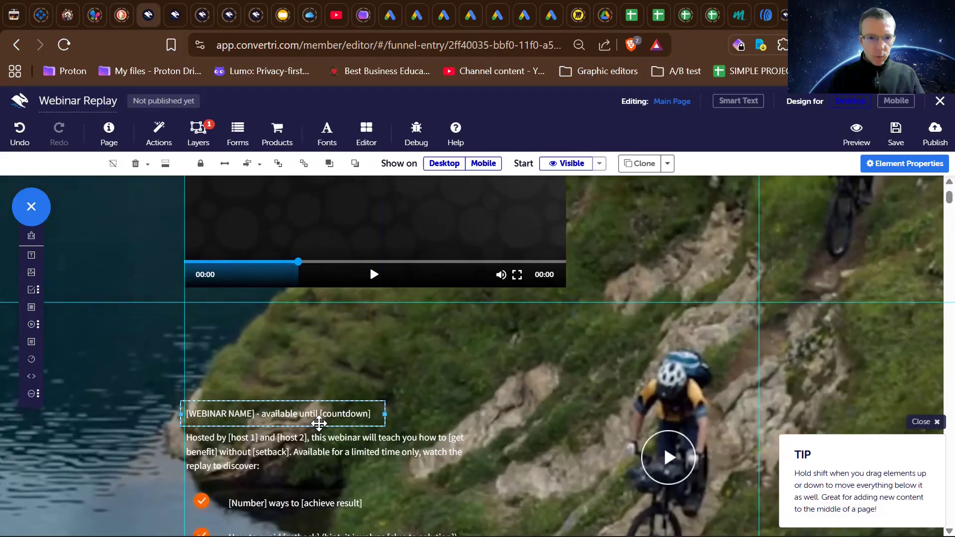
pyautogui.scroll(-5, 320, 423)
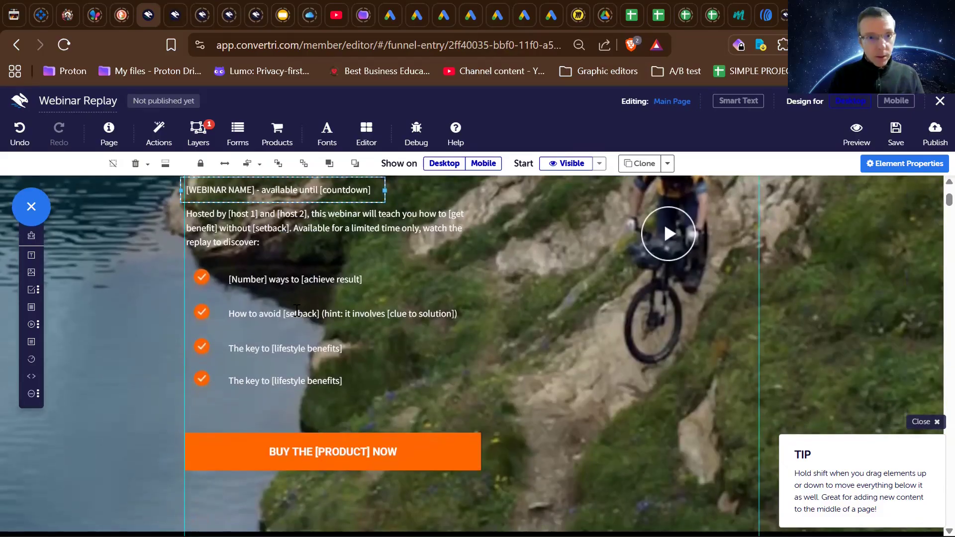
pyautogui.scroll(1, 297, 311)
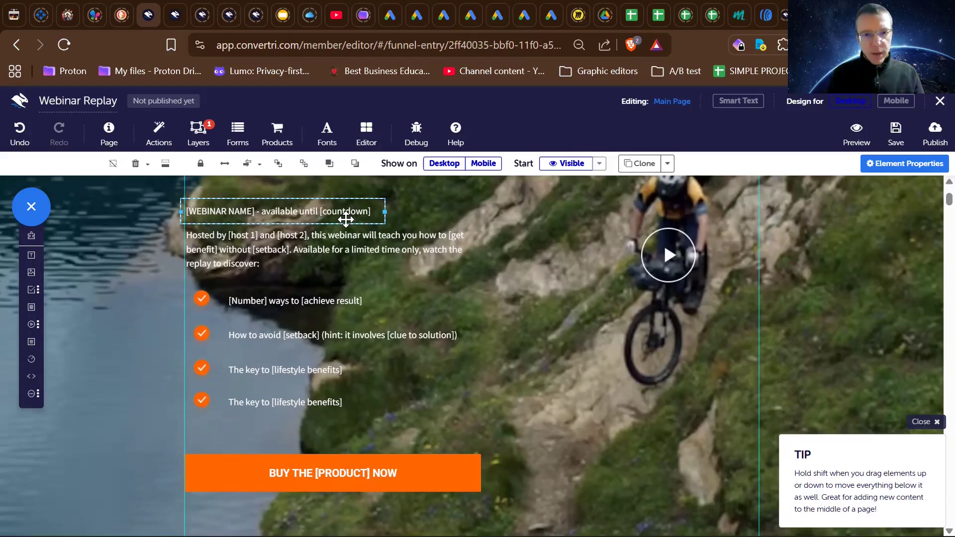
# - Lower the video player slightly below the headline and enlarge it to about three quarters of the content column's width
pyautogui.scroll(5, 345, 219)
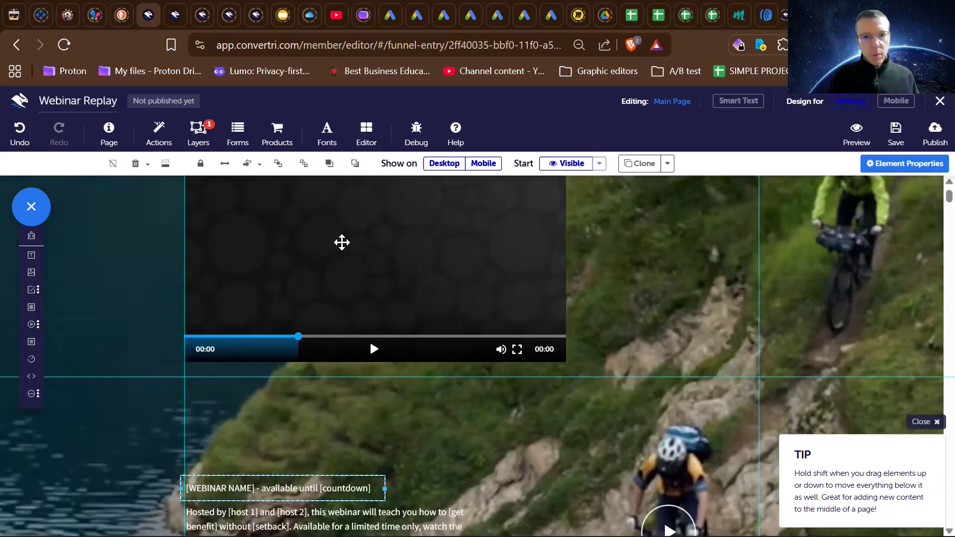
pyautogui.moveTo(342, 243); pyautogui.dragTo(343, 322)
pyautogui.scroll(-2, 344, 322)
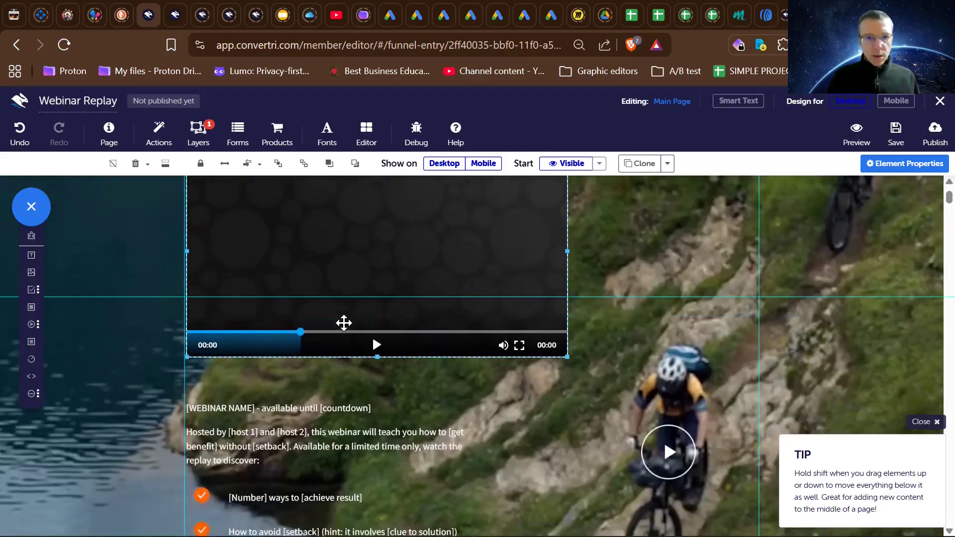
pyautogui.moveTo(567, 356); pyautogui.dragTo(609, 416)
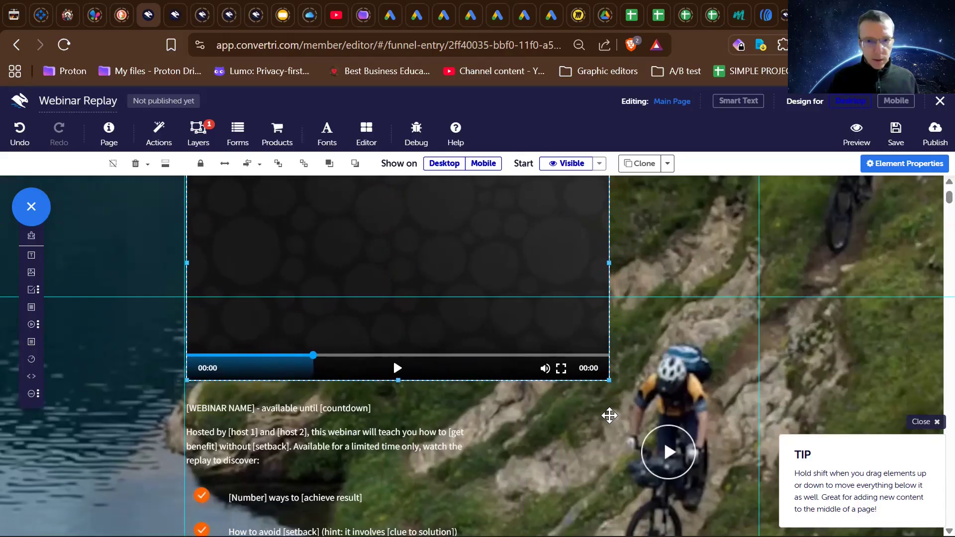
# - Review the rearranged hero section and inspect the properties of the video, the webinar-name line and the host paragraph
pyautogui.scroll(2, 610, 415)
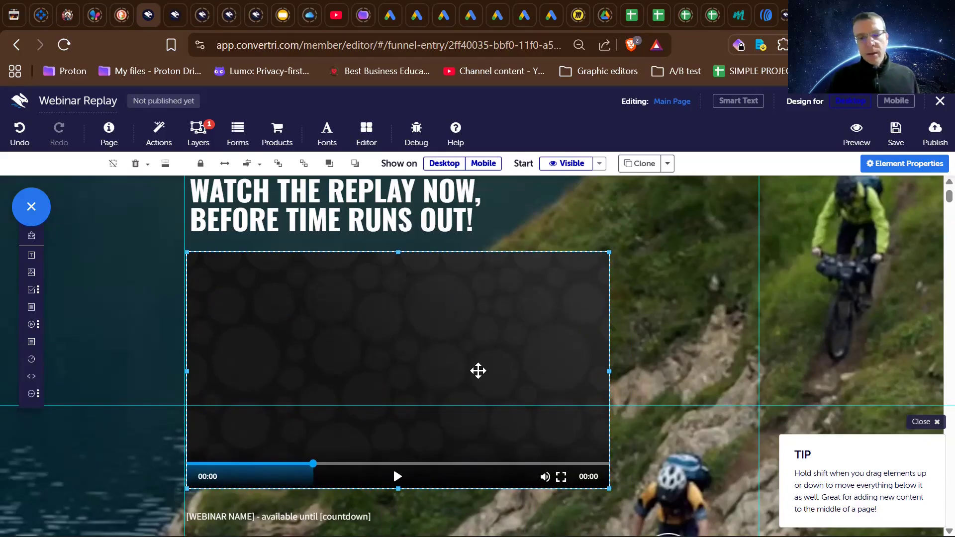
pyautogui.scroll(-8, 404, 387)
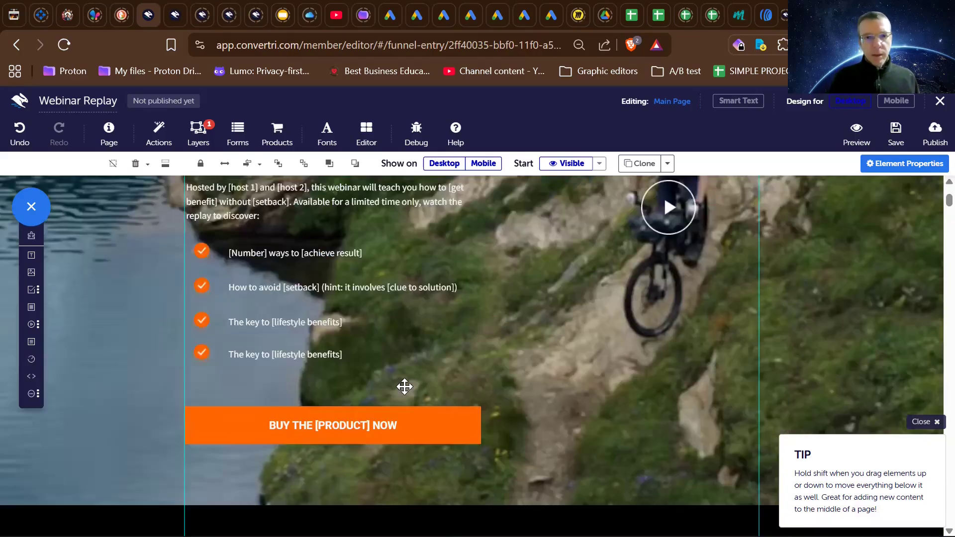
pyautogui.scroll(1, 404, 386)
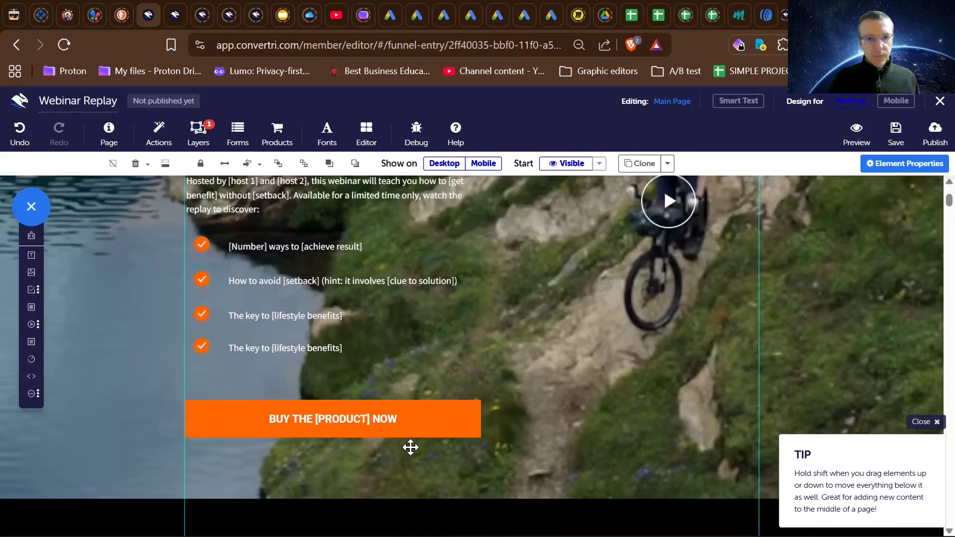
pyautogui.scroll(3, 410, 448)
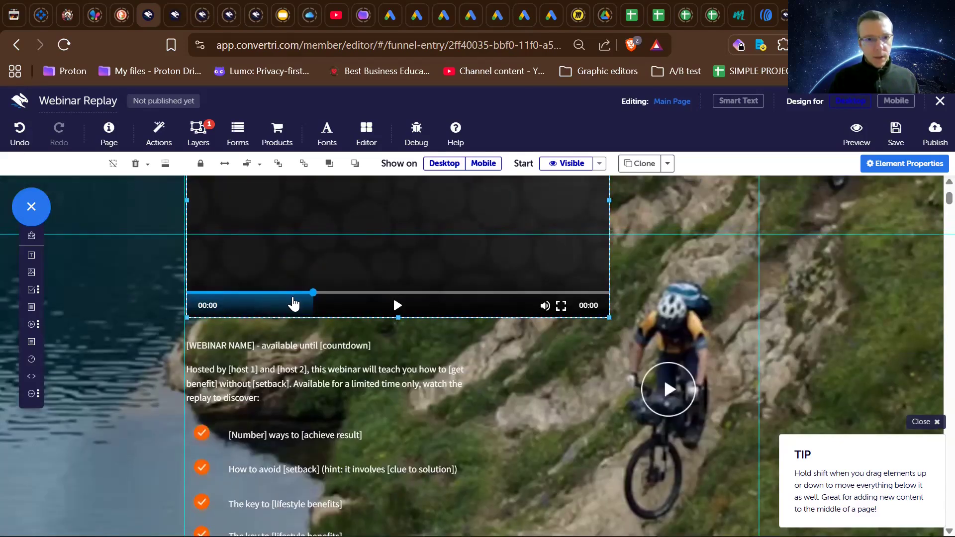
pyautogui.scroll(3, 294, 303)
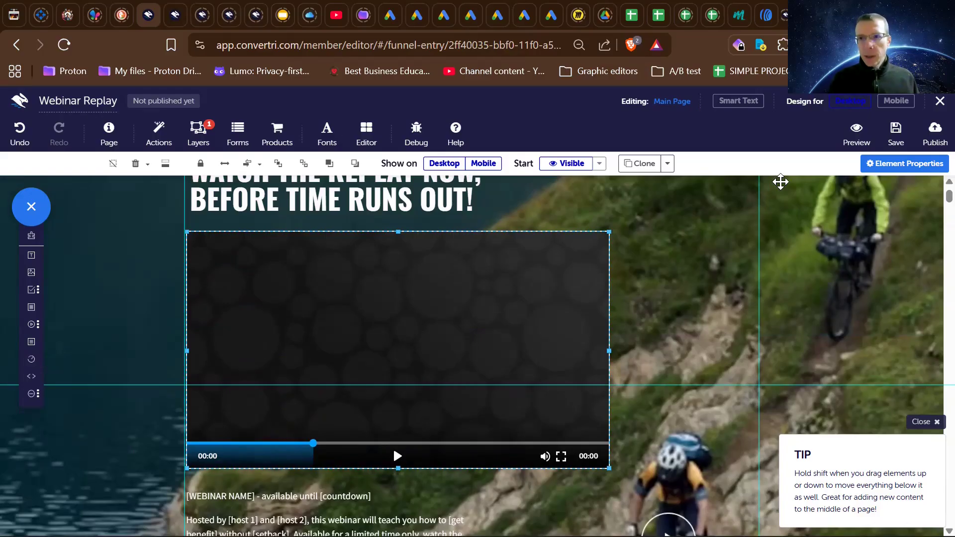
pyautogui.click(884, 163)
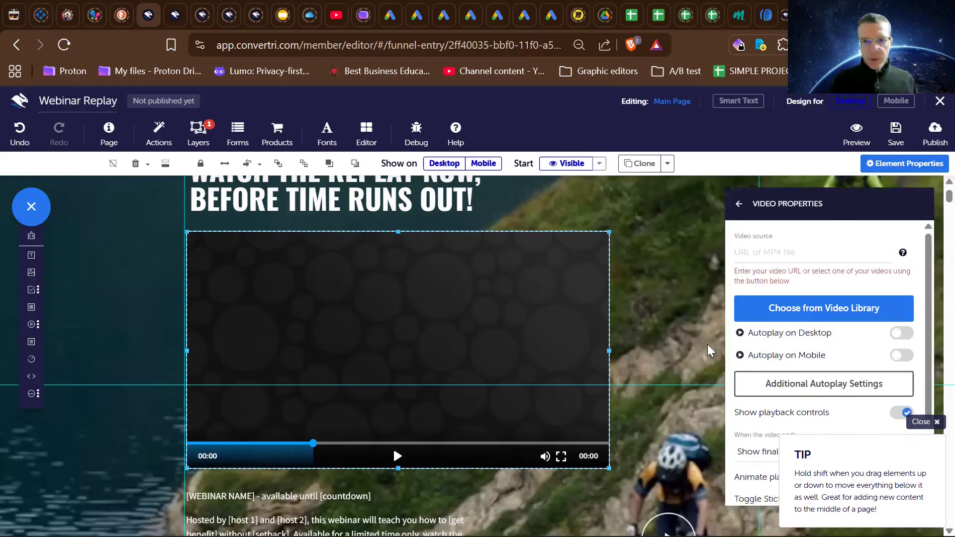
pyautogui.scroll(-2, 502, 356)
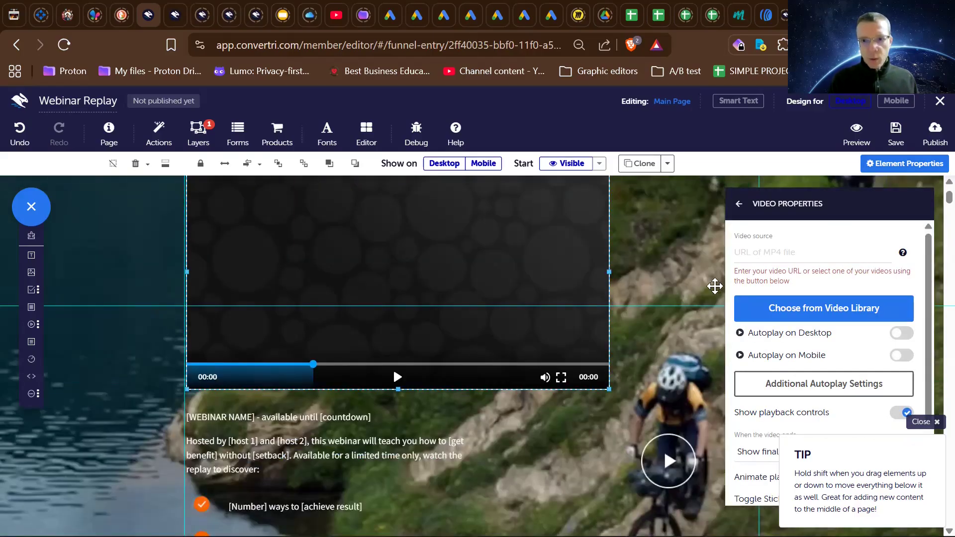
pyautogui.click(346, 422)
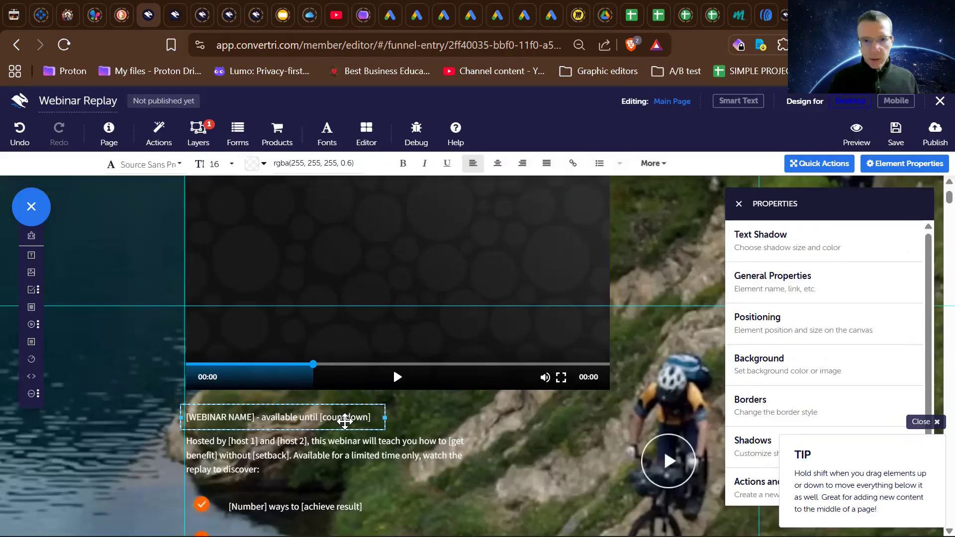
pyautogui.click(357, 445)
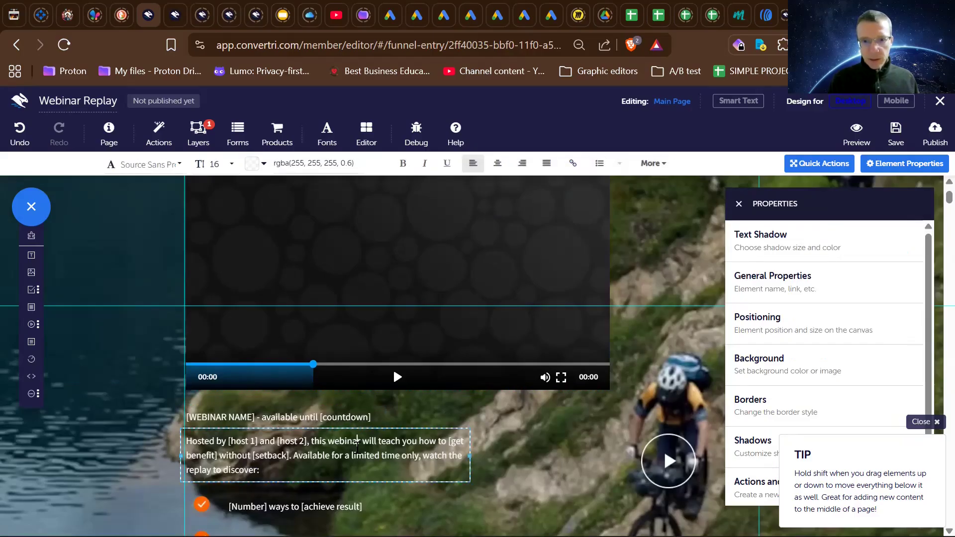
# - Set the hero video's source to "amazon affiliate challenges - vid letter with no addons" from the video library
pyautogui.click(379, 250)
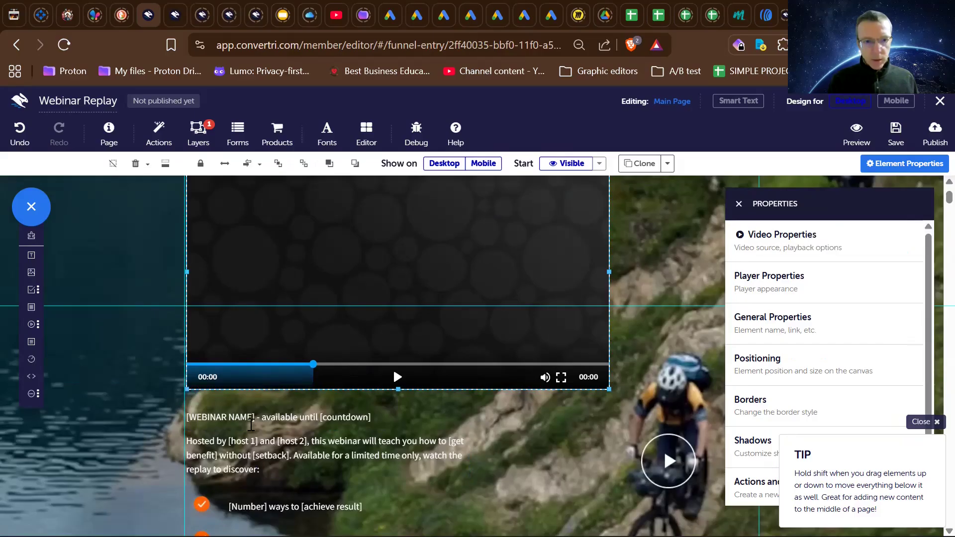
pyautogui.scroll(1, 419, 287)
pyautogui.scroll(3, 420, 287)
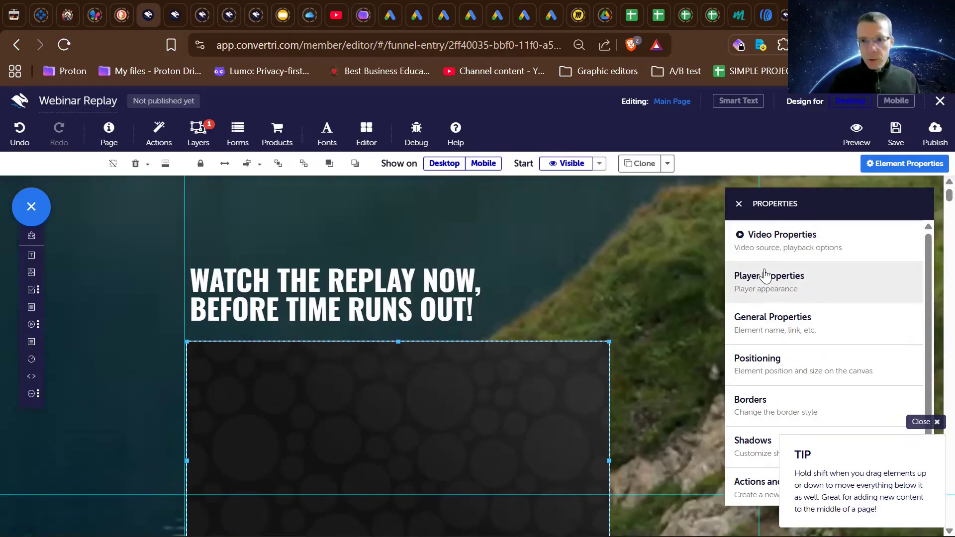
pyautogui.click(763, 246)
pyautogui.click(763, 247)
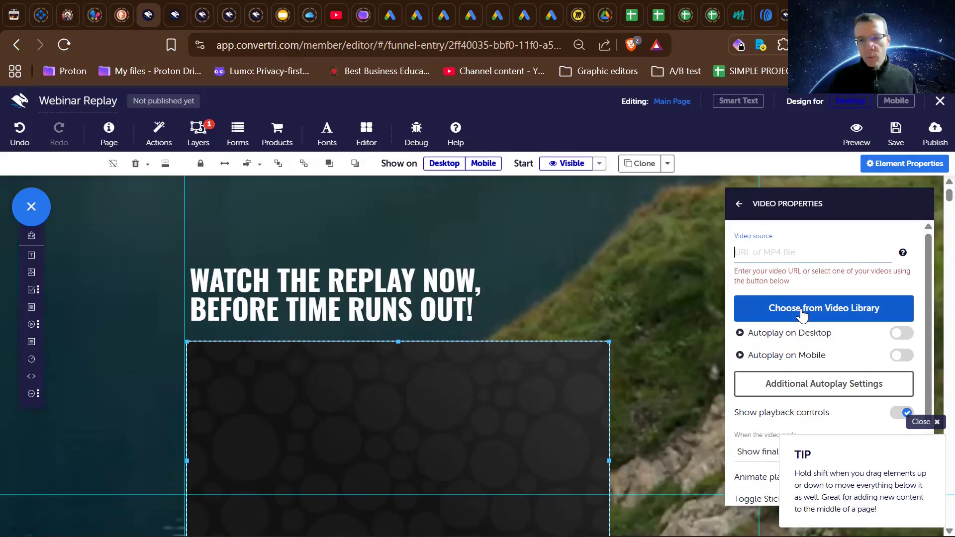
pyautogui.scroll(-2, 531, 407)
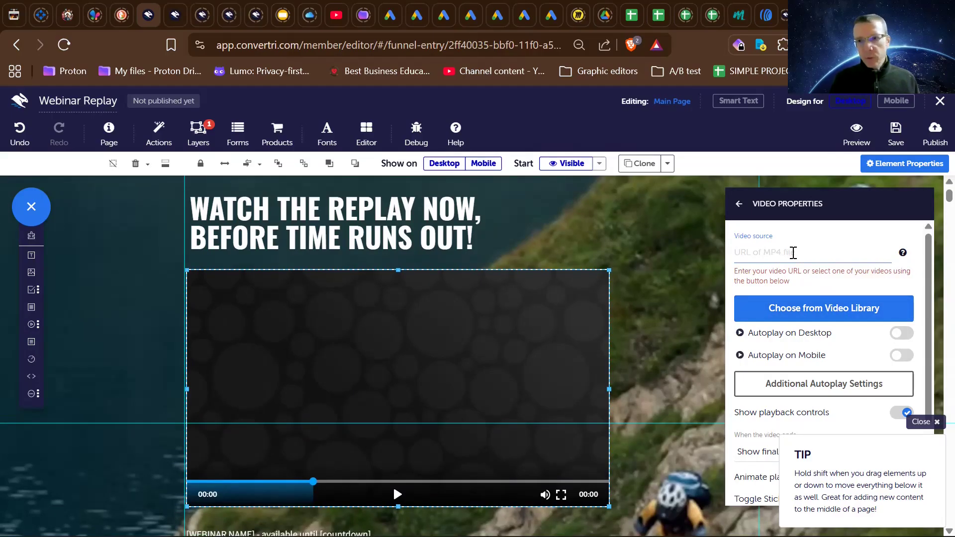
pyautogui.click(801, 300)
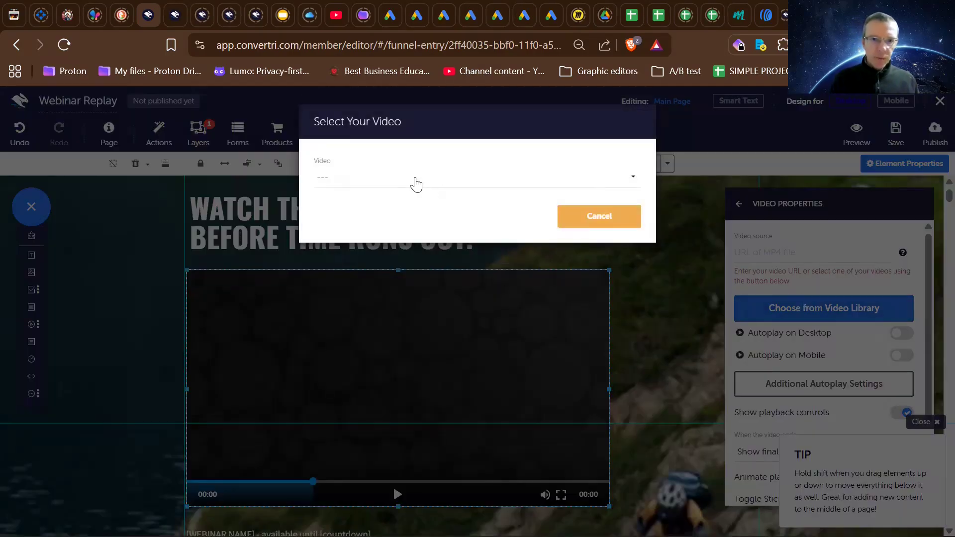
pyautogui.click(415, 178)
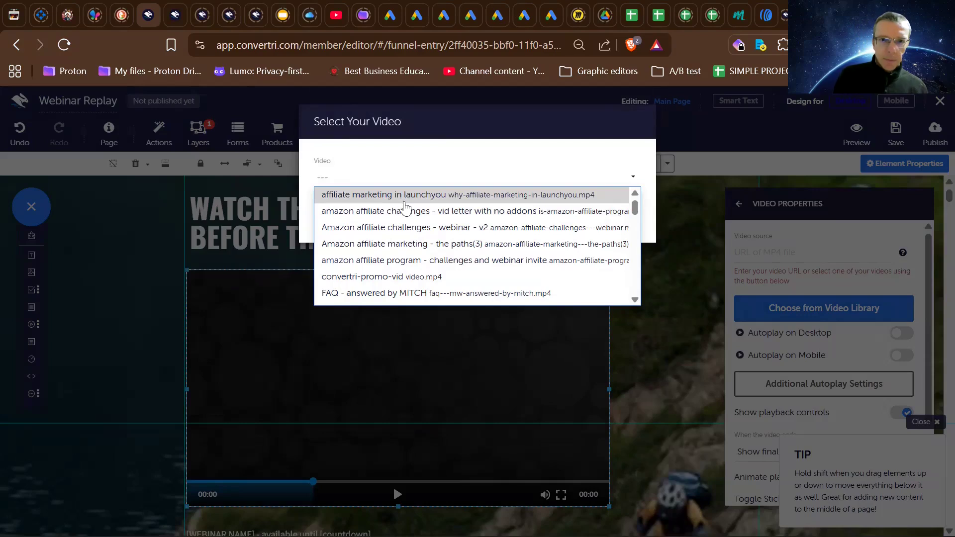
pyautogui.click(412, 212)
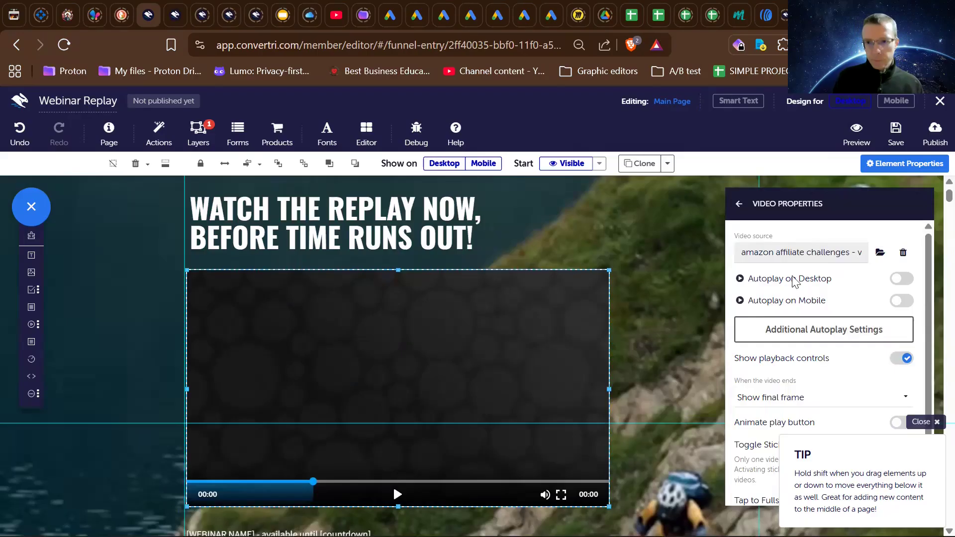
# - Review the video's autoplay, playback control, end-of-video, play button animation and sticky options
pyautogui.scroll(-1, 781, 427)
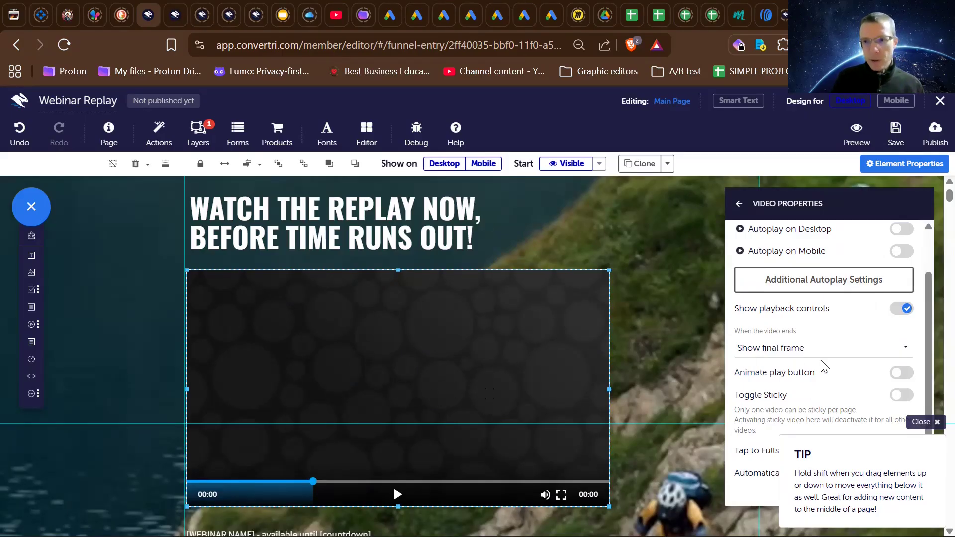
pyautogui.scroll(2, 823, 365)
pyautogui.scroll(-2, 749, 312)
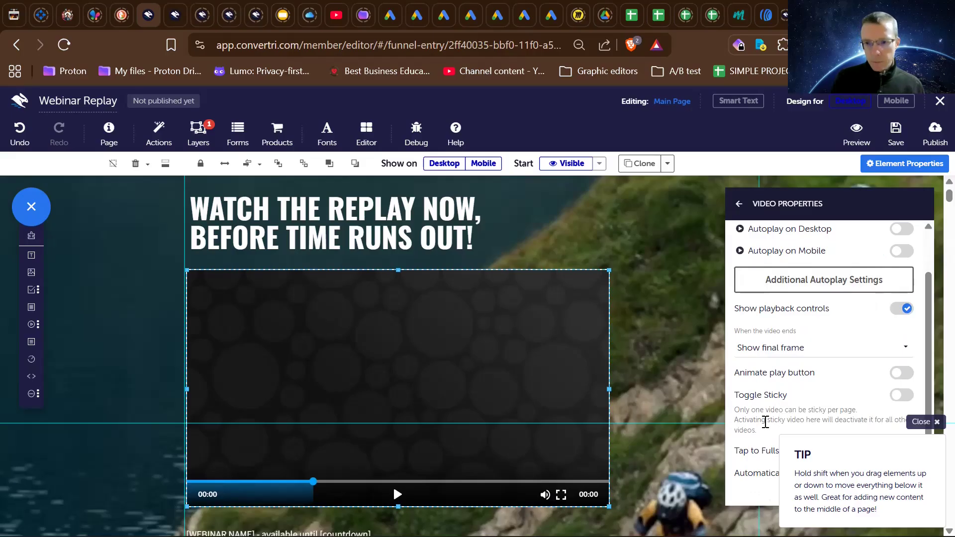
pyautogui.scroll(2, 771, 313)
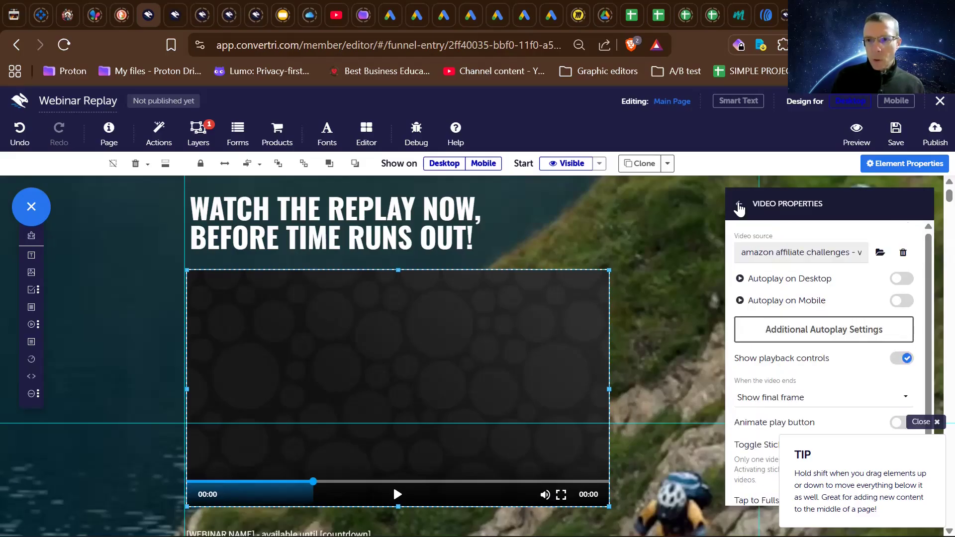
# - Set the hero video's thumbnail to the mq3 (1).webp image from the media gallery
pyautogui.click(739, 204)
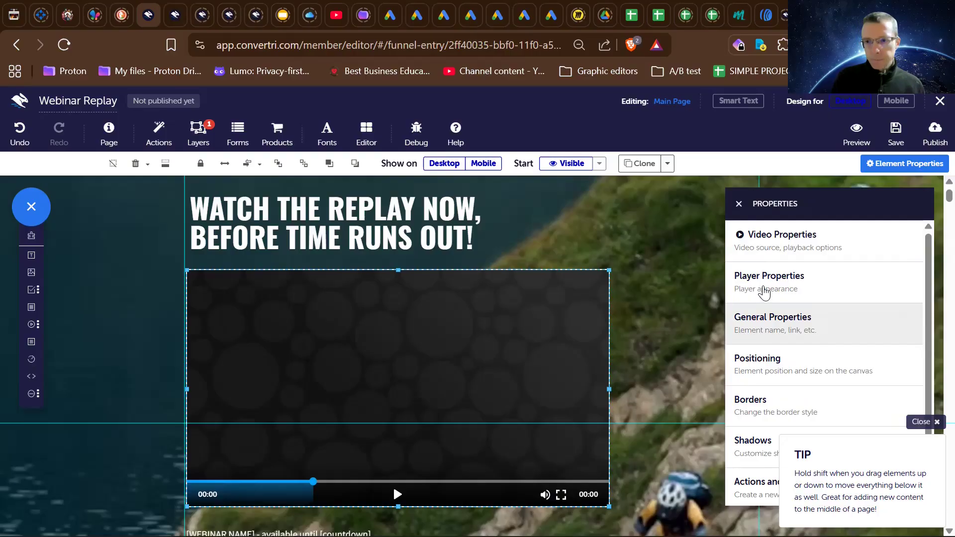
pyautogui.click(788, 289)
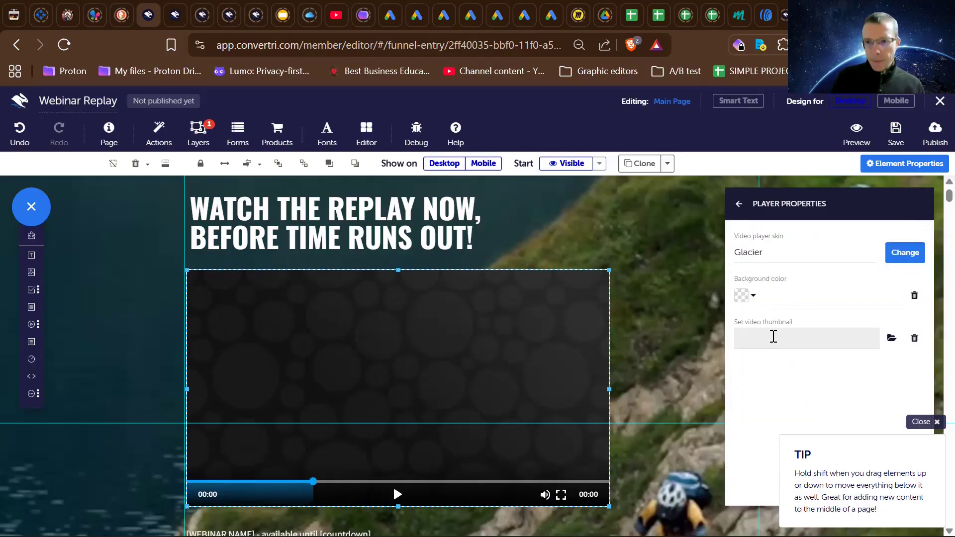
pyautogui.click(891, 339)
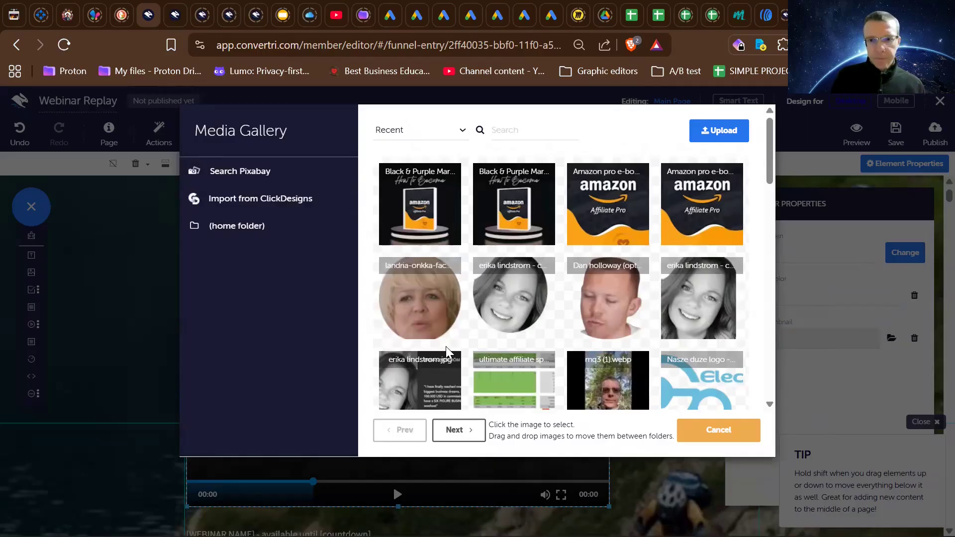
pyautogui.click(621, 396)
pyautogui.click(624, 428)
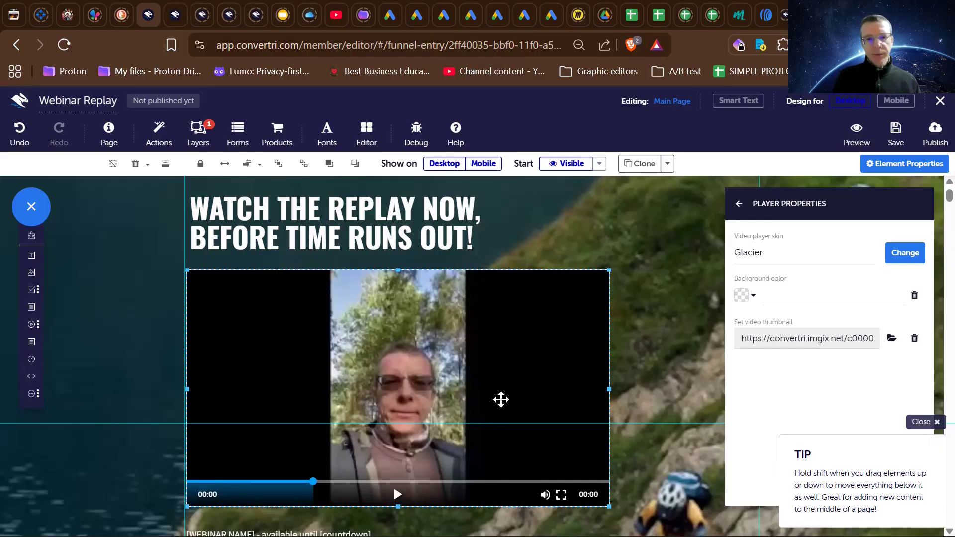
# - Review the hero section with its new video thumbnail, the webinar text, the bullet list and the buy button
pyautogui.scroll(-2, 365, 391)
pyautogui.scroll(-2, 365, 392)
pyautogui.scroll(3, 364, 390)
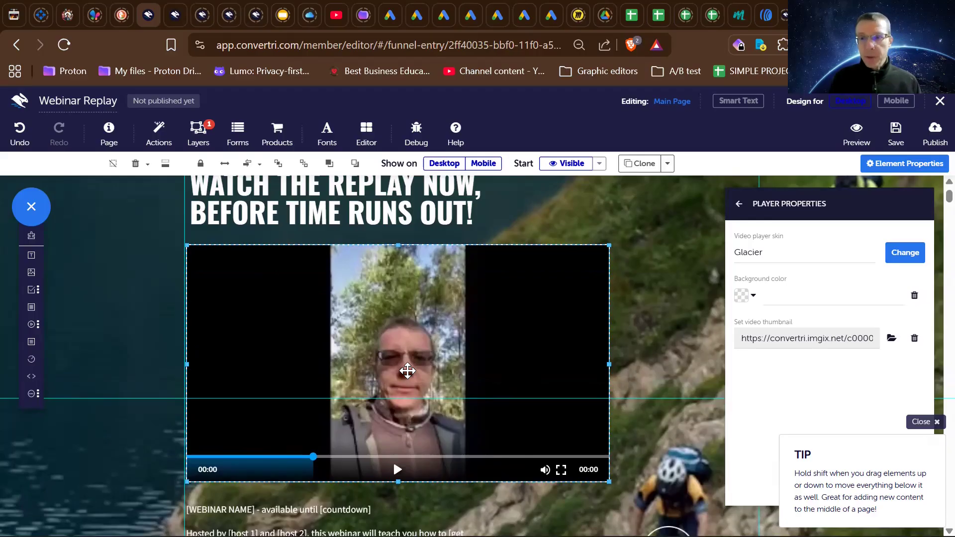
pyautogui.scroll(-3, 407, 370)
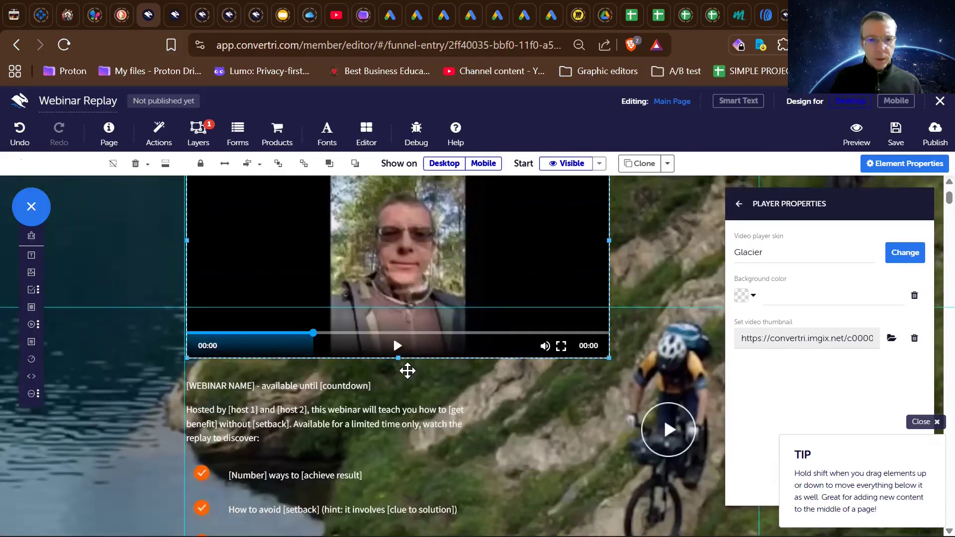
pyautogui.scroll(2, 407, 370)
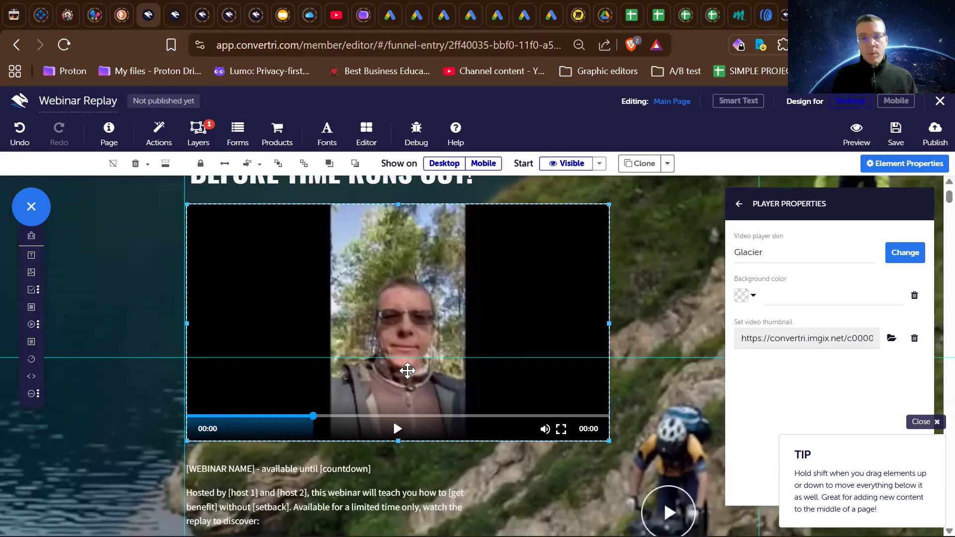
pyautogui.scroll(1, 408, 370)
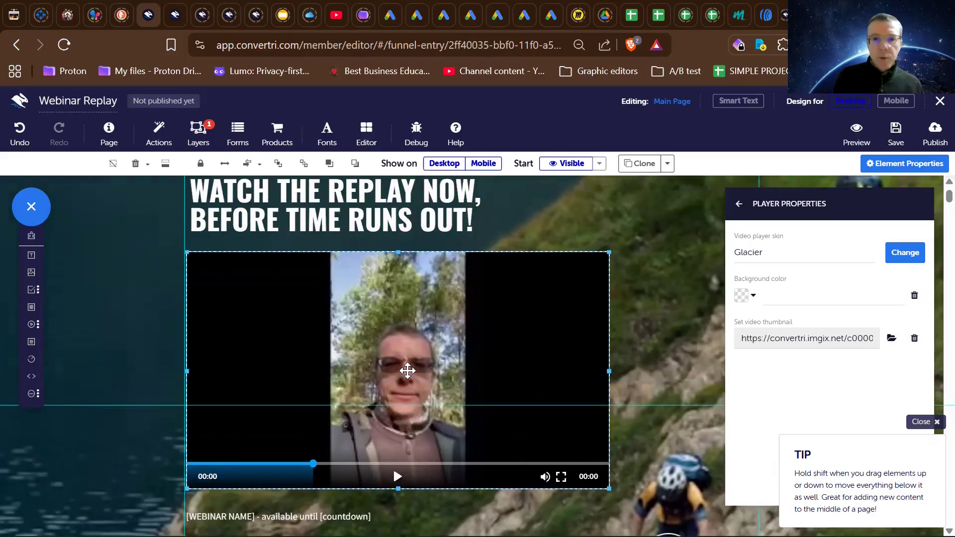
pyautogui.scroll(-1, 407, 370)
pyautogui.scroll(1, 407, 371)
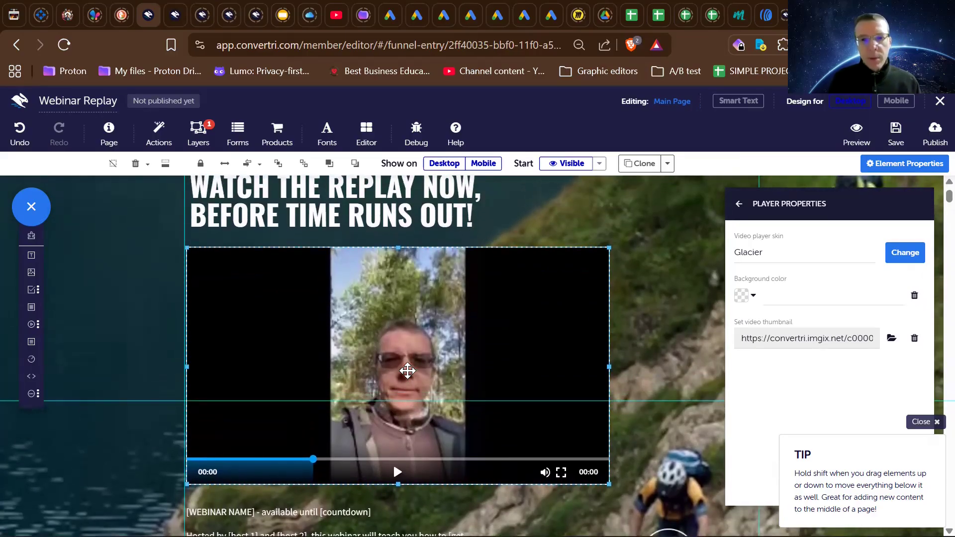
pyautogui.scroll(-1, 407, 370)
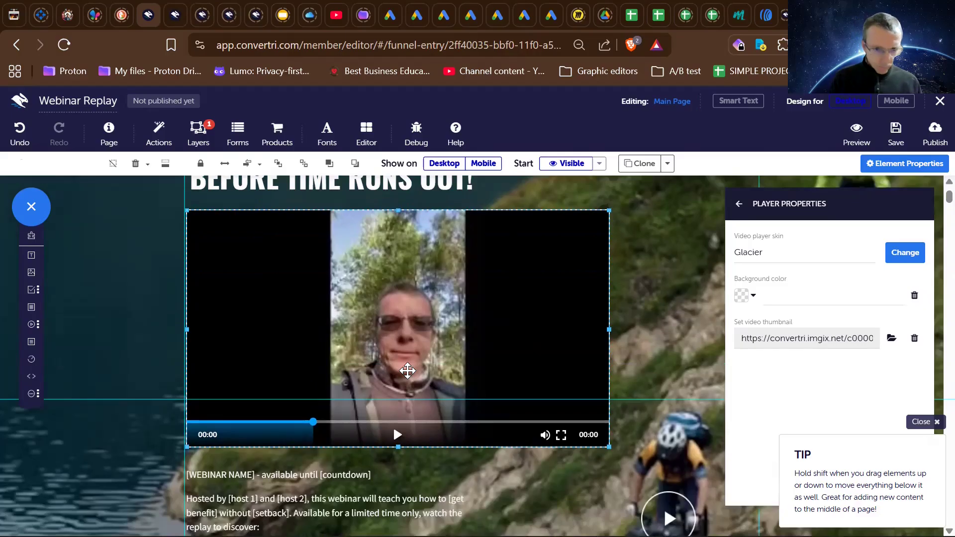
pyautogui.scroll(-2, 407, 370)
pyautogui.scroll(2, 407, 371)
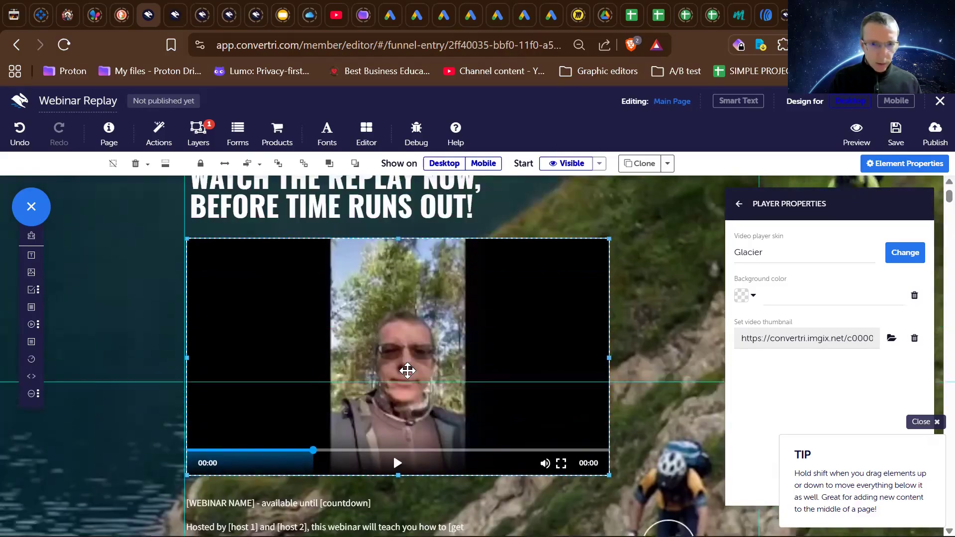
pyautogui.scroll(1, 407, 370)
pyautogui.scroll(-3, 408, 371)
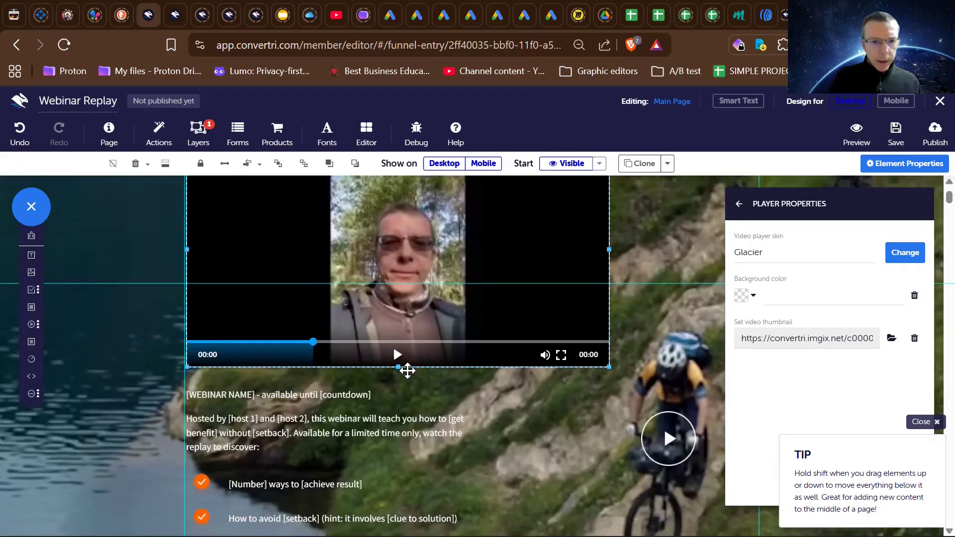
pyautogui.scroll(3, 408, 371)
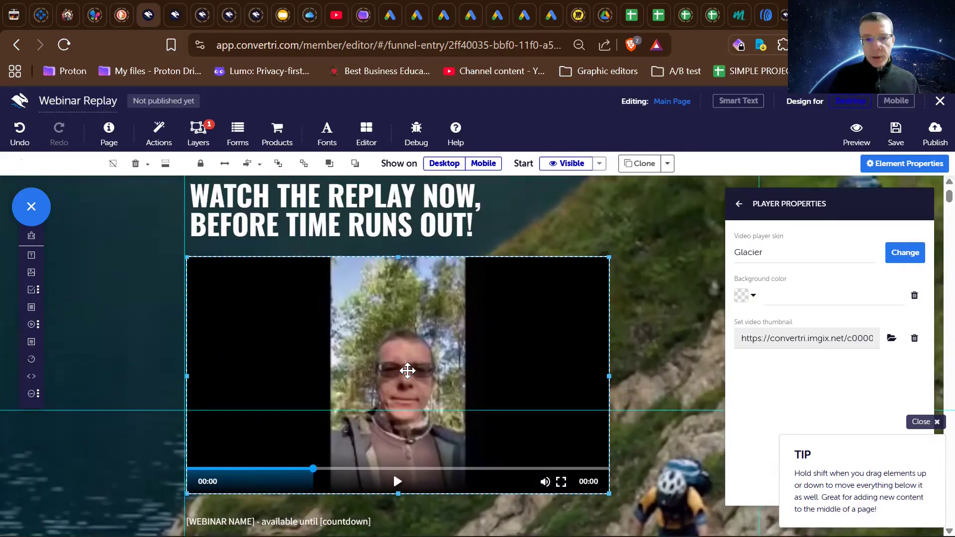
pyautogui.scroll(-3, 407, 370)
pyautogui.scroll(3, 407, 370)
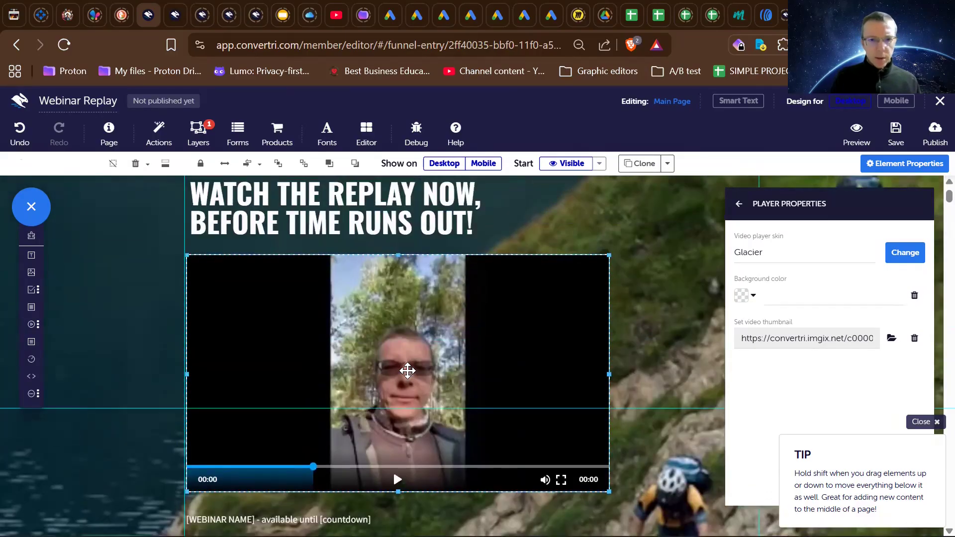
pyautogui.scroll(-2, 407, 370)
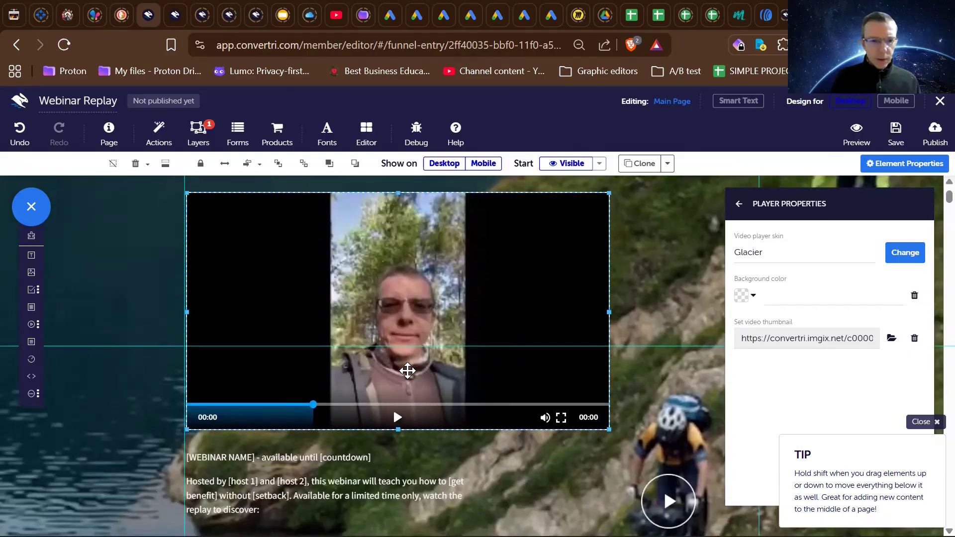
pyautogui.scroll(-4, 407, 370)
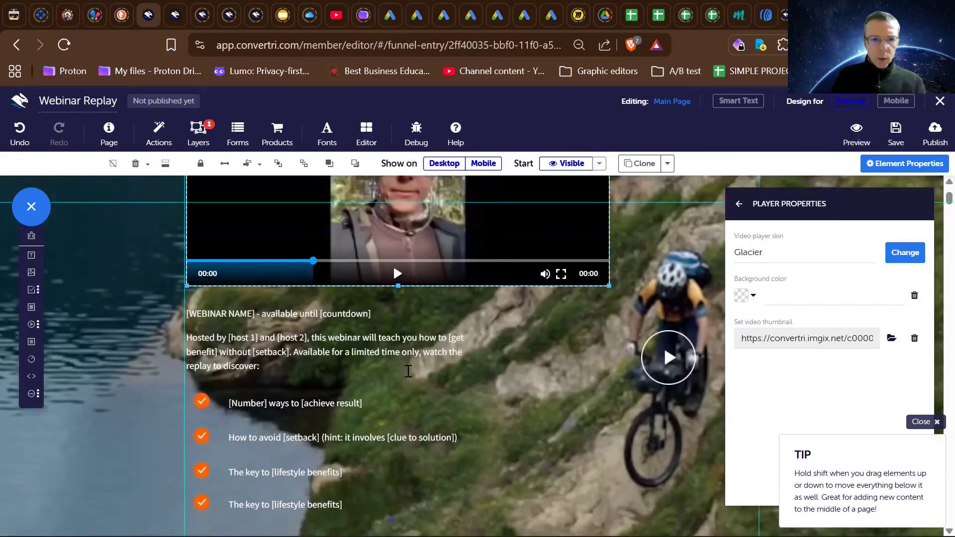
pyautogui.scroll(4, 408, 370)
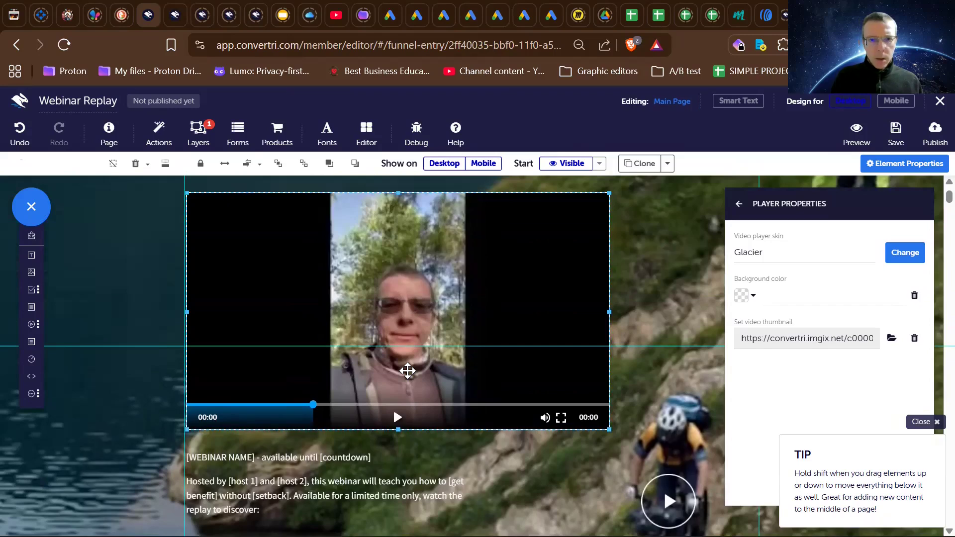
pyautogui.scroll(2, 408, 371)
pyautogui.scroll(-8, 407, 371)
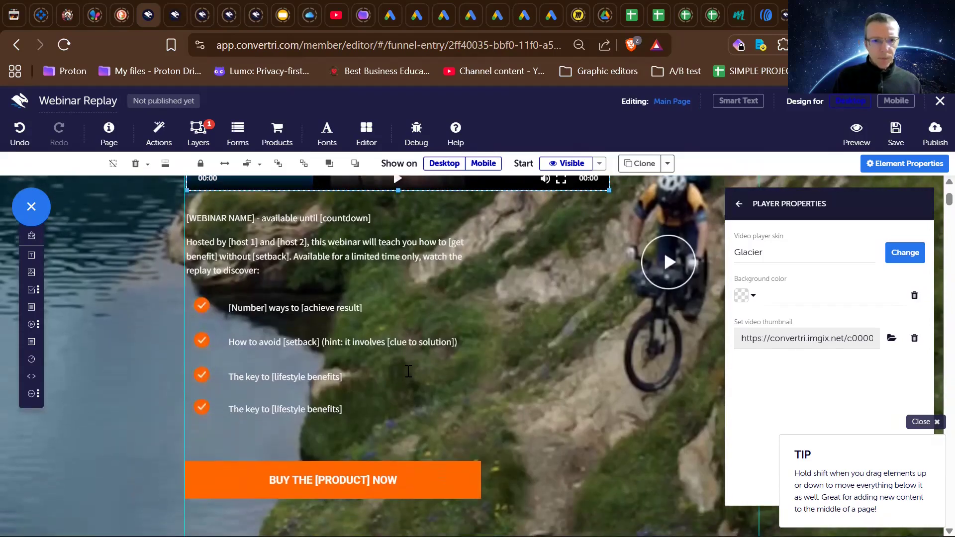
pyautogui.scroll(-5, 408, 370)
pyautogui.scroll(14, 407, 370)
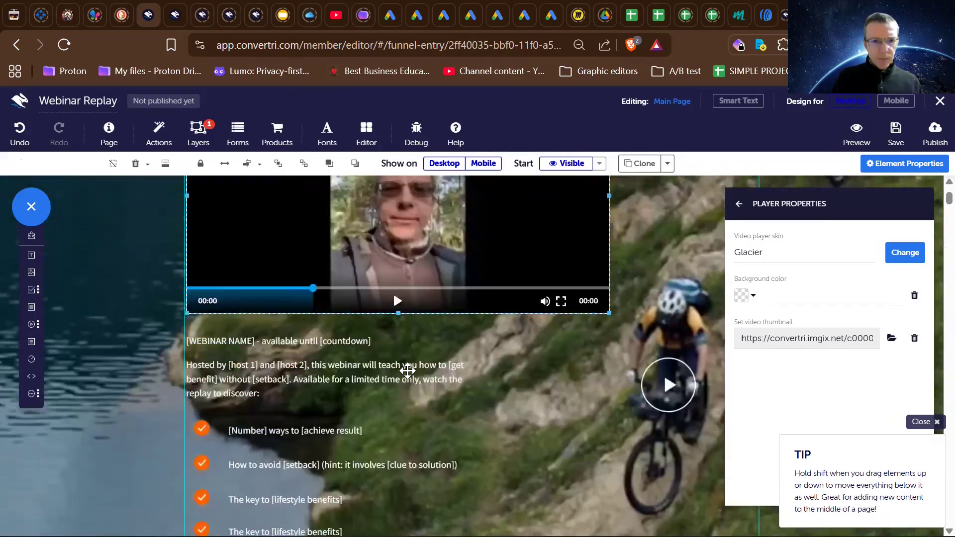
pyautogui.scroll(-9, 408, 370)
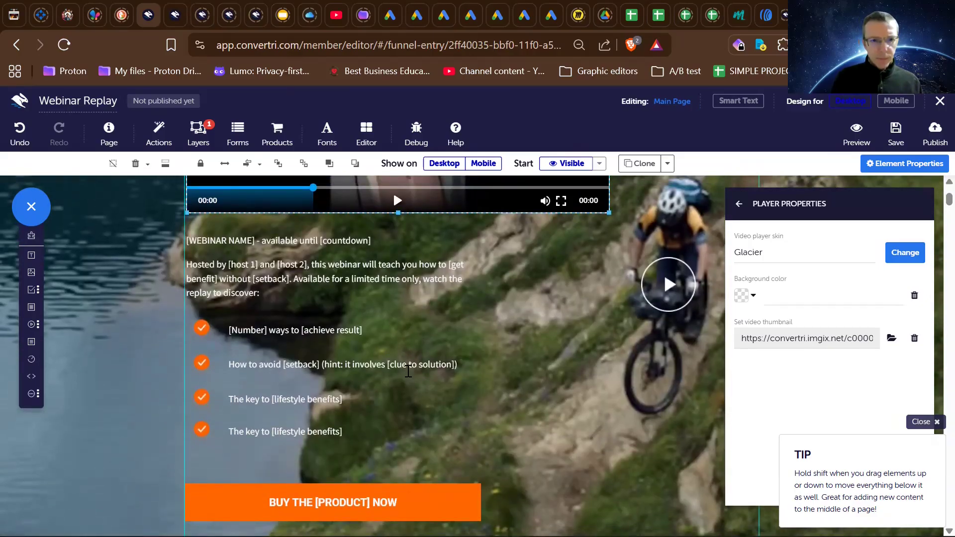
# - Compare the template's black Terms of Service section with the Best Business Education footer beneath it
pyautogui.scroll(-9, 408, 371)
pyautogui.scroll(3, 408, 371)
pyautogui.scroll(-5, 408, 371)
pyautogui.scroll(2, 408, 370)
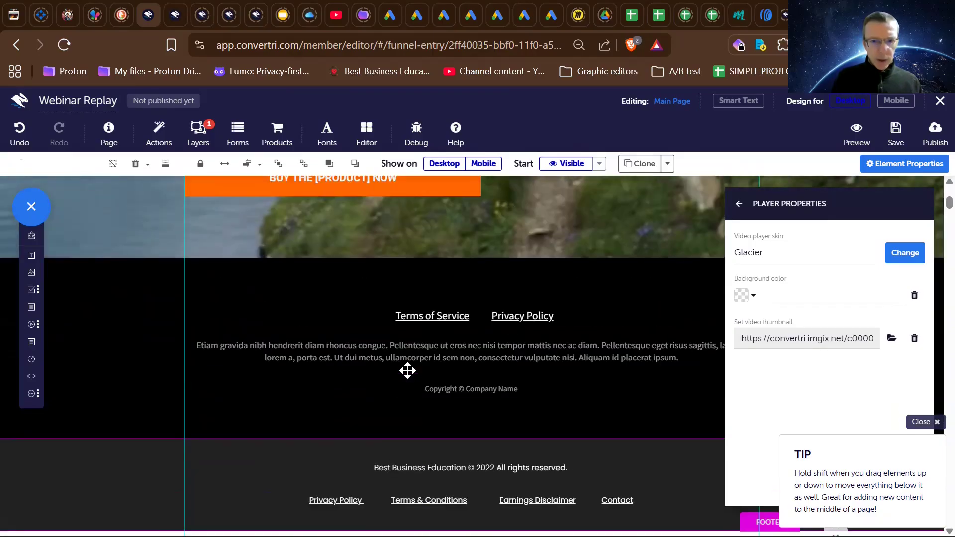
pyautogui.scroll(-3, 441, 416)
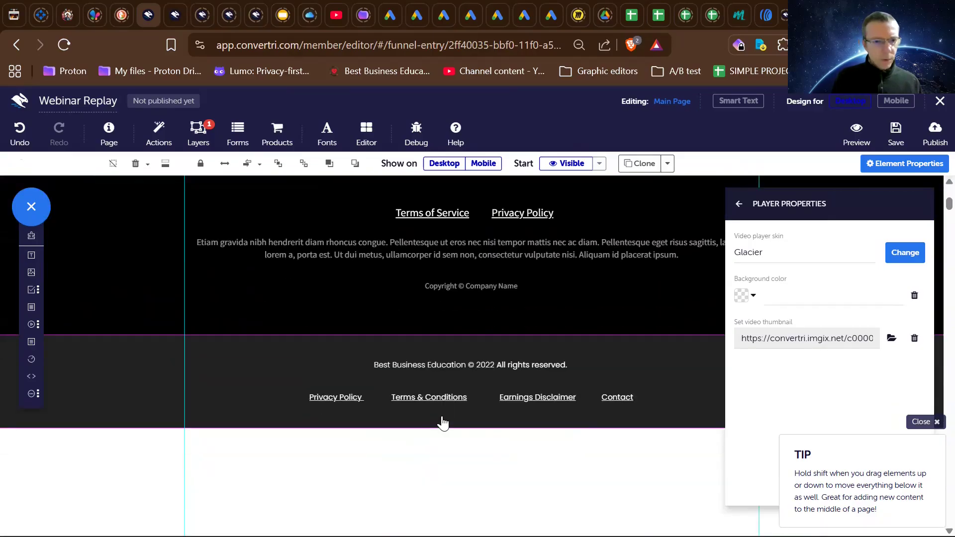
pyautogui.scroll(2, 442, 420)
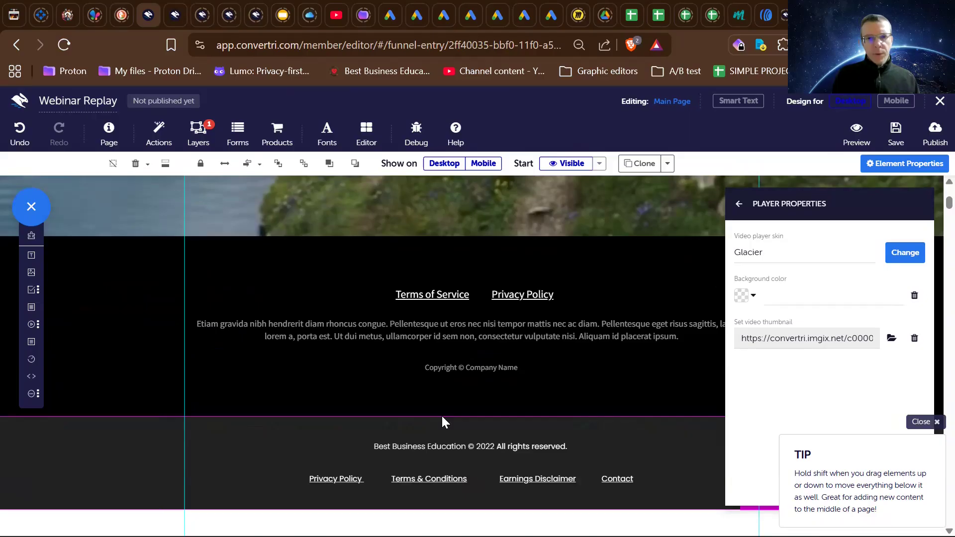
pyautogui.scroll(8, 442, 417)
pyautogui.scroll(-3, 441, 416)
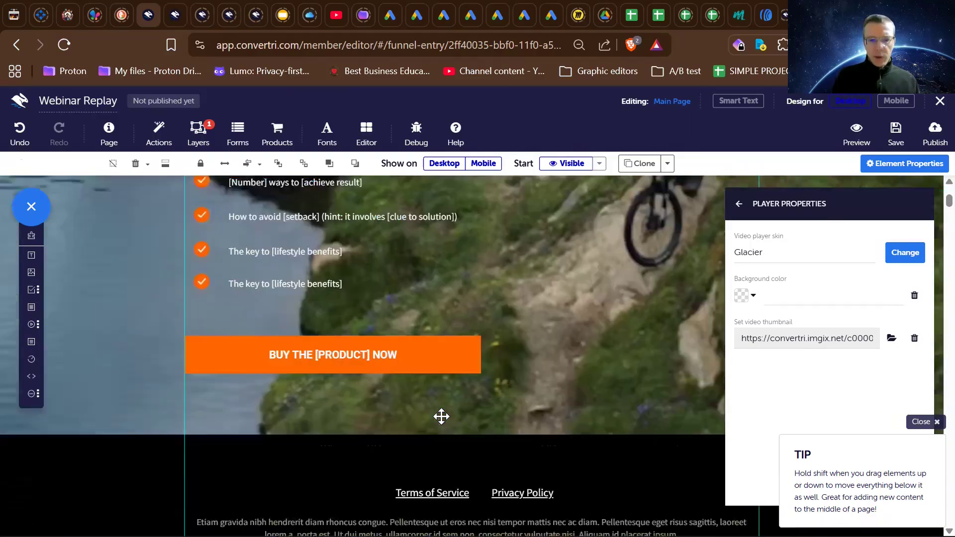
pyautogui.scroll(-4, 441, 417)
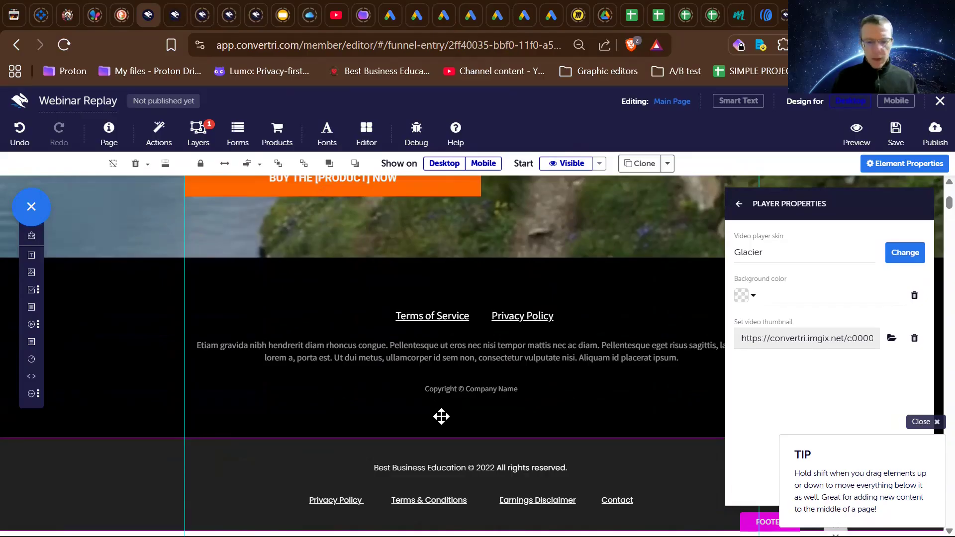
pyautogui.scroll(1, 417, 391)
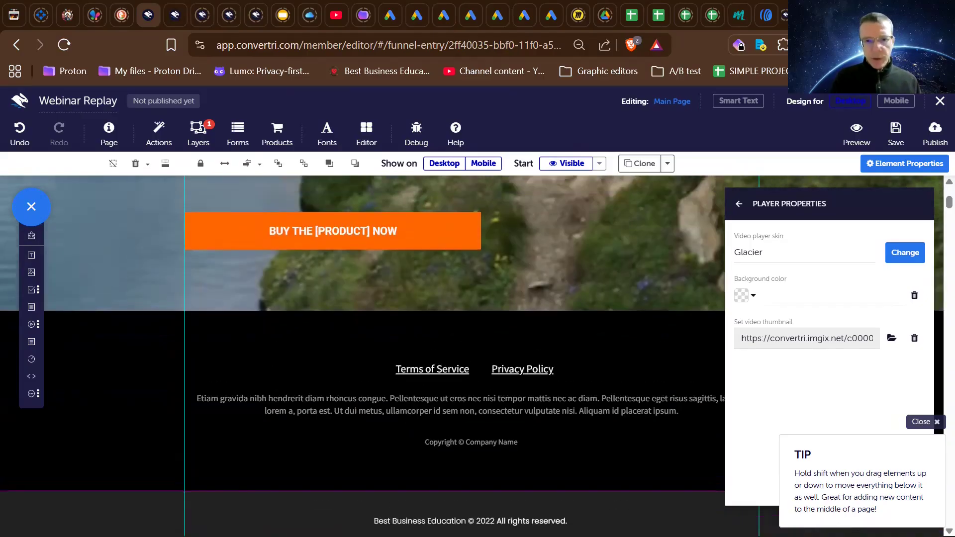
pyautogui.scroll(-2, 418, 397)
pyautogui.scroll(1, 418, 392)
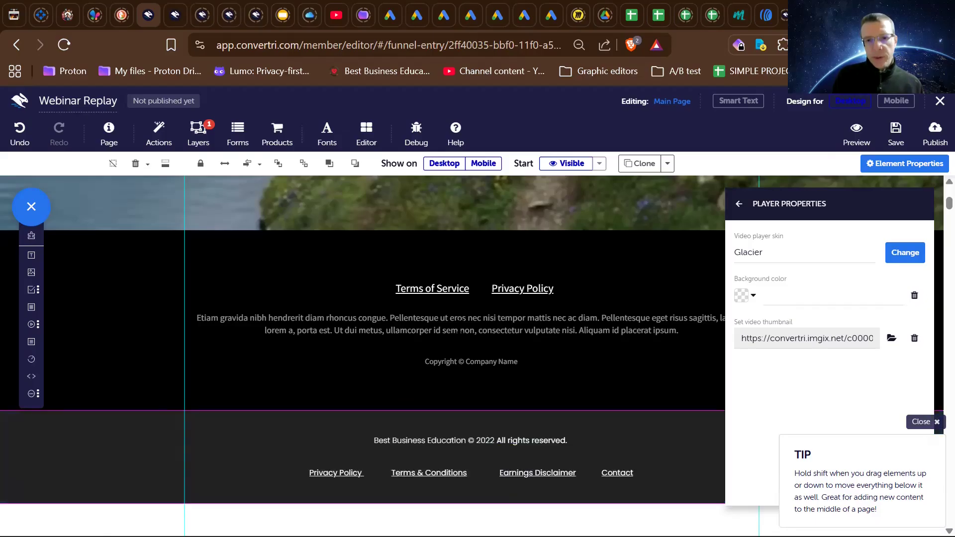
# - Delete the template's black section containing the Terms of Service and Privacy Policy links above the site footer
pyautogui.scroll(1, 460, 331)
pyautogui.scroll(-1, 459, 326)
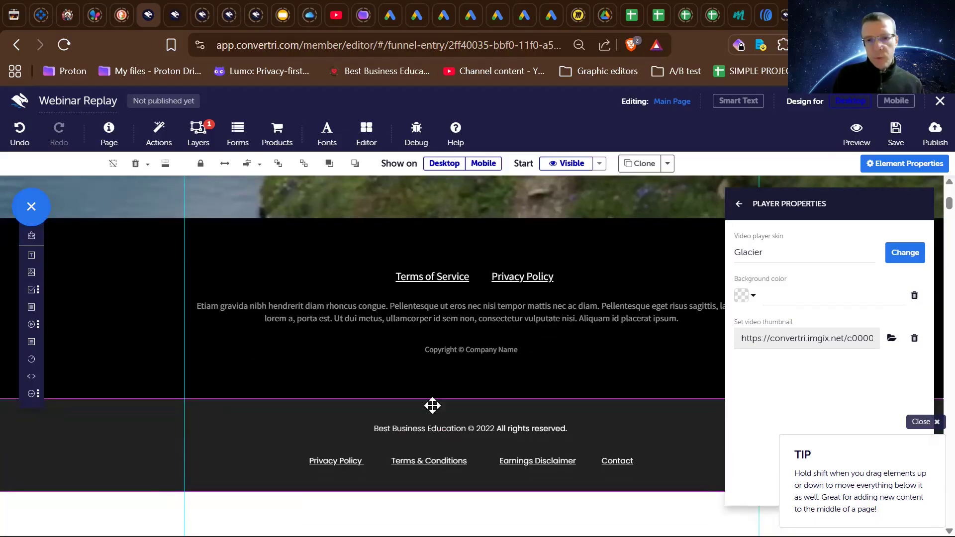
pyautogui.scroll(1, 492, 422)
pyautogui.scroll(-1, 494, 420)
pyautogui.scroll(1, 492, 422)
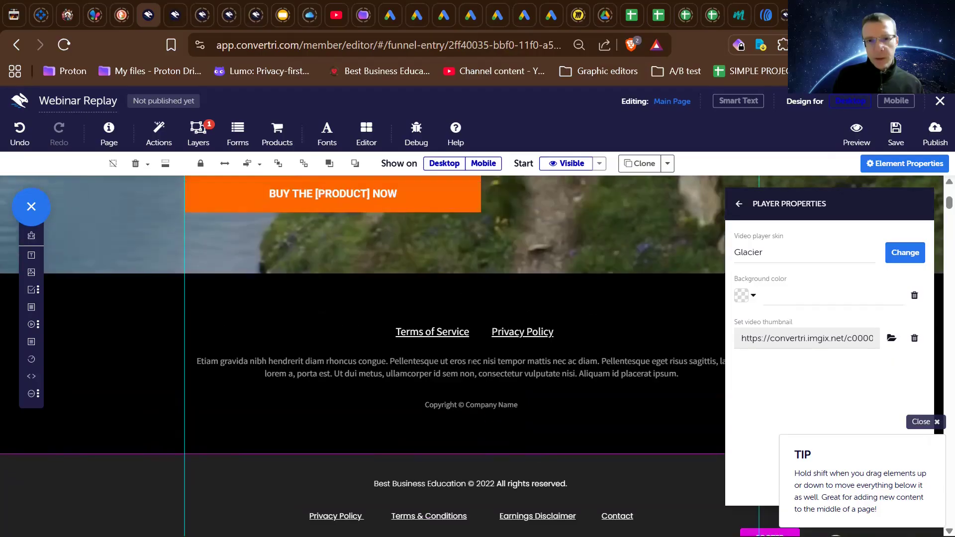
pyautogui.click(448, 302)
pyautogui.press('Delete')
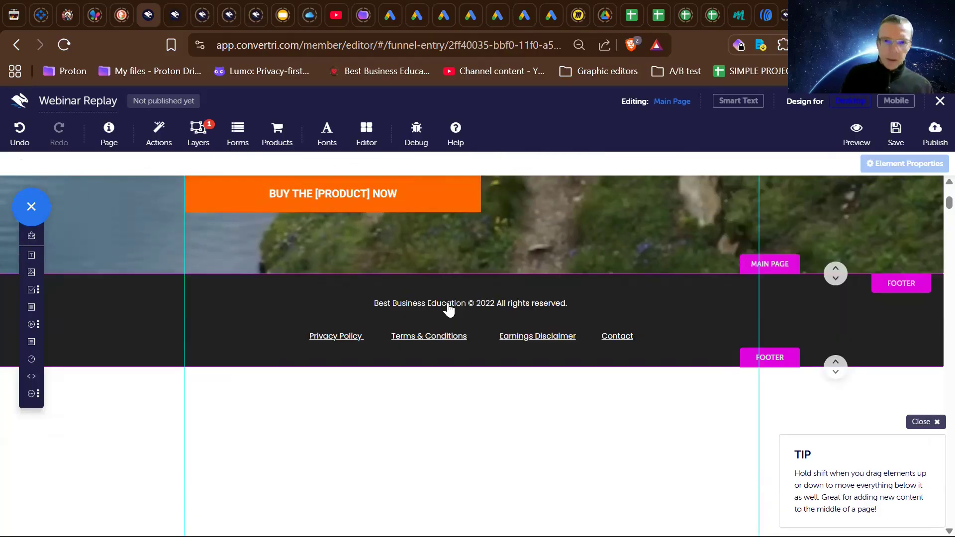
# - Review the page from the footer back up to the video, checking the buy button, bullet list and webinar text
pyautogui.scroll(1, 448, 302)
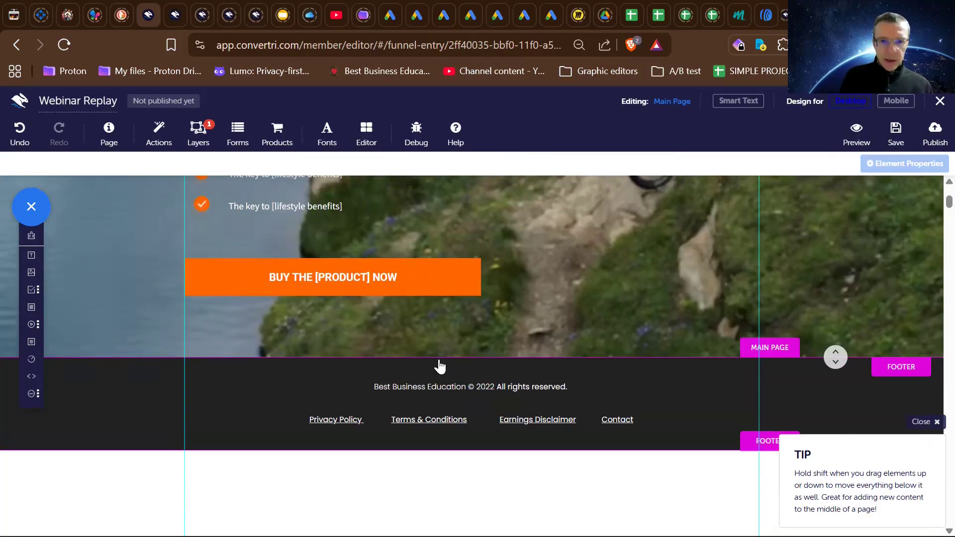
pyautogui.scroll(1, 580, 286)
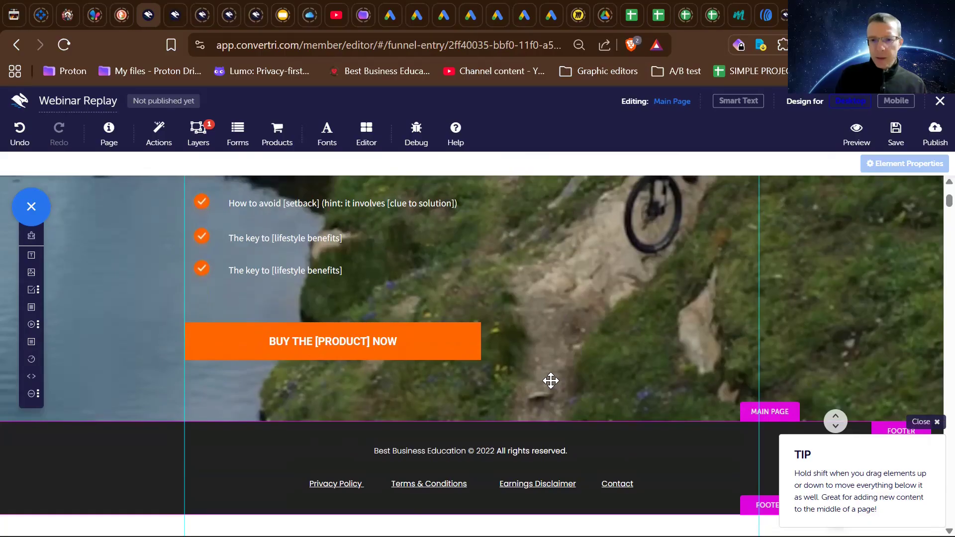
pyautogui.scroll(1, 550, 381)
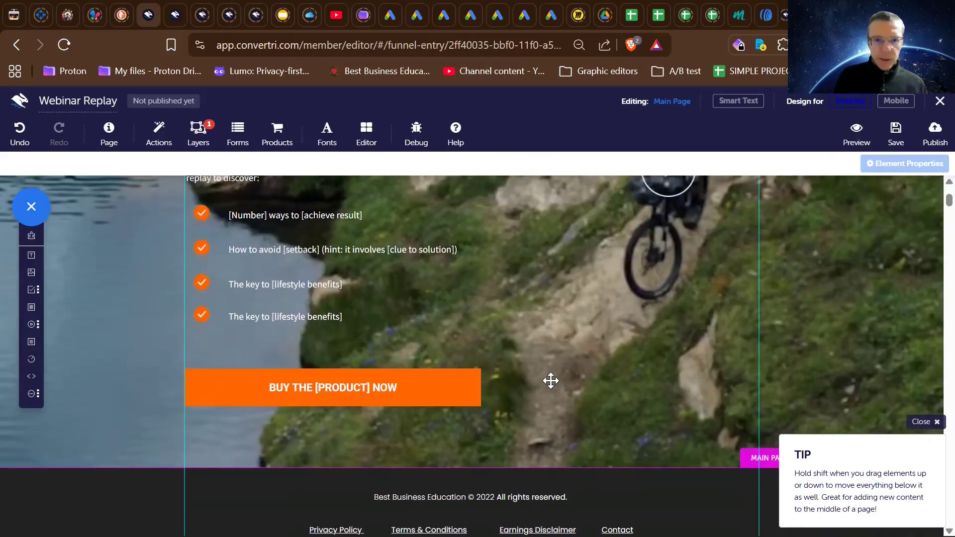
pyautogui.scroll(5, 551, 380)
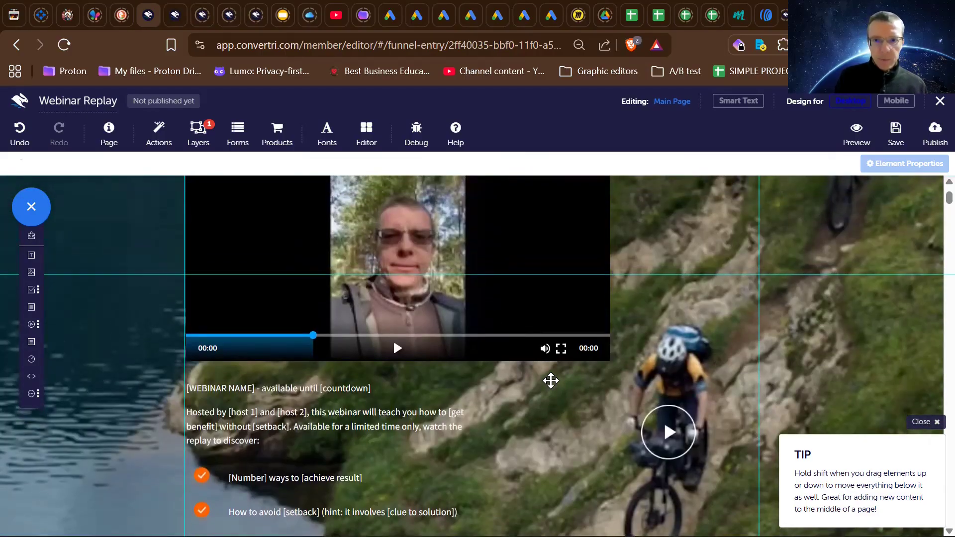
pyautogui.scroll(-1, 550, 381)
pyautogui.scroll(-2, 550, 380)
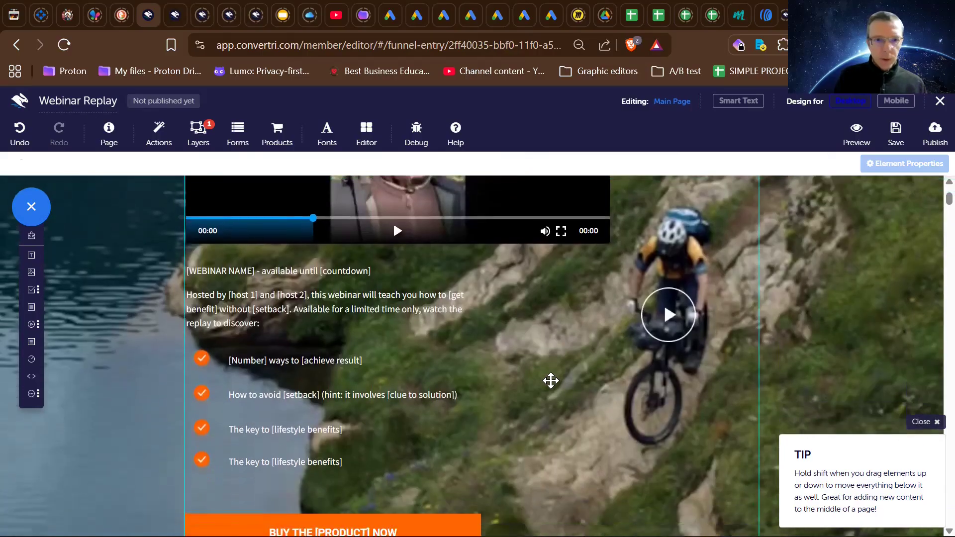
# - Change the hero video's player skin to Solid
pyautogui.scroll(-3, 301, 376)
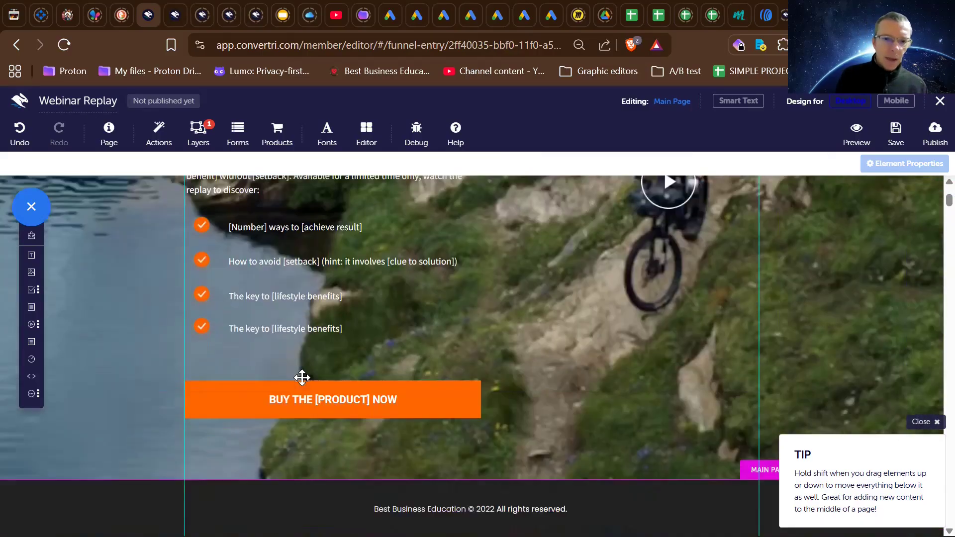
pyautogui.scroll(4, 302, 378)
pyautogui.scroll(3, 301, 380)
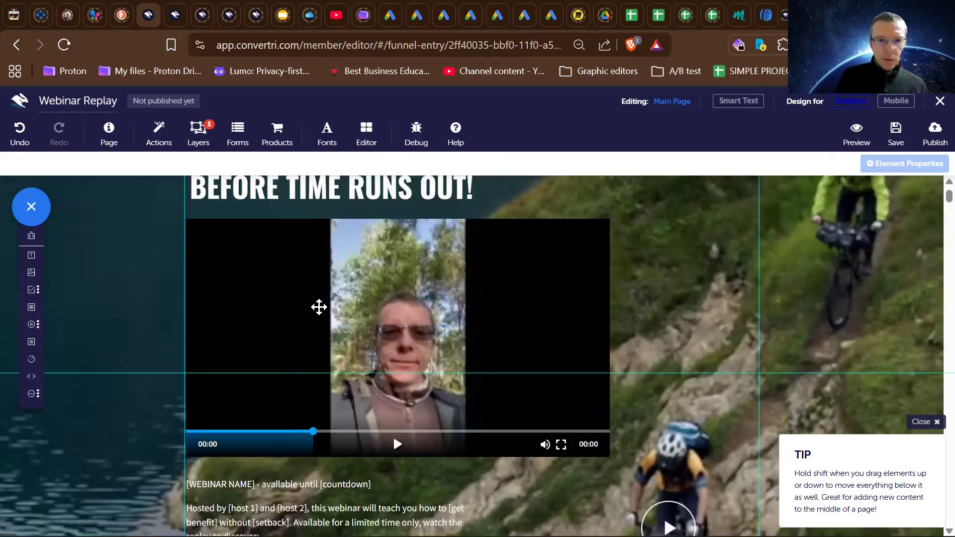
pyautogui.scroll(-3, 305, 458)
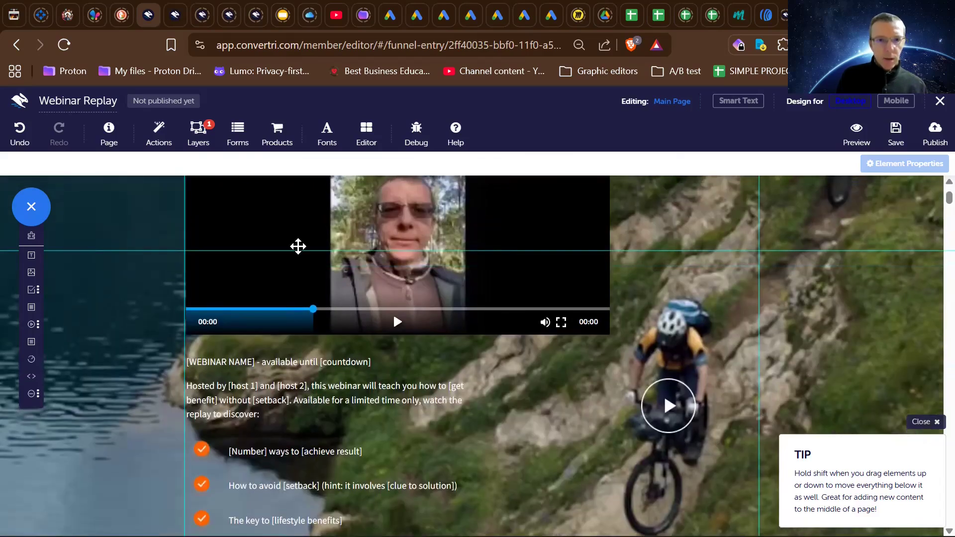
pyautogui.click(296, 248)
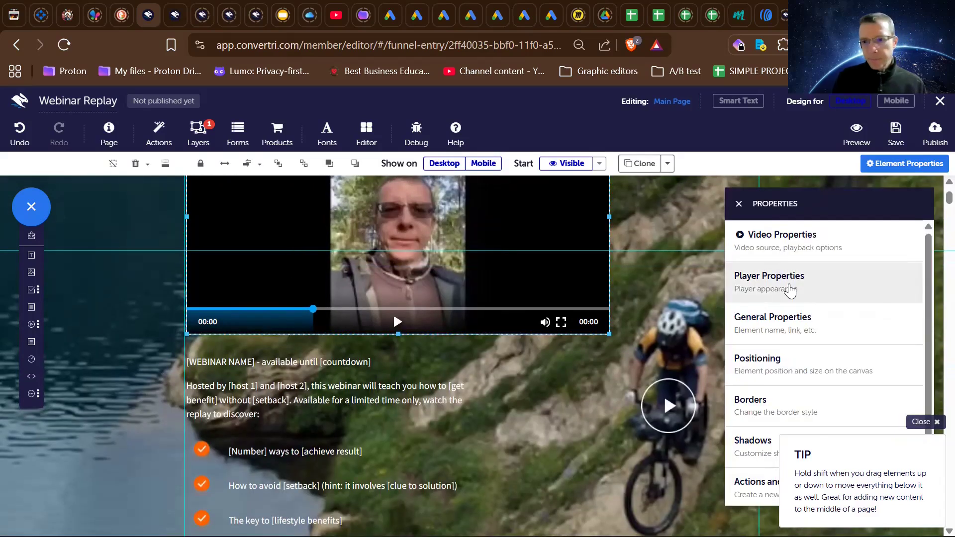
pyautogui.click(790, 285)
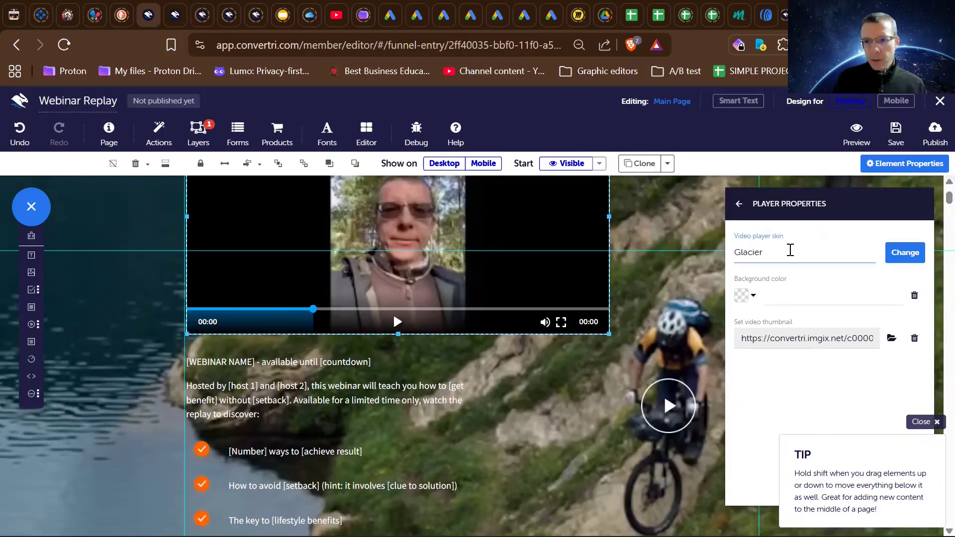
pyautogui.click(901, 252)
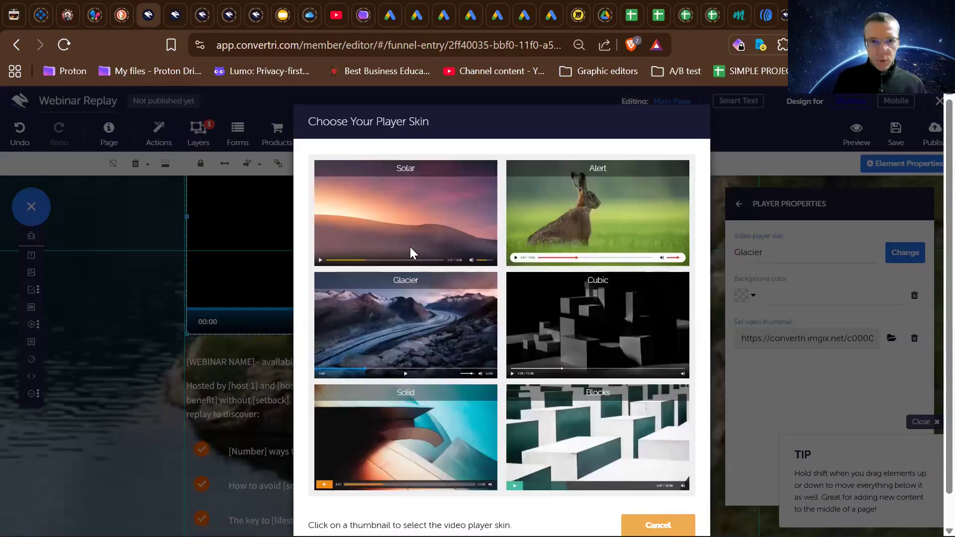
pyautogui.click(383, 430)
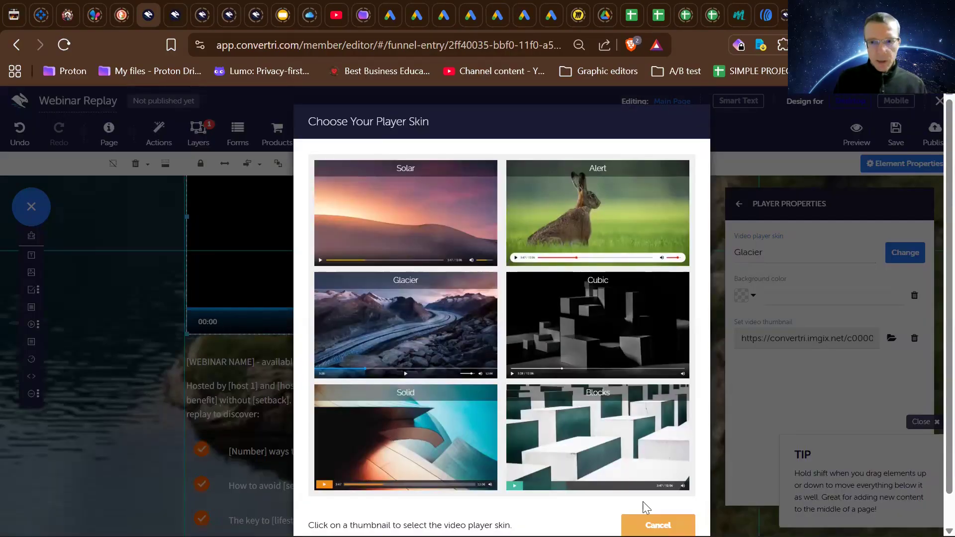
pyautogui.click(565, 521)
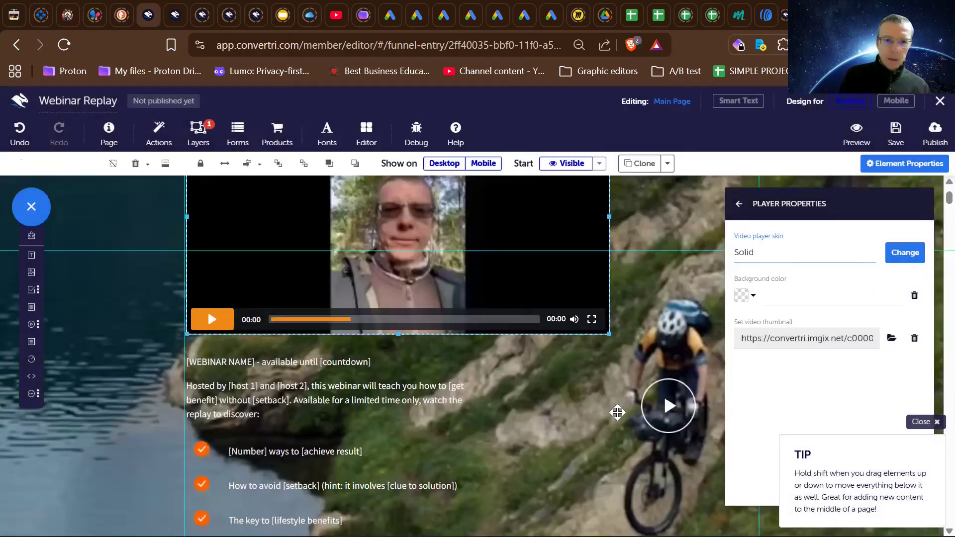
pyautogui.scroll(-4, 617, 412)
pyautogui.scroll(7, 617, 413)
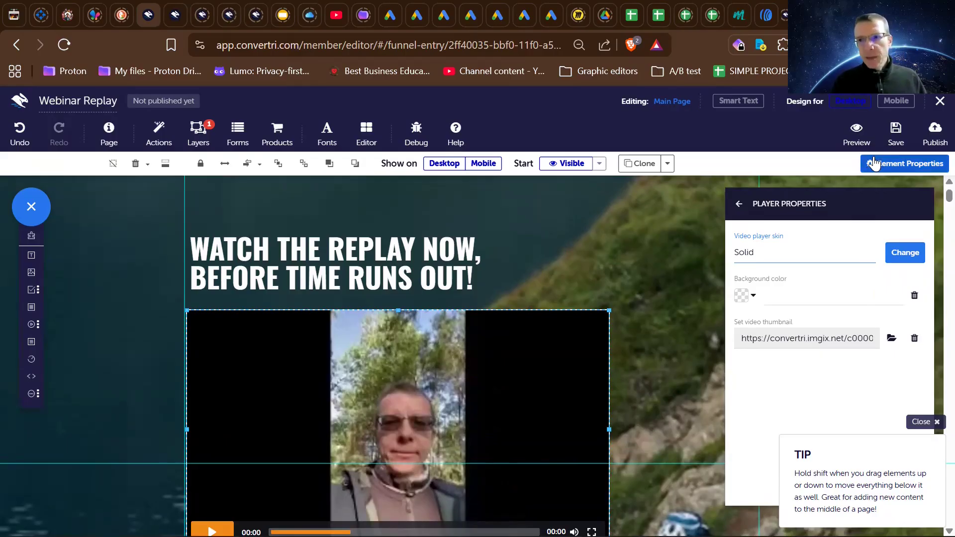
# - Switch to the mobile design and review its headline, video, webinar text, play icon and bullet list
pyautogui.click(895, 100)
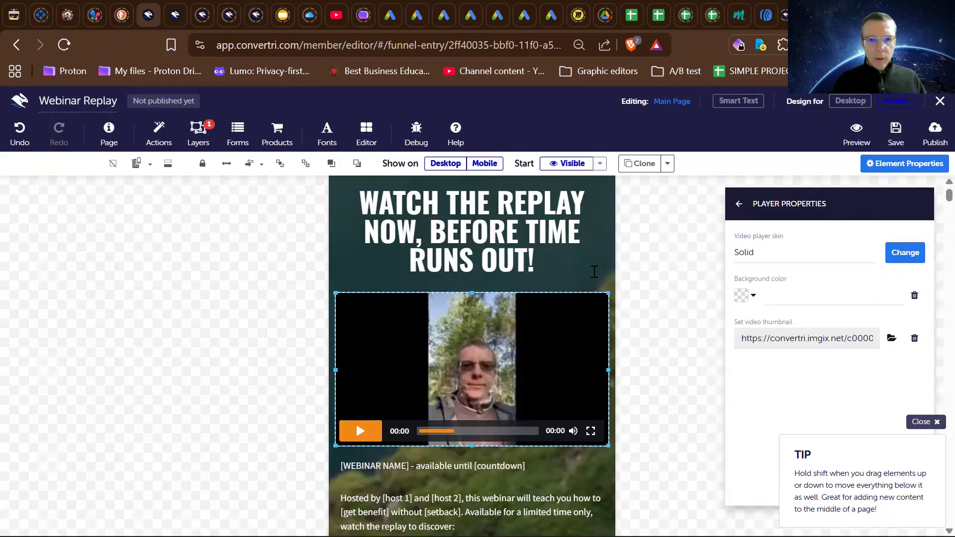
pyautogui.scroll(-12, 594, 272)
pyautogui.scroll(-3, 592, 271)
pyautogui.scroll(10, 592, 271)
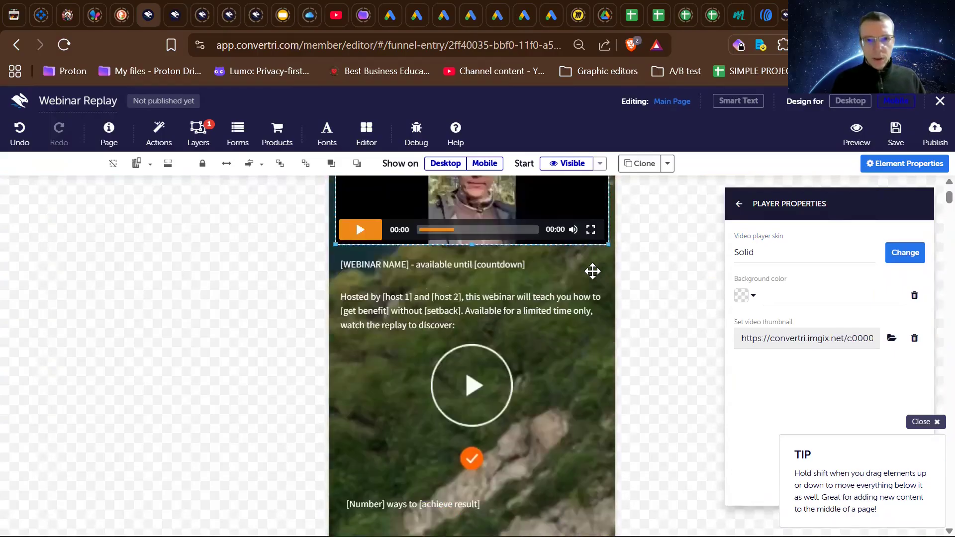
pyautogui.scroll(4, 593, 271)
pyautogui.scroll(-8, 592, 271)
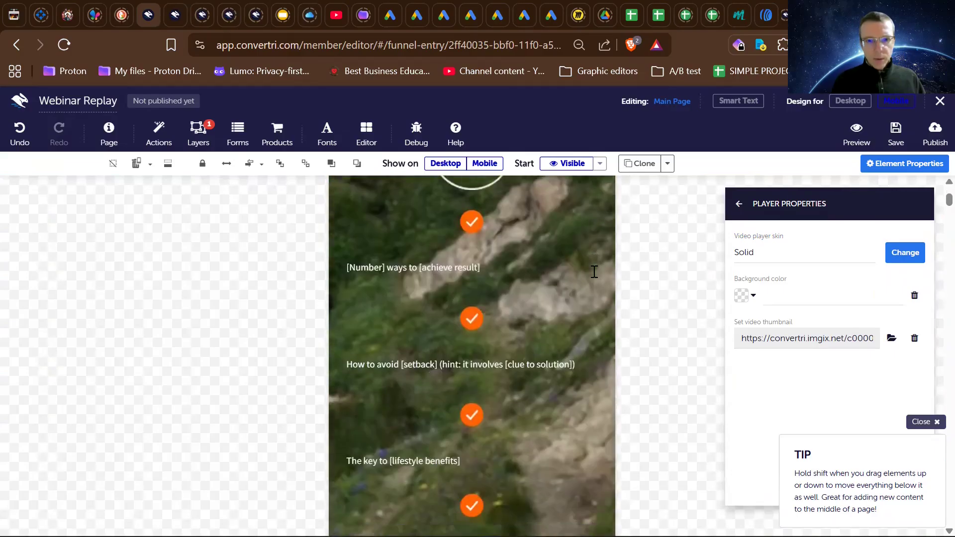
pyautogui.scroll(4, 592, 271)
pyautogui.scroll(-1, 592, 271)
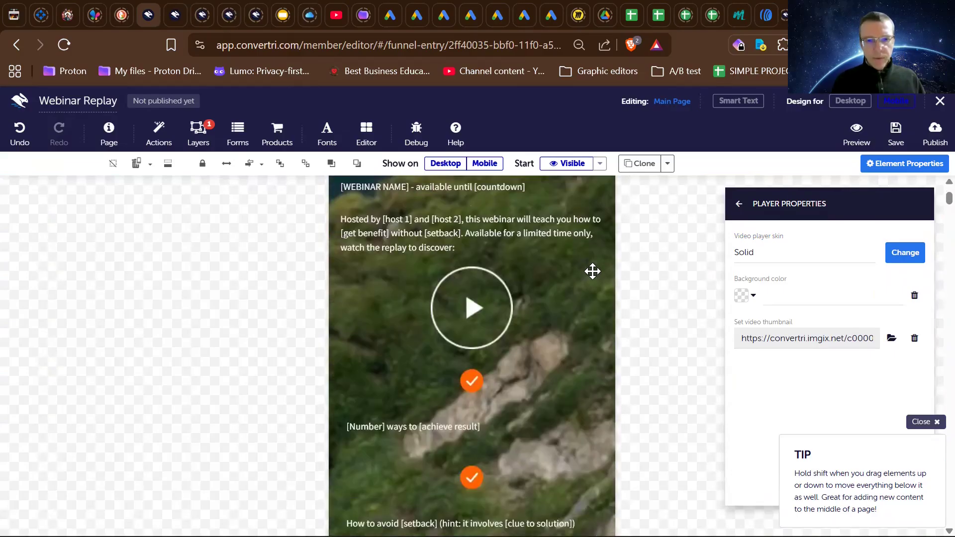
# - Extend the mobile main page below the buy button and stretch the hero background down toward the footer
pyautogui.scroll(-9, 592, 271)
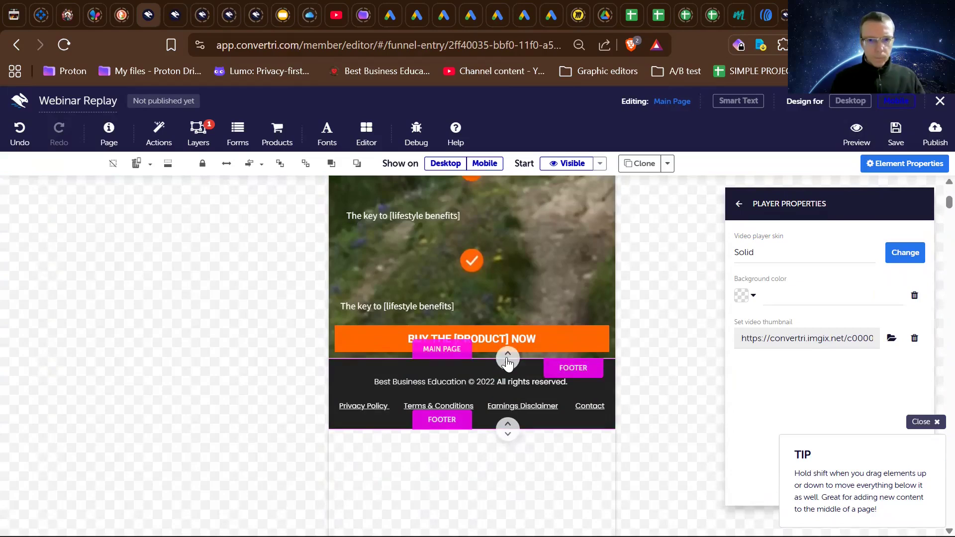
pyautogui.moveTo(507, 363); pyautogui.dragTo(507, 445)
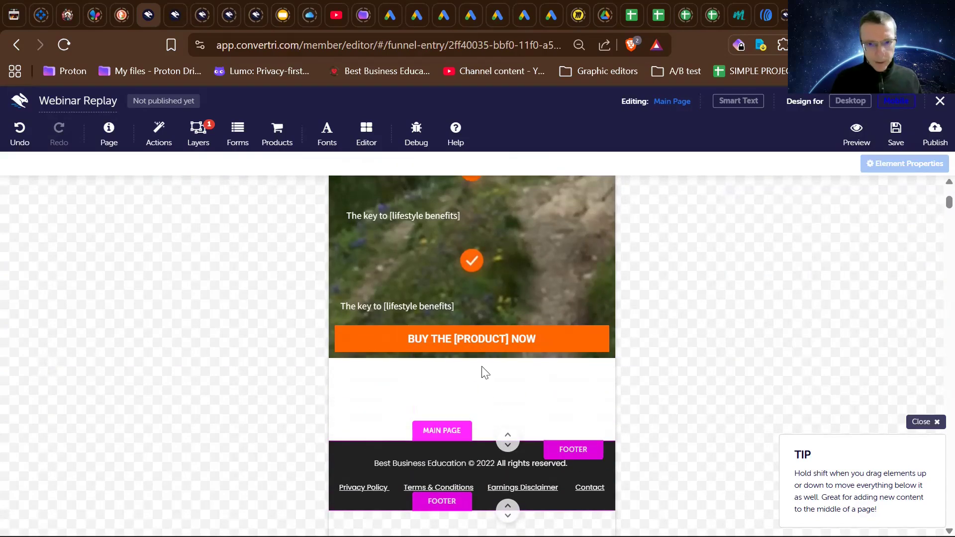
pyautogui.click(471, 354)
pyautogui.moveTo(471, 354); pyautogui.dragTo(475, 499)
pyautogui.click(477, 499)
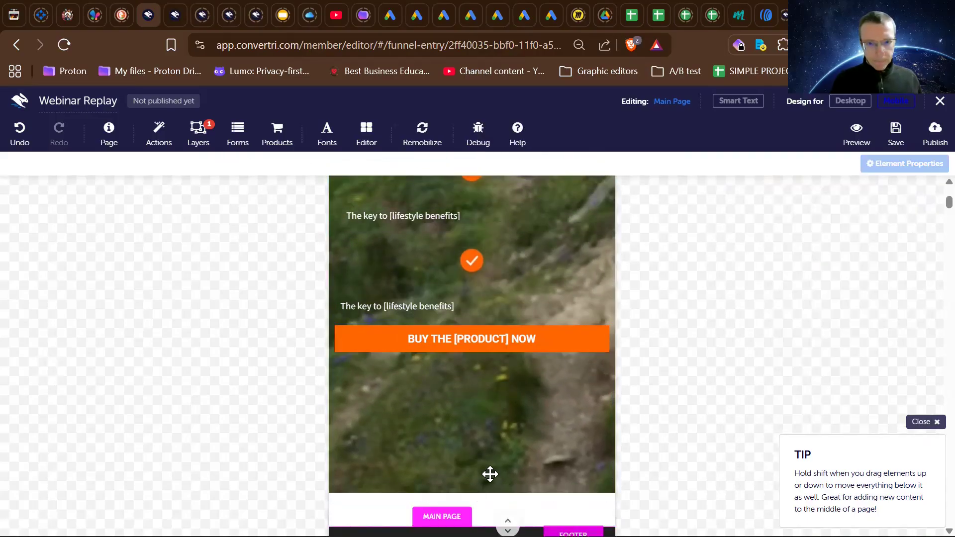
pyautogui.scroll(-1, 489, 476)
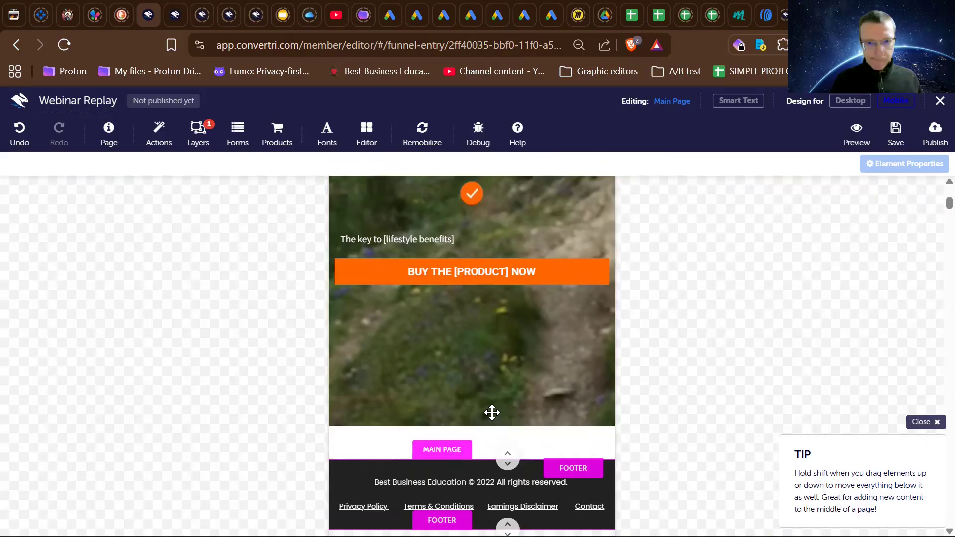
pyautogui.moveTo(471, 424); pyautogui.dragTo(505, 483)
# - Review the mobile page from the bullet list up to the headline, including the video and the large play icon
pyautogui.scroll(6, 419, 315)
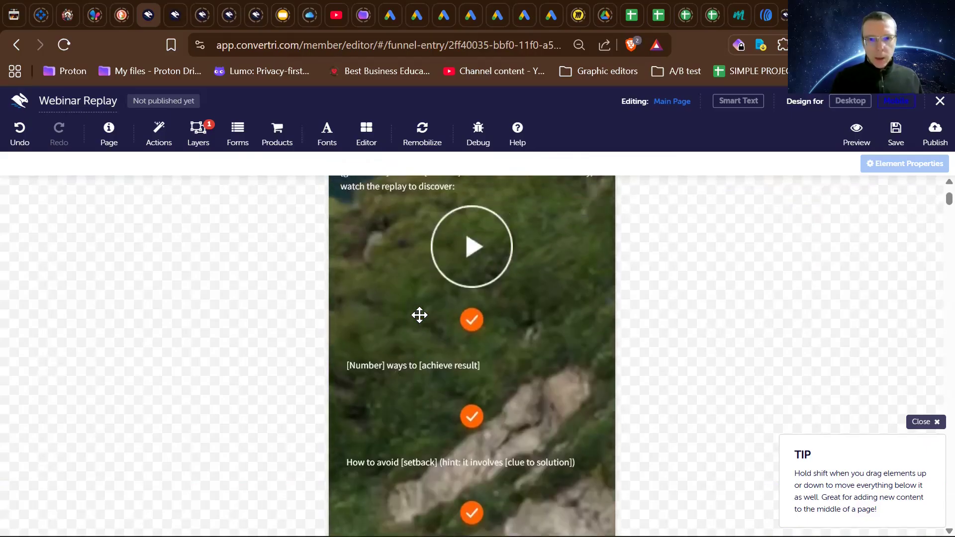
pyautogui.scroll(7, 419, 315)
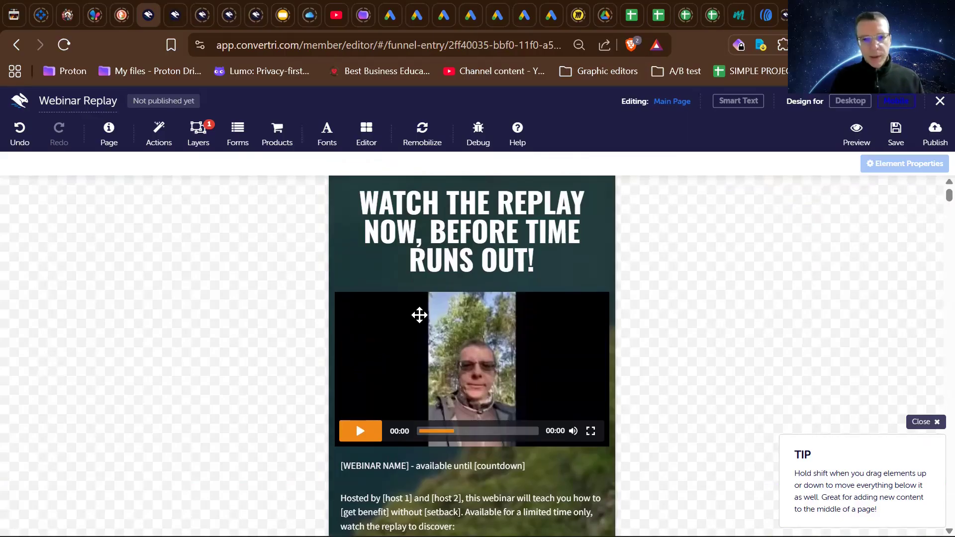
pyautogui.scroll(-5, 419, 316)
pyautogui.scroll(5, 420, 315)
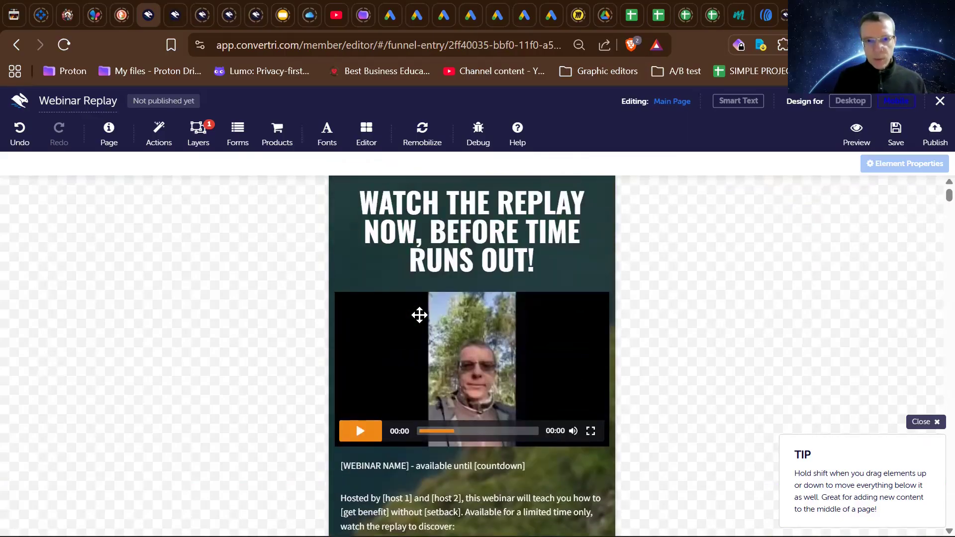
pyautogui.scroll(-5, 419, 315)
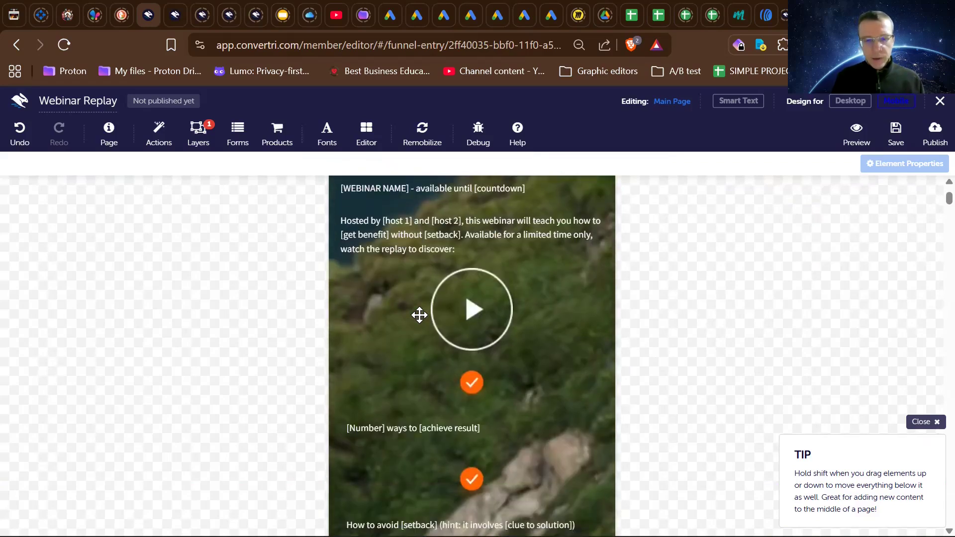
pyautogui.scroll(5, 419, 316)
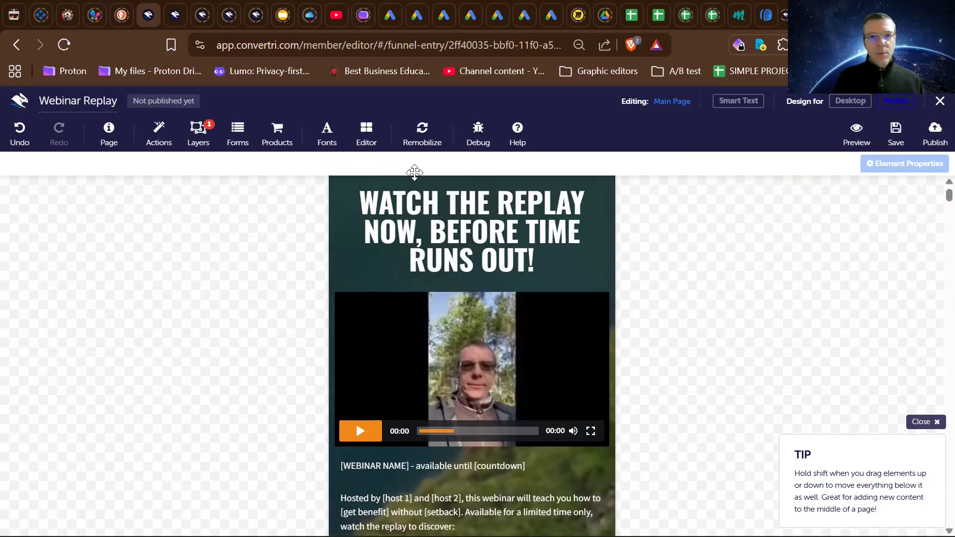
pyautogui.scroll(-8, 381, 289)
pyautogui.scroll(-3, 380, 289)
pyautogui.scroll(15, 382, 287)
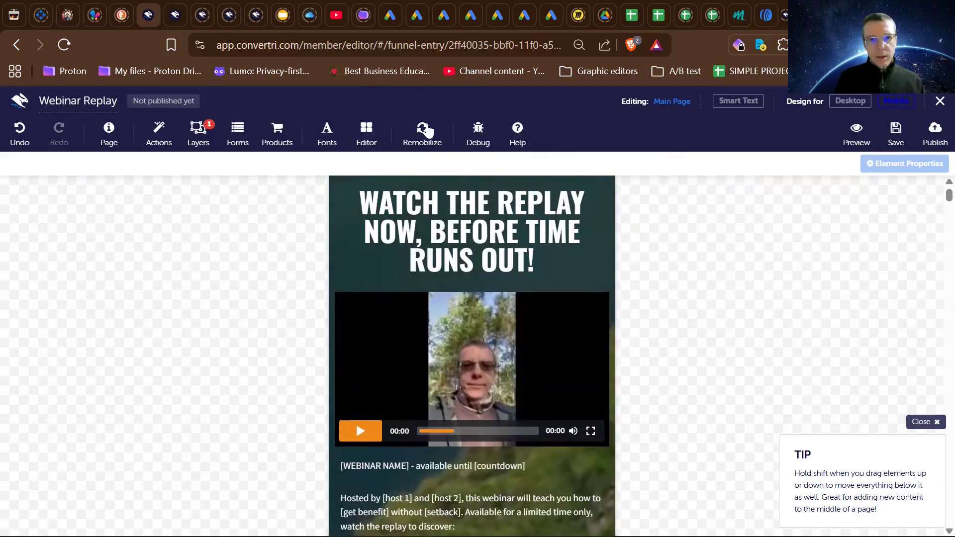
# - Remobilize all of the page to regenerate the mobile layout from the desktop design
pyautogui.click(422, 131)
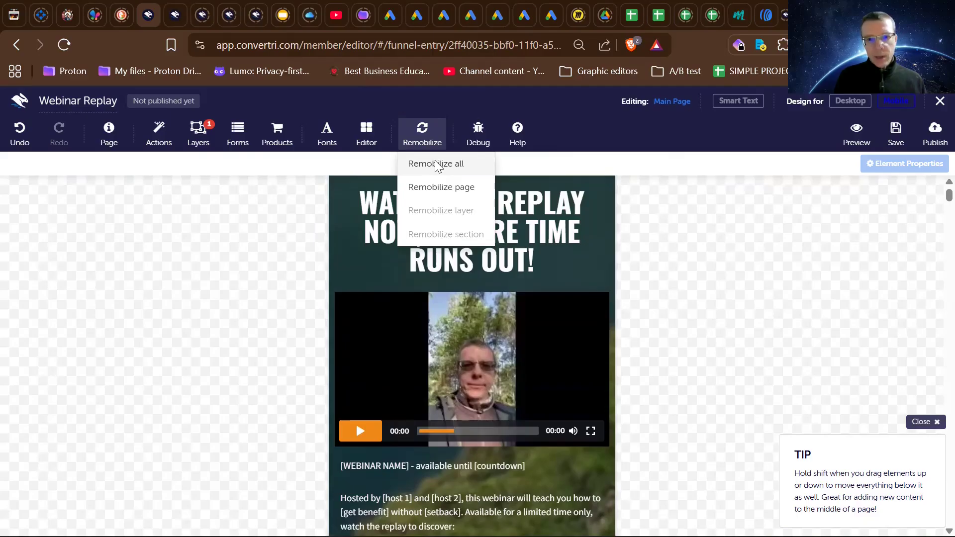
pyautogui.scroll(-6, 365, 337)
pyautogui.scroll(-5, 366, 338)
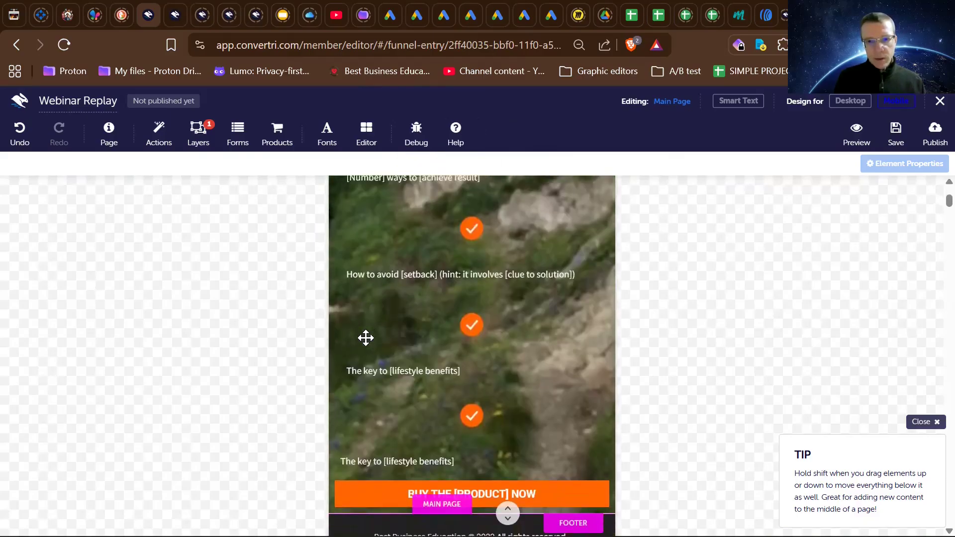
pyautogui.scroll(-1, 366, 340)
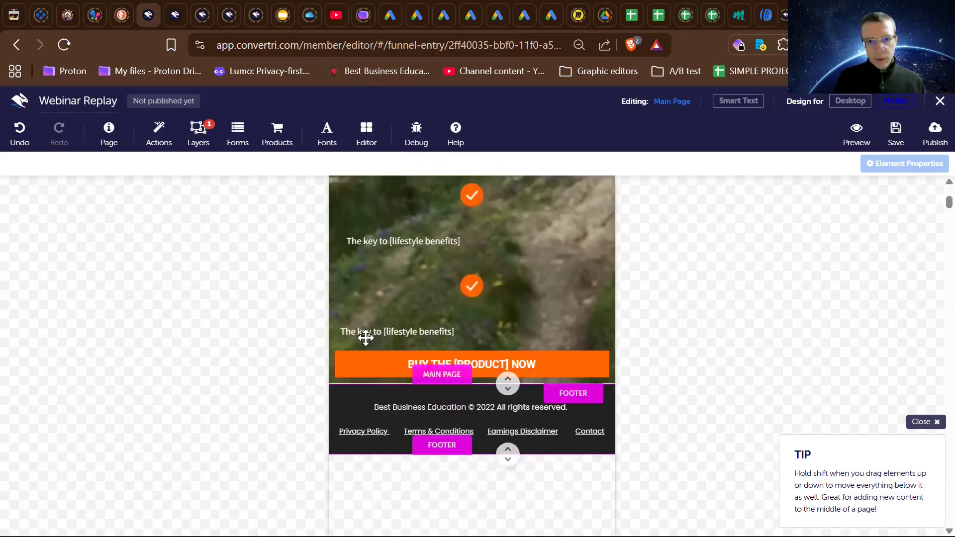
# - Review the regenerated mobile layout between the headline and the footer, checking the video, bullet list and buy button
pyautogui.scroll(12, 365, 337)
pyautogui.scroll(-7, 366, 338)
pyautogui.scroll(-4, 366, 338)
pyautogui.scroll(2, 365, 338)
pyautogui.scroll(-1, 365, 338)
pyautogui.scroll(10, 366, 338)
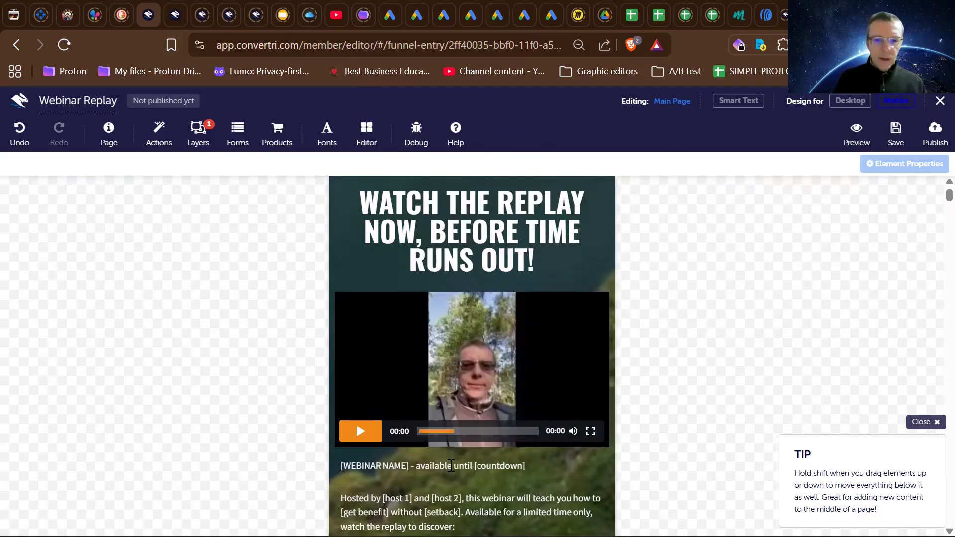
pyautogui.scroll(-8, 456, 295)
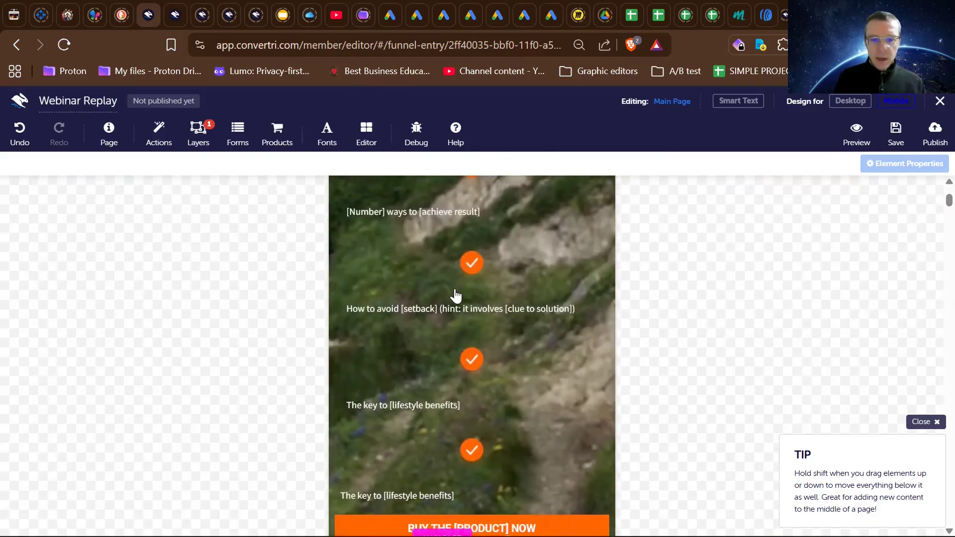
pyautogui.scroll(-5, 455, 295)
pyautogui.scroll(9, 456, 295)
pyautogui.scroll(6, 456, 295)
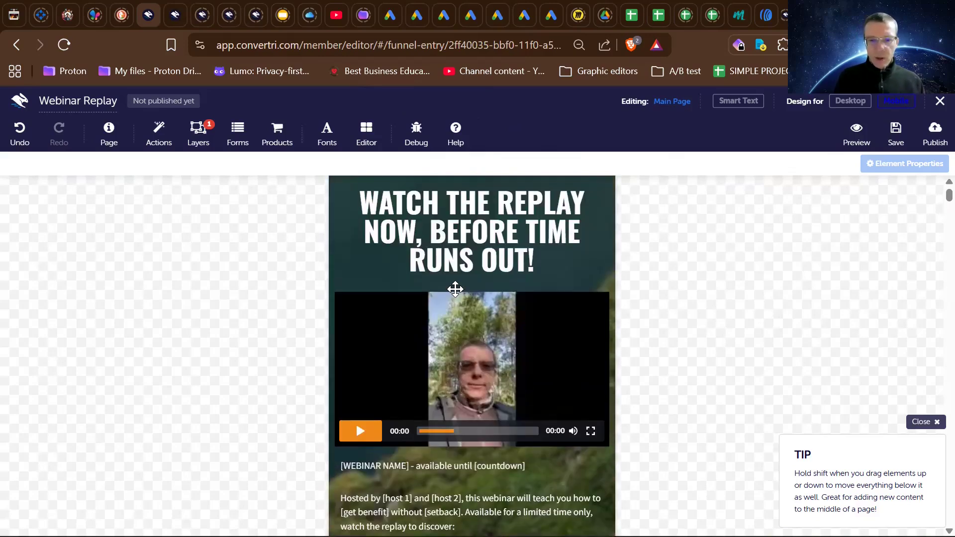
# - Examine the large play icon between the webinar text and the first bullet in the mobile layout
pyautogui.scroll(-4, 428, 399)
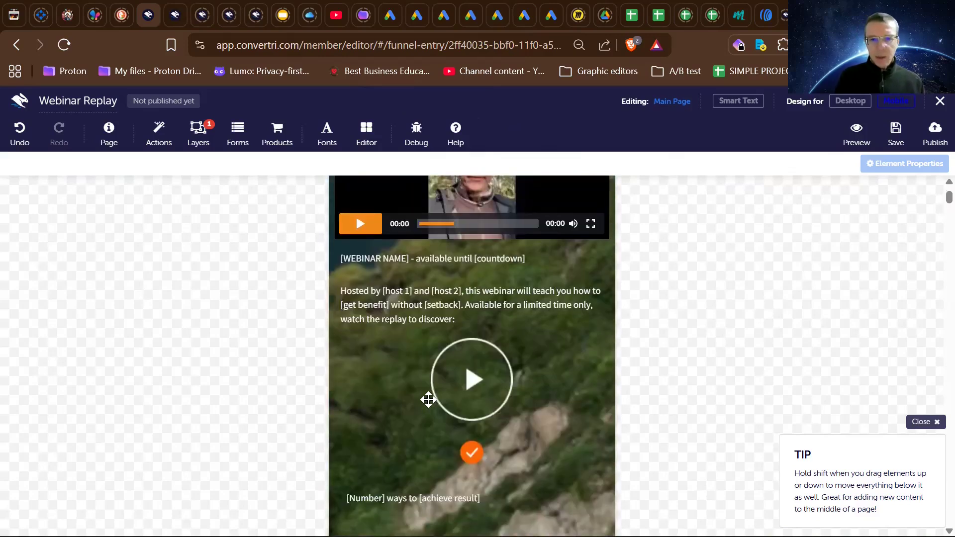
pyautogui.scroll(-5, 428, 399)
pyautogui.scroll(5, 428, 399)
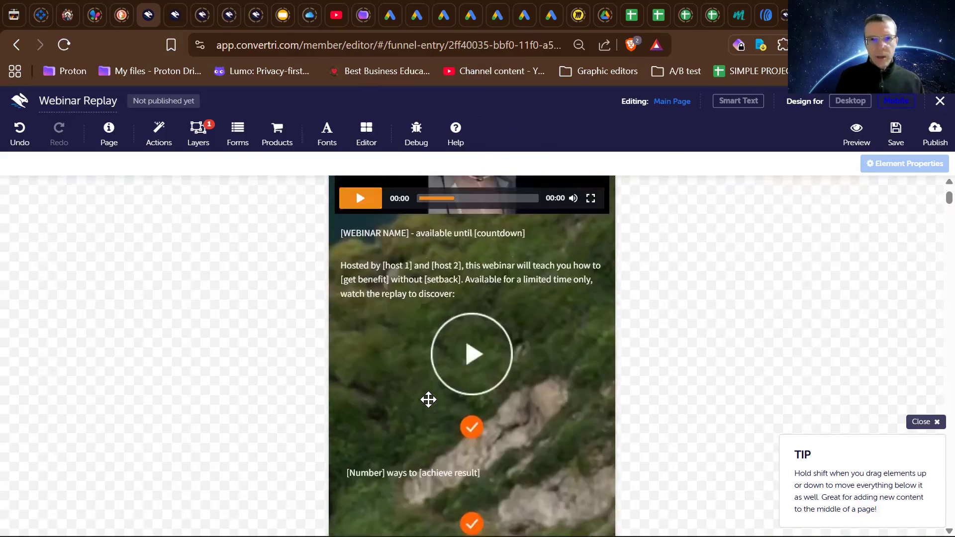
pyautogui.scroll(4, 393, 310)
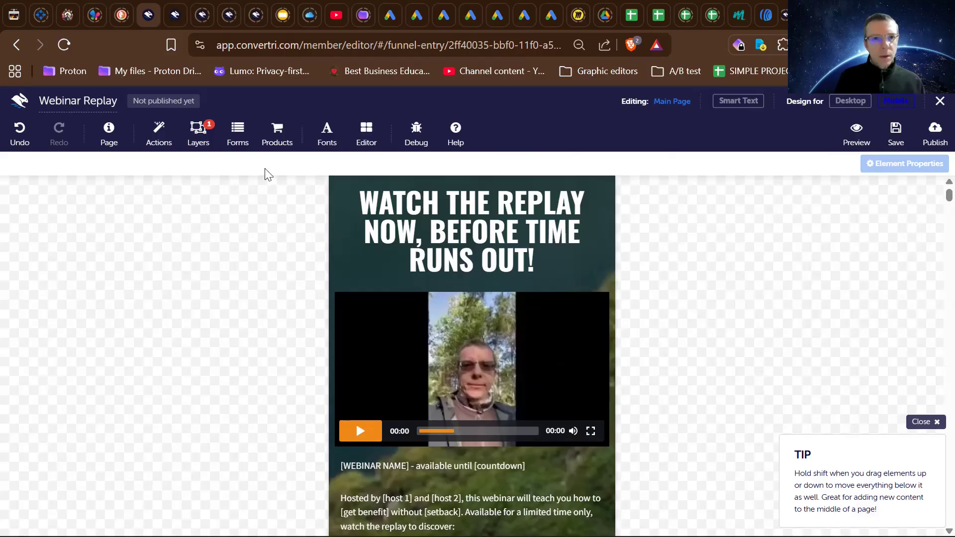
pyautogui.scroll(-5, 431, 267)
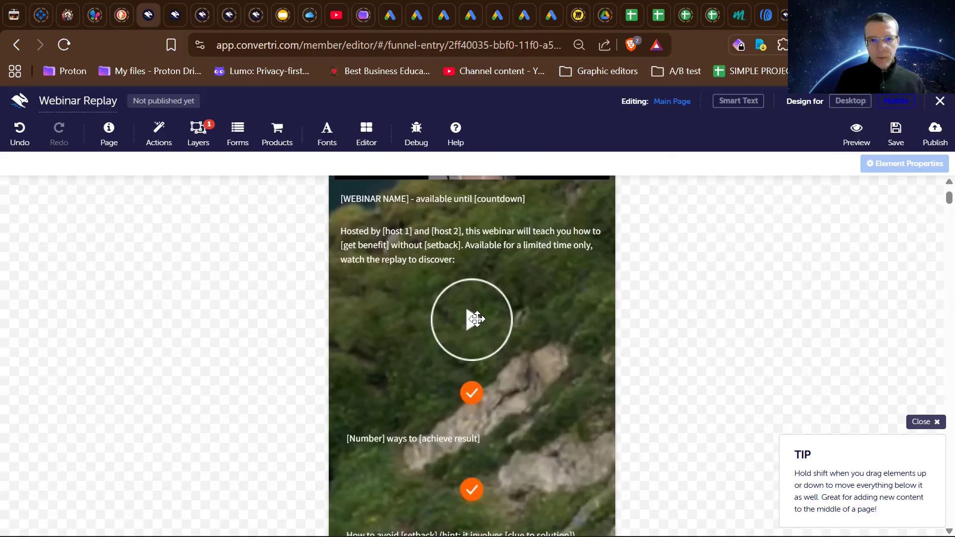
pyautogui.scroll(1, 477, 319)
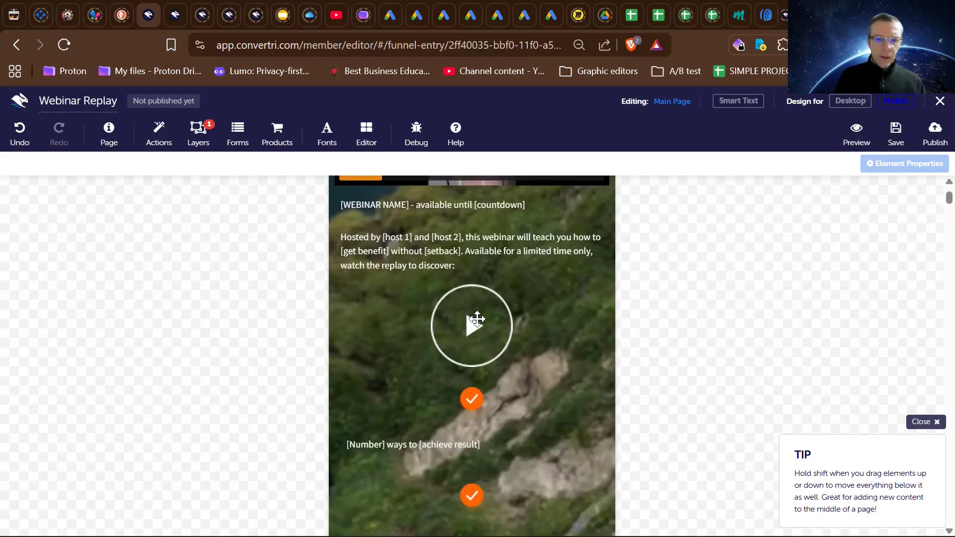
pyautogui.scroll(-3, 477, 320)
pyautogui.scroll(3, 477, 319)
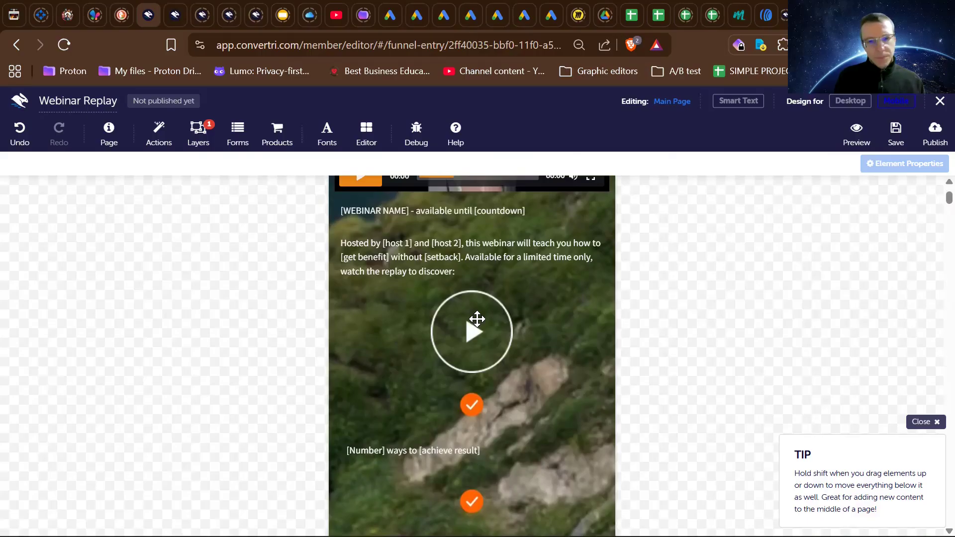
# - Review the mobile layout from the headline and video down to the bullet list, buy button and footer
pyautogui.scroll(4, 477, 319)
pyautogui.scroll(-7, 477, 320)
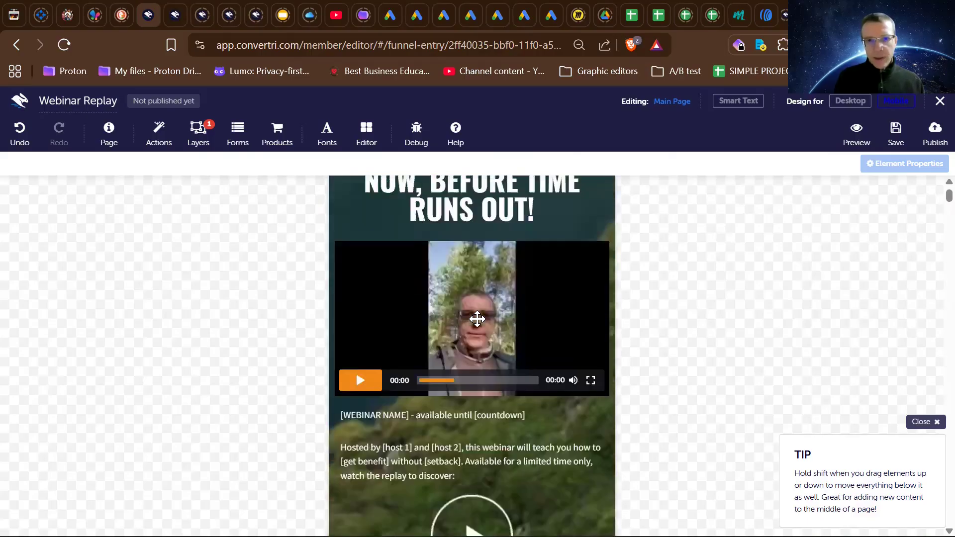
pyautogui.scroll(-5, 477, 319)
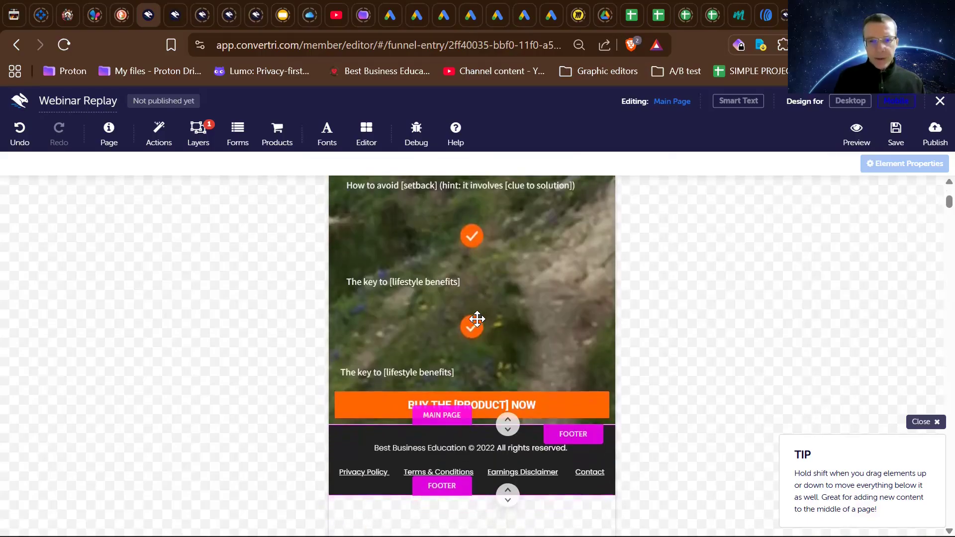
pyautogui.scroll(12, 477, 319)
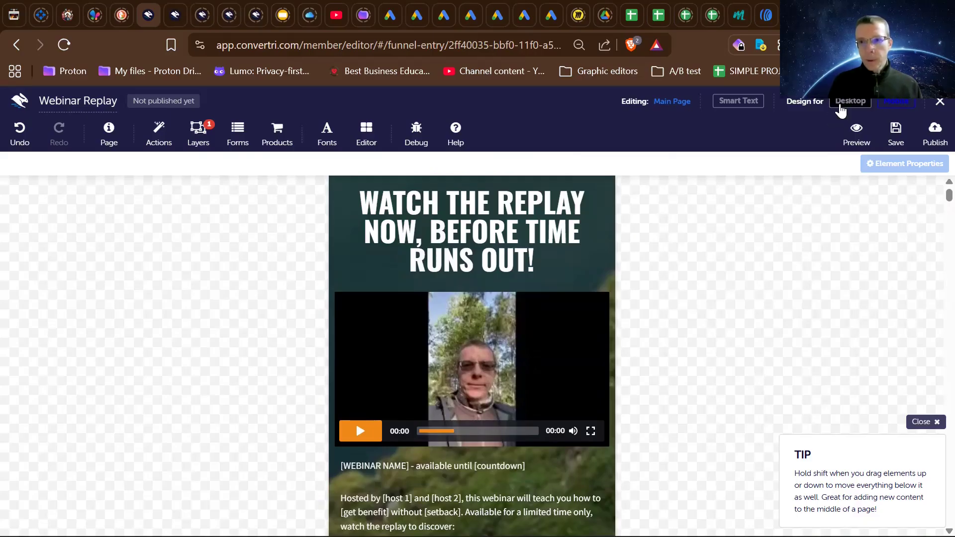
# - Examine the Webinar Replay page's desktop design from the headline to the footer, including the play icon beside the webinar text
pyautogui.click(840, 108)
pyautogui.scroll(-10, 622, 353)
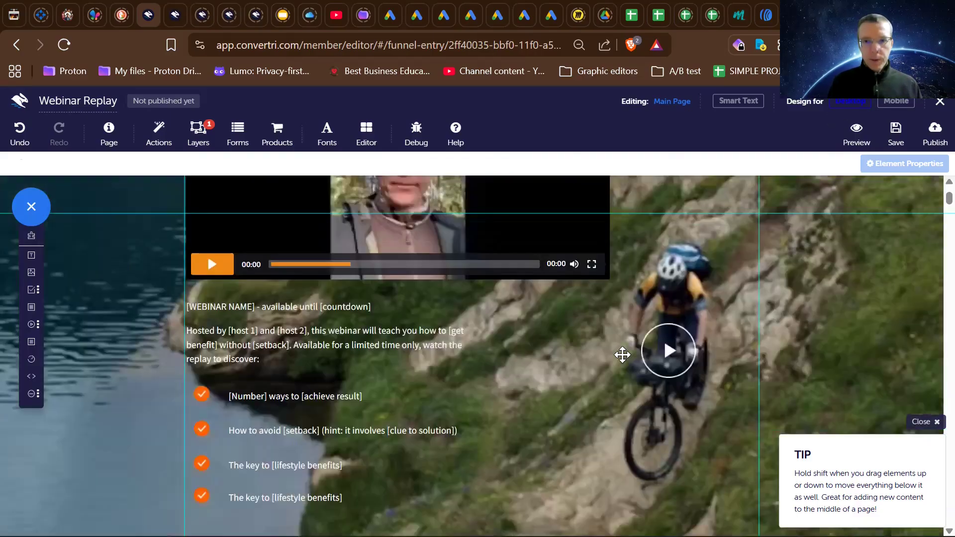
pyautogui.scroll(10, 623, 358)
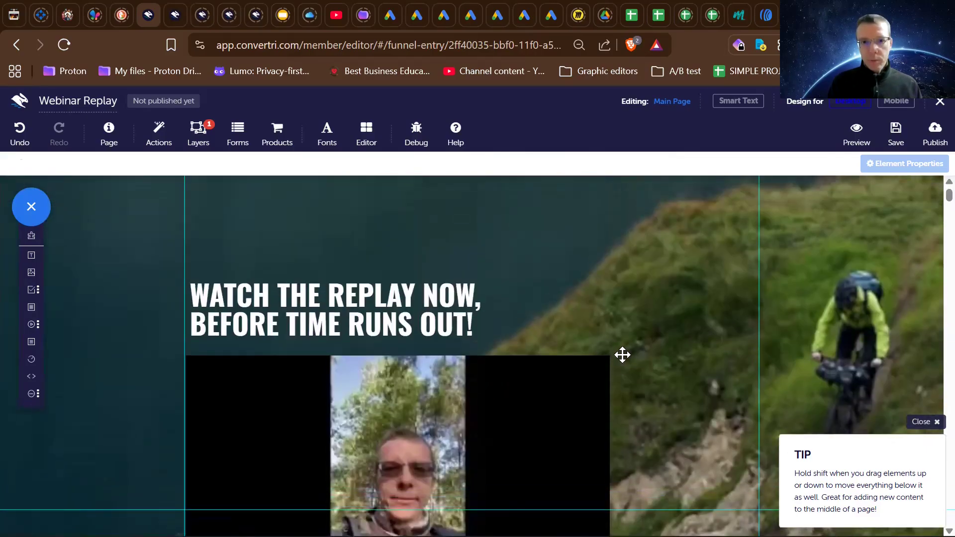
pyautogui.scroll(-7, 623, 354)
pyautogui.scroll(-5, 623, 354)
pyautogui.scroll(10, 622, 355)
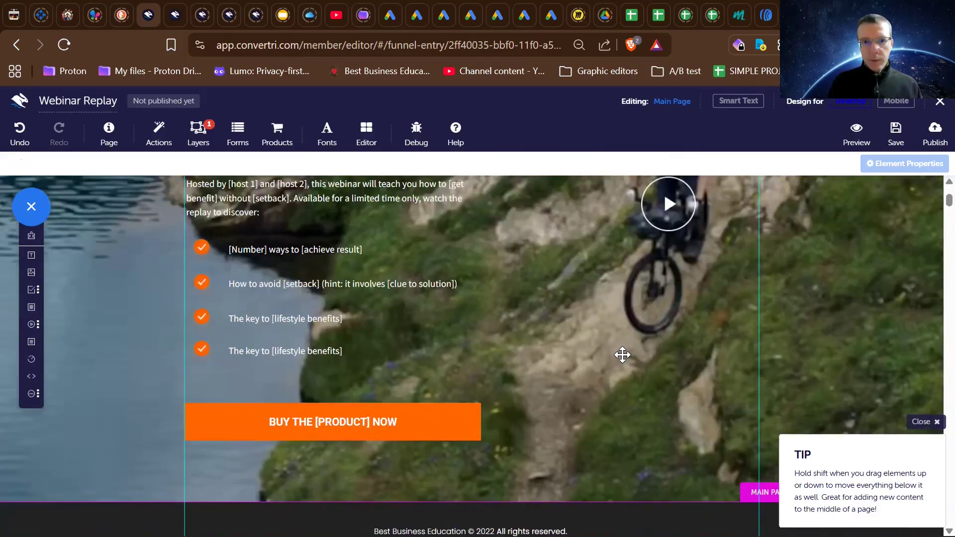
pyautogui.scroll(-2, 622, 355)
pyautogui.scroll(-1, 622, 354)
pyautogui.scroll(4, 622, 355)
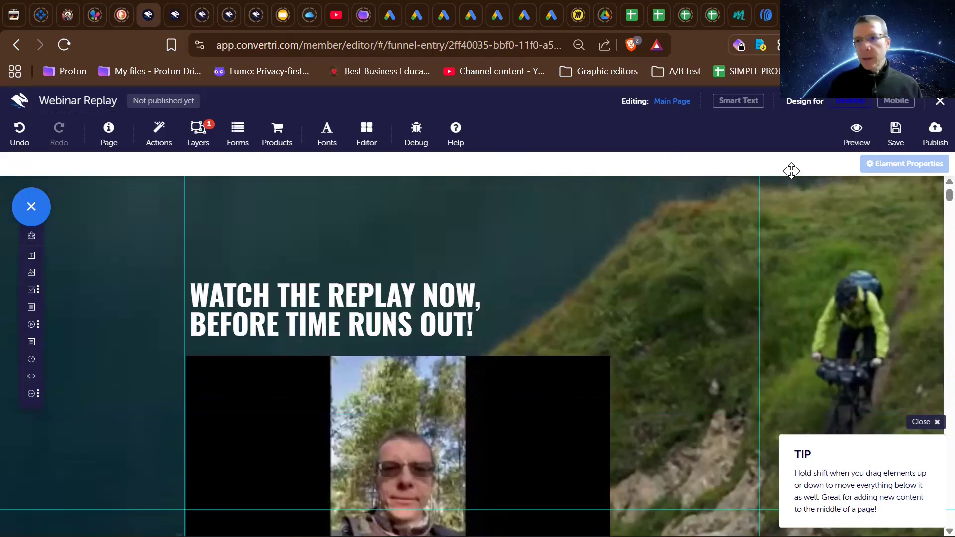
# - Return to the mobile design and extend the main page's background image downward to add space between the buy button and the footer
pyautogui.click(890, 104)
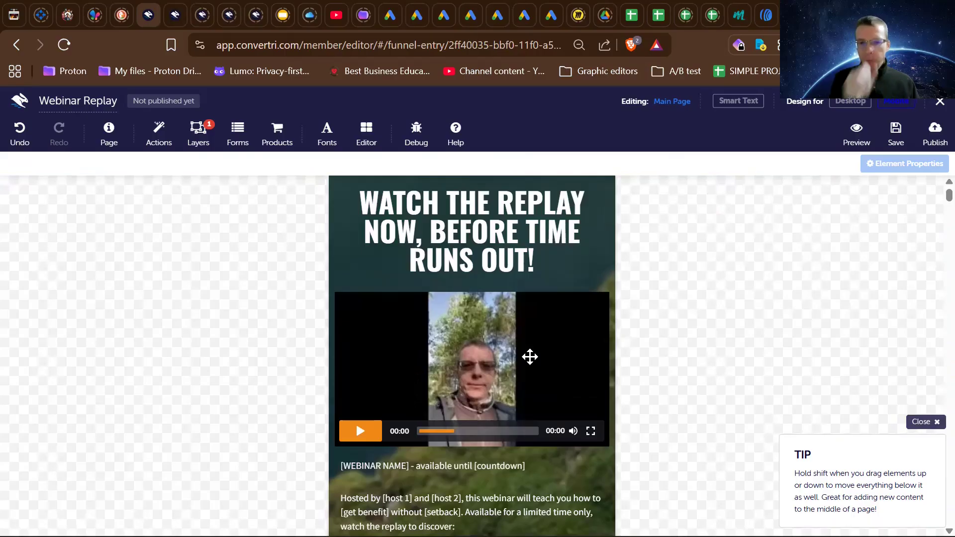
pyautogui.scroll(-3, 530, 357)
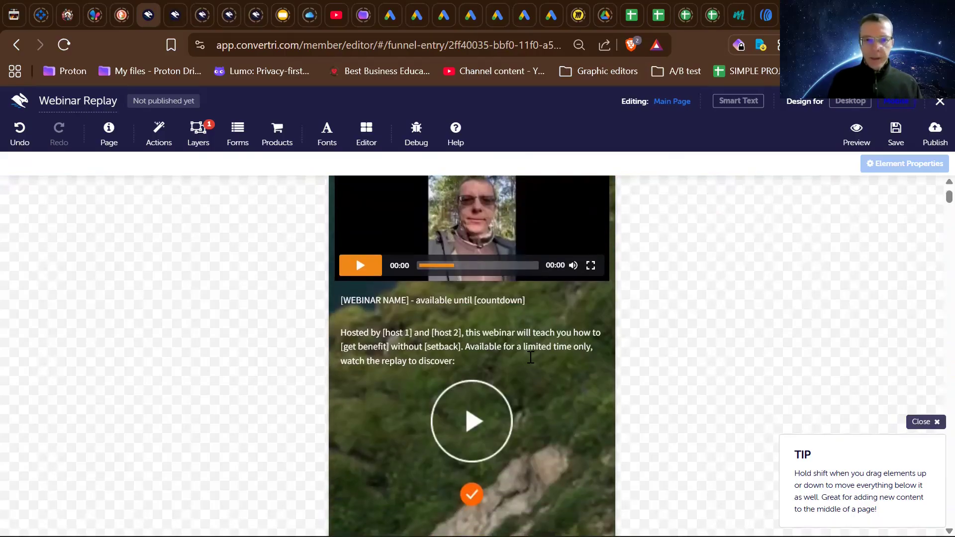
pyautogui.scroll(-10, 530, 357)
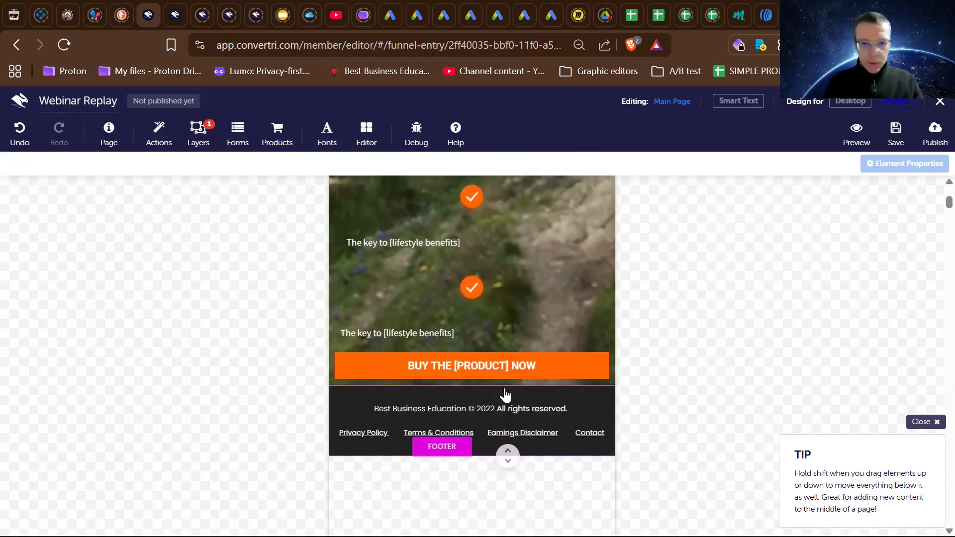
pyautogui.click(489, 316)
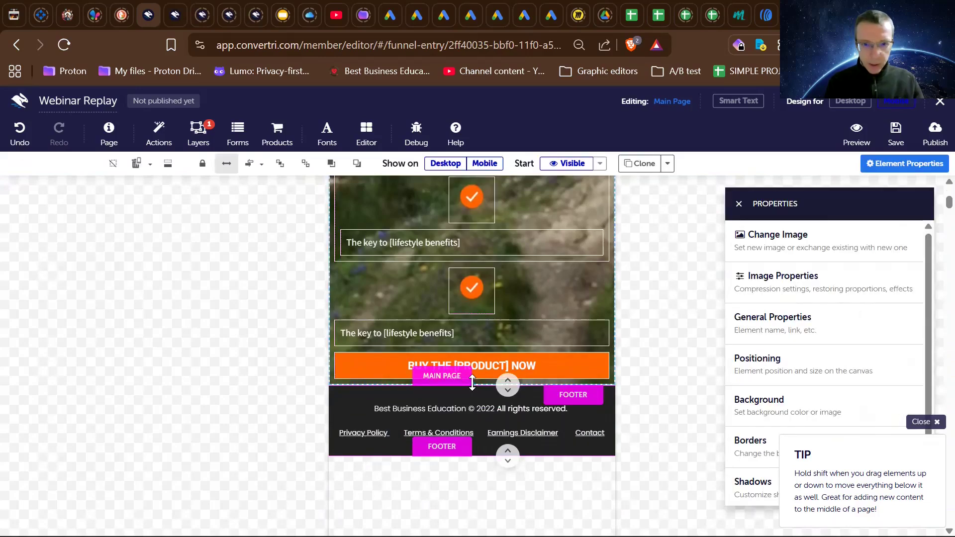
pyautogui.moveTo(471, 382); pyautogui.dragTo(470, 494)
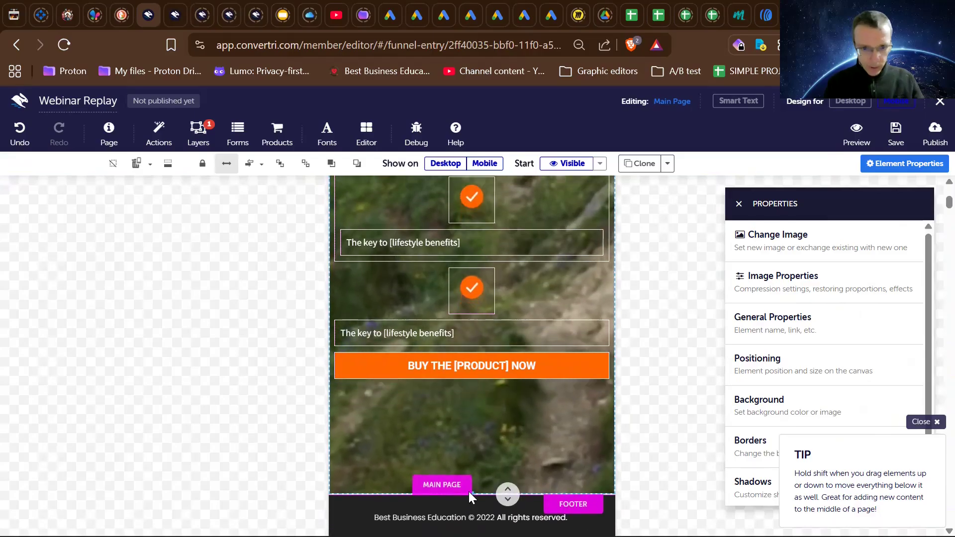
pyautogui.click(469, 493)
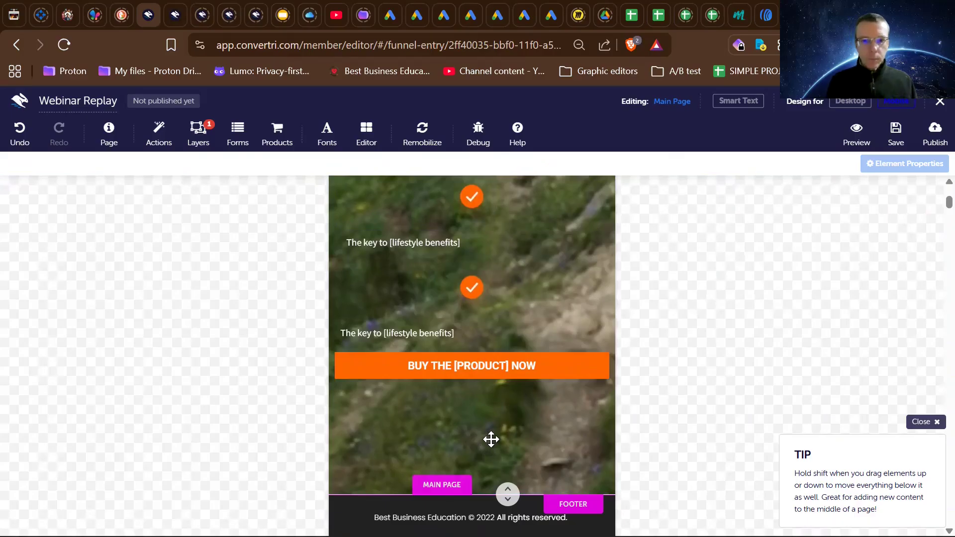
# - Review the mobile page from the extended area below the buy button up to the video and back to the bullet list
pyautogui.scroll(1, 498, 420)
pyautogui.scroll(-1, 498, 421)
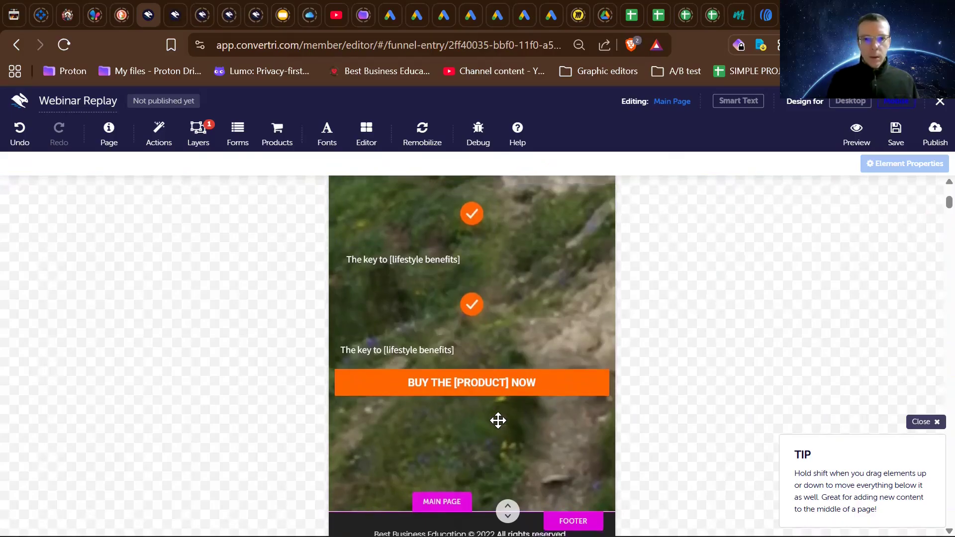
pyautogui.scroll(2, 498, 421)
pyautogui.scroll(3, 498, 421)
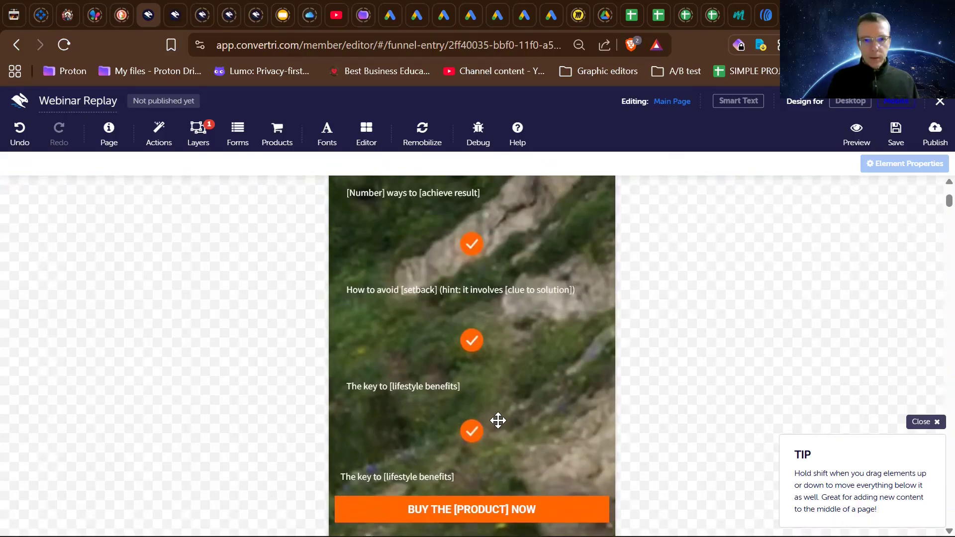
pyautogui.scroll(8, 498, 421)
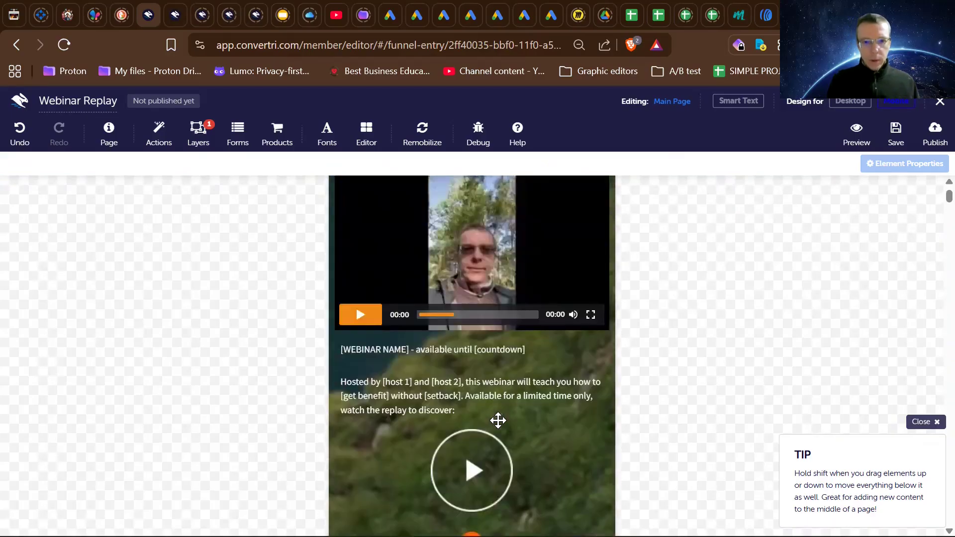
pyautogui.scroll(-6, 498, 420)
pyautogui.scroll(-3, 498, 421)
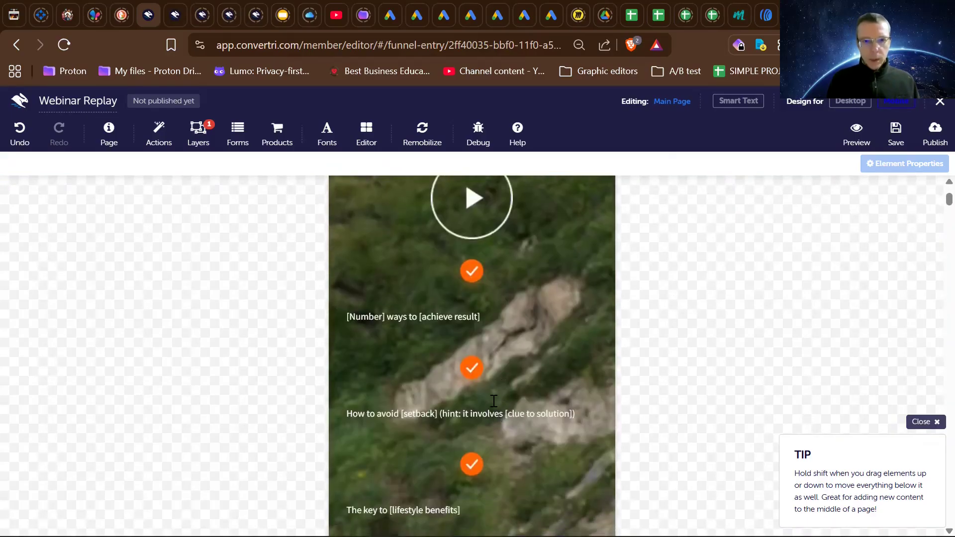
# - Select all four bullet text elements together in the mobile layout, from "[Number] ways to [achieve result]" to the last "The key to [lifestyle benefits]"
pyautogui.click(427, 318)
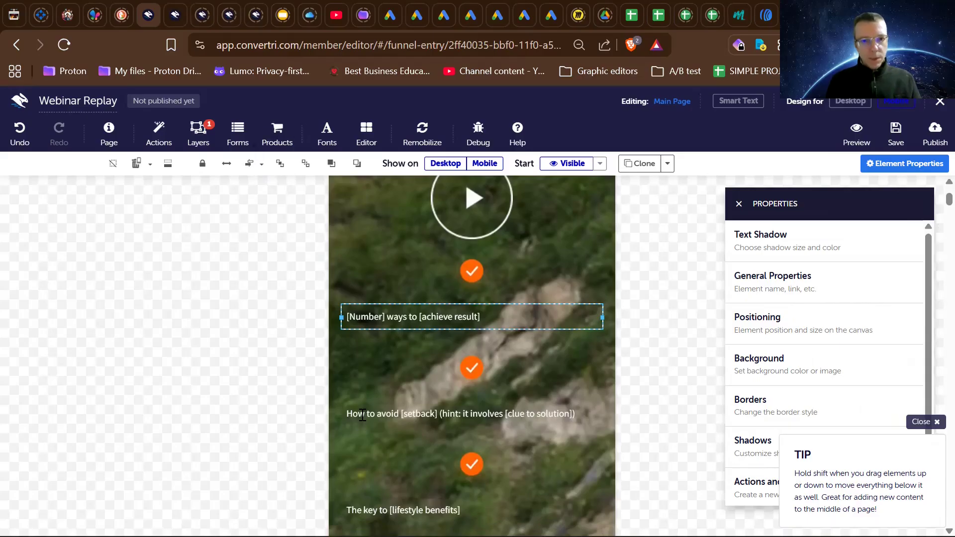
pyautogui.keyDown('shift'); pyautogui.click(362, 415); pyautogui.keyUp('shift')
pyautogui.scroll(-2, 362, 415)
pyautogui.keyDown('shift'); pyautogui.click(362, 414); pyautogui.keyUp('shift')
pyautogui.keyDown('shift'); pyautogui.click(375, 503); pyautogui.keyUp('shift')
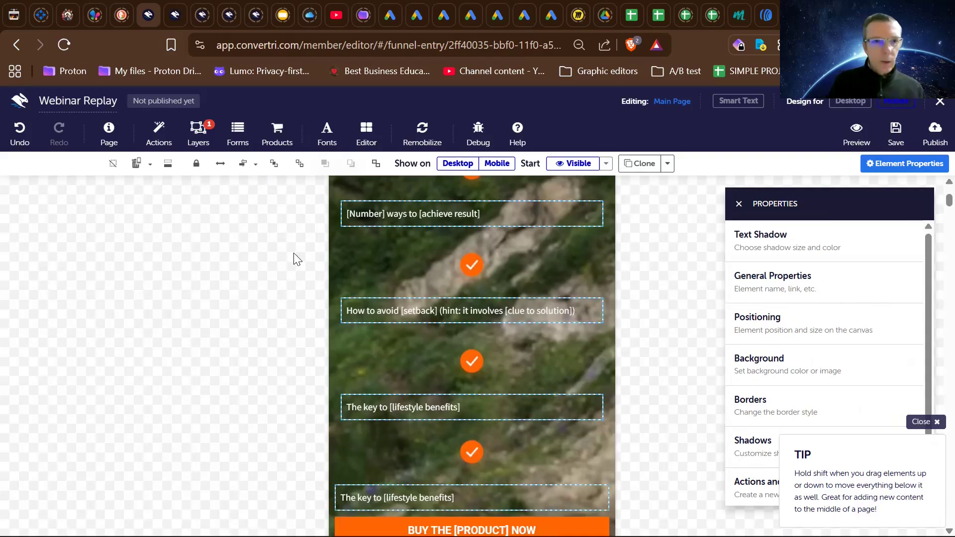
# - Try Middle Align on the four selected bullet texts and undo the alignment
pyautogui.click(253, 164)
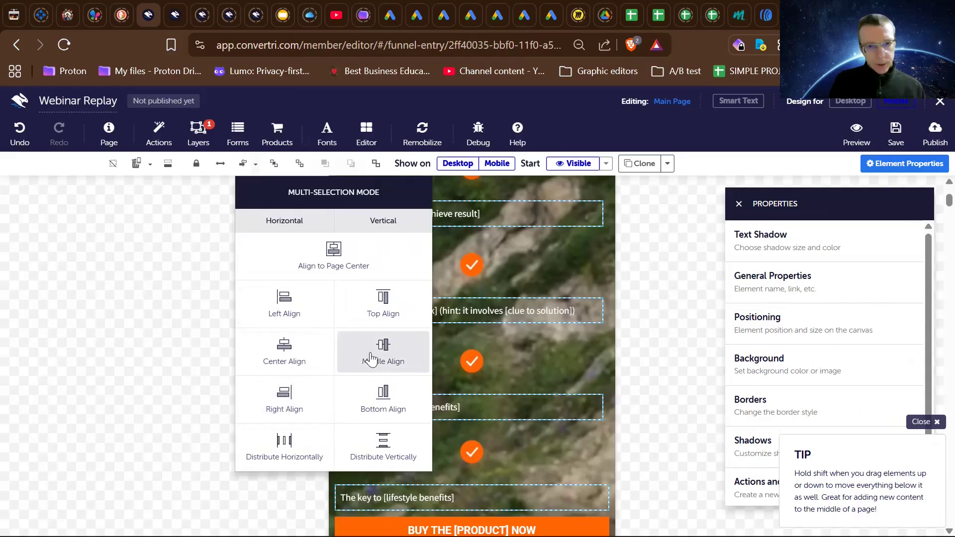
pyautogui.click(370, 359)
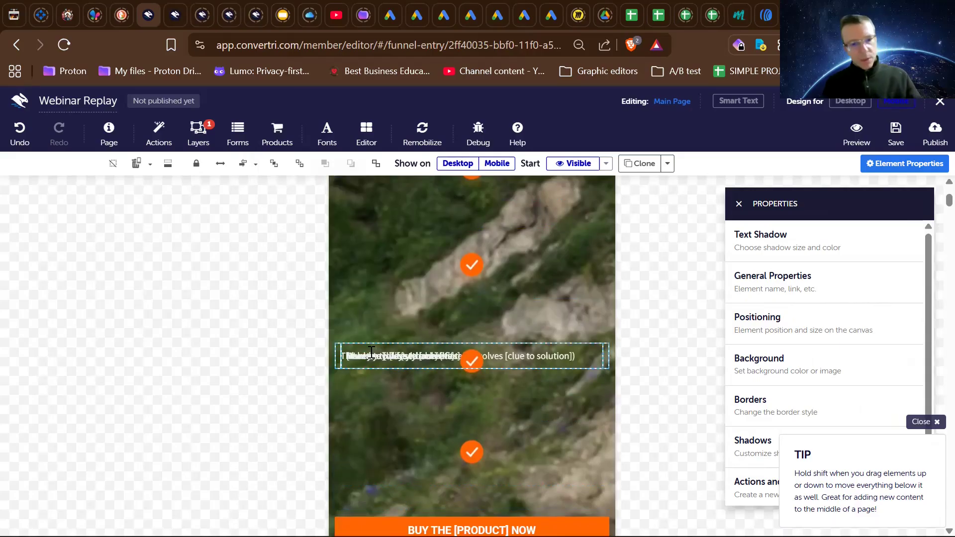
pyautogui.hotkey('ctrl', 'z')
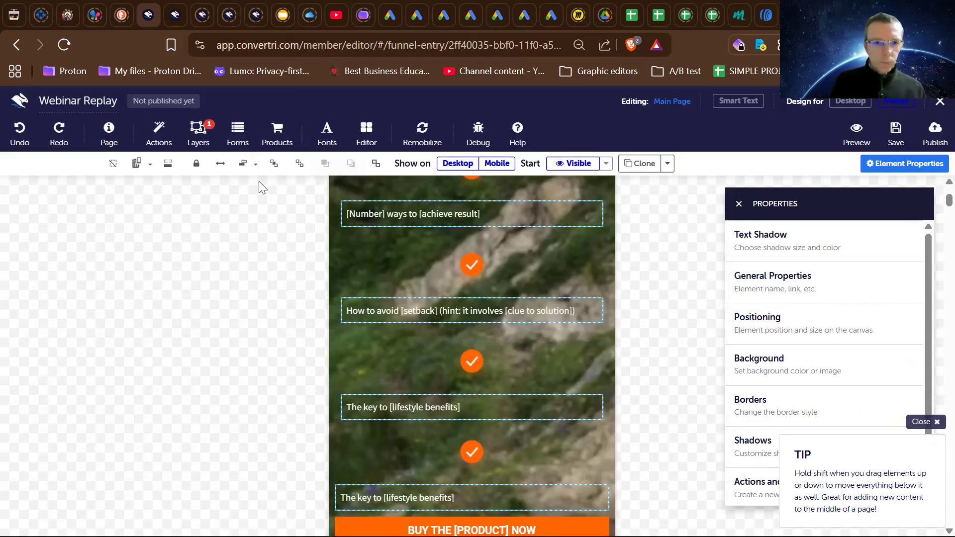
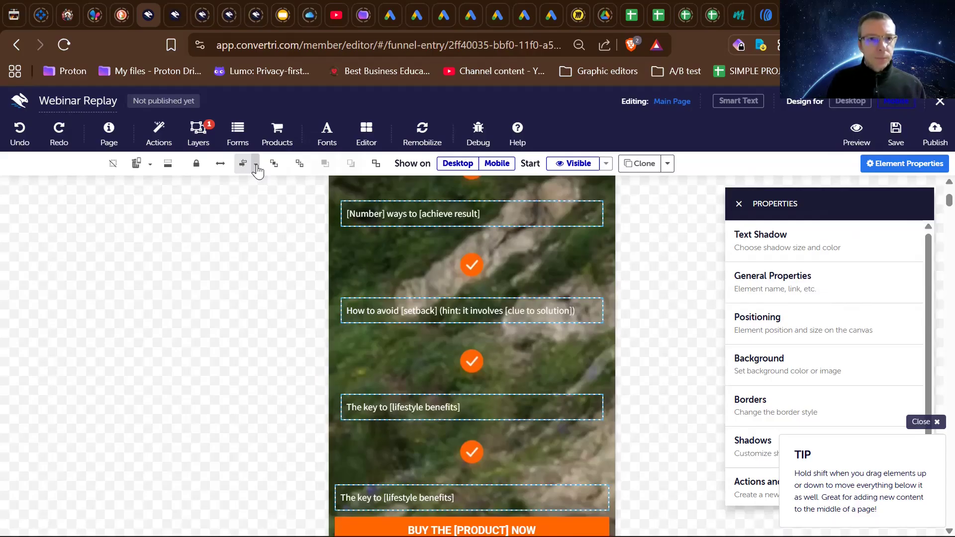
# - Apply horizontal Center Align to the four selected bullet text elements in the mobile layout
pyautogui.click(257, 167)
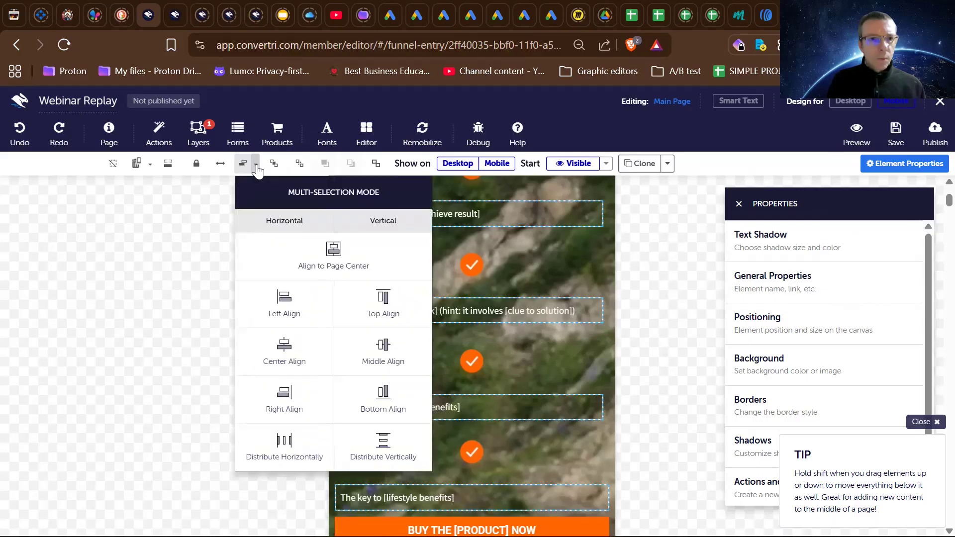
pyautogui.click(256, 168)
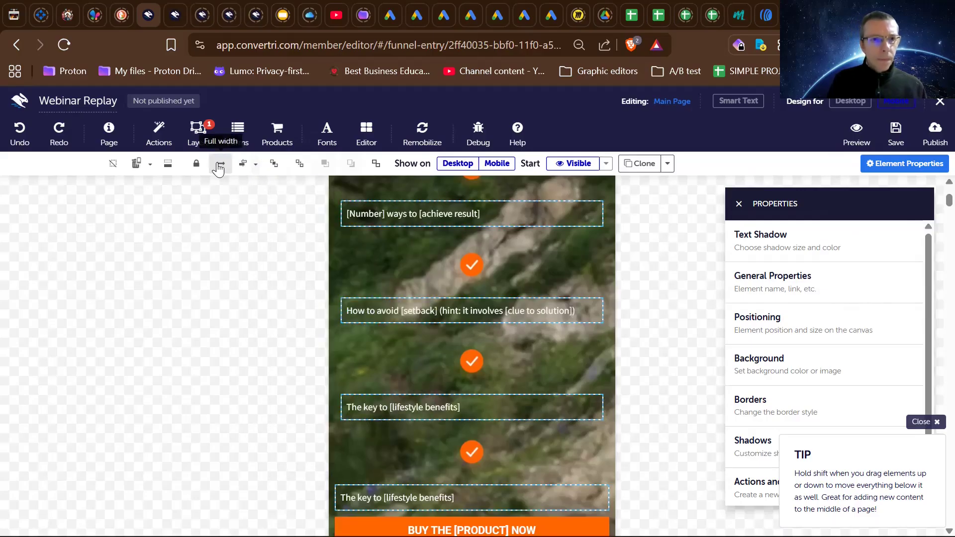
pyautogui.click(256, 166)
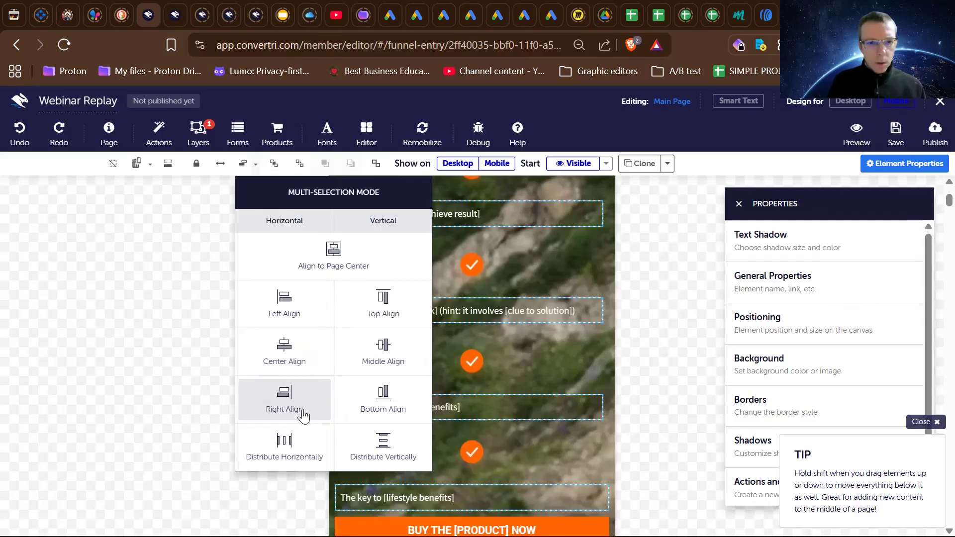
pyautogui.click(291, 362)
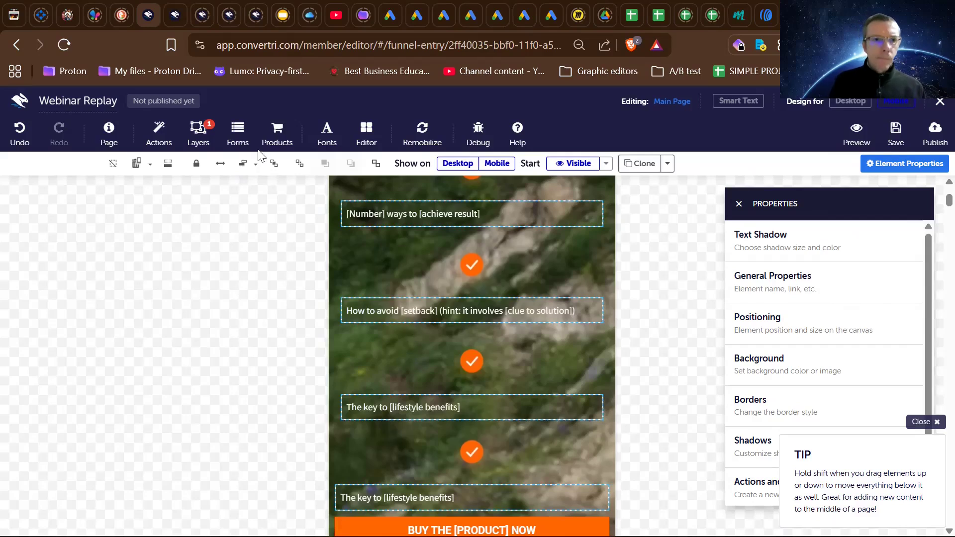
pyautogui.click(256, 166)
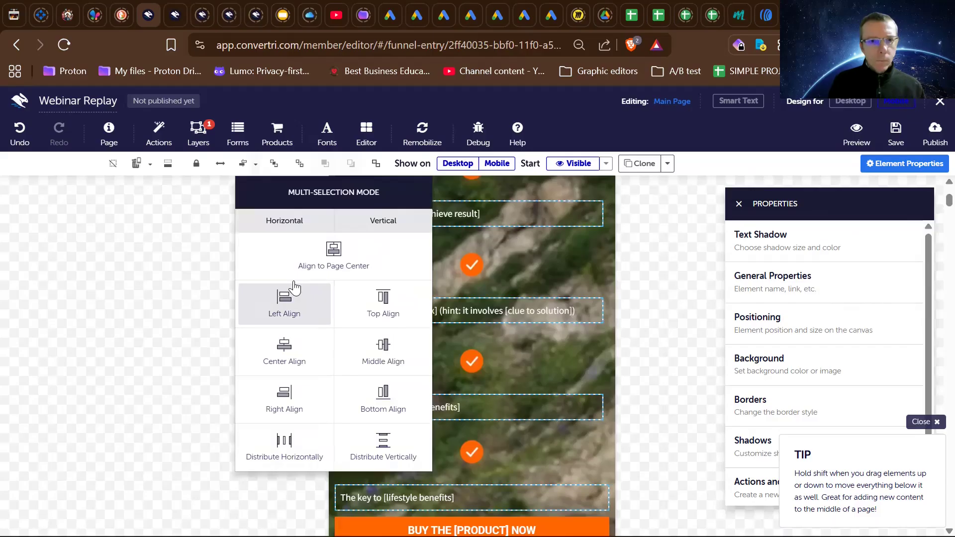
pyautogui.click(287, 219)
pyautogui.click(287, 219)
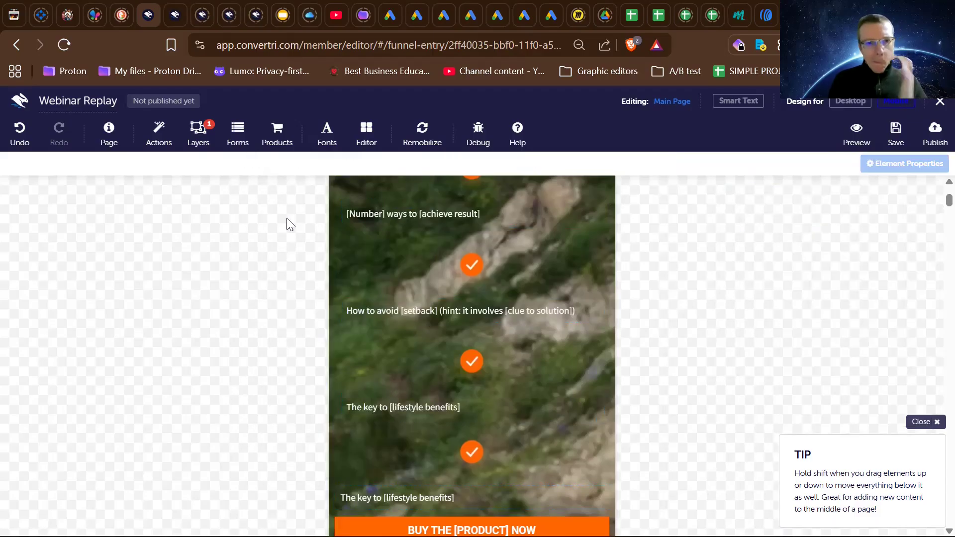
# - Center the text inside the first bullet element, "[Number] ways to [achieve result]"
pyautogui.click(355, 217)
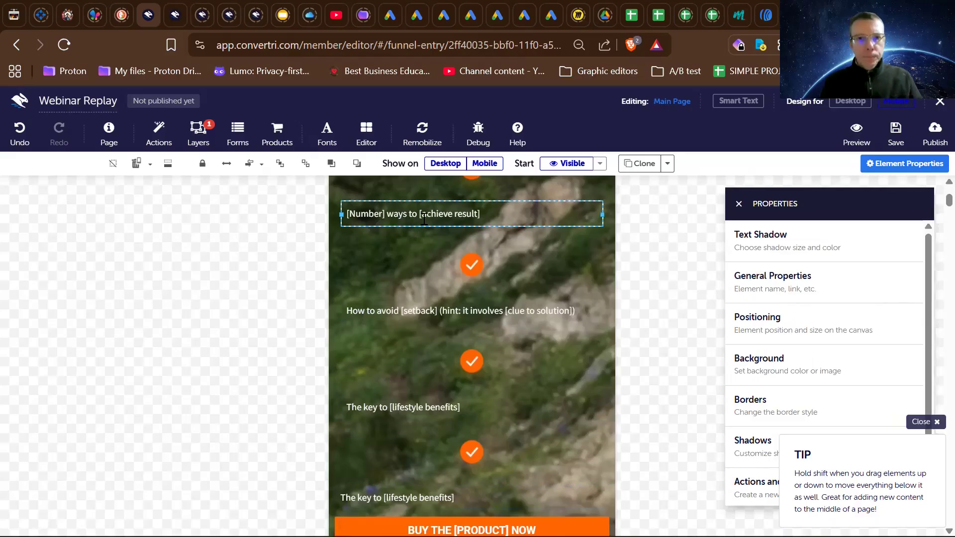
pyautogui.moveTo(484, 215); pyautogui.dragTo(344, 214)
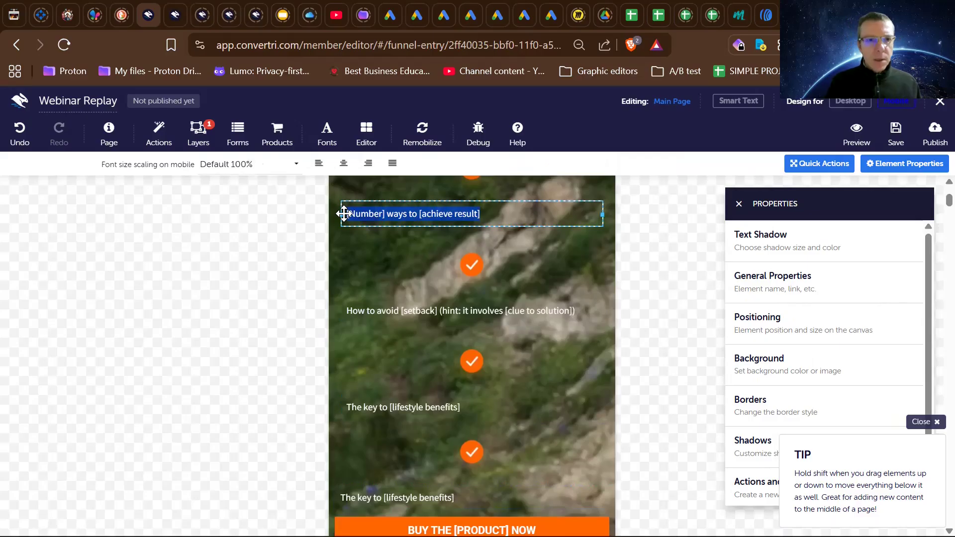
pyautogui.scroll(2, 345, 192)
pyautogui.press('Escape')
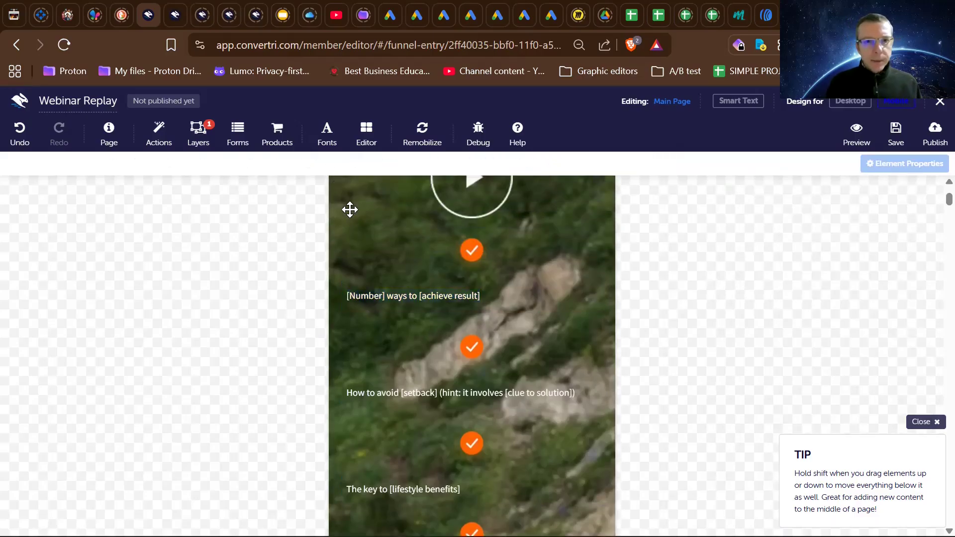
pyautogui.doubleClick(373, 296)
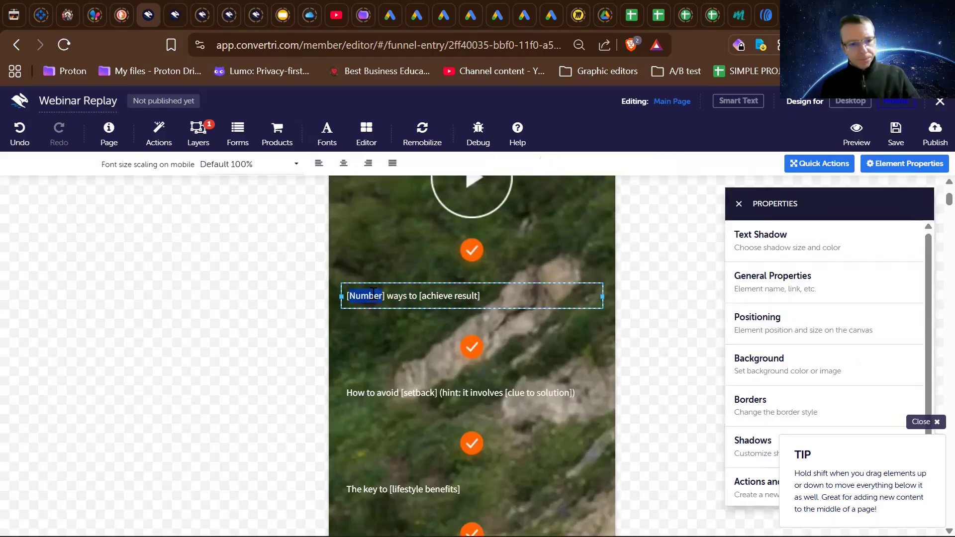
pyautogui.hotkey('ctrl', 'a')
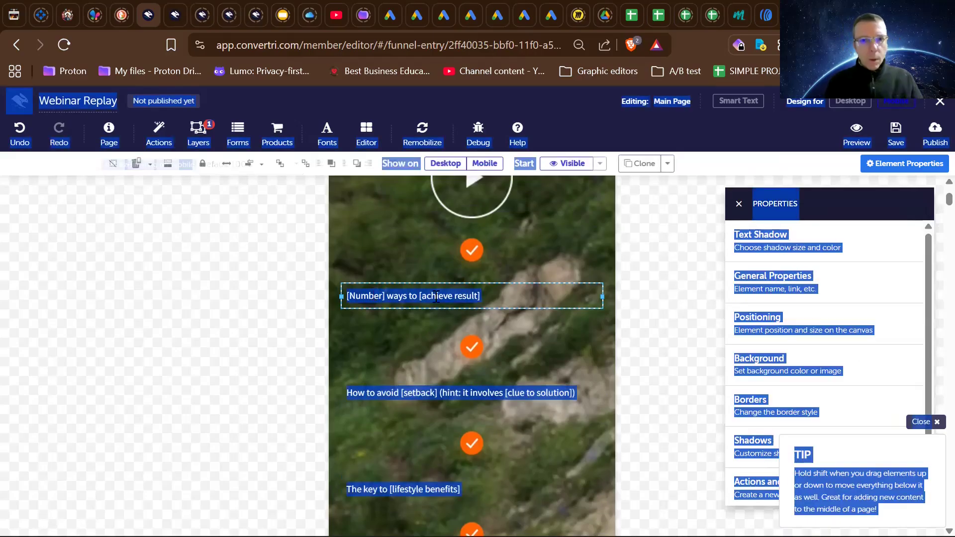
pyautogui.moveTo(487, 295); pyautogui.dragTo(365, 391)
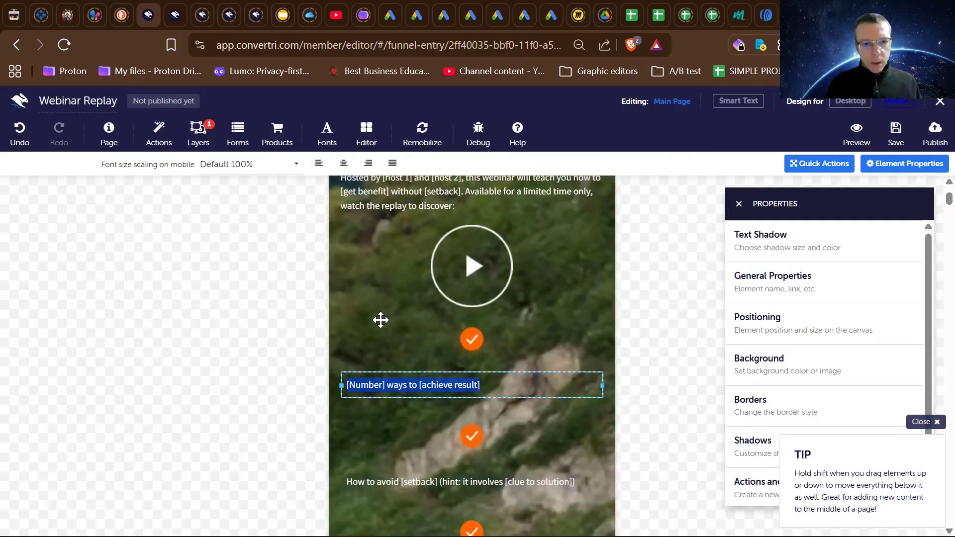
pyautogui.click(344, 163)
# - Select the three remaining bullet text elements together, from "How to avoid [setback]" to the last "The key to [lifestyle benefits]"
pyautogui.scroll(-2, 362, 404)
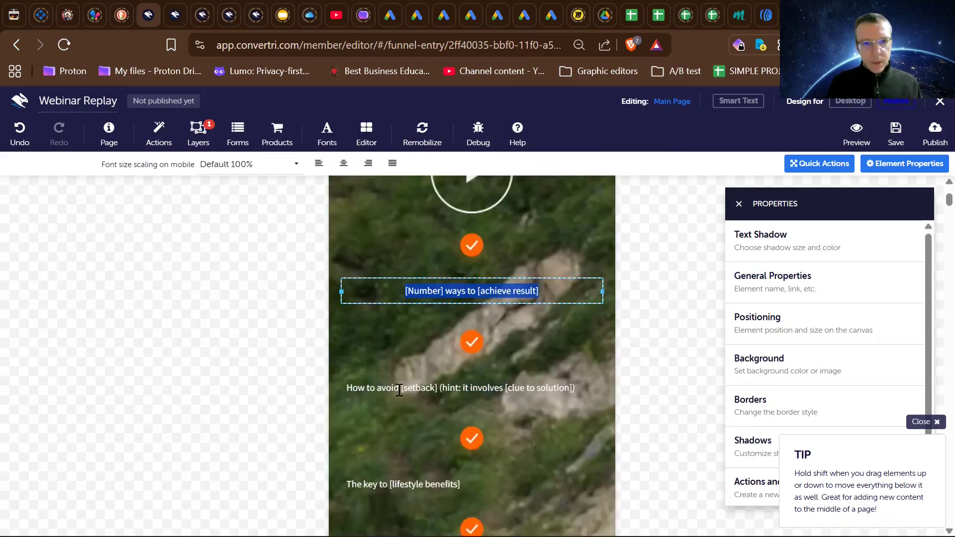
pyautogui.click(399, 390)
pyautogui.moveTo(399, 390); pyautogui.dragTo(400, 484)
pyautogui.scroll(-2, 400, 483)
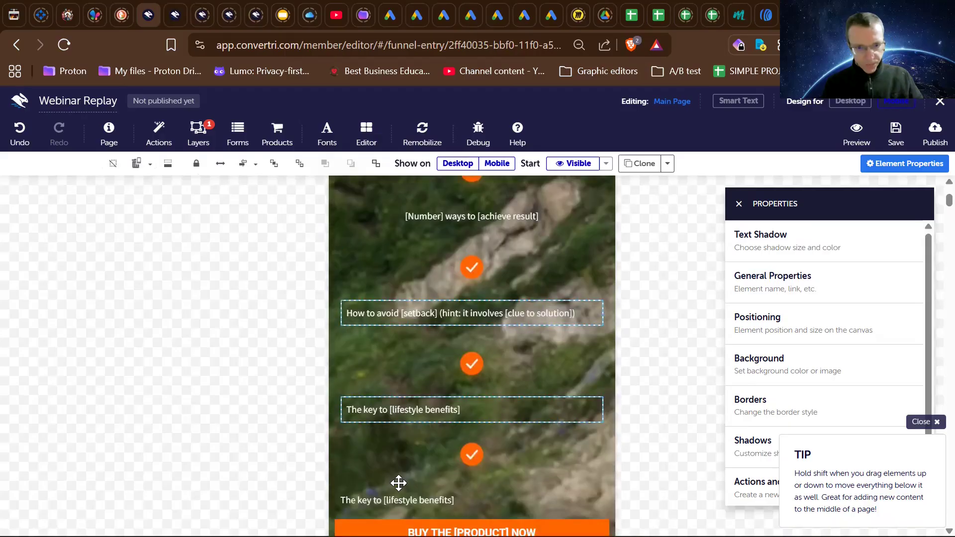
pyautogui.keyDown('shift'); pyautogui.click(398, 485); pyautogui.keyUp('shift')
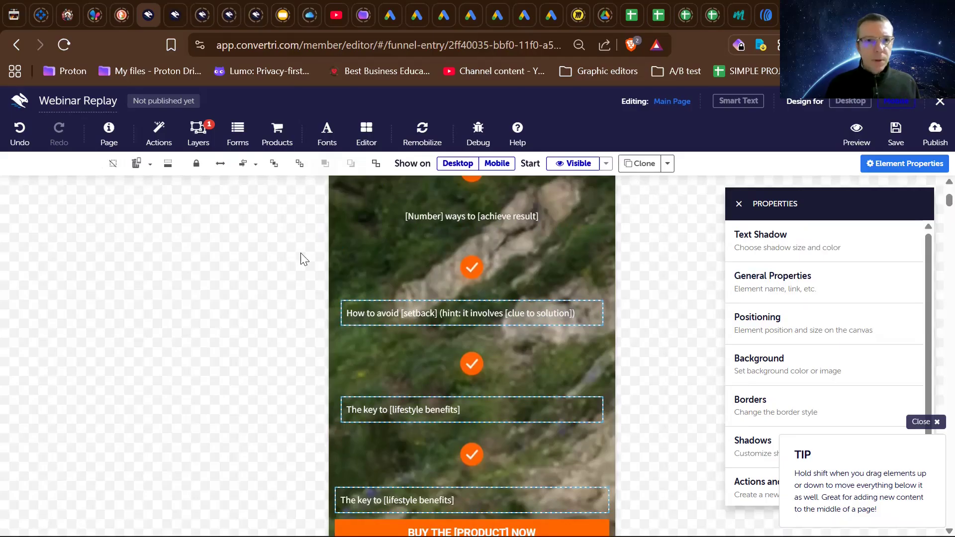
pyautogui.scroll(-2, 299, 265)
pyautogui.scroll(1, 299, 264)
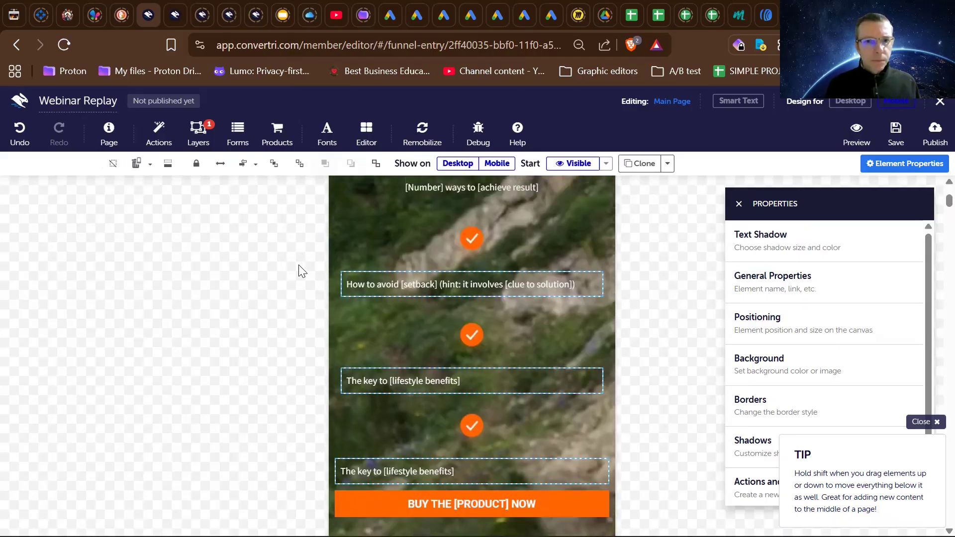
pyautogui.scroll(1, 299, 265)
pyautogui.scroll(-1, 298, 264)
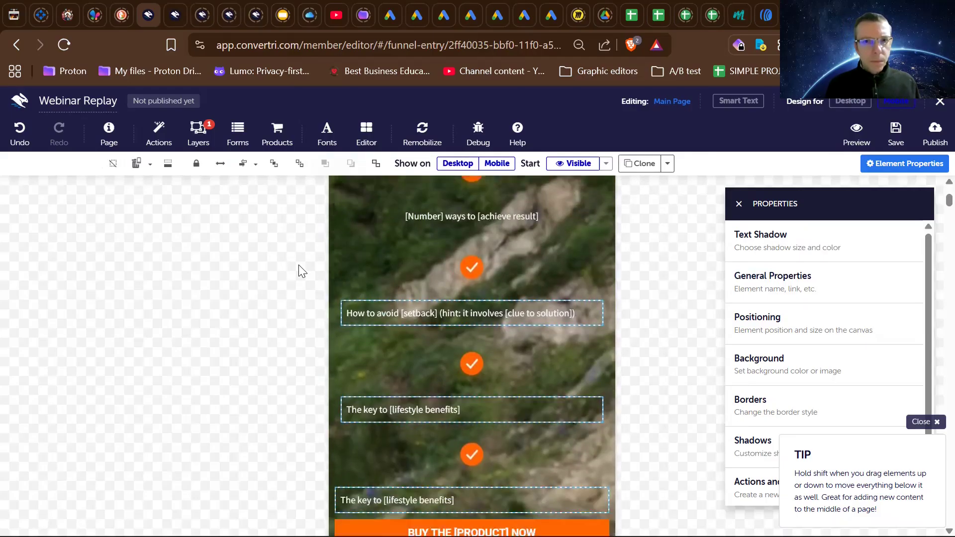
pyautogui.scroll(1, 298, 265)
# - Center the text inside the second bullet element, "How to avoid [setback] (hint: it involves [clue to solution])"
pyautogui.click(463, 349)
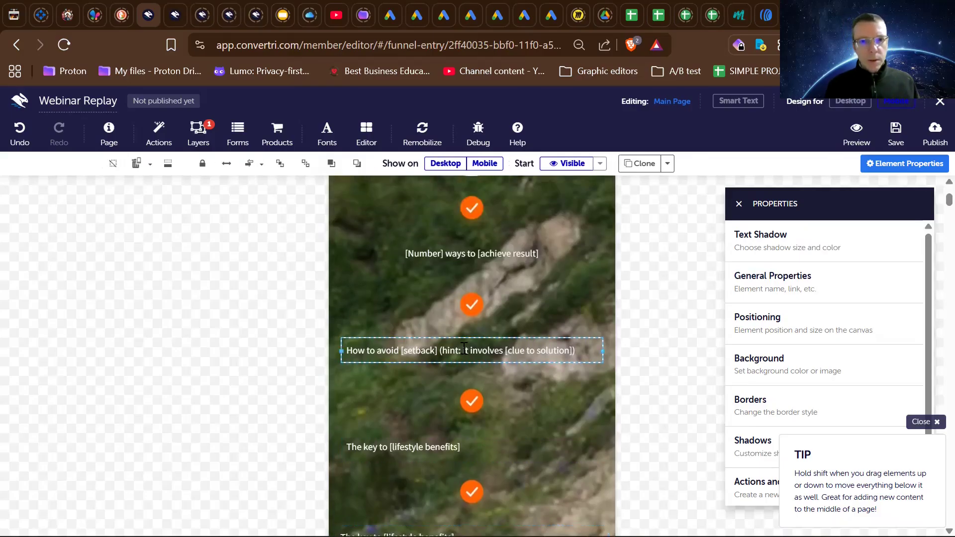
pyautogui.scroll(2, 464, 348)
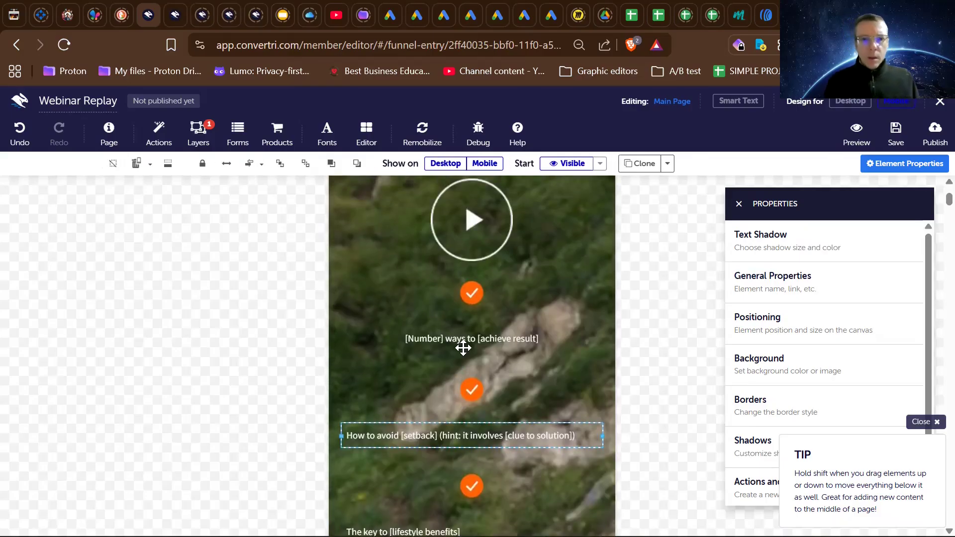
pyautogui.scroll(-6, 463, 348)
pyautogui.scroll(7, 464, 348)
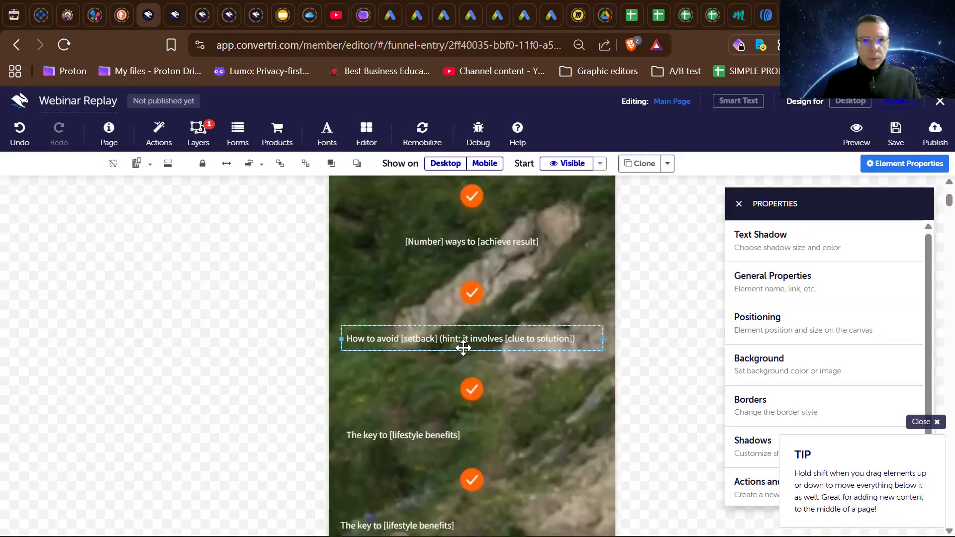
pyautogui.scroll(-2, 463, 348)
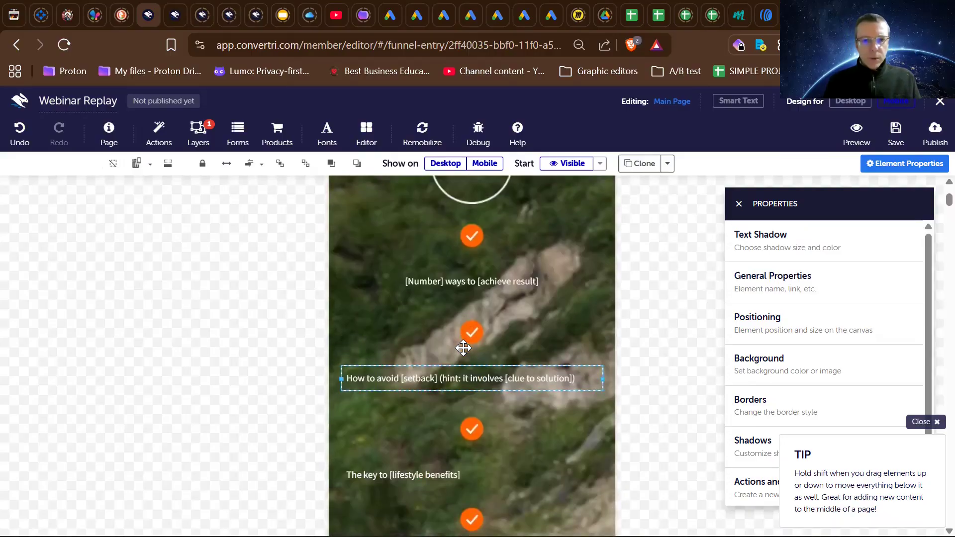
pyautogui.scroll(-1, 463, 348)
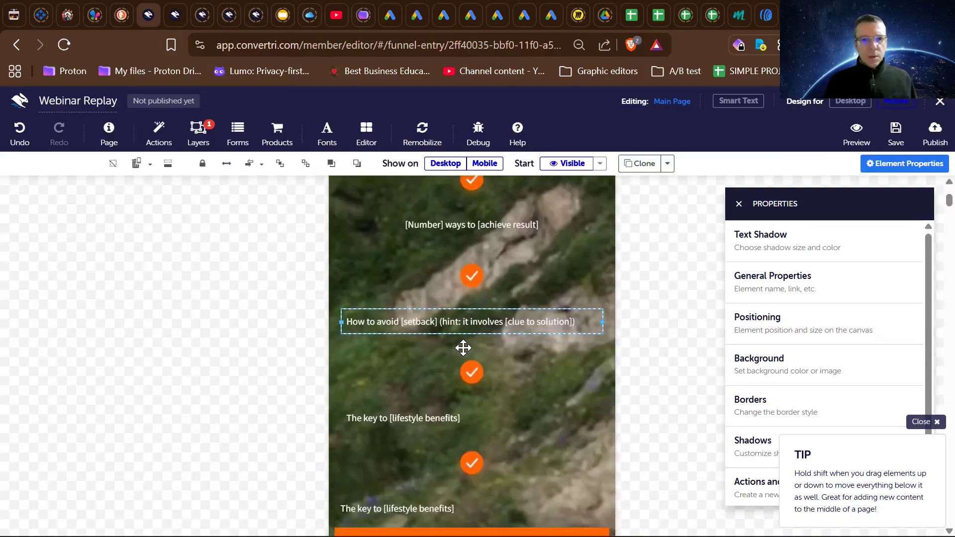
pyautogui.click(459, 234)
pyautogui.doubleClick(468, 321)
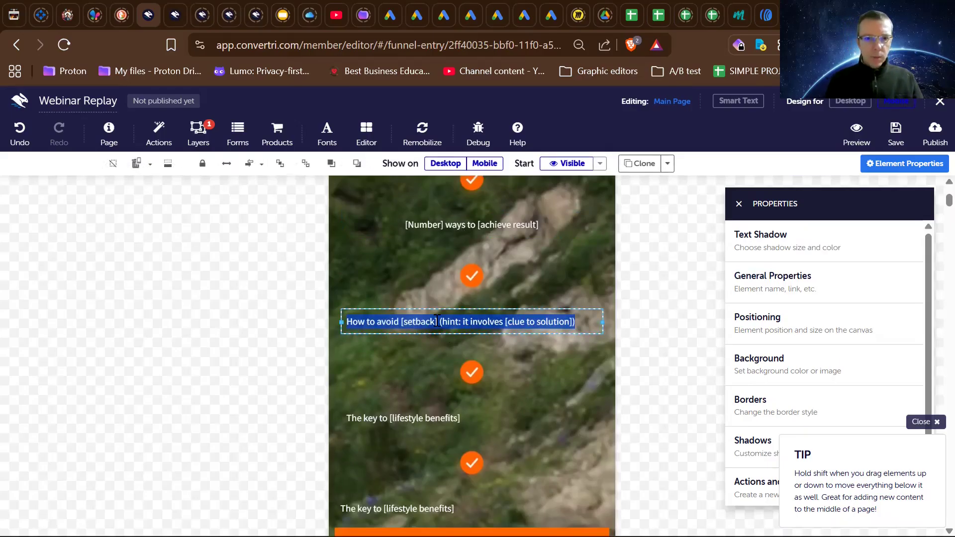
pyautogui.click(435, 315)
pyautogui.hotkey('ctrl', 'a')
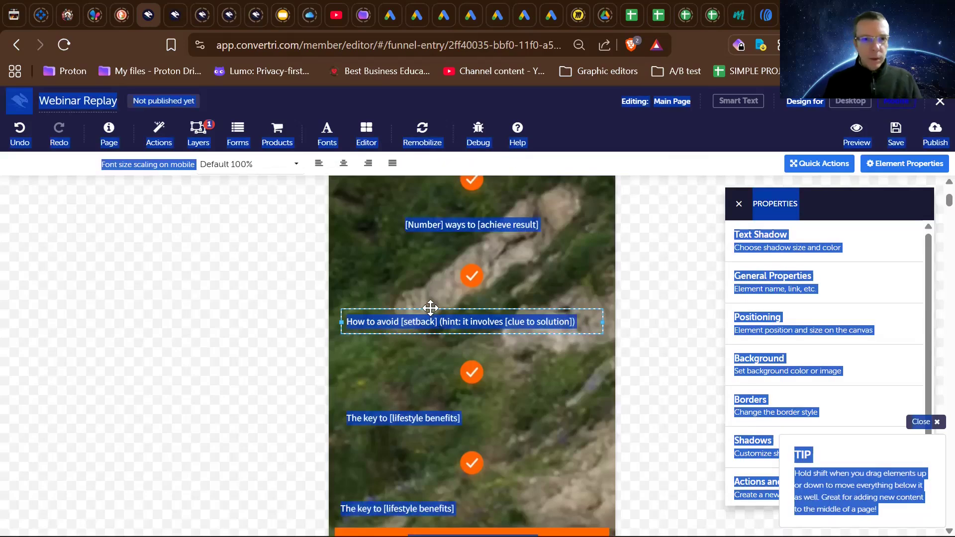
pyautogui.click(430, 309)
pyautogui.doubleClick(477, 325)
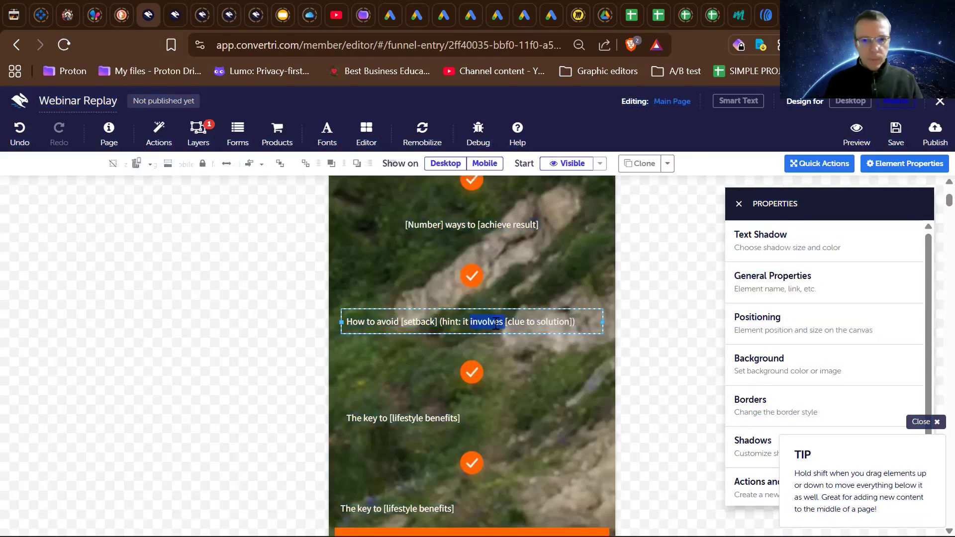
pyautogui.moveTo(575, 316); pyautogui.dragTo(347, 316)
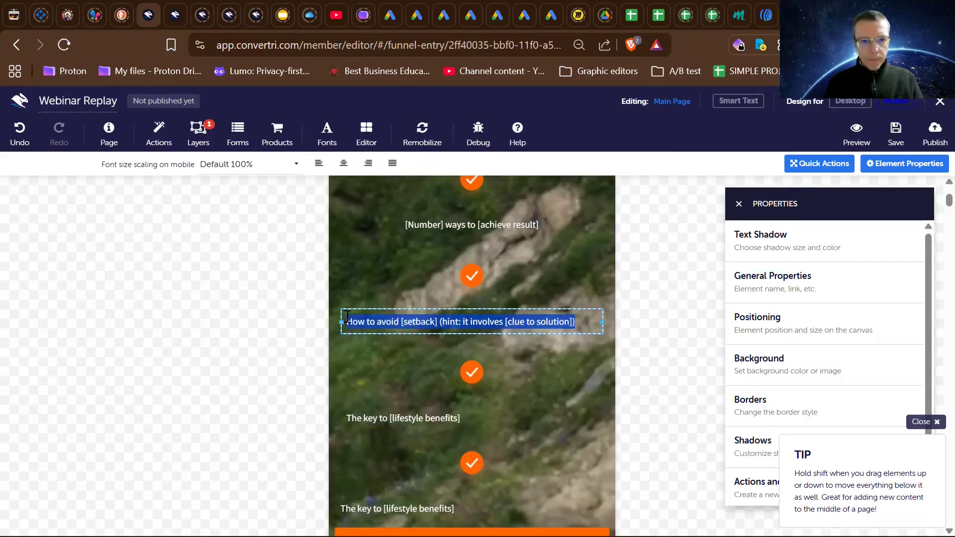
pyautogui.click(343, 164)
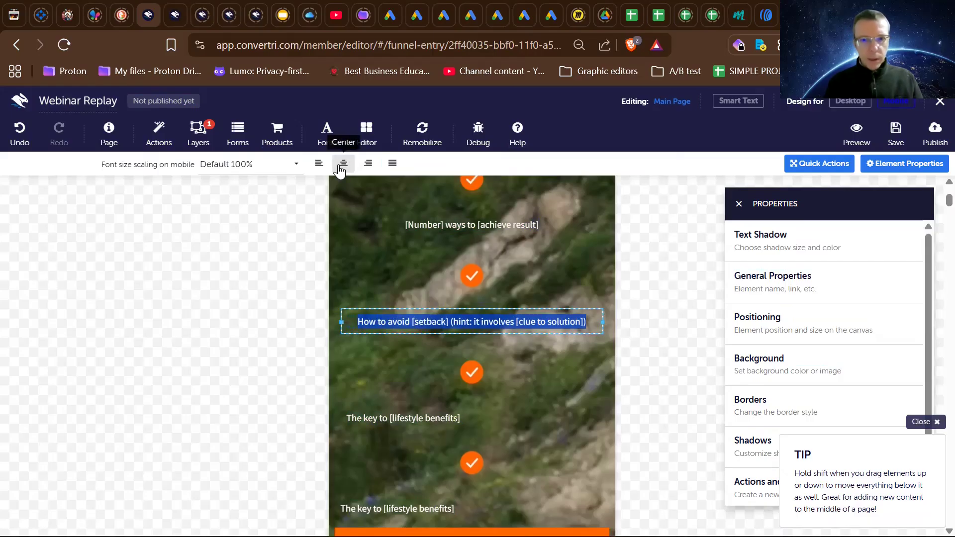
# - Undo the text centering on the first two bullet elements
pyautogui.scroll(3, 375, 282)
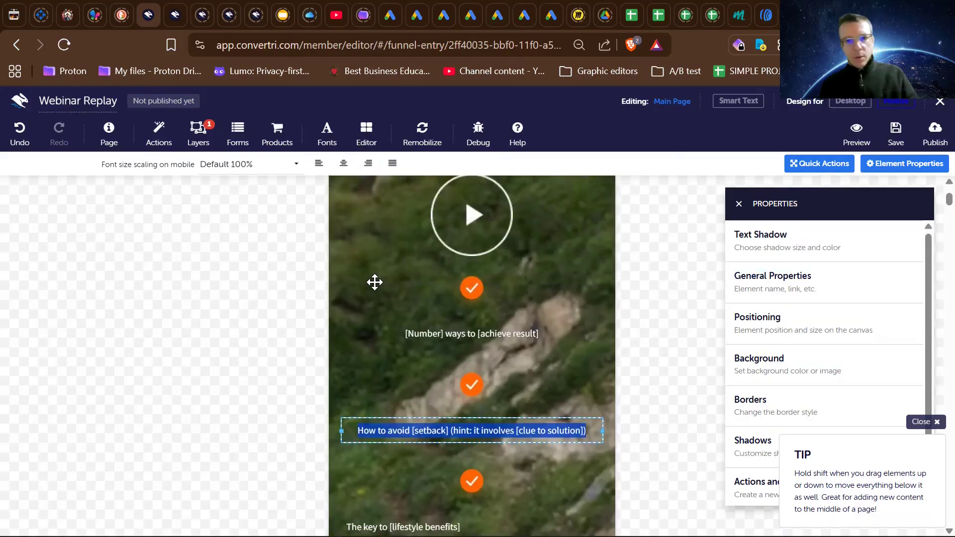
pyautogui.click(374, 282)
pyautogui.hotkey('ctrl', 'z')
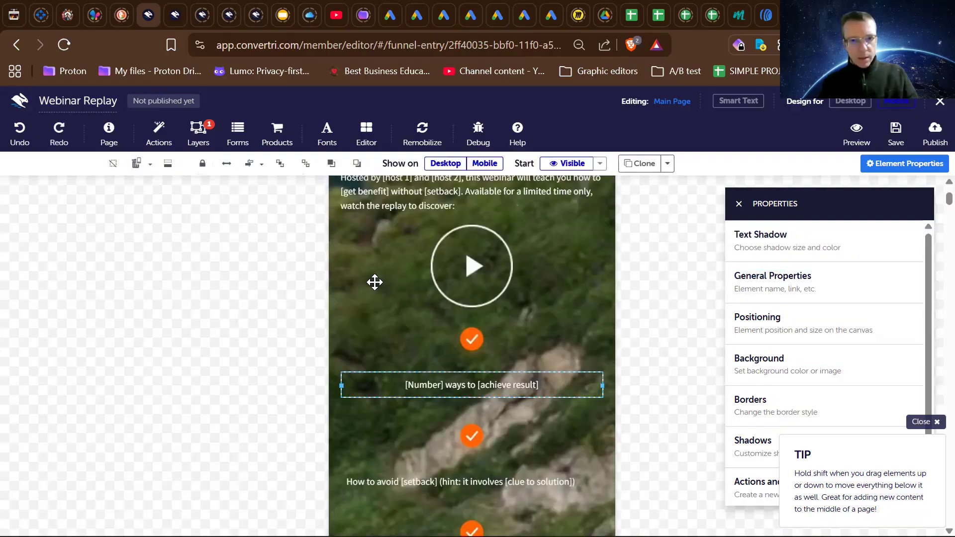
pyautogui.hotkey('ctrl', 'z')
pyautogui.scroll(2, 374, 282)
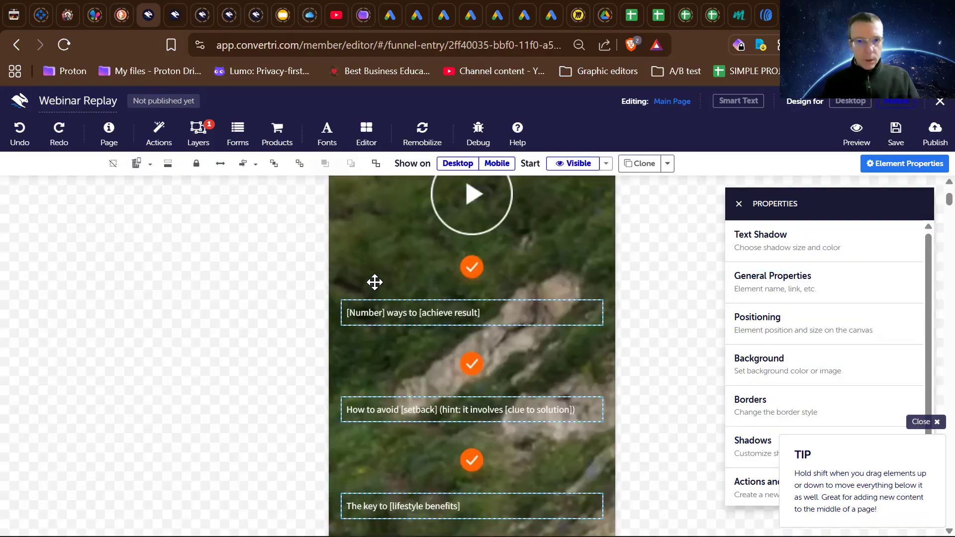
# - Select the four mobile bullet texts together and shift them right to leave room for the checkmarks beside them
pyautogui.click(469, 278)
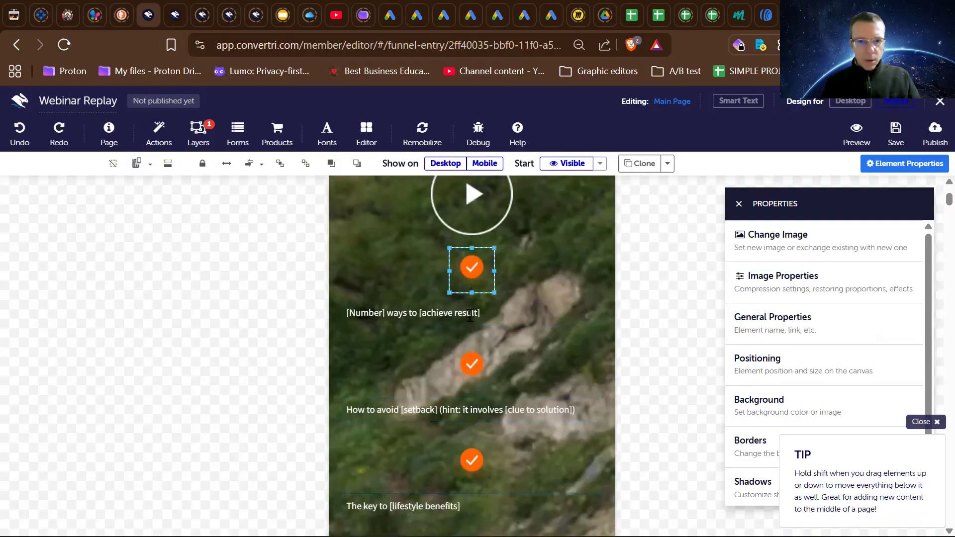
pyautogui.click(455, 319)
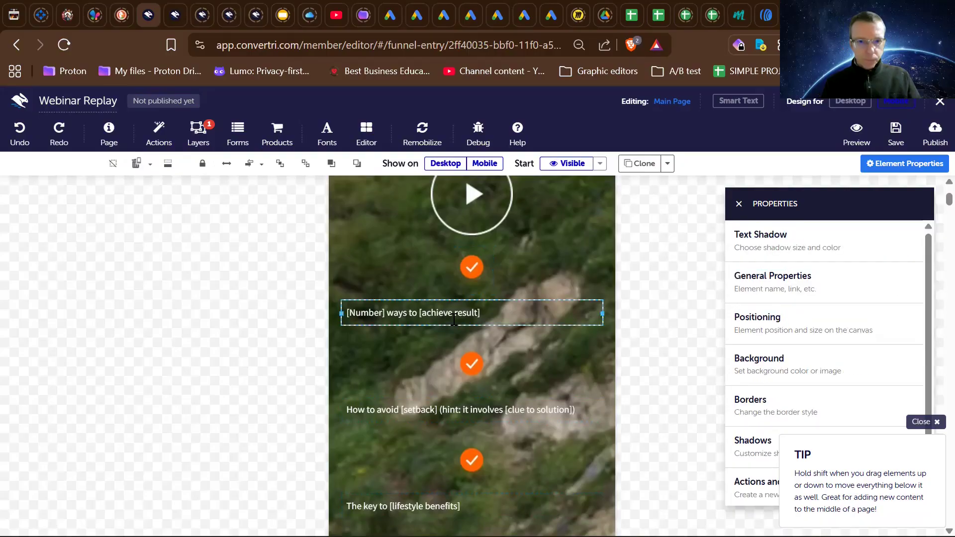
pyautogui.keyDown('shift'); pyautogui.click(433, 406); pyautogui.keyUp('shift')
pyautogui.keyDown('shift'); pyautogui.click(410, 492); pyautogui.keyUp('shift')
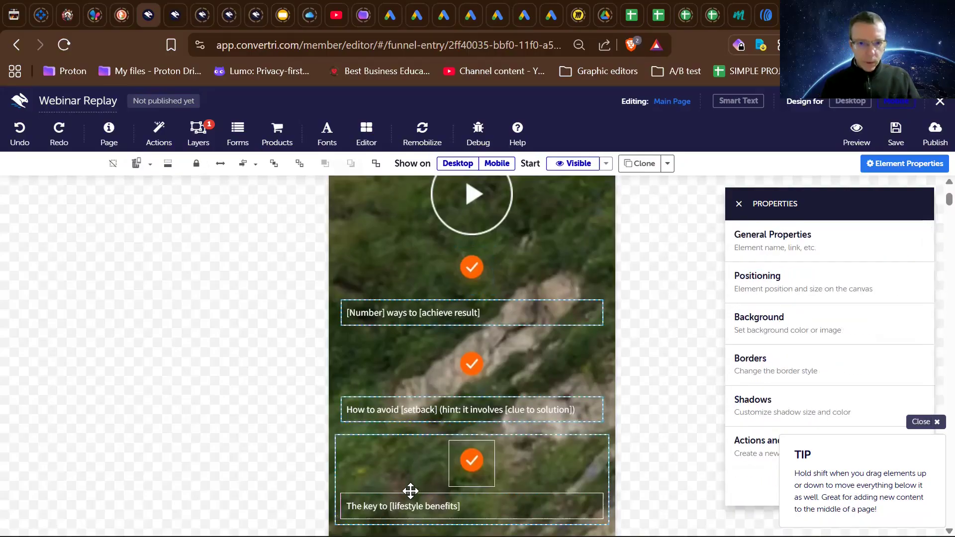
pyautogui.scroll(-2, 409, 493)
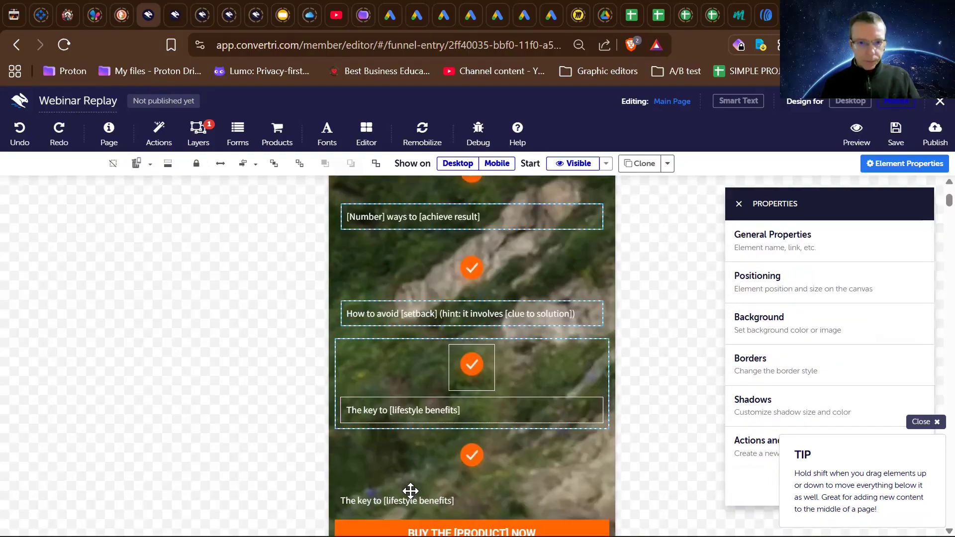
pyautogui.keyDown('shift'); pyautogui.click(394, 415); pyautogui.keyUp('shift')
pyautogui.keyDown('shift'); pyautogui.click(361, 321); pyautogui.keyUp('shift')
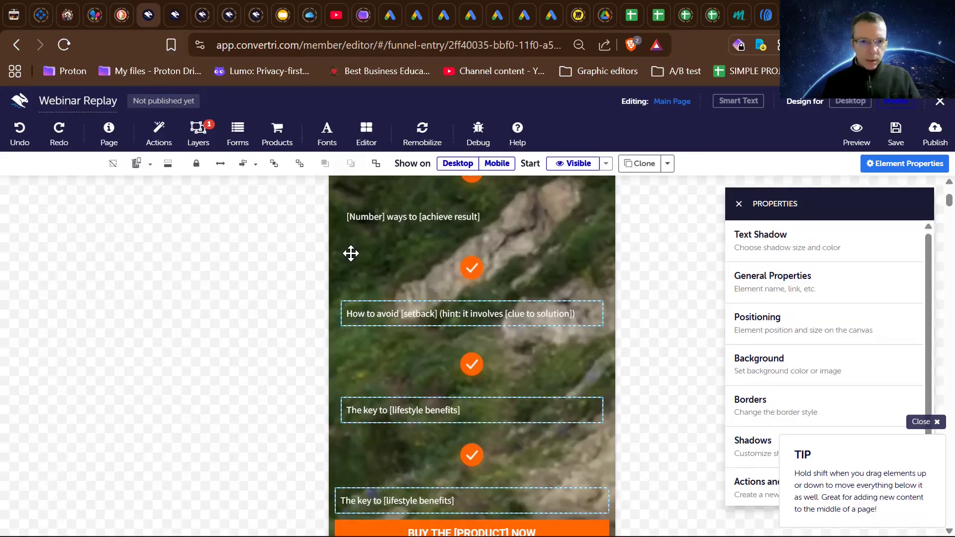
pyautogui.keyDown('shift'); pyautogui.click(352, 216); pyautogui.keyUp('shift')
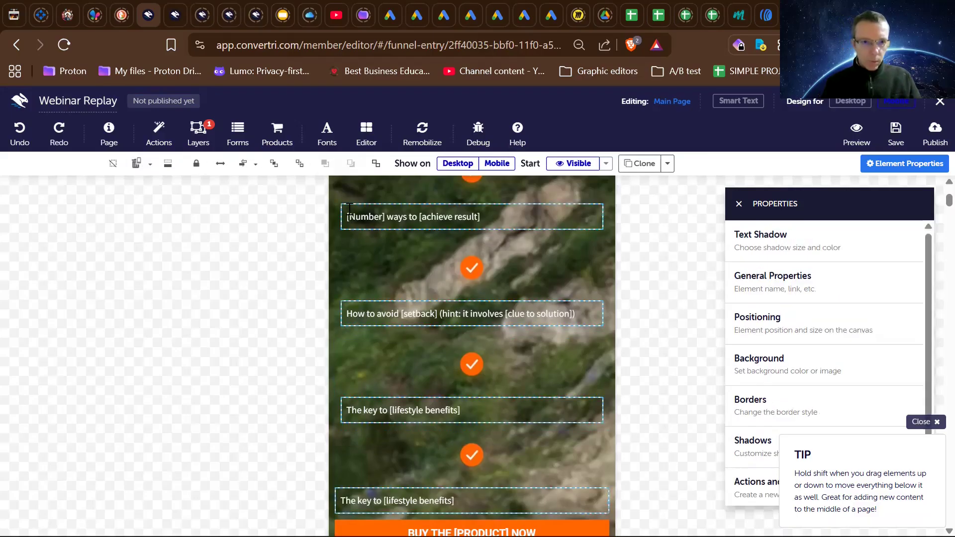
pyautogui.moveTo(348, 207); pyautogui.dragTo(376, 209)
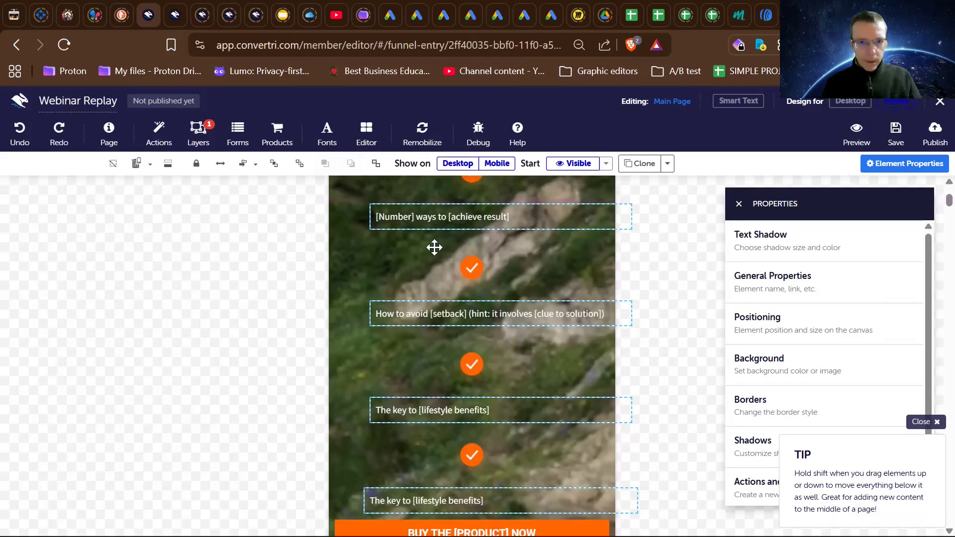
# - Select the four orange checkmark icons together and move them directly left of their bullet texts, level with each line
pyautogui.scroll(-1, 433, 247)
pyautogui.scroll(2, 441, 247)
pyautogui.click(469, 228)
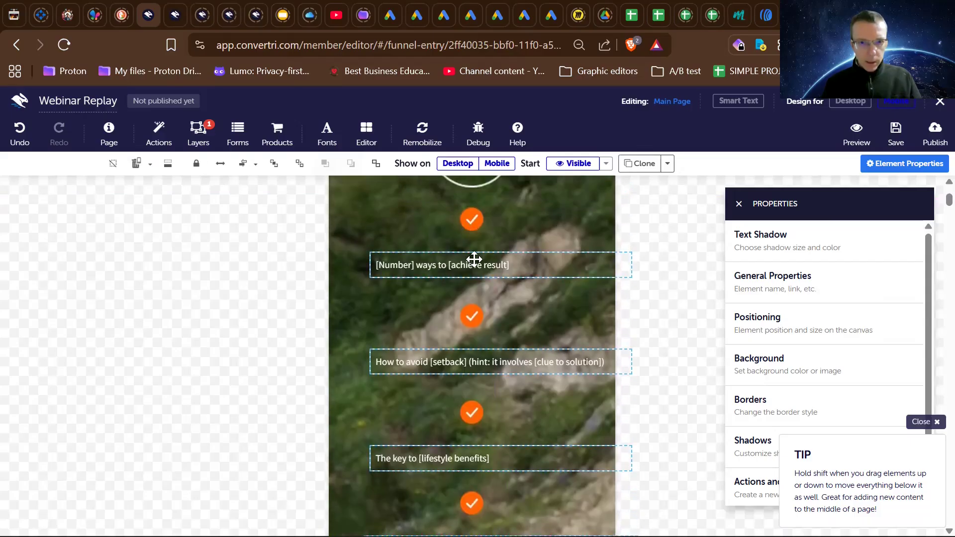
pyautogui.keyDown('ctrl'); pyautogui.click(470, 312); pyautogui.keyUp('ctrl')
pyautogui.keyDown('ctrl'); pyautogui.click(472, 412); pyautogui.keyUp('ctrl')
pyautogui.keyDown('ctrl'); pyautogui.click(472, 504); pyautogui.keyUp('ctrl')
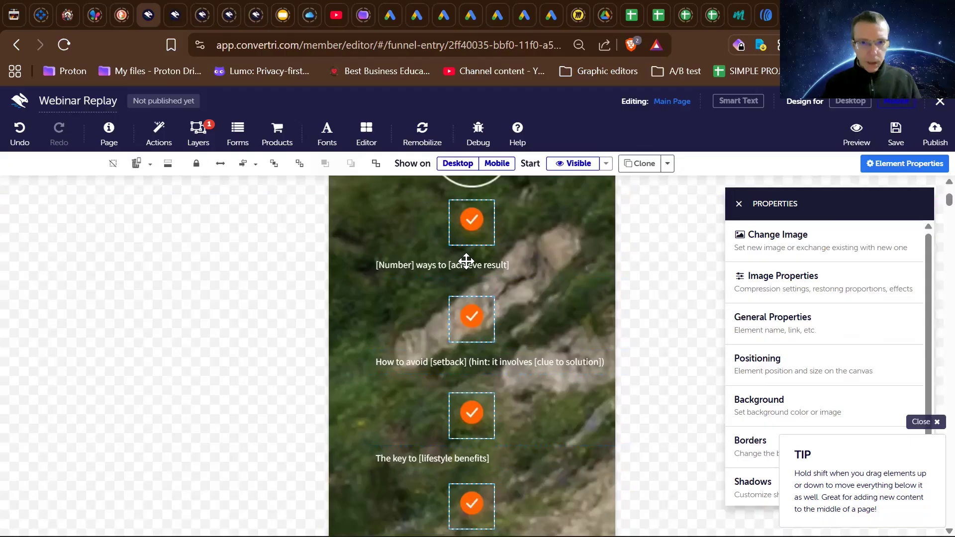
pyautogui.moveTo(469, 219); pyautogui.dragTo(351, 272)
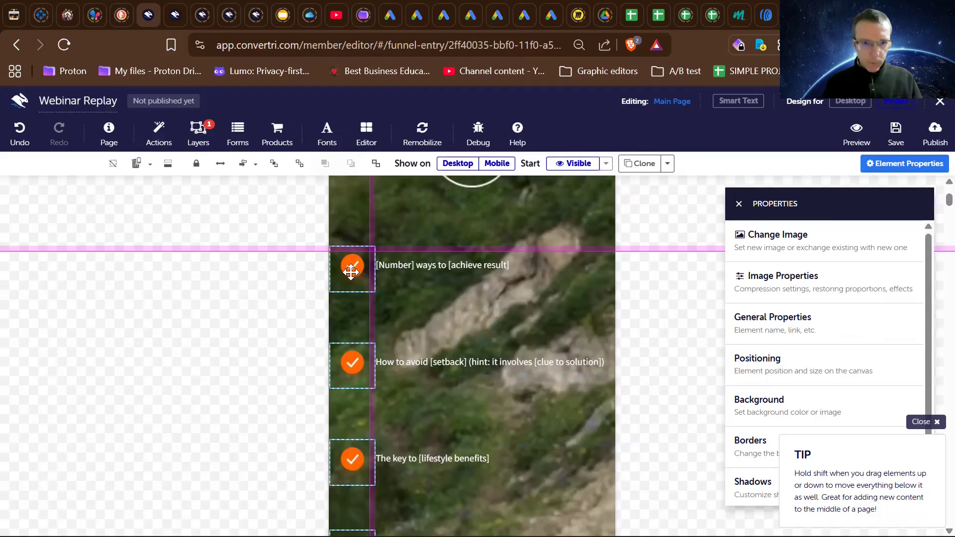
pyautogui.moveTo(352, 272); pyautogui.dragTo(351, 271)
pyautogui.click(301, 273)
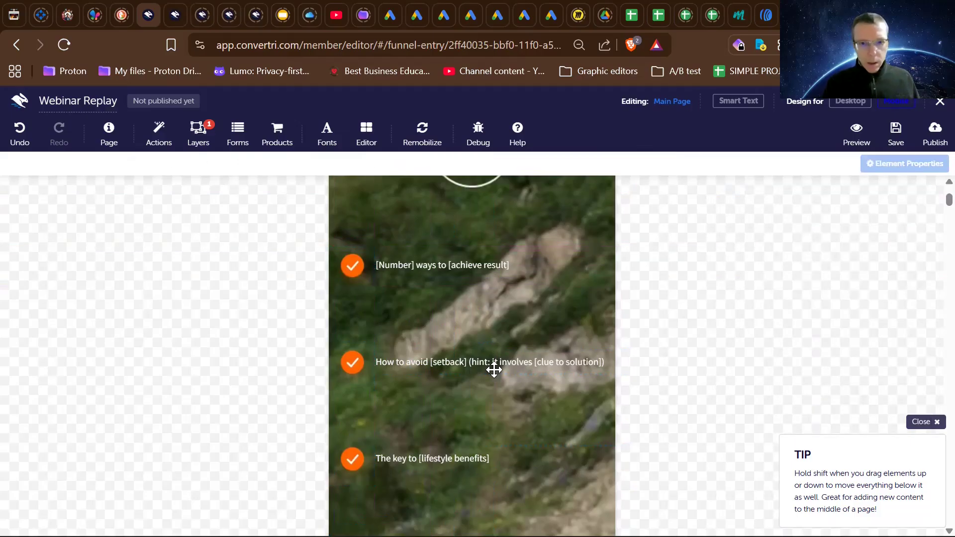
# - Move the "BUY THE [PRODUCT] NOW" button down to about x 11, y 1448, leaving a gap below the last bullet
pyautogui.scroll(-3, 494, 369)
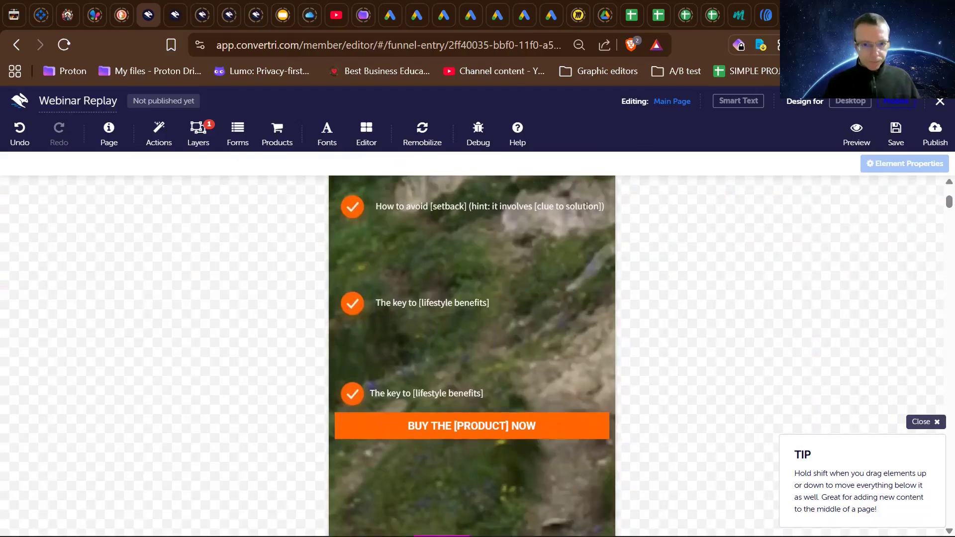
pyautogui.scroll(-1, 453, 436)
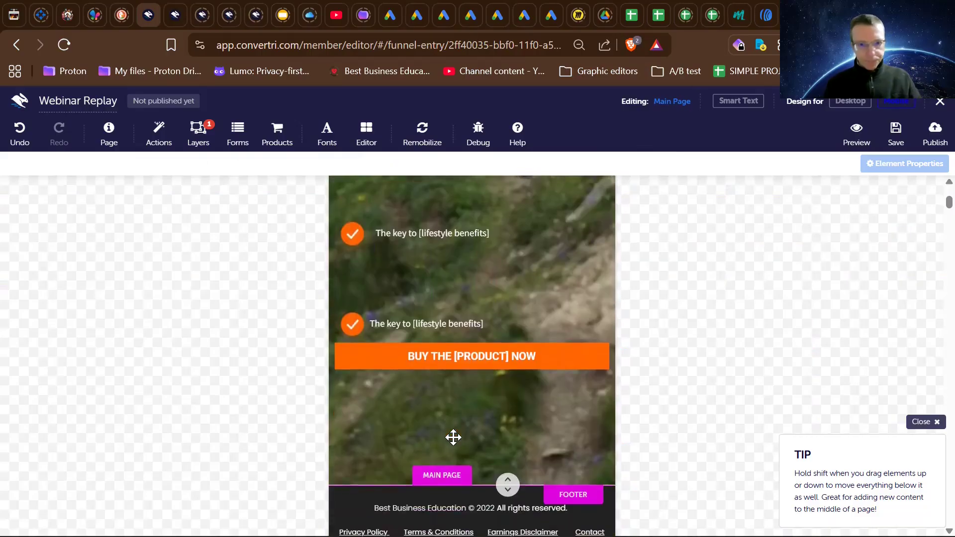
pyautogui.click(449, 369)
pyautogui.moveTo(450, 368); pyautogui.dragTo(450, 400)
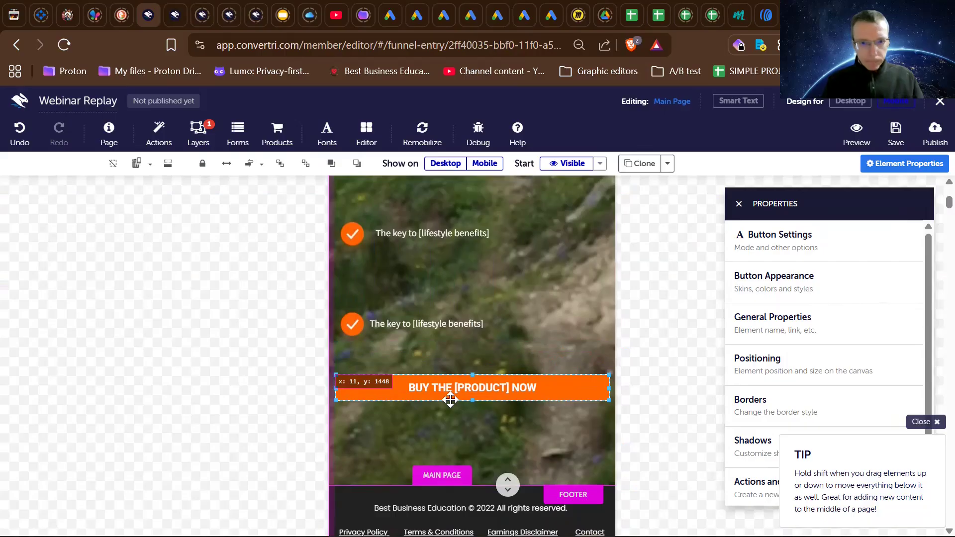
# - Examine the mobile layout from the headline and video to the bullets, checking the round play image and the video element
pyautogui.scroll(8, 450, 399)
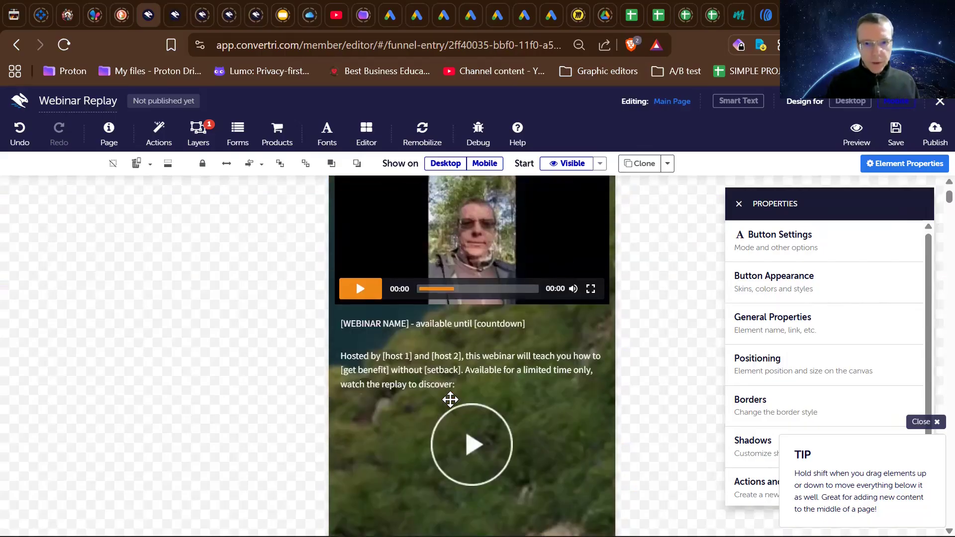
pyautogui.scroll(3, 450, 399)
pyautogui.scroll(-6, 450, 400)
pyautogui.scroll(5, 452, 401)
pyautogui.scroll(-2, 452, 400)
pyautogui.scroll(3, 450, 400)
pyautogui.scroll(-3, 451, 399)
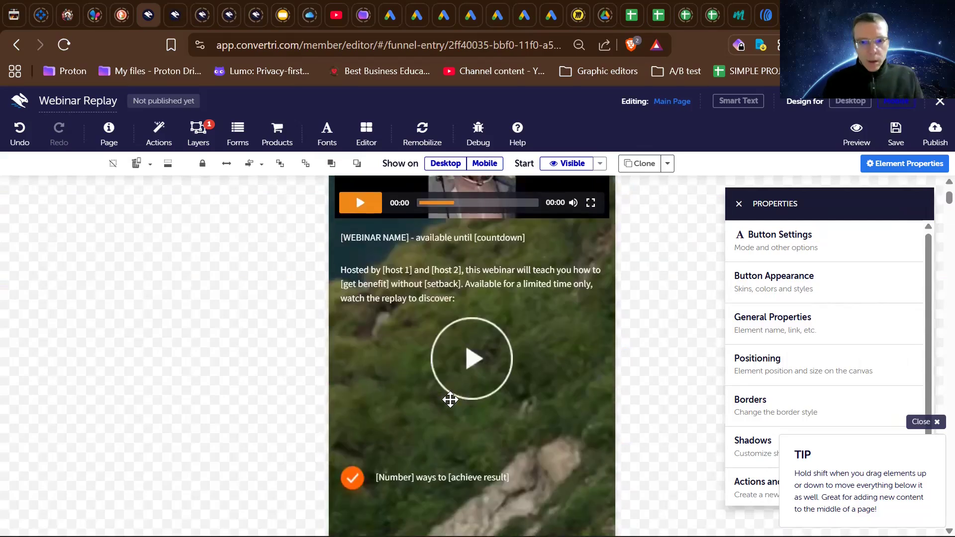
pyautogui.click(464, 356)
pyautogui.scroll(3, 464, 357)
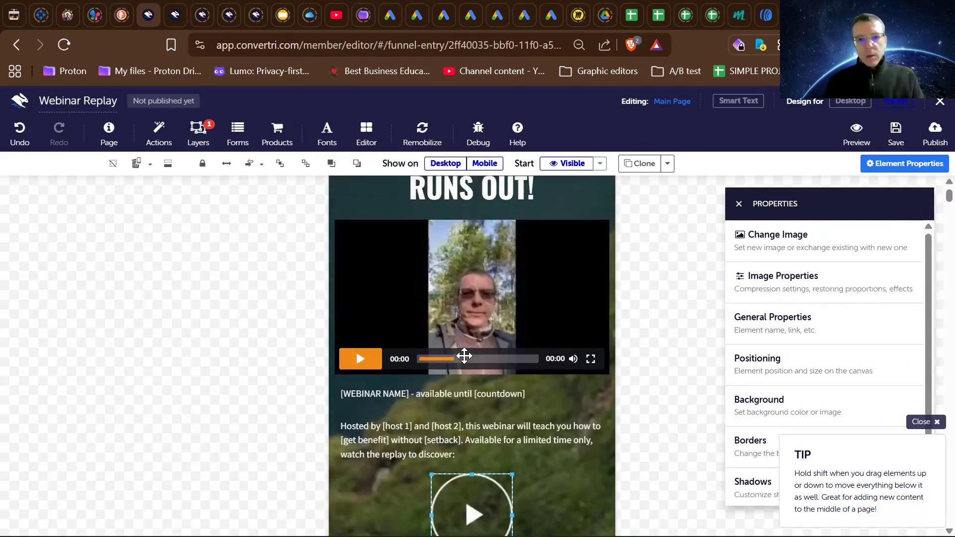
pyautogui.scroll(-5, 465, 362)
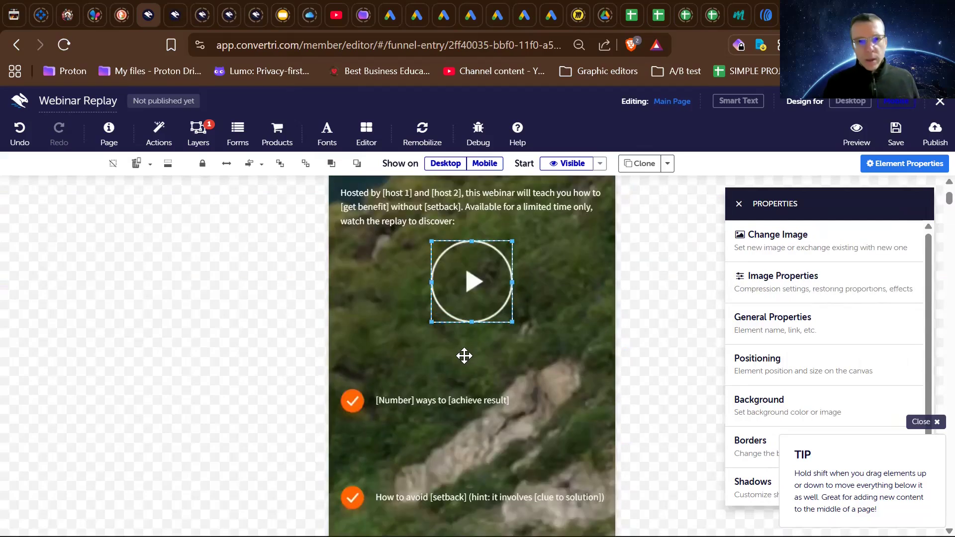
pyautogui.scroll(5, 465, 356)
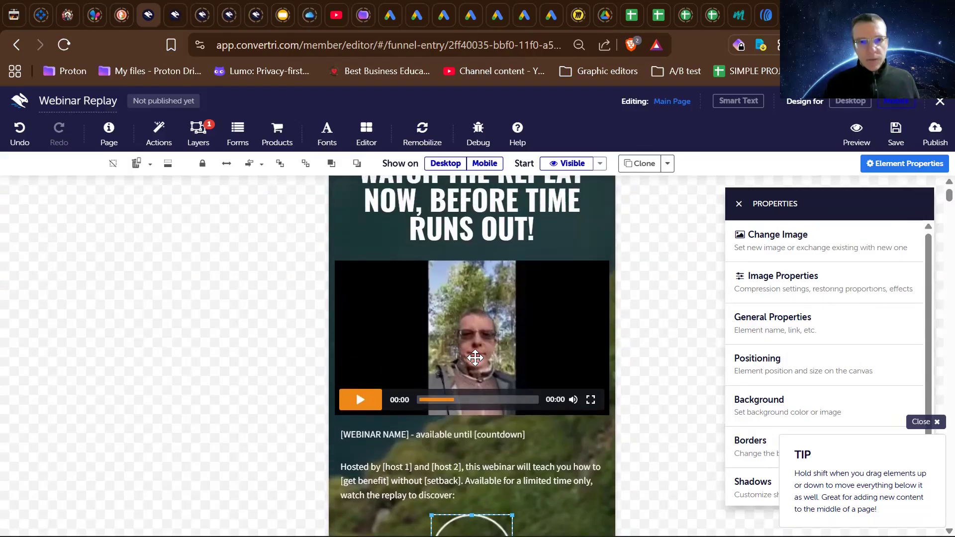
pyautogui.scroll(1, 475, 357)
pyautogui.scroll(-7, 474, 357)
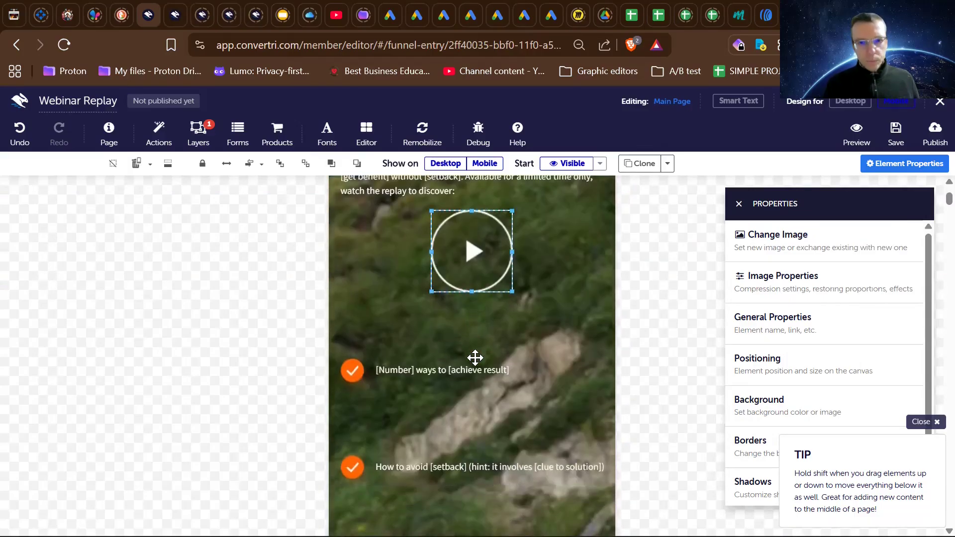
pyautogui.scroll(3, 475, 357)
pyautogui.scroll(3, 475, 357)
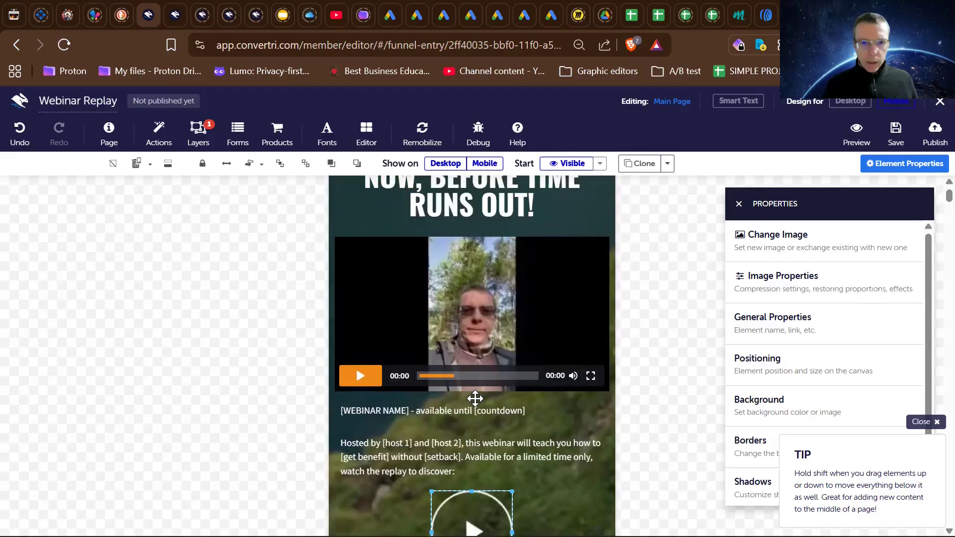
pyautogui.click(409, 267)
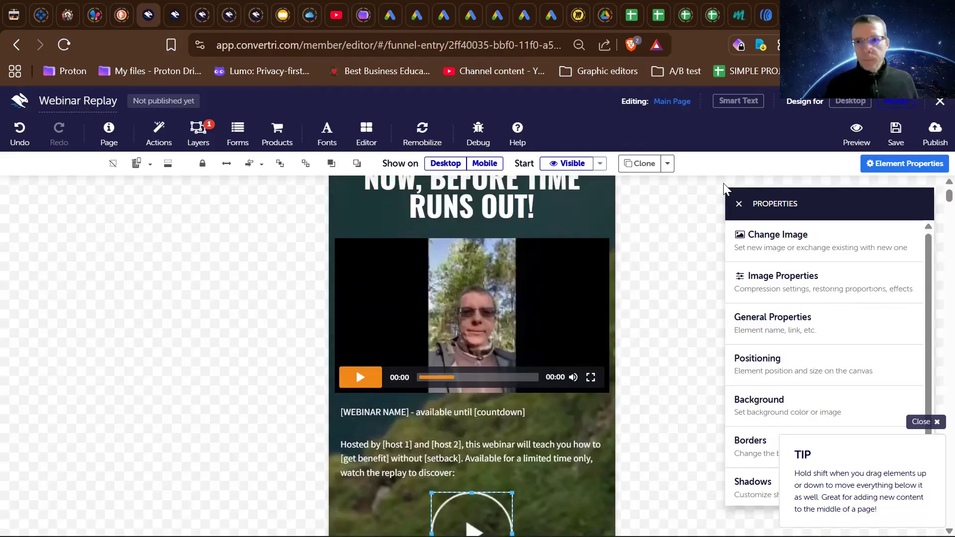
pyautogui.scroll(-3, 731, 181)
pyautogui.scroll(4, 667, 230)
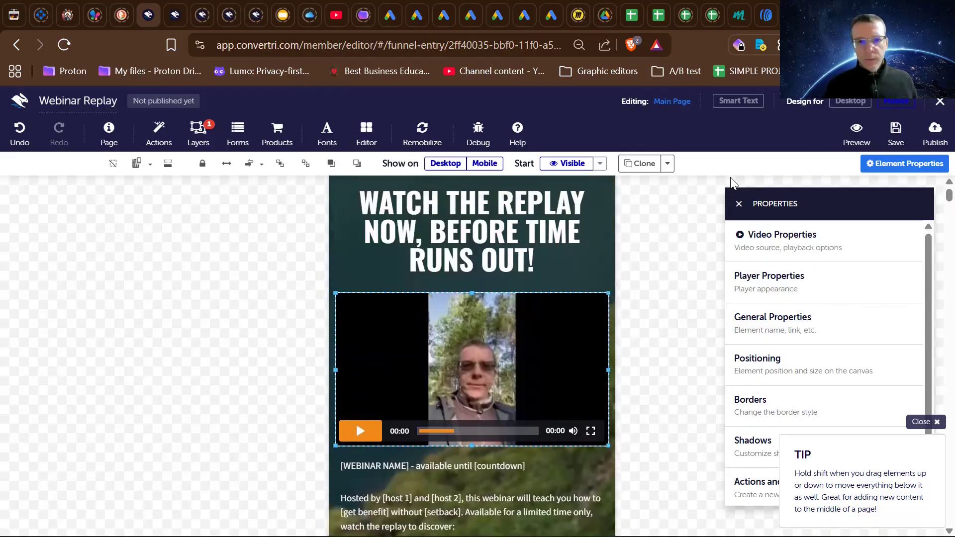
pyautogui.scroll(-2, 669, 235)
pyautogui.scroll(2, 669, 235)
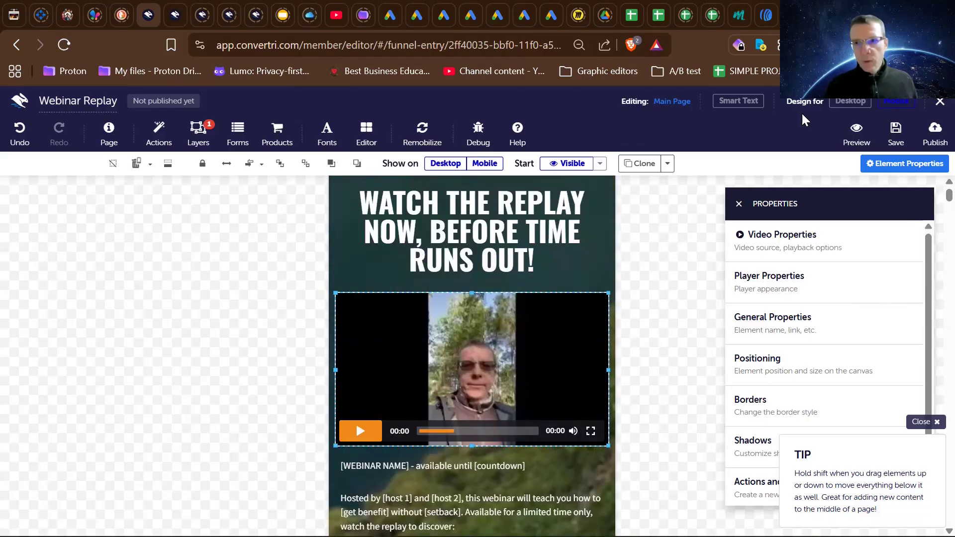
# - Switch to the desktop design and select the round play image over the mountain biker
pyautogui.click(840, 104)
pyautogui.scroll(-6, 520, 330)
pyautogui.scroll(1, 519, 330)
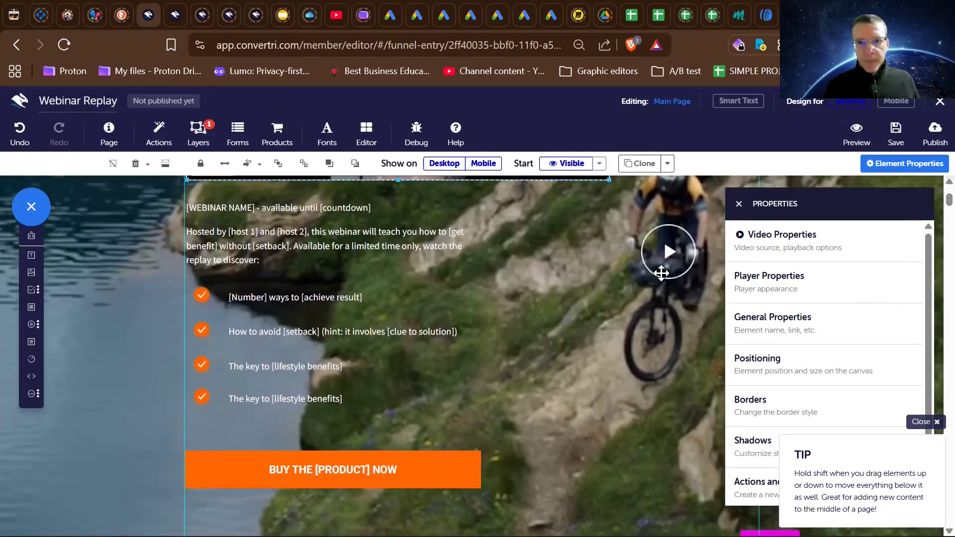
pyautogui.click(674, 252)
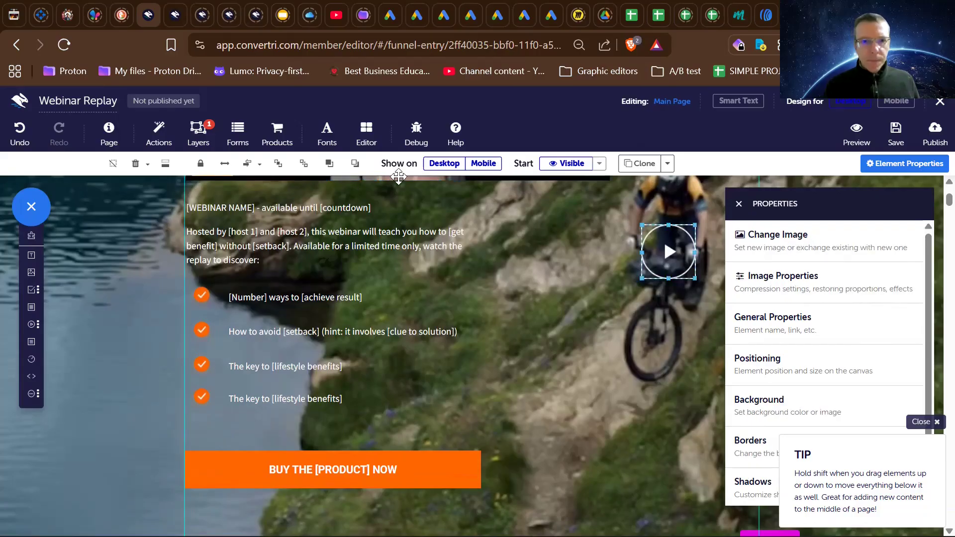
# - Examine the desktop layout of the headline, video, webinar description and round play image
pyautogui.scroll(1, 491, 296)
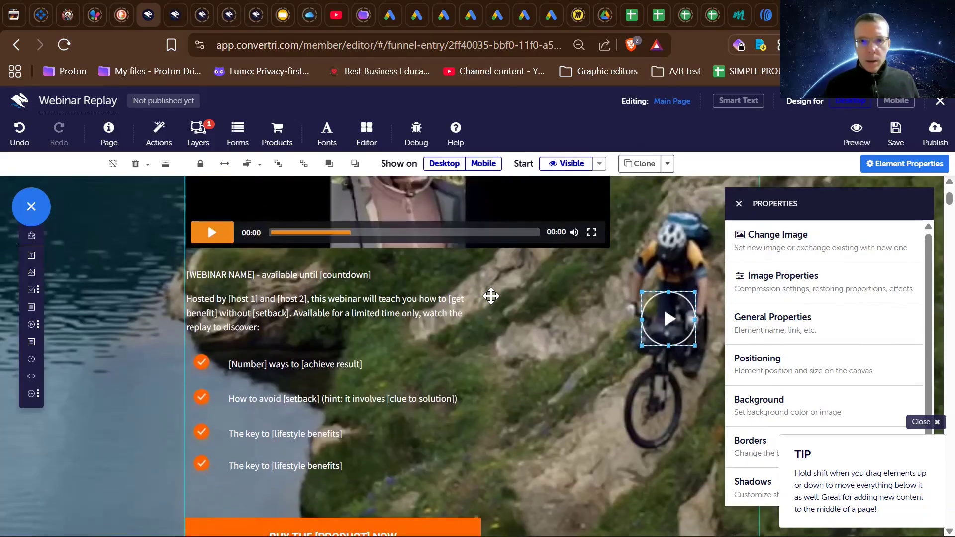
pyautogui.scroll(3, 430, 270)
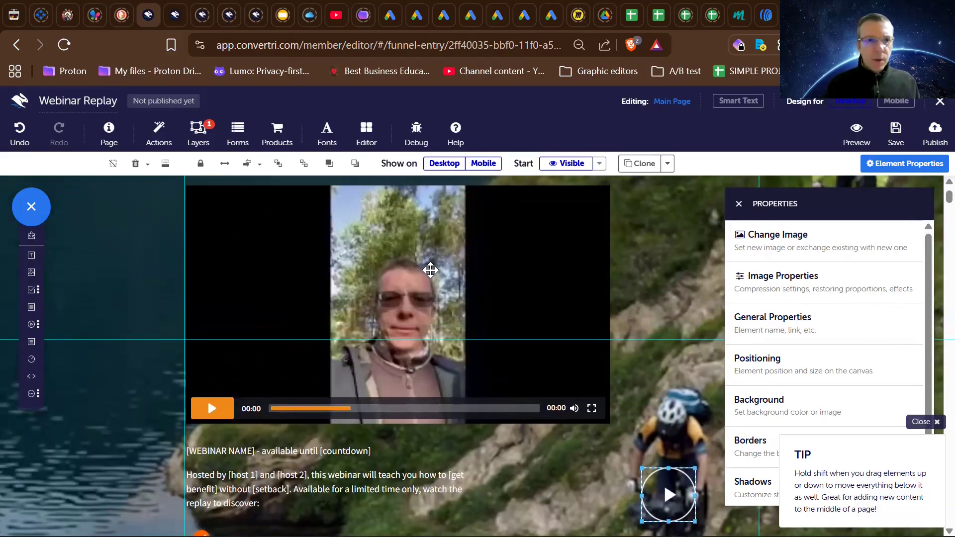
pyautogui.scroll(-2, 273, 285)
pyautogui.scroll(3, 275, 288)
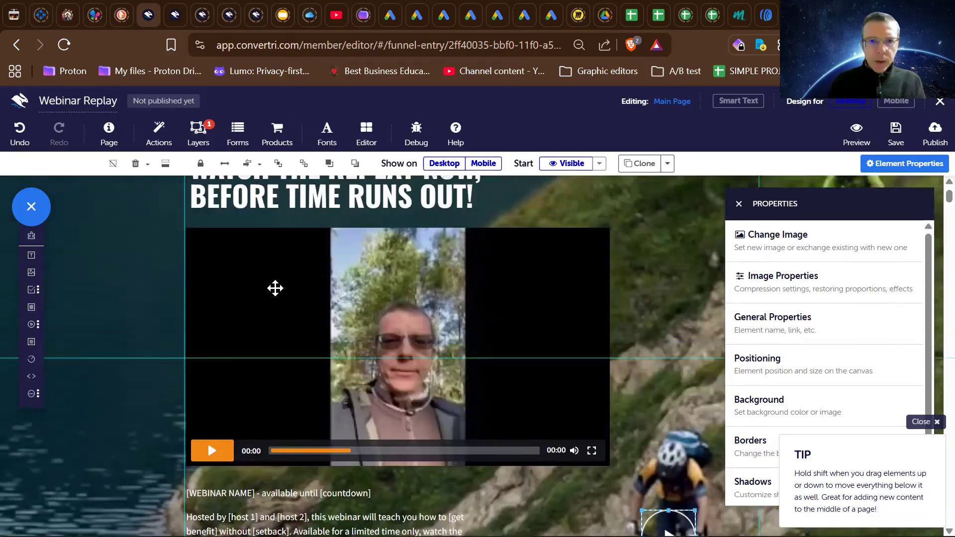
pyautogui.scroll(-1, 275, 288)
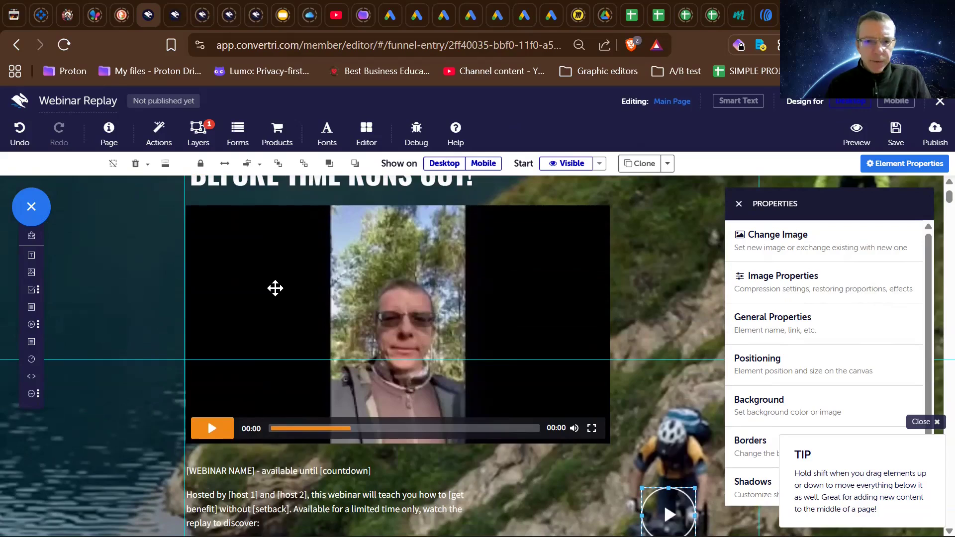
pyautogui.scroll(-2, 275, 288)
pyautogui.scroll(3, 275, 288)
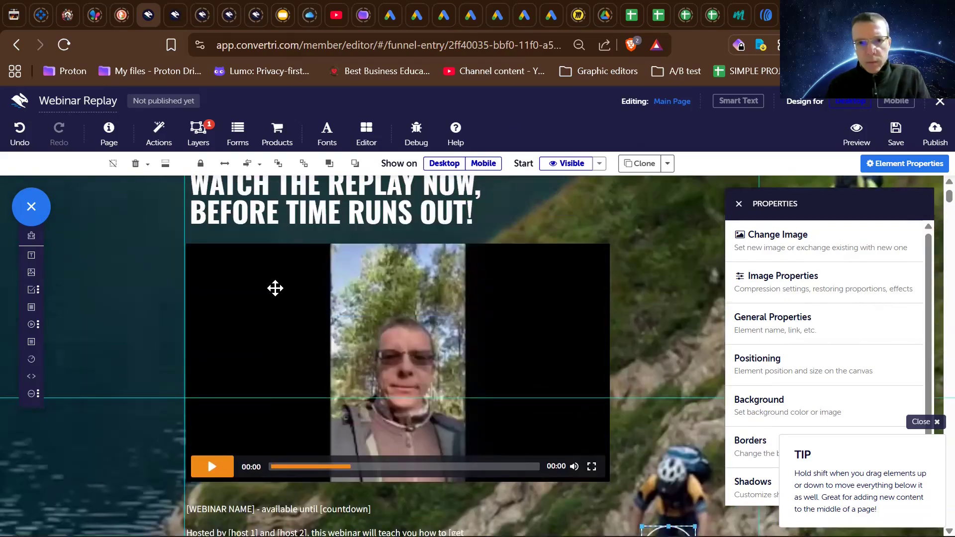
pyautogui.scroll(-4, 315, 394)
pyautogui.scroll(4, 317, 395)
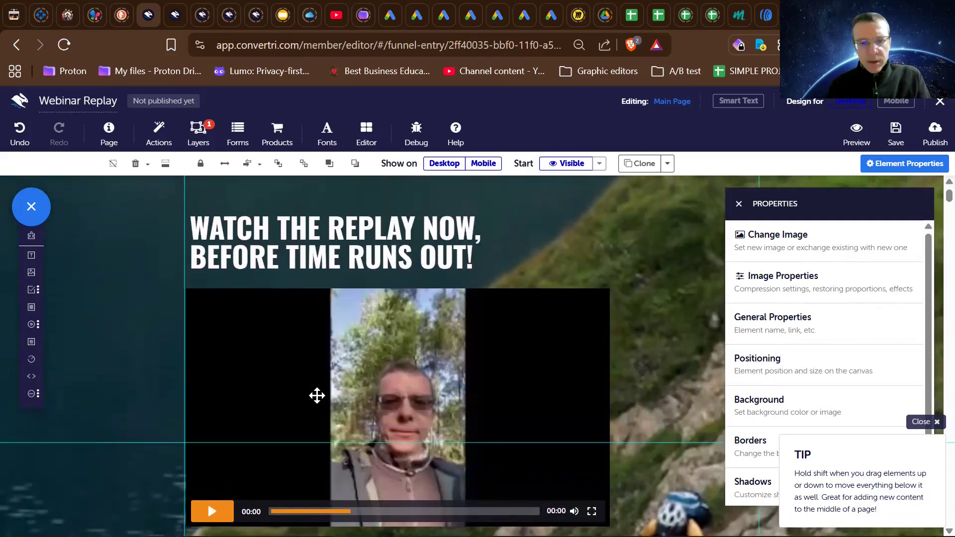
pyautogui.scroll(-5, 317, 395)
pyautogui.scroll(3, 317, 395)
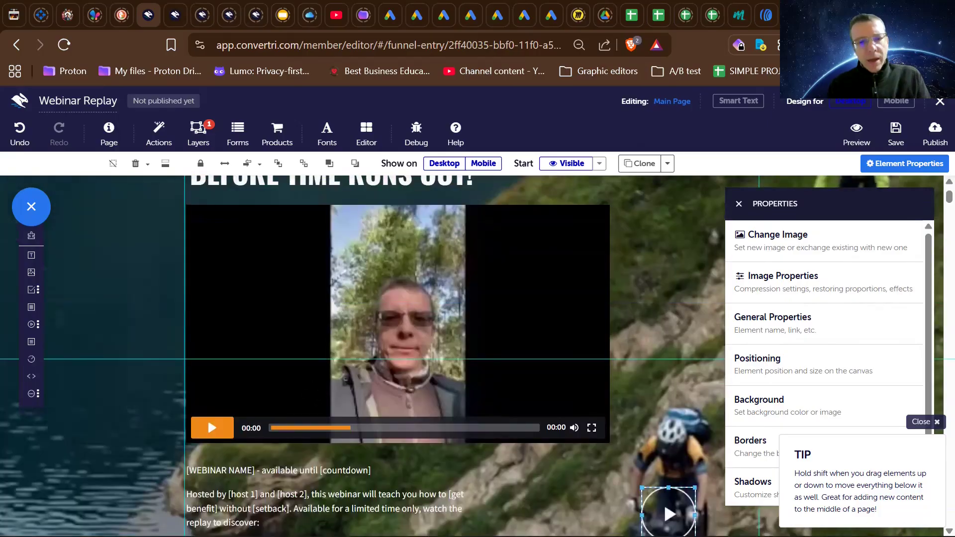
# - Show the hidden Video Pop-up layer over the Main Page for editing in the desktop design
pyautogui.scroll(-3, 317, 395)
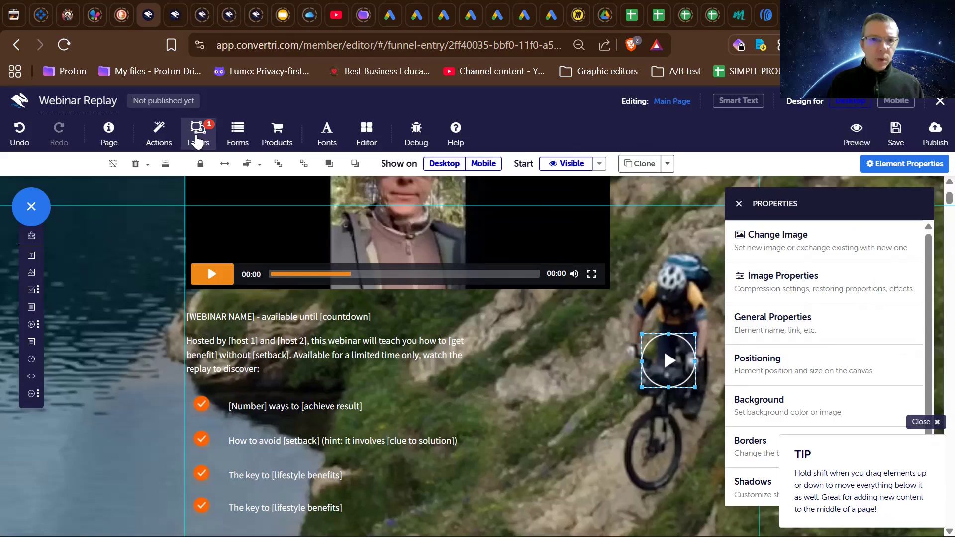
pyautogui.click(197, 141)
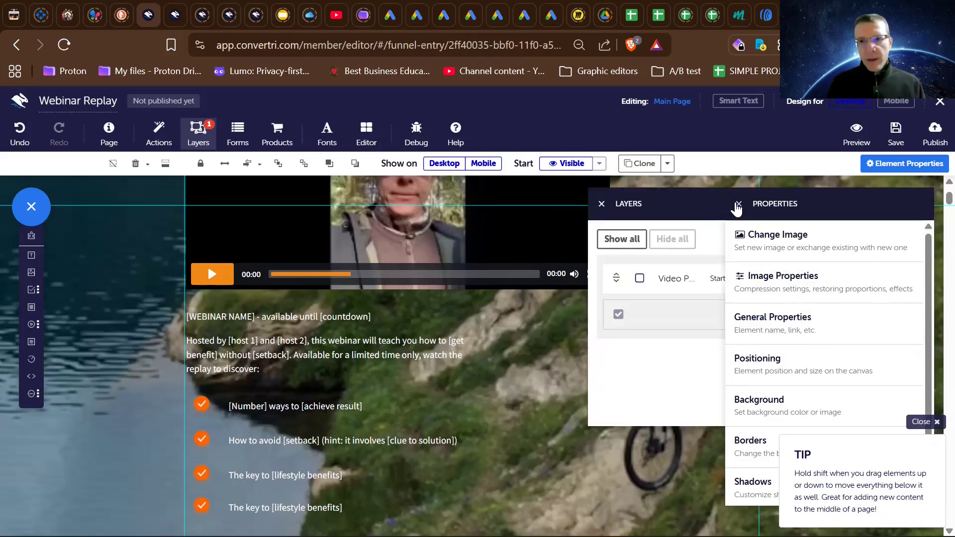
pyautogui.click(738, 205)
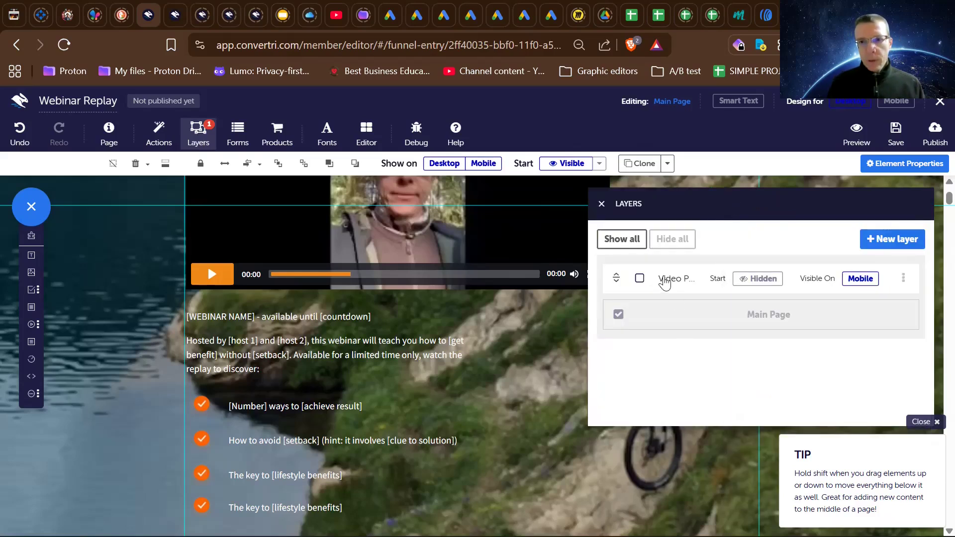
pyautogui.click(665, 282)
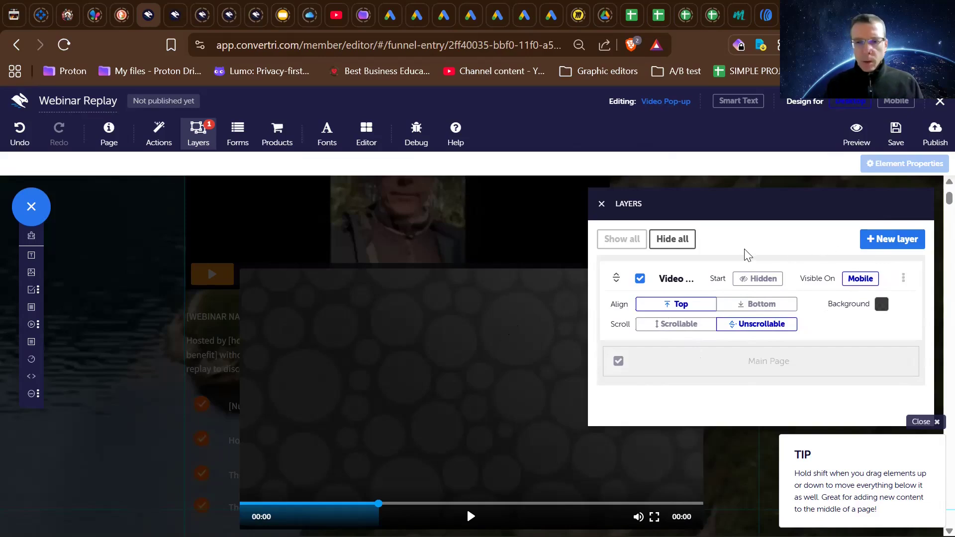
# - Move the pop-up video with its close icon up and left, roughly lining up its left edge with the main page video
pyautogui.moveTo(479, 409); pyautogui.dragTo(433, 354)
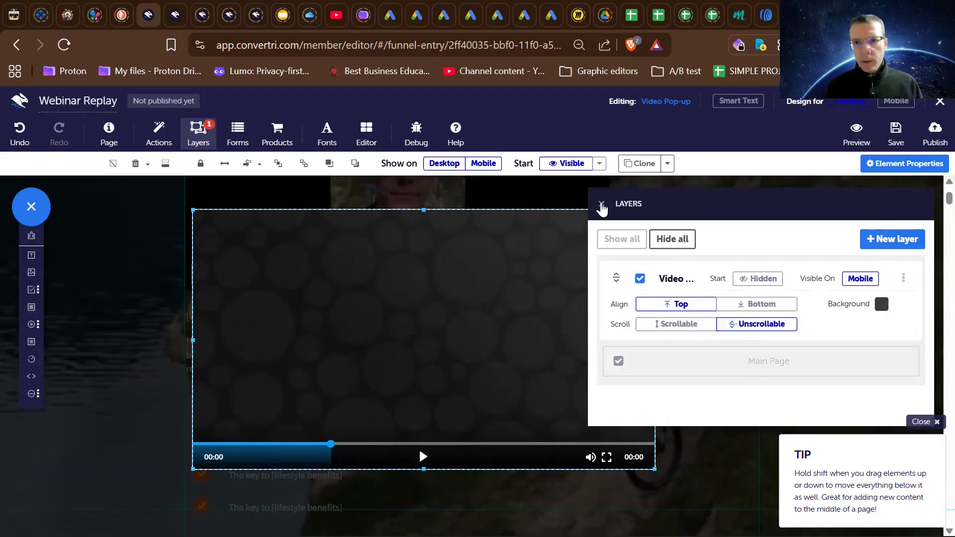
pyautogui.click(601, 205)
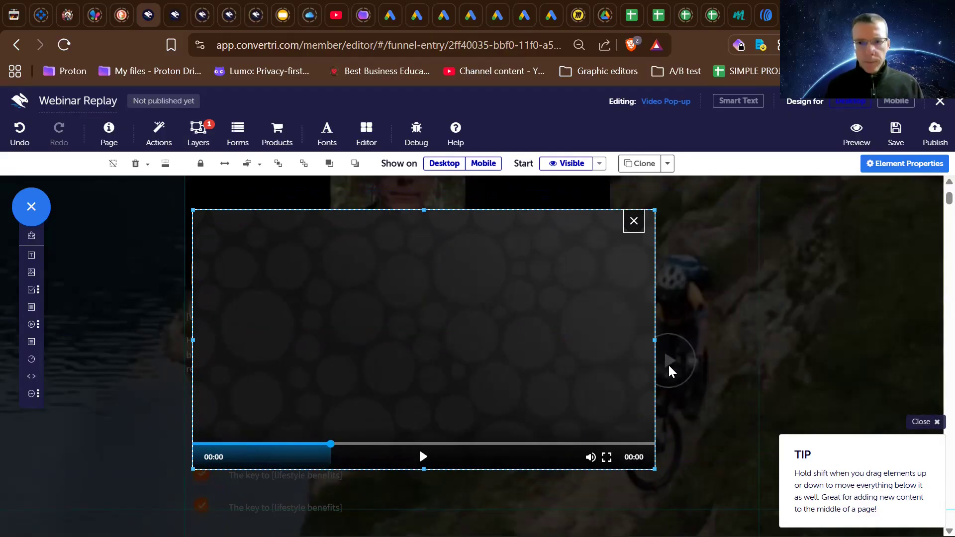
pyautogui.click(633, 223)
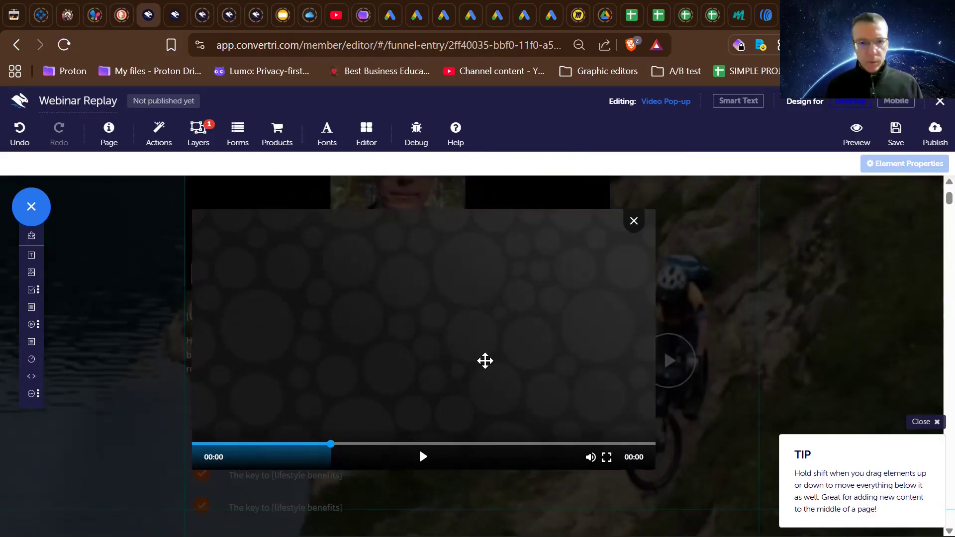
pyautogui.moveTo(480, 269)
pyautogui.mouseDown()
pyautogui.moveTo(416, 299)
pyautogui.moveTo(422, 269)
pyautogui.moveTo(452, 254)
pyautogui.moveTo(479, 255)
pyautogui.moveTo(468, 259)
pyautogui.mouseUp()
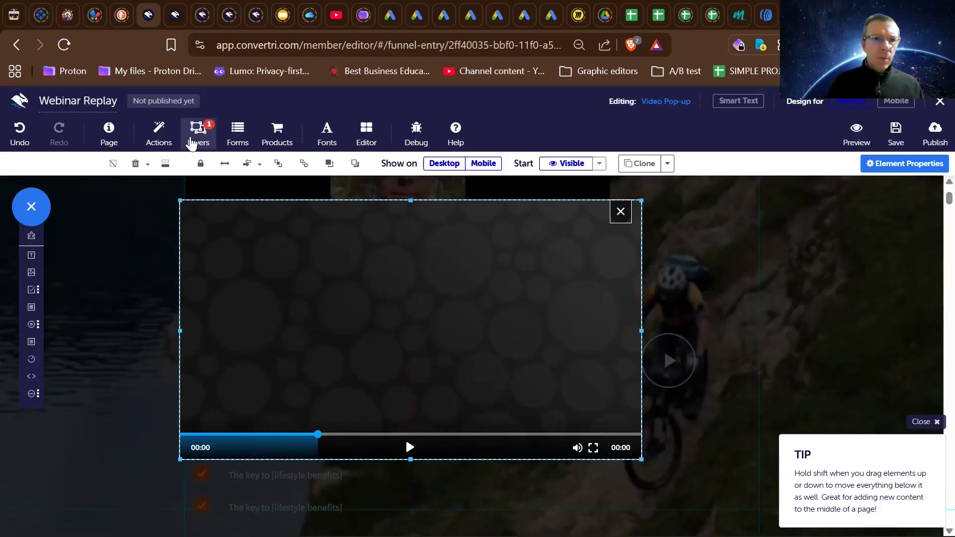
# - Hide the Video Pop-up layer and return to editing the Main Page
pyautogui.click(195, 137)
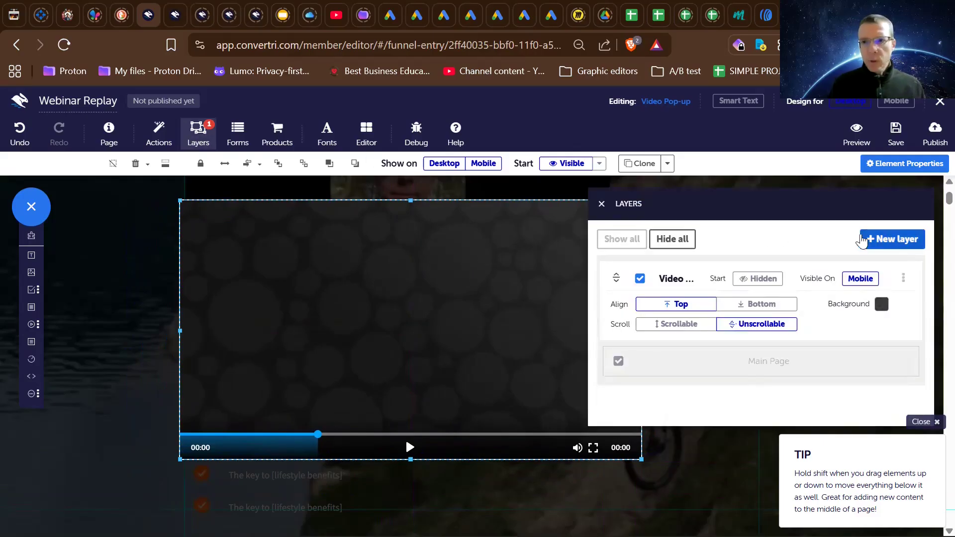
pyautogui.click(601, 204)
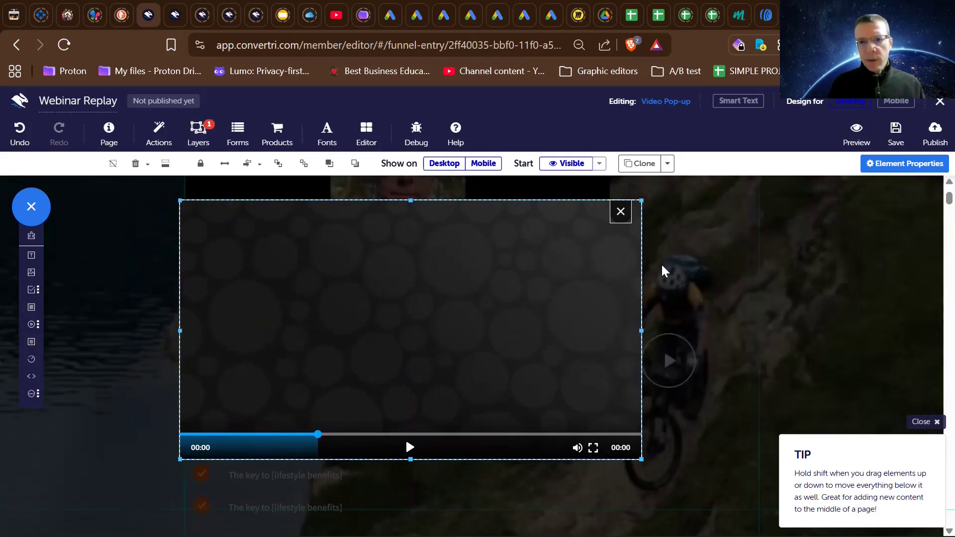
pyautogui.click(674, 372)
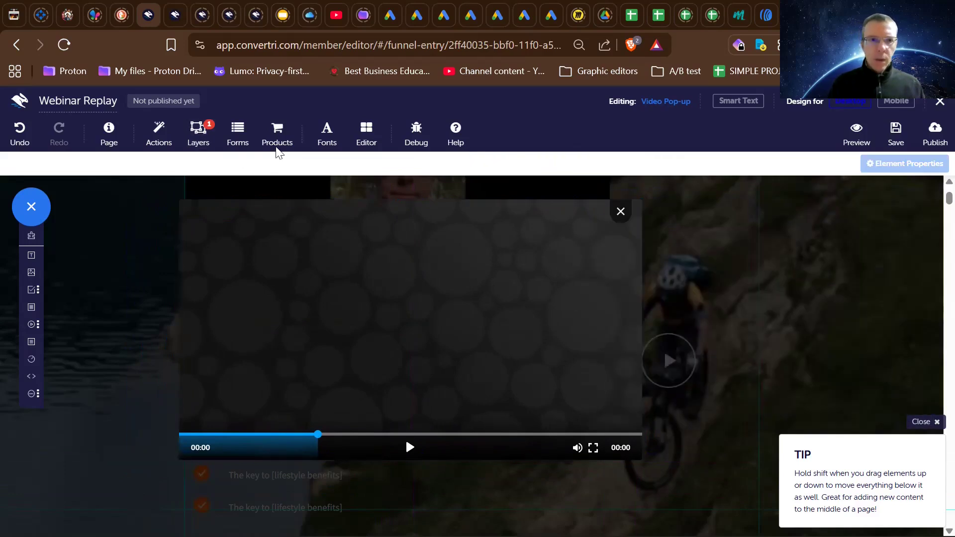
pyautogui.click(206, 133)
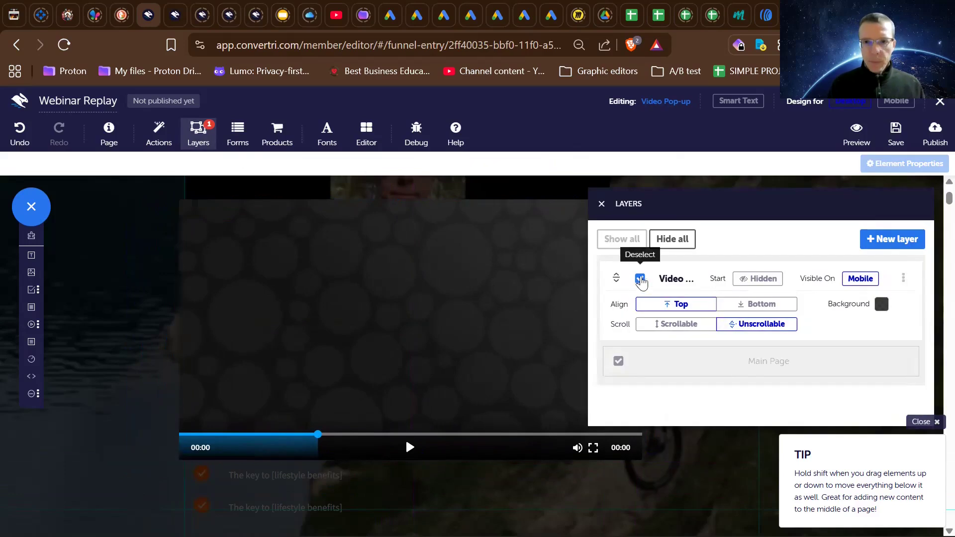
pyautogui.click(640, 280)
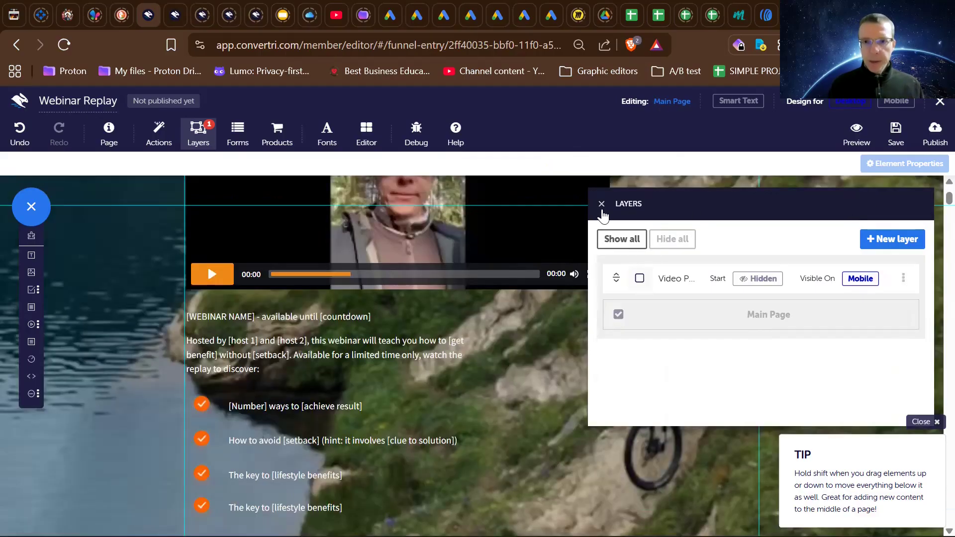
pyautogui.click(603, 207)
# - Check the actions and events of the round play image over the mountain biker, dismissing the tip that covers them
pyautogui.scroll(2, 602, 206)
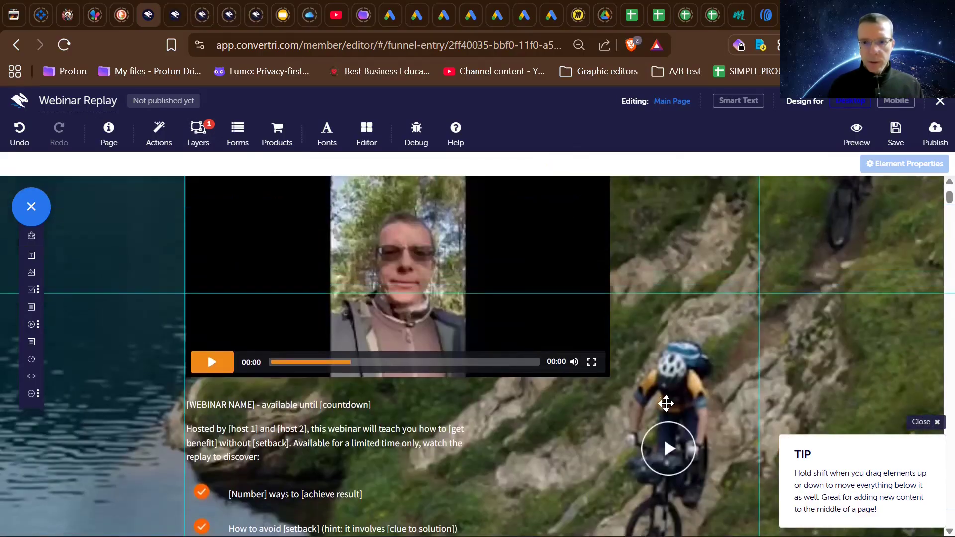
pyautogui.click(670, 463)
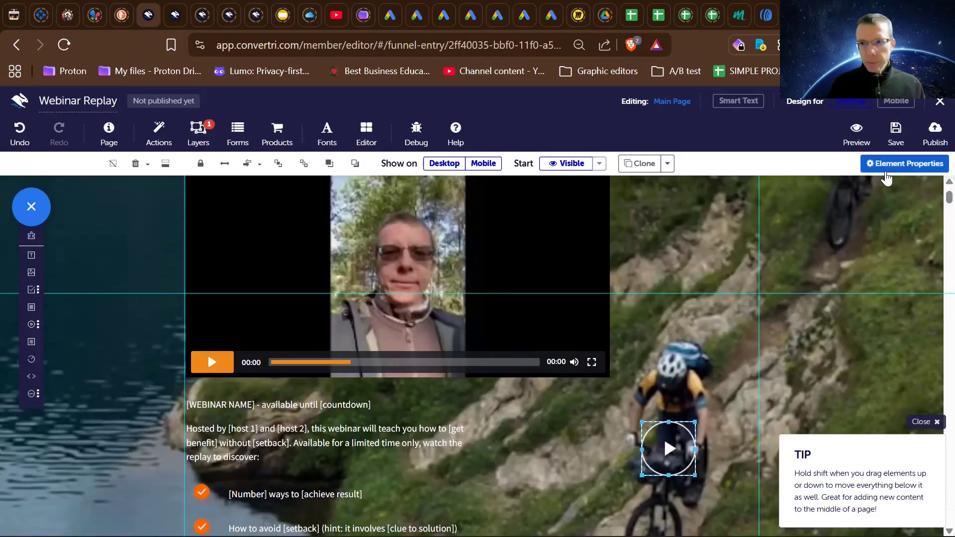
pyautogui.click(889, 169)
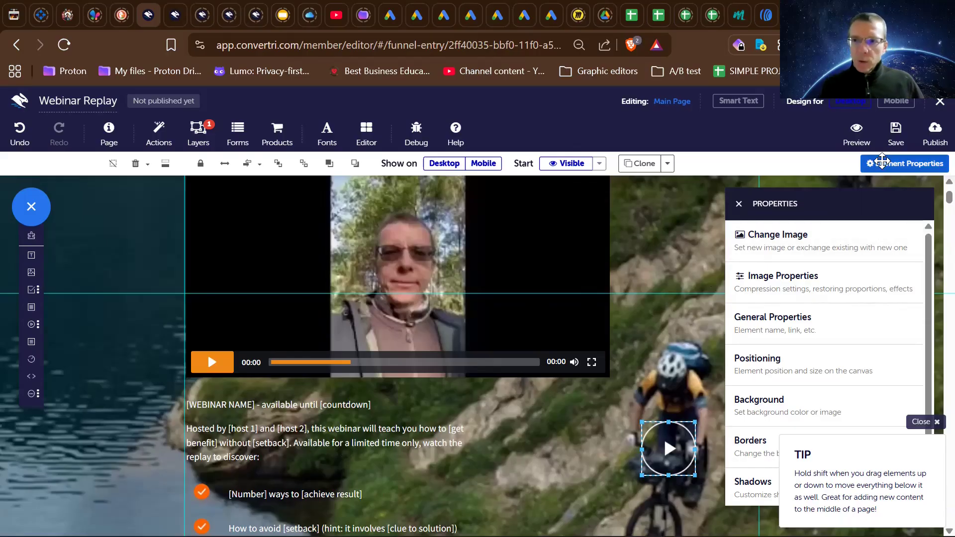
pyautogui.click(882, 163)
pyautogui.click(881, 162)
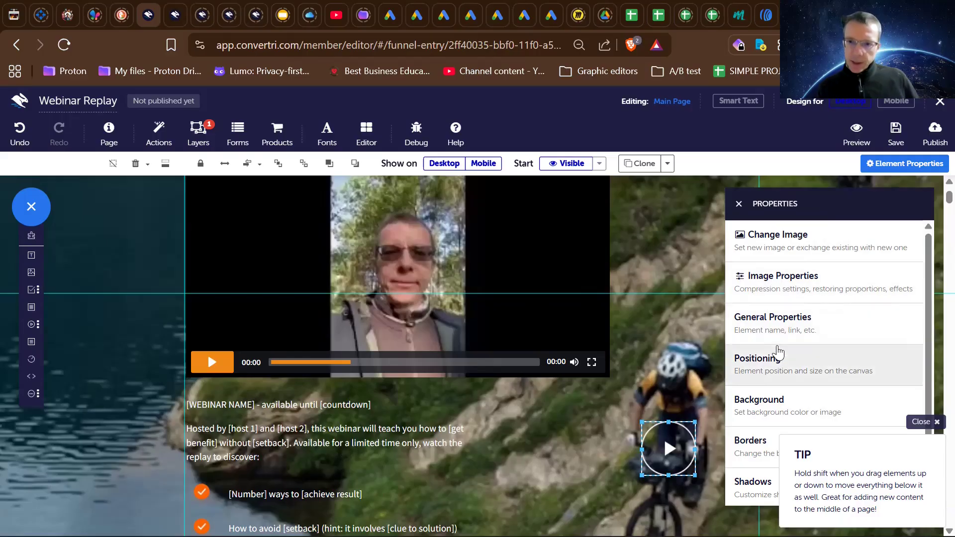
pyautogui.scroll(-1, 759, 457)
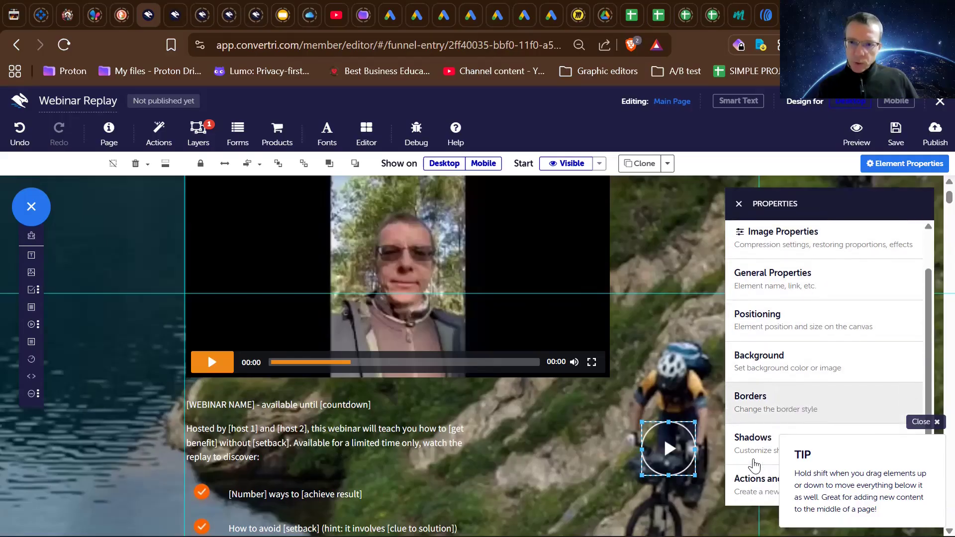
pyautogui.click(753, 477)
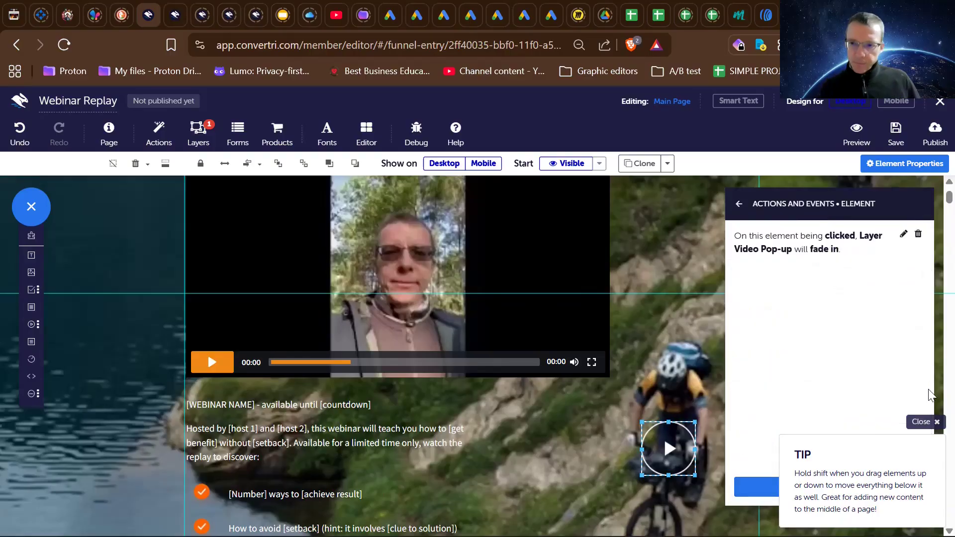
pyautogui.click(920, 422)
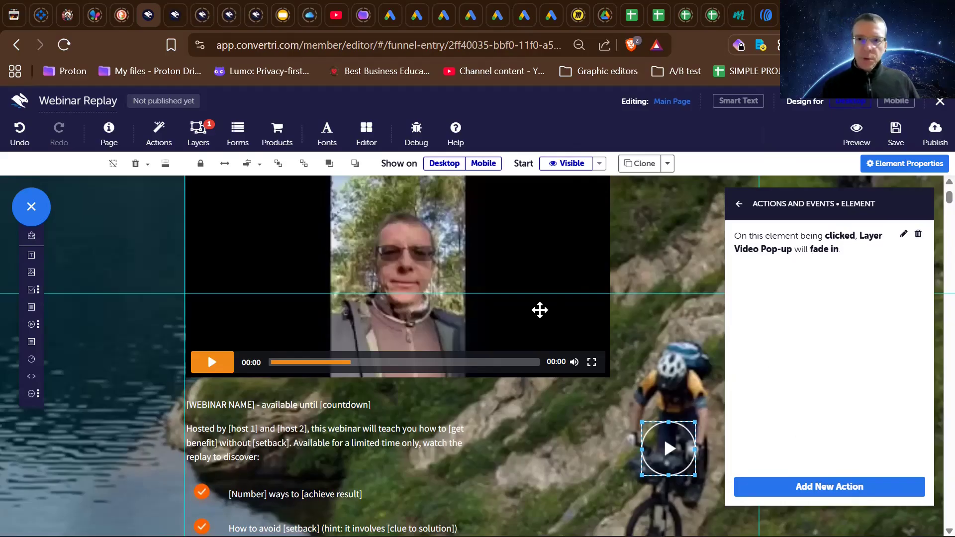
# - Check the main replay video's actions and events, the page's layer list, and the desktop layout around the video
pyautogui.scroll(2, 539, 309)
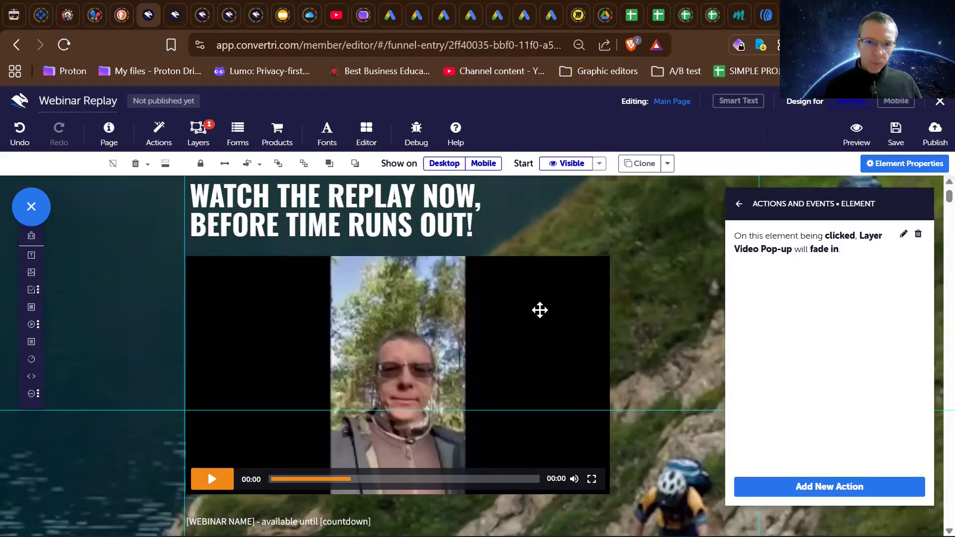
pyautogui.click(540, 310)
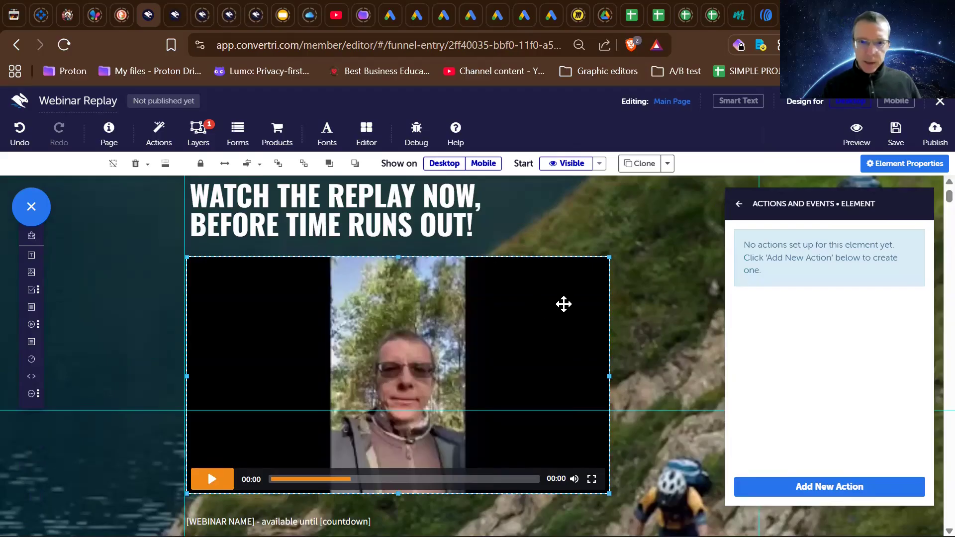
pyautogui.click(195, 134)
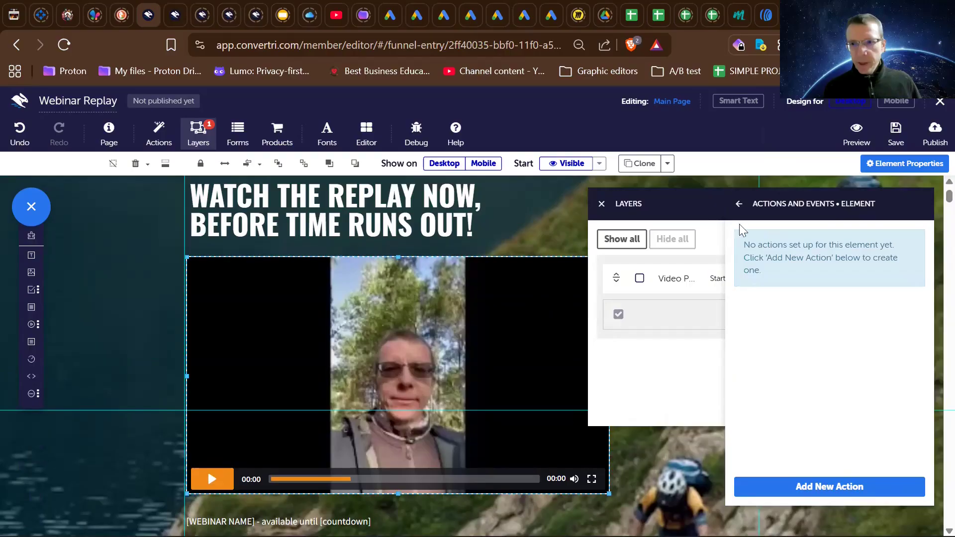
pyautogui.click(739, 204)
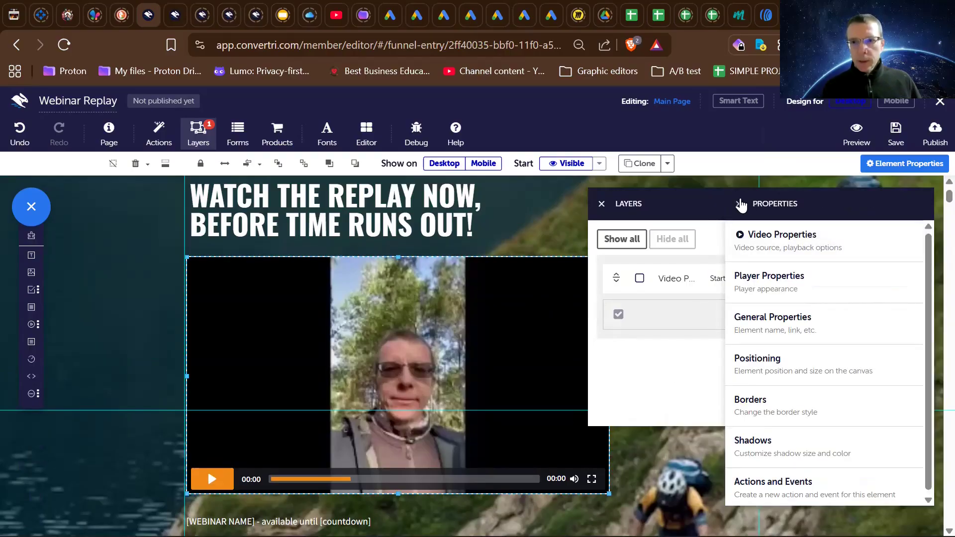
pyautogui.click(741, 204)
pyautogui.scroll(2, 562, 298)
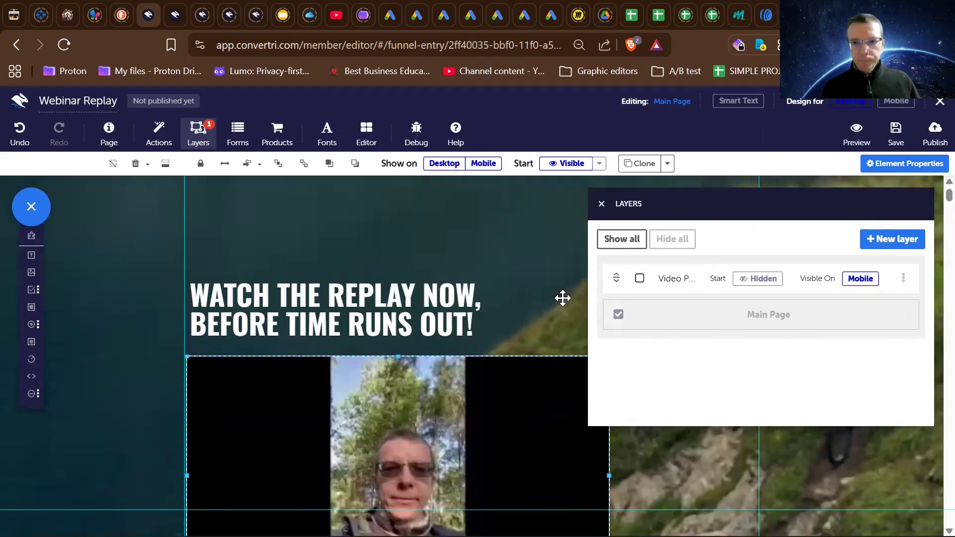
pyautogui.scroll(-3, 562, 298)
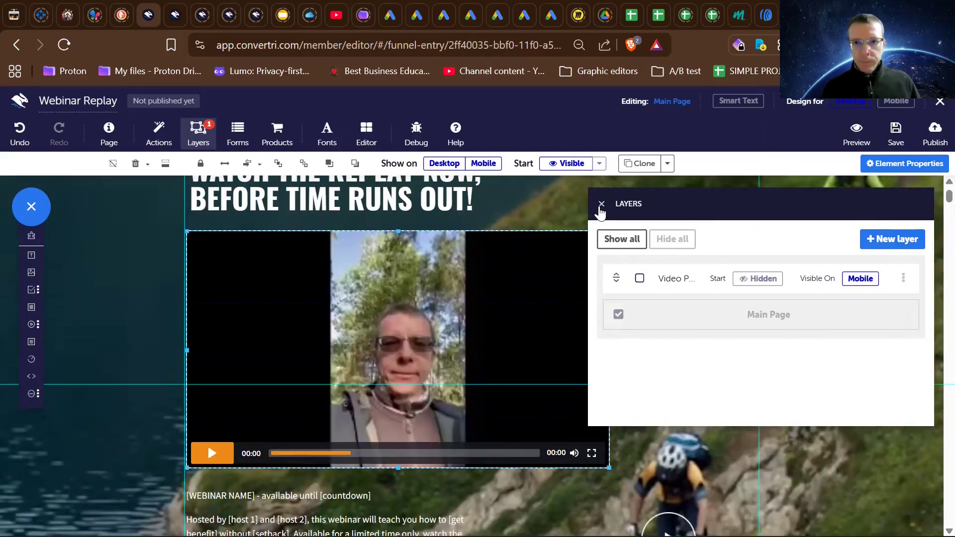
pyautogui.click(600, 204)
pyautogui.scroll(1, 560, 270)
pyautogui.scroll(-5, 561, 270)
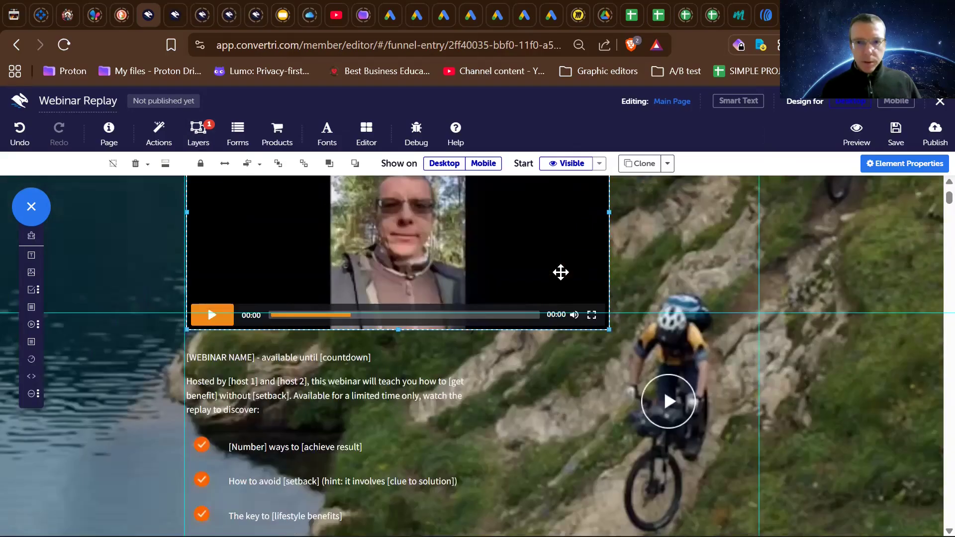
# - Bring the Video Pop-up layer back into view over the Main Page
pyautogui.click(198, 132)
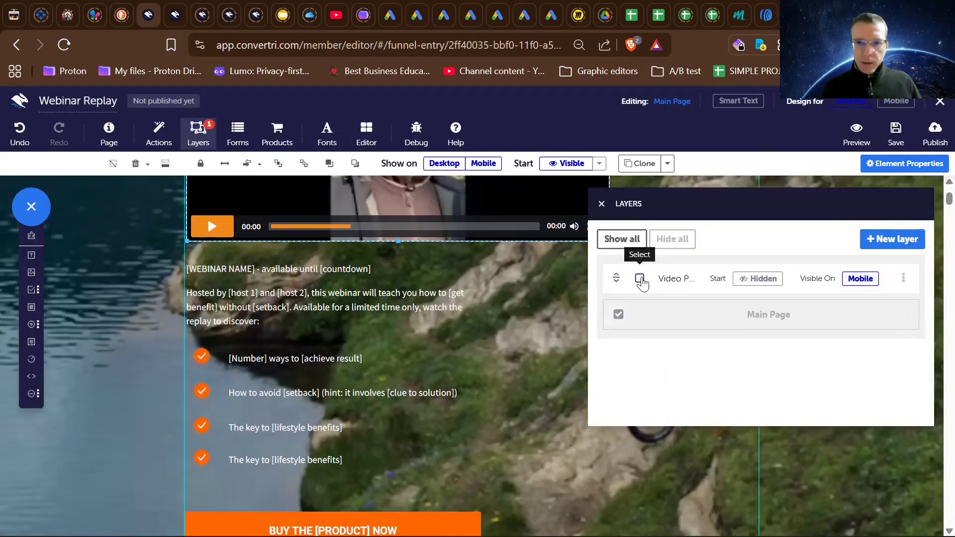
pyautogui.click(640, 279)
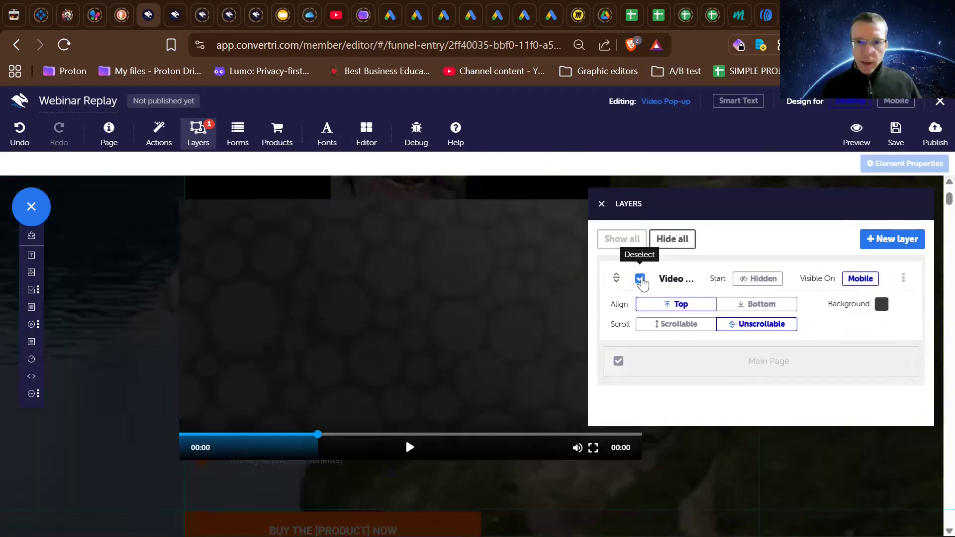
pyautogui.click(601, 205)
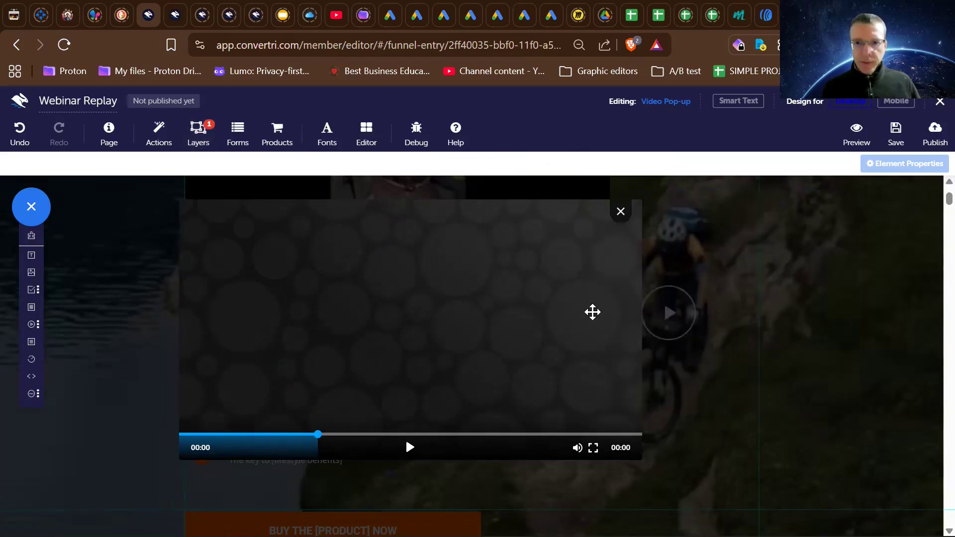
# - Check the actions and events of the pop-up's close icon and of the pop-up video itself
pyautogui.click(620, 213)
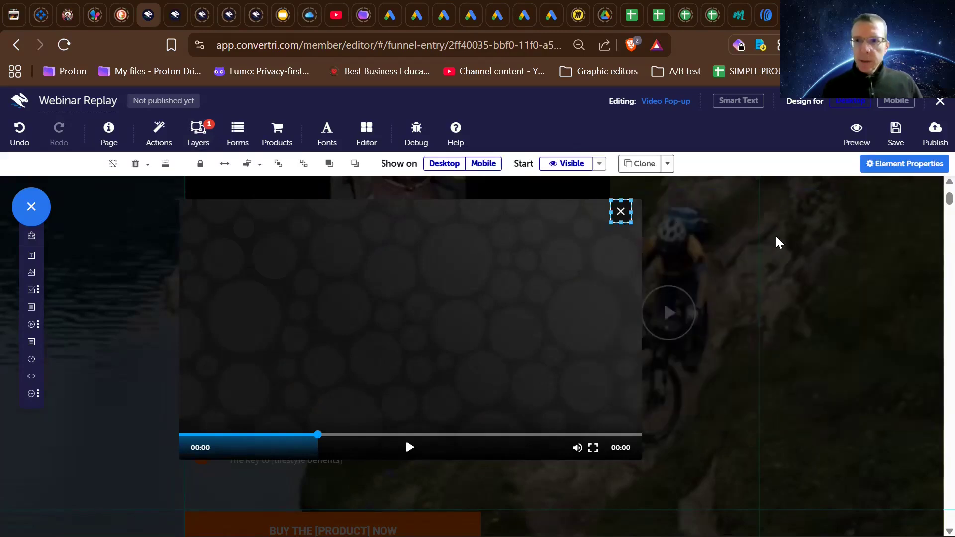
pyautogui.click(879, 168)
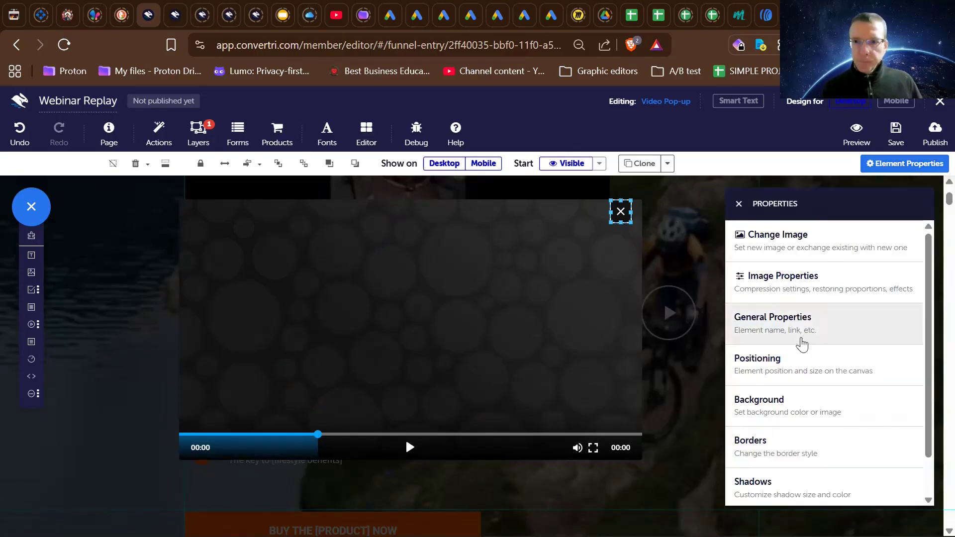
pyautogui.scroll(-1, 778, 458)
pyautogui.click(782, 480)
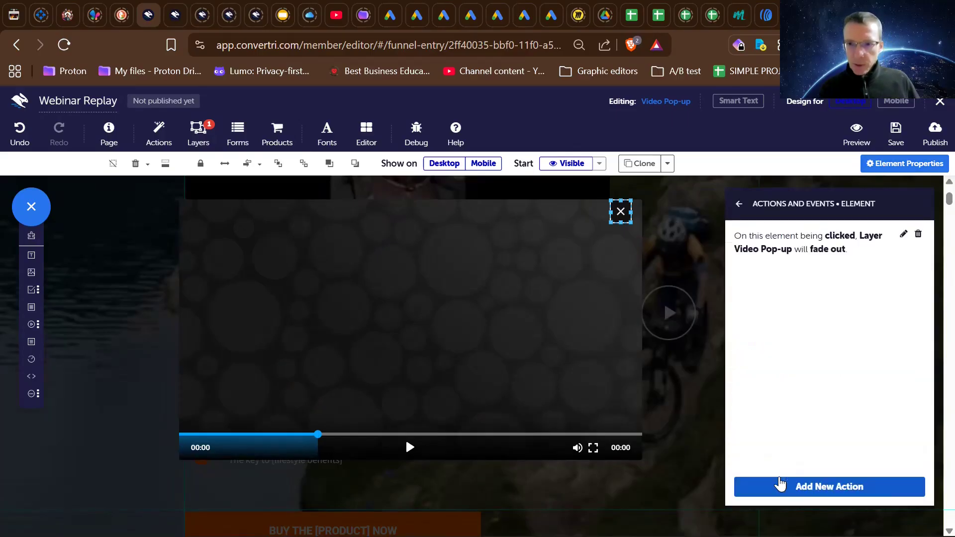
pyautogui.moveTo(853, 250); pyautogui.dragTo(853, 282)
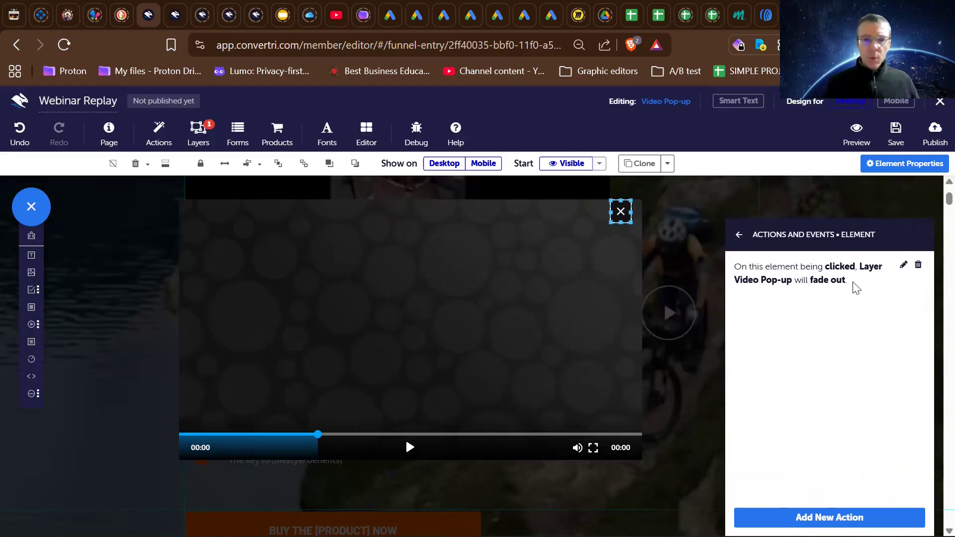
pyautogui.click(538, 301)
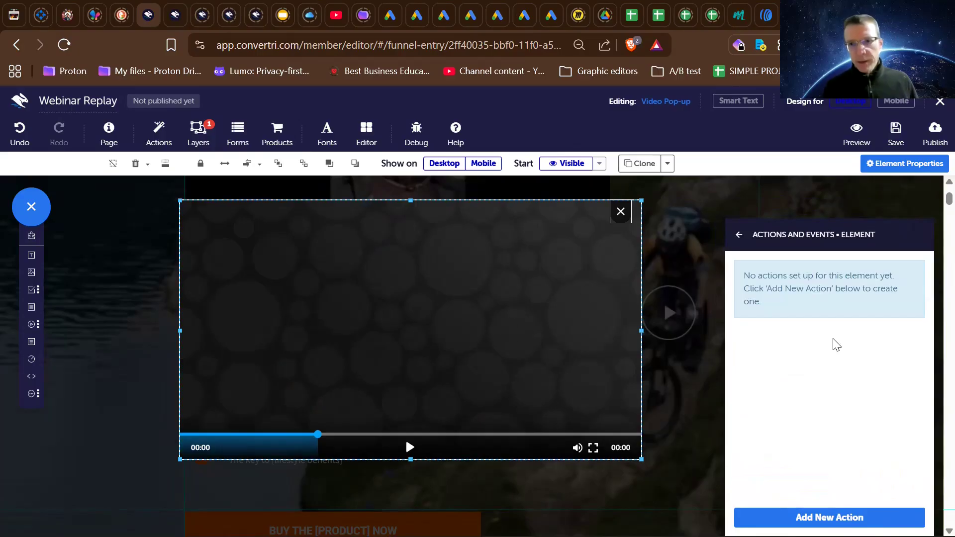
# - Review the pop-up video's source, autoplay and playback options in its video properties
pyautogui.click(739, 234)
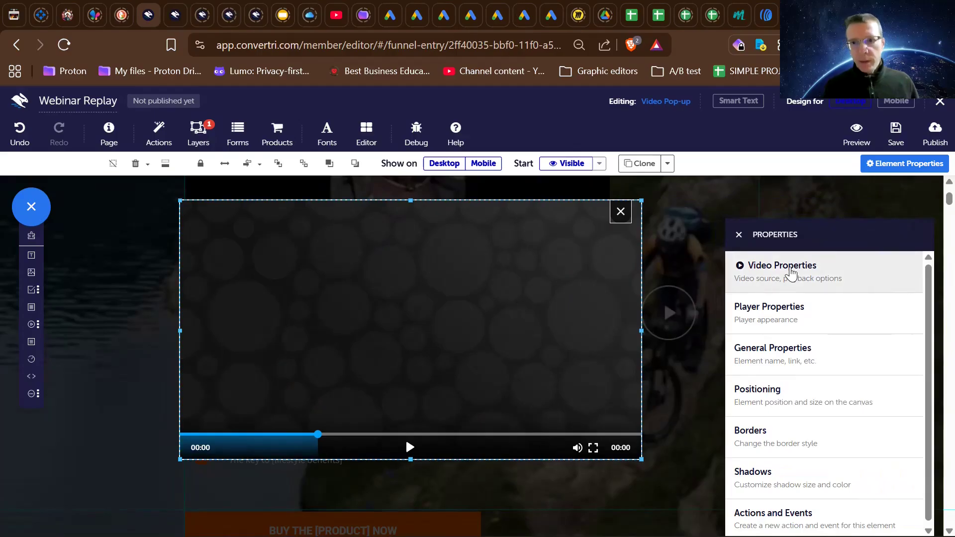
pyautogui.click(791, 272)
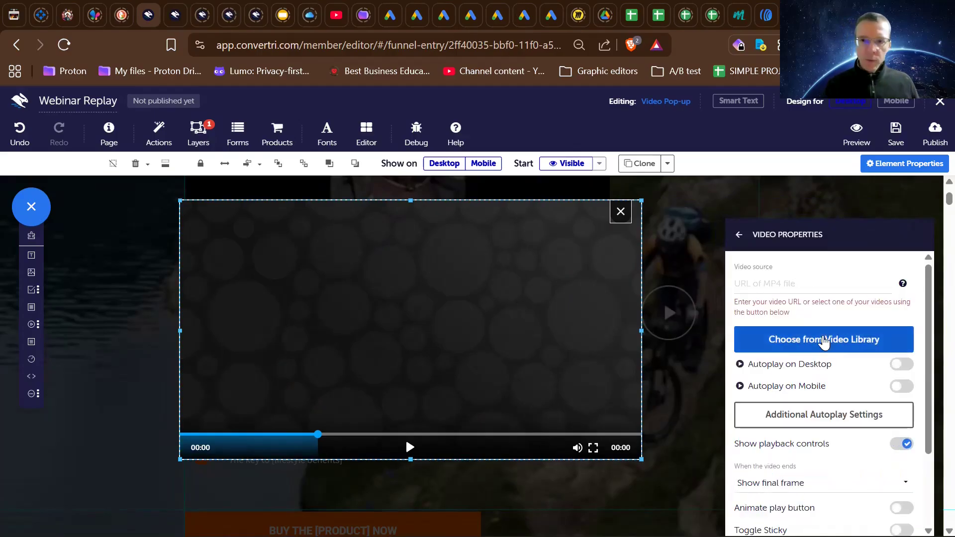
pyautogui.scroll(-1, 821, 458)
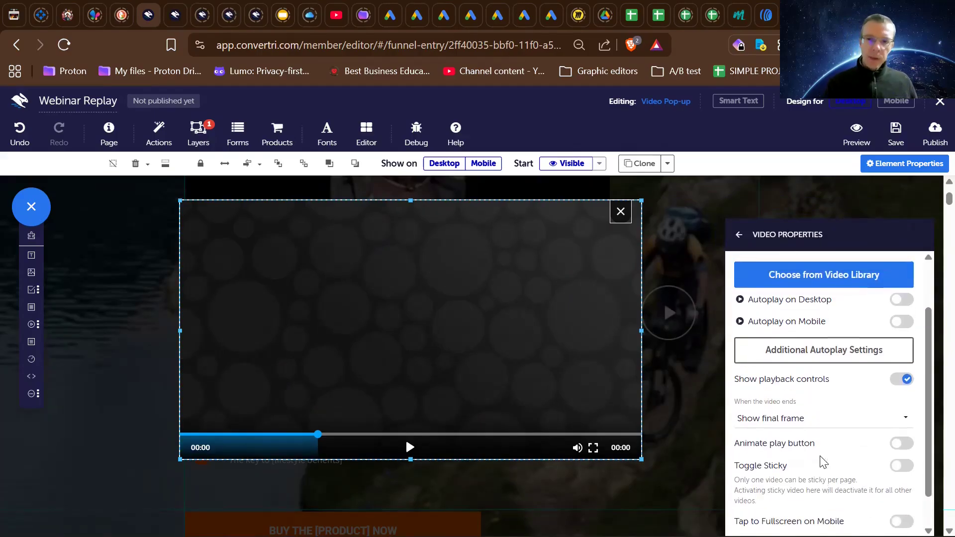
pyautogui.scroll(1, 820, 458)
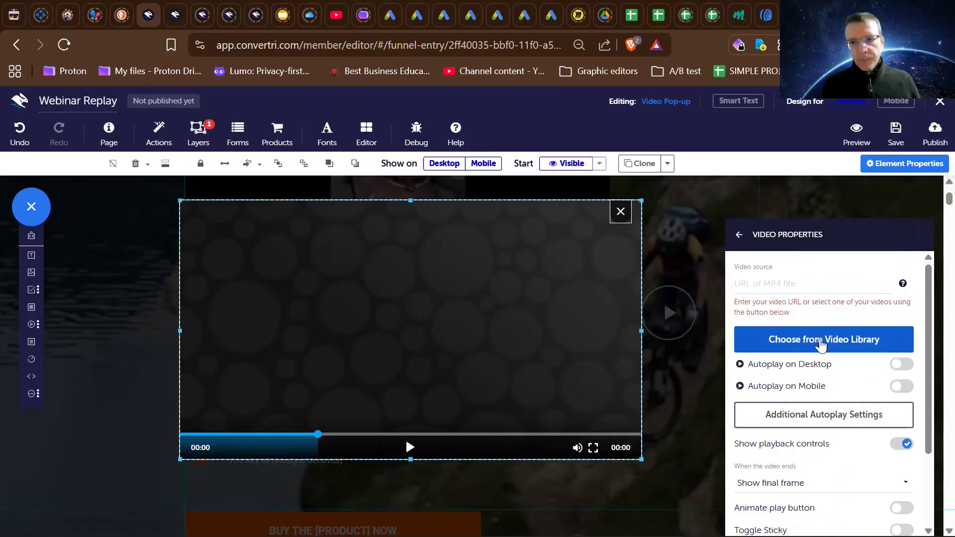
pyautogui.click(814, 345)
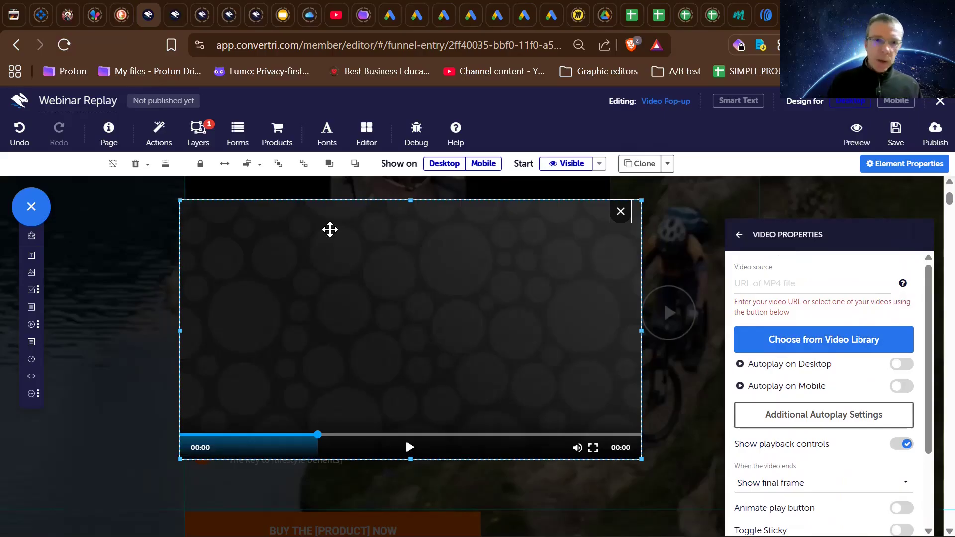
# - Check the Video Pop-up layer's start, alignment and scroll settings in the layer list
pyautogui.click(198, 130)
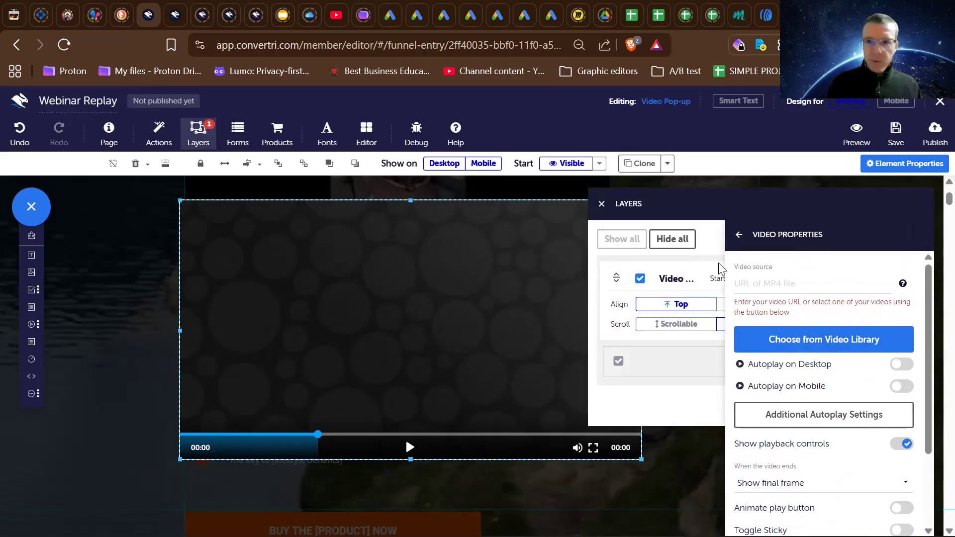
pyautogui.click(739, 236)
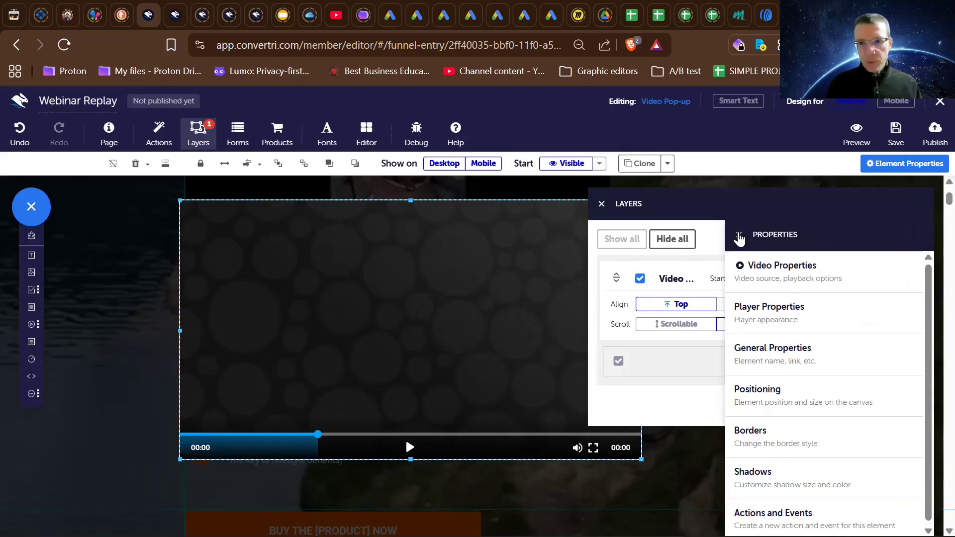
pyautogui.click(739, 236)
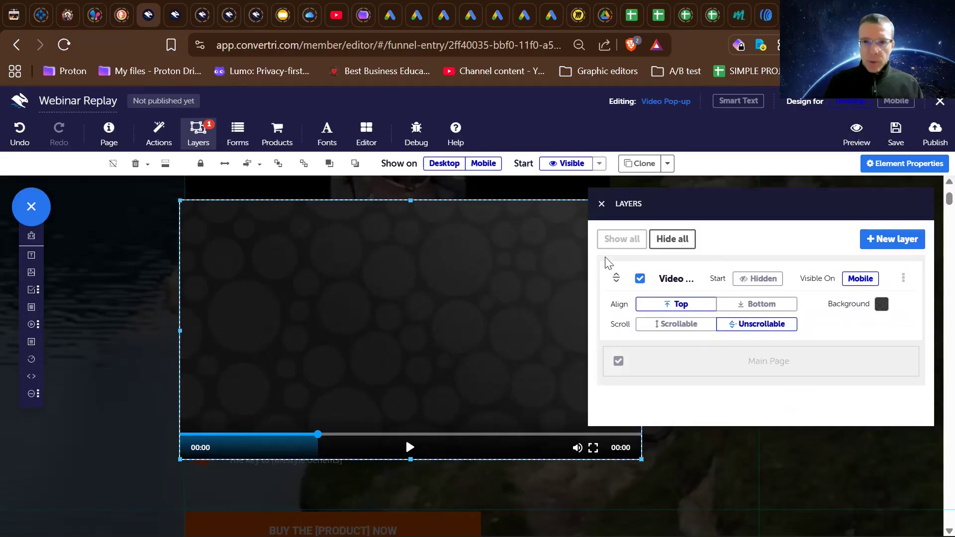
pyautogui.click(601, 204)
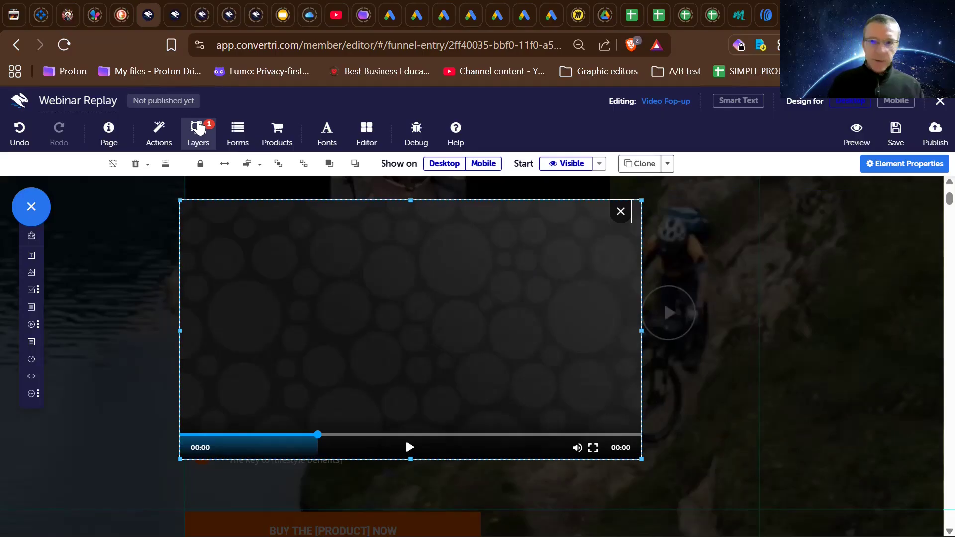
# - Delete the existing video from the Video Pop-up layer
pyautogui.click(198, 130)
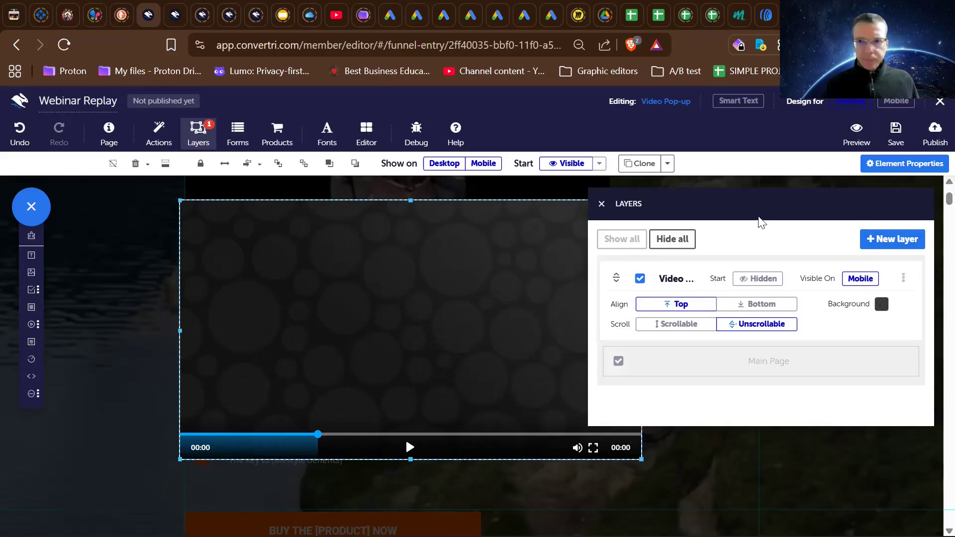
pyautogui.click(874, 167)
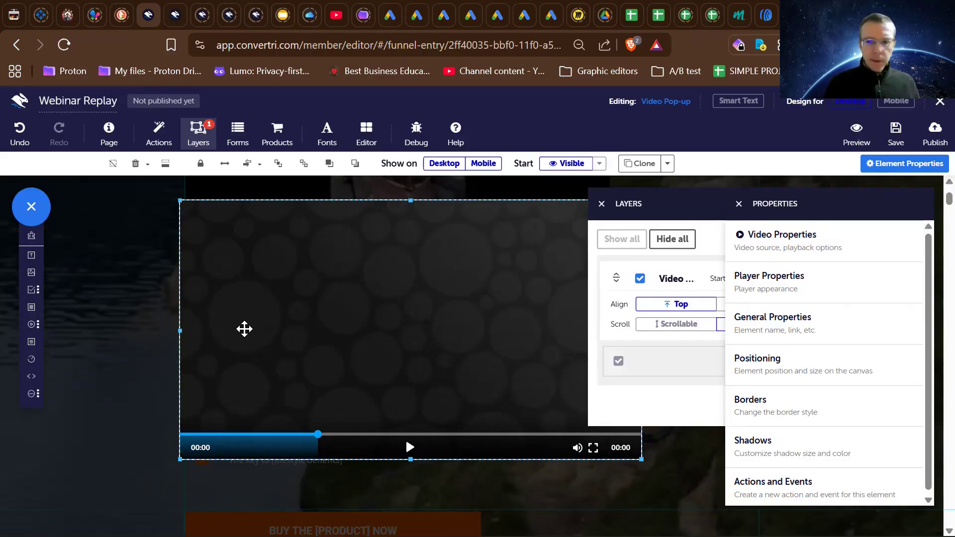
pyautogui.press('Delete')
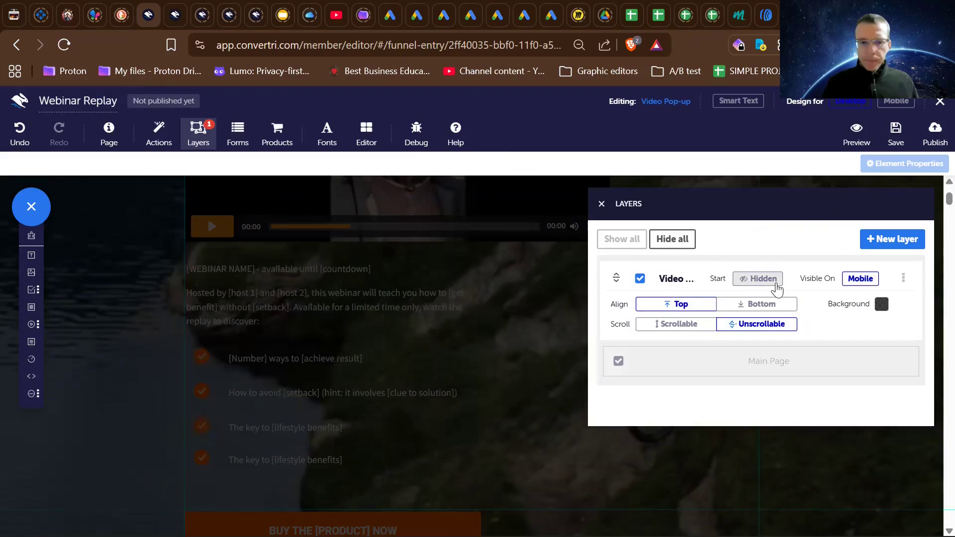
# - Try to undo the pop-up video's deletion and refresh the Video Pop-up layer by hiding and reshowing it
pyautogui.hotkey('ctrl', 'z')
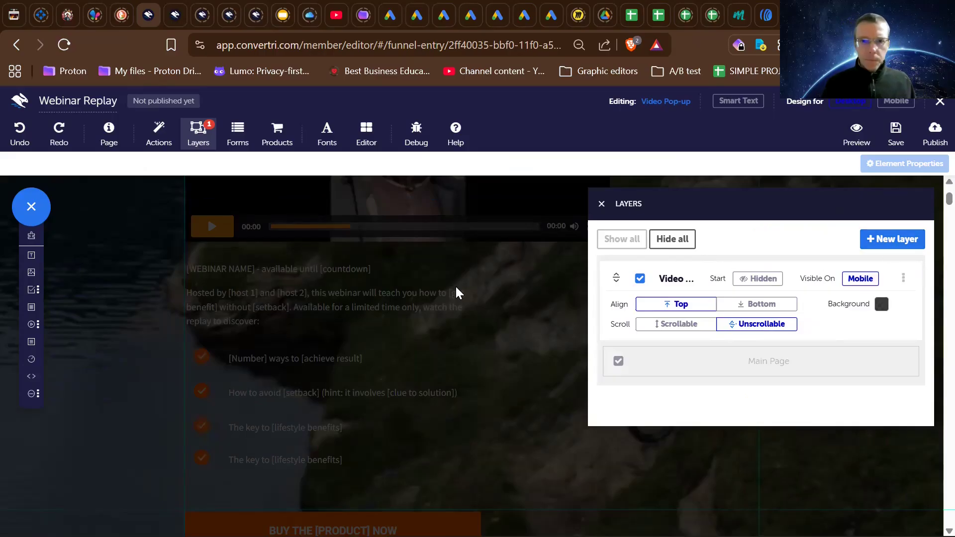
pyautogui.click(197, 130)
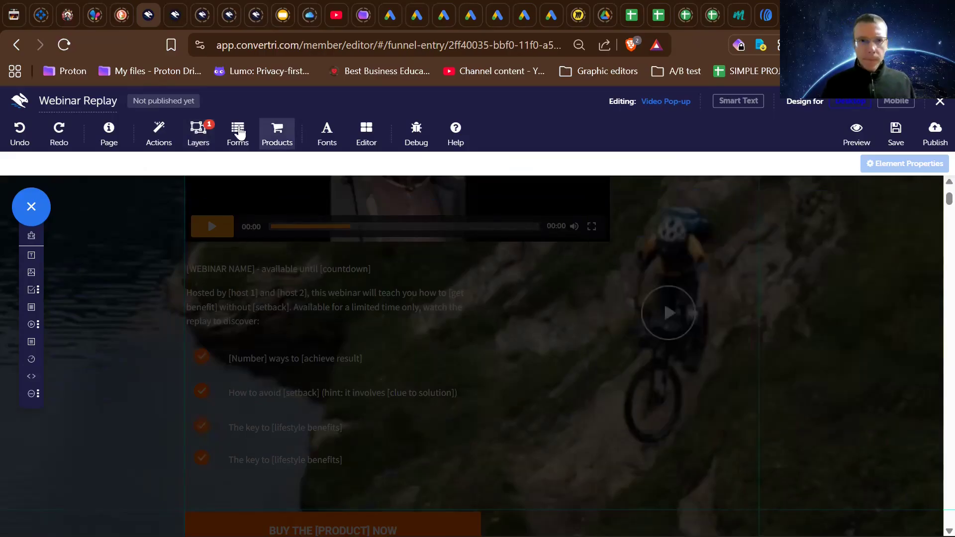
pyautogui.click(186, 140)
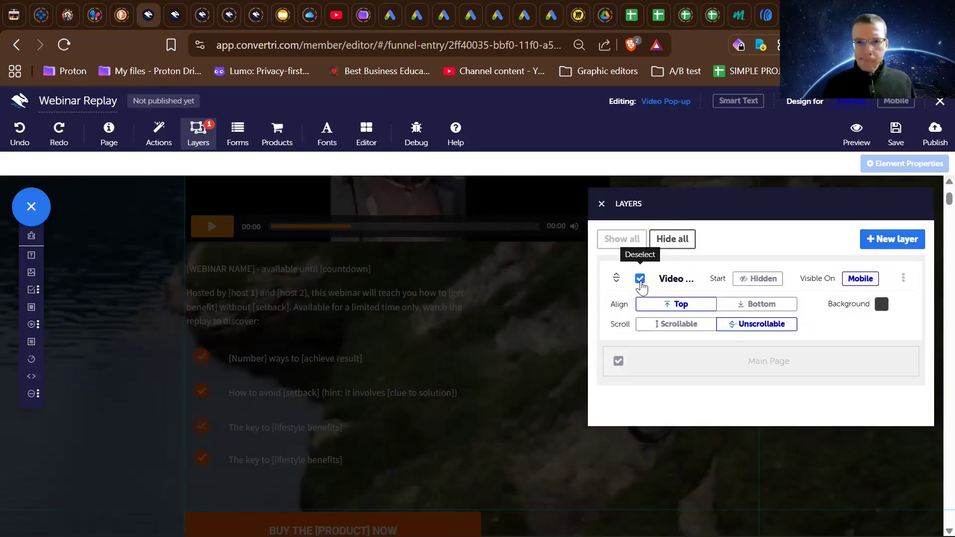
pyautogui.click(640, 280)
pyautogui.click(640, 280)
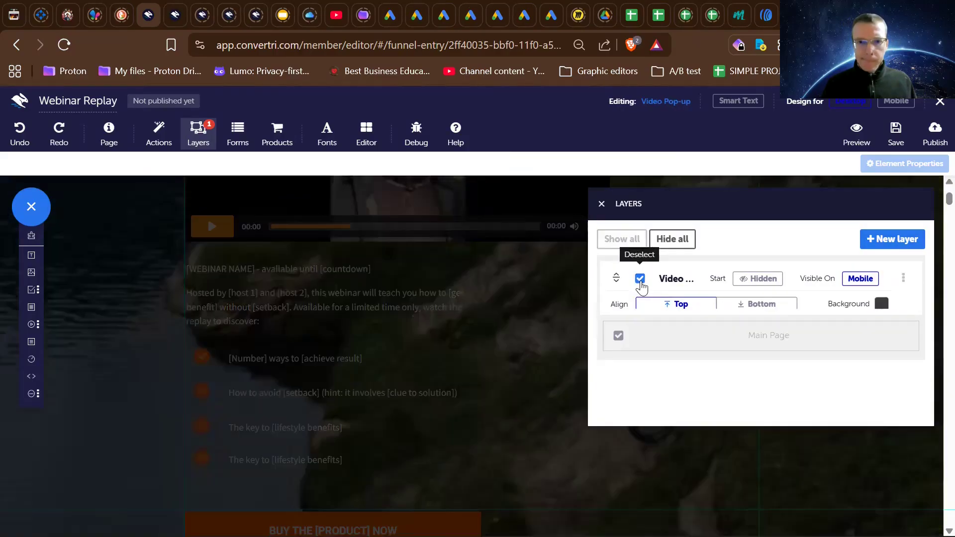
# - Look over the whole page for the pop-up's contents, comparing it with the Video Pop-up layer hidden and shown
pyautogui.click(446, 326)
pyautogui.click(446, 326)
pyautogui.scroll(-3, 446, 327)
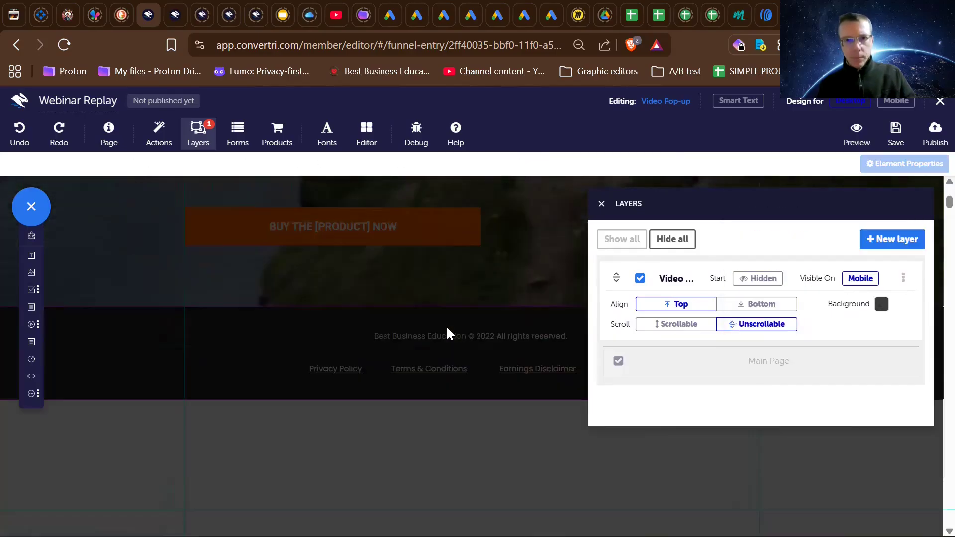
pyautogui.scroll(10, 446, 326)
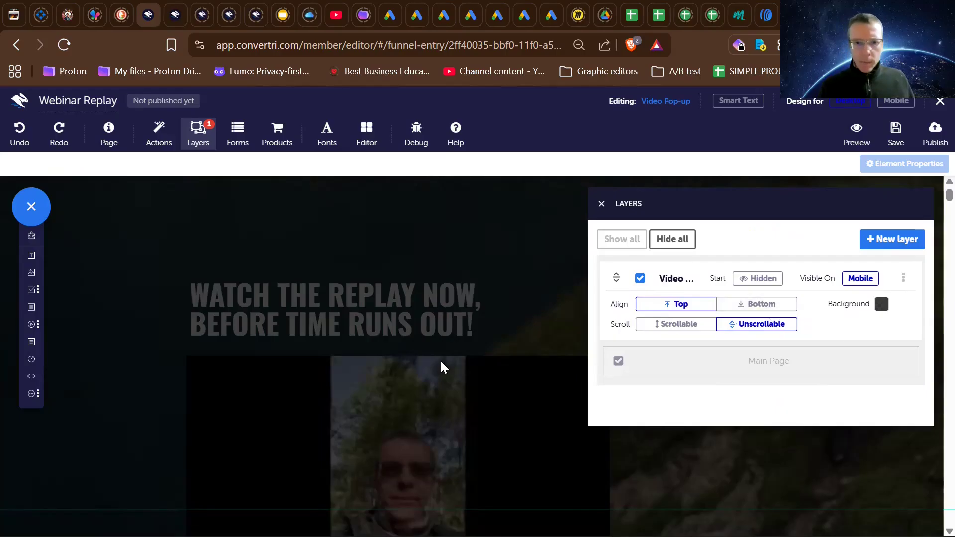
pyautogui.click(675, 238)
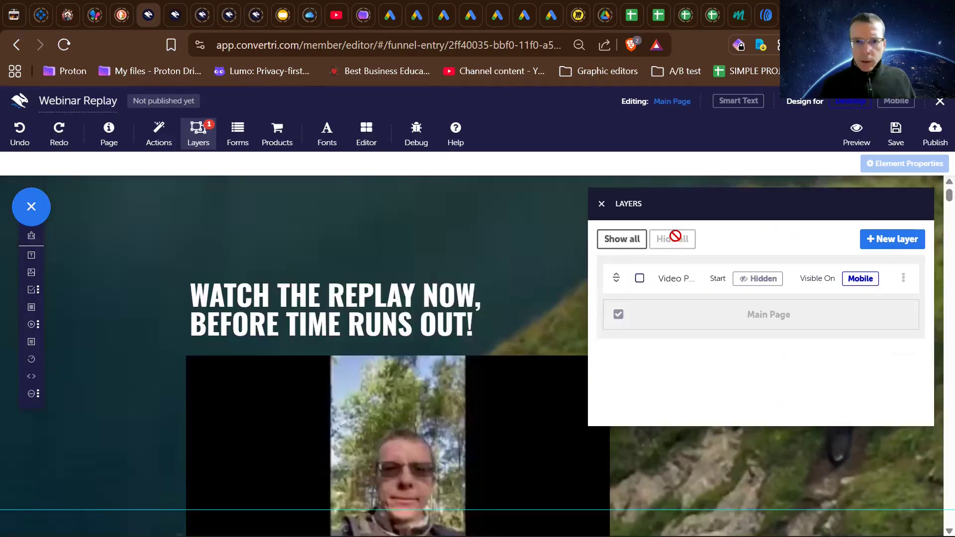
pyautogui.click(627, 240)
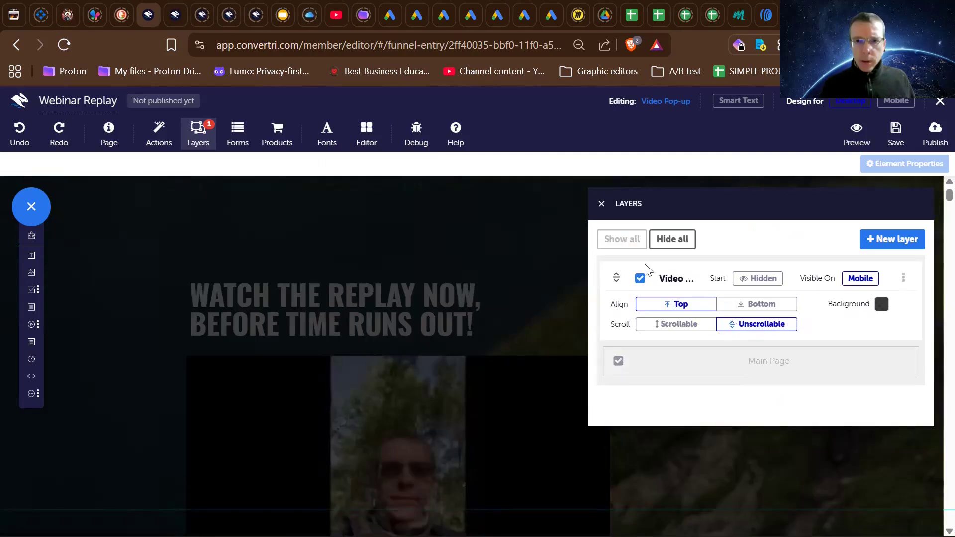
pyautogui.click(639, 279)
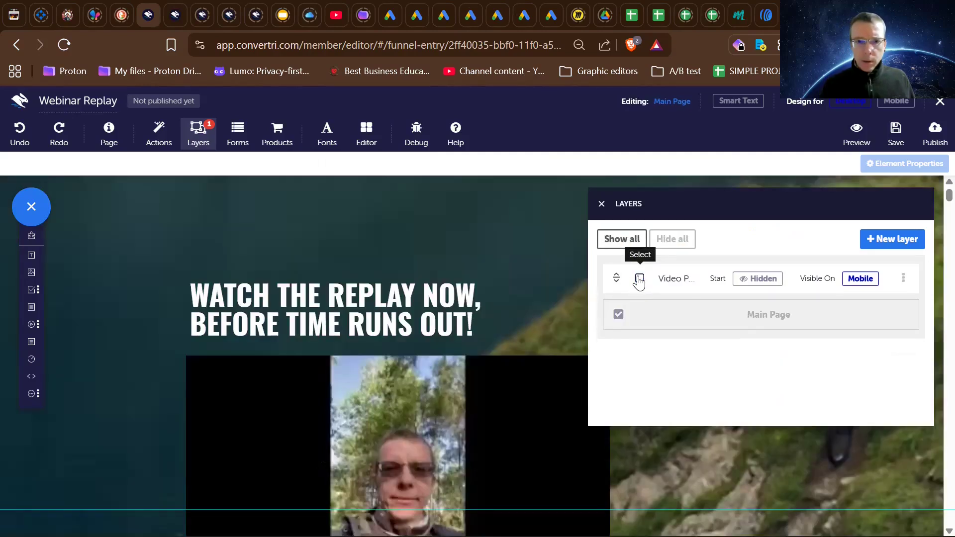
pyautogui.click(640, 280)
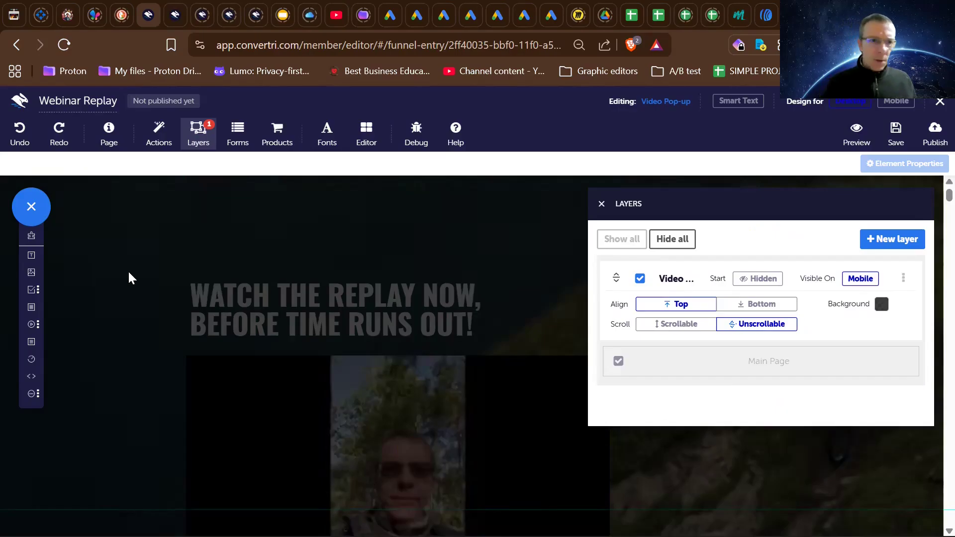
# - Add a Vimeo video element to the Video Pop-up layer and enlarge it over the replay headline
pyautogui.moveTo(38, 280)
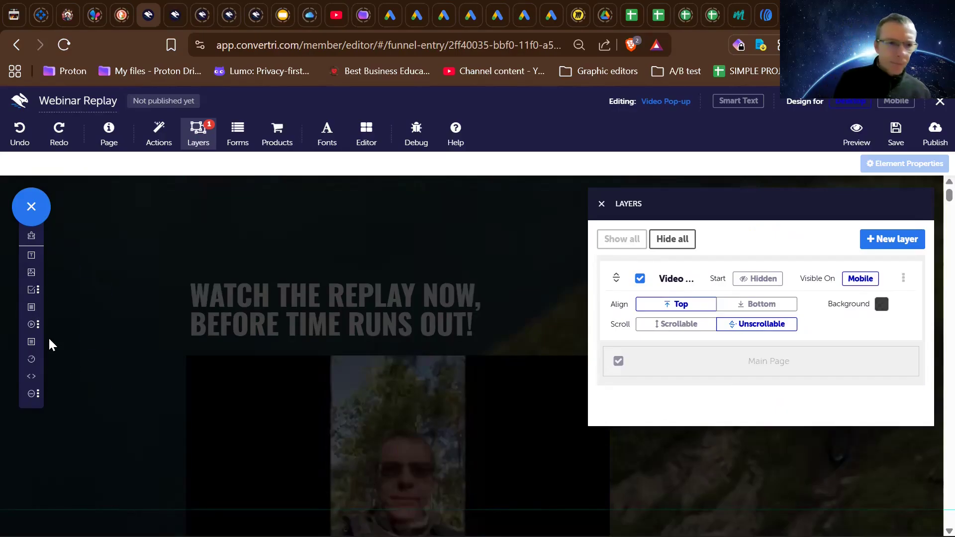
pyautogui.moveTo(31, 325)
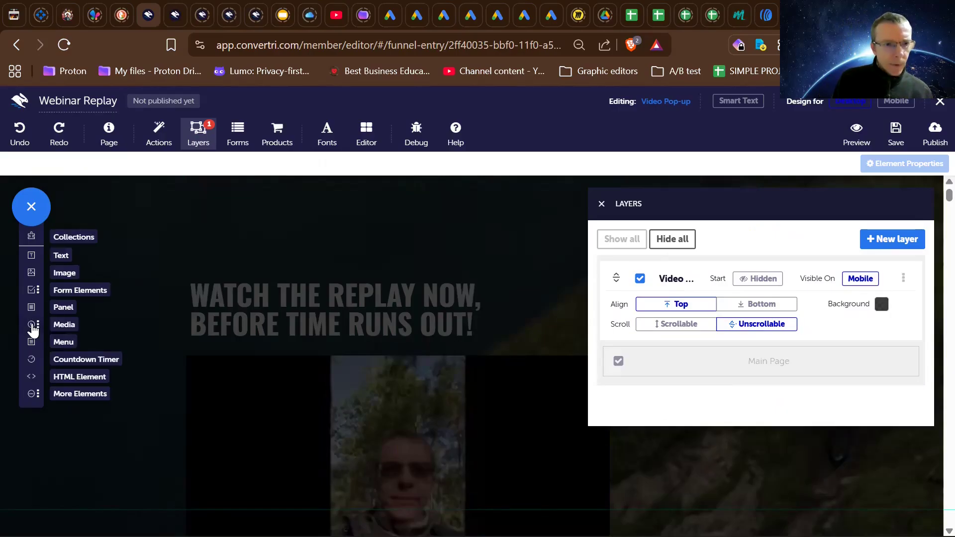
pyautogui.click(30, 326)
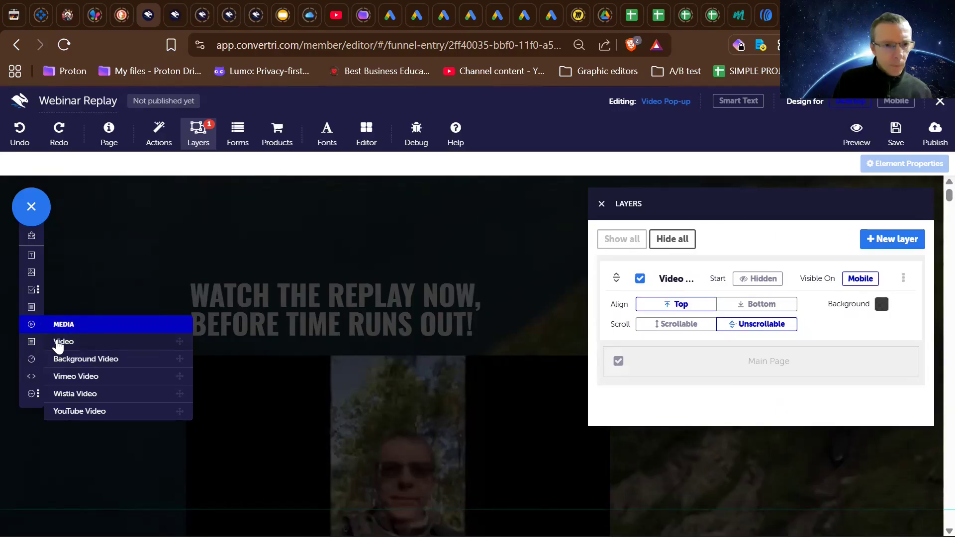
pyautogui.moveTo(68, 376); pyautogui.dragTo(353, 270)
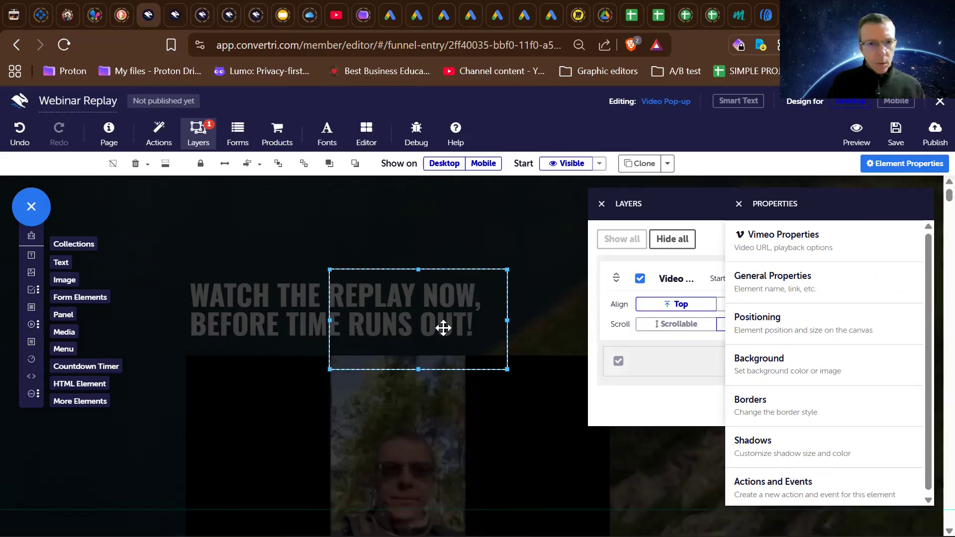
pyautogui.moveTo(504, 367); pyautogui.dragTo(578, 460)
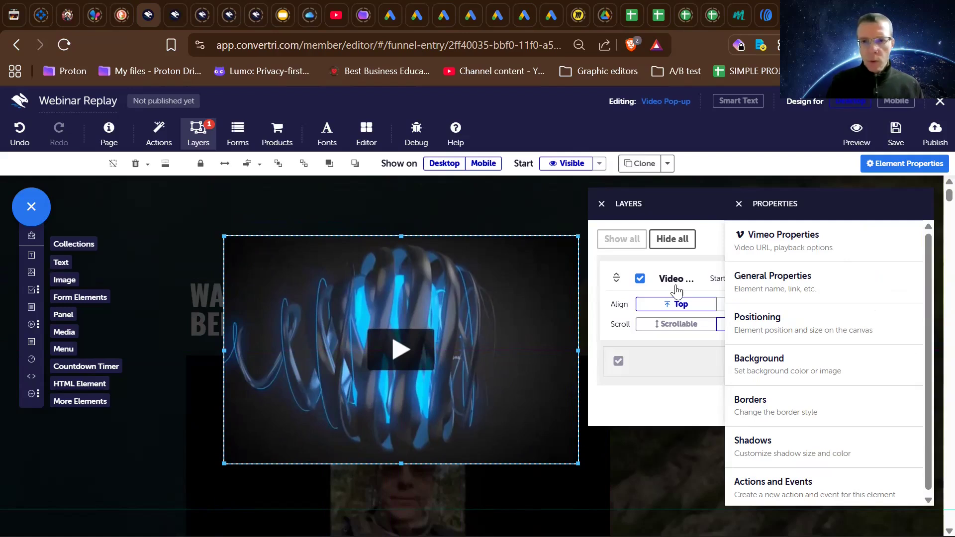
# - Hide and reshow the Video Pop-up layer to check whether the Vimeo video belongs to it, and dismiss the layer list
pyautogui.click(640, 279)
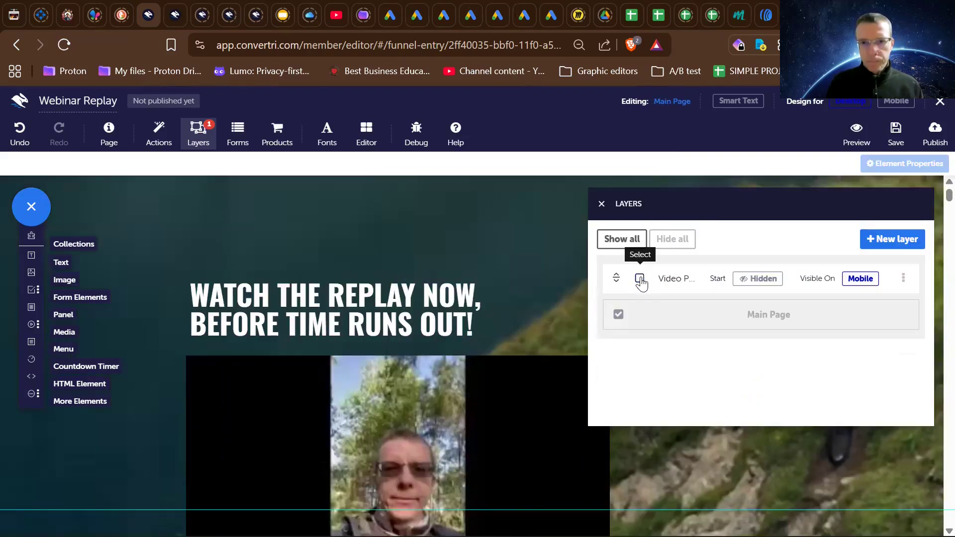
pyautogui.click(640, 279)
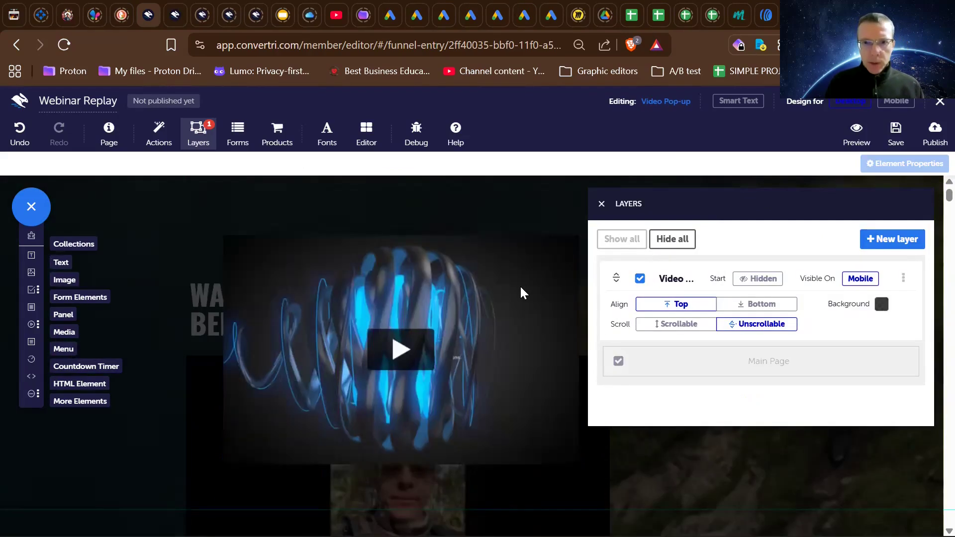
pyautogui.click(601, 203)
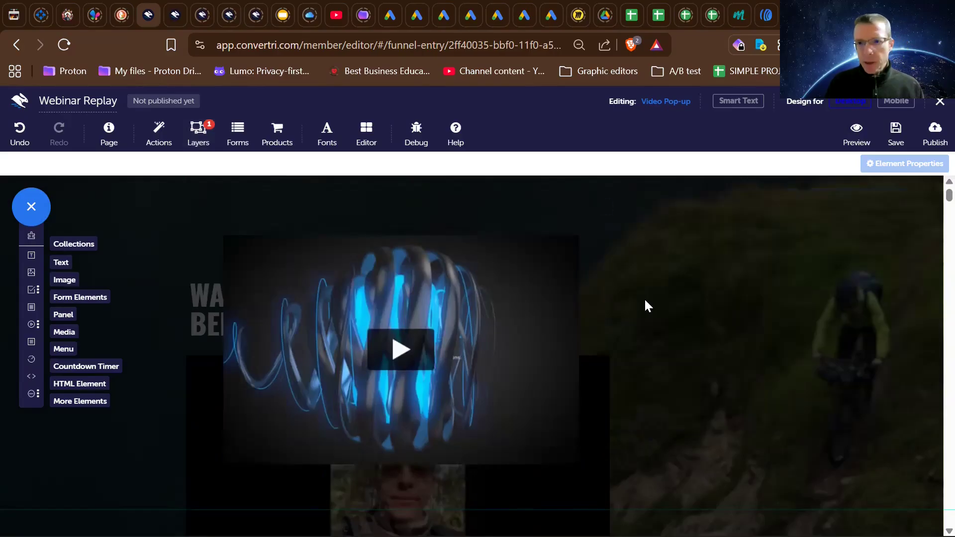
# - Check the Vimeo video's actions and events, and shift the video slightly up and to the right
pyautogui.click(550, 301)
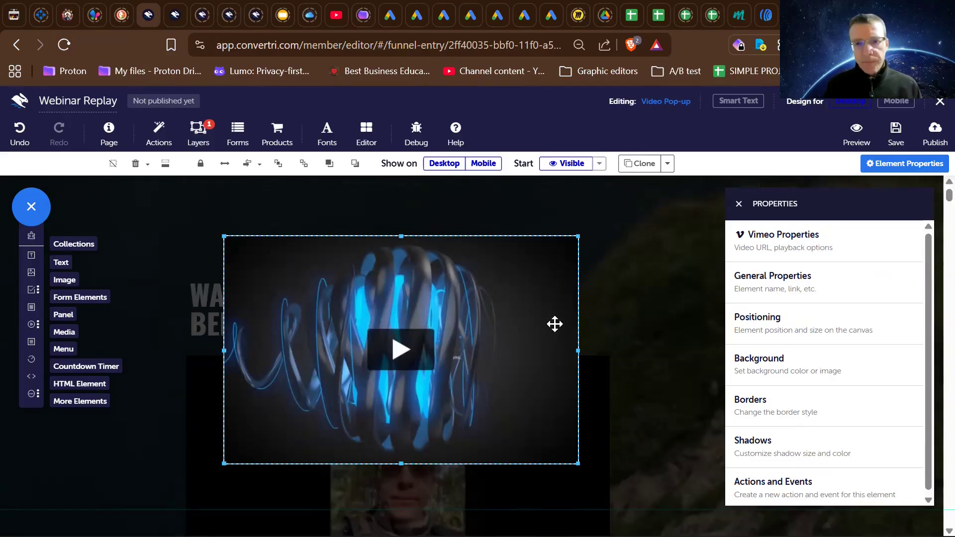
pyautogui.scroll(-1, 783, 440)
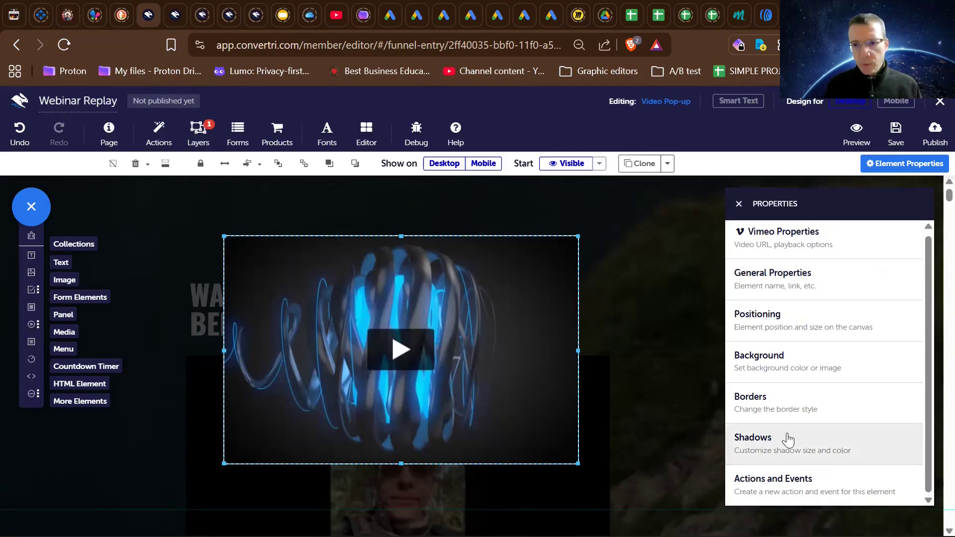
pyautogui.click(780, 497)
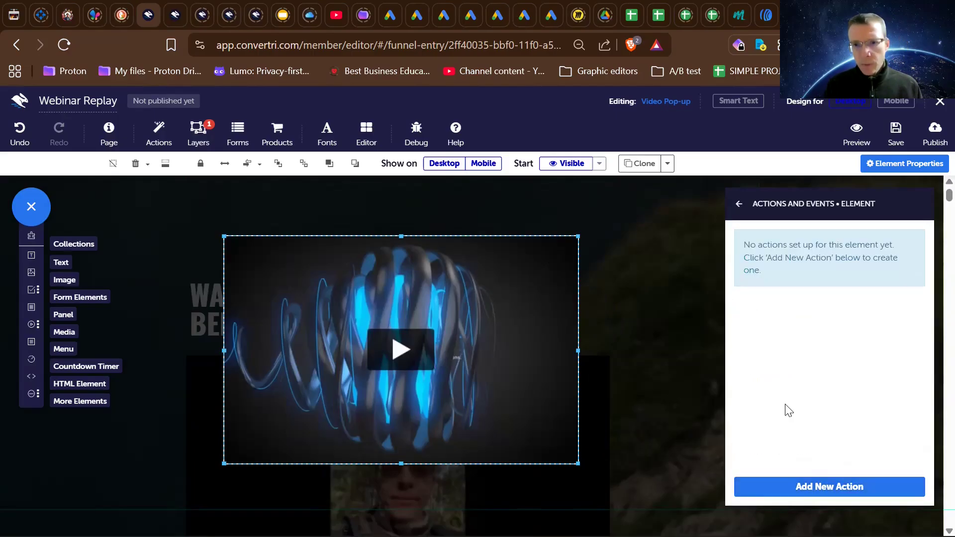
pyautogui.moveTo(551, 241); pyautogui.dragTo(565, 224)
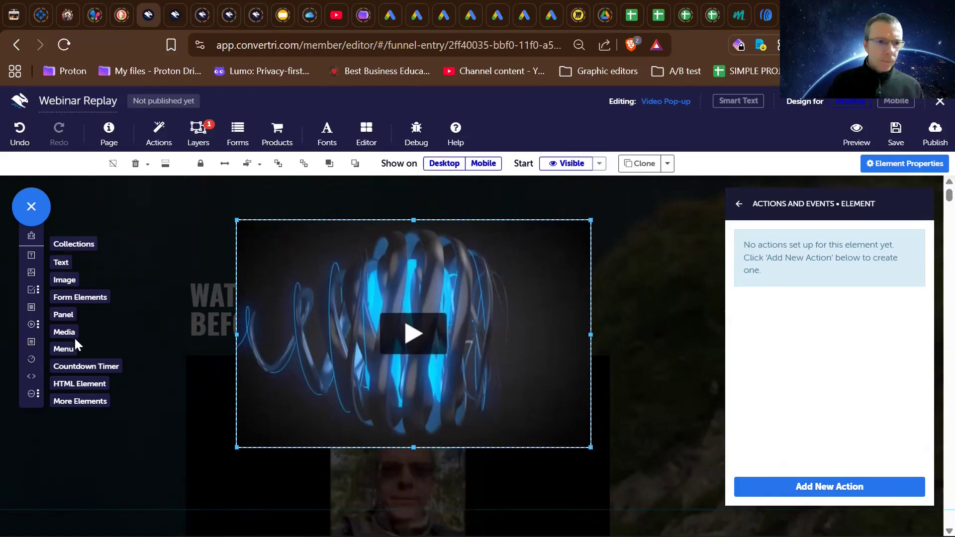
# - Reload the replay page without saving the changes, and check the actions and events assigned to its circular play icon
pyautogui.click(64, 43)
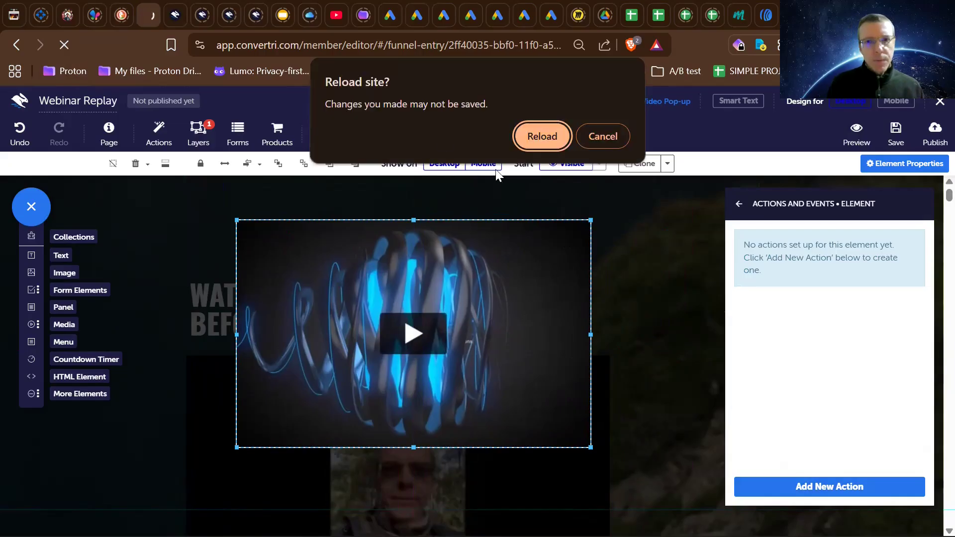
pyautogui.click(533, 141)
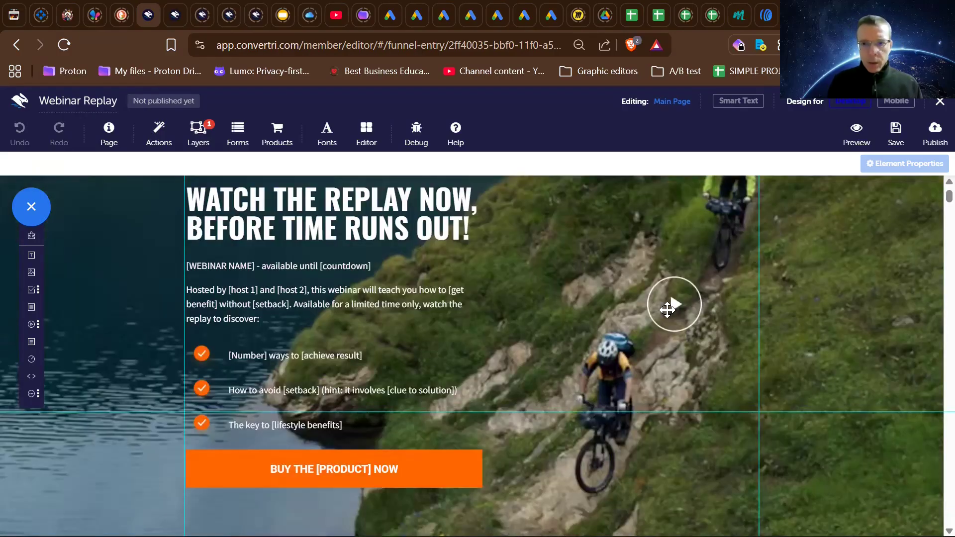
pyautogui.click(668, 309)
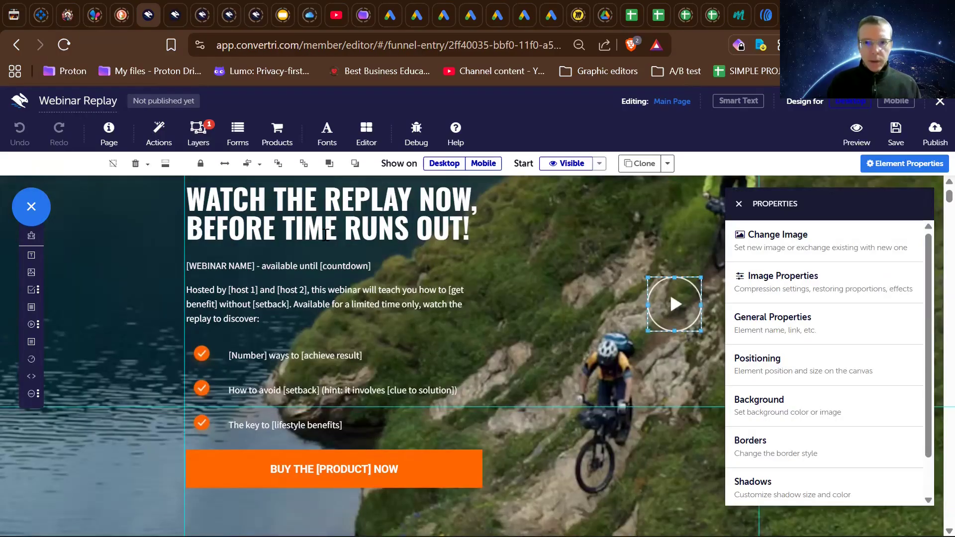
pyautogui.scroll(-1, 761, 485)
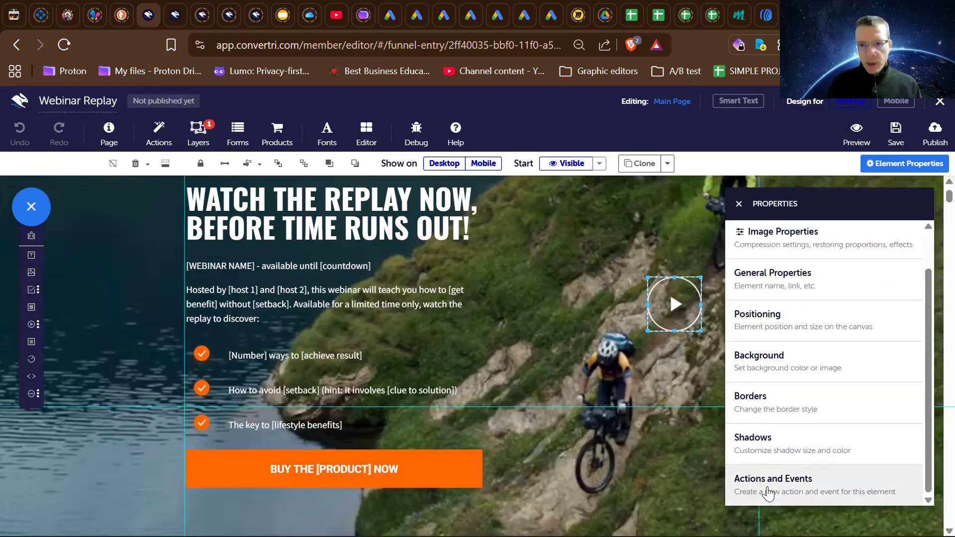
pyautogui.click(768, 492)
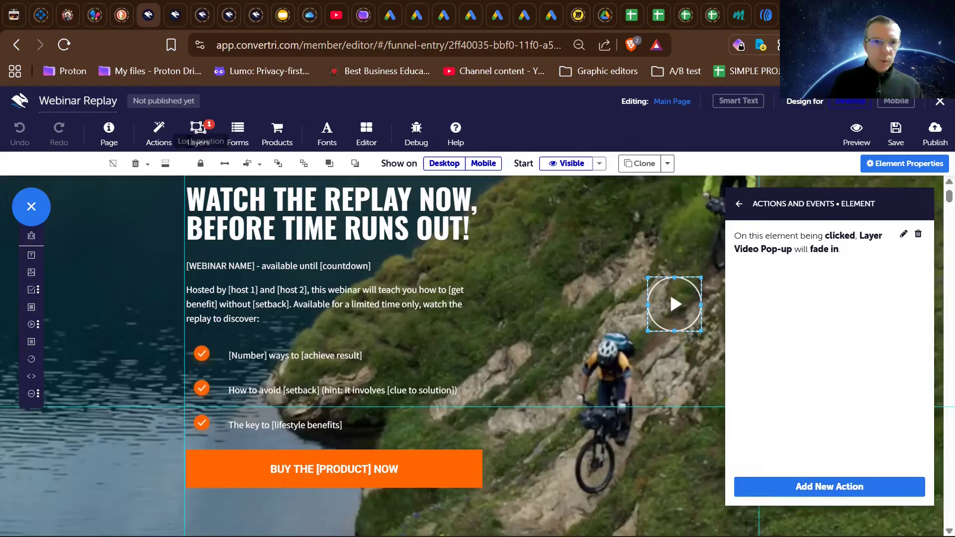
# - Show the Video Pop-up layer for editing, select its original placeholder video, and dismiss the layer list
pyautogui.click(197, 130)
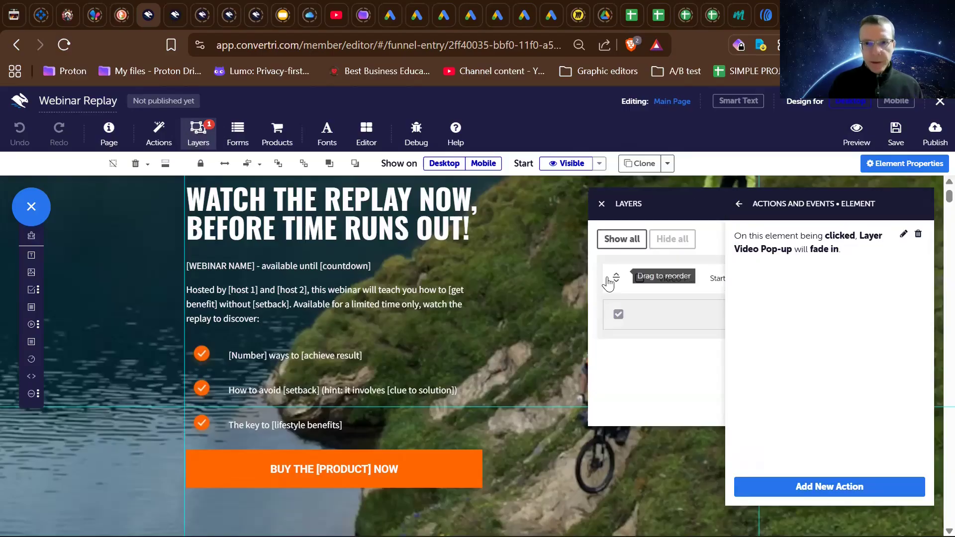
pyautogui.click(639, 279)
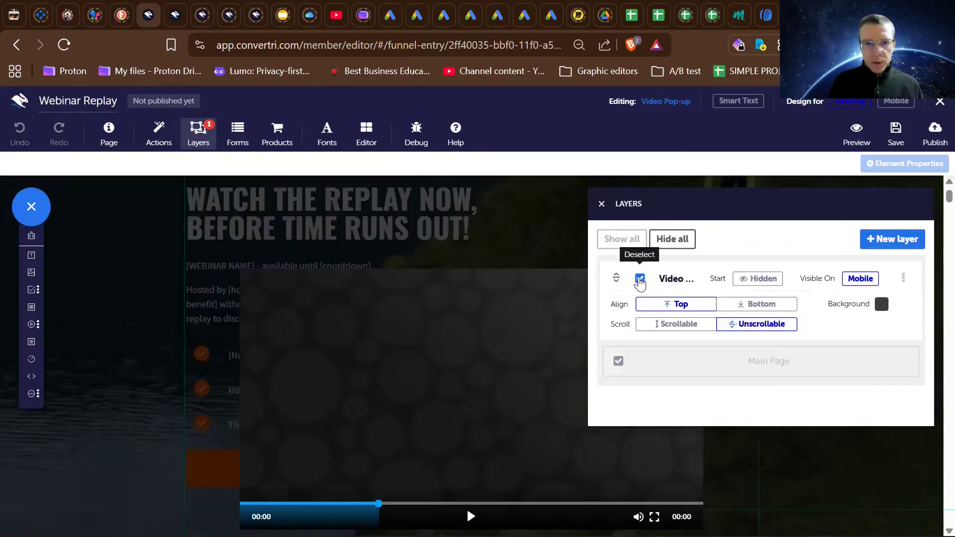
pyautogui.click(461, 357)
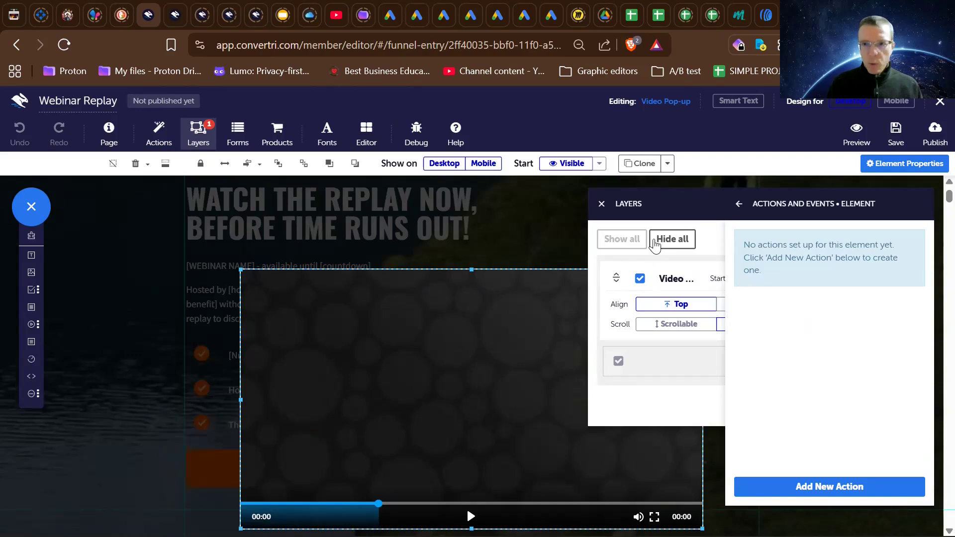
pyautogui.click(601, 206)
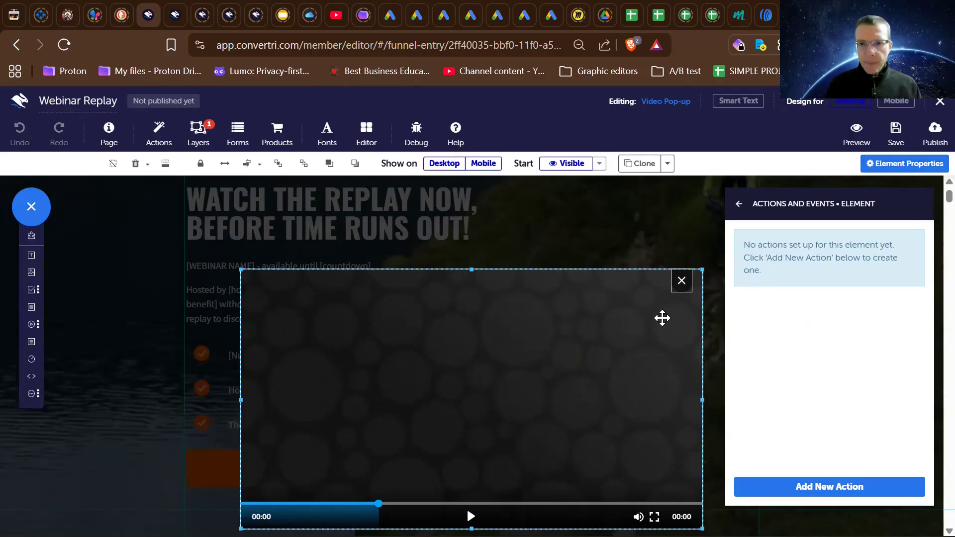
# - Move the pop-up's close icon off and above the placeholder video, delete that video, and select the close icon
pyautogui.moveTo(633, 308); pyautogui.dragTo(612, 254)
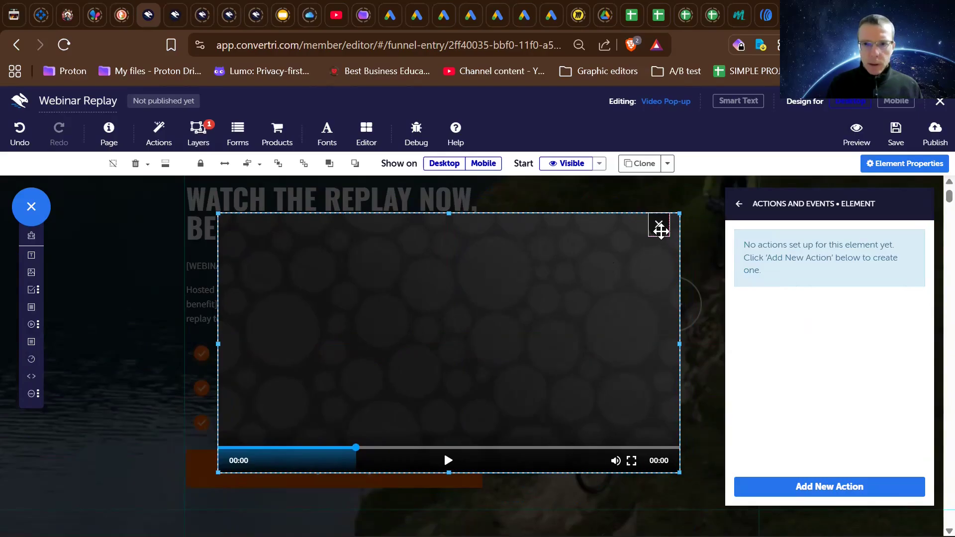
pyautogui.moveTo(660, 229); pyautogui.dragTo(670, 194)
pyautogui.click(631, 265)
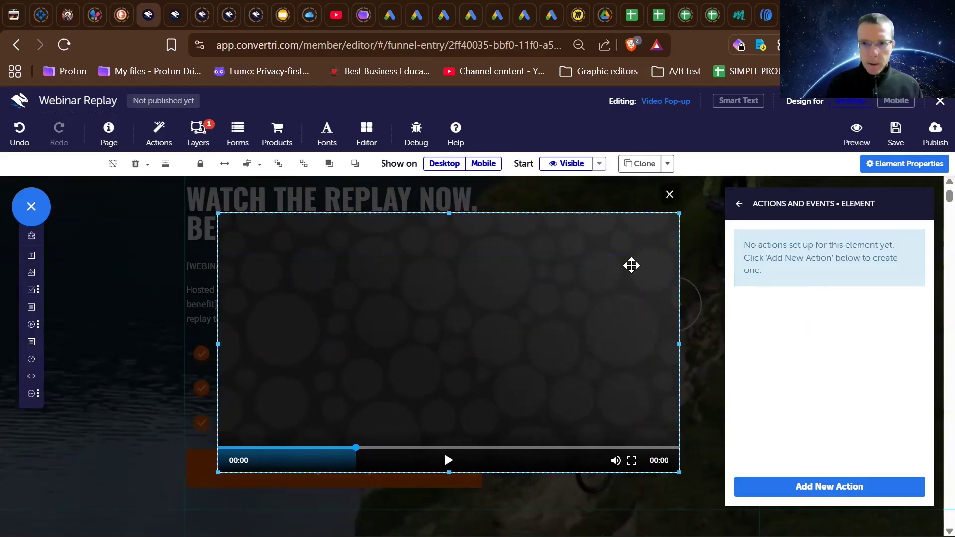
pyautogui.press('Delete')
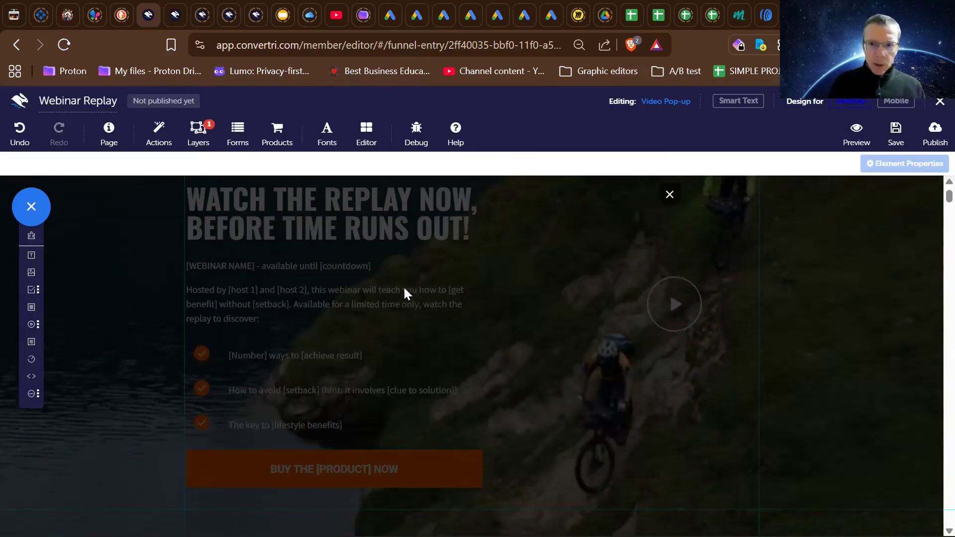
pyautogui.click(669, 194)
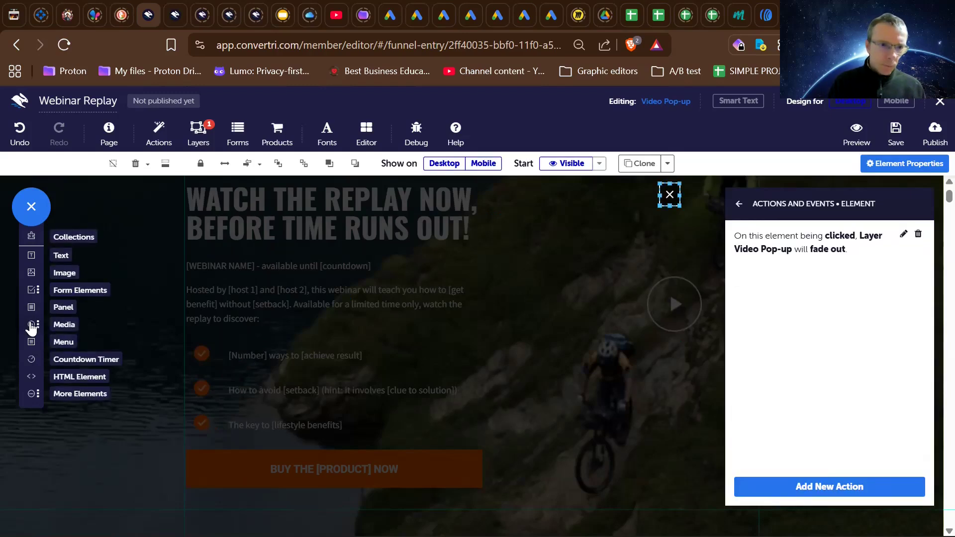
# - Add a Vimeo video to the Video Pop-up layer, move it lower over the replay text, and enlarge it across the content area
pyautogui.moveTo(31, 329)
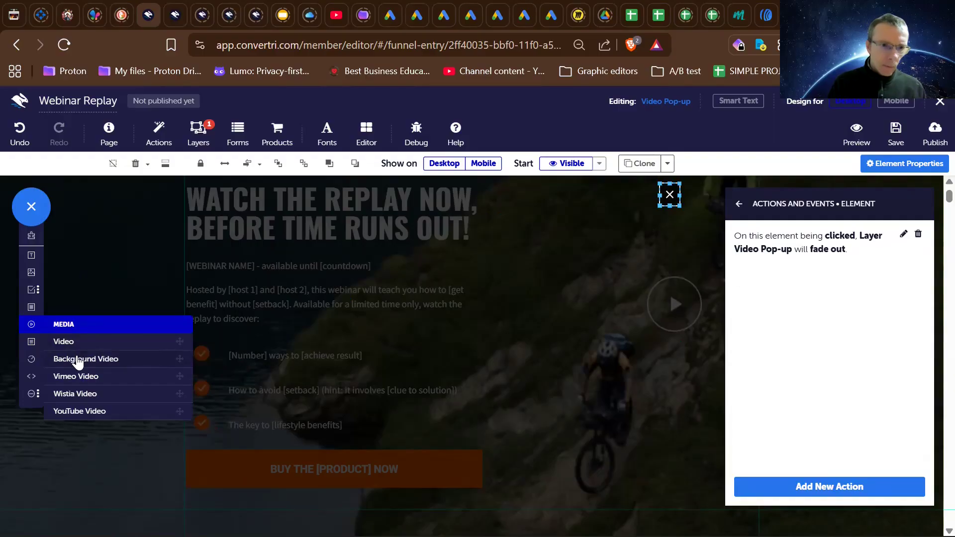
pyautogui.click(80, 376)
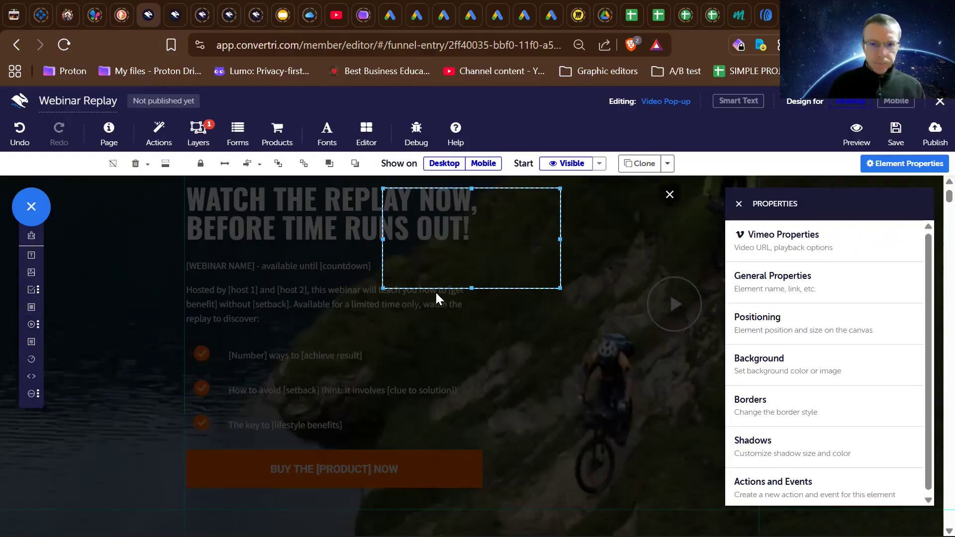
pyautogui.moveTo(438, 242); pyautogui.dragTo(305, 286)
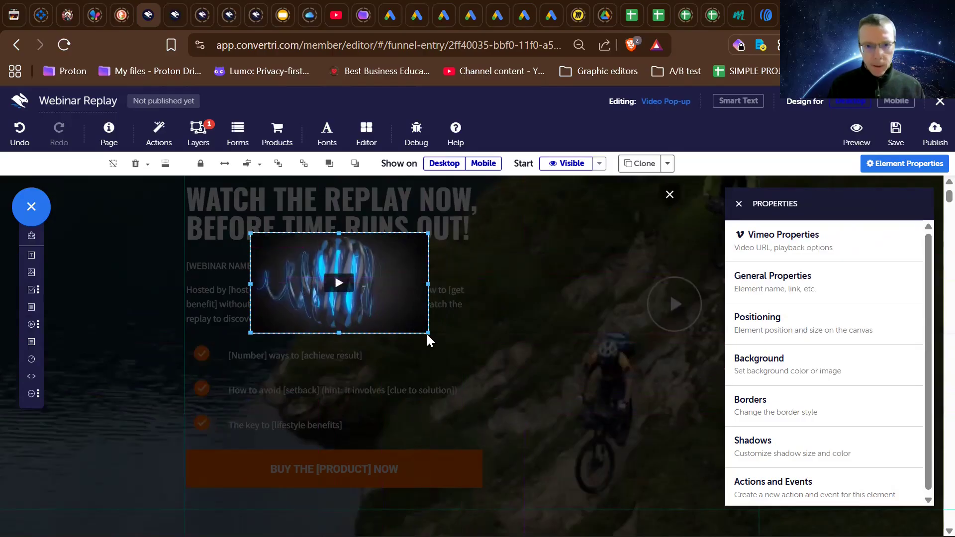
pyautogui.moveTo(427, 331); pyautogui.dragTo(701, 476)
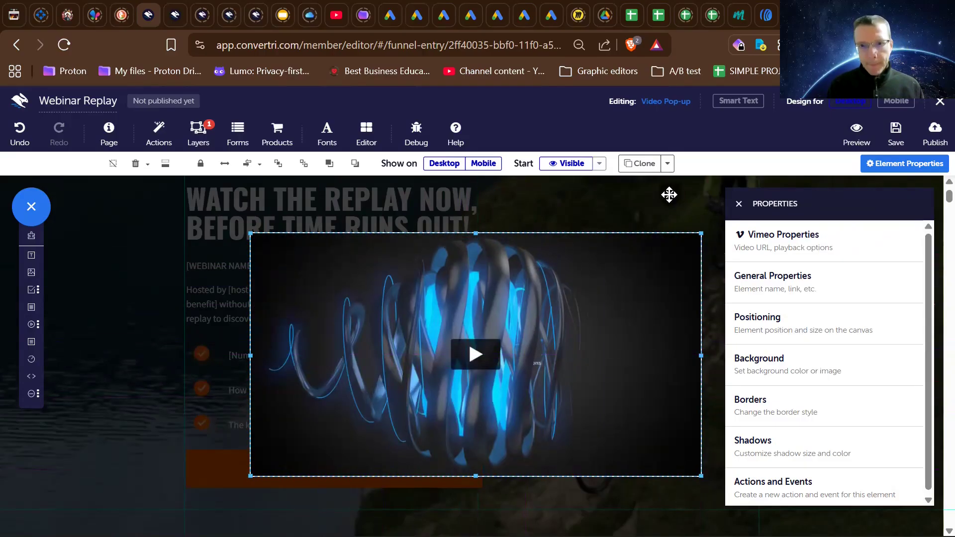
# - Try the close icon over the Vimeo video, then lower the video and place the icon just above its upper-right corner
pyautogui.moveTo(669, 194); pyautogui.dragTo(662, 243)
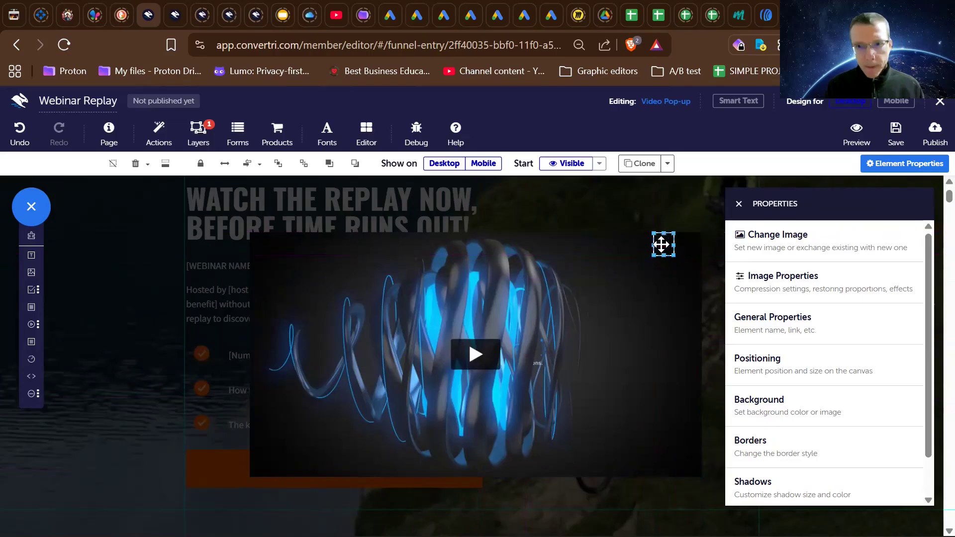
pyautogui.click(657, 215)
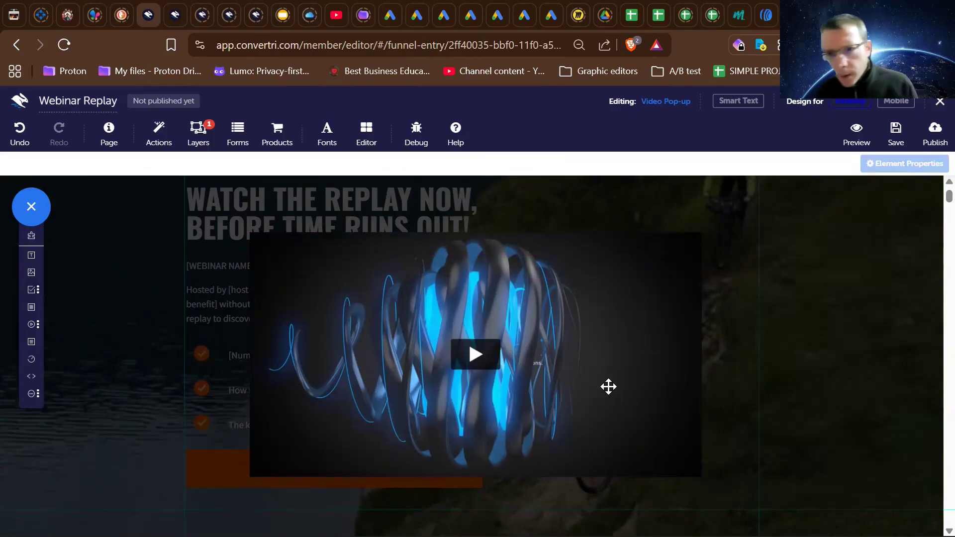
pyautogui.click(665, 246)
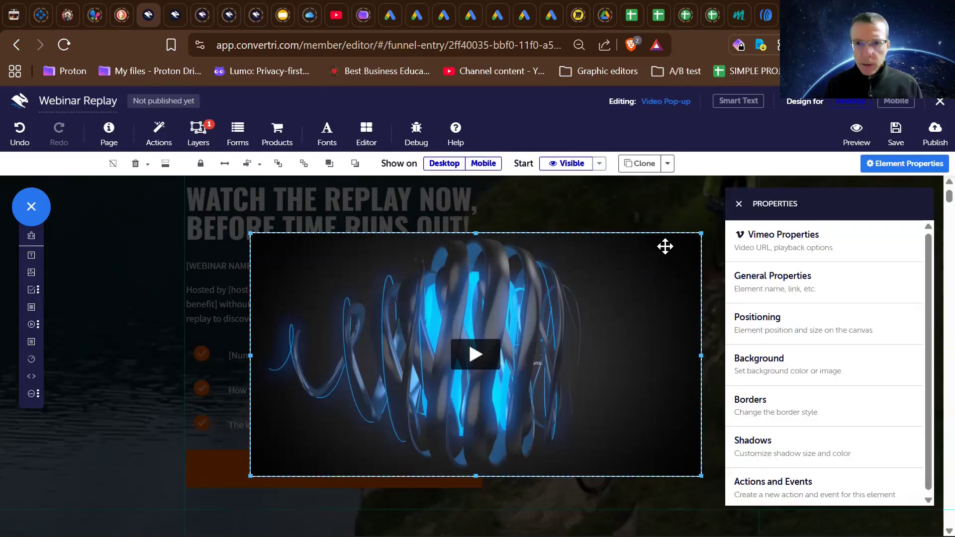
pyautogui.moveTo(635, 251); pyautogui.dragTo(613, 274)
pyautogui.click(662, 243)
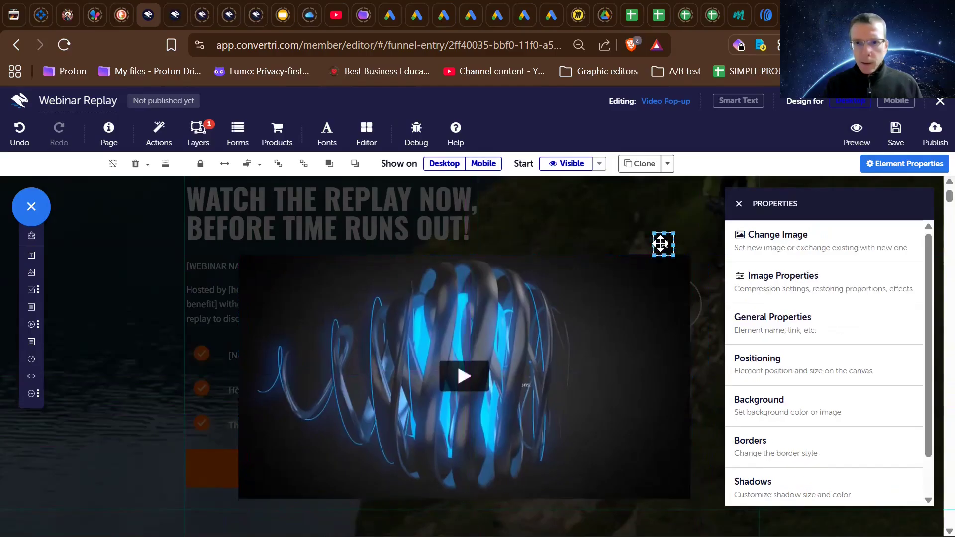
pyautogui.click(640, 293)
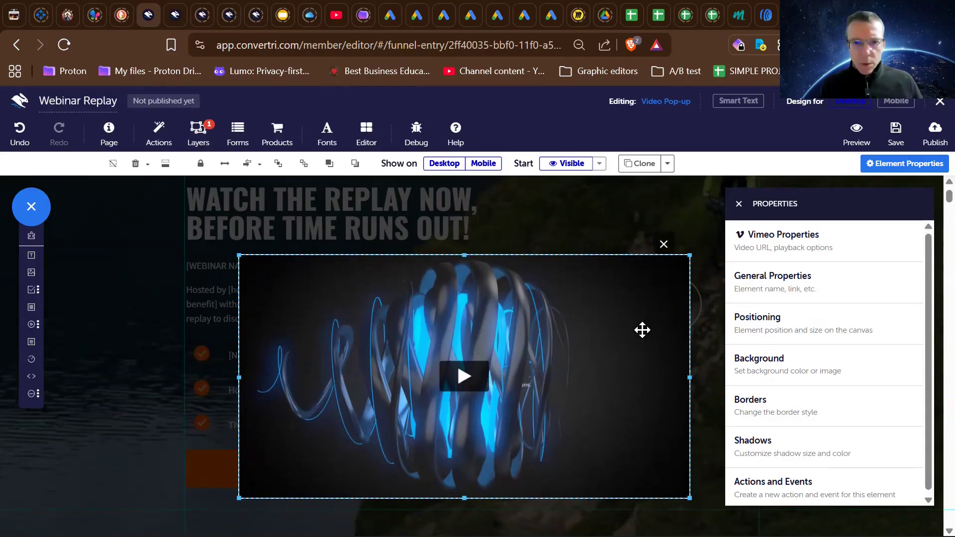
pyautogui.moveTo(661, 242); pyautogui.dragTo(673, 233)
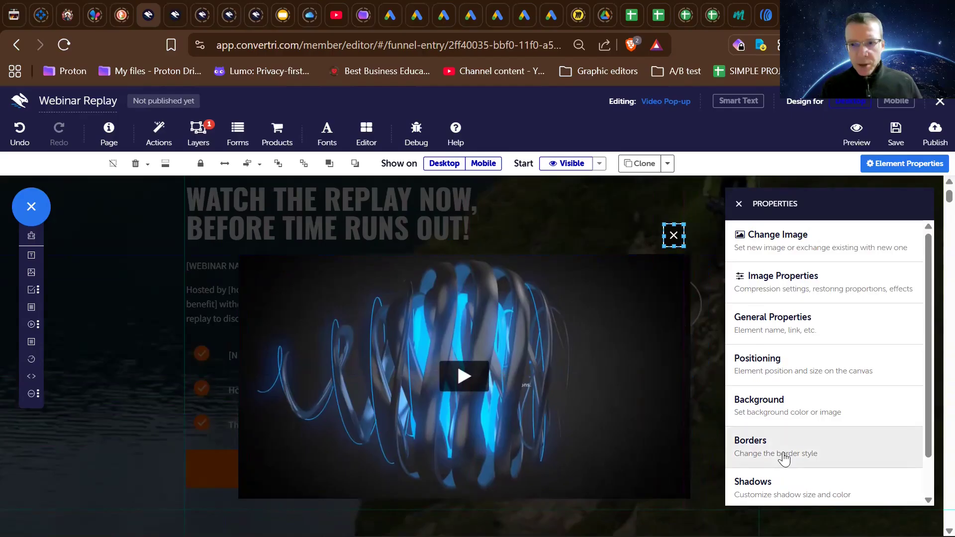
# - Check the actions and events assigned to the pop-up's close icon, and return to its properties
pyautogui.scroll(-1, 783, 455)
pyautogui.click(780, 491)
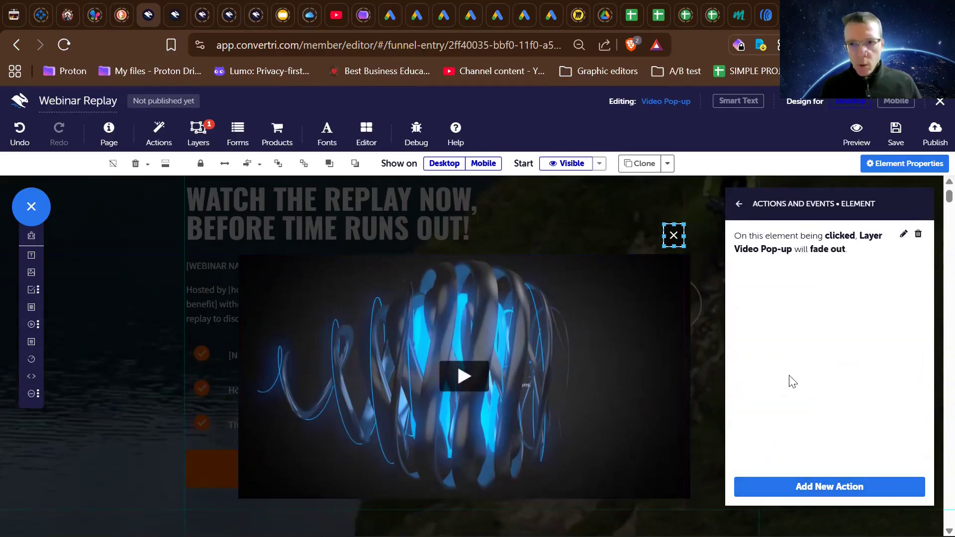
pyautogui.click(739, 203)
# - Start replacing the close icon's image and search Pixabay for "cross close icon"
pyautogui.click(777, 240)
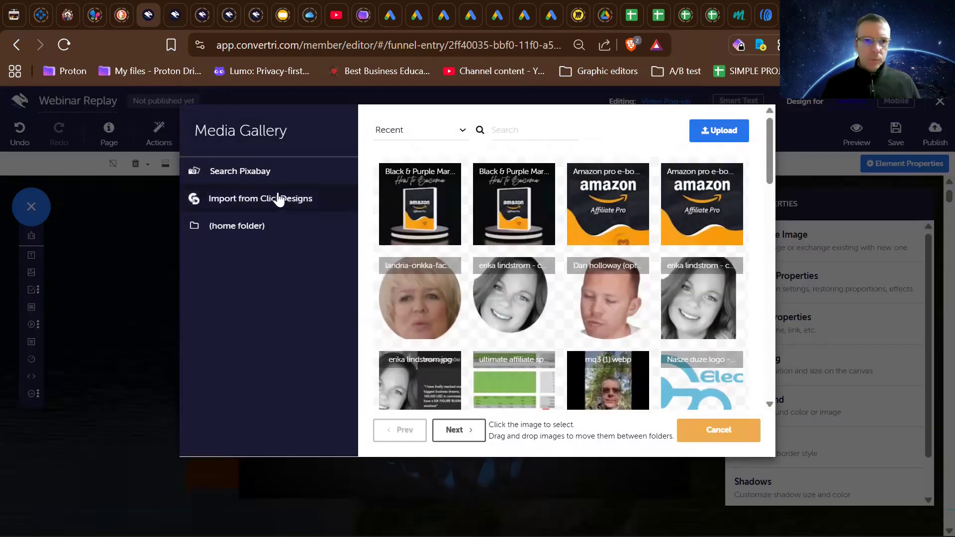
pyautogui.click(252, 175)
pyautogui.click(534, 129)
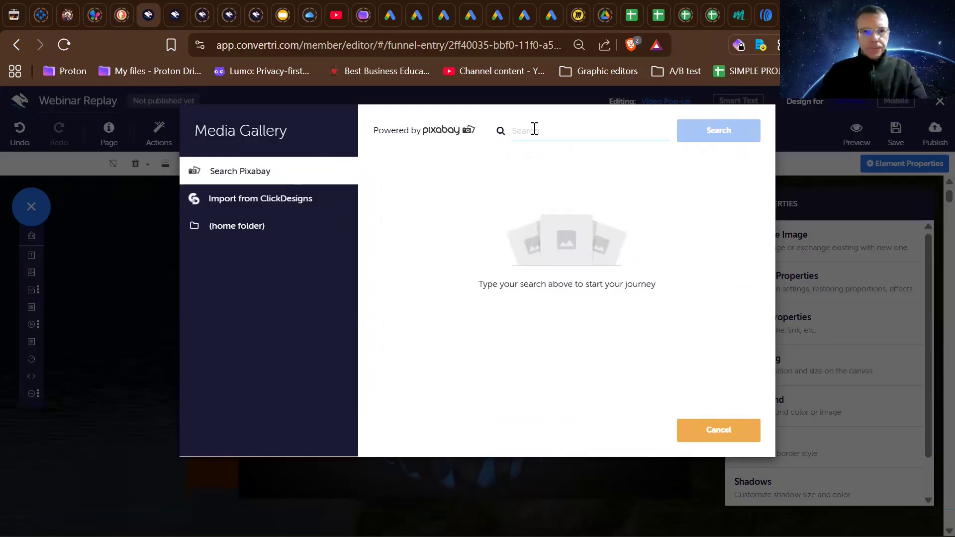
pyautogui.write('cross clo')
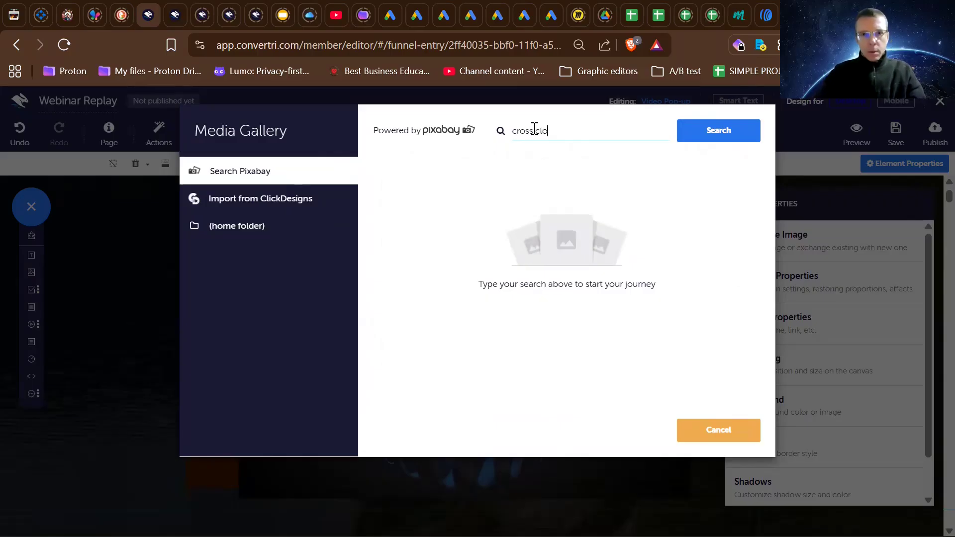
pyautogui.write('se ic')
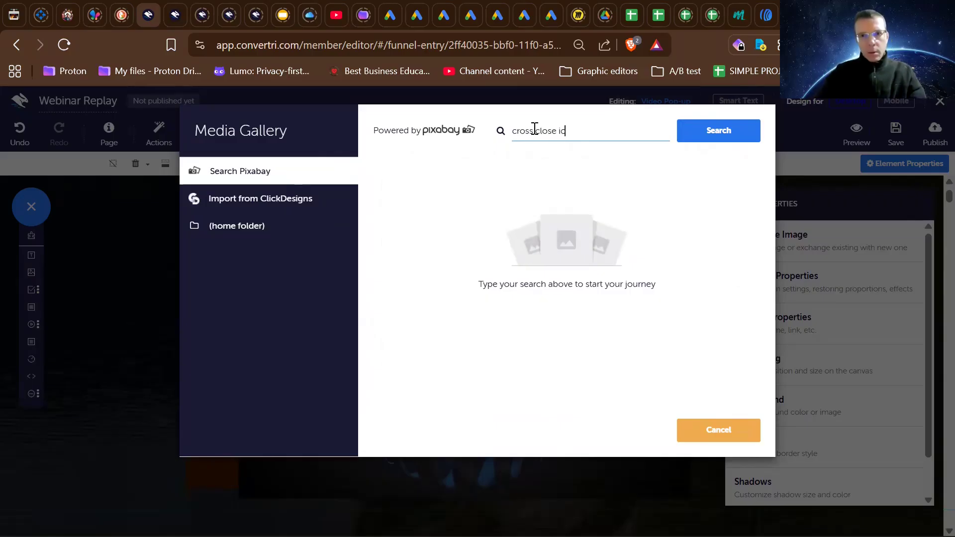
pyautogui.write('on')
pyautogui.press('Return')
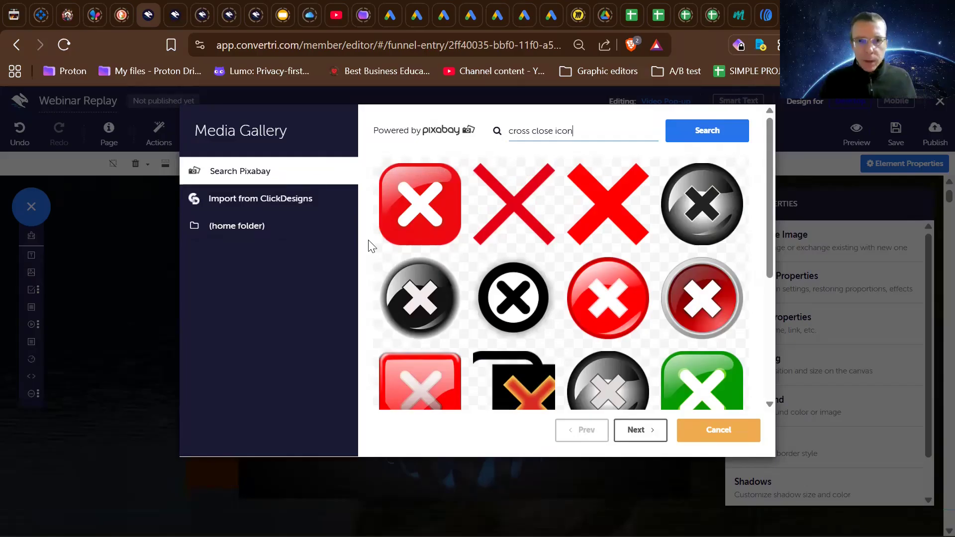
# - Look through the "cross close icon" image results for a suitable replacement for the close icon
pyautogui.scroll(-1, 556, 266)
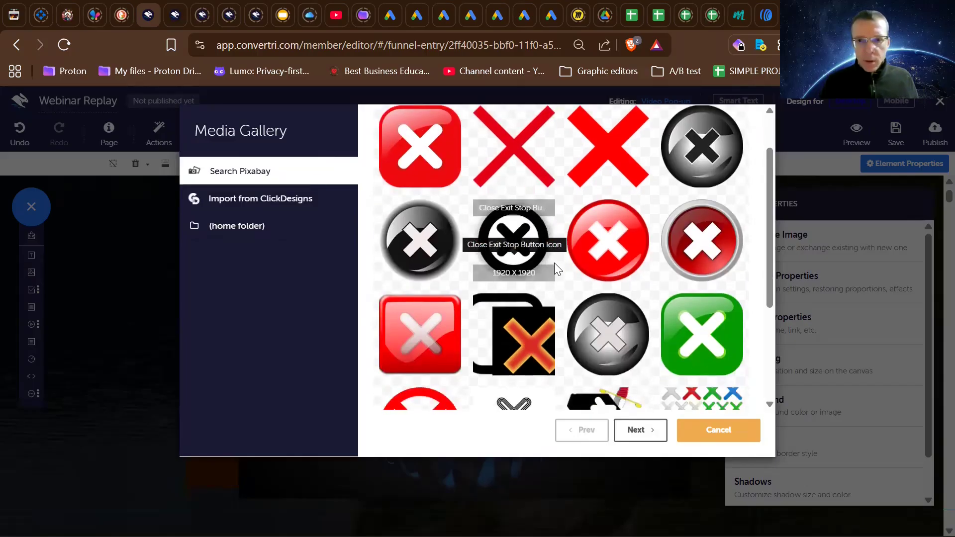
pyautogui.scroll(-2, 554, 262)
pyautogui.scroll(3, 554, 263)
pyautogui.scroll(-1, 554, 262)
pyautogui.scroll(2, 554, 263)
pyautogui.scroll(-4, 554, 263)
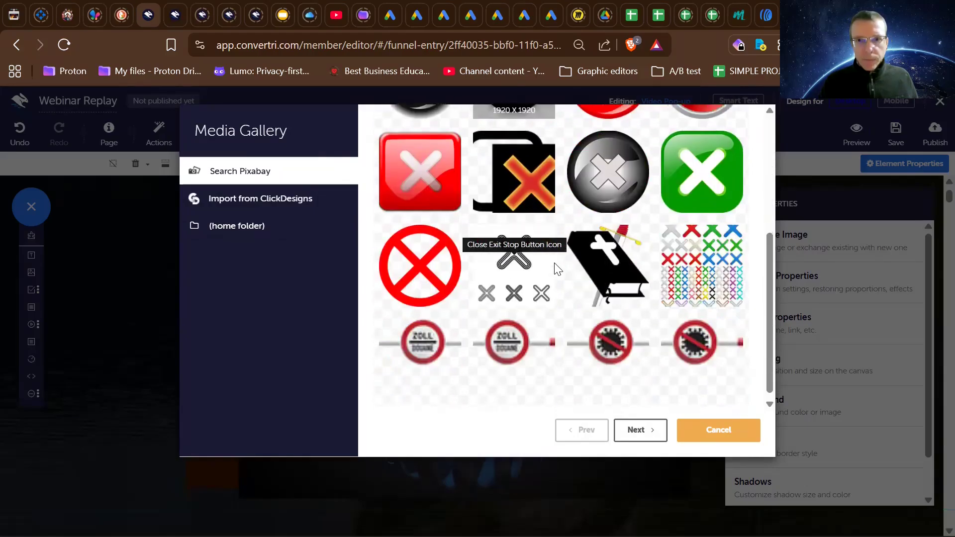
pyautogui.scroll(3, 554, 262)
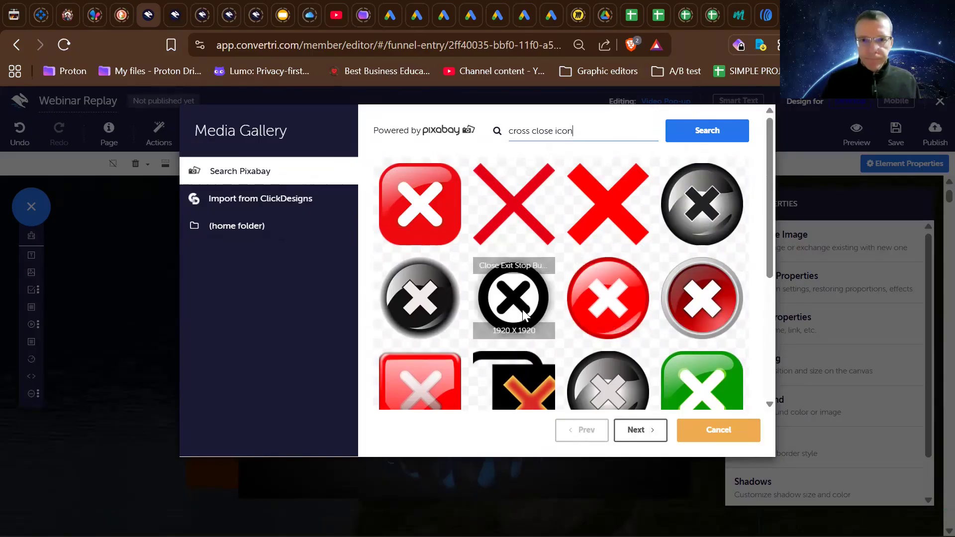
pyautogui.scroll(-1, 599, 303)
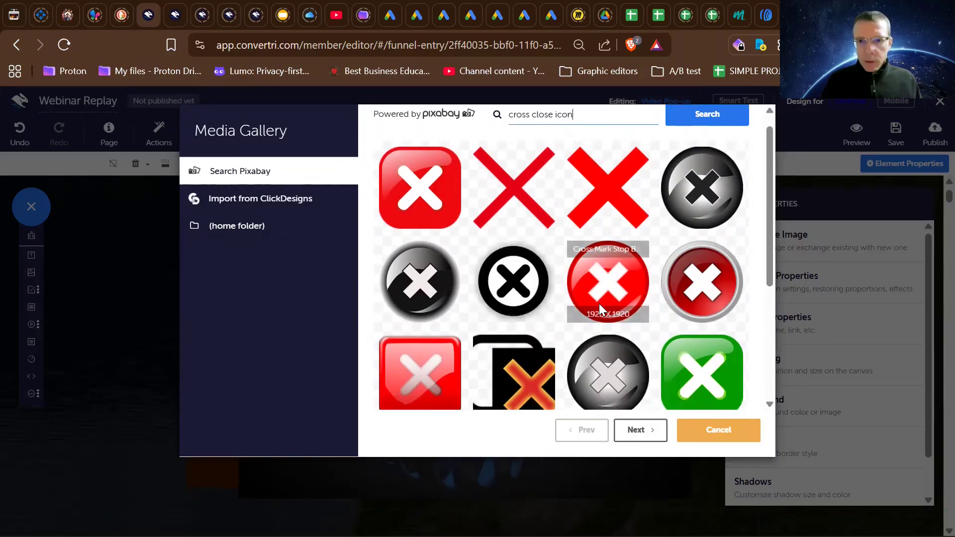
pyautogui.scroll(-1, 599, 303)
pyautogui.scroll(1, 600, 304)
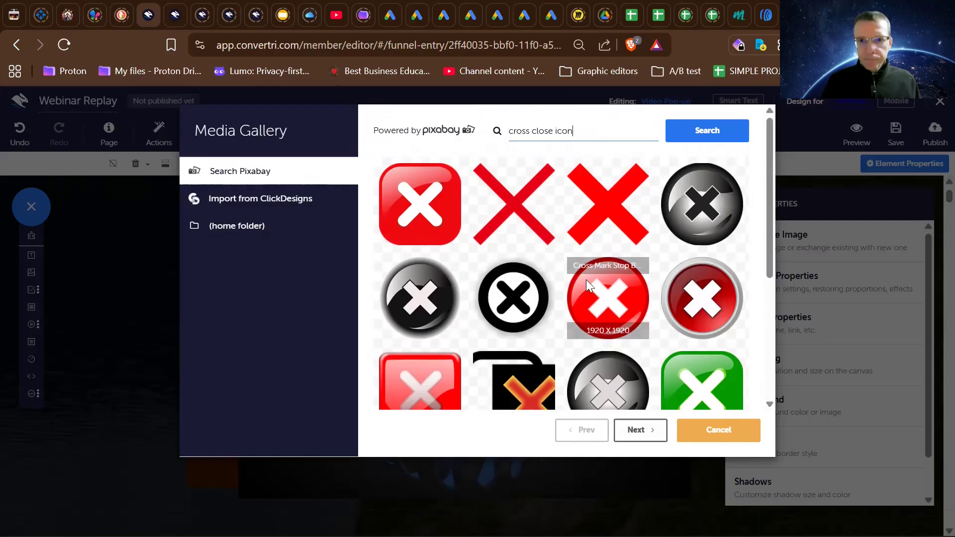
pyautogui.scroll(-4, 618, 295)
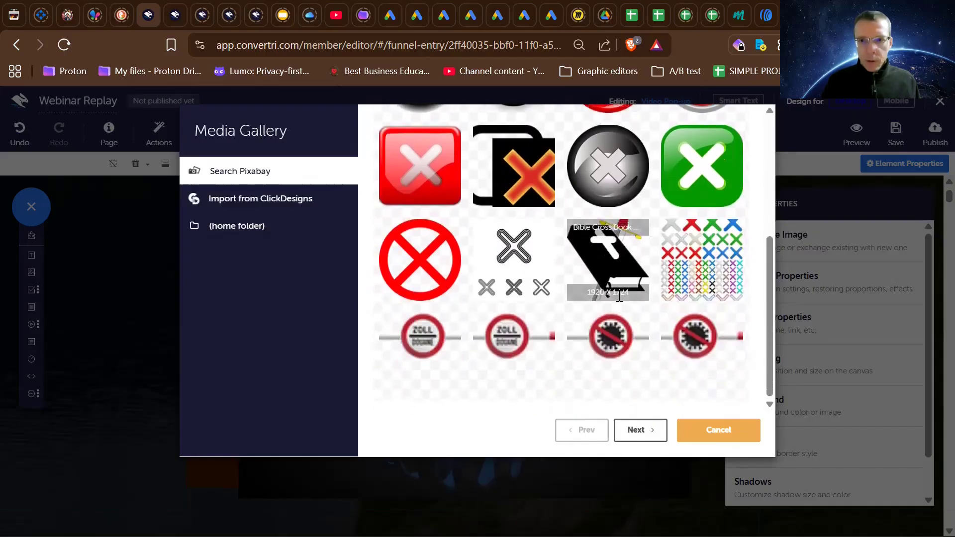
pyautogui.scroll(4, 619, 296)
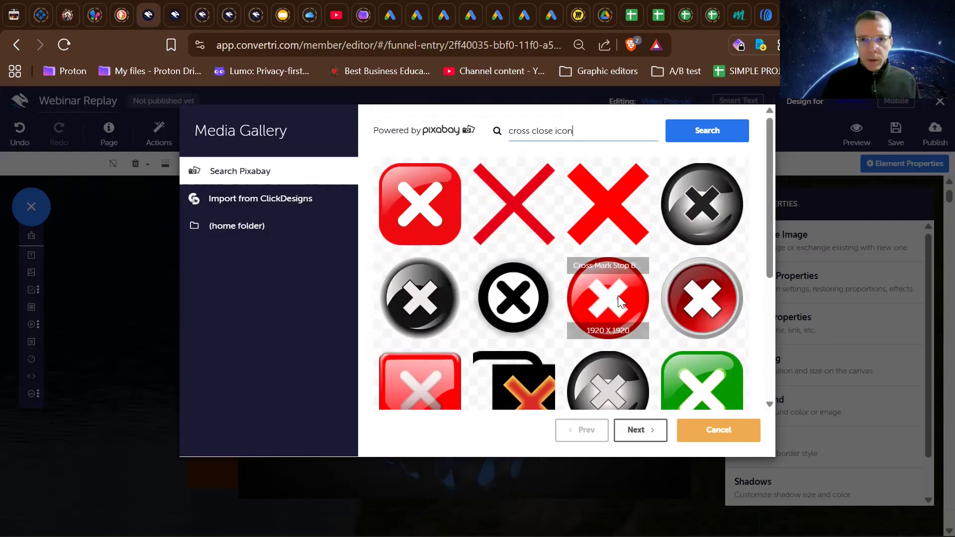
# - Shorten the Pixabay search to "close icon" and look through the images
pyautogui.doubleClick(514, 127)
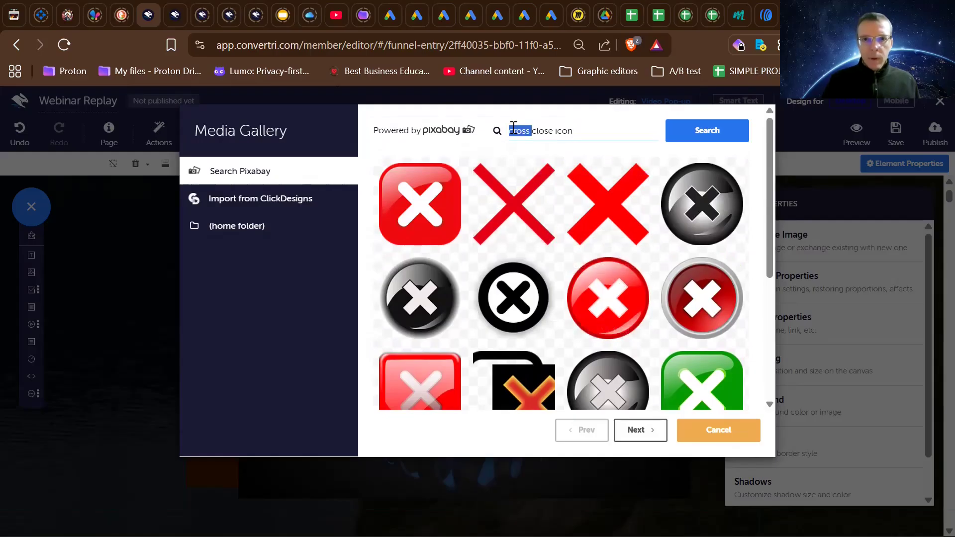
pyautogui.press('Delete')
pyautogui.press('Delete')
pyautogui.press('Return')
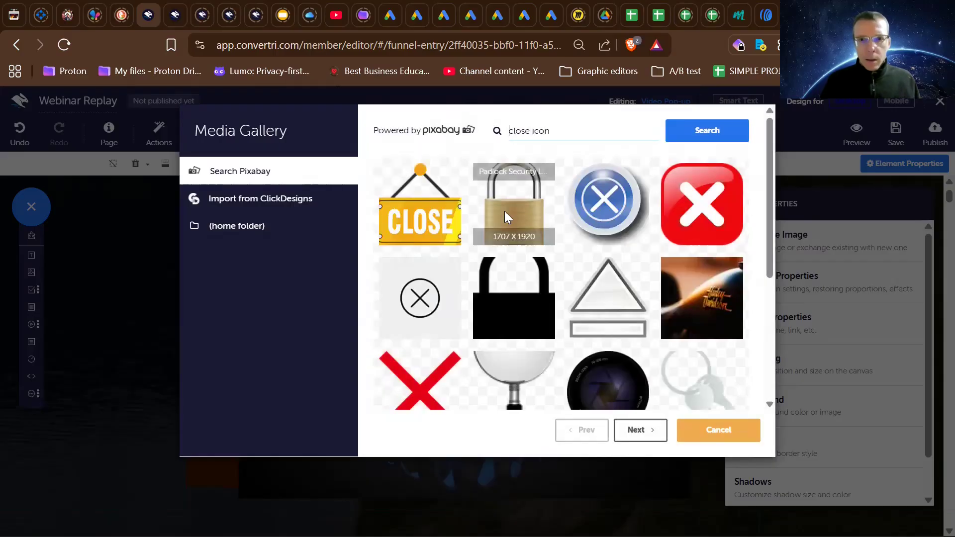
pyautogui.scroll(-1, 505, 211)
pyautogui.scroll(-5, 504, 211)
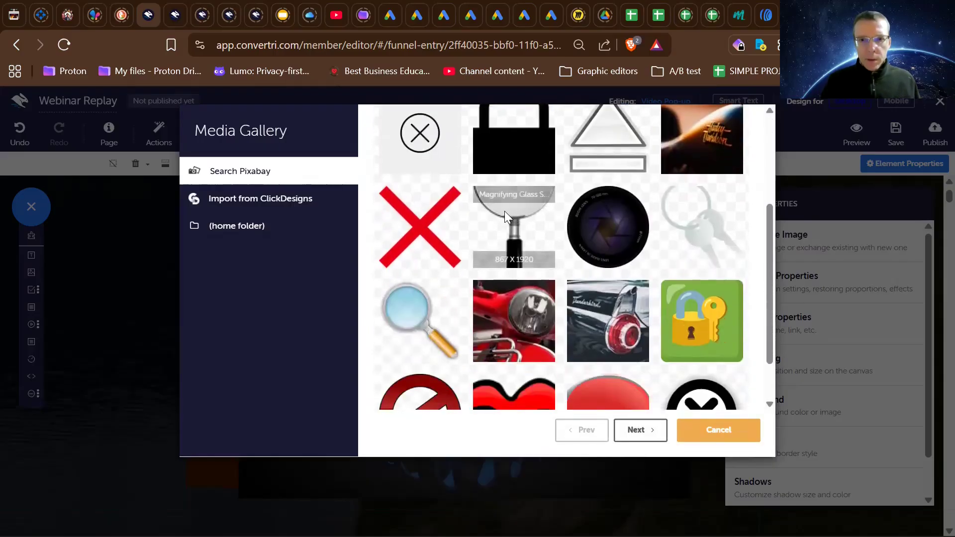
pyautogui.scroll(6, 504, 211)
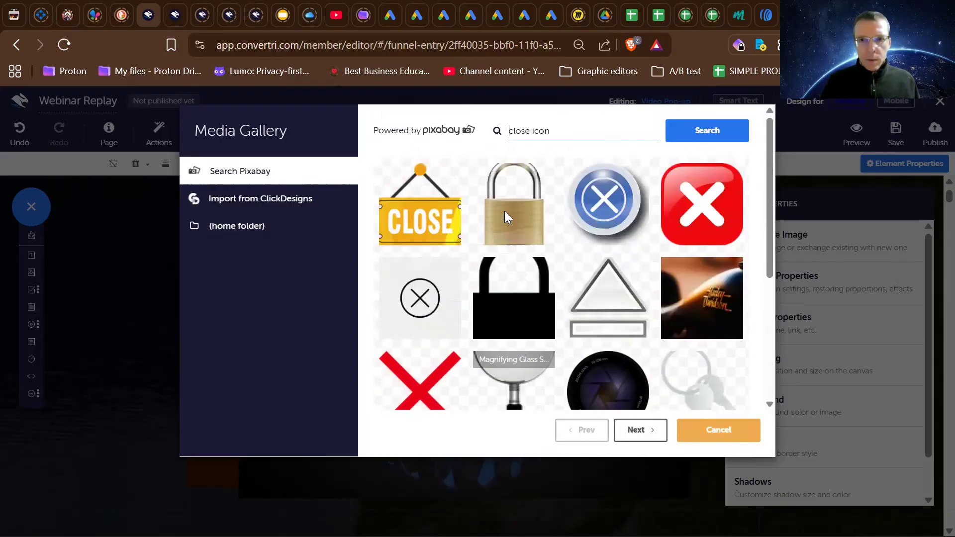
# - Replace the close icon's image with the blue Exit Off Symbol Icon Button from Pixabay
pyautogui.click(609, 199)
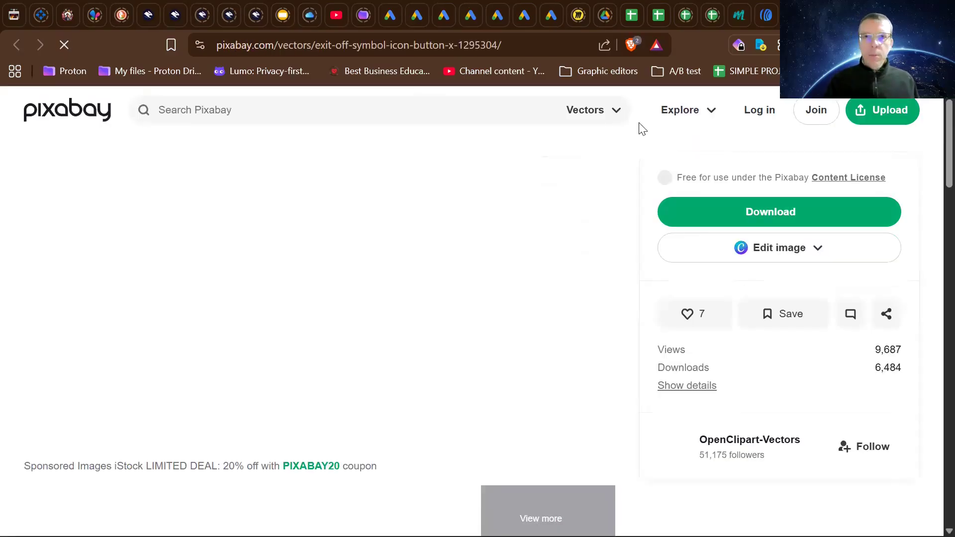
pyautogui.click(149, 15)
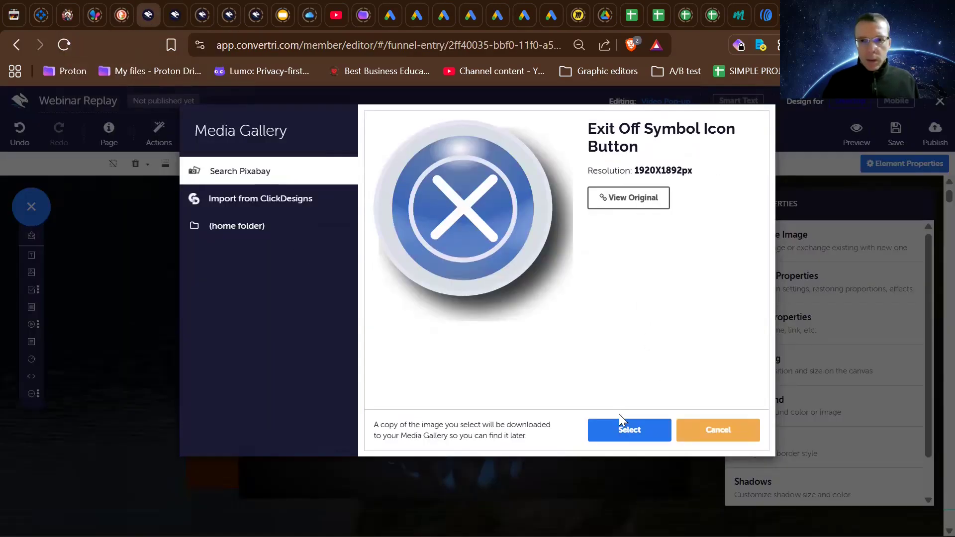
pyautogui.click(622, 428)
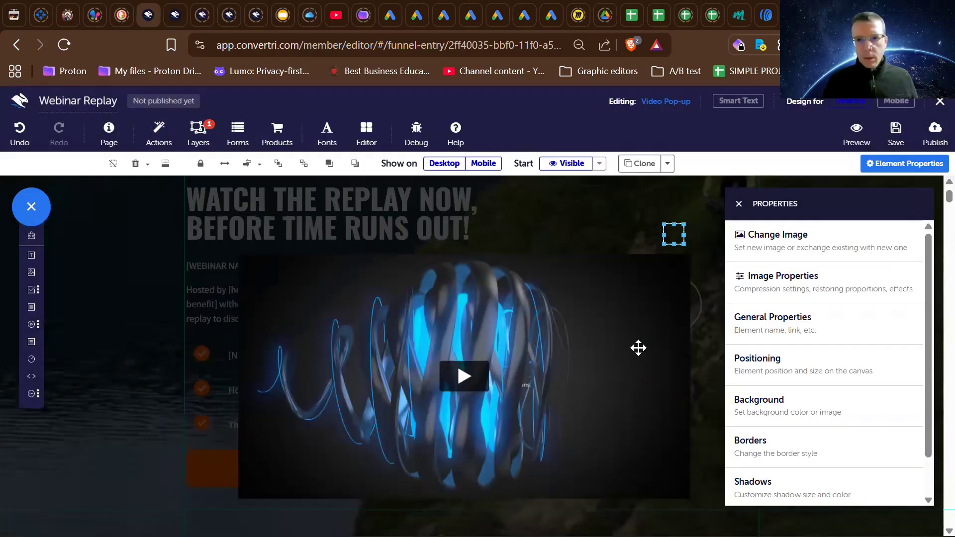
# - Move the blue close icon onto the video near its upper-right corner and send the Vimeo video to the back
pyautogui.click(635, 318)
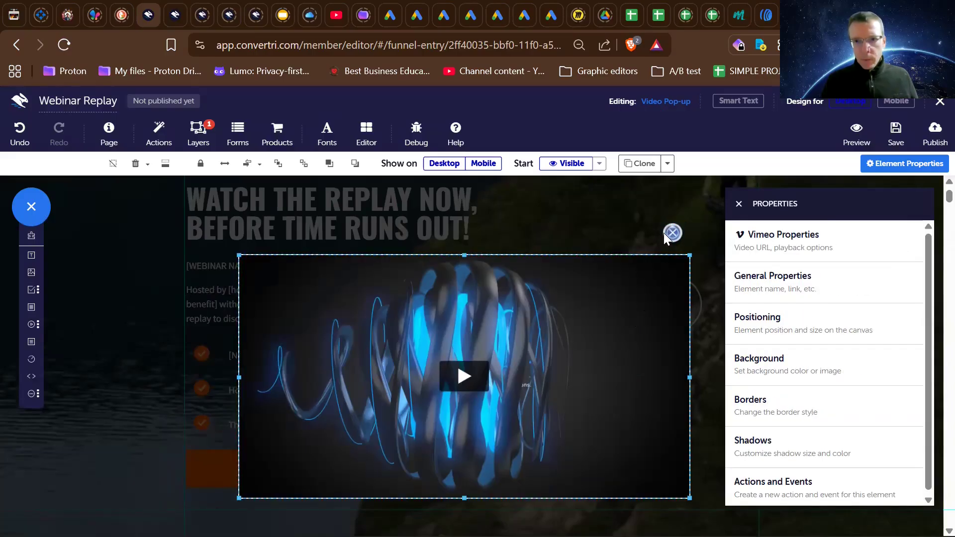
pyautogui.moveTo(672, 232); pyautogui.dragTo(664, 263)
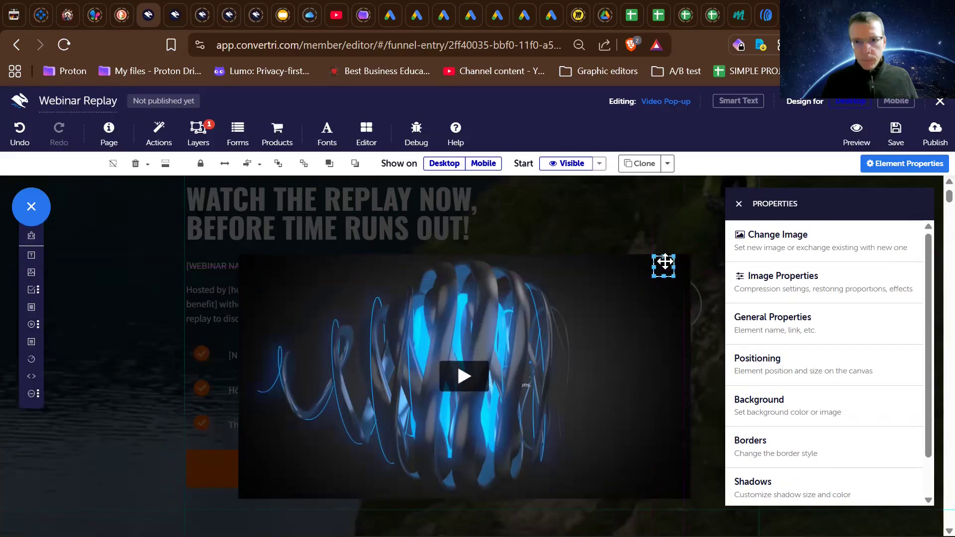
pyautogui.click(664, 261)
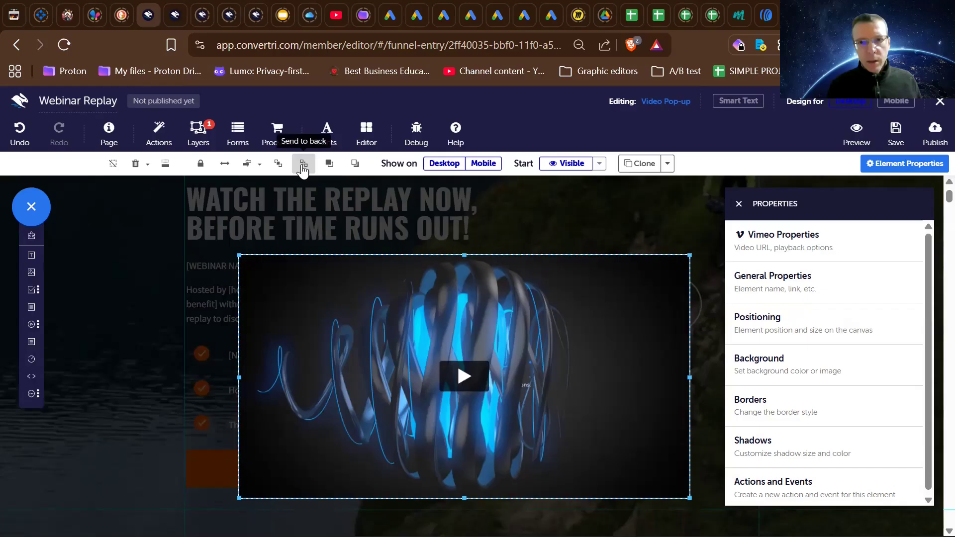
pyautogui.click(302, 170)
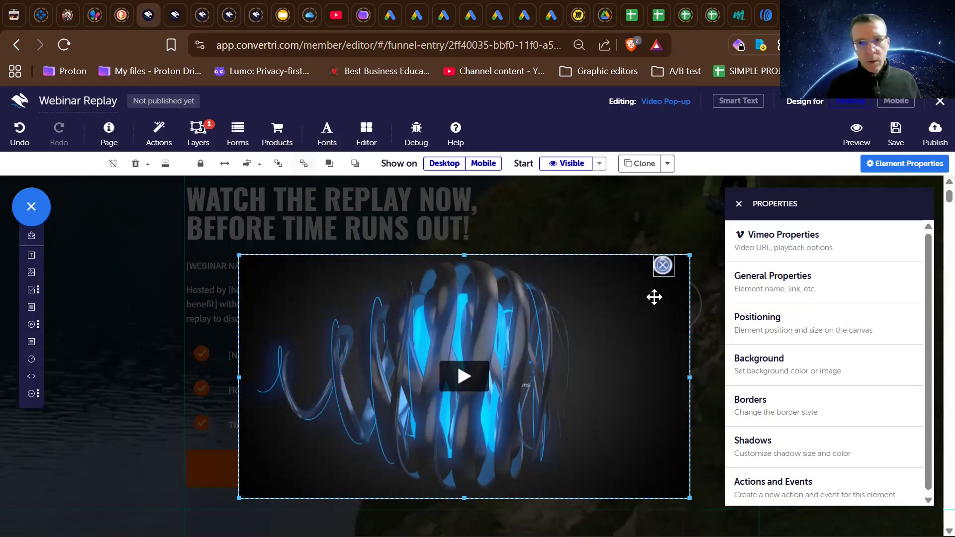
pyautogui.click(640, 239)
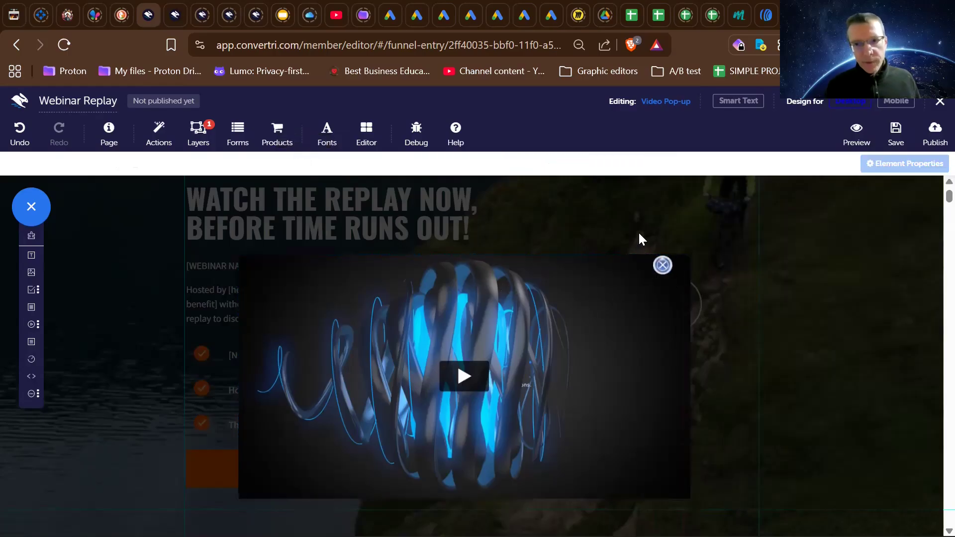
# - Shift the blue close icon farther right, tight into the video's upper-right corner
pyautogui.moveTo(662, 265); pyautogui.dragTo(679, 264)
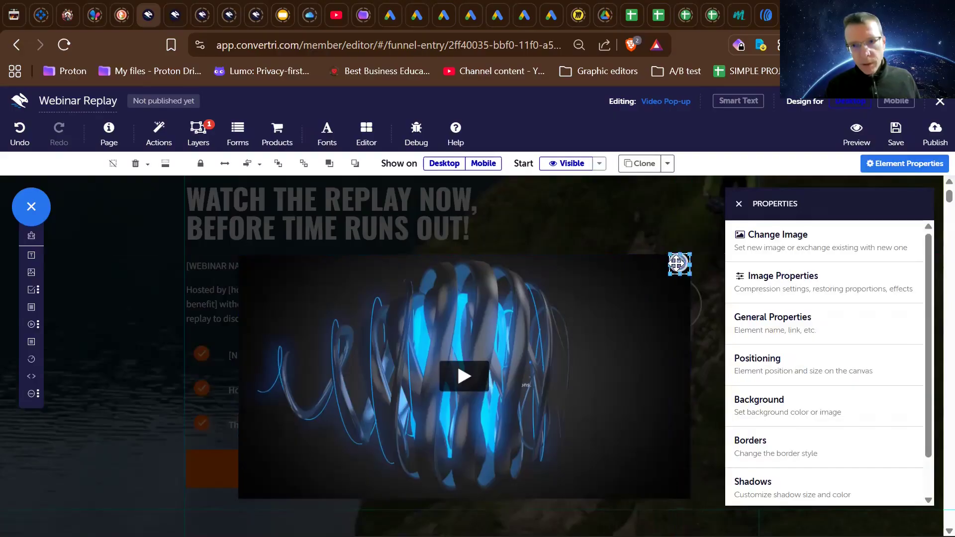
pyautogui.click(673, 277)
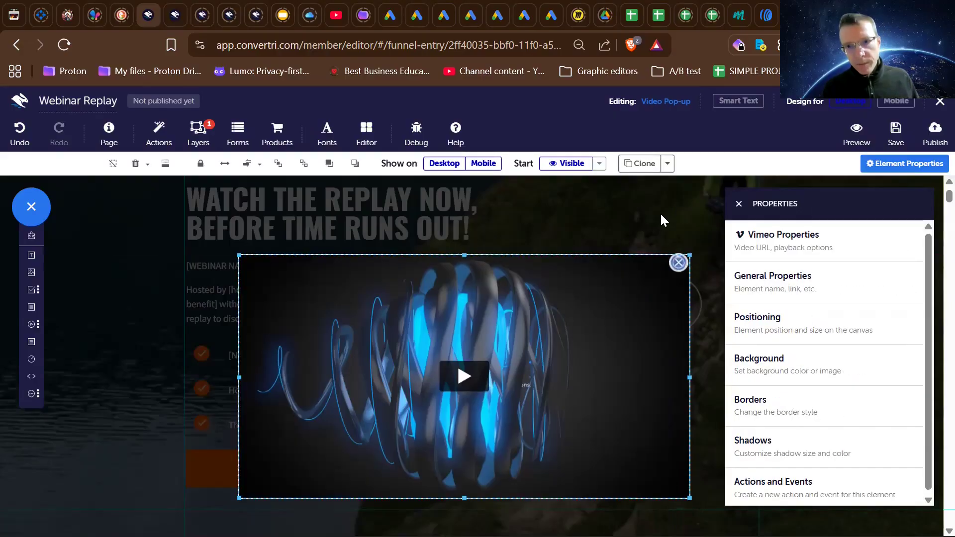
pyautogui.moveTo(678, 262)
pyautogui.mouseDown()
pyautogui.moveTo(677, 244)
pyautogui.moveTo(636, 366)
pyautogui.moveTo(655, 278)
pyautogui.moveTo(679, 266)
pyautogui.mouseUp()
pyautogui.click(678, 244)
pyautogui.click(677, 264)
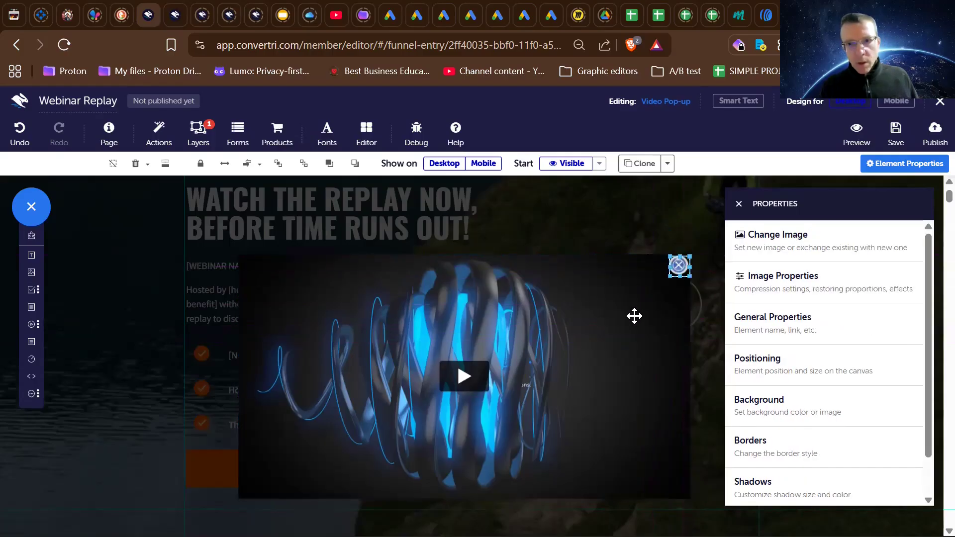
# - Undo the close icon's moves, the video's send-to-back and the image replacement to restore the white cross
pyautogui.click(634, 316)
pyautogui.hotkey('ctrl', 'z')
pyautogui.hotkey('ctrl', 'z')
pyautogui.hotkey('ctrl', 'z')
pyautogui.hotkey('ctrl', 'z')
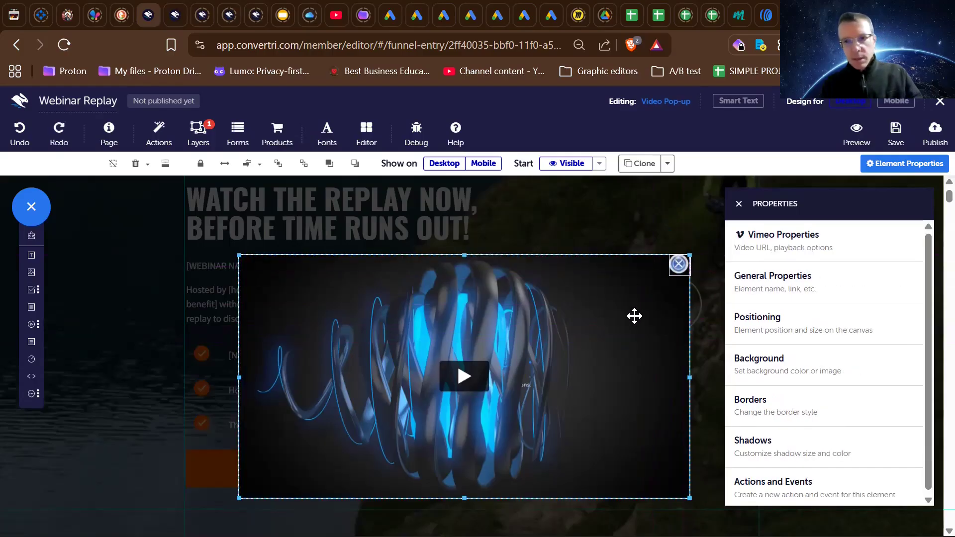
pyautogui.hotkey('ctrl', 'z')
pyautogui.hotkey('ctrl', 'z')
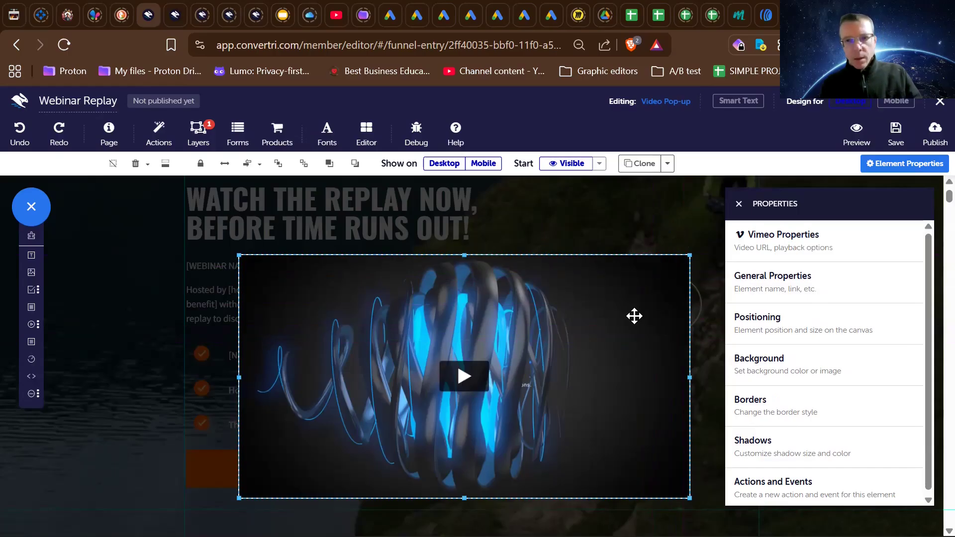
pyautogui.moveTo(634, 316); pyautogui.dragTo(635, 350)
pyautogui.hotkey('ctrl', 'z')
pyautogui.hotkey('ctrl', 'z')
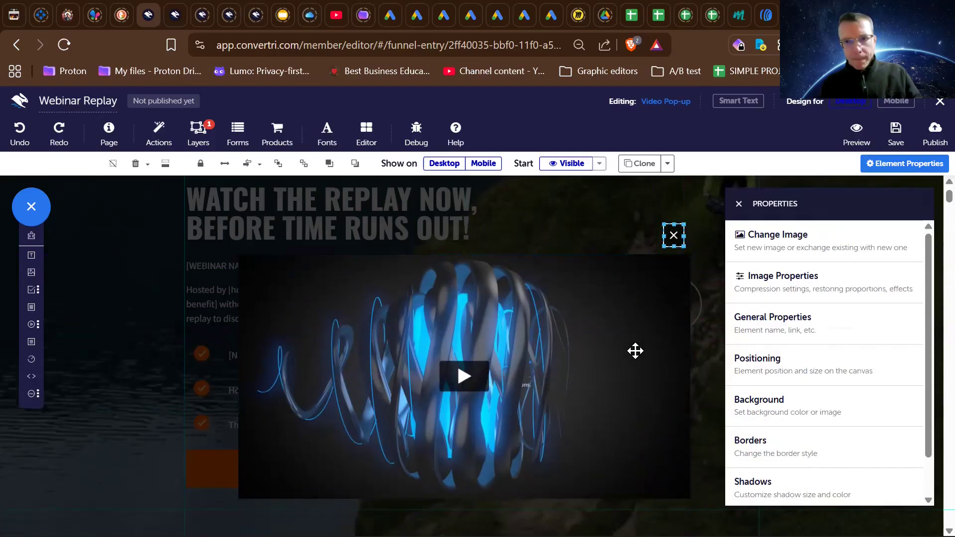
pyautogui.hotkey('ctrl', 'z')
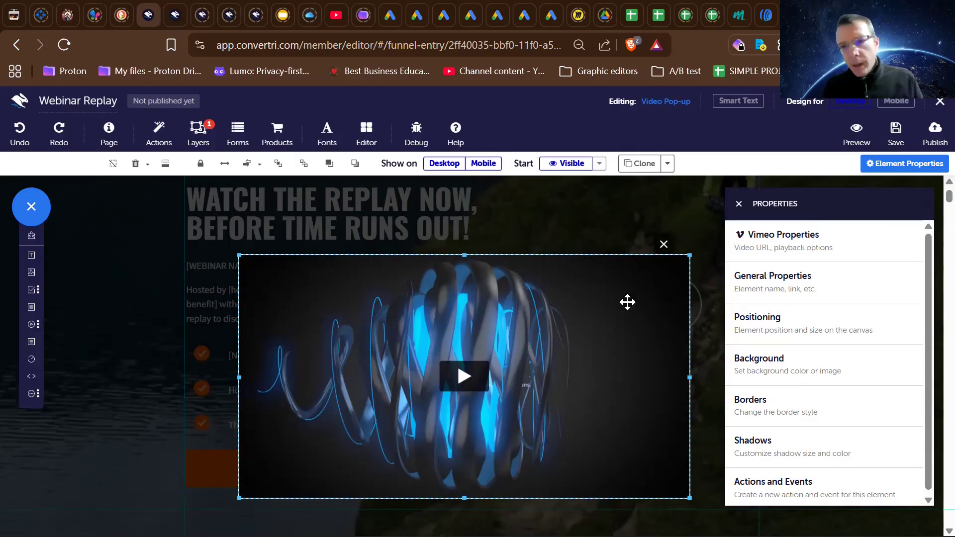
# - Place the white close icon inside the video's upper-right corner at about x 802, y 132, and send the Vimeo video to the back
pyautogui.moveTo(664, 242); pyautogui.dragTo(664, 266)
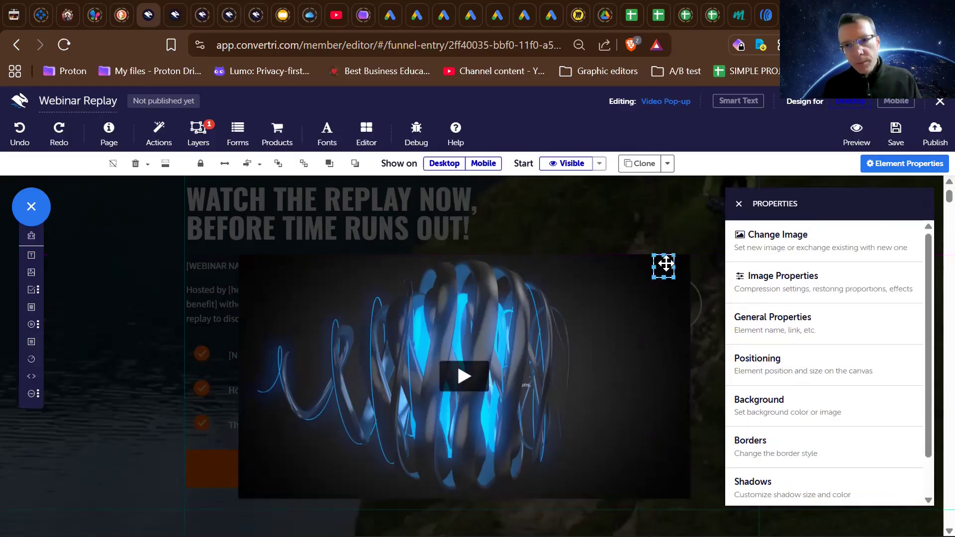
pyautogui.click(448, 296)
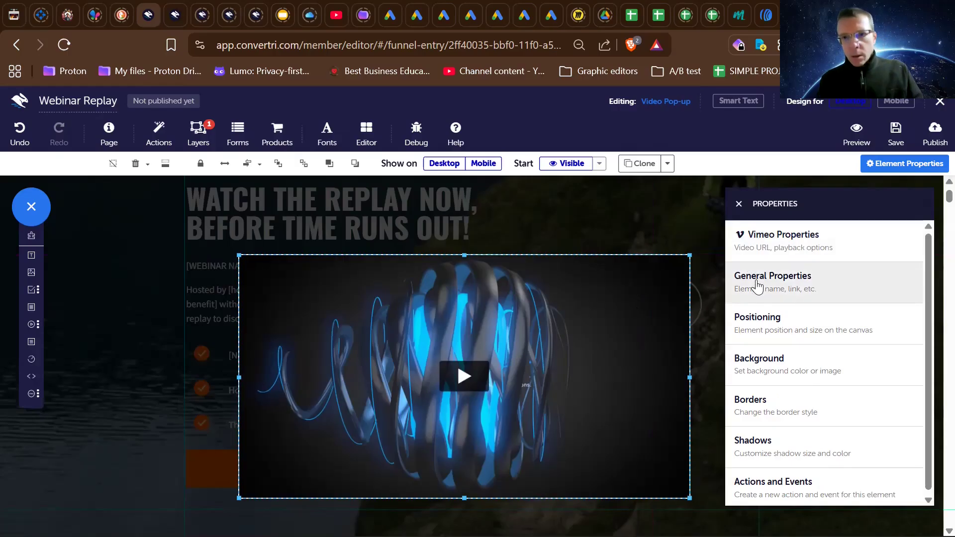
pyautogui.click(308, 168)
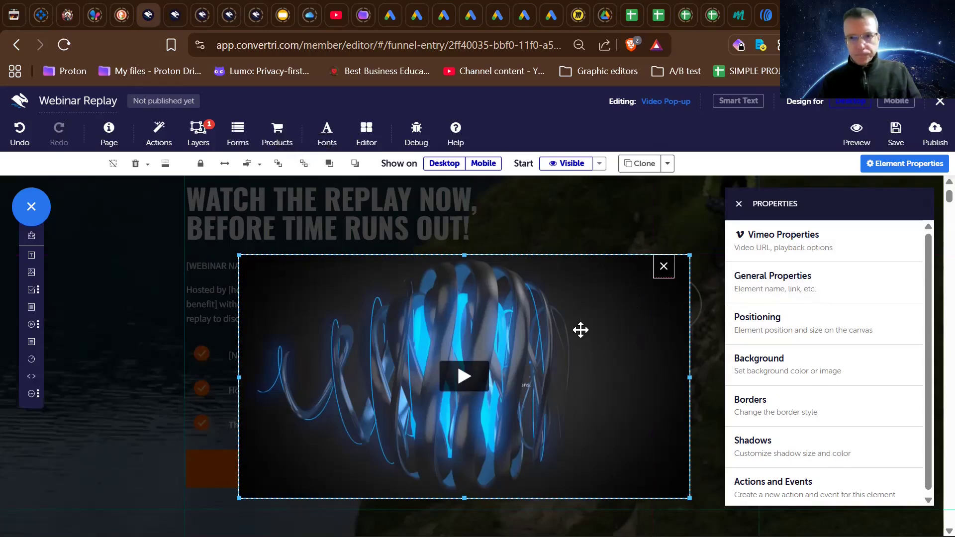
pyautogui.moveTo(664, 267); pyautogui.dragTo(677, 270)
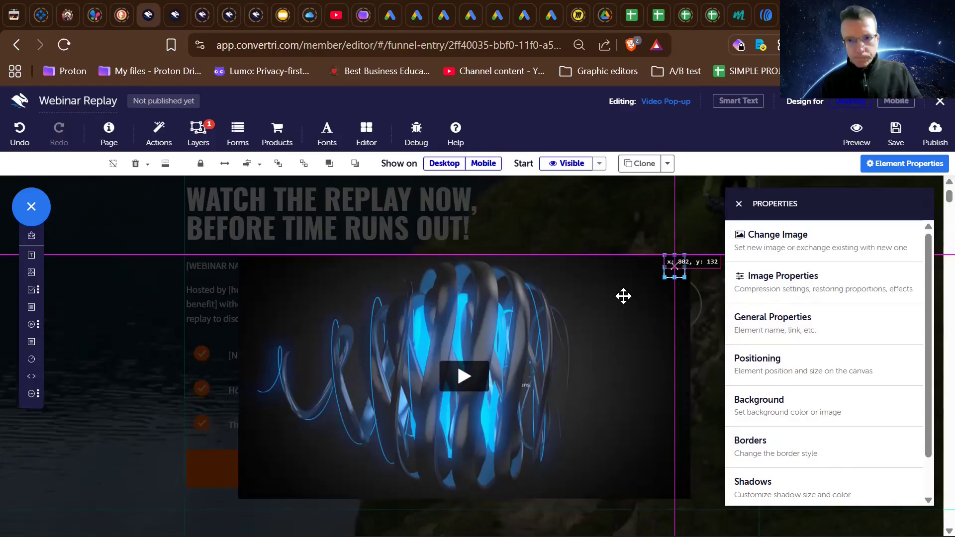
pyautogui.click(622, 296)
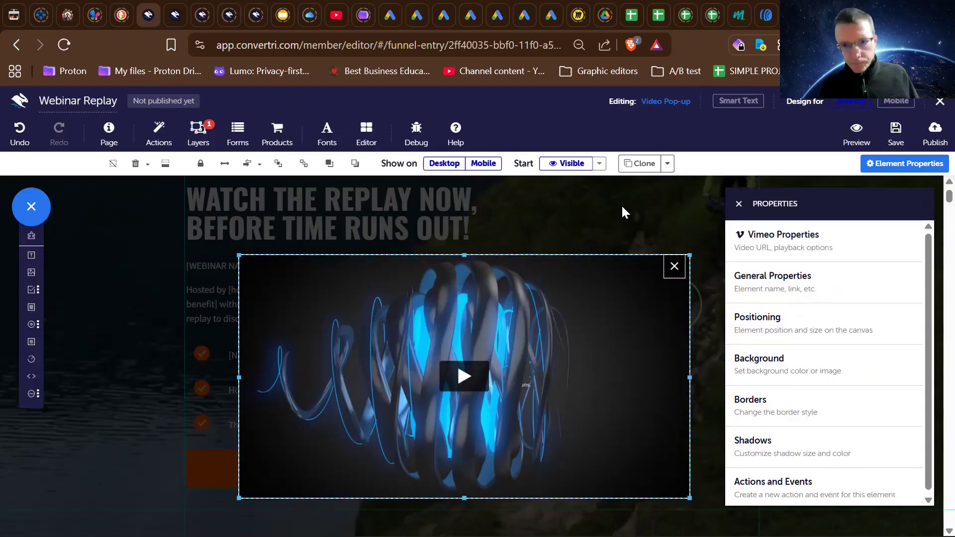
pyautogui.click(622, 207)
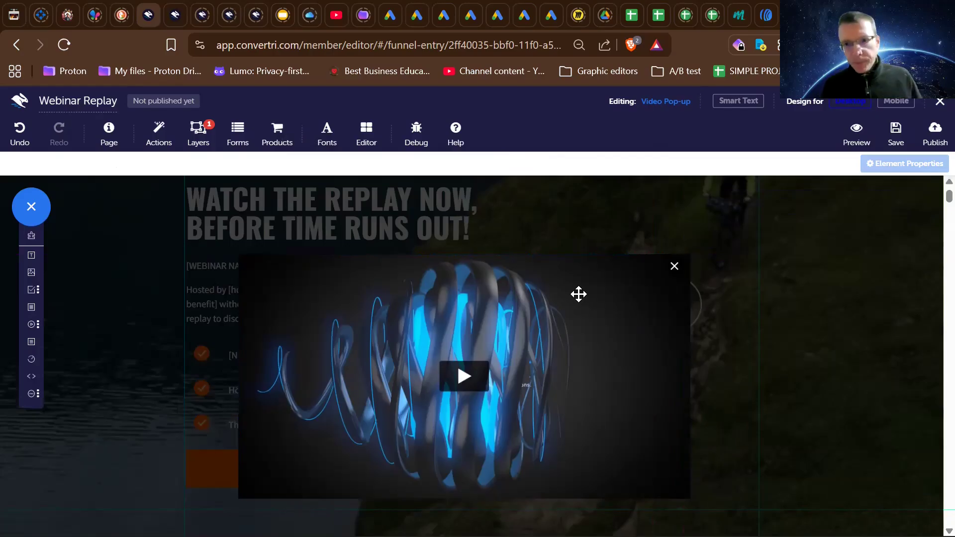
# - Check the Vimeo video's general properties and return to its main property list
pyautogui.click(599, 341)
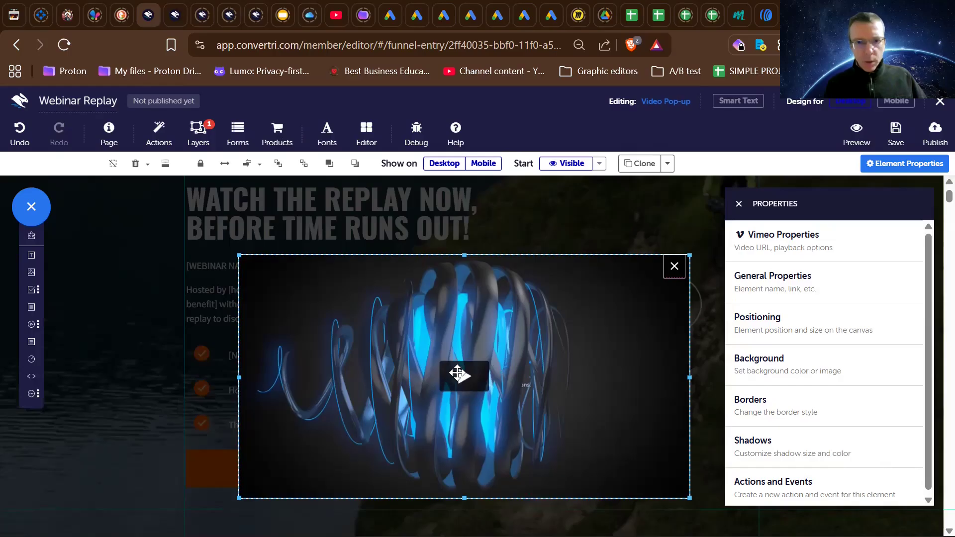
pyautogui.click(776, 299)
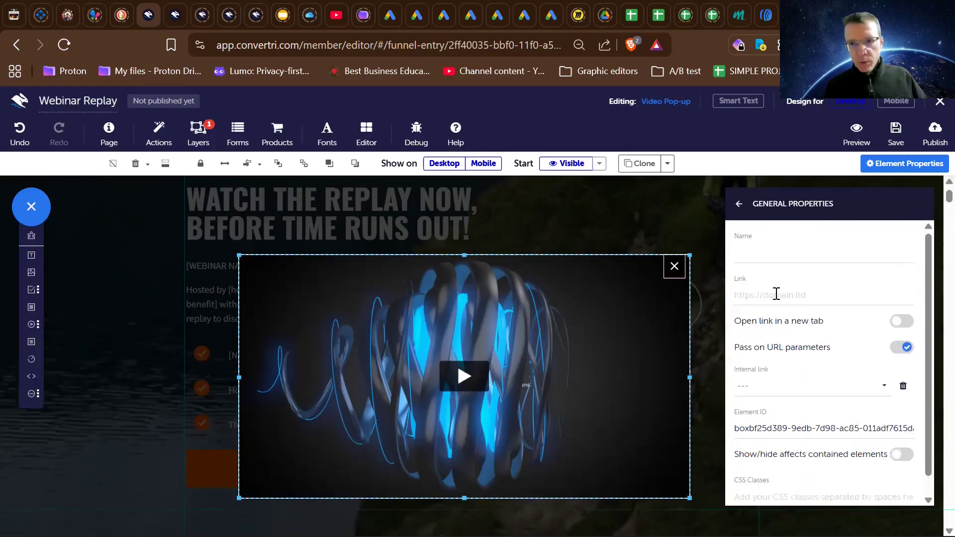
pyautogui.click(739, 208)
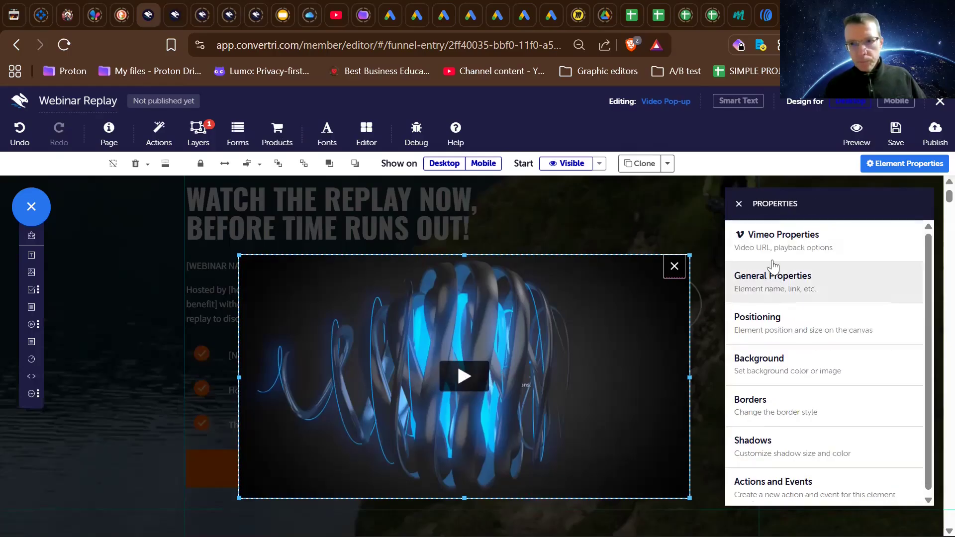
# - Review the Vimeo video's playback options and general properties, then return to its main property list
pyautogui.click(770, 231)
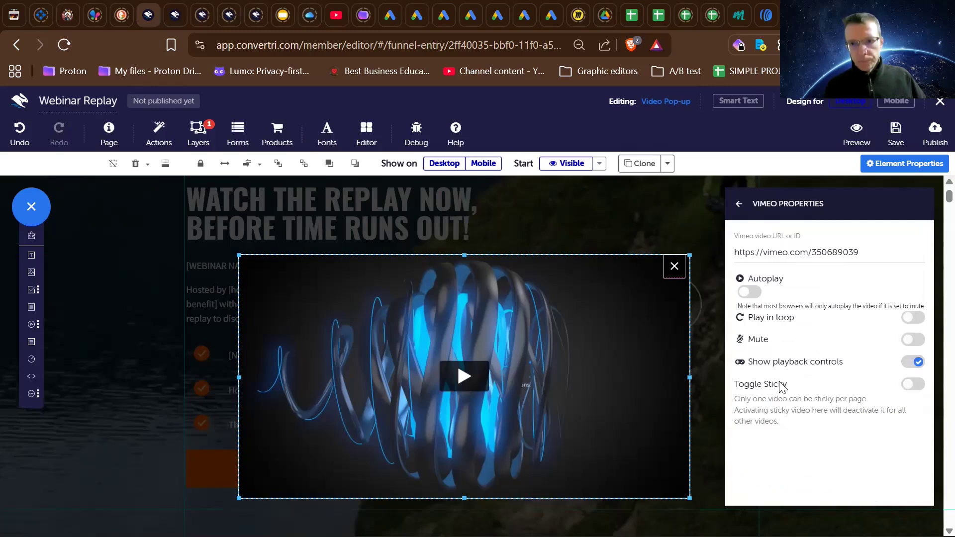
pyautogui.click(740, 205)
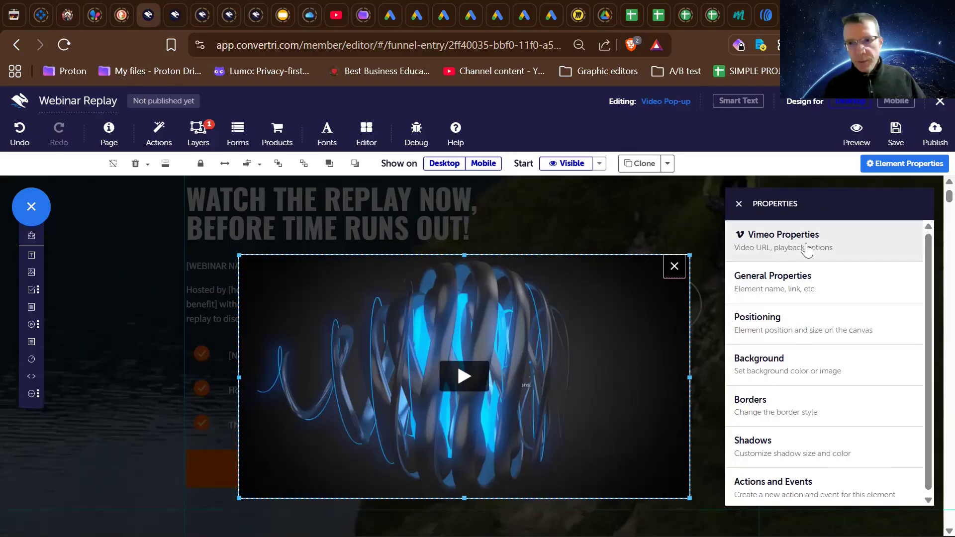
pyautogui.scroll(-1, 786, 341)
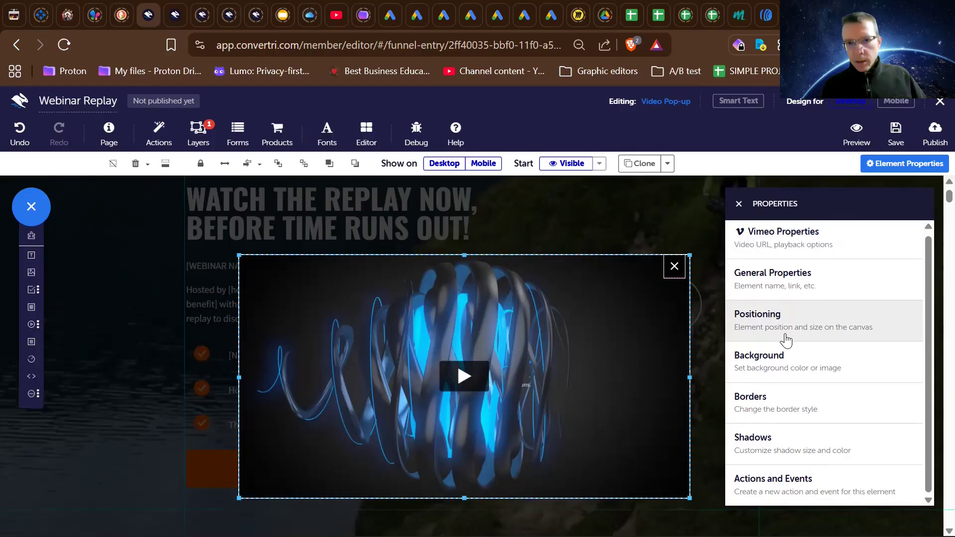
pyautogui.scroll(1, 784, 336)
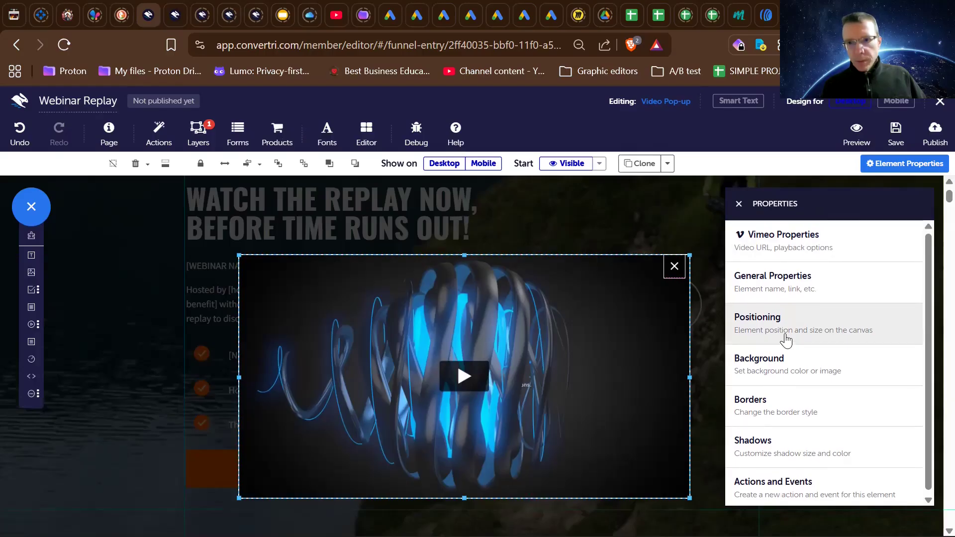
pyautogui.click(789, 288)
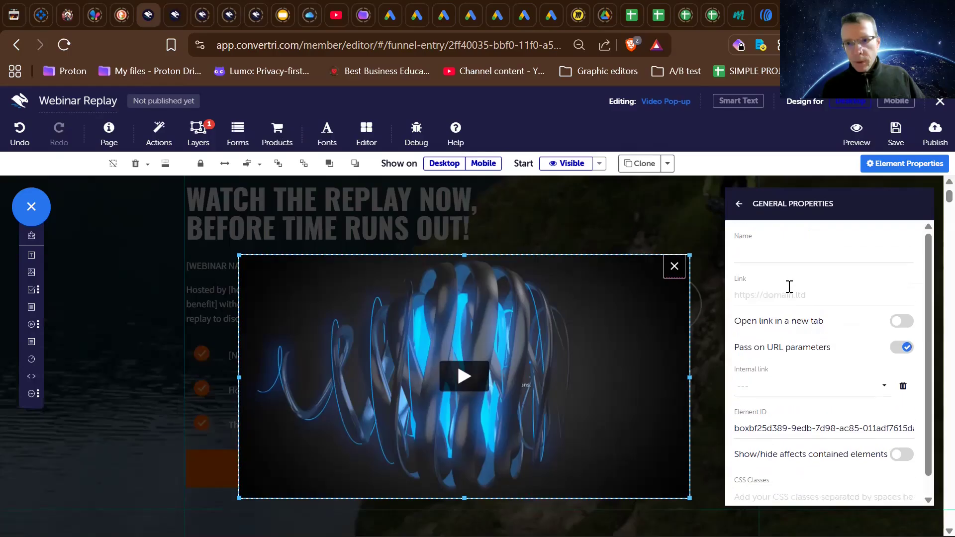
pyautogui.click(737, 204)
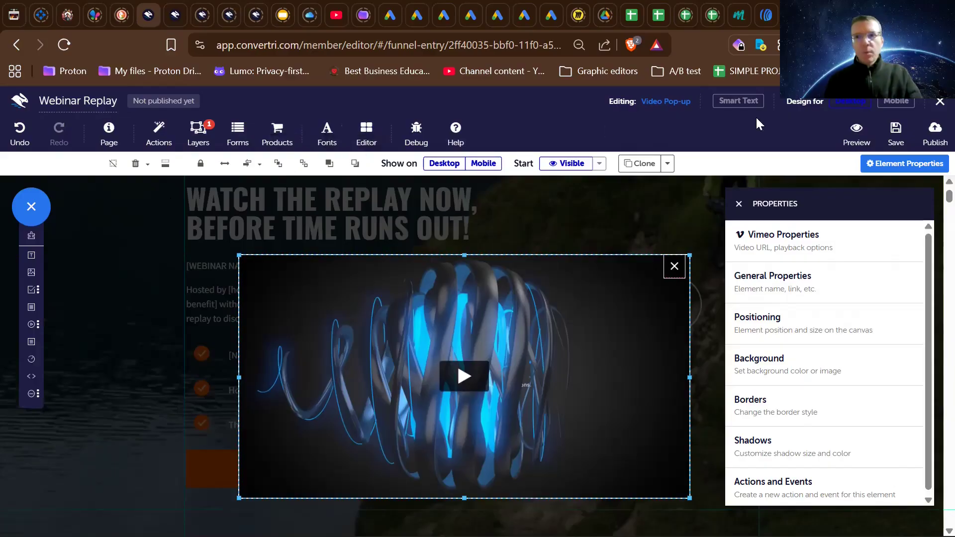
# - Publish the Webinar Replay page at the path webinar-replay-aff
pyautogui.click(935, 144)
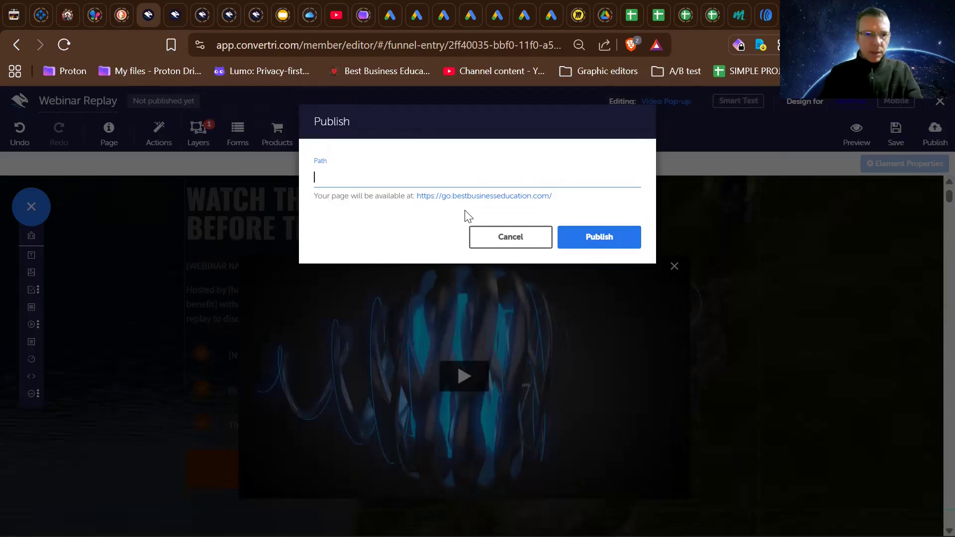
pyautogui.write('w')
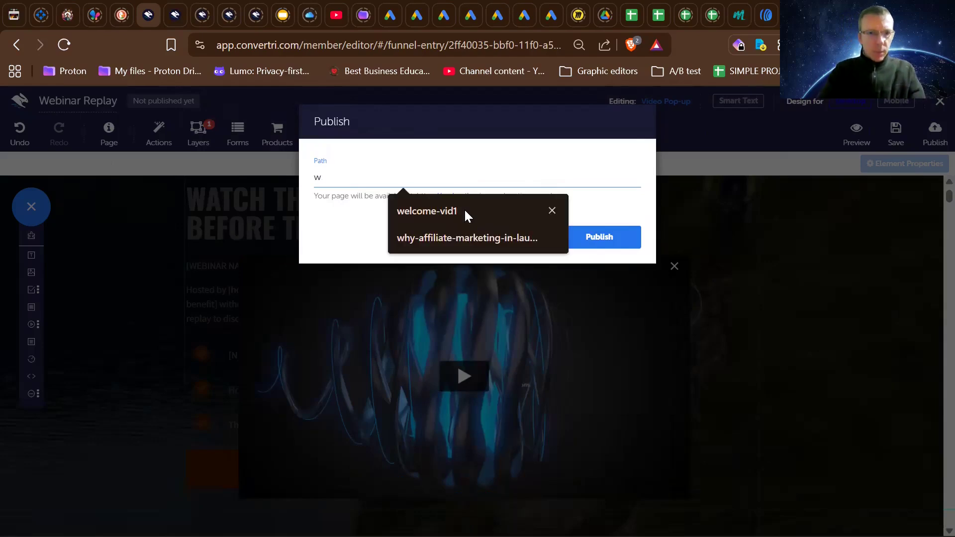
pyautogui.write('ebinar-re')
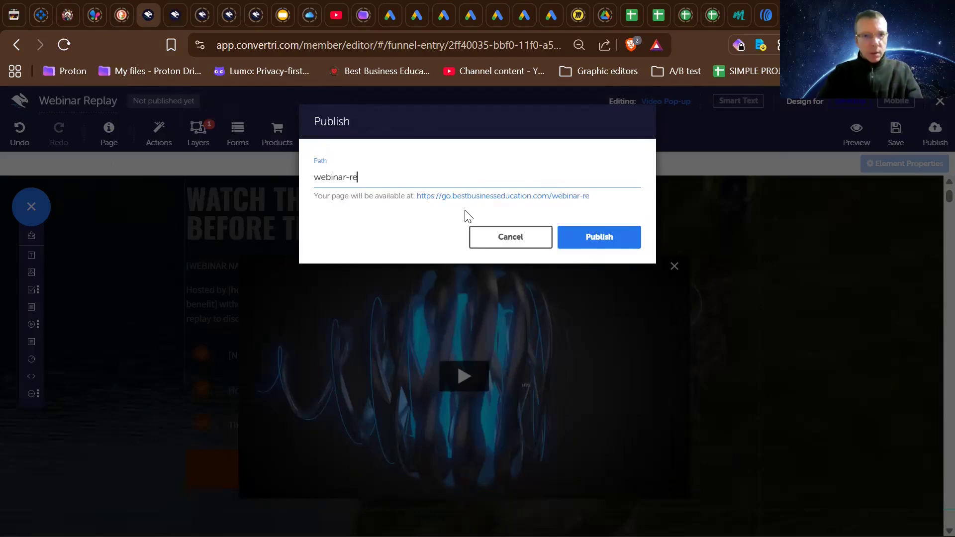
pyautogui.write('play')
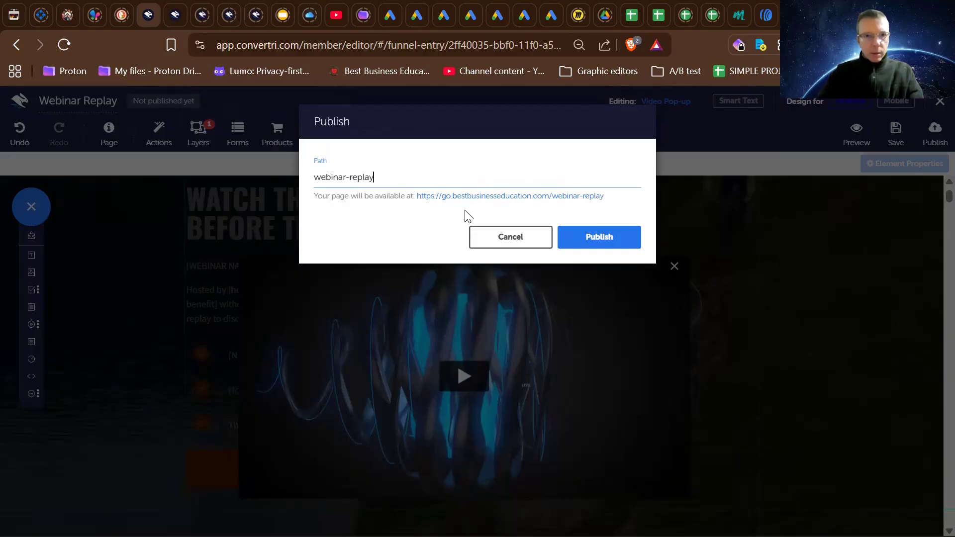
pyautogui.write('-')
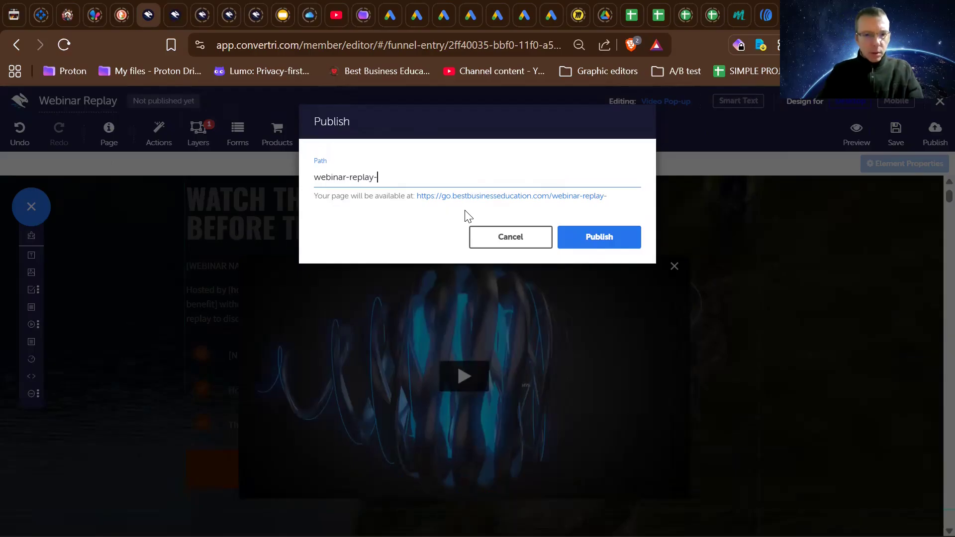
pyautogui.write('aff')
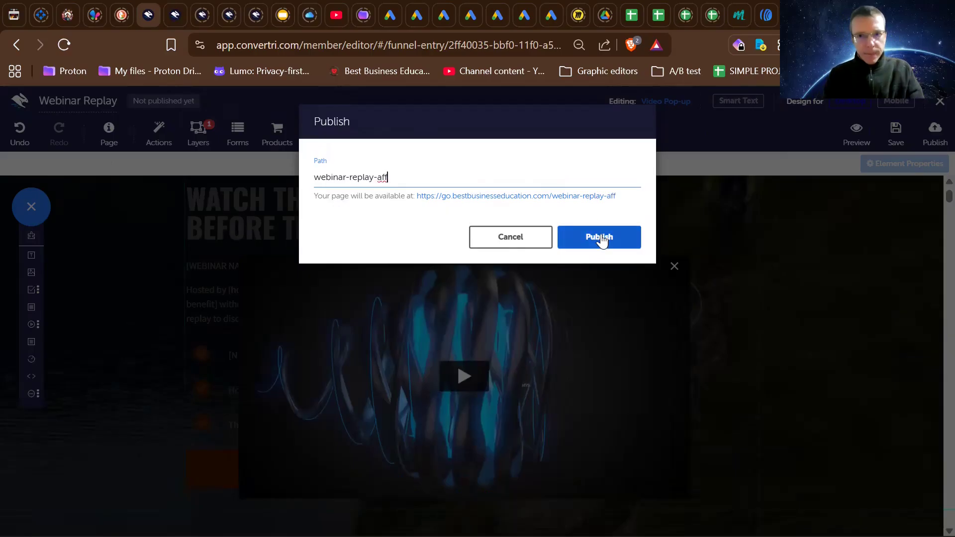
pyautogui.click(599, 238)
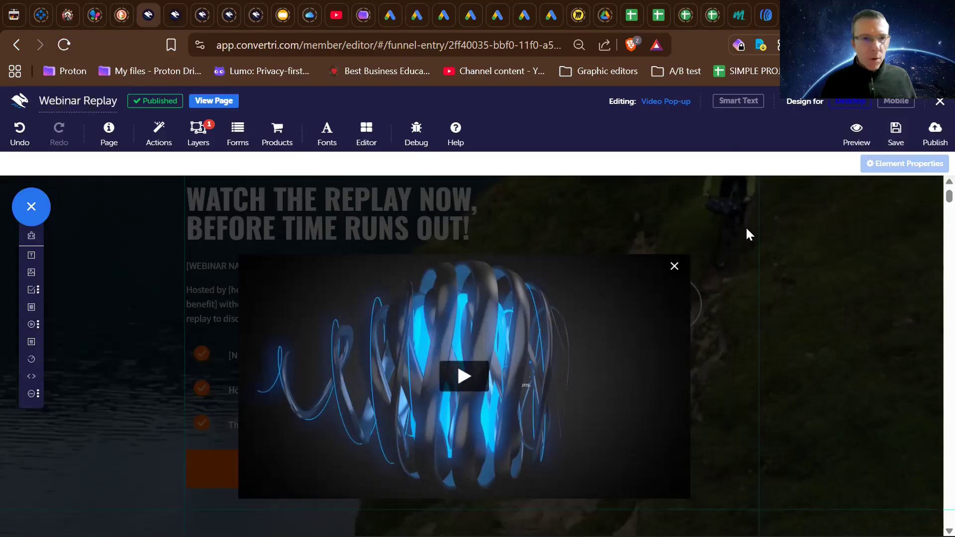
# - View the published Webinar Replay page live and look over its content down to the footer links
pyautogui.click(211, 102)
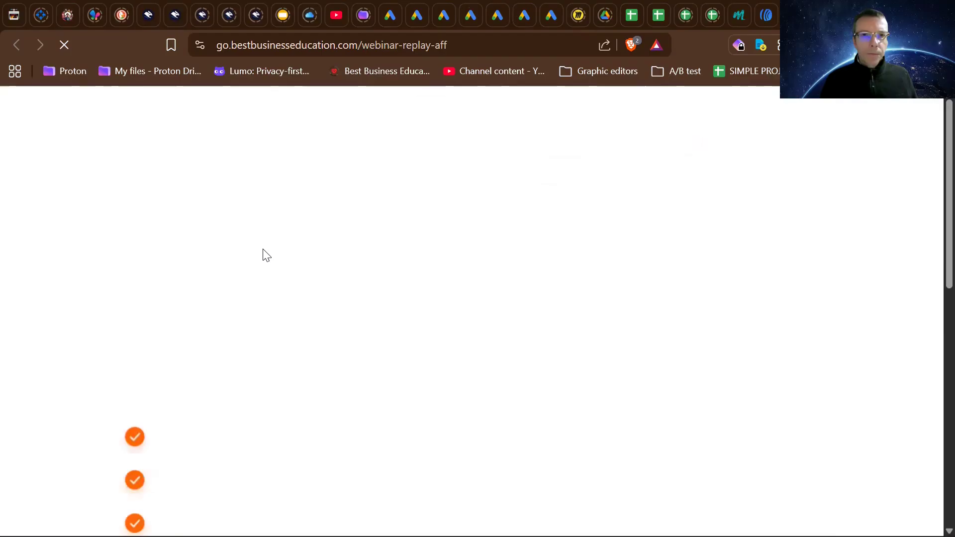
pyautogui.scroll(-3, 264, 249)
pyautogui.scroll(-3, 263, 249)
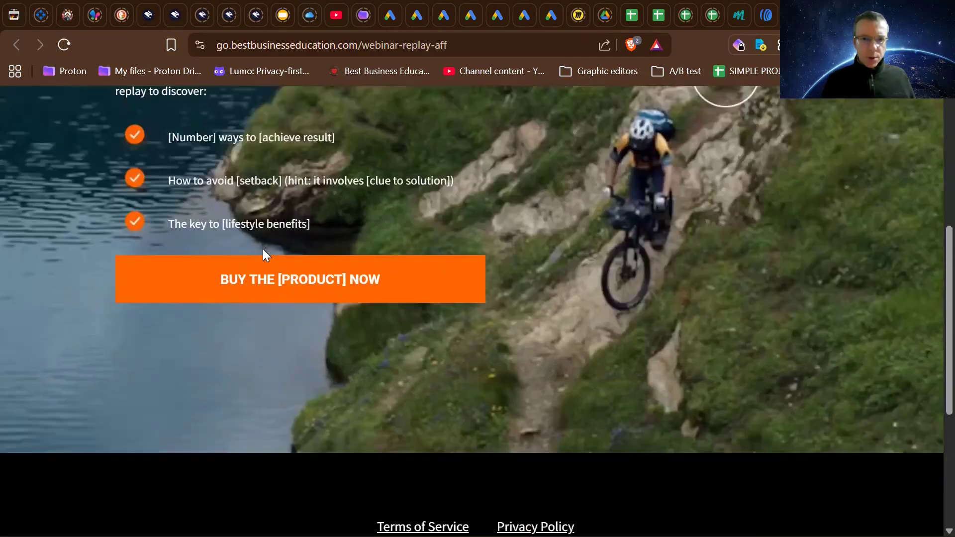
pyautogui.scroll(6, 262, 249)
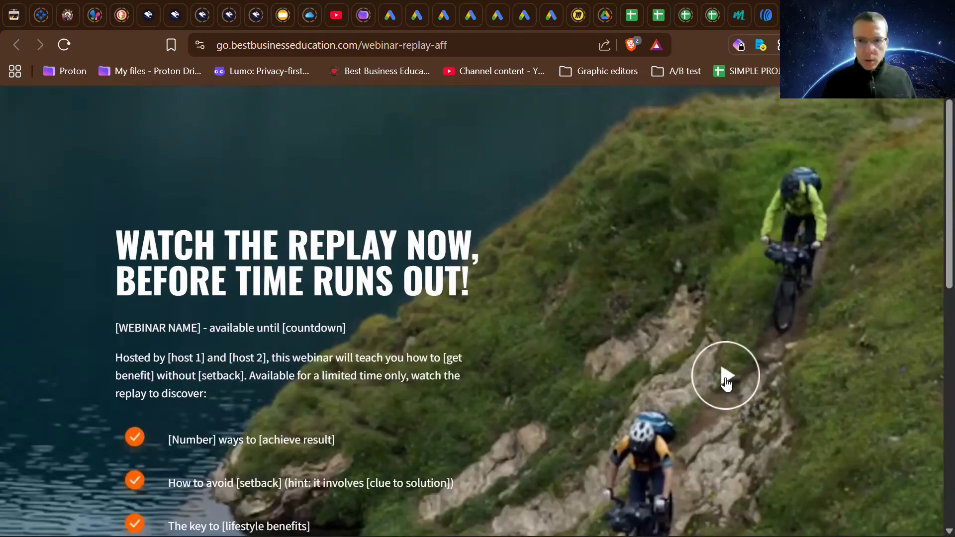
# - Test the live page's video pop-up by opening it from the round play icon and closing it with the white cross, twice
pyautogui.click(725, 380)
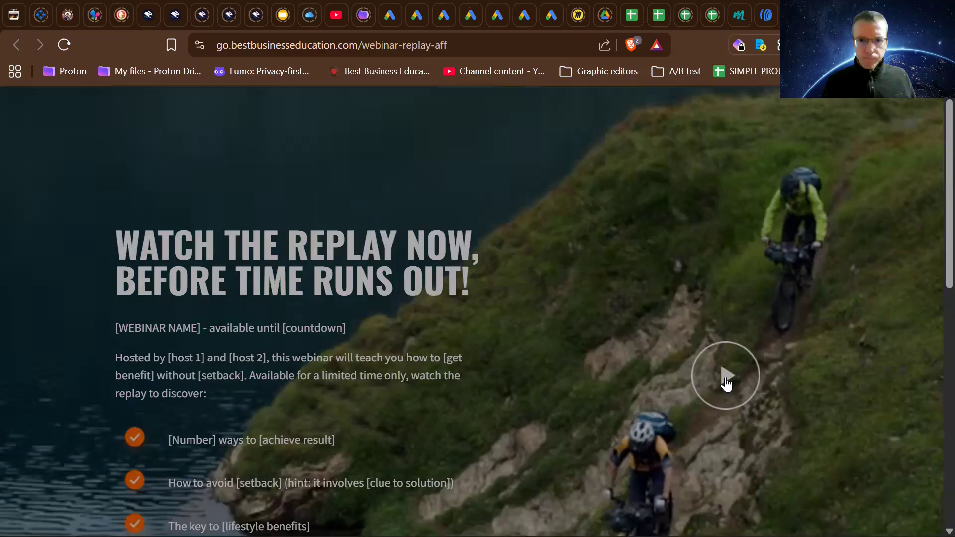
pyautogui.click(726, 381)
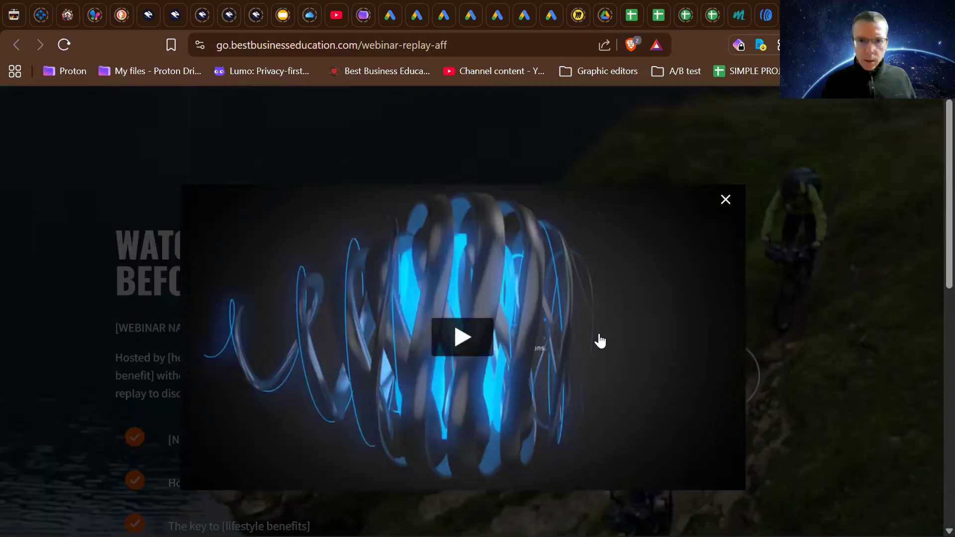
pyautogui.click(726, 202)
pyautogui.scroll(-1, 647, 465)
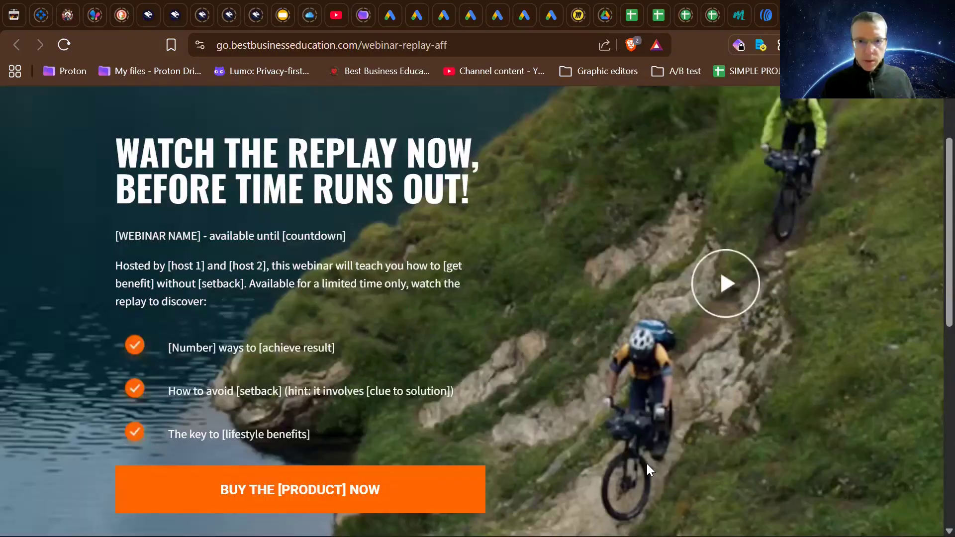
pyautogui.scroll(1, 647, 464)
pyautogui.click(723, 360)
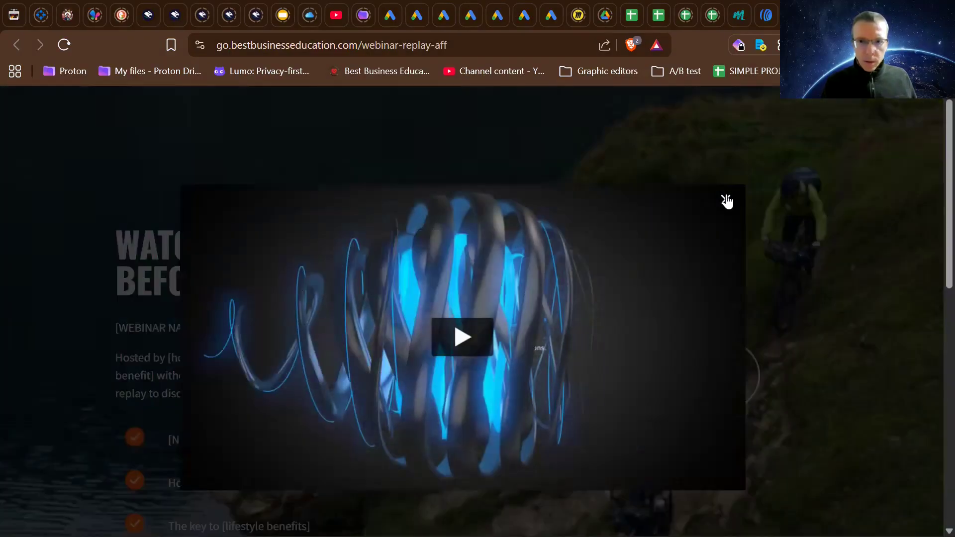
pyautogui.click(726, 201)
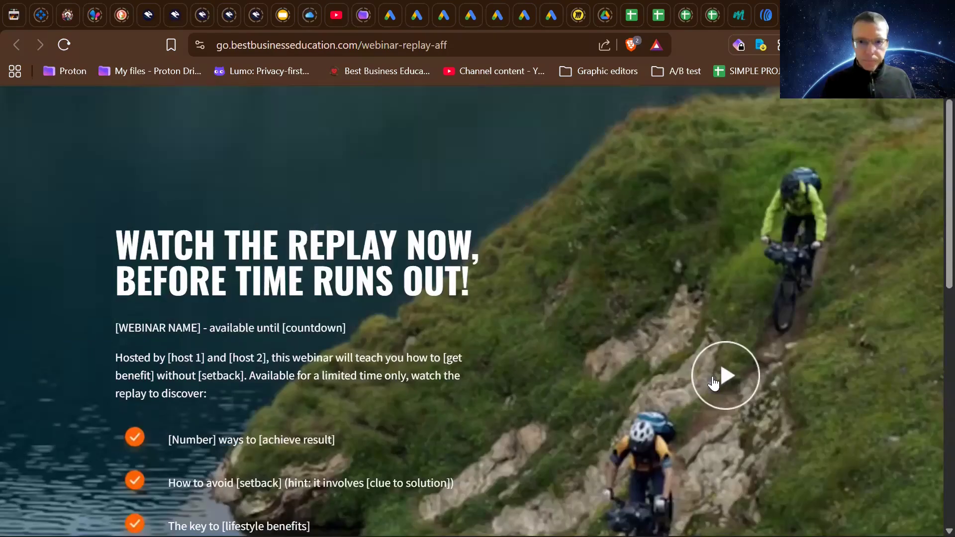
# - Play the Vimeo video in the reopened pop-up, check how the page scrolls behind it, and close the pop-up
pyautogui.click(465, 348)
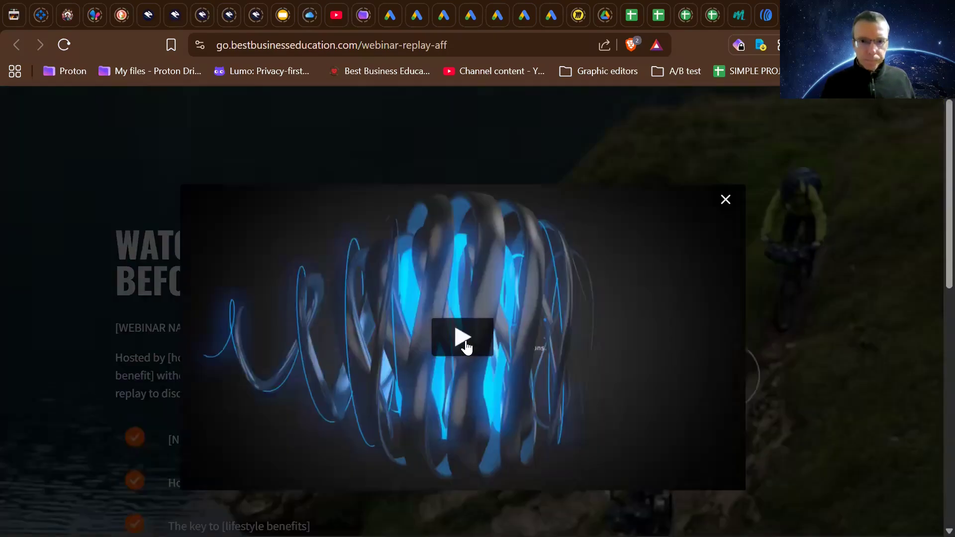
pyautogui.scroll(-2, 567, 387)
pyautogui.scroll(-5, 567, 386)
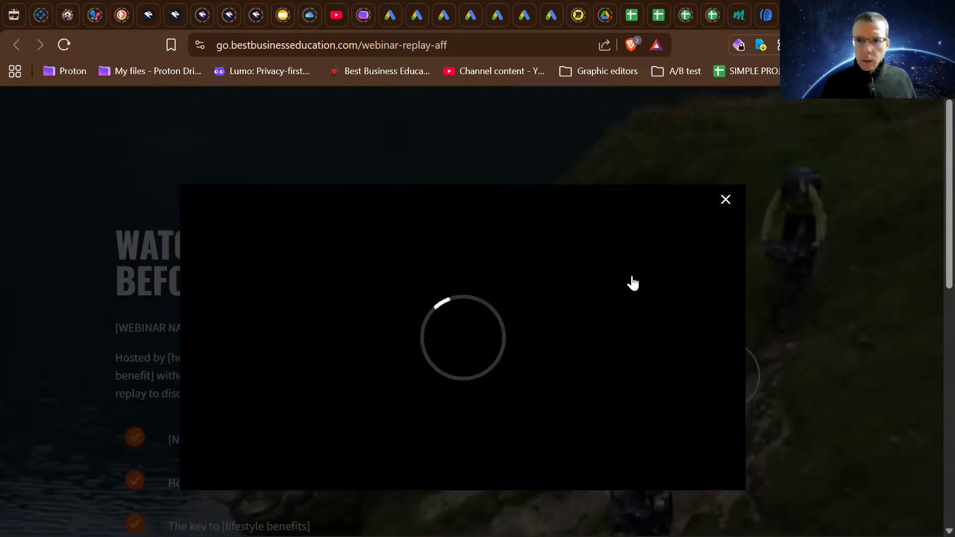
pyautogui.scroll(-3, 629, 284)
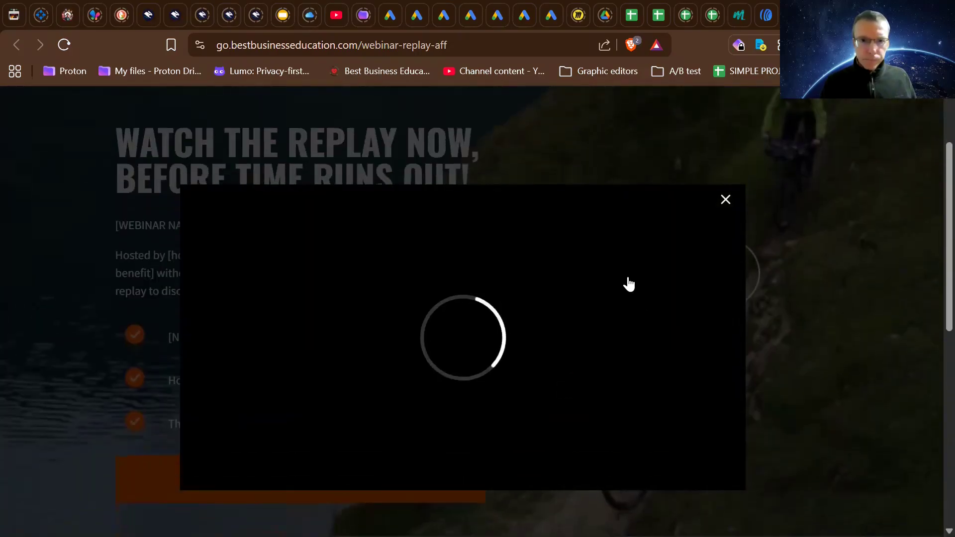
pyautogui.scroll(-2, 629, 284)
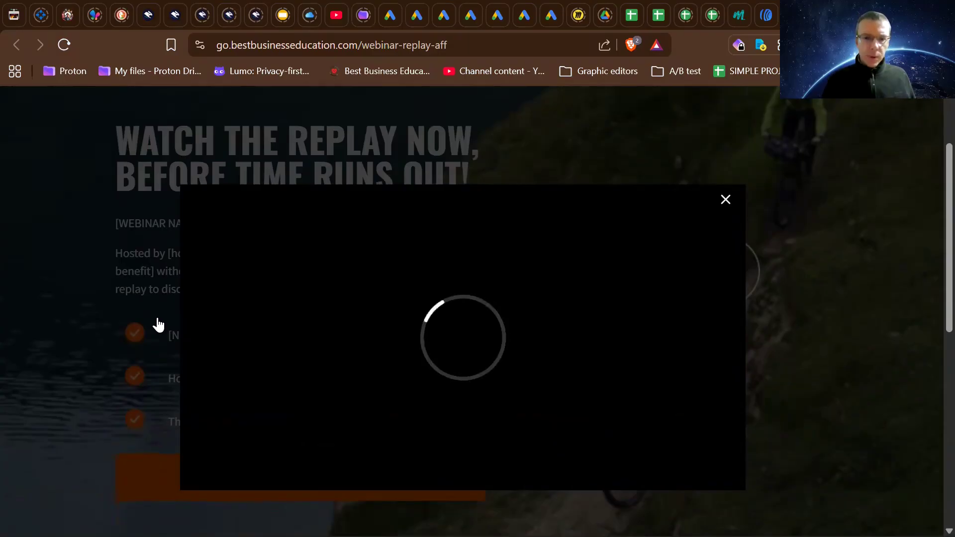
pyautogui.scroll(-1, 158, 326)
pyautogui.scroll(3, 159, 325)
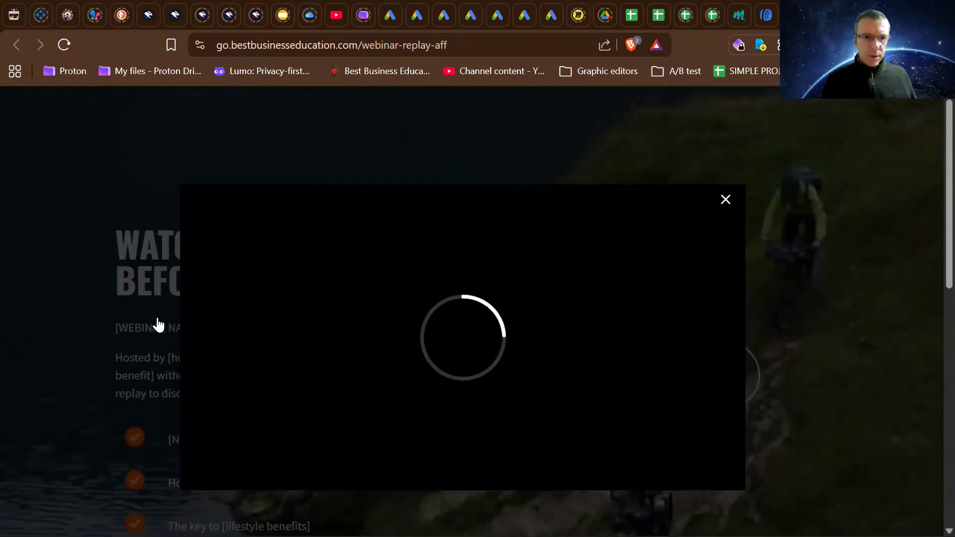
pyautogui.scroll(-4, 159, 325)
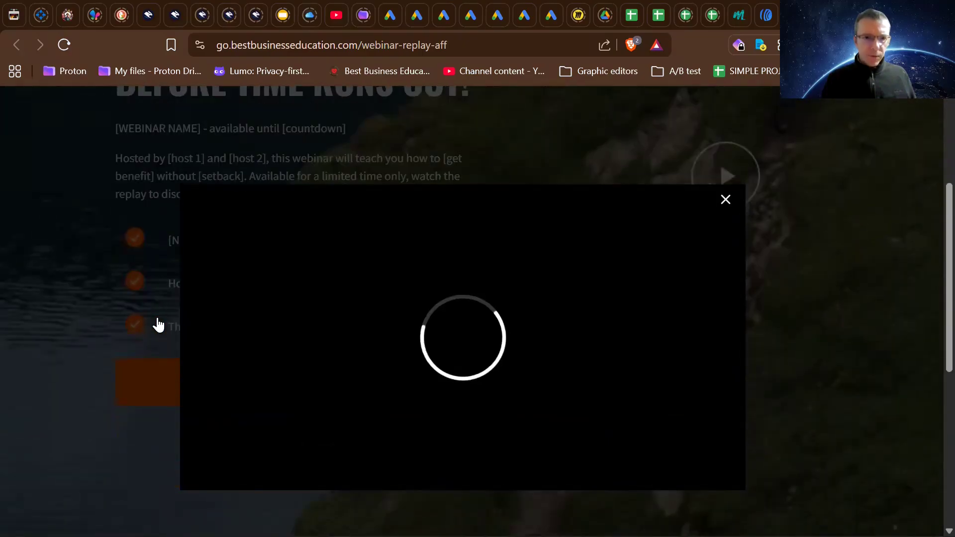
pyautogui.scroll(-3, 158, 325)
pyautogui.scroll(3, 159, 325)
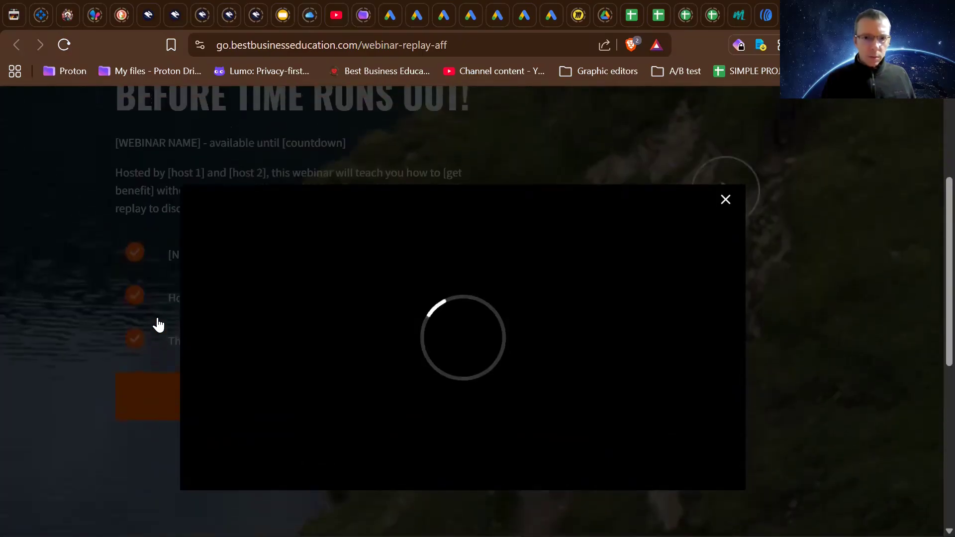
pyautogui.scroll(2, 158, 325)
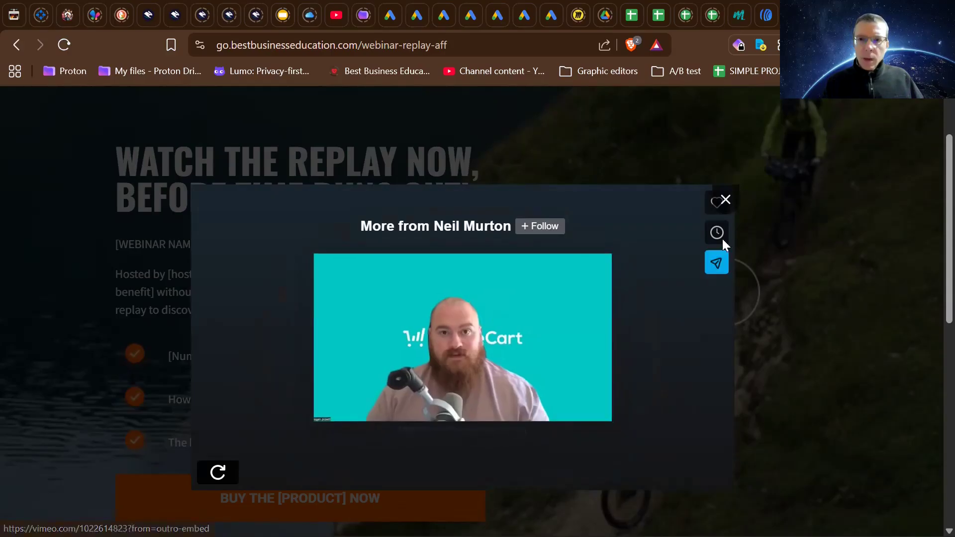
pyautogui.click(725, 201)
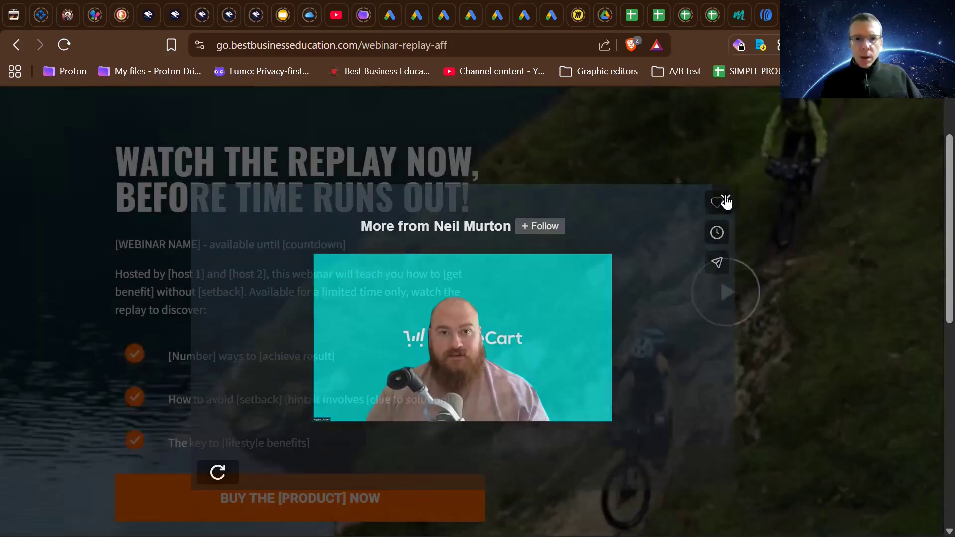
# - Examine the live replay page's two footer sections and return to the replay headline and buy button
pyautogui.scroll(-7, 672, 260)
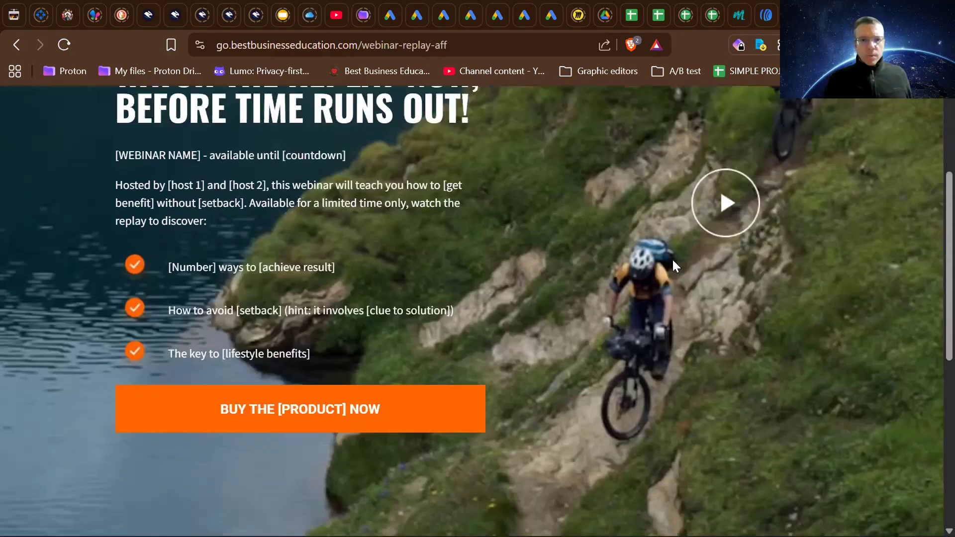
pyautogui.scroll(-2, 672, 259)
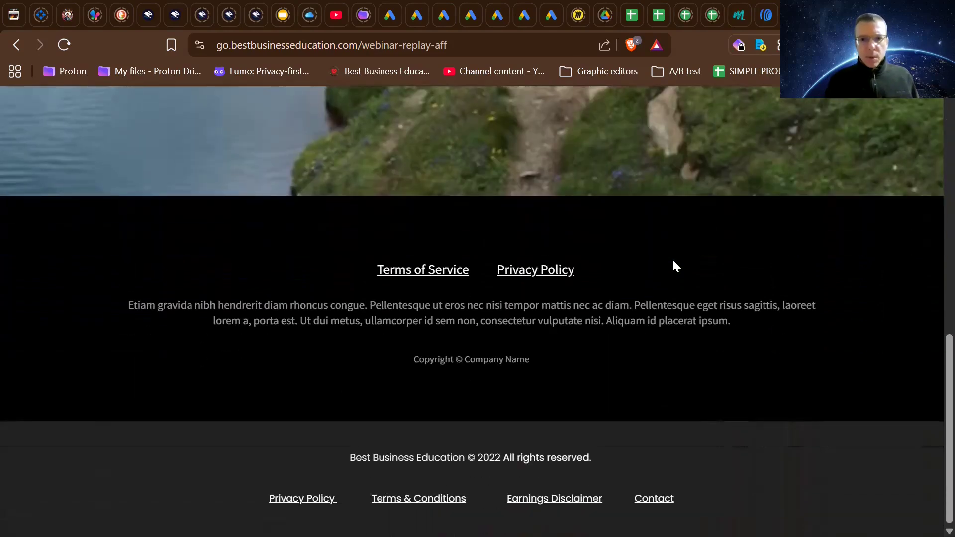
pyautogui.scroll(4, 673, 259)
pyautogui.scroll(-4, 672, 259)
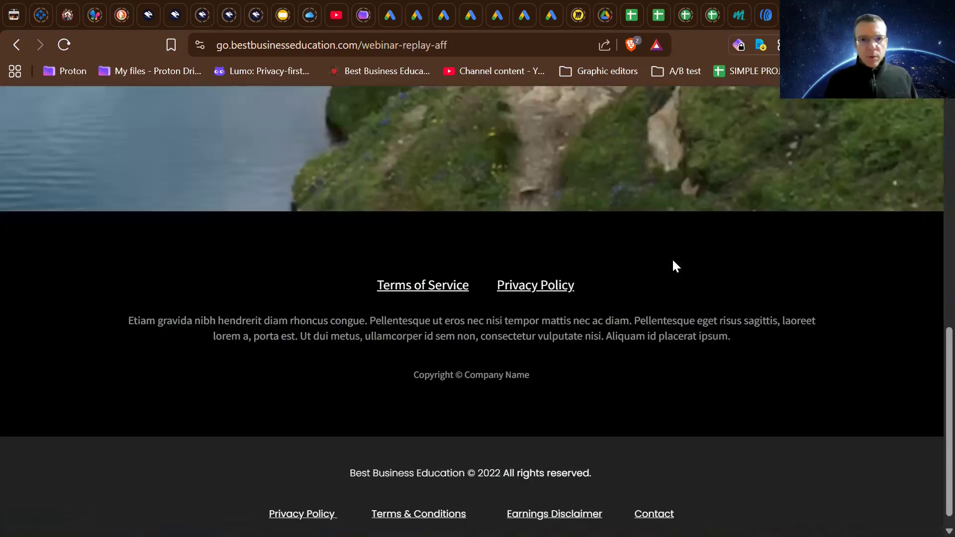
pyautogui.scroll(-1, 562, 298)
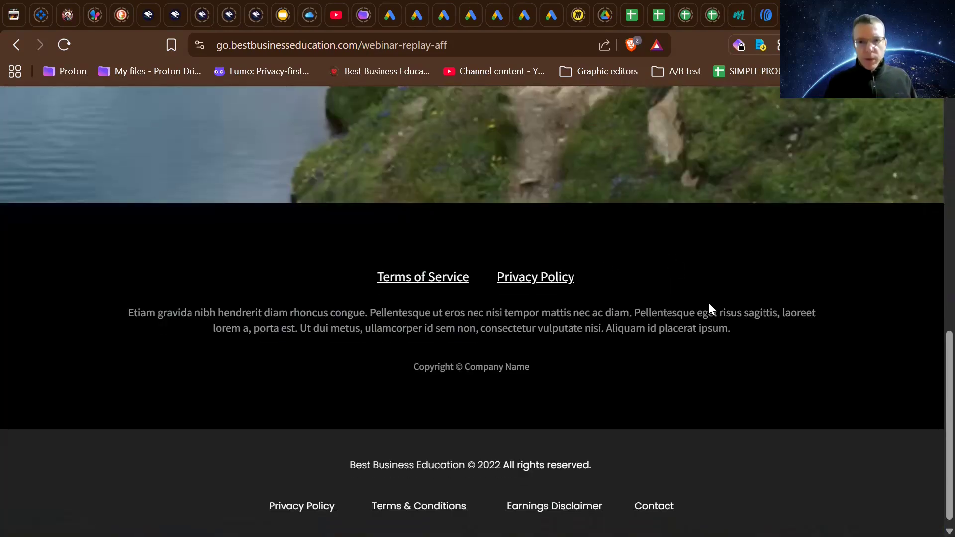
pyautogui.scroll(8, 748, 323)
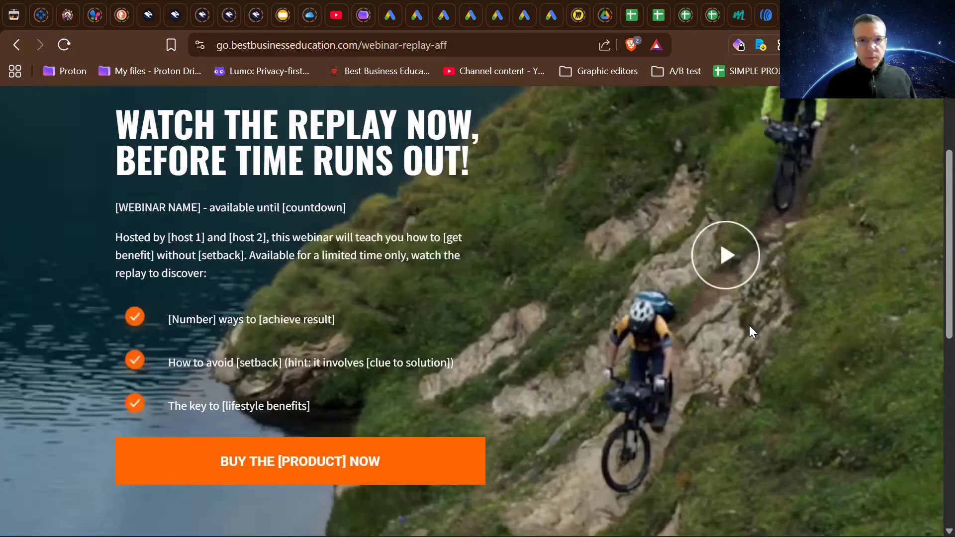
# - Review the live replay page from the headline and buy button down to the two footer sections and back to the page's beginning
pyautogui.scroll(3, 553, 228)
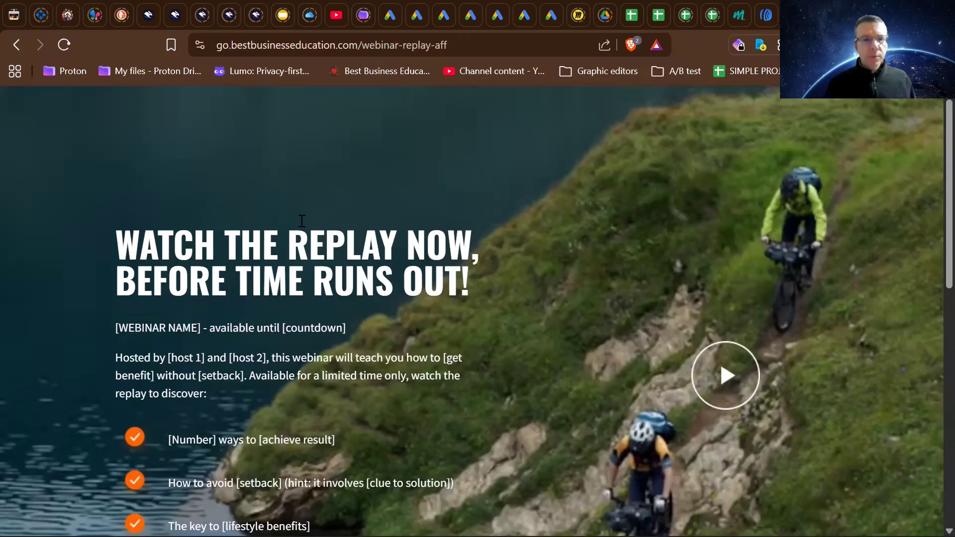
pyautogui.scroll(-5, 554, 374)
pyautogui.scroll(5, 554, 374)
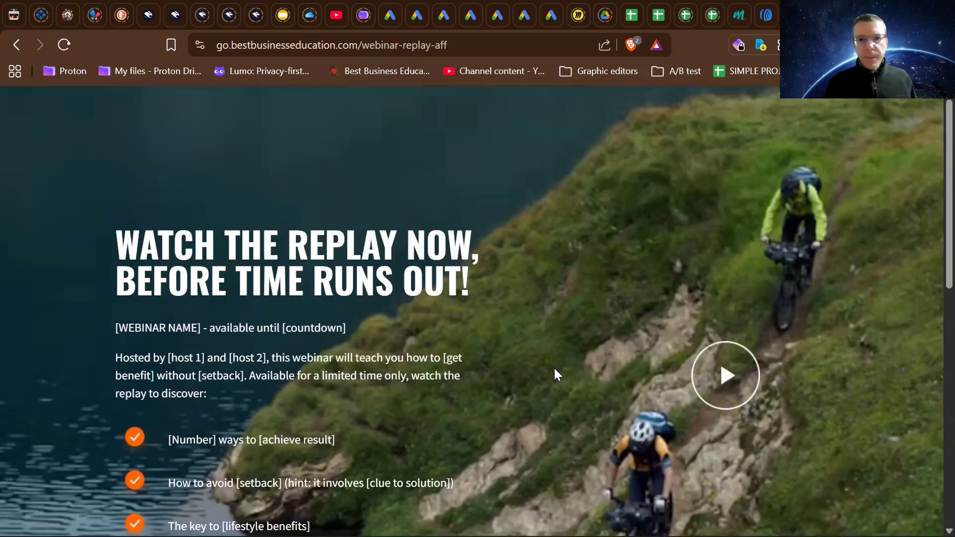
pyautogui.scroll(-7, 555, 373)
pyautogui.scroll(6, 555, 373)
pyautogui.scroll(-10, 555, 374)
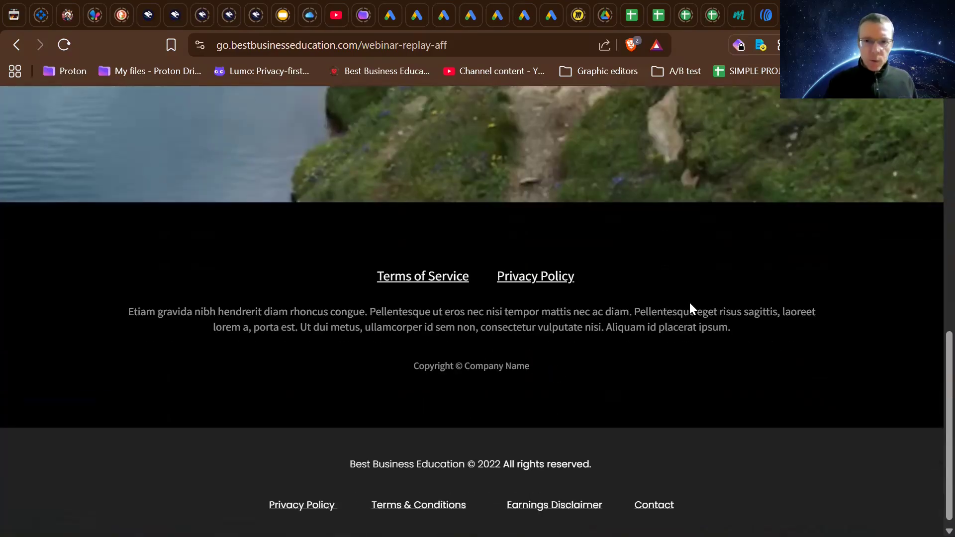
pyautogui.scroll(5, 689, 302)
pyautogui.scroll(-4, 689, 302)
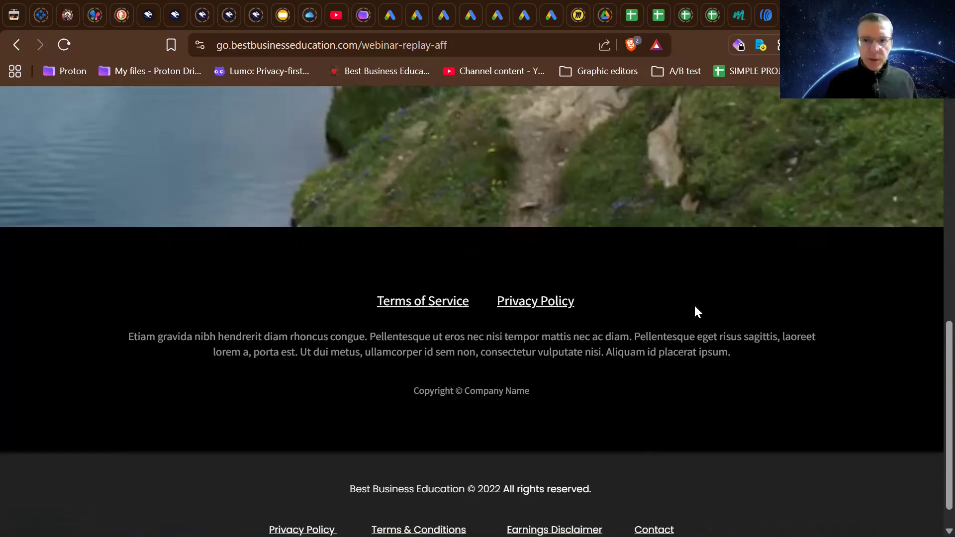
pyautogui.scroll(5, 696, 311)
pyautogui.scroll(-5, 700, 335)
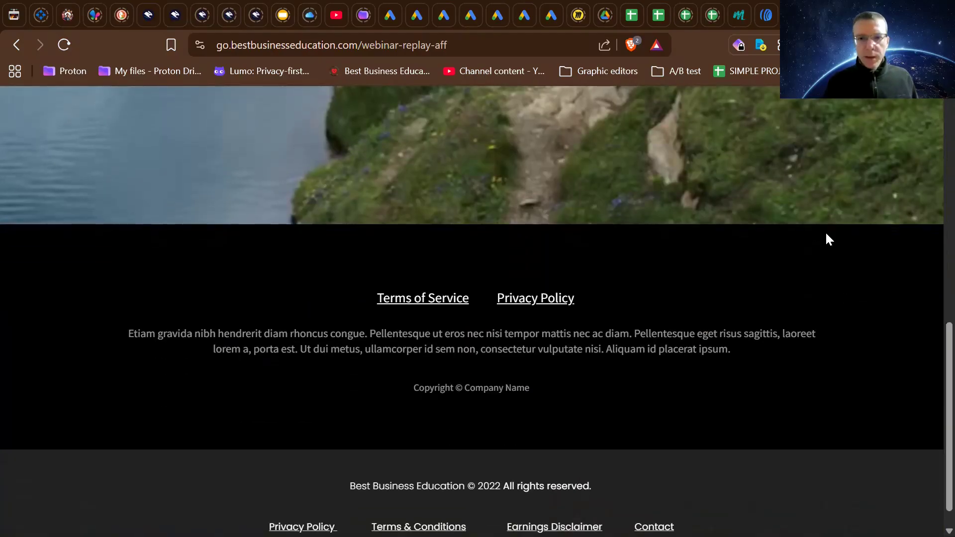
pyautogui.scroll(-1, 824, 231)
pyautogui.scroll(5, 824, 231)
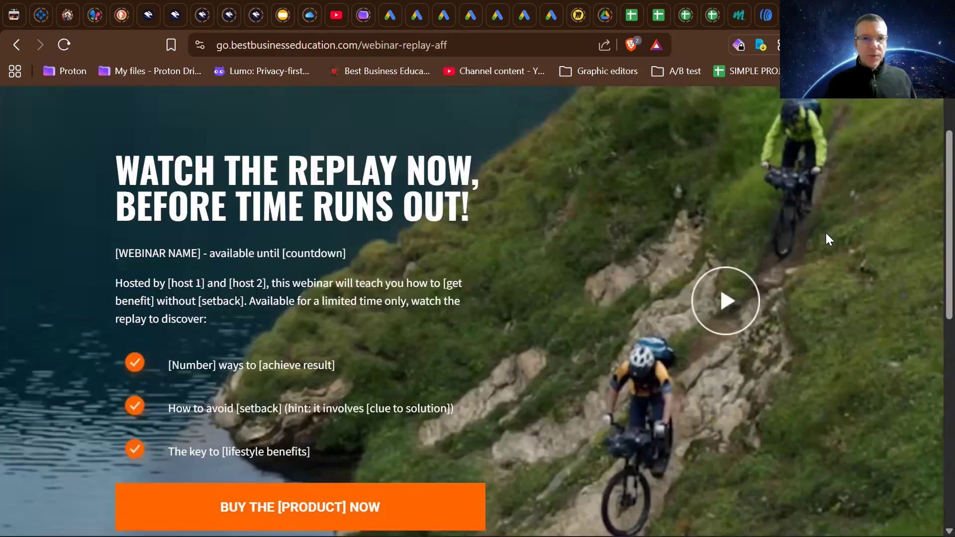
pyautogui.scroll(2, 699, 261)
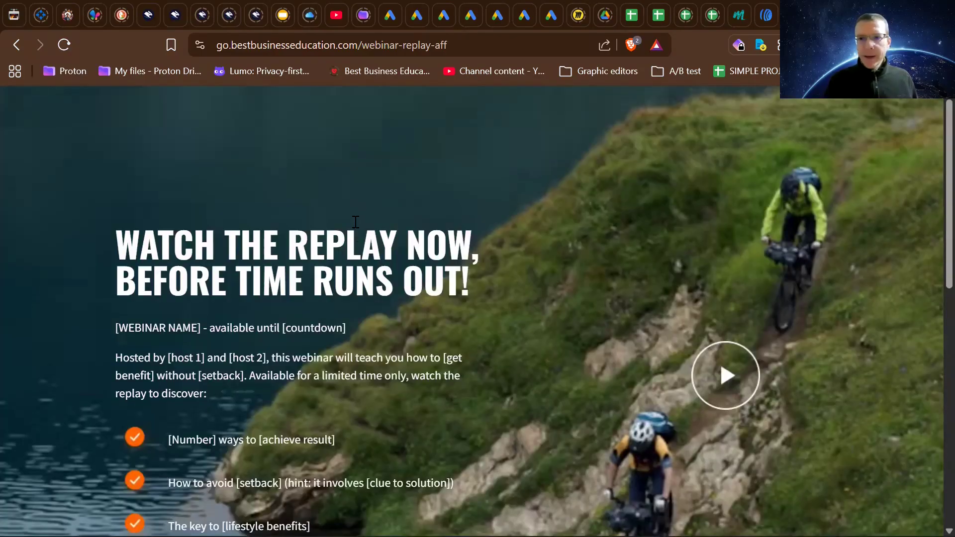
pyautogui.scroll(-3, 355, 222)
pyautogui.scroll(3, 323, 198)
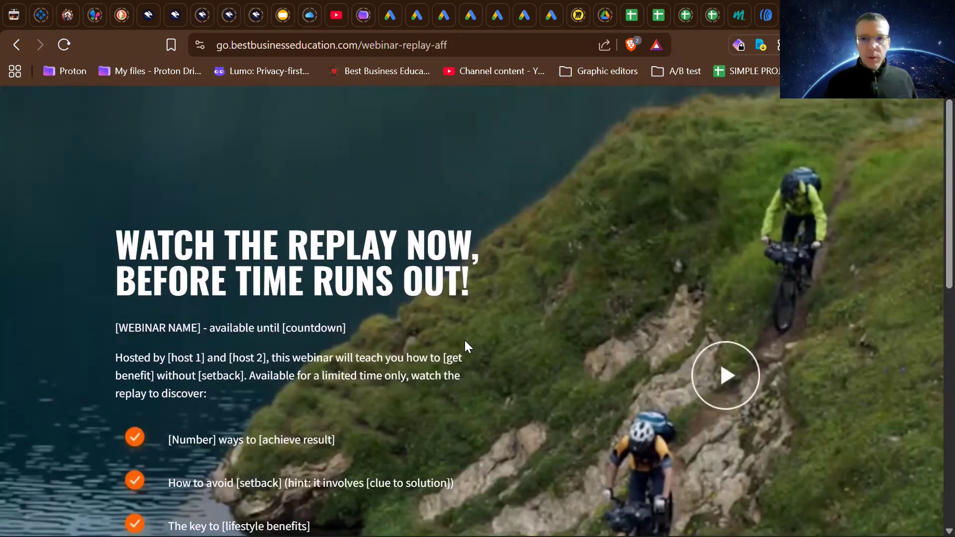
pyautogui.scroll(-3, 465, 343)
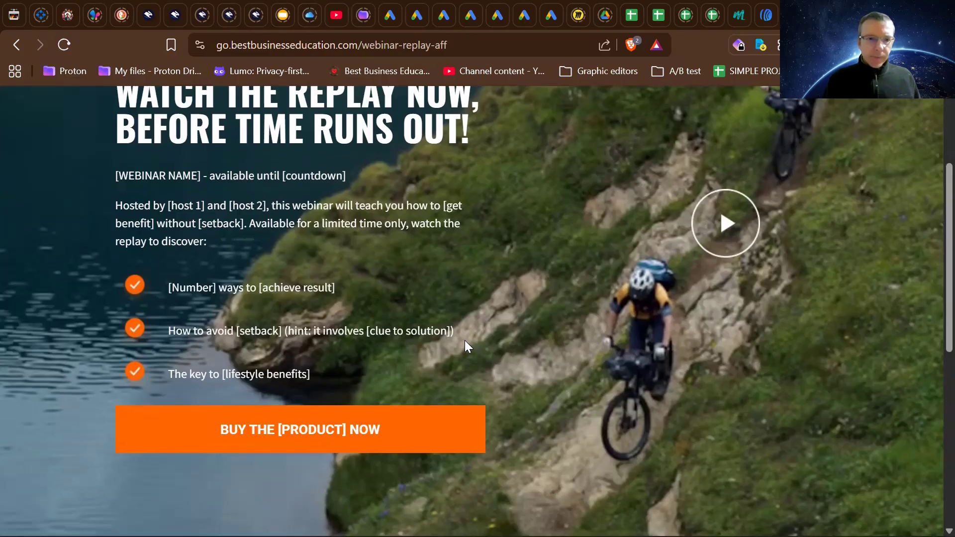
pyautogui.scroll(3, 465, 342)
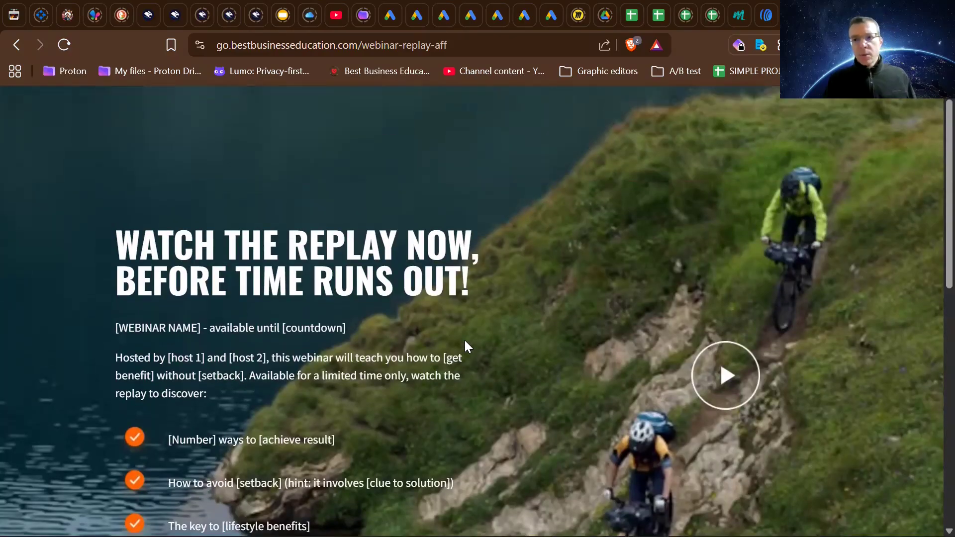
pyautogui.scroll(-3, 465, 341)
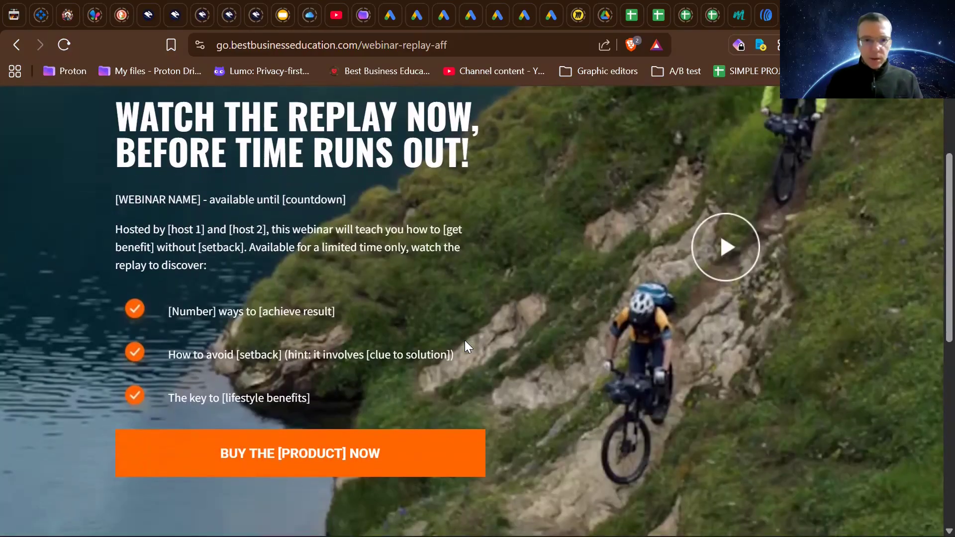
pyautogui.scroll(3, 464, 341)
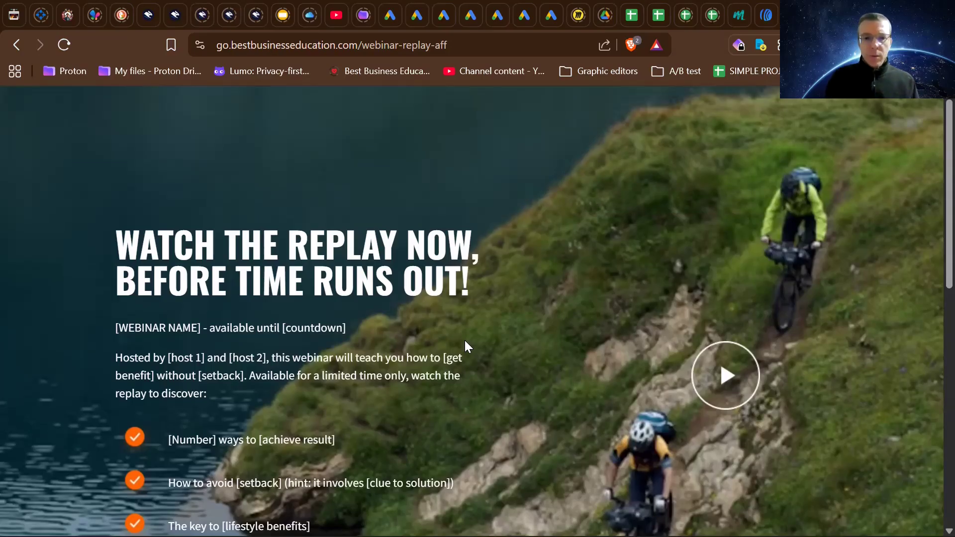
pyautogui.scroll(-1, 464, 340)
pyautogui.scroll(1, 465, 340)
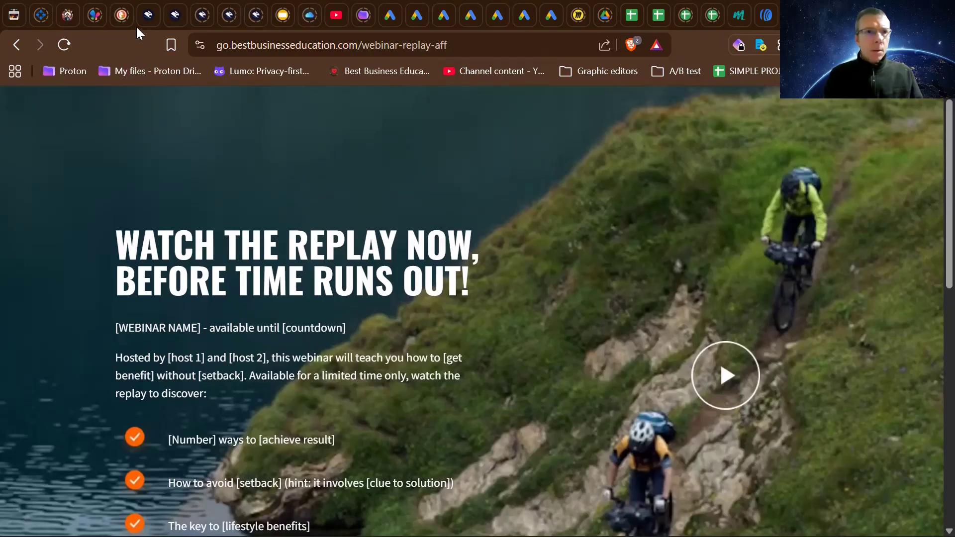
# - Switch to the Webinar Replay page in the Convertri editor and hide the Video Pop-up layer to return to the main page
pyautogui.click(144, 14)
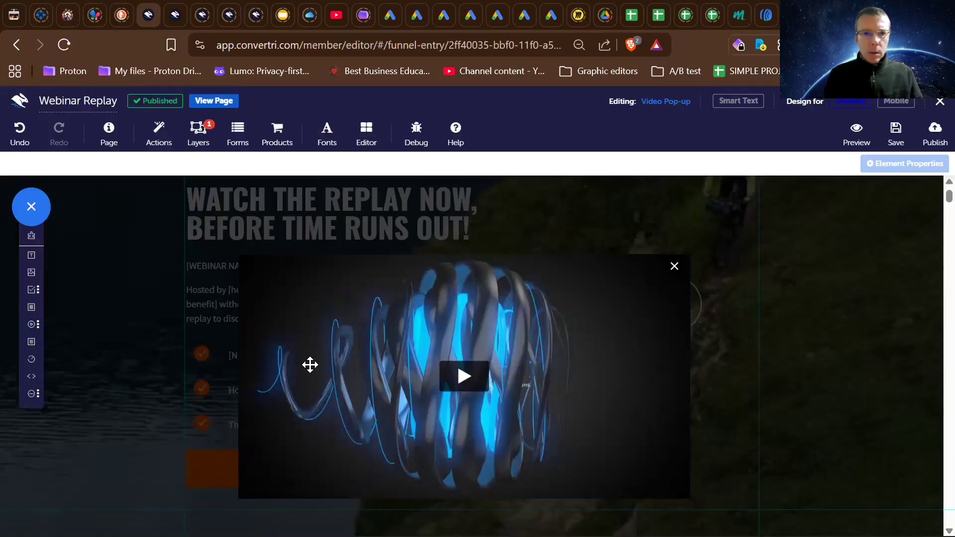
pyautogui.click(672, 266)
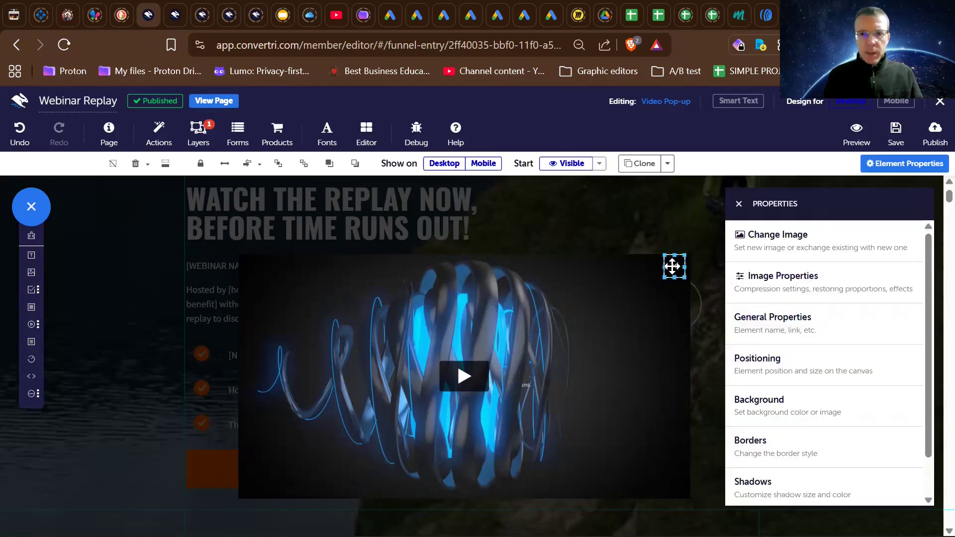
pyautogui.click(189, 138)
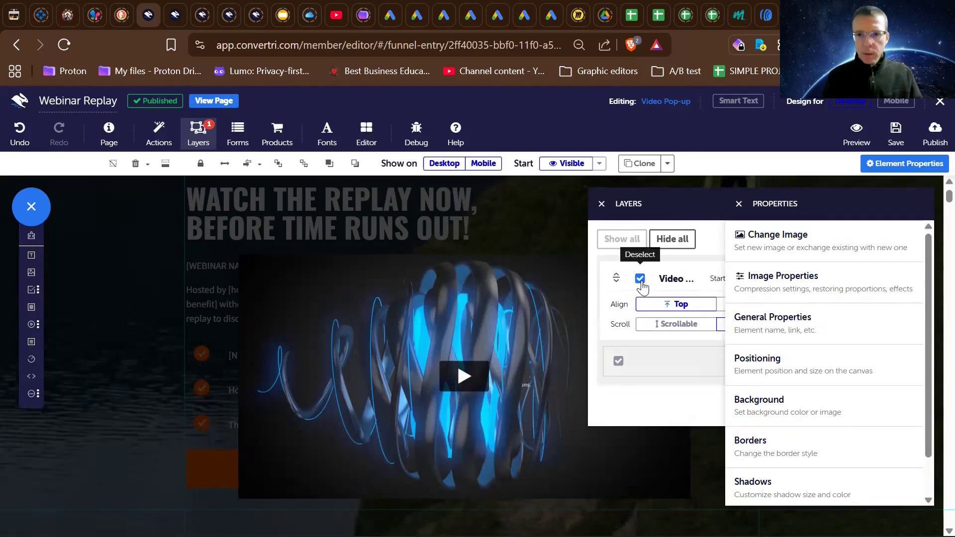
pyautogui.click(640, 279)
pyautogui.click(600, 204)
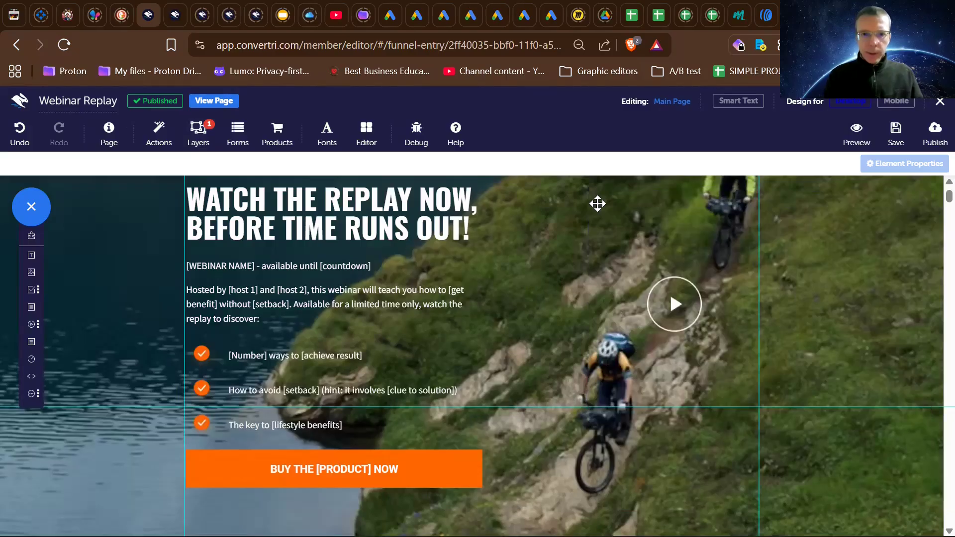
pyautogui.scroll(2, 474, 286)
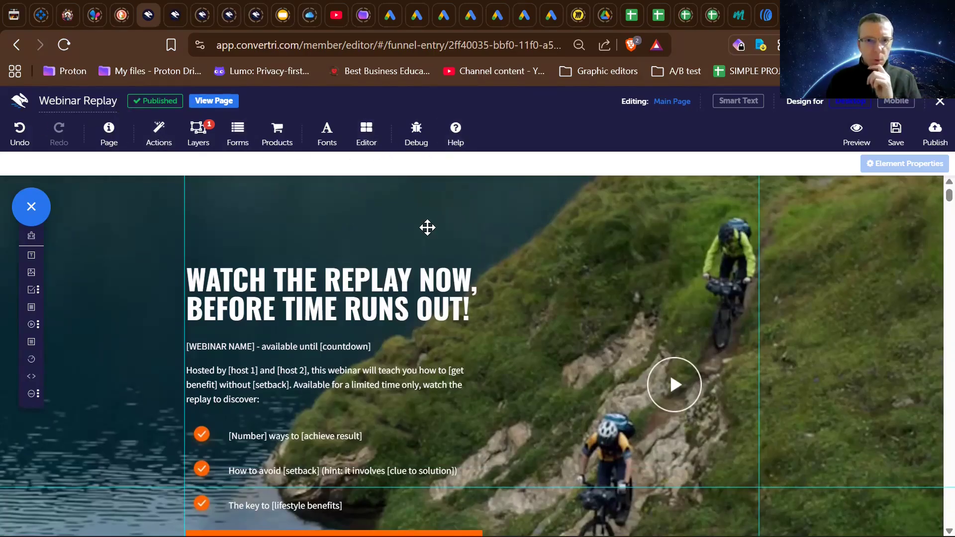
pyautogui.scroll(1, 427, 228)
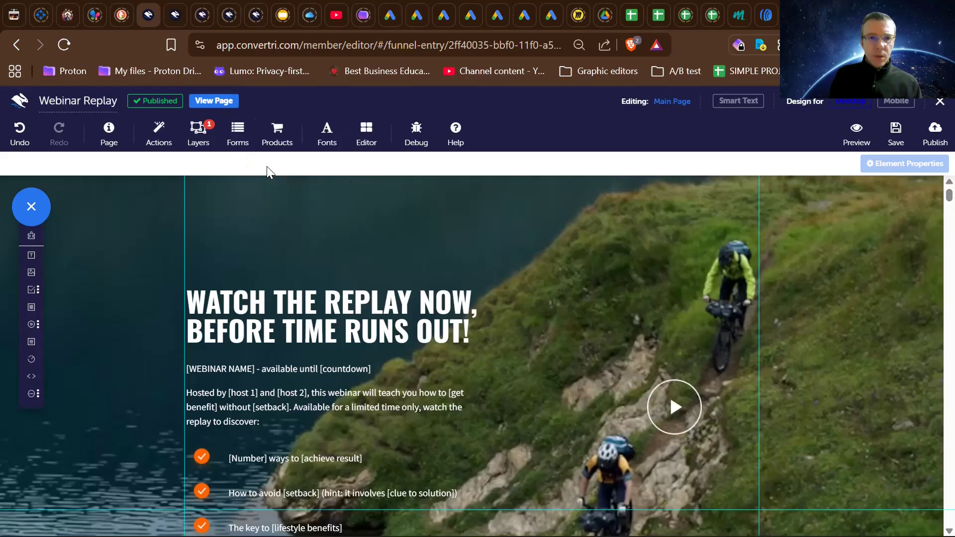
# - Look at the available fonts in the Font Manager, close it, and open the page's form configuration
pyautogui.click(324, 131)
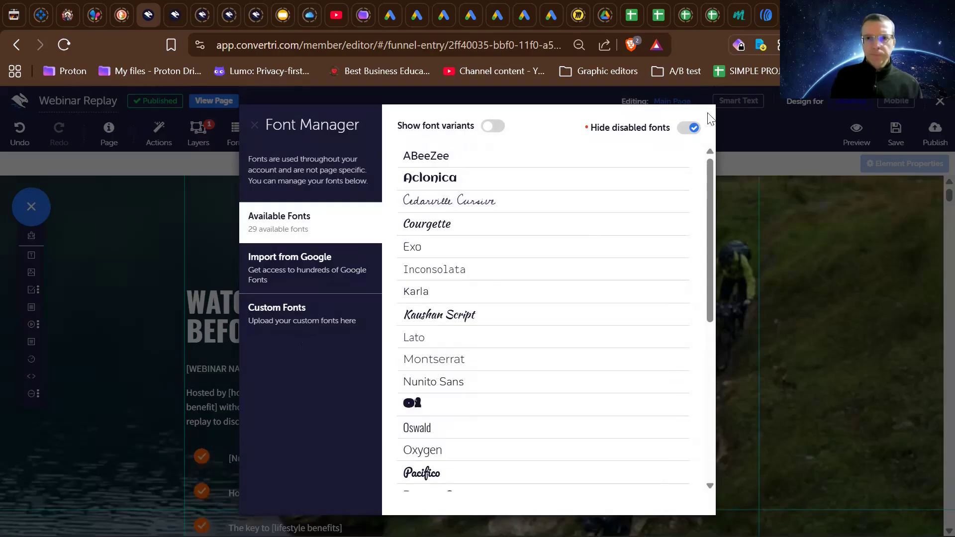
pyautogui.click(254, 125)
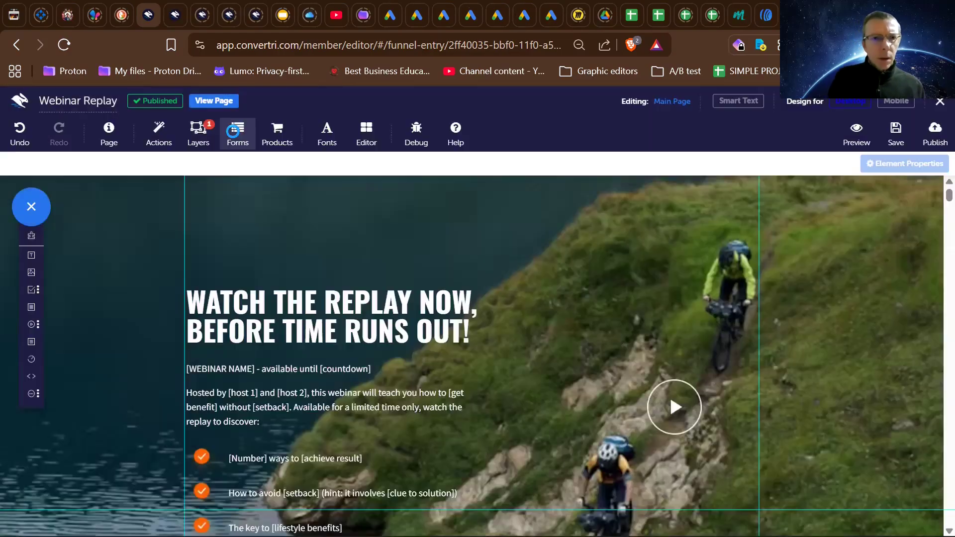
pyautogui.click(232, 131)
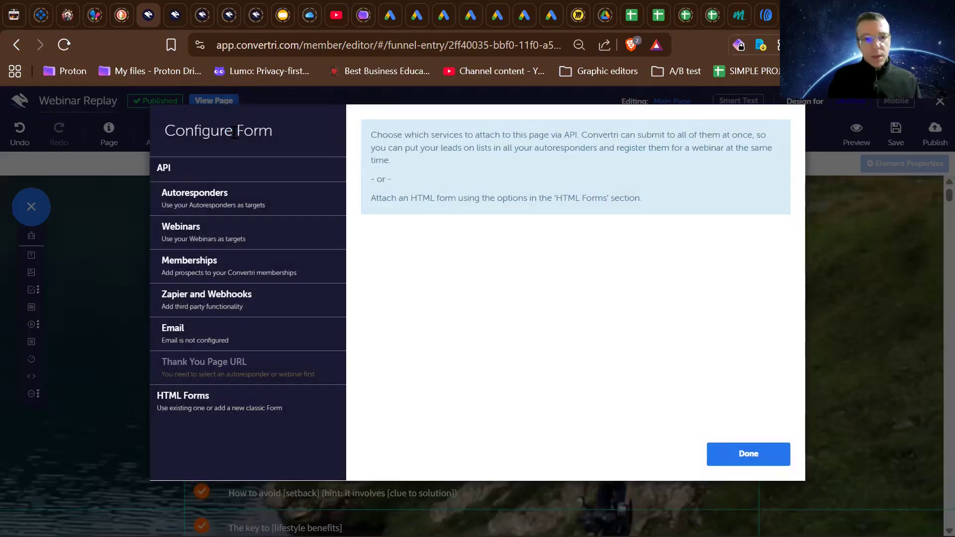
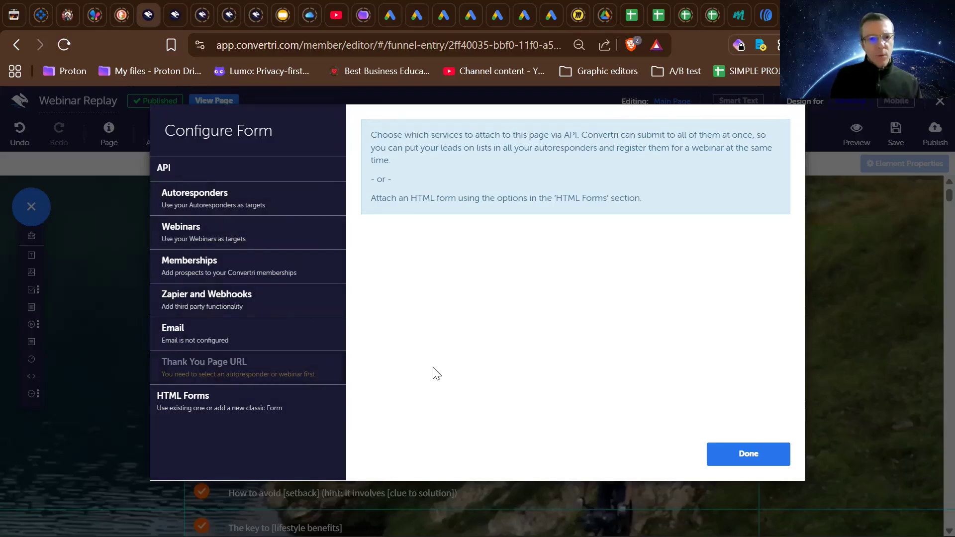
# - Look over the service and HTML form options in the page's form configuration and close it
pyautogui.moveTo(656, 112); pyautogui.dragTo(618, 137)
pyautogui.click(618, 137)
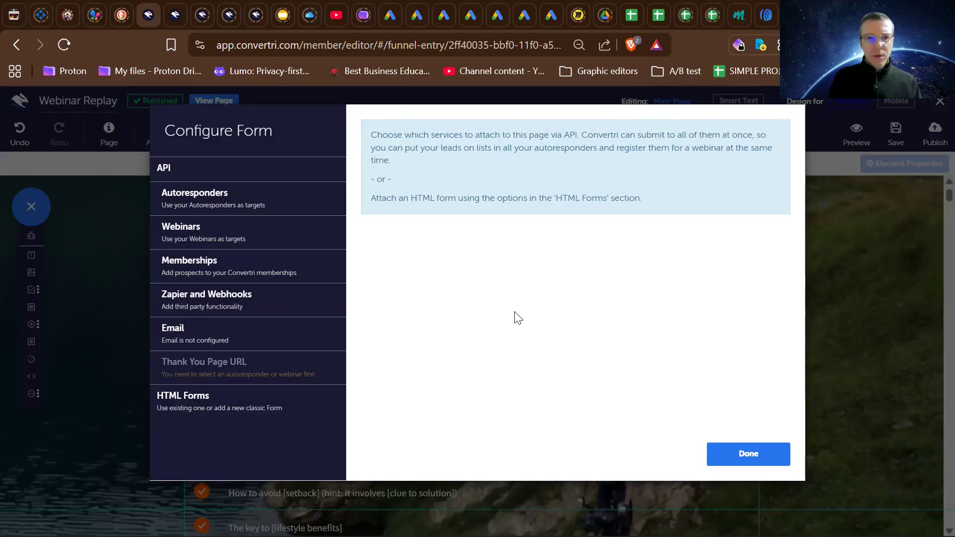
pyautogui.click(735, 460)
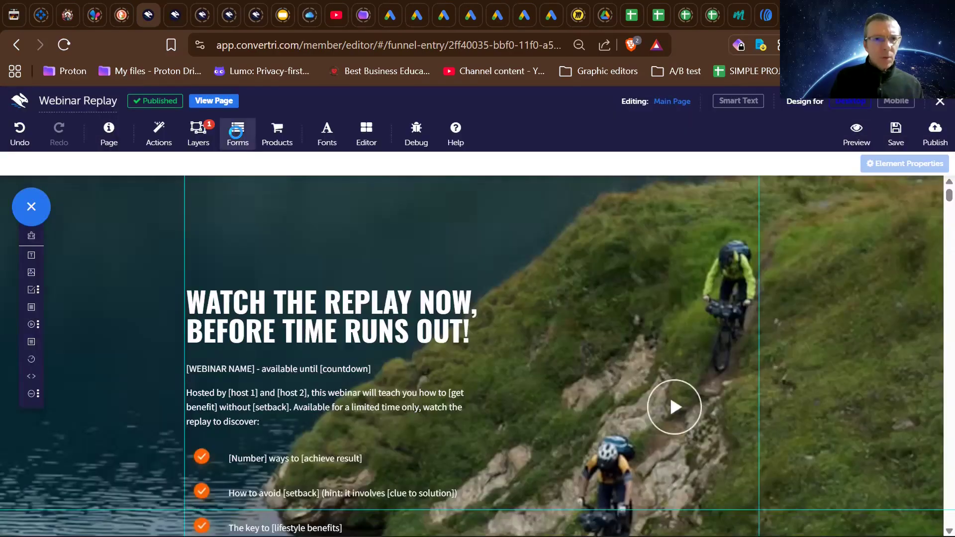
pyautogui.click(235, 131)
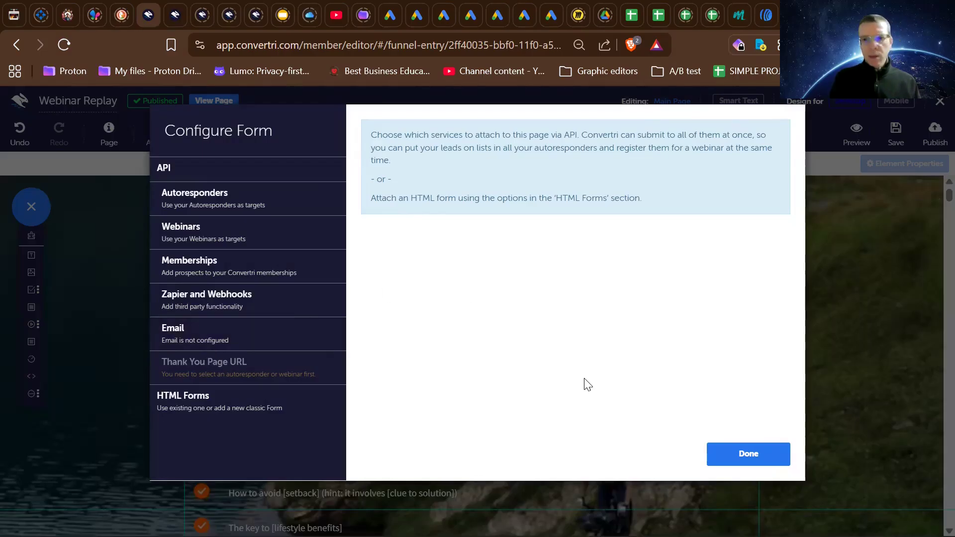
pyautogui.click(743, 462)
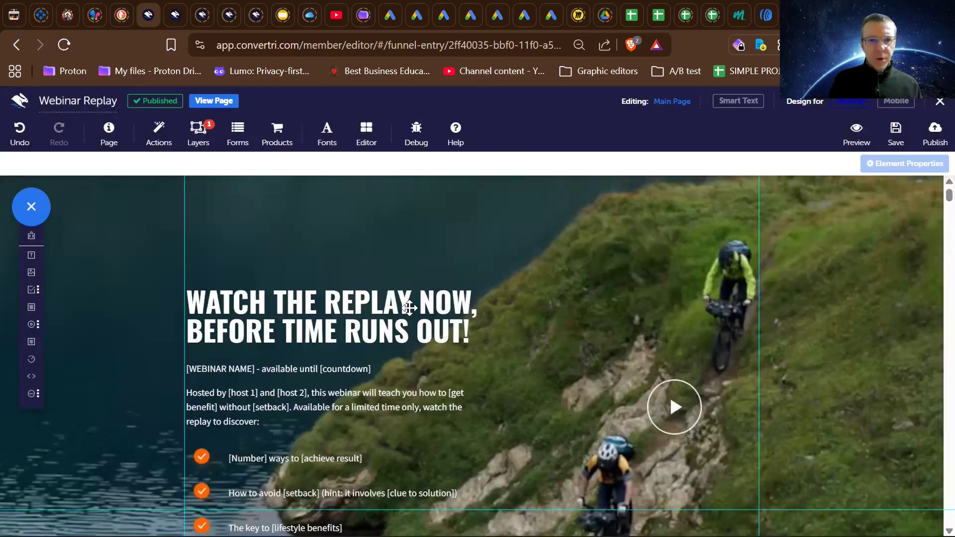
# - Examine the replay headline's additional text options, including Dynamic Text, and look over the hero section with its background image selected
pyautogui.click(409, 308)
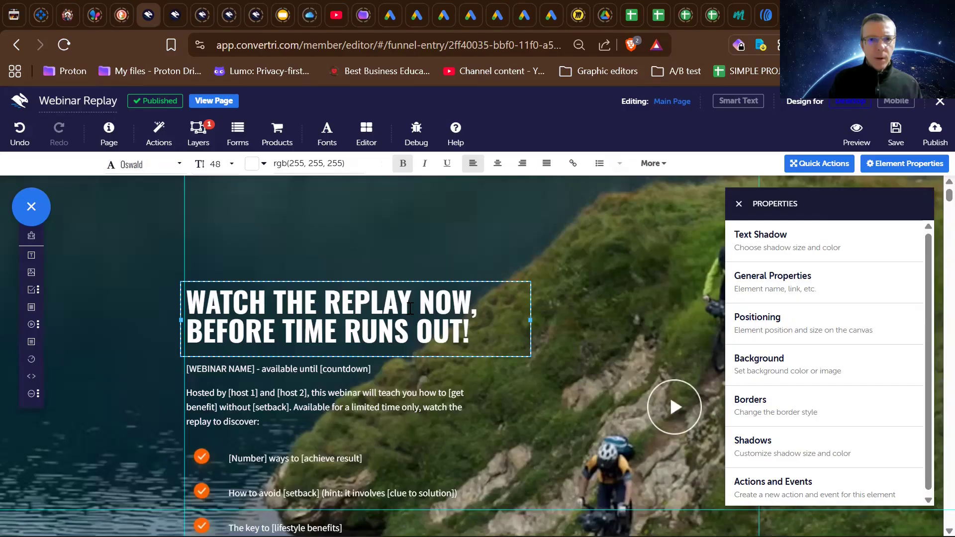
pyautogui.click(655, 171)
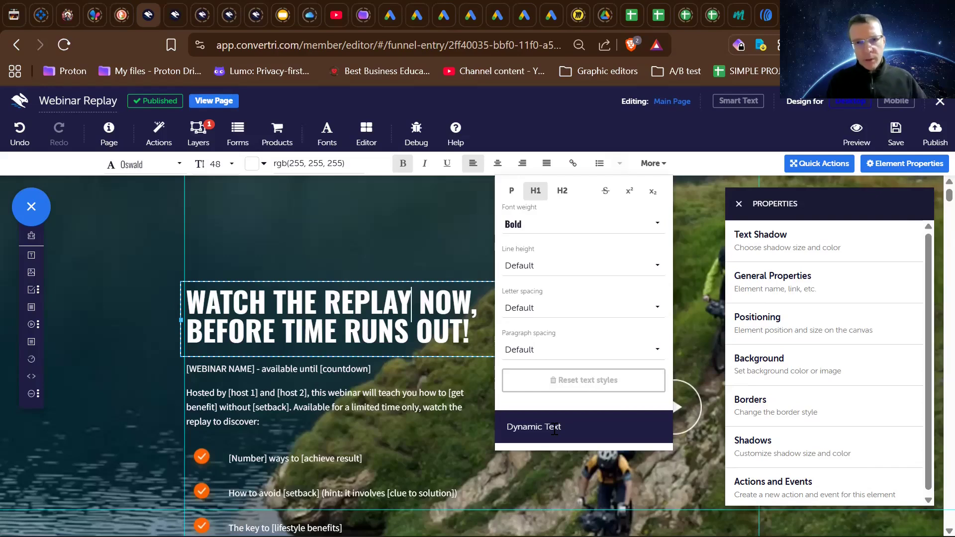
pyautogui.click(424, 254)
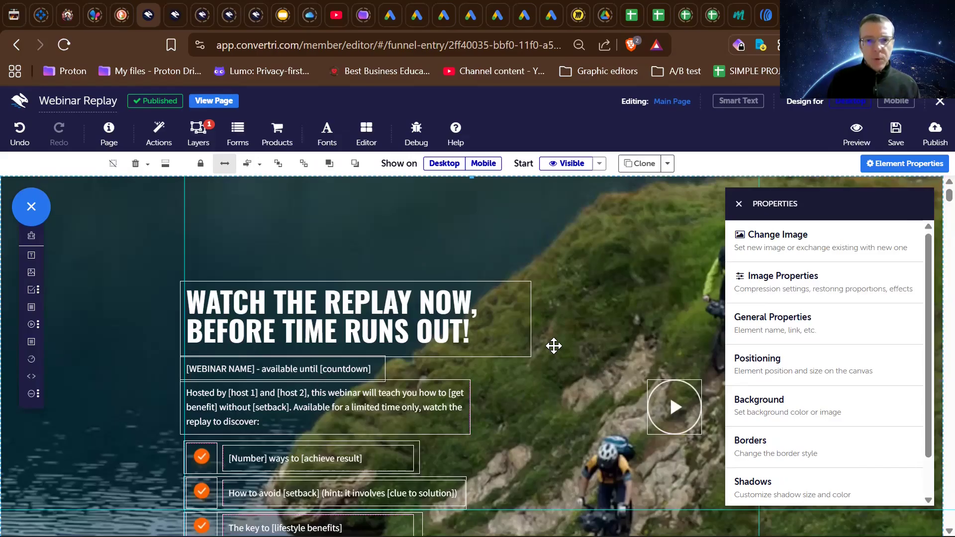
pyautogui.scroll(-1, 554, 345)
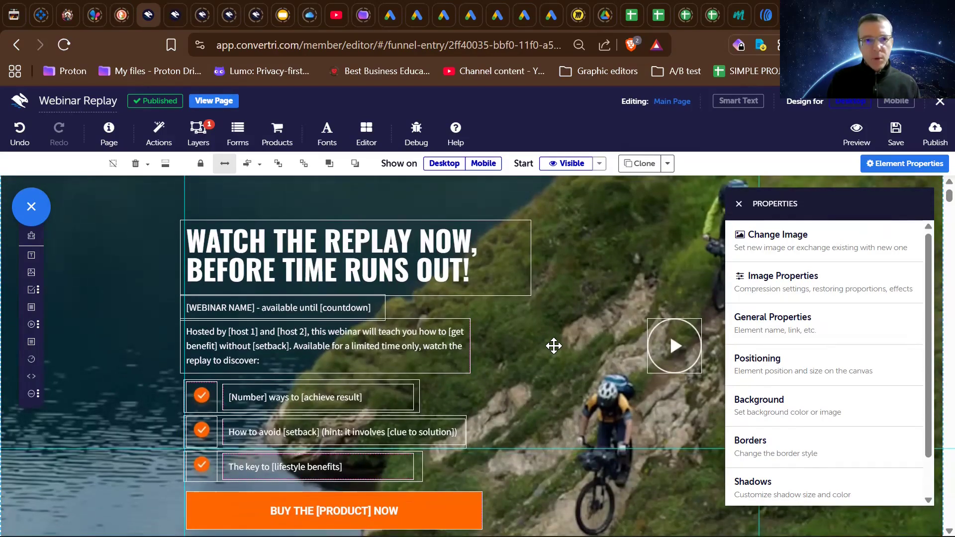
pyautogui.scroll(1, 553, 346)
pyautogui.scroll(-2, 554, 346)
pyautogui.scroll(2, 554, 346)
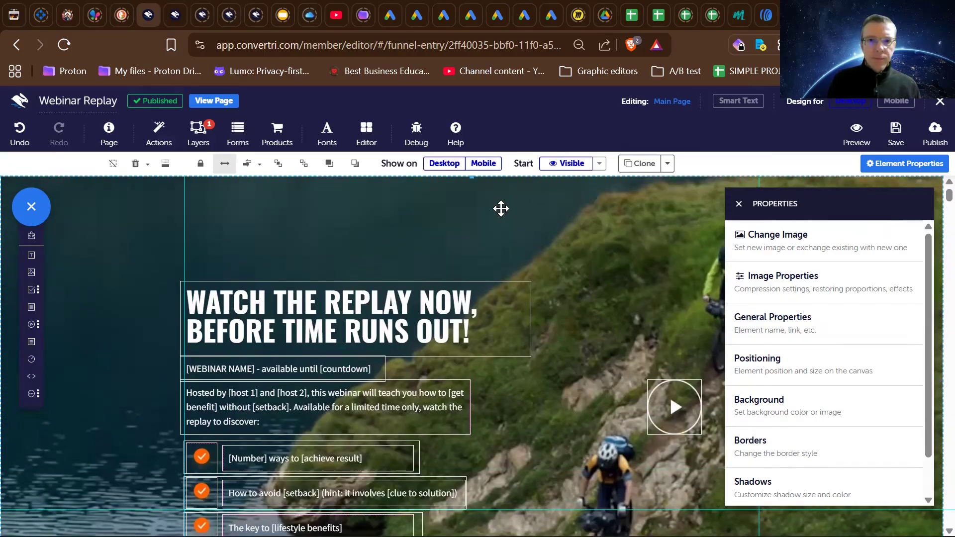
# - Compare the headline's additional text options with the clone options of the hero background image
pyautogui.click(668, 164)
pyautogui.doubleClick(370, 302)
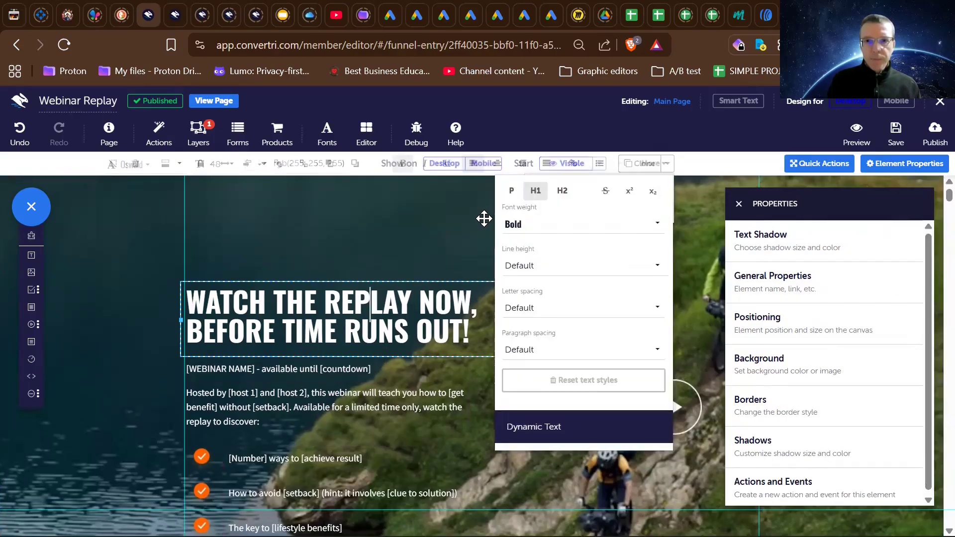
pyautogui.click(652, 164)
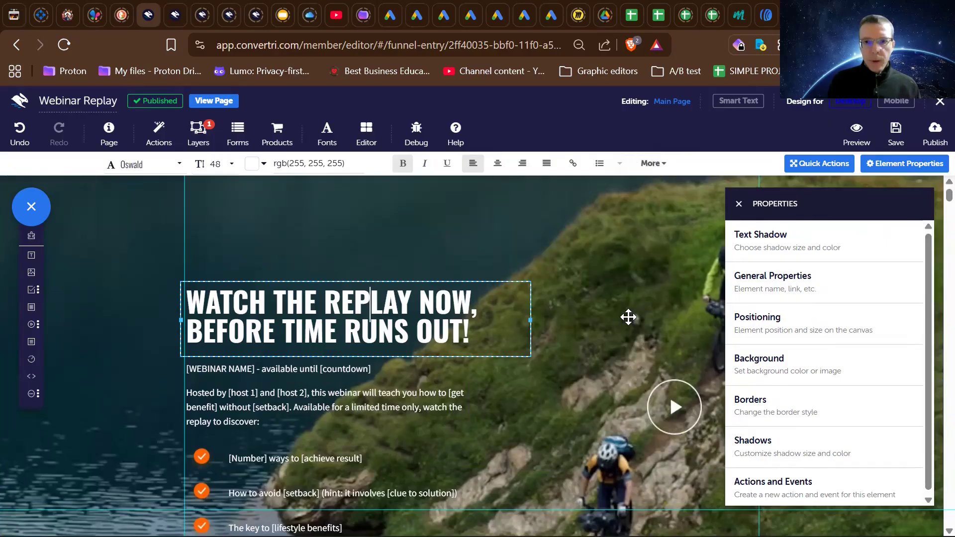
pyautogui.click(653, 163)
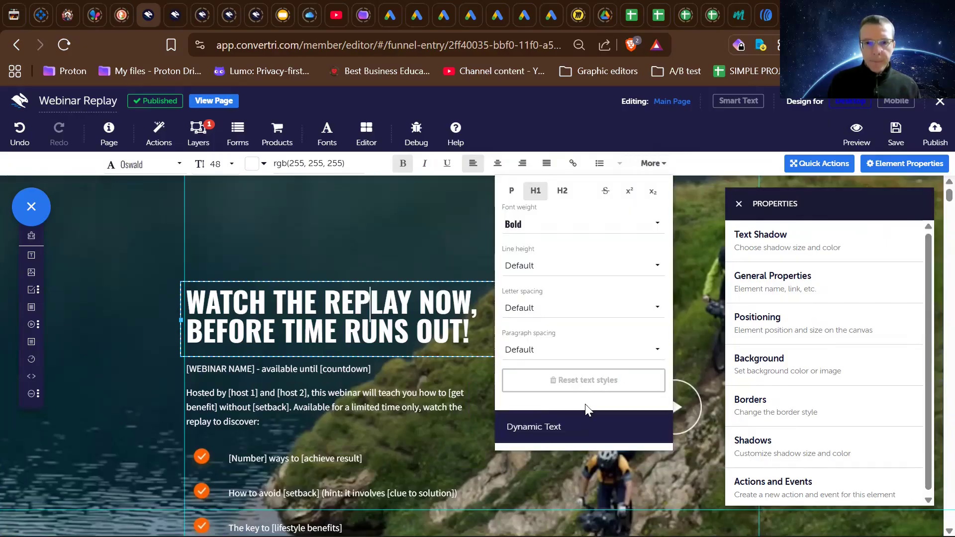
pyautogui.click(395, 243)
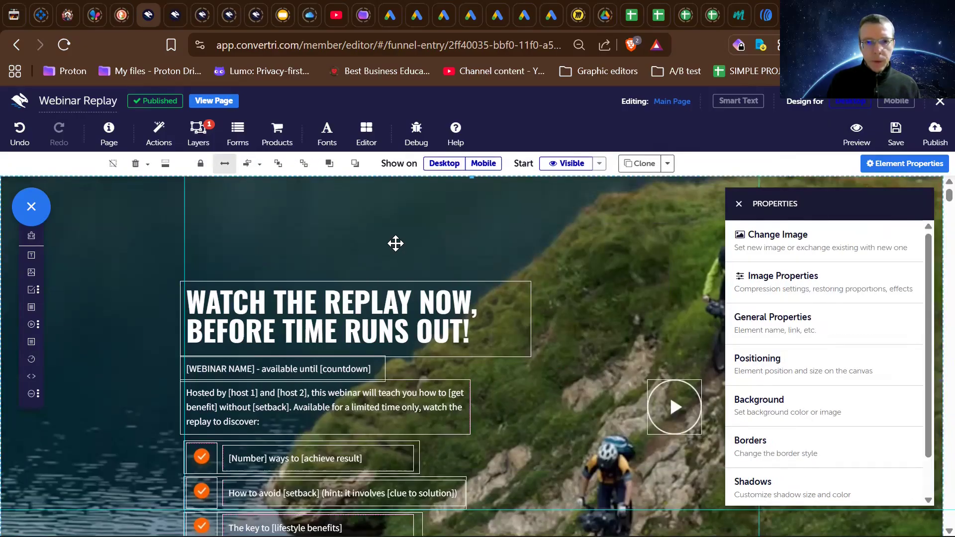
pyautogui.click(667, 164)
# - Start a new dynamic text entry for the word "NOW" in the replay headline
pyautogui.click(492, 284)
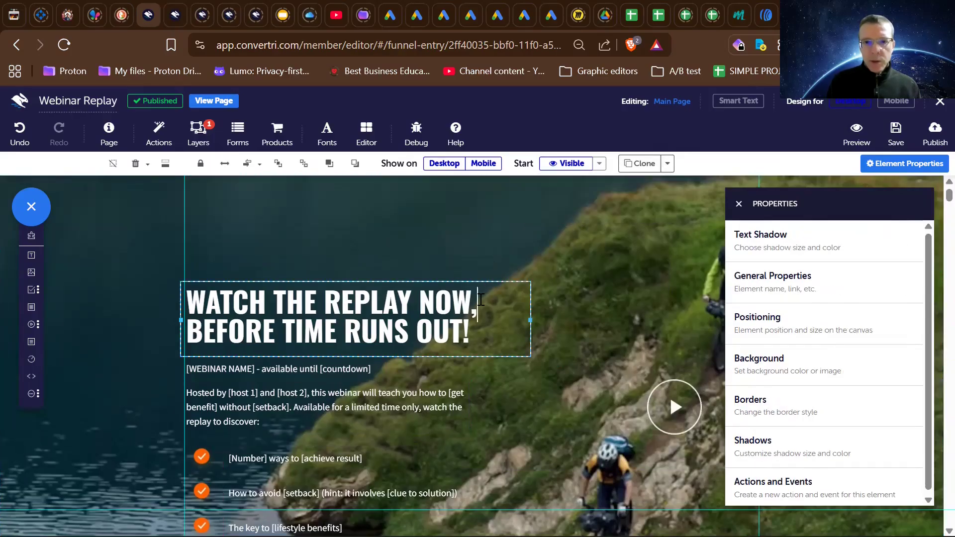
pyautogui.click(652, 163)
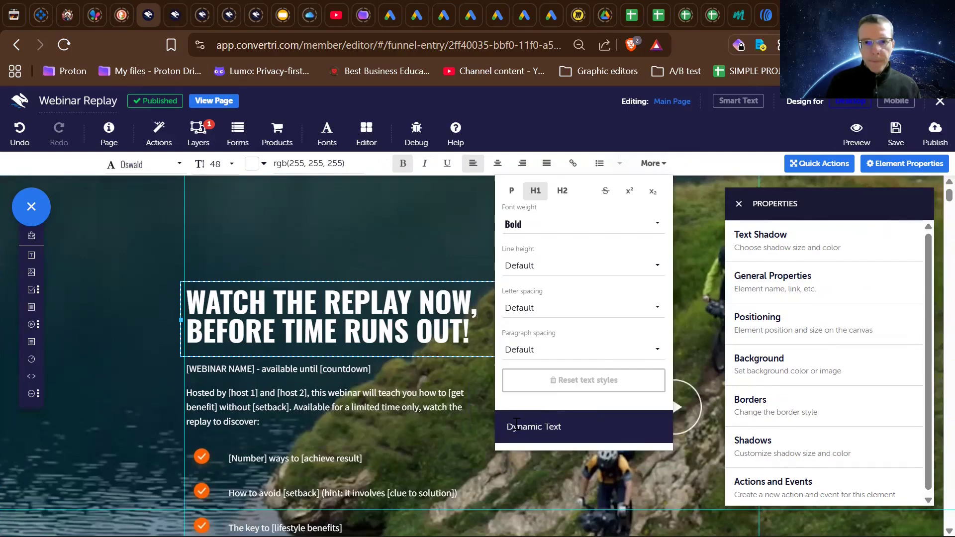
pyautogui.doubleClick(447, 298)
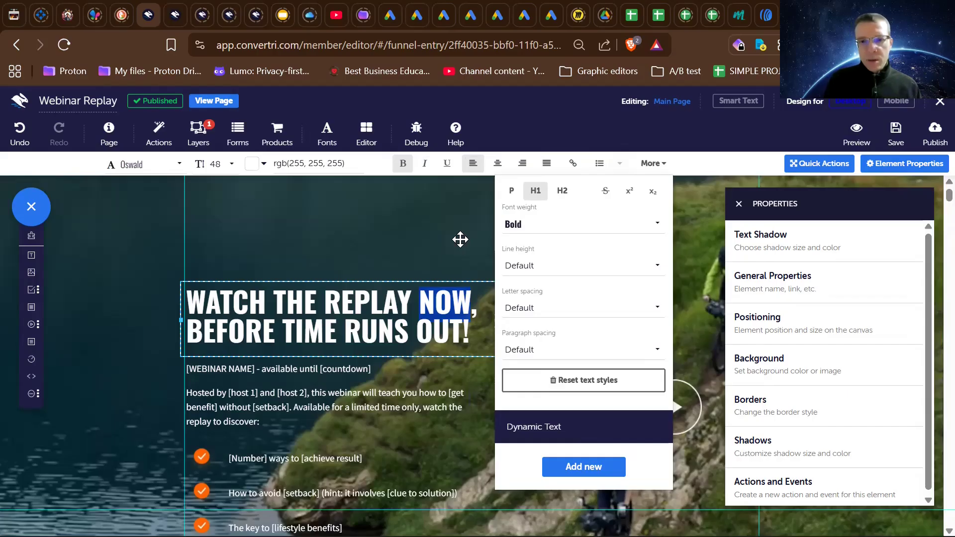
pyautogui.click(577, 467)
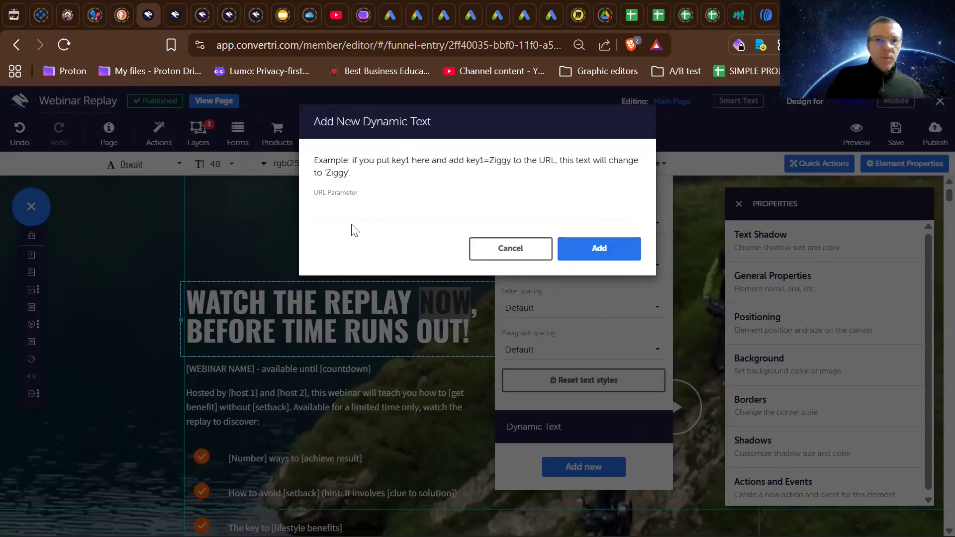
pyautogui.click(347, 209)
# - Try key1, email and name in turn as the dynamic text's URL parameter
pyautogui.write('k')
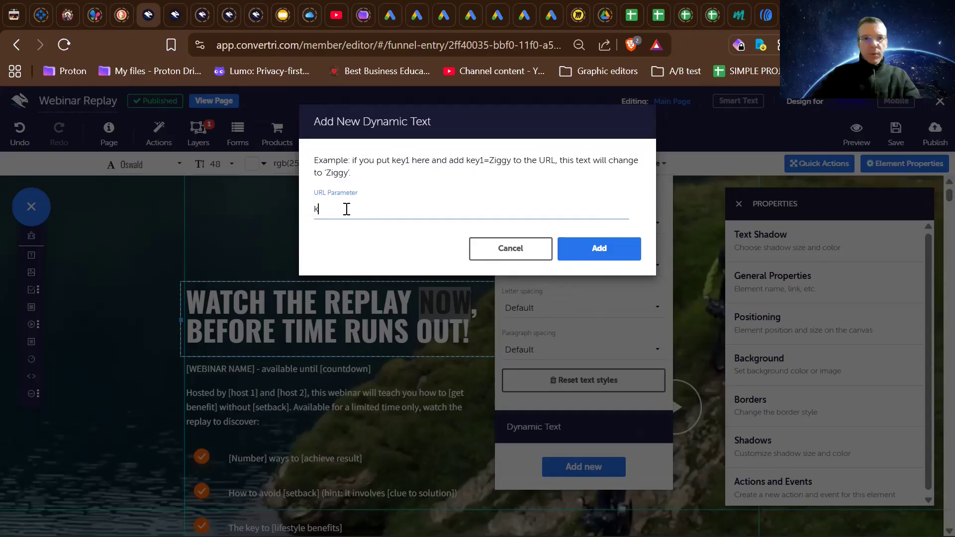
pyautogui.write('ey1')
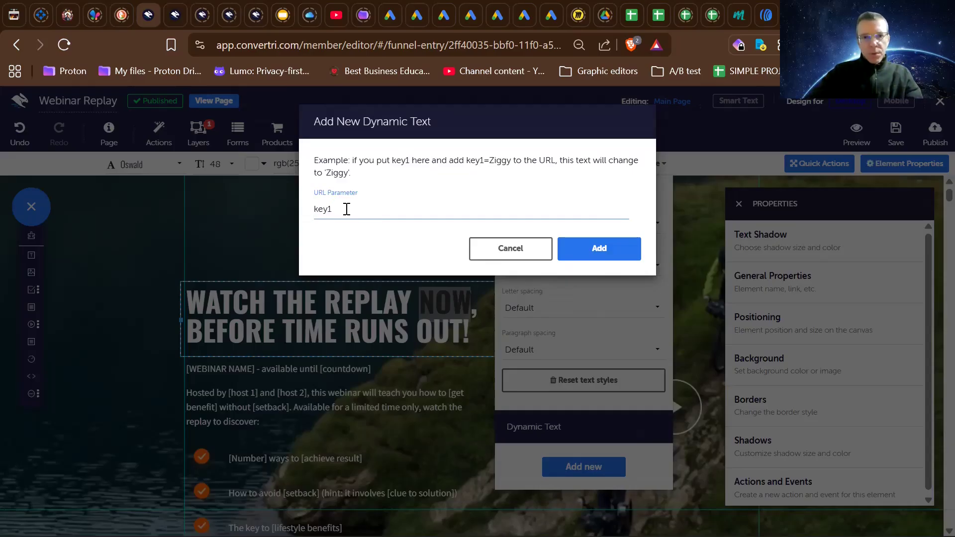
pyautogui.press('BackSpace')
pyautogui.press('BackSpace')
pyautogui.press('BackSpace')
pyautogui.press('BackSpace')
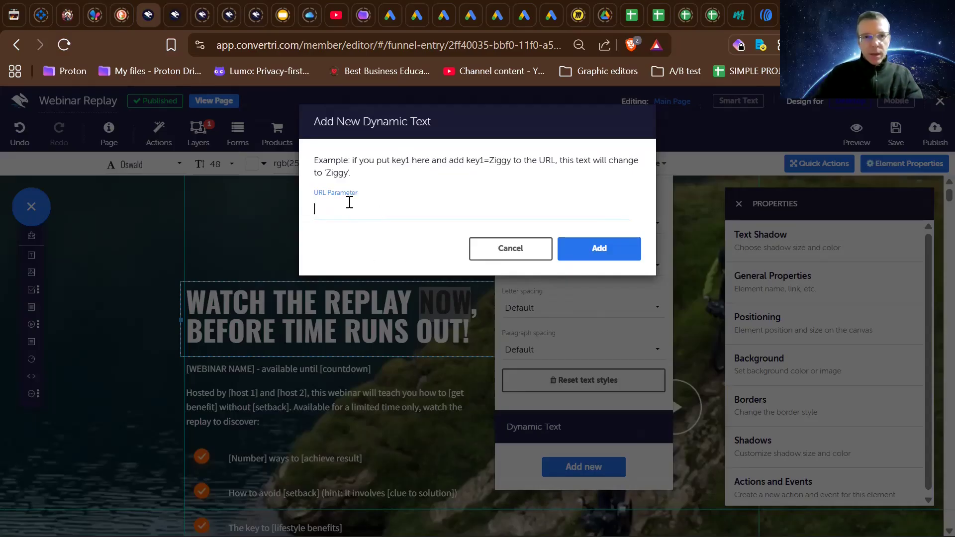
pyautogui.write('email')
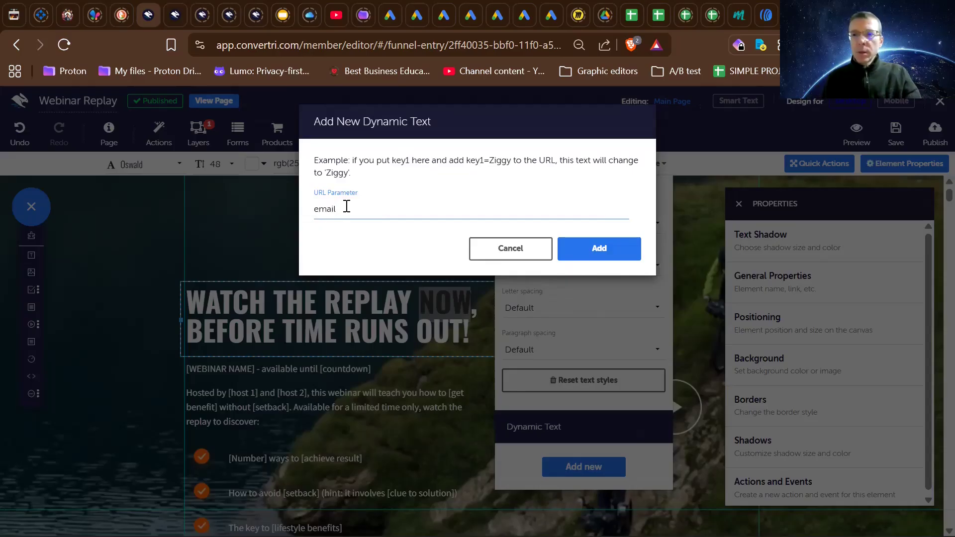
pyautogui.press('BackSpace')
pyautogui.press('BackSpace')
pyautogui.press('BackSpace')
pyautogui.press('BackSpace')
pyautogui.press('BackSpace')
pyautogui.write('name')
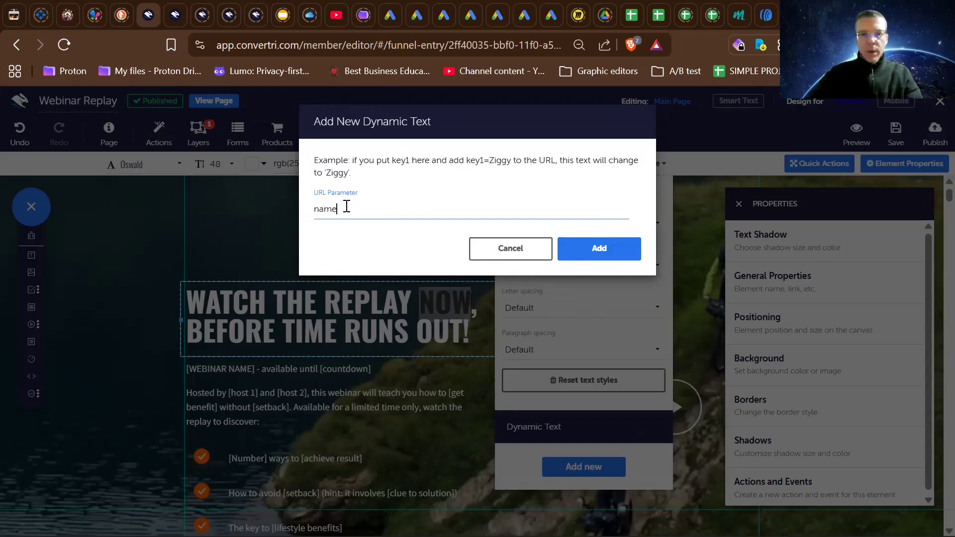
pyautogui.press('BackSpace')
pyautogui.press('BackSpace')
pyautogui.press('BackSpace')
pyautogui.press('BackSpace')
# - Set the URL parameter to firstname, add the dynamic text to the word "NOW", and deselect the headline
pyautogui.write('fi')
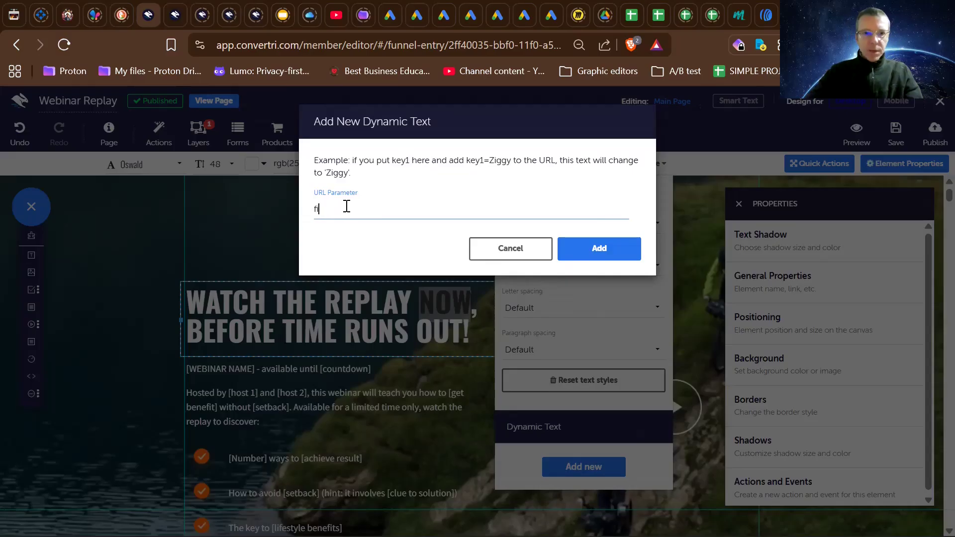
pyautogui.write('rstname')
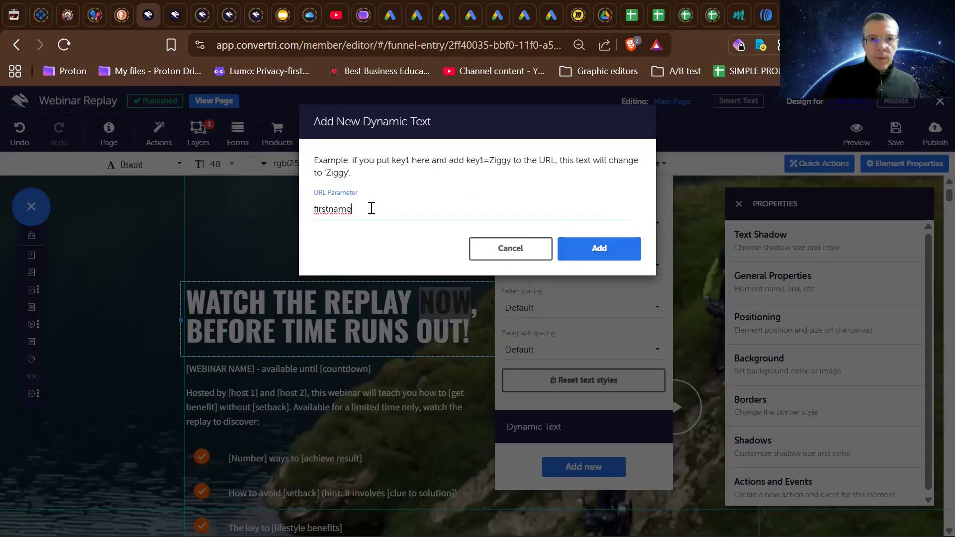
pyautogui.click(599, 251)
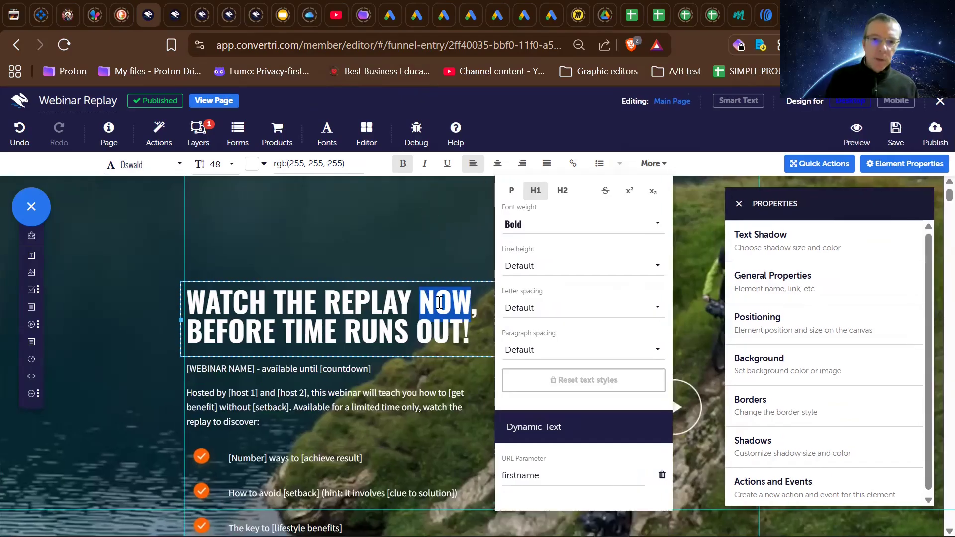
pyautogui.click(432, 260)
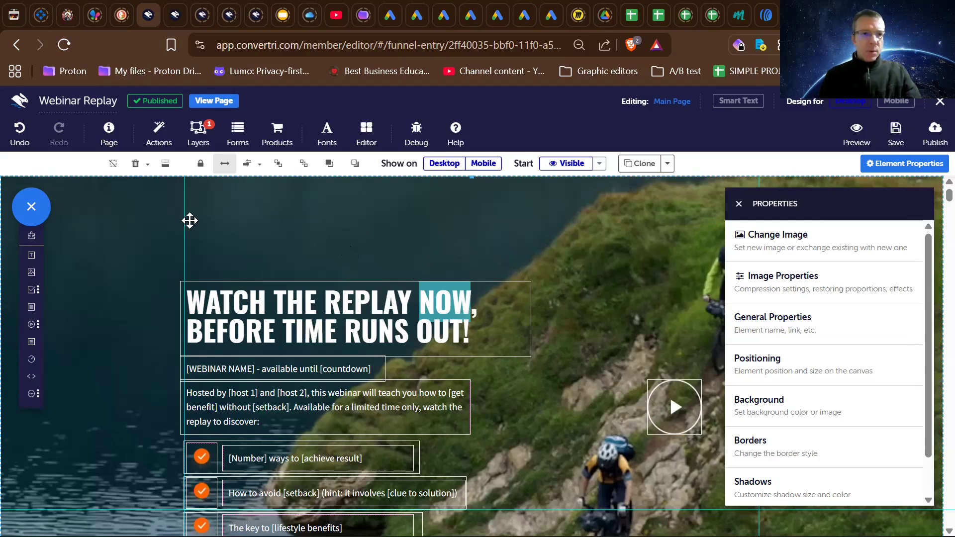
# - Add a new text element above the replay headline and place the cursor in it
pyautogui.moveTo(31, 277)
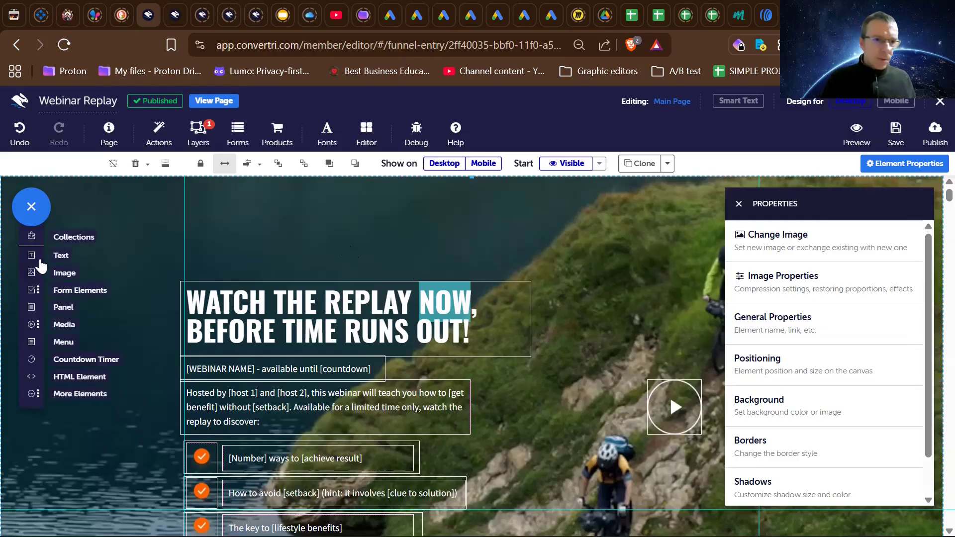
pyautogui.click(32, 255)
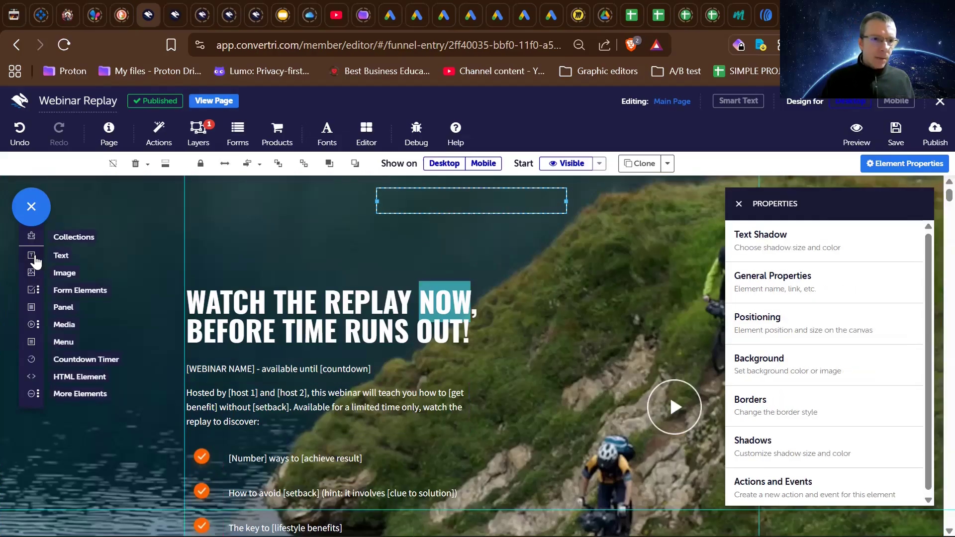
pyautogui.click(435, 200)
pyautogui.write('Welcom')
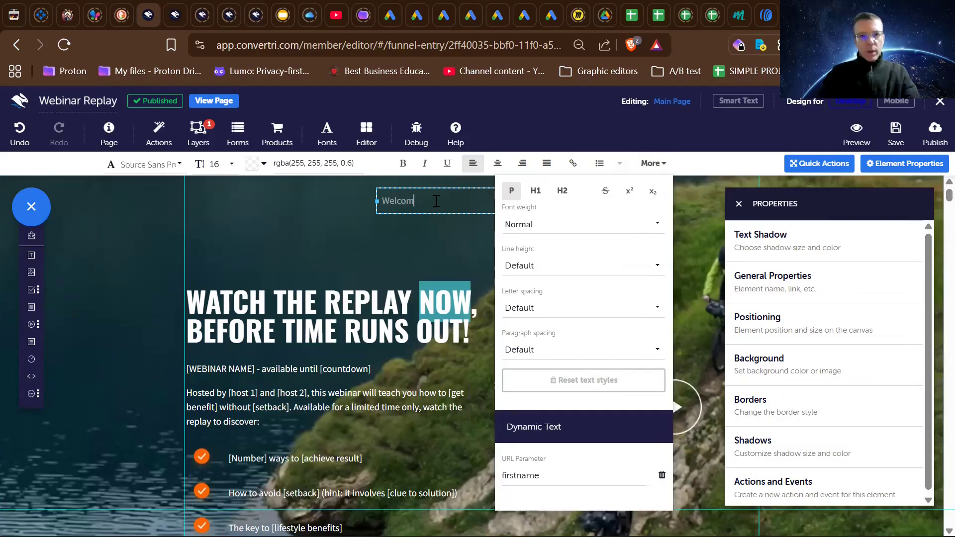
pyautogui.write('e')
pyautogui.press('BackSpace')
pyautogui.press('BackSpace')
pyautogui.press('BackSpace')
pyautogui.press('BackSpace')
pyautogui.press('BackSpace')
pyautogui.press('BackSpace')
pyautogui.press('BackSpace')
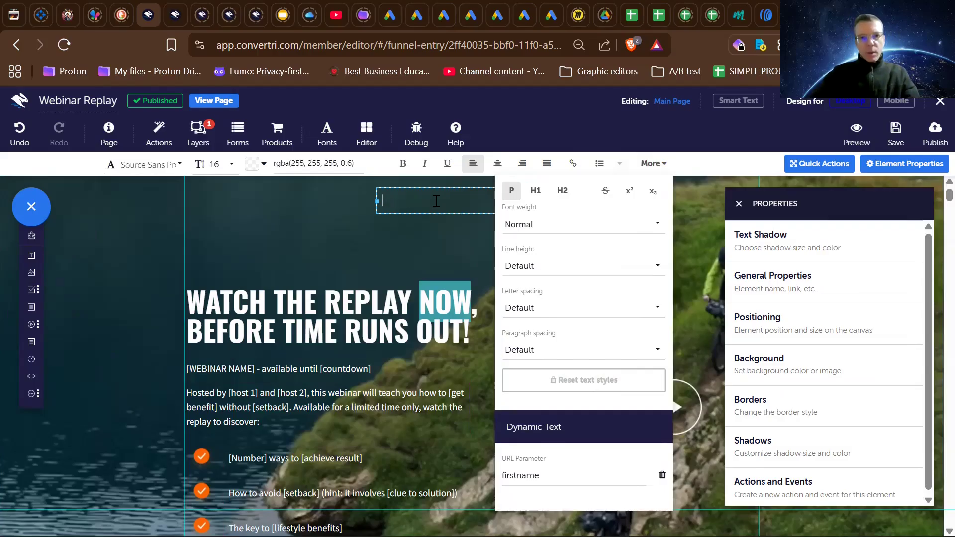
# - Enter "Congratulations" in the new text element above the headline
pyautogui.write('Contra')
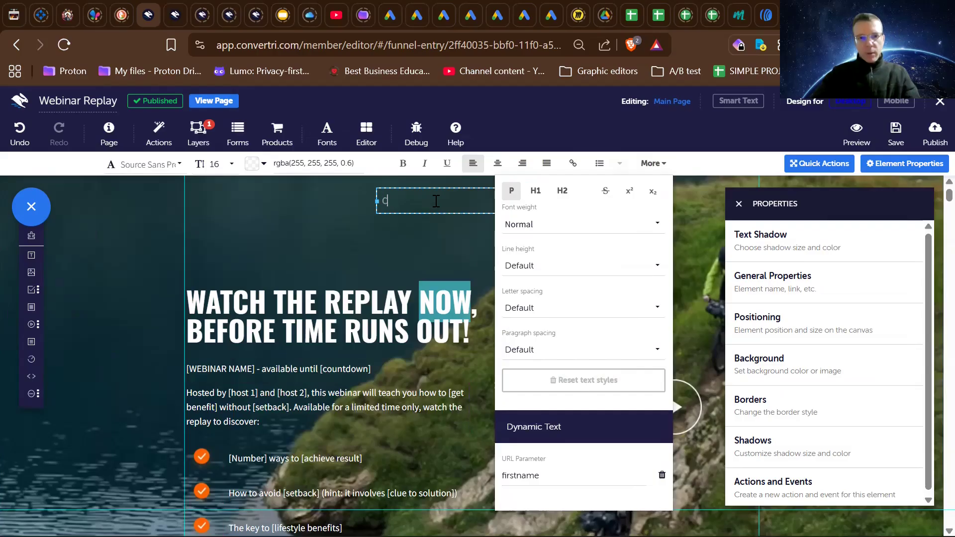
pyautogui.press('BackSpace')
pyautogui.press('BackSpace')
pyautogui.press('BackSpace')
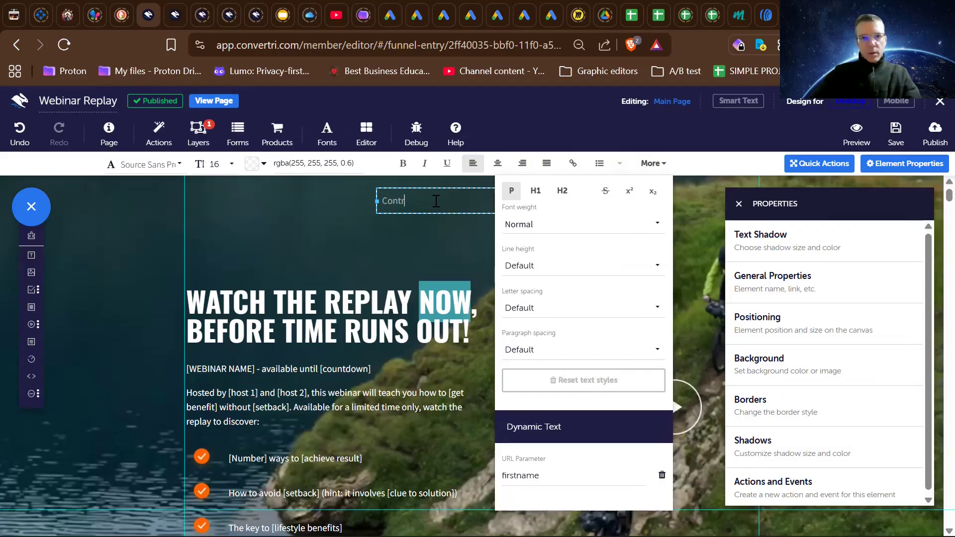
pyautogui.write('gratulations')
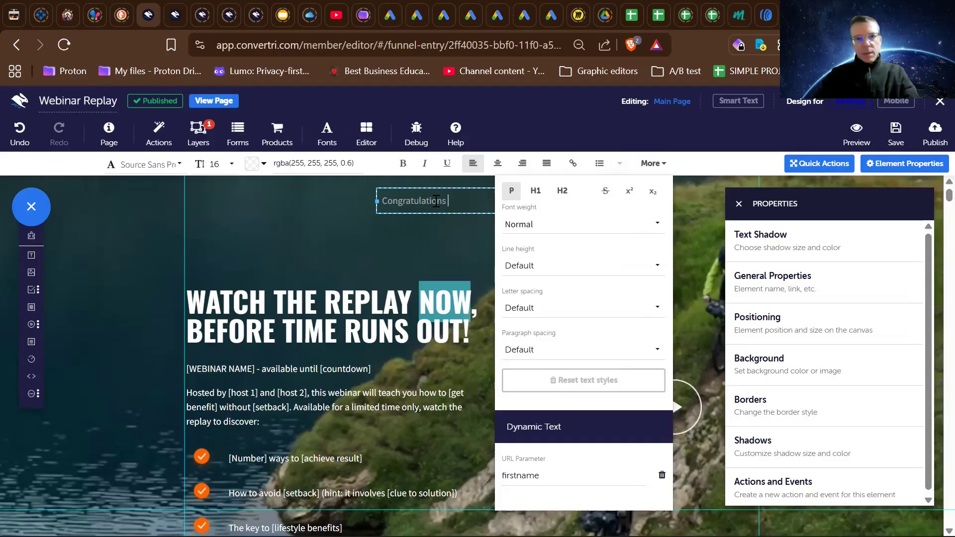
# - Check the dynamic text setting of the headline word "NOW" and deselect the headline
pyautogui.doubleClick(440, 304)
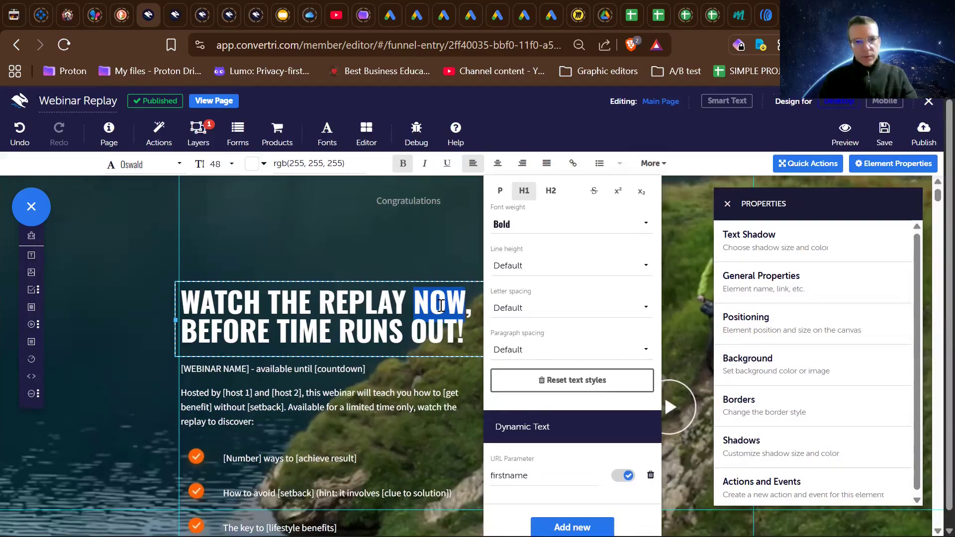
pyautogui.click(422, 222)
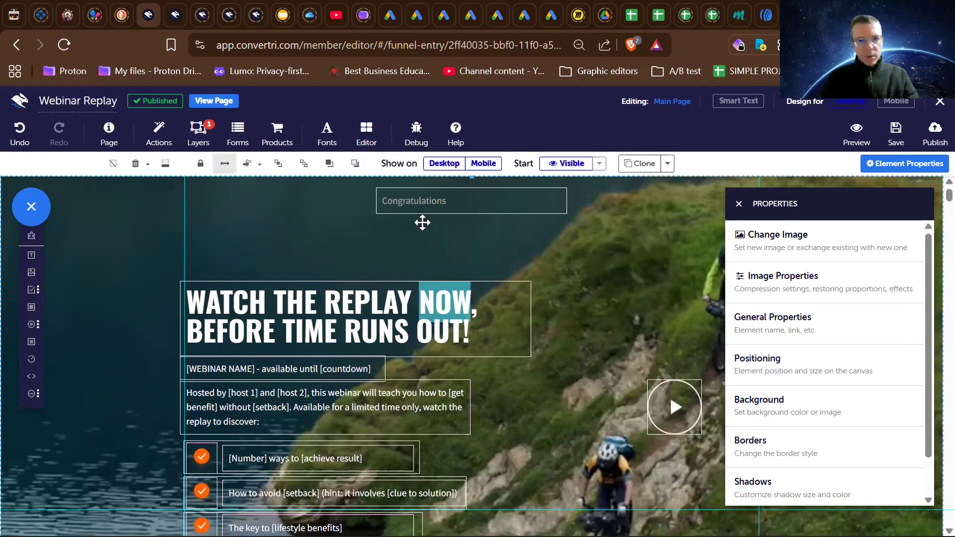
# - Append the word "NOW" to the "Congratulations" text element above the headline and deselect it
pyautogui.click(464, 194)
pyautogui.write('NOW')
pyautogui.press('Escape')
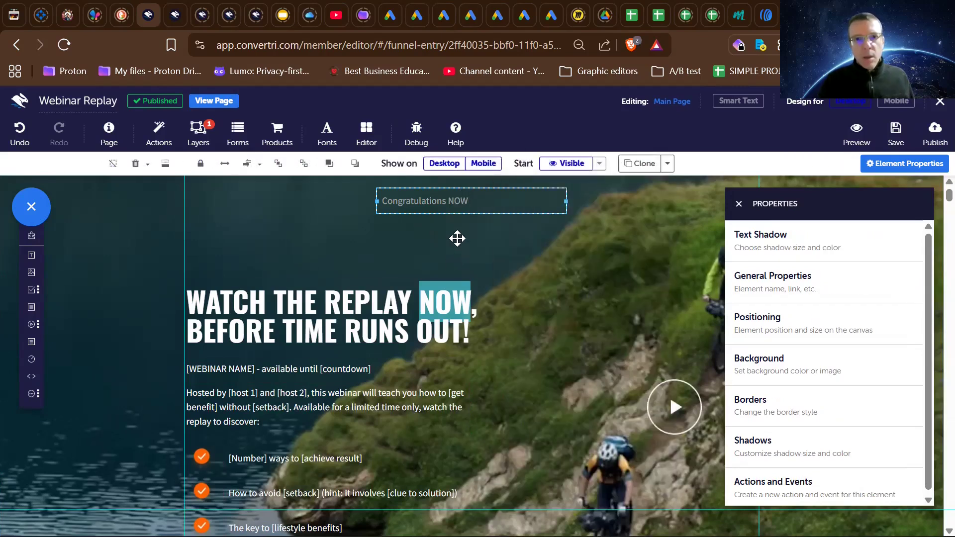
pyautogui.click(457, 238)
# - Select the word "NOW" beside "Congratulations" and try to turn on the existing firstname parameter for it
pyautogui.doubleClick(457, 201)
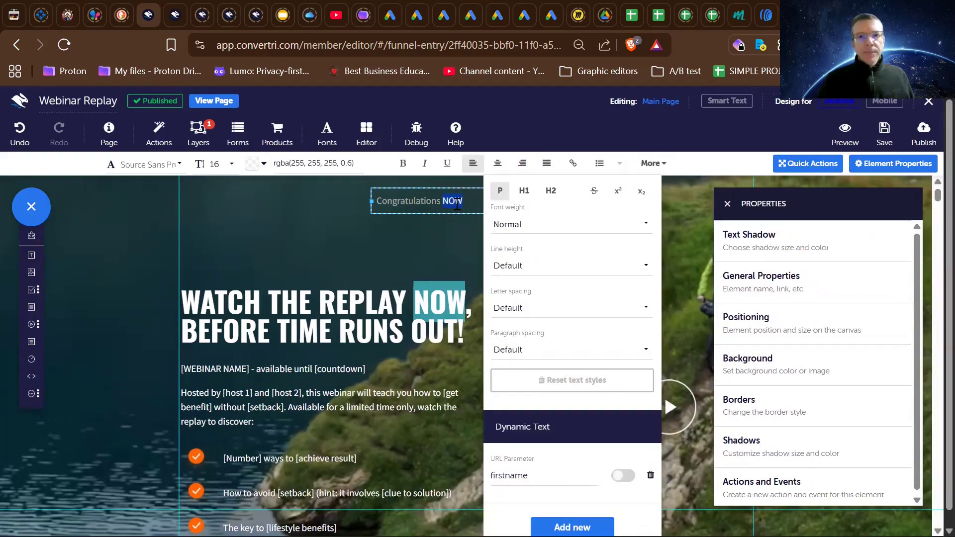
pyautogui.click(653, 165)
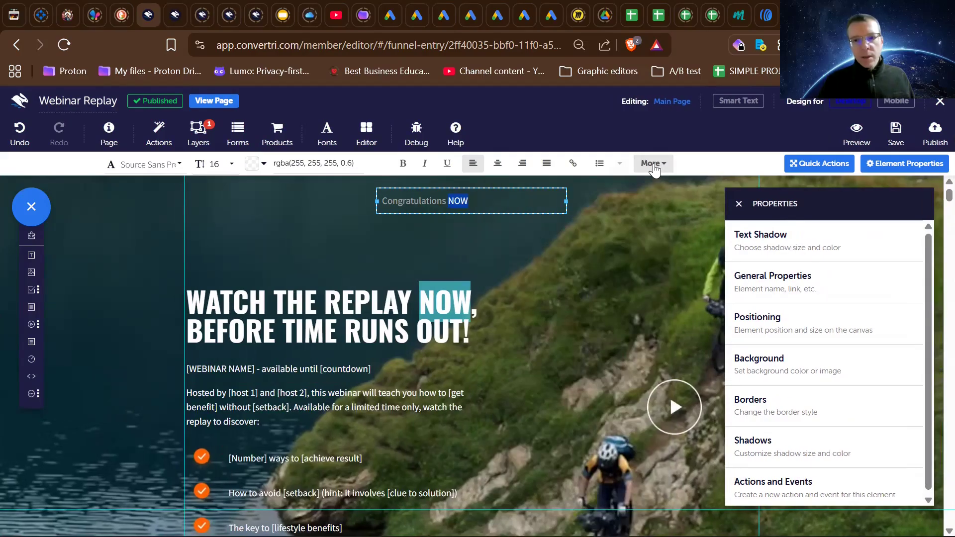
pyautogui.click(652, 165)
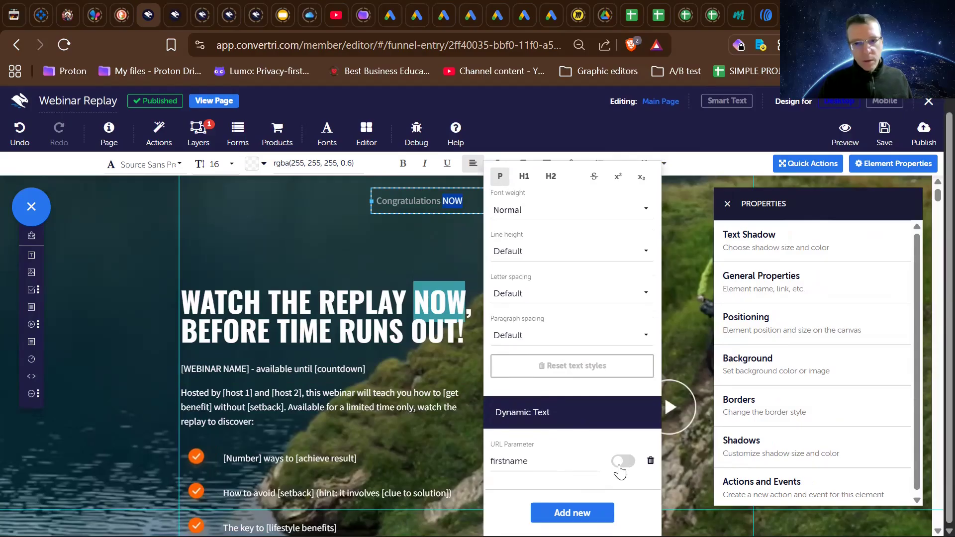
pyautogui.click(553, 465)
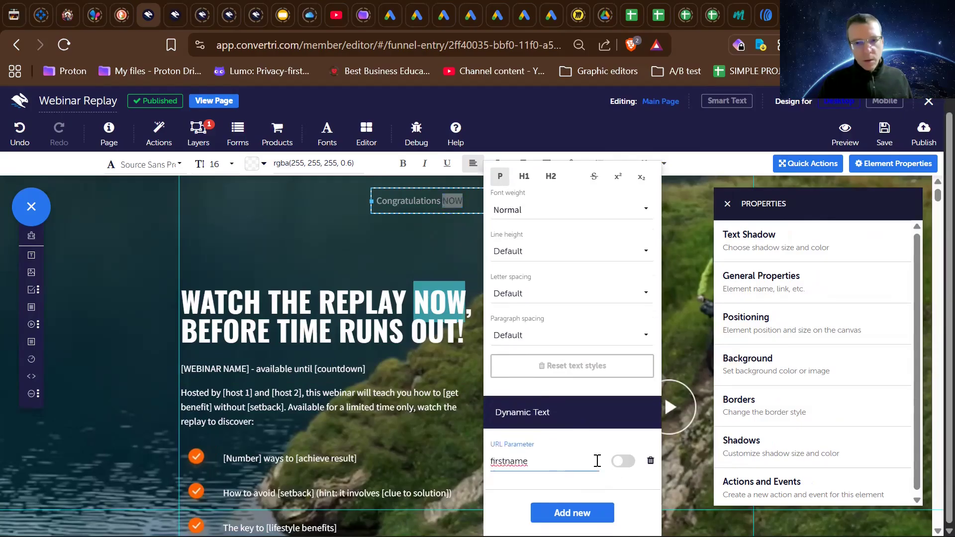
pyautogui.click(620, 466)
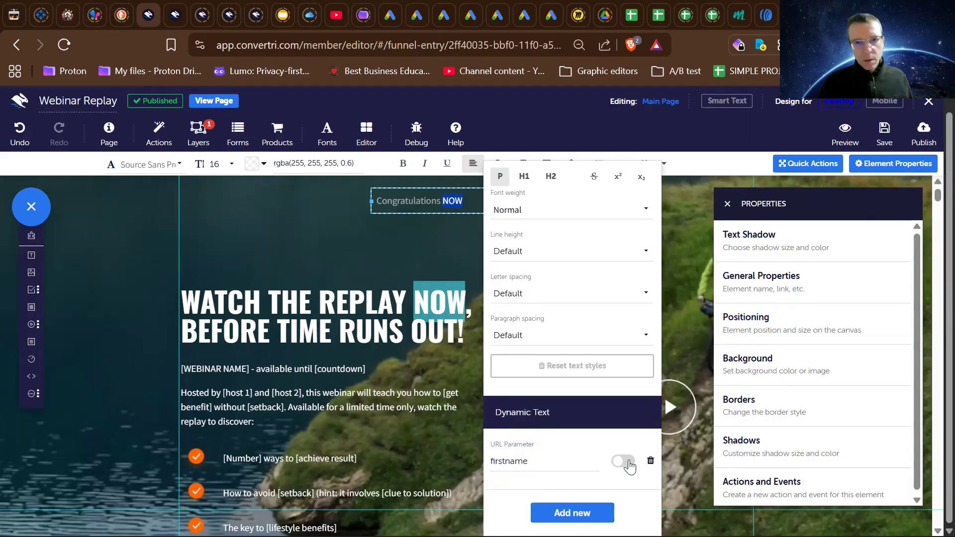
pyautogui.click(569, 458)
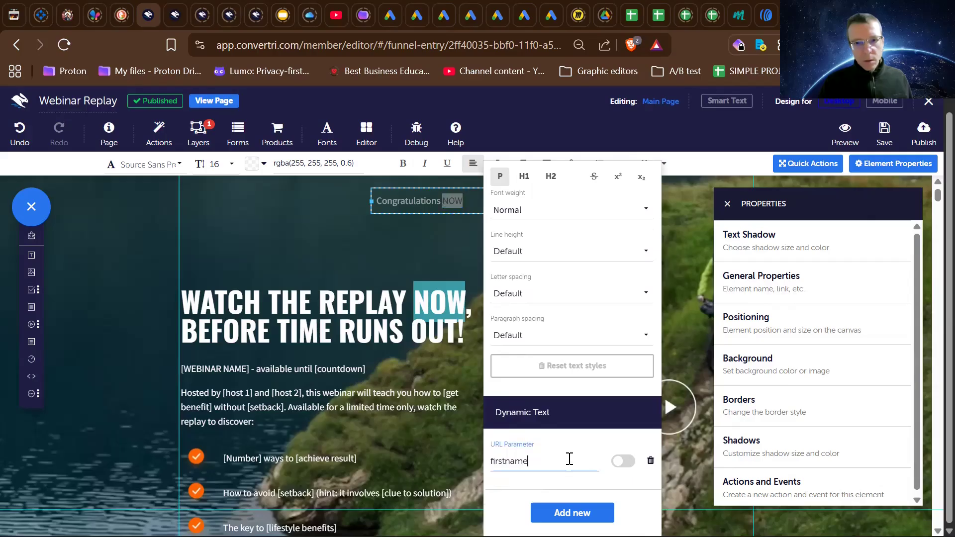
pyautogui.click(570, 490)
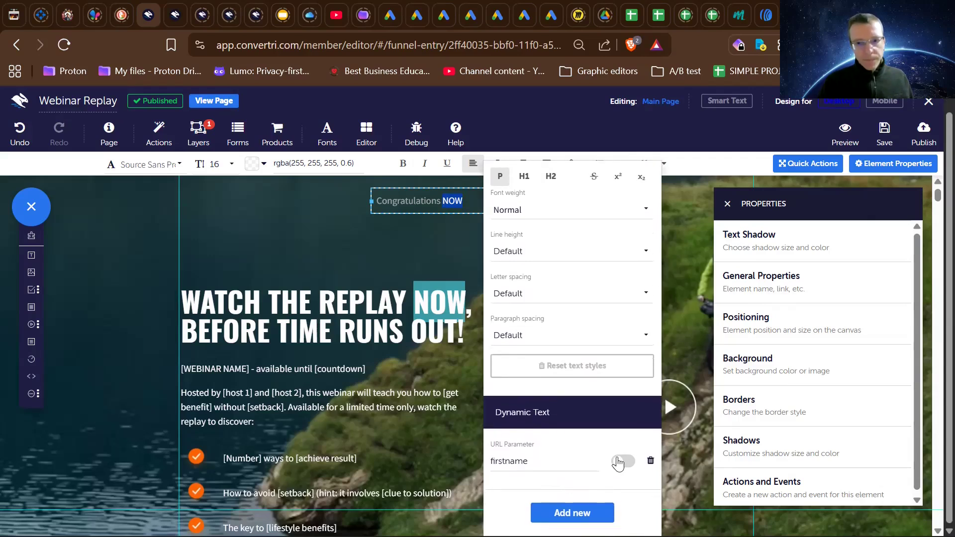
# - Add new dynamic text with the URL parameter firstname to the "NOW" beside "Congratulations" and deselect the element
pyautogui.click(571, 511)
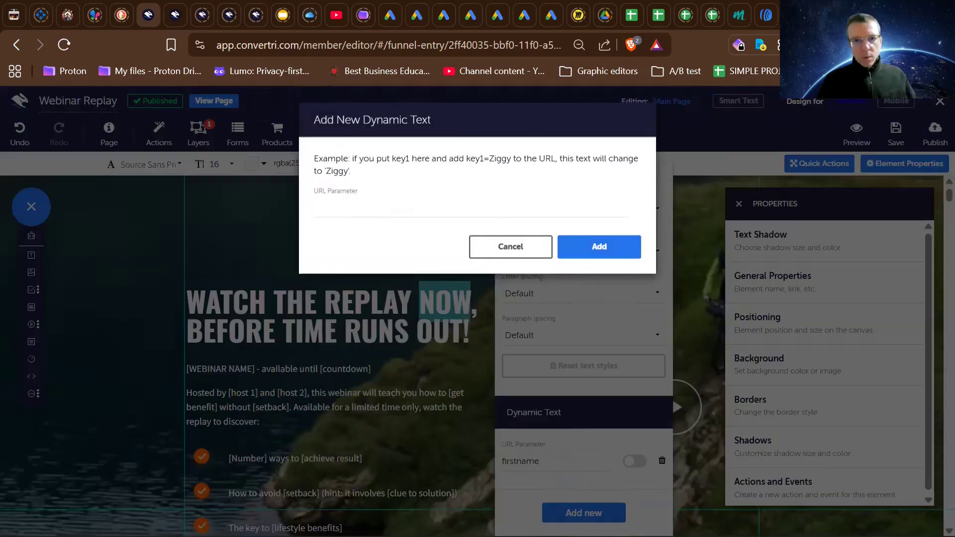
pyautogui.click(365, 204)
pyautogui.write('firs')
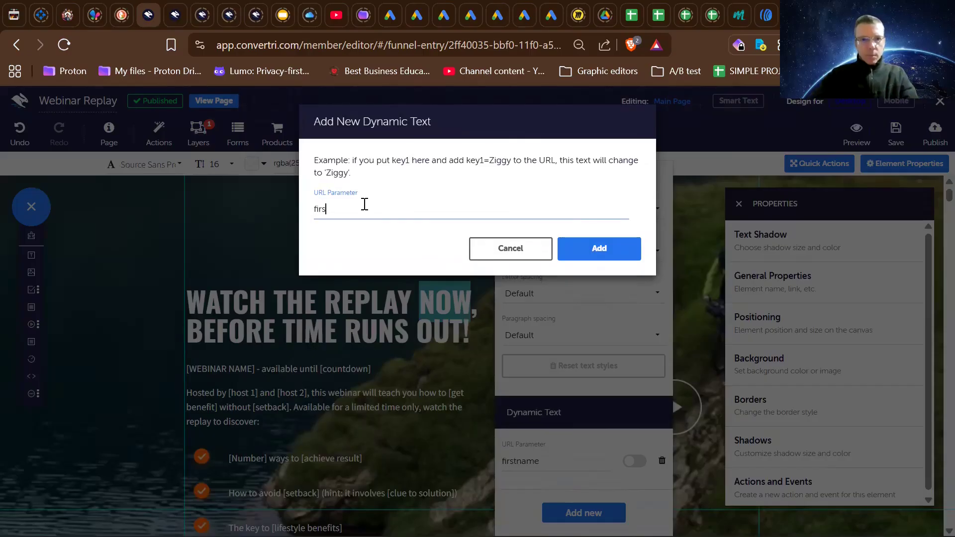
pyautogui.write('ta')
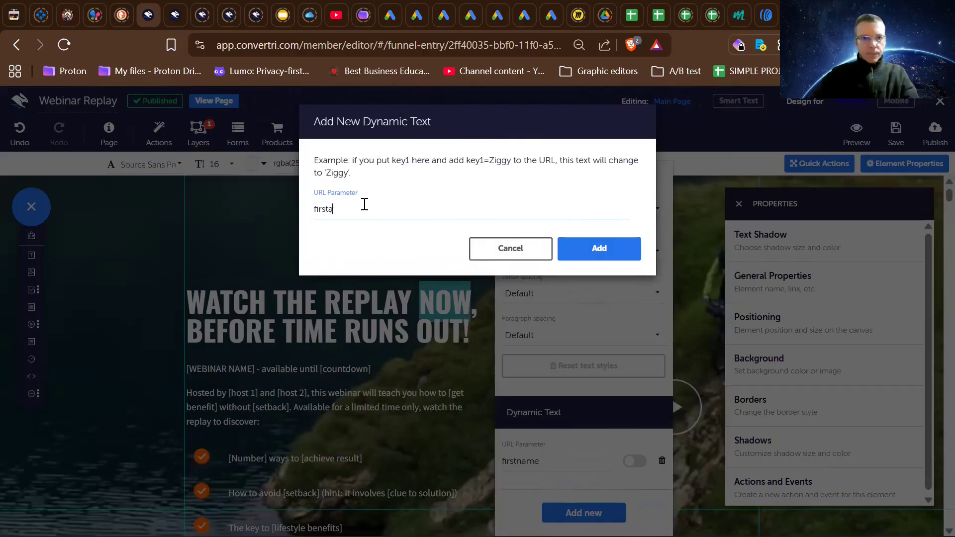
pyautogui.write('name')
pyautogui.click(594, 253)
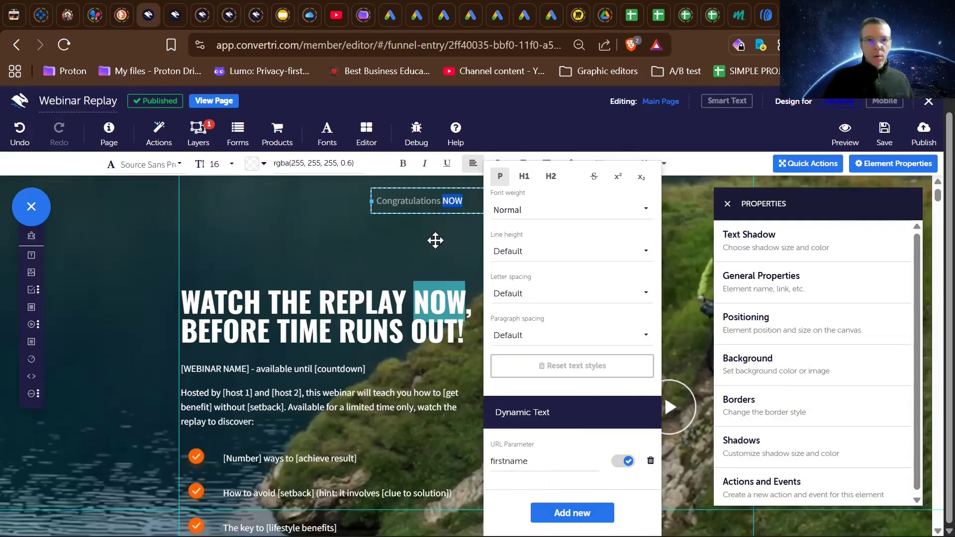
pyautogui.click(426, 213)
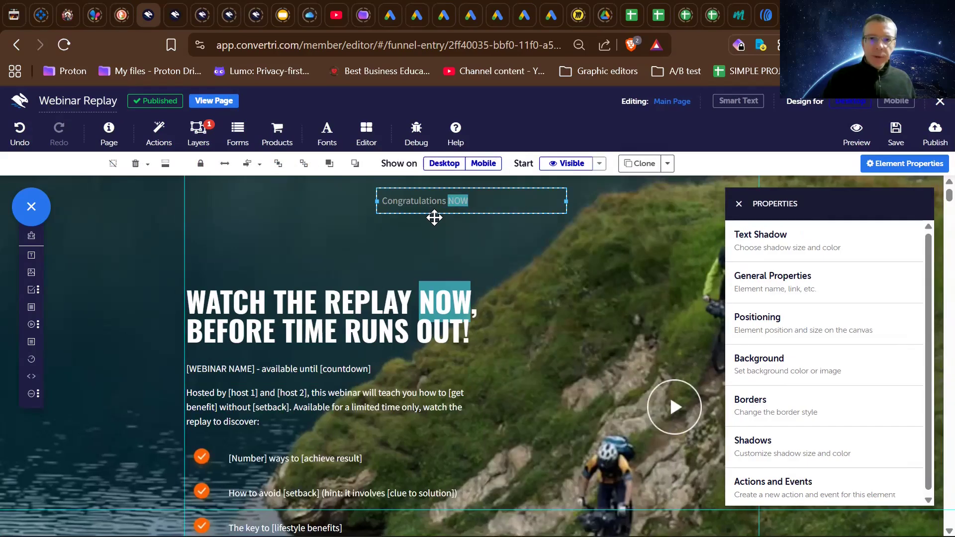
pyautogui.click(468, 228)
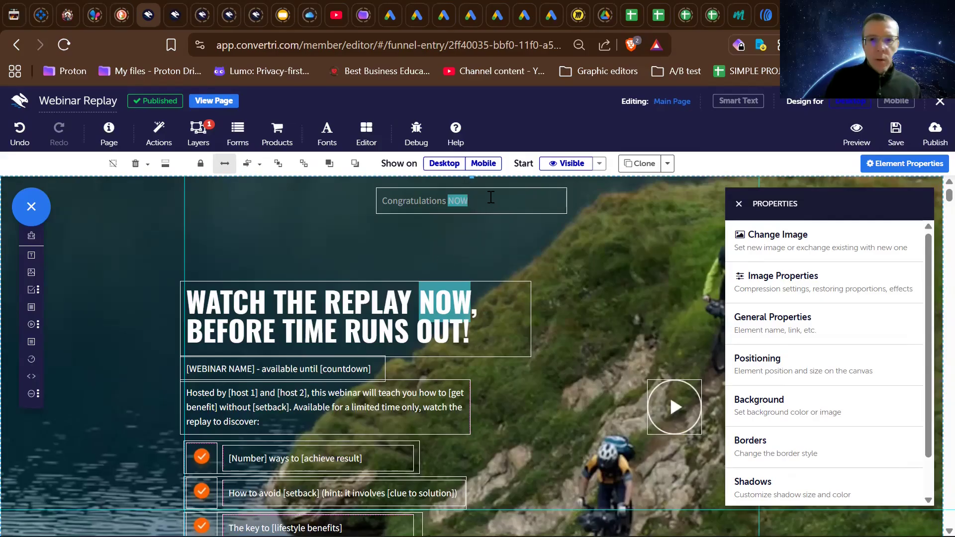
# - Delete the "Congratulations NOW" text element and undo the deletion
pyautogui.click(506, 189)
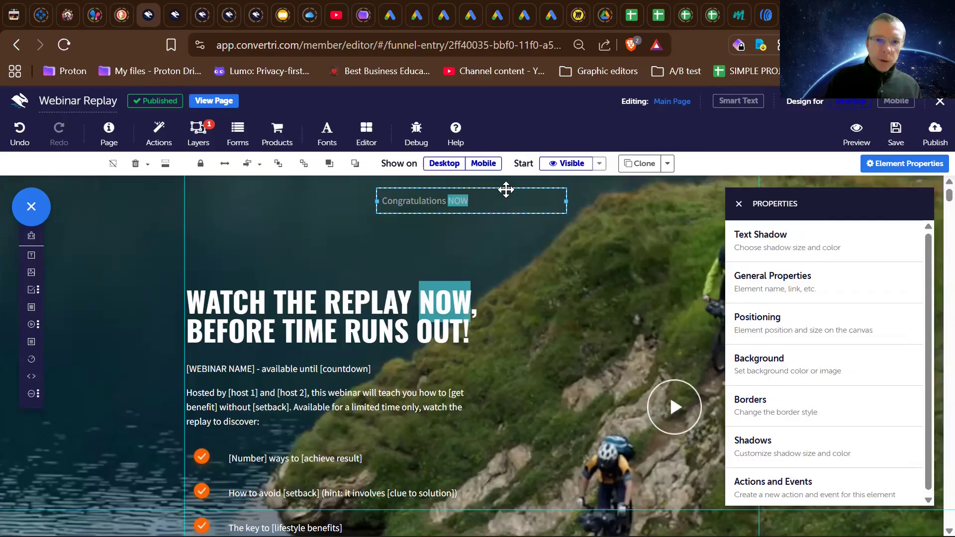
pyautogui.press('Delete')
pyautogui.click(413, 238)
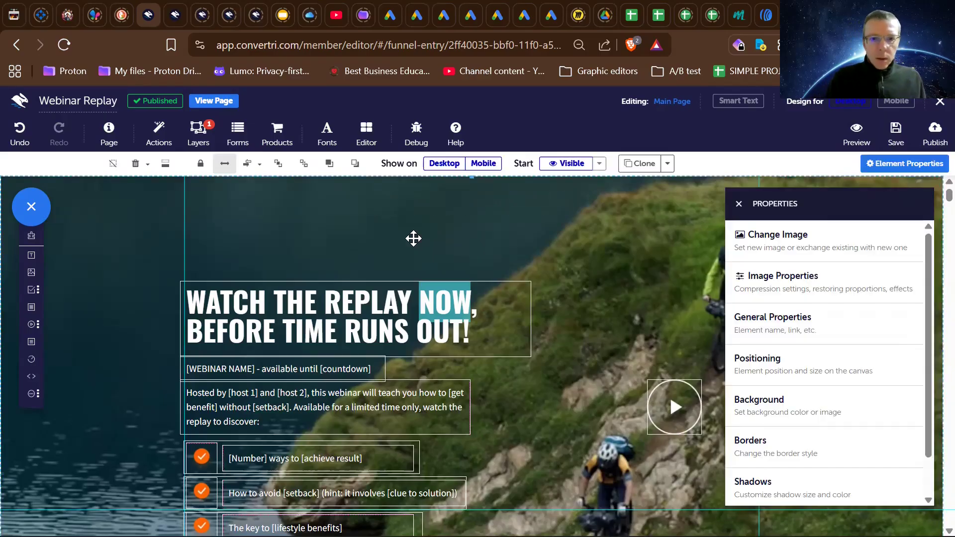
pyautogui.scroll(-1, 413, 239)
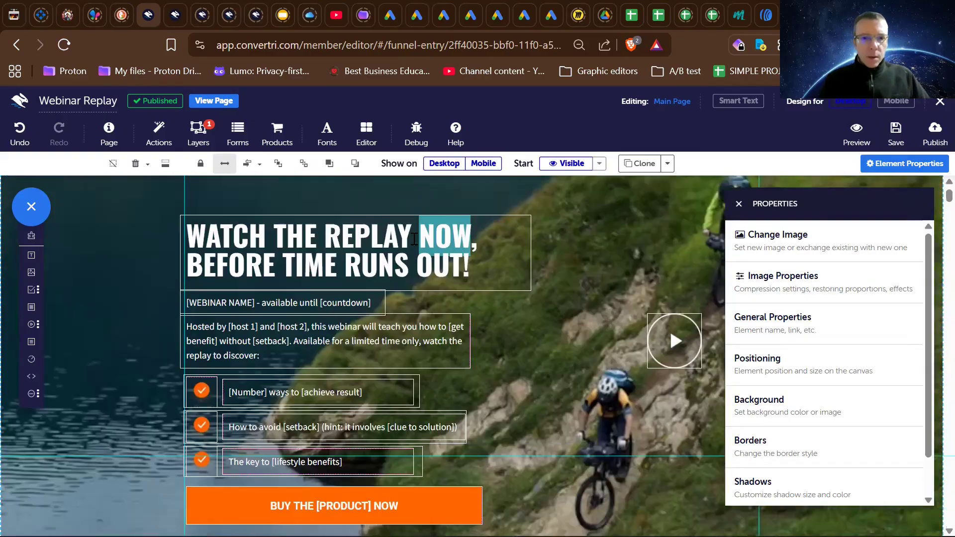
pyautogui.scroll(1, 413, 239)
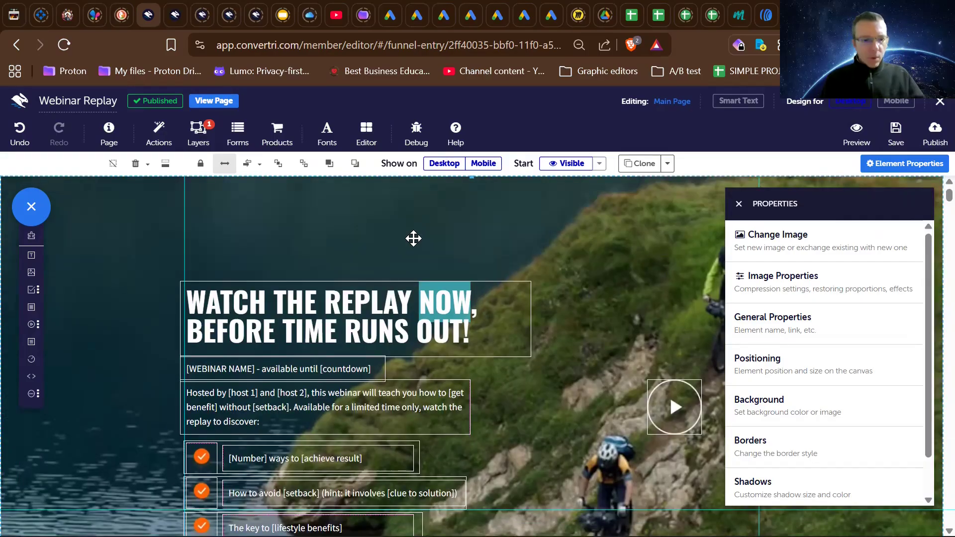
pyautogui.hotkey('ctrl', 'z')
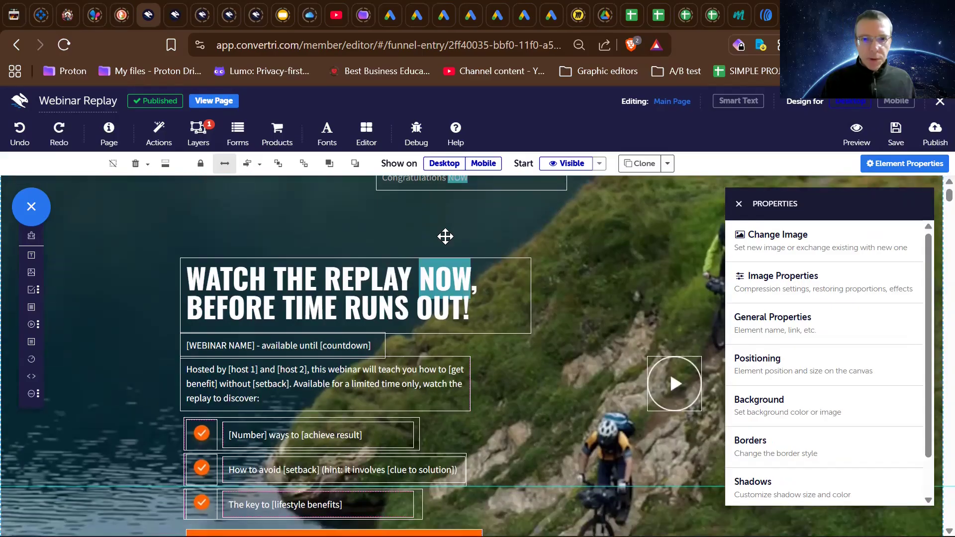
# - Try to remove the firstname parameter from the headline word "NOW" and cancel the removal
pyautogui.click(448, 290)
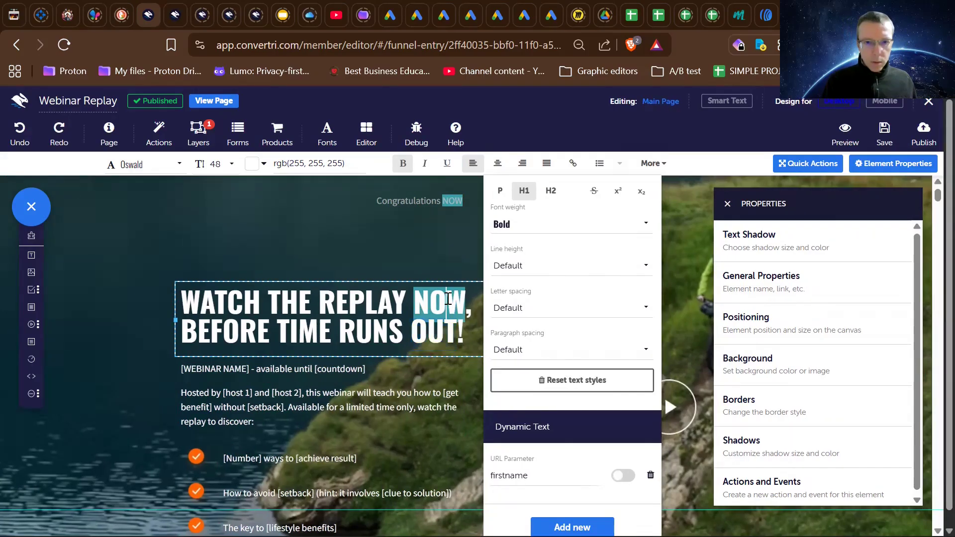
pyautogui.click(625, 478)
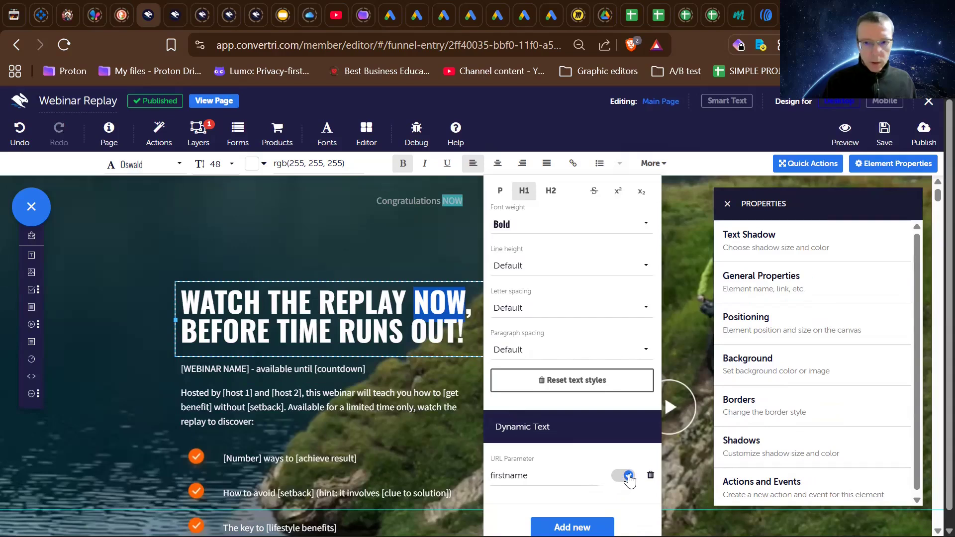
pyautogui.click(651, 477)
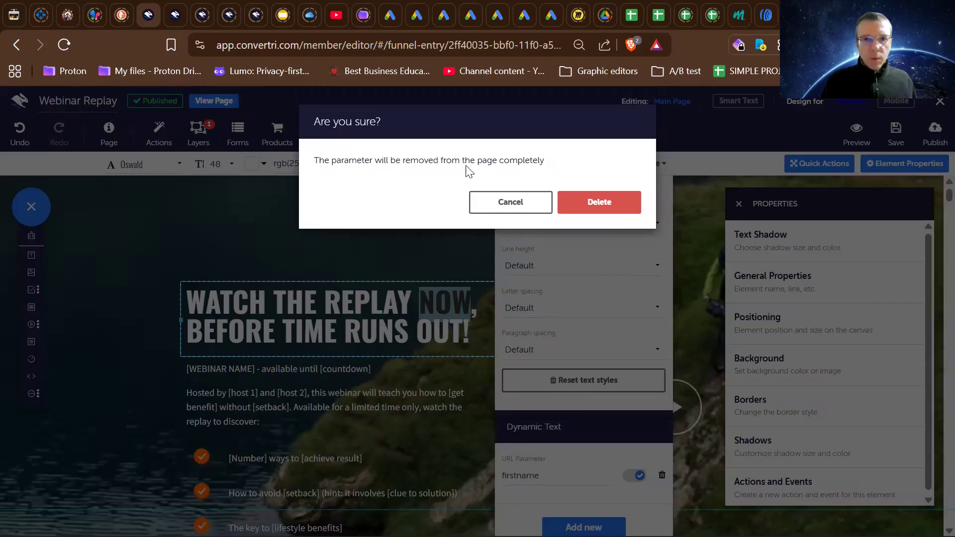
pyautogui.click(511, 204)
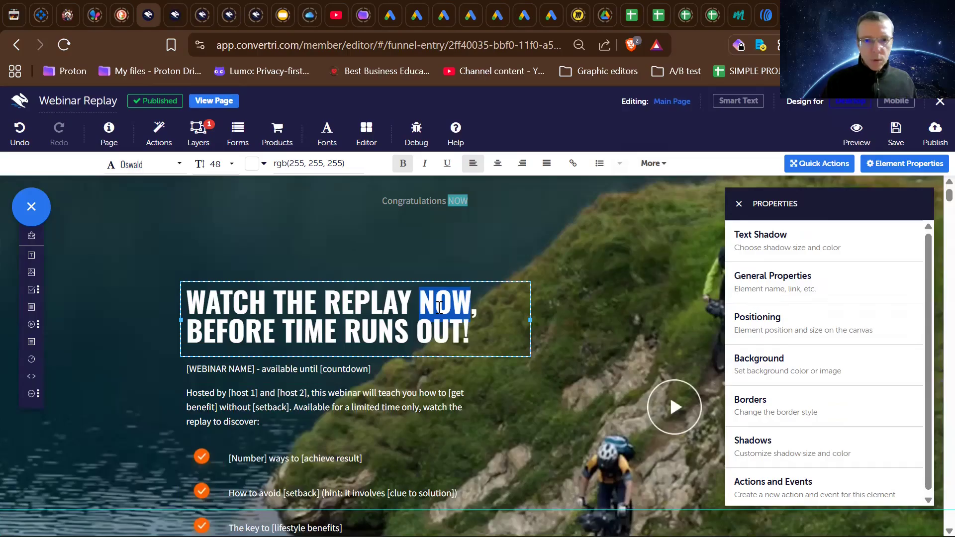
# - Select the headline word "NOW" and review its dynamic text settings
pyautogui.tripleClick(439, 307)
pyautogui.doubleClick(439, 304)
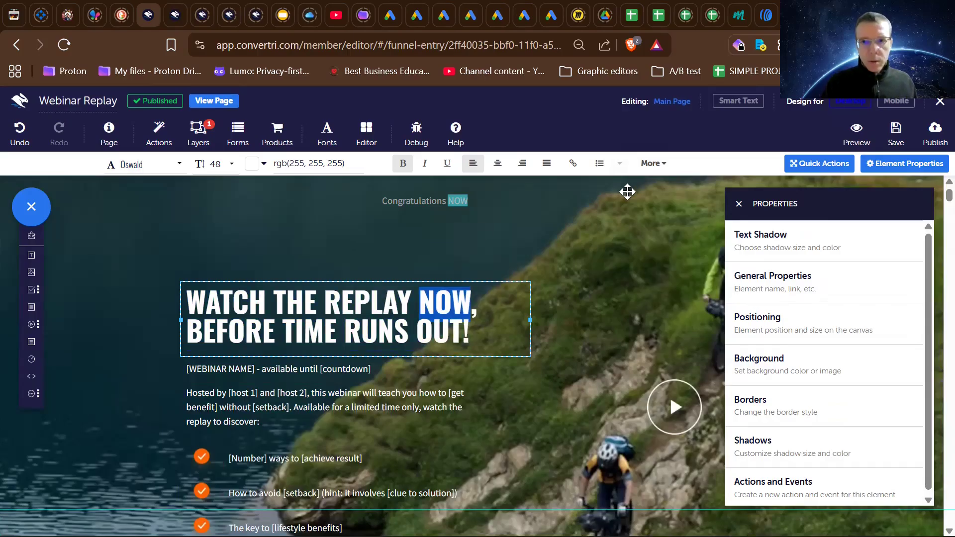
pyautogui.click(651, 168)
pyautogui.scroll(-1, 592, 455)
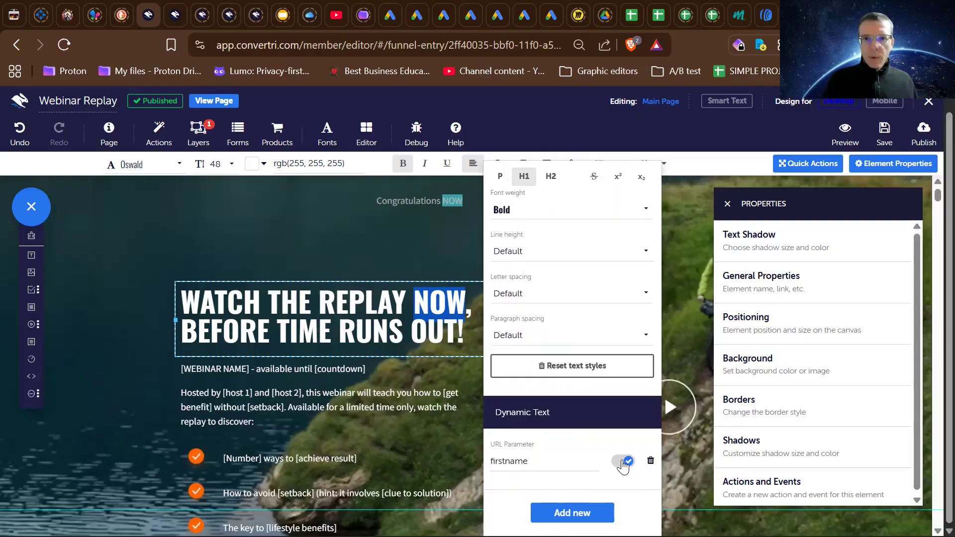
pyautogui.scroll(1, 623, 466)
pyautogui.scroll(-1, 623, 467)
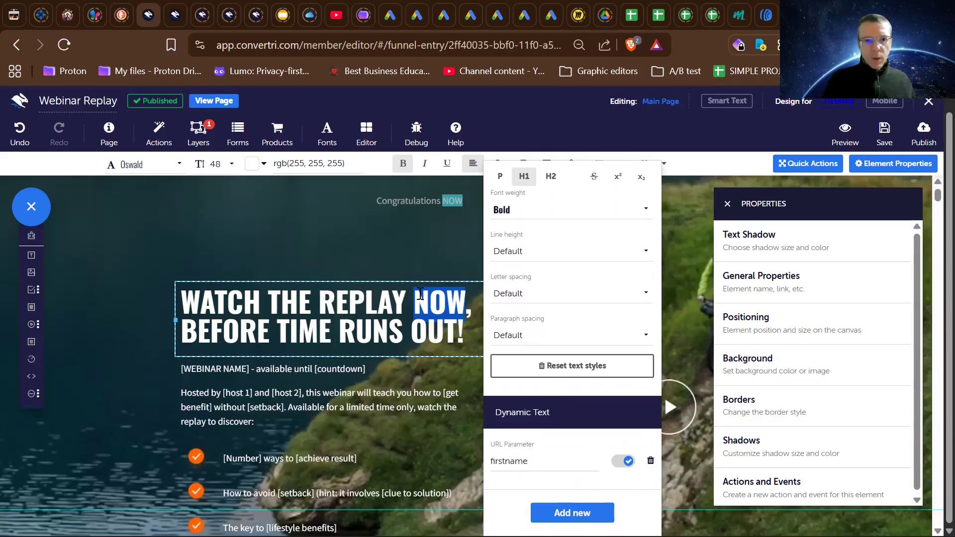
# - Replace the dynamic word in the headline with plain text "NOW" and deselect the headline
pyautogui.click(420, 294)
pyautogui.press('Delete')
pyautogui.press('Delete')
pyautogui.press('Delete')
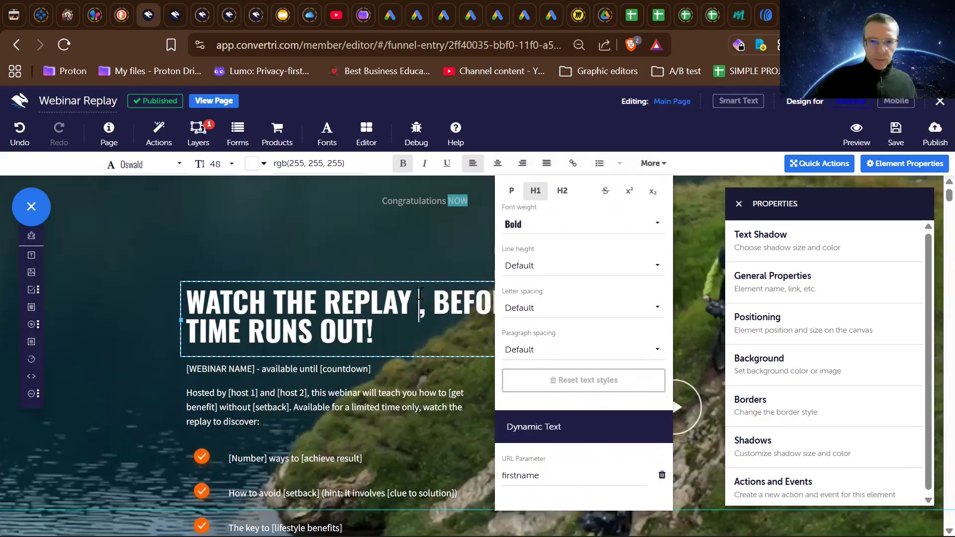
pyautogui.press('BackSpace')
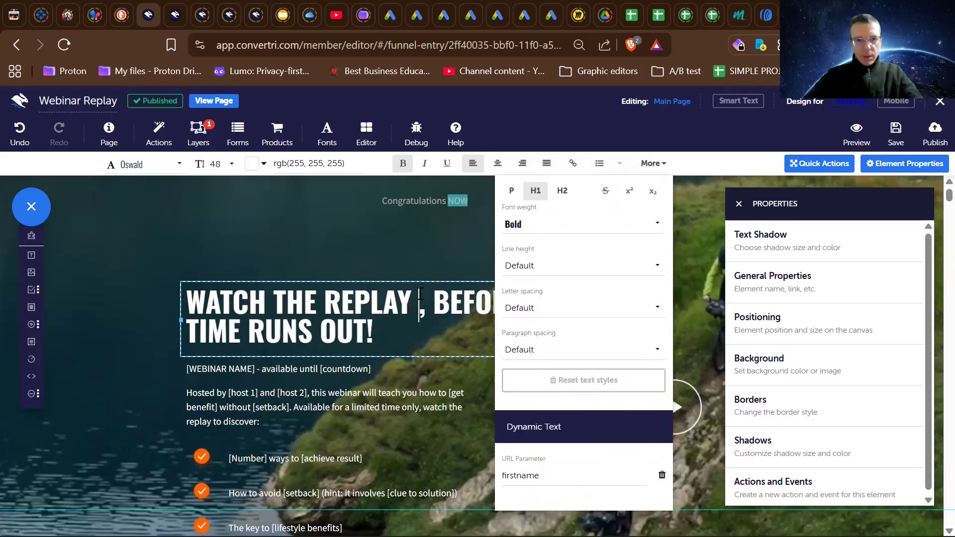
pyautogui.write('NOW')
pyautogui.click(430, 241)
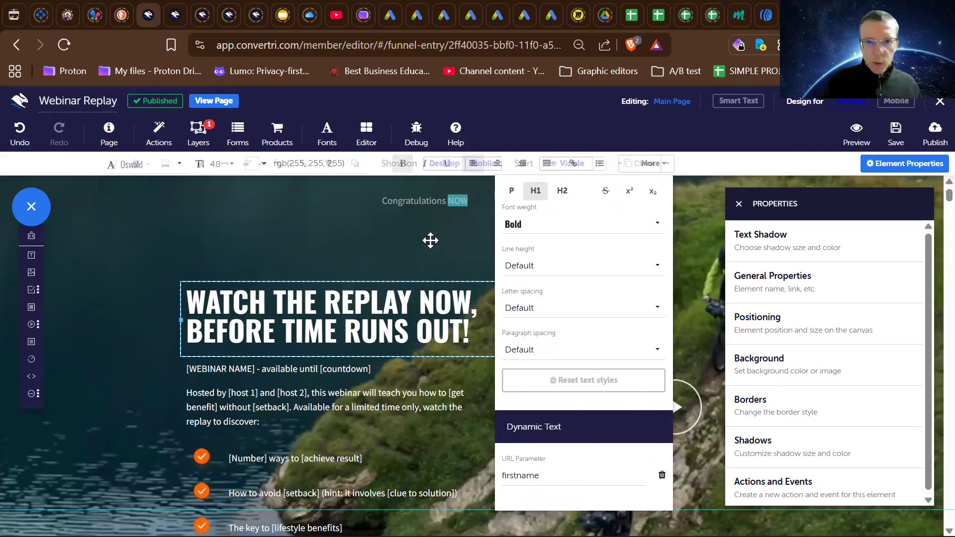
# - Publish the Webinar Replay page under the path webinar-replay-aff
pyautogui.click(935, 142)
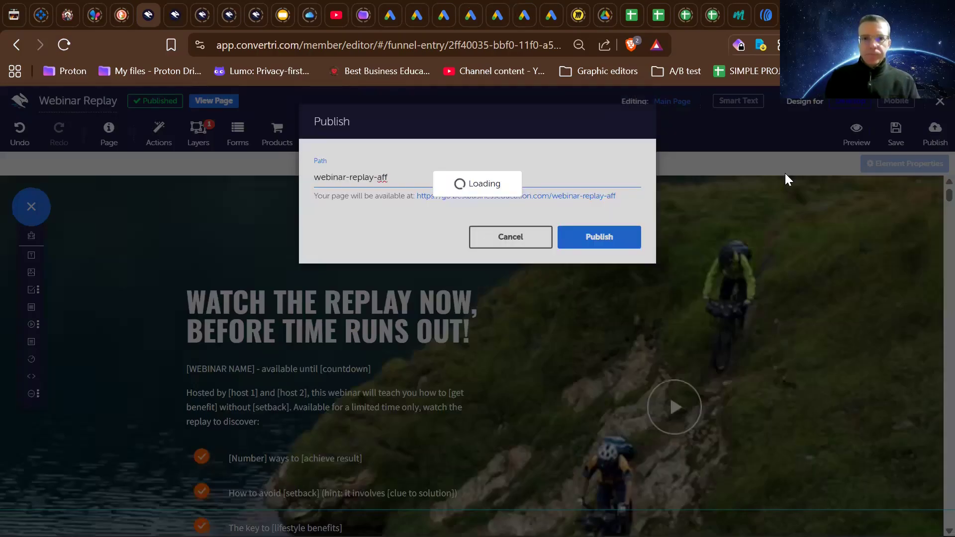
pyautogui.click(602, 238)
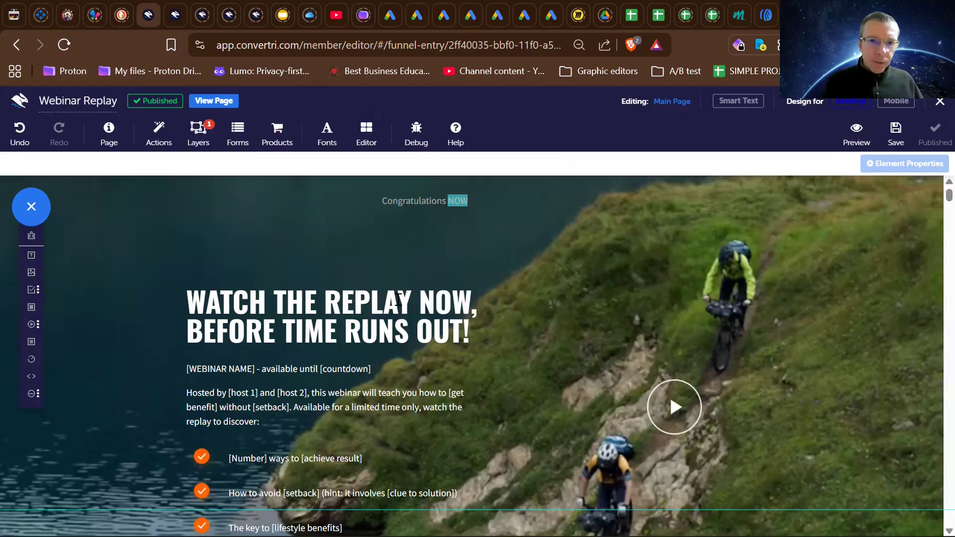
# - Set the font of the word "Congratulations" above the headline to Oswald
pyautogui.click(413, 200)
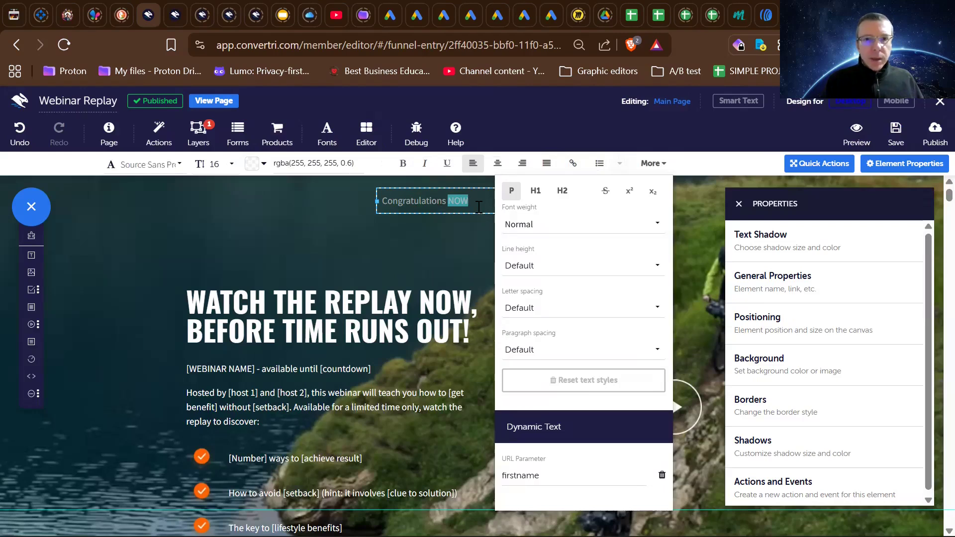
pyautogui.click(370, 295)
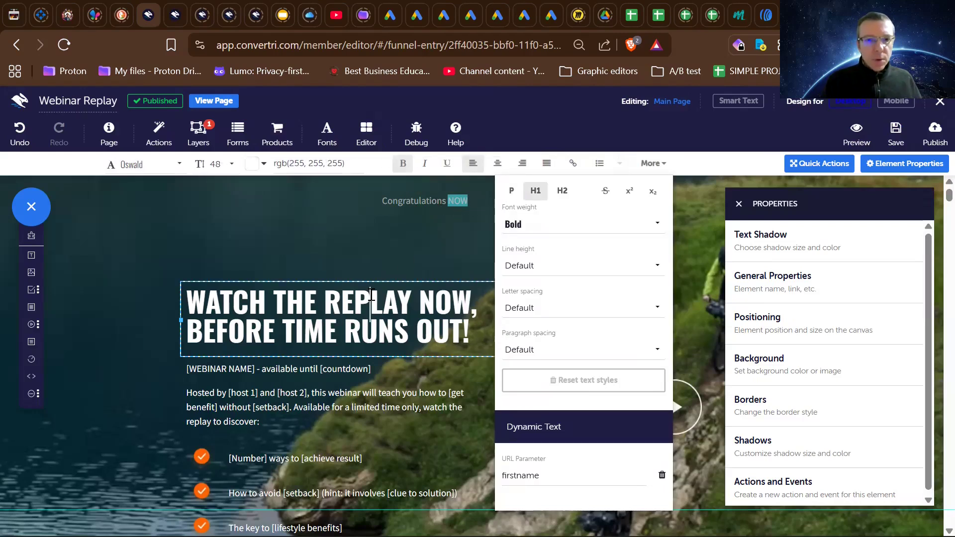
pyautogui.doubleClick(370, 296)
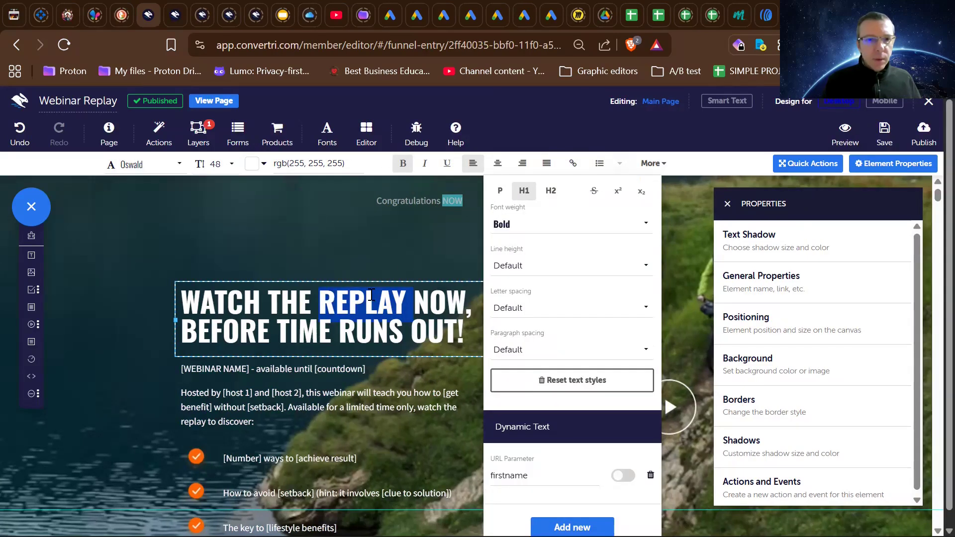
pyautogui.doubleClick(393, 200)
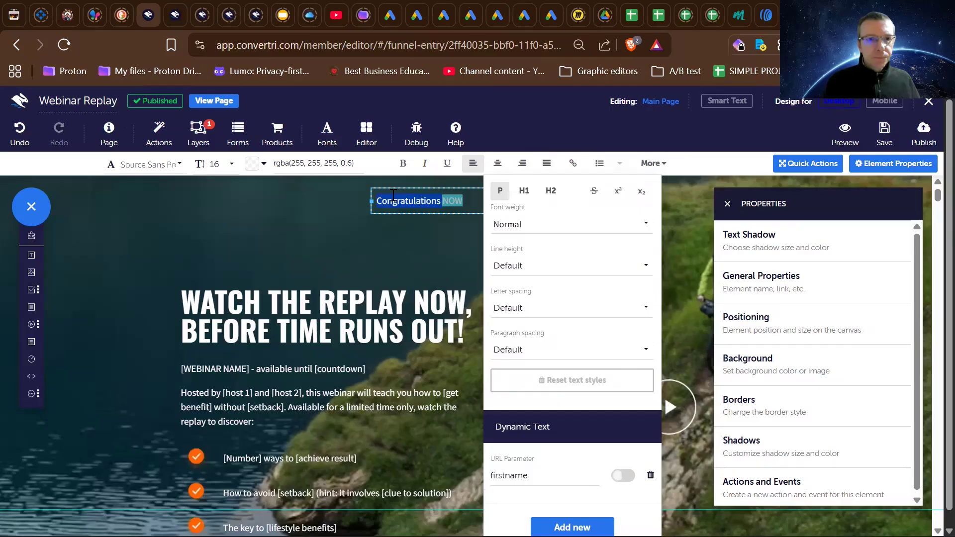
pyautogui.click(165, 164)
pyautogui.write('Oswa')
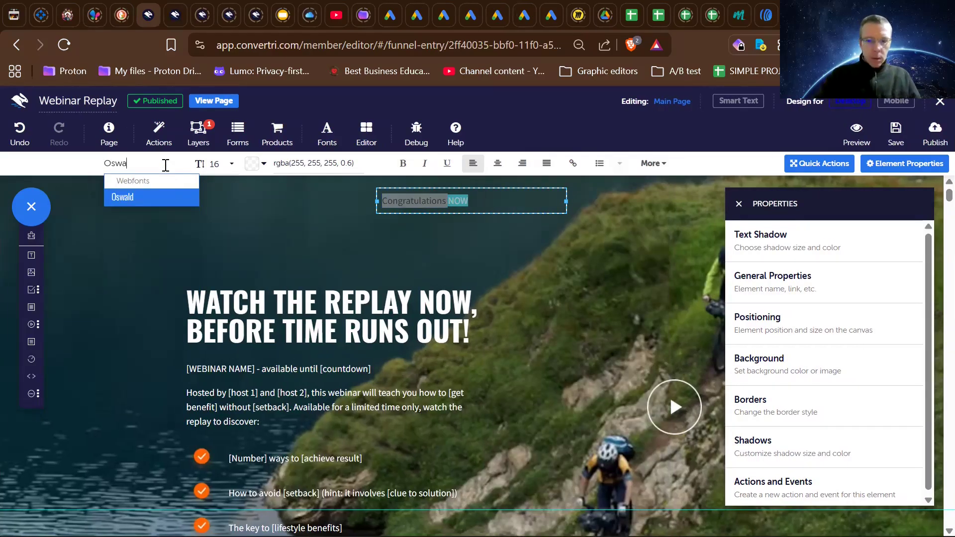
pyautogui.press('Return')
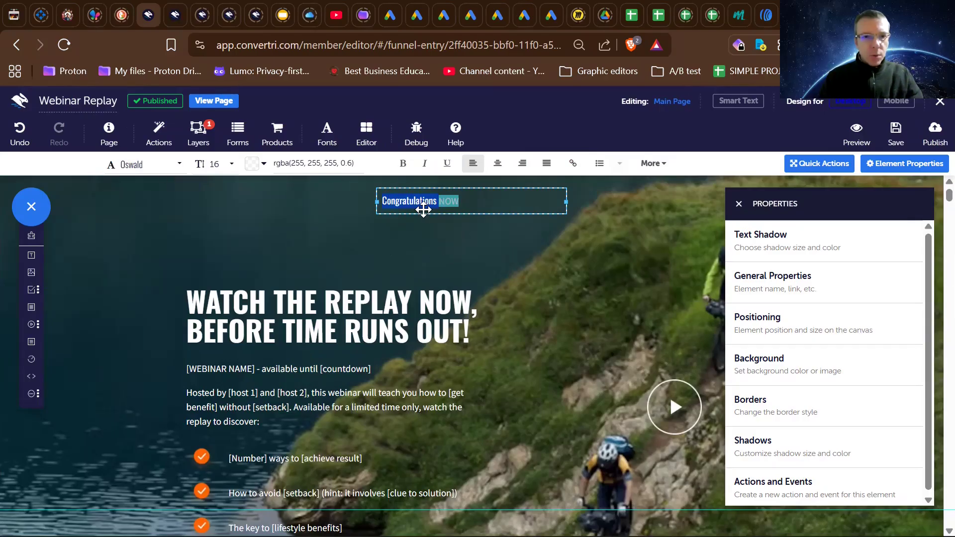
pyautogui.click(483, 194)
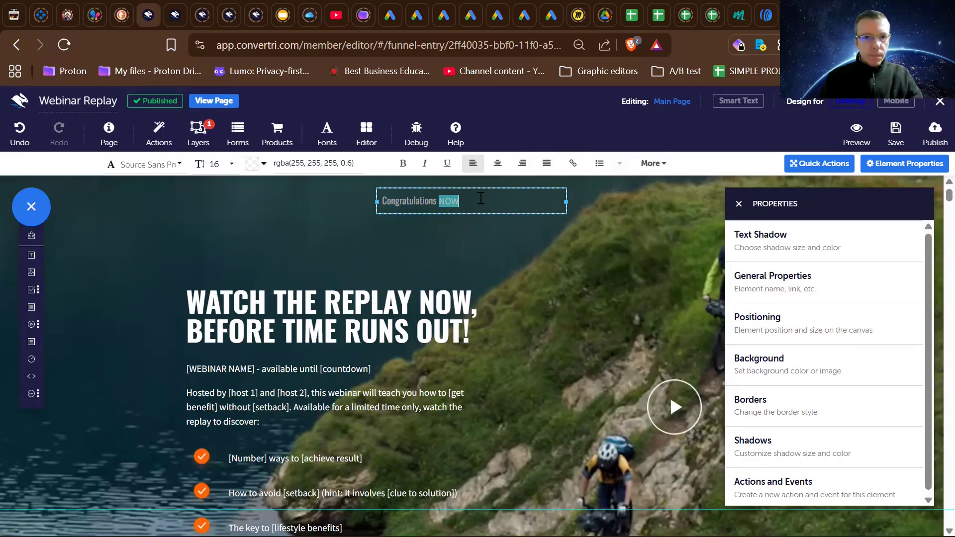
# - Copy the headline's text colour rgb(255, 255, 255) and apply it to the whole "Congratulations NOW" text
pyautogui.click(378, 197)
pyautogui.click(357, 302)
pyautogui.moveTo(345, 163); pyautogui.dragTo(276, 165)
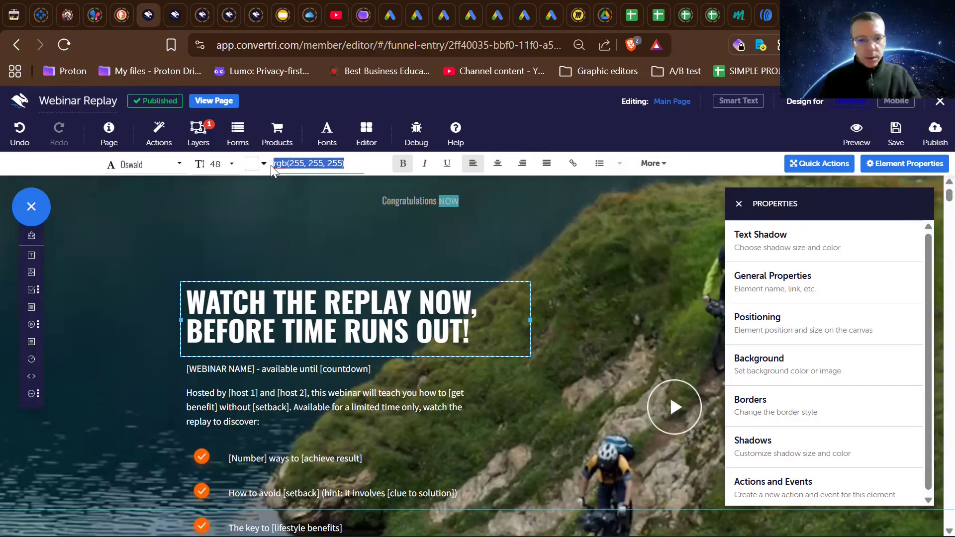
pyautogui.click(444, 201)
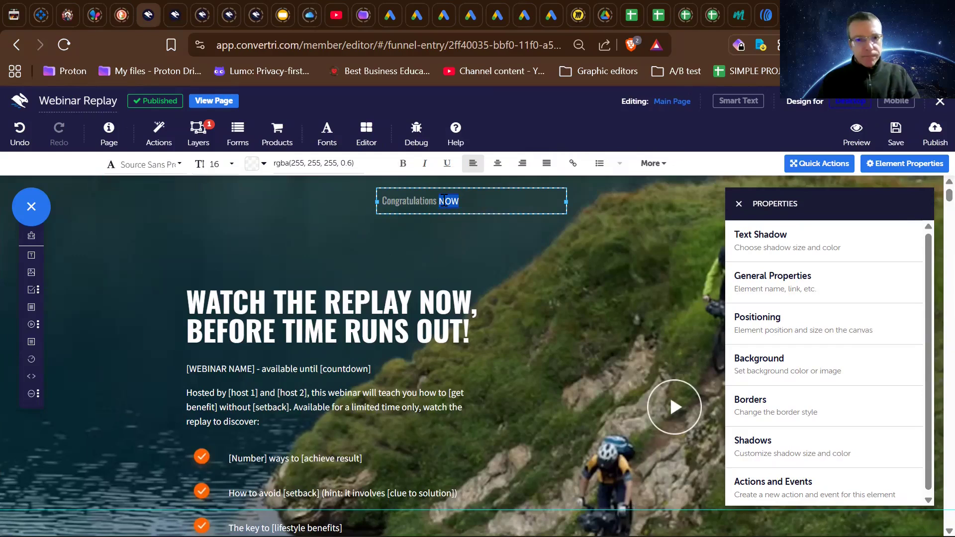
pyautogui.hotkey('ctrl', 'a')
pyautogui.click(326, 164)
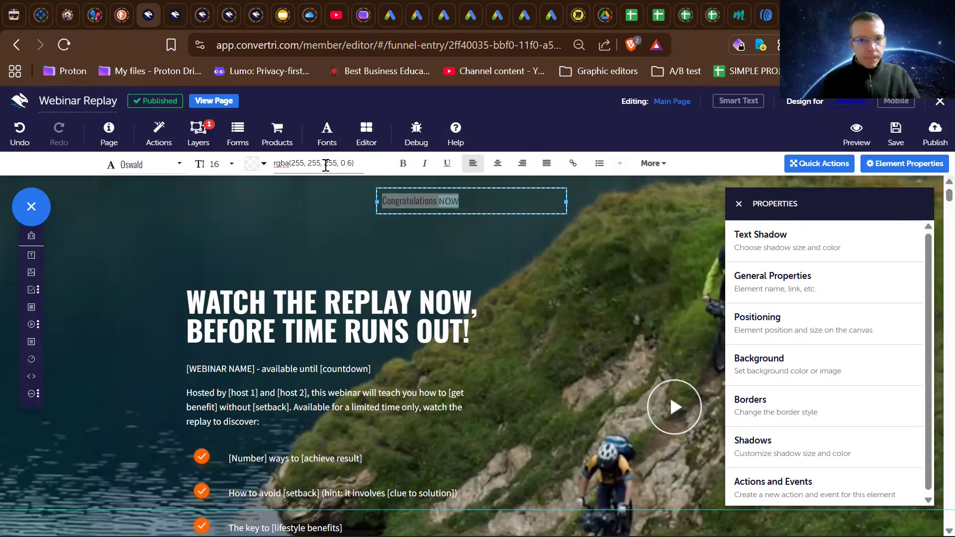
pyautogui.hotkey('ctrl', 'a')
pyautogui.write('rgb(255, 255, 255)')
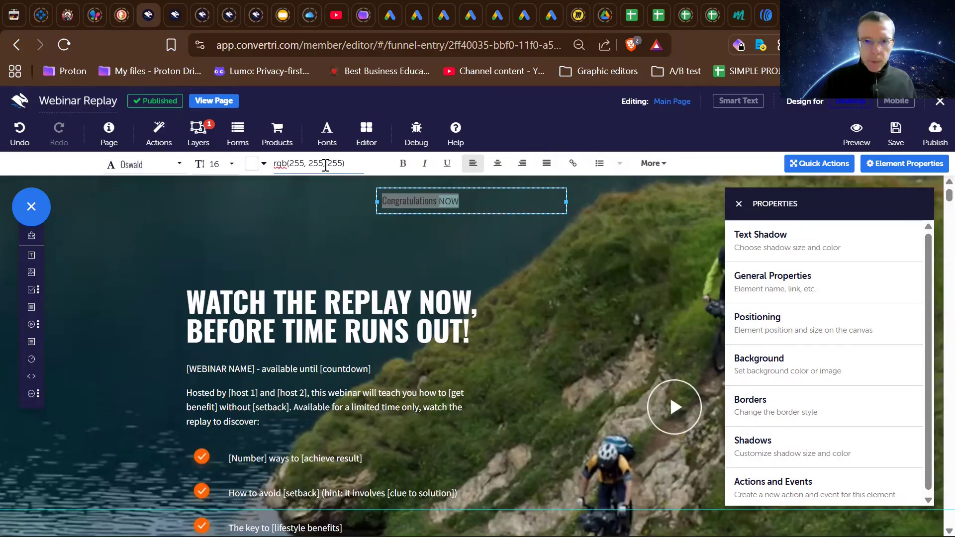
pyautogui.click(330, 217)
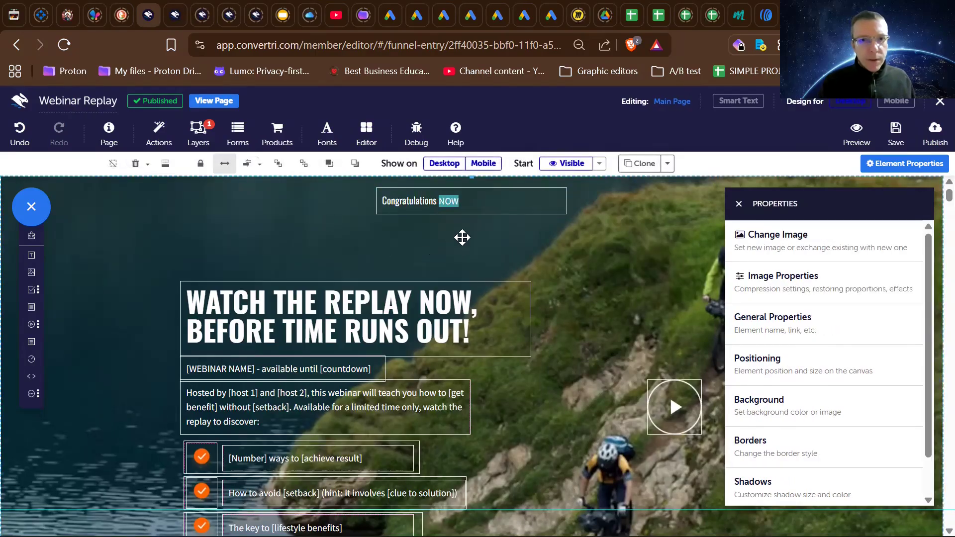
pyautogui.click(460, 208)
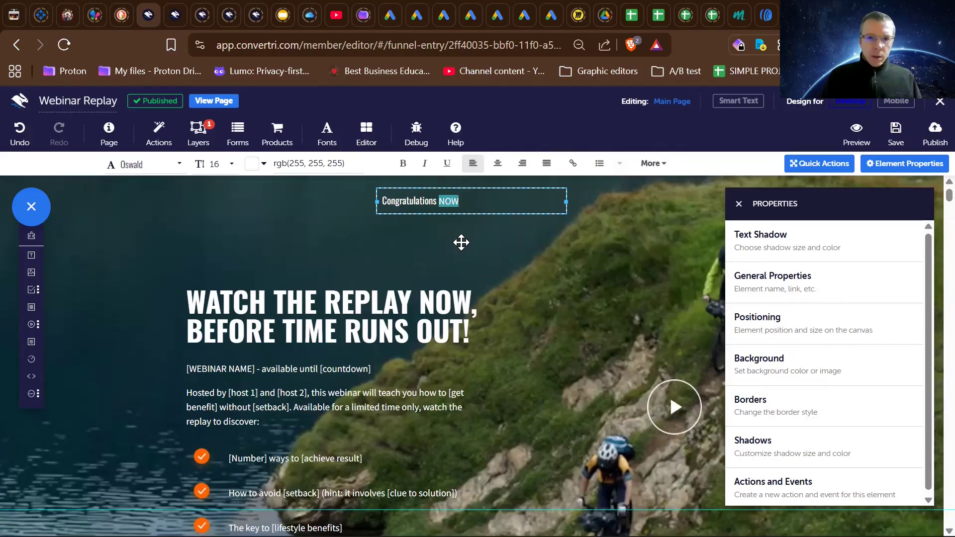
pyautogui.scroll(-2, 461, 242)
pyautogui.scroll(2, 461, 242)
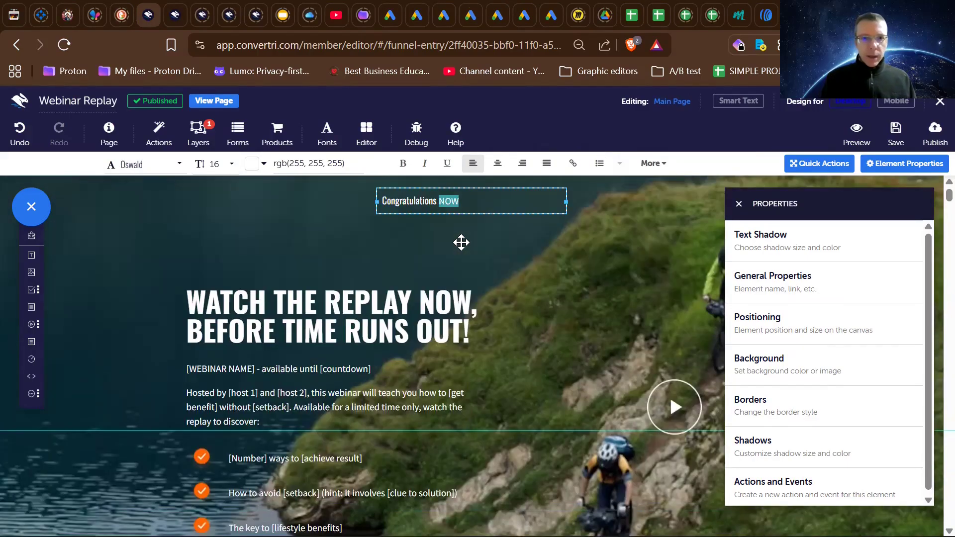
pyautogui.click(460, 251)
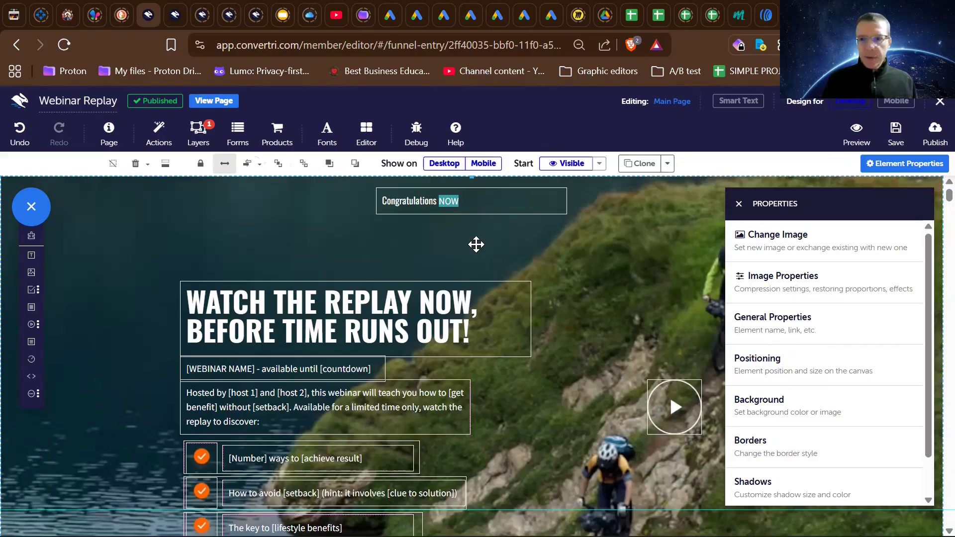
pyautogui.scroll(-3, 476, 244)
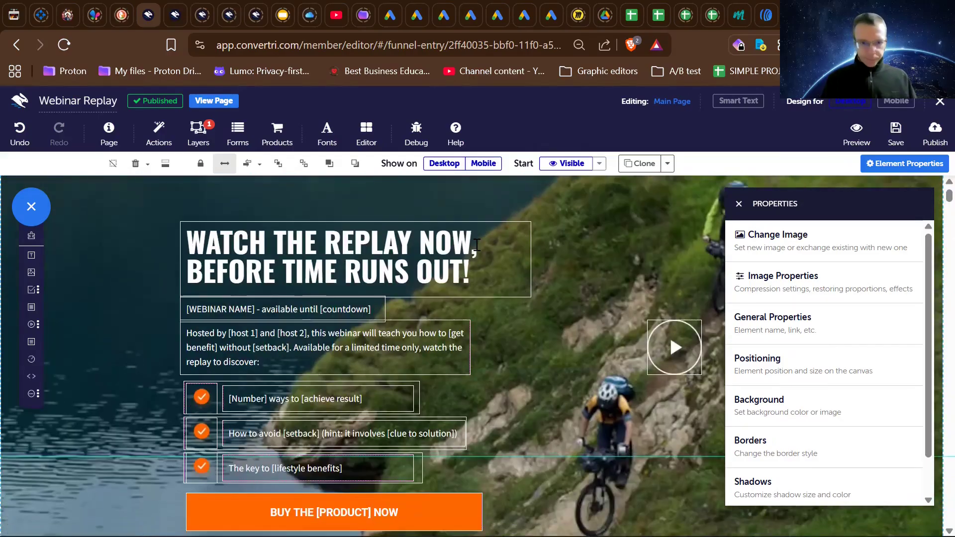
pyautogui.scroll(3, 475, 243)
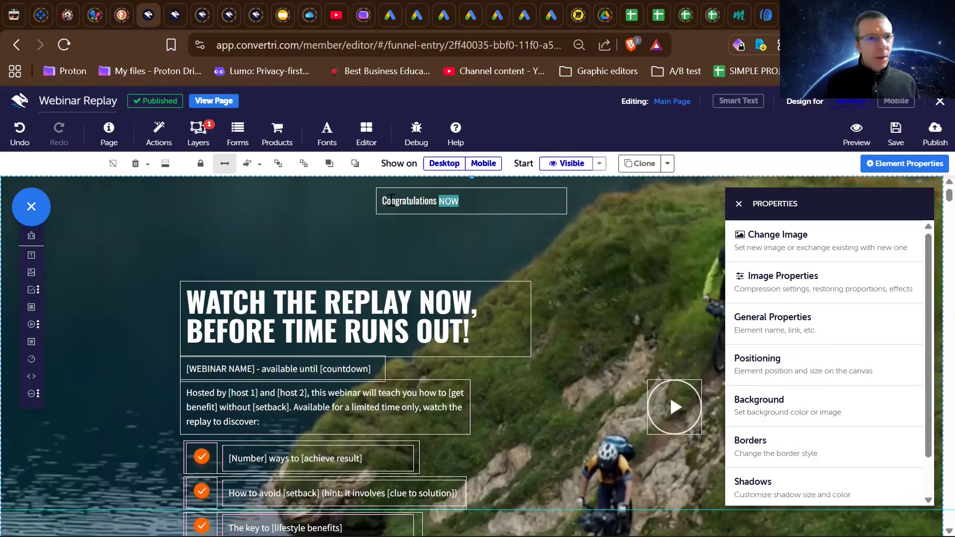
# - Replace the word "Congratulations" with "Welcome again" in front of the dynamic word
pyautogui.doubleClick(392, 200)
pyautogui.click(391, 201)
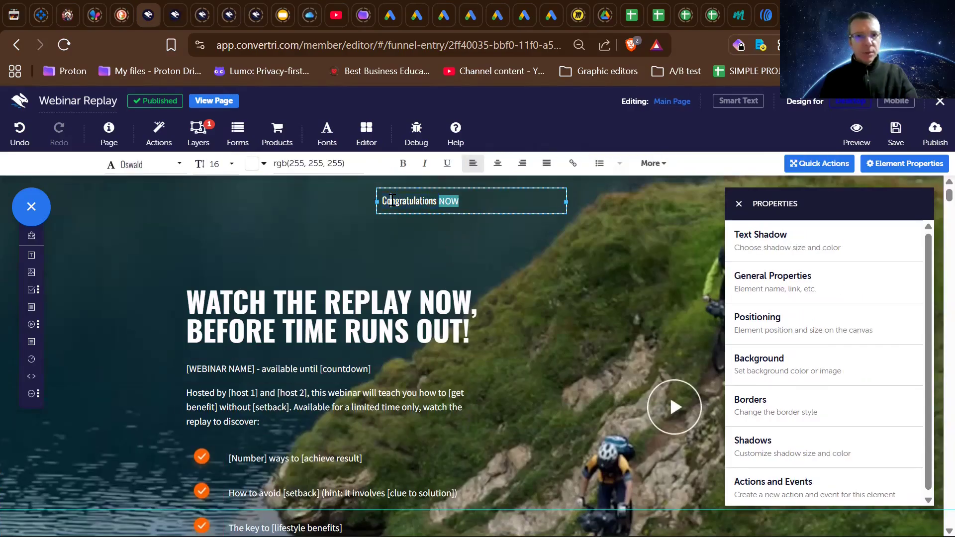
pyautogui.doubleClick(393, 201)
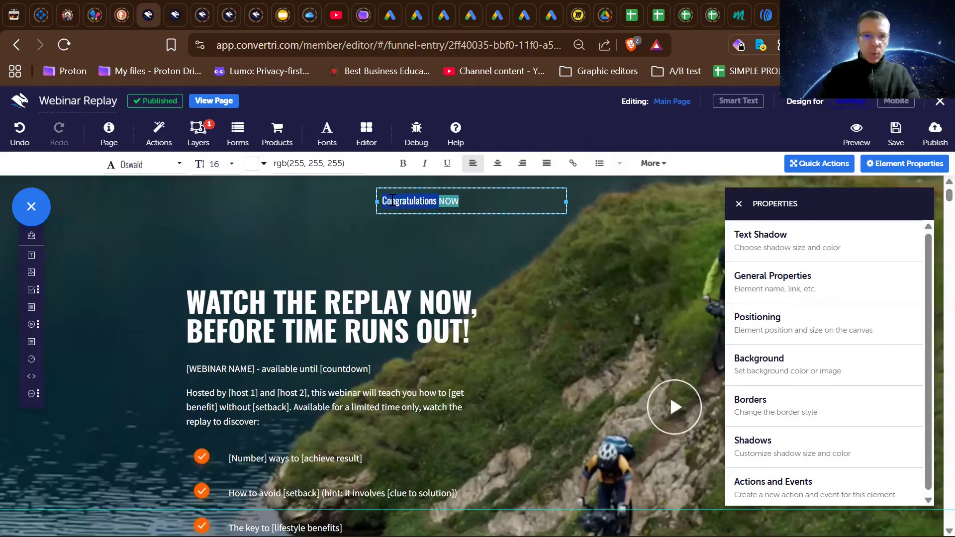
pyautogui.write('w')
pyautogui.press('BackSpace')
pyautogui.write('Welcome again')
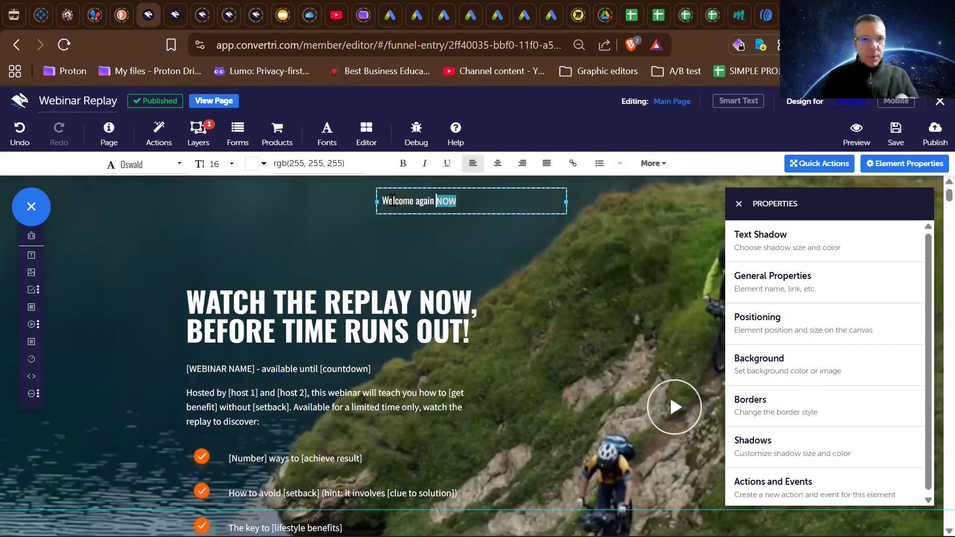
pyautogui.click(404, 241)
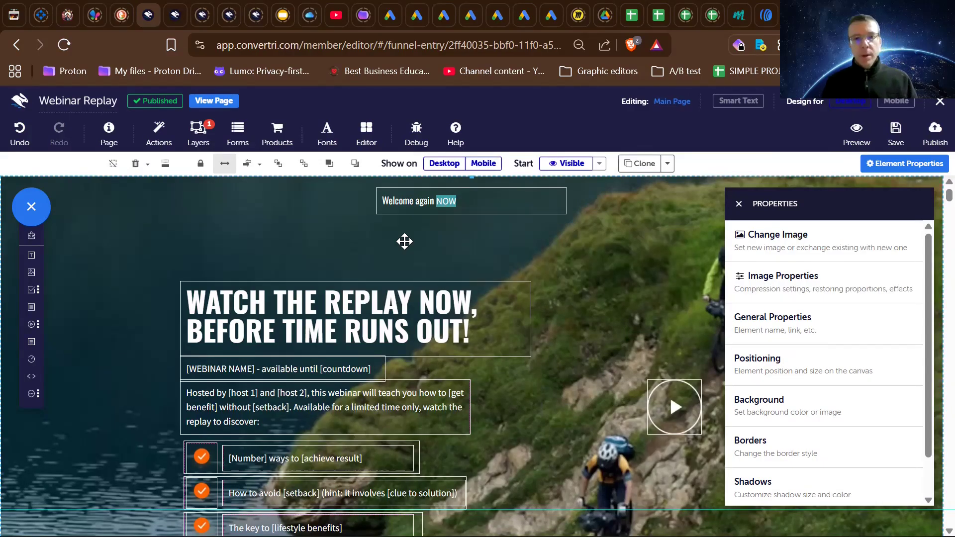
# - Change the dynamic word "NOW" to "again" and delete the duplicate plain "again" before it
pyautogui.click(400, 201)
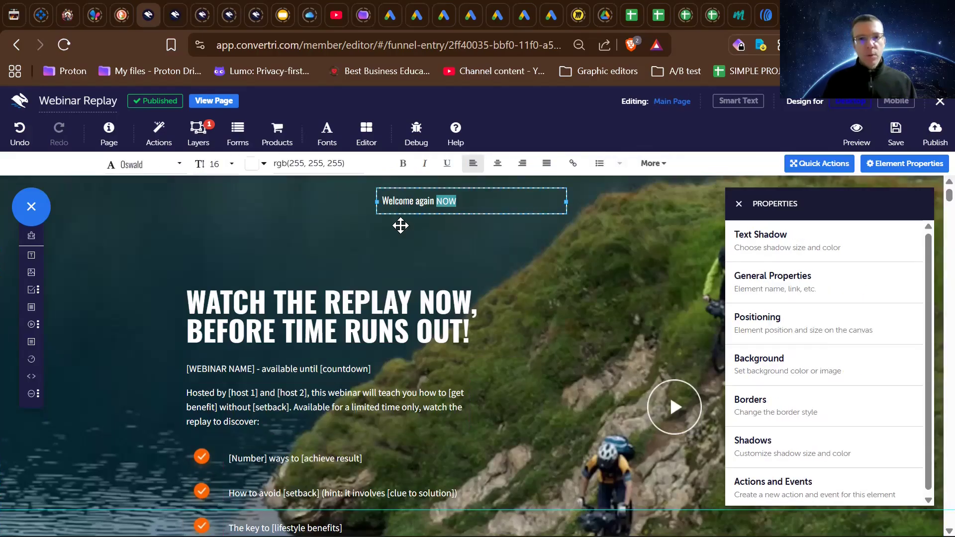
pyautogui.click(398, 226)
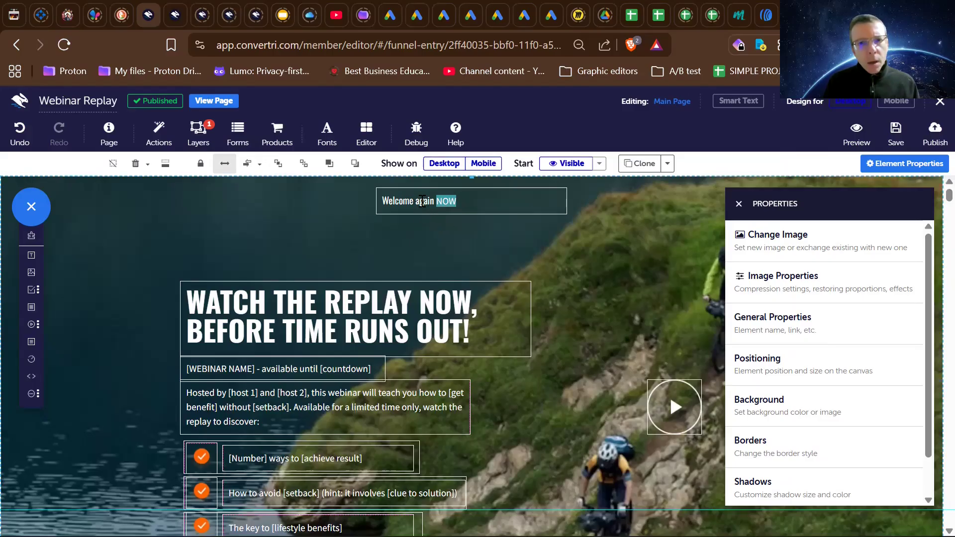
pyautogui.click(421, 201)
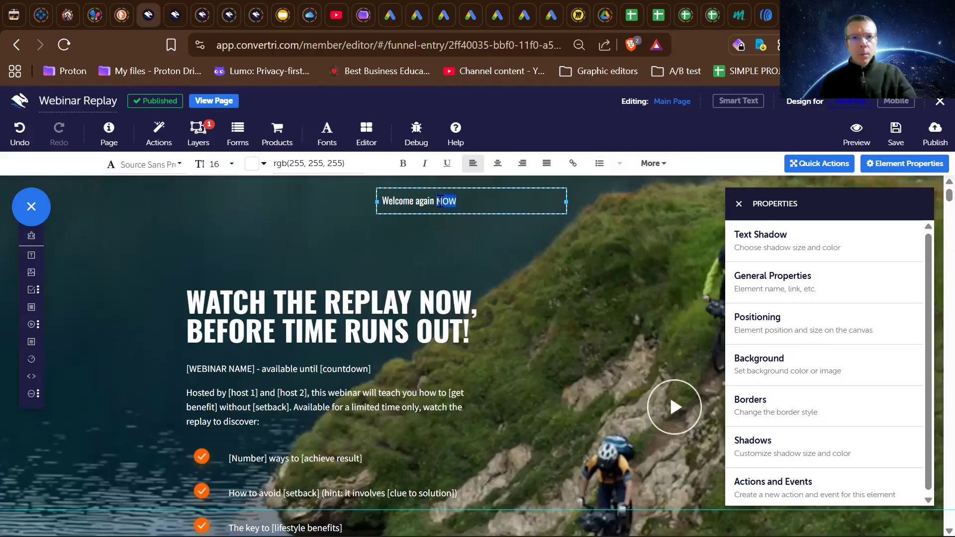
pyautogui.write('again')
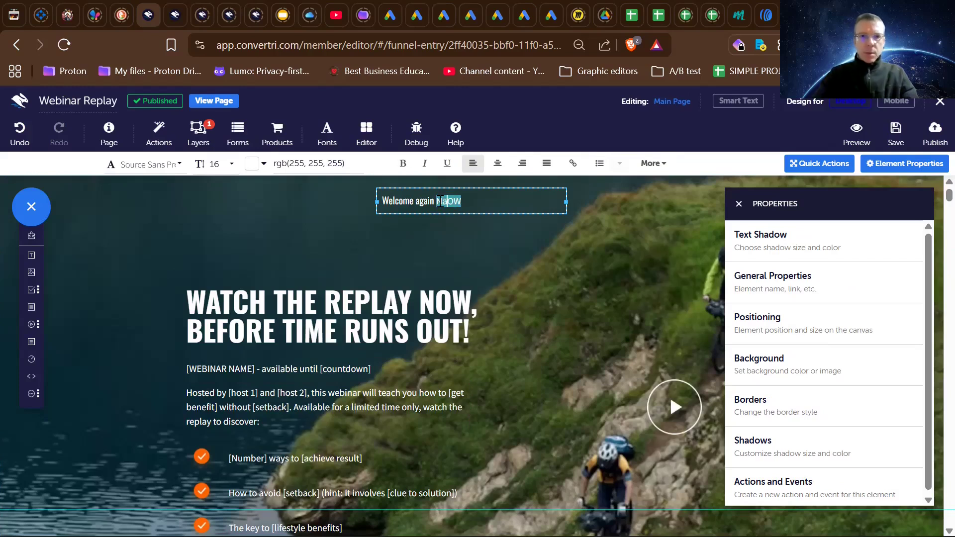
pyautogui.press('Delete')
pyautogui.press('Delete')
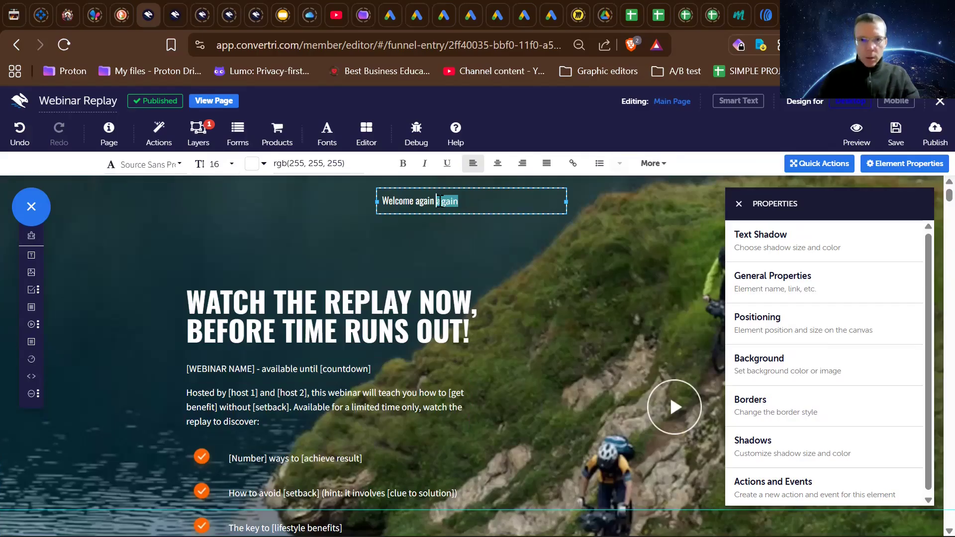
pyautogui.doubleClick(423, 201)
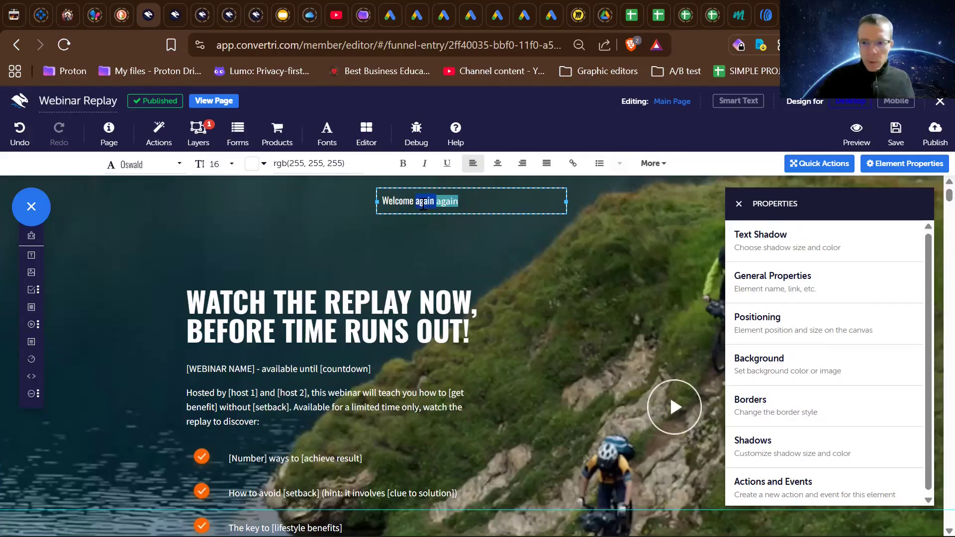
pyautogui.press('BackSpace')
pyautogui.click(419, 241)
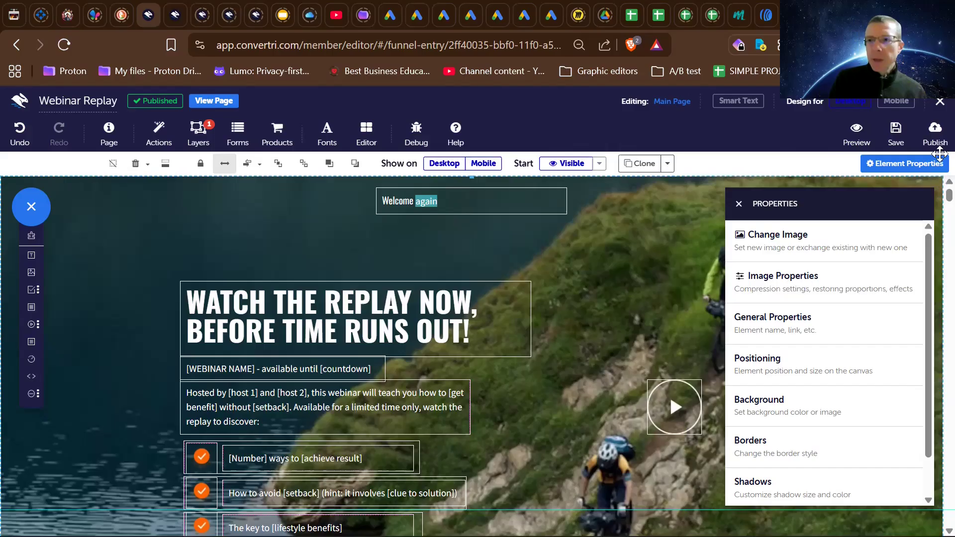
# - Publish the Webinar Replay page again under the path webinar-replay-aff
pyautogui.click(934, 135)
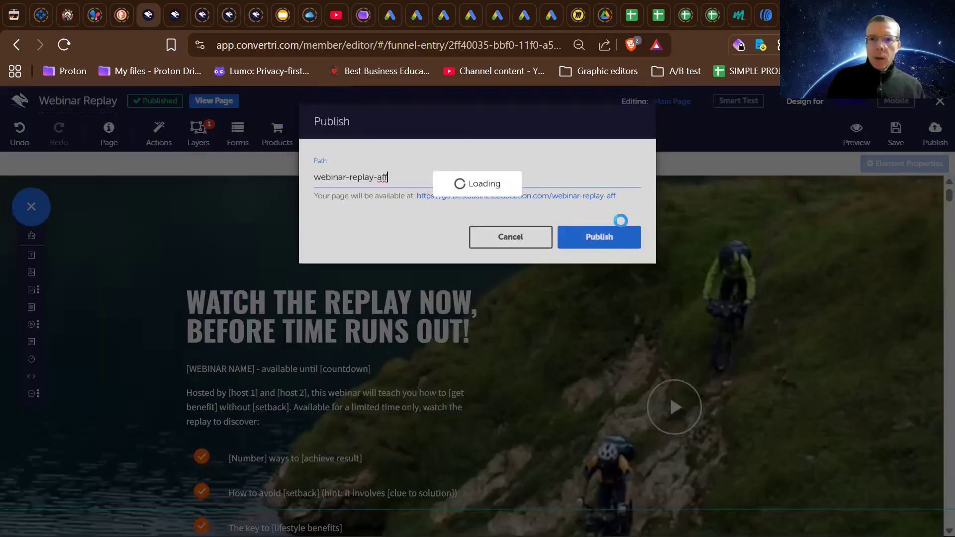
pyautogui.click(596, 241)
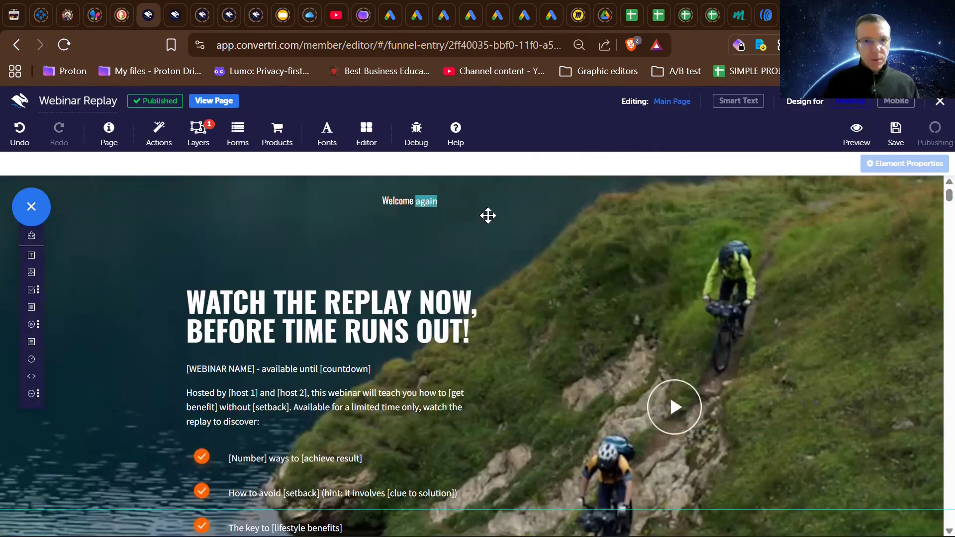
pyautogui.click(454, 277)
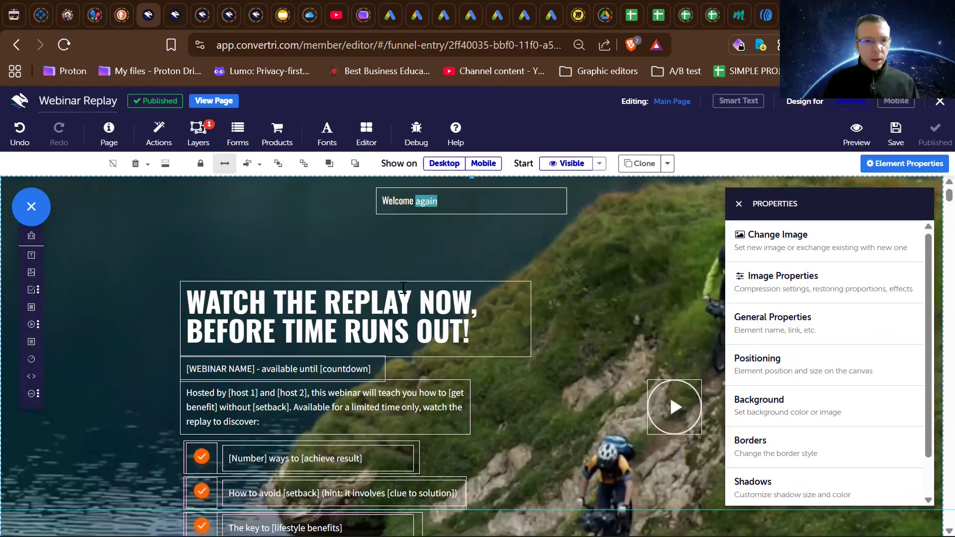
# - Delete the black template section with the Terms of Service and Privacy Policy links above the page footer
pyautogui.scroll(-8, 404, 288)
pyautogui.scroll(-3, 401, 287)
pyautogui.scroll(6, 401, 287)
pyautogui.scroll(-4, 401, 287)
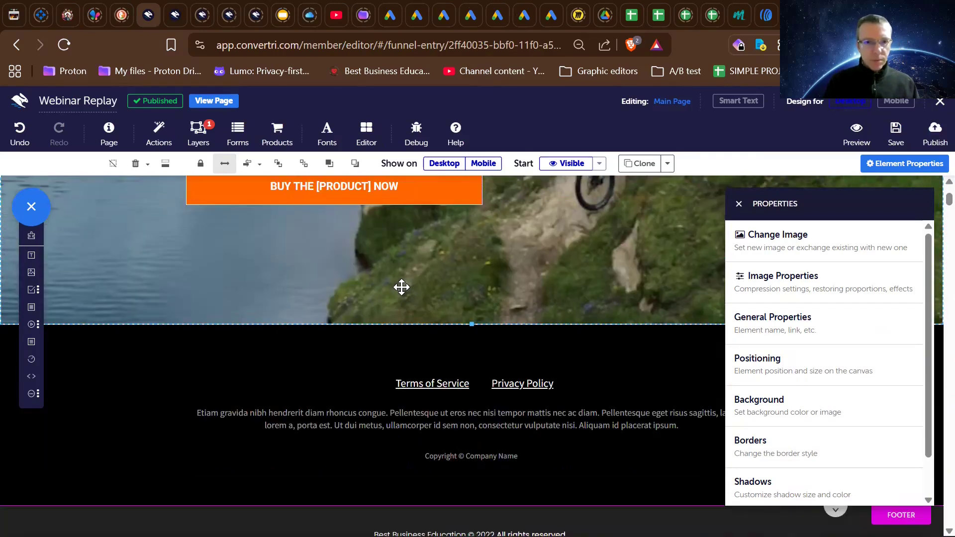
pyautogui.scroll(-3, 386, 196)
pyautogui.click(386, 197)
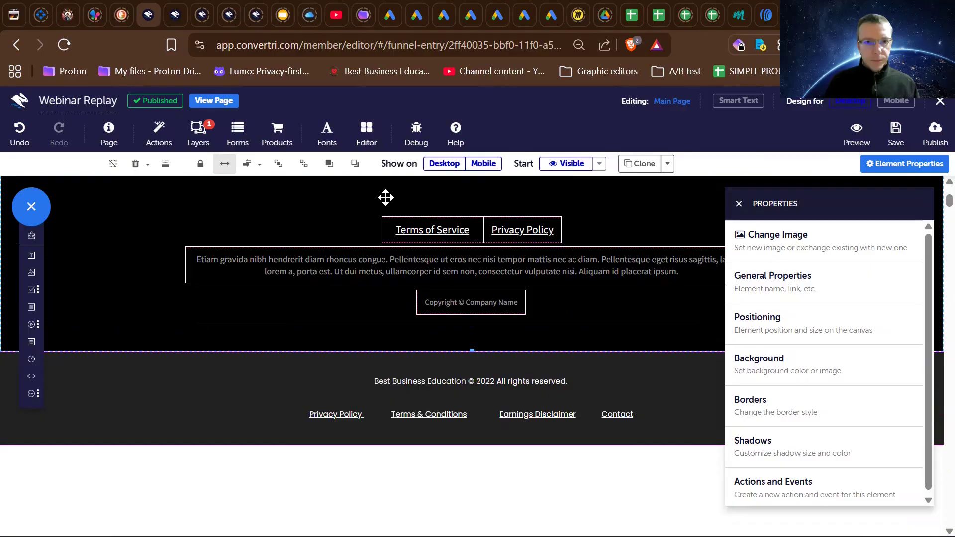
pyautogui.press('Delete')
pyautogui.scroll(6, 385, 198)
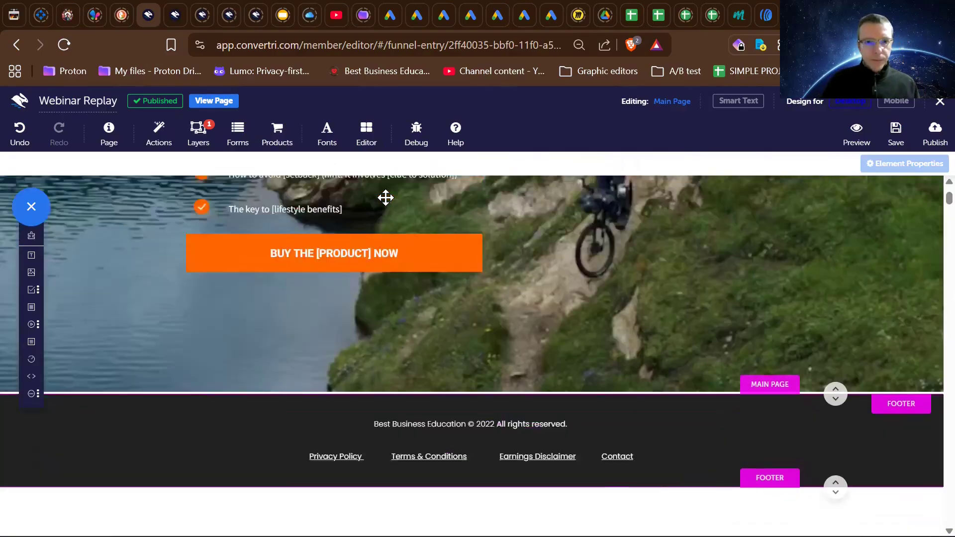
# - Set the font size of the whole "Welcome again" text above the headline to 20
pyautogui.scroll(4, 414, 349)
pyautogui.scroll(-7, 414, 349)
pyautogui.scroll(7, 415, 349)
pyautogui.click(415, 199)
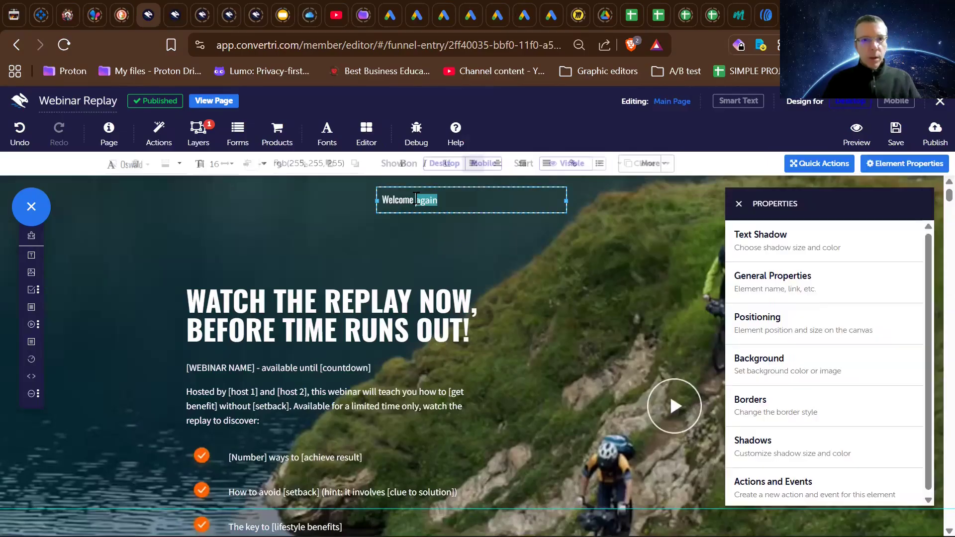
pyautogui.hotkey('ctrl', 'a')
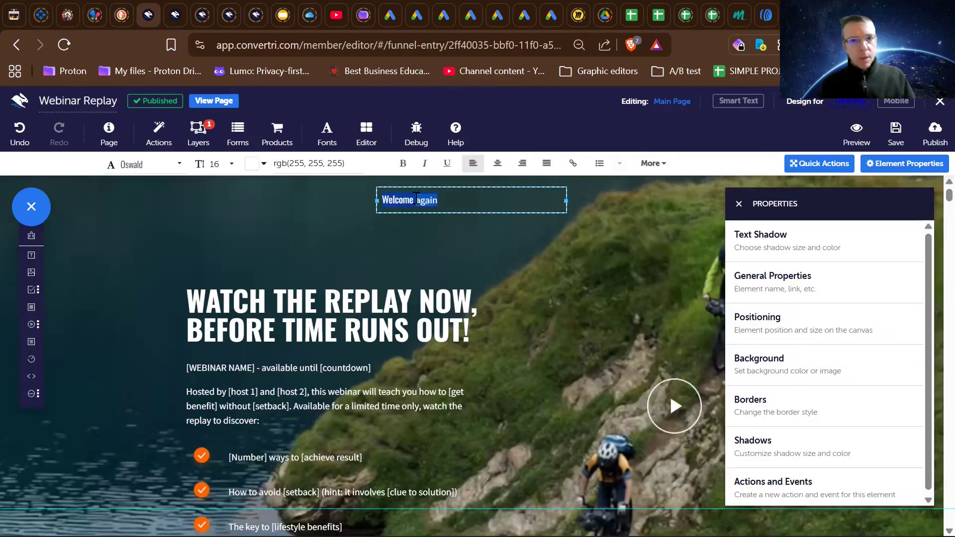
pyautogui.click(212, 168)
pyautogui.scroll(-3, 211, 261)
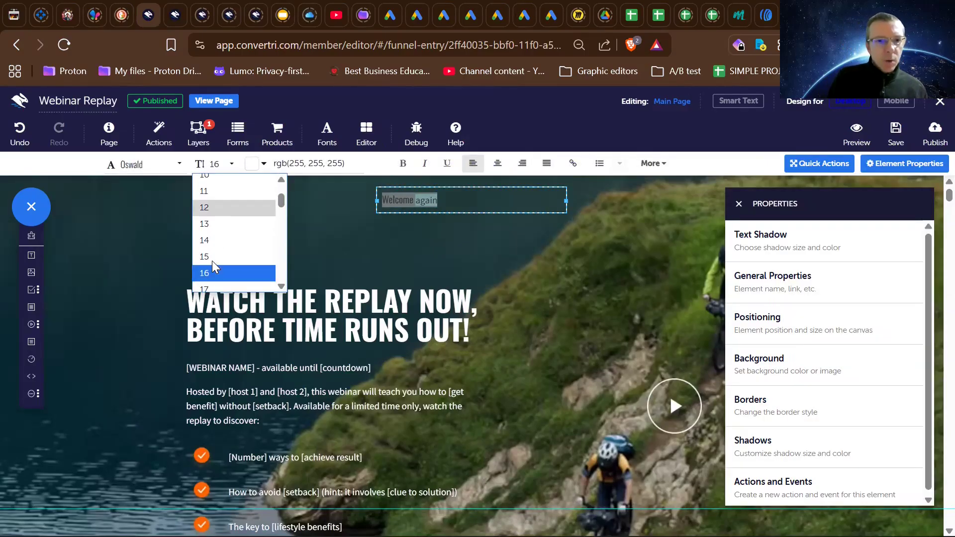
pyautogui.scroll(-1, 214, 266)
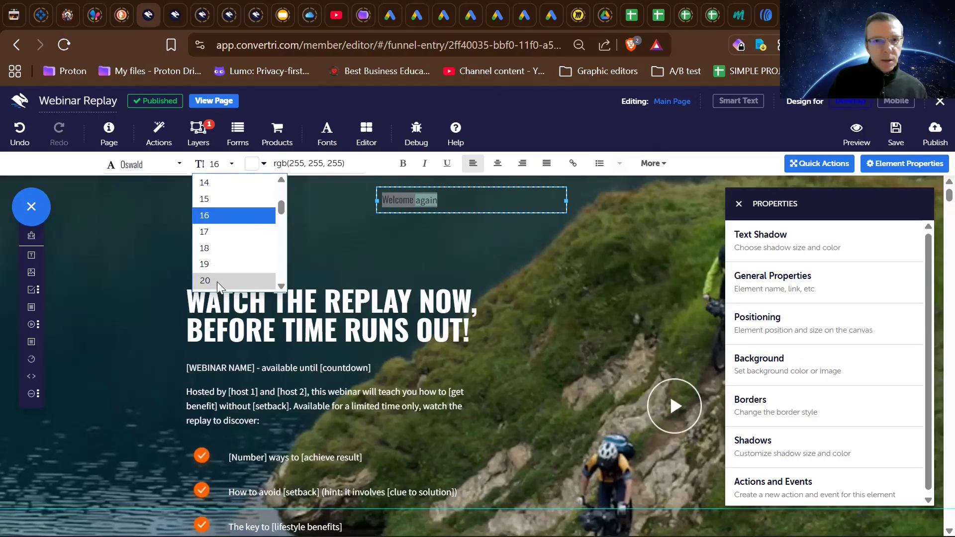
pyautogui.click(217, 280)
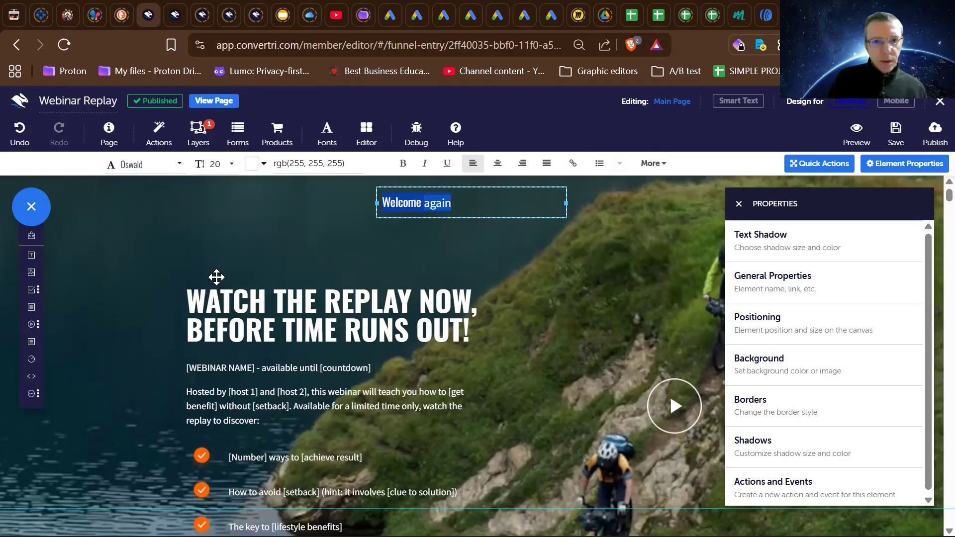
pyautogui.click(457, 247)
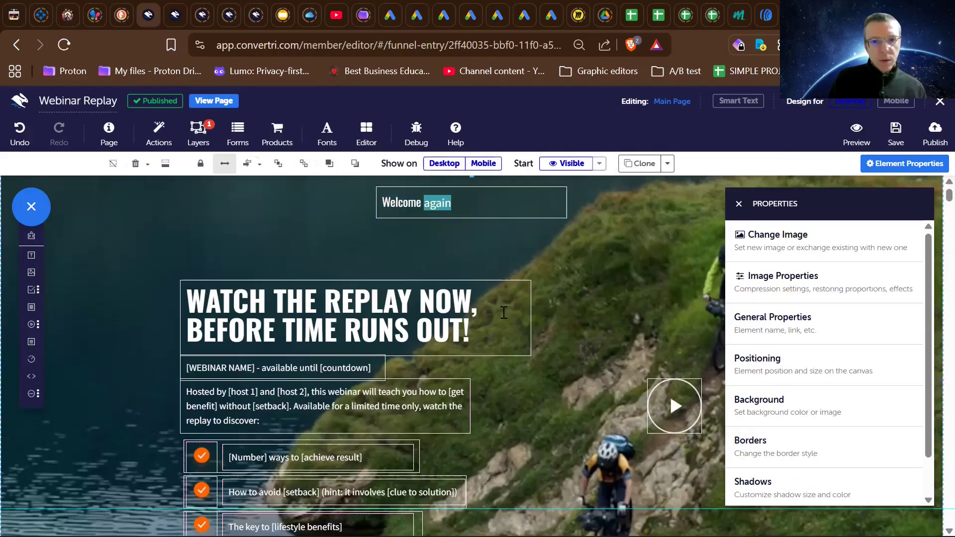
# - Examine the replay page's main section, from the welcome text and headline through the bullet points to the buy button and footer
pyautogui.scroll(-5, 598, 323)
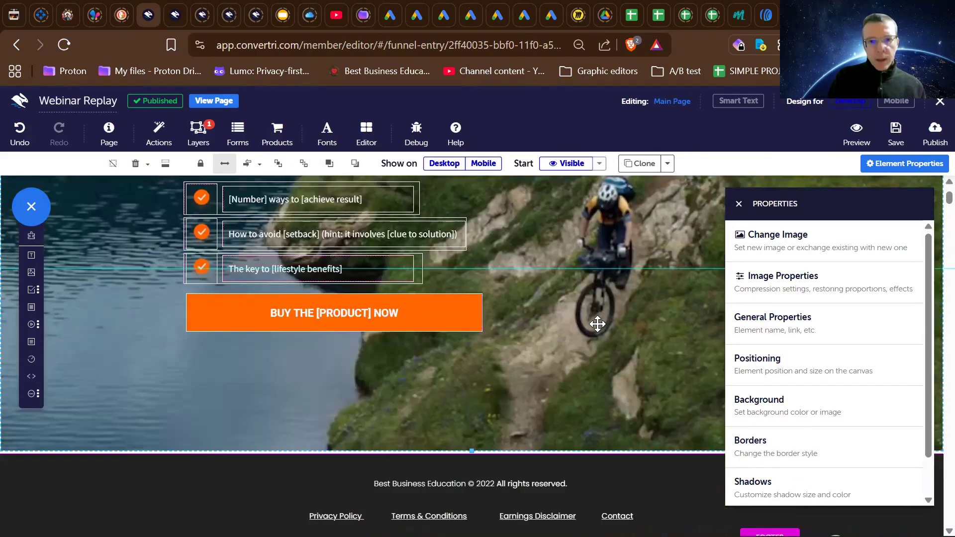
pyautogui.scroll(5, 597, 324)
pyautogui.scroll(-3, 597, 325)
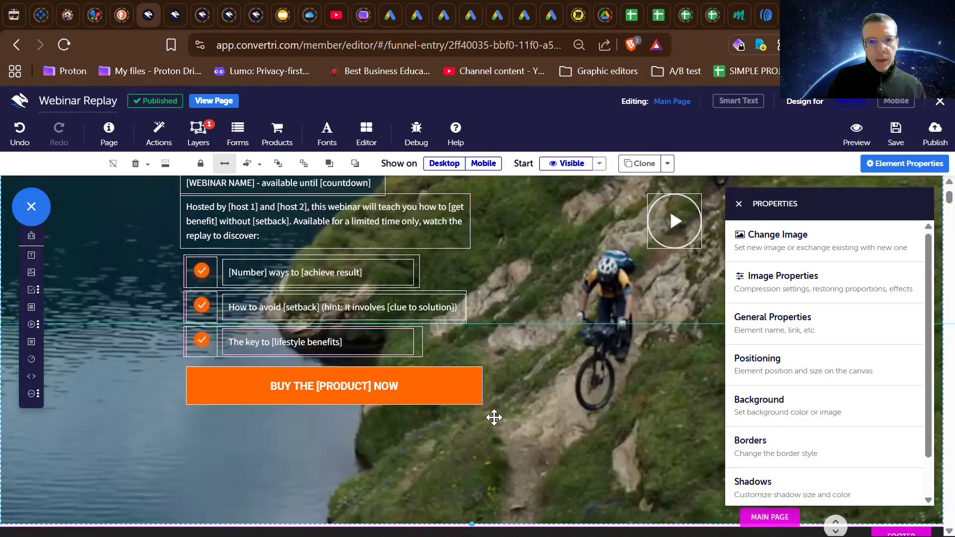
pyautogui.scroll(3, 437, 338)
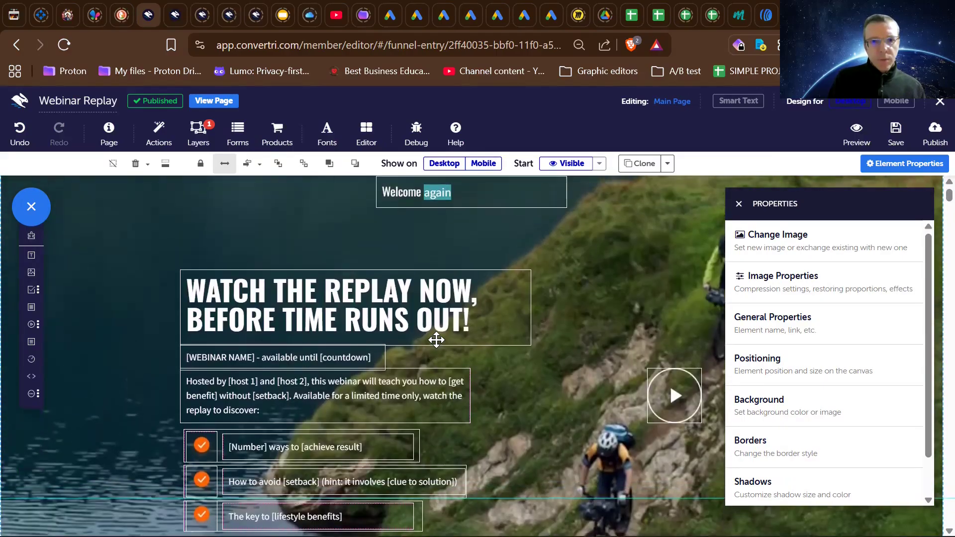
pyautogui.scroll(-3, 436, 338)
pyautogui.scroll(2, 443, 369)
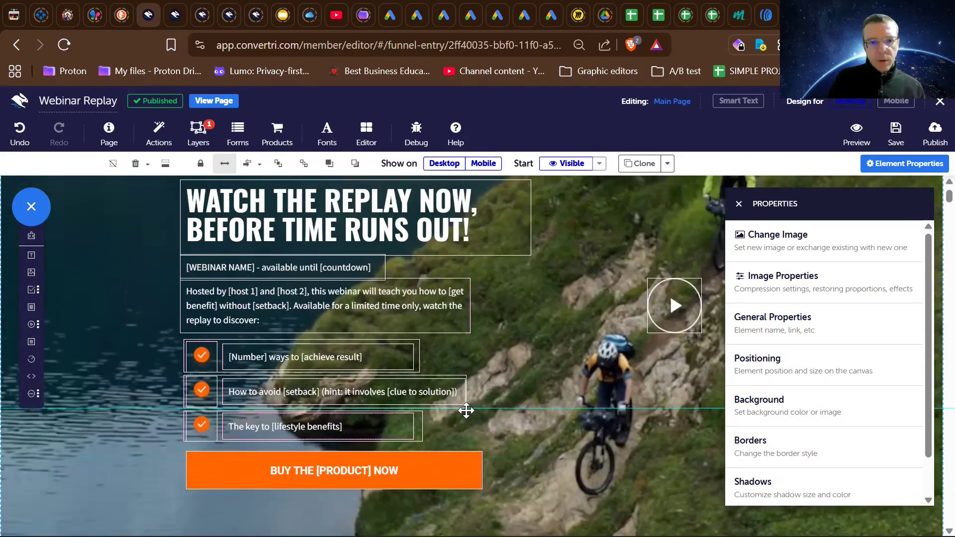
pyautogui.scroll(2, 483, 443)
pyautogui.scroll(-2, 484, 443)
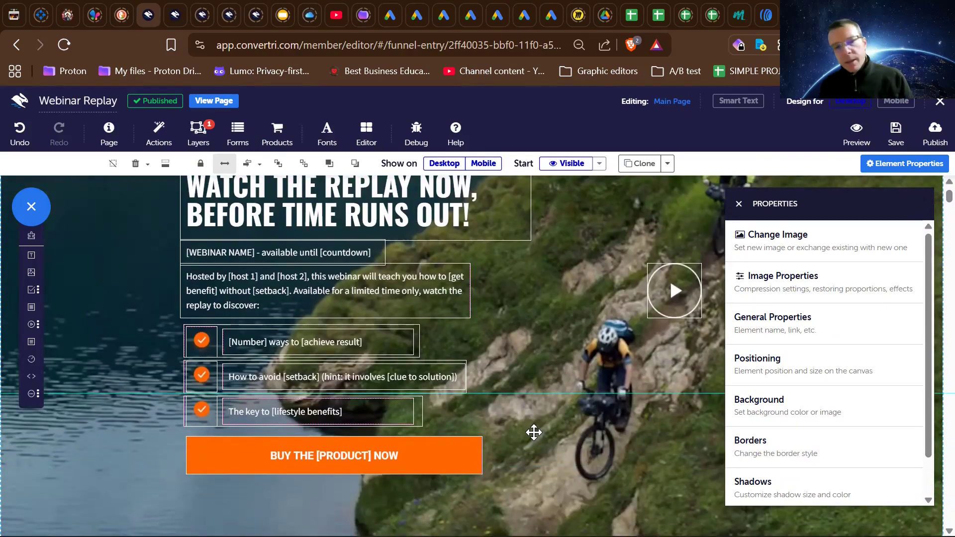
pyautogui.scroll(-2, 534, 432)
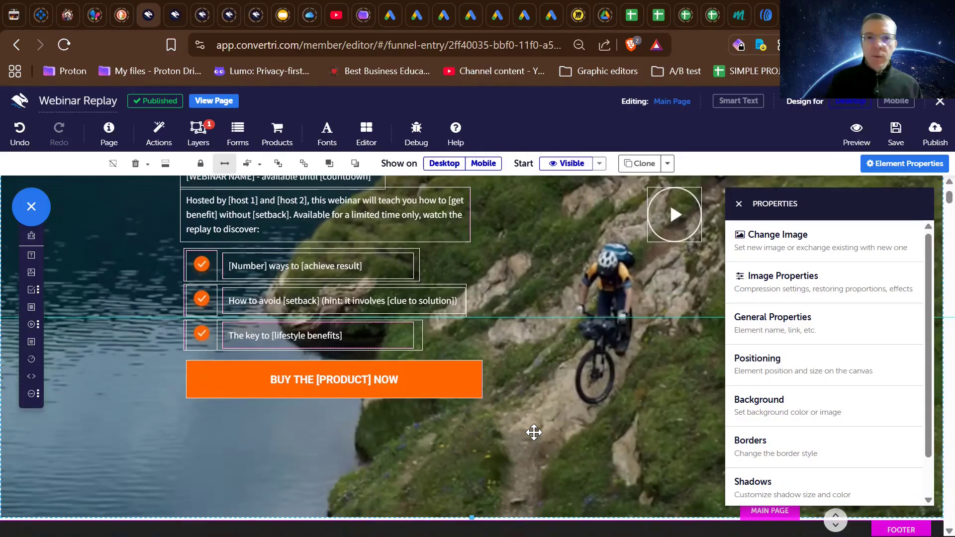
pyautogui.scroll(1, 534, 432)
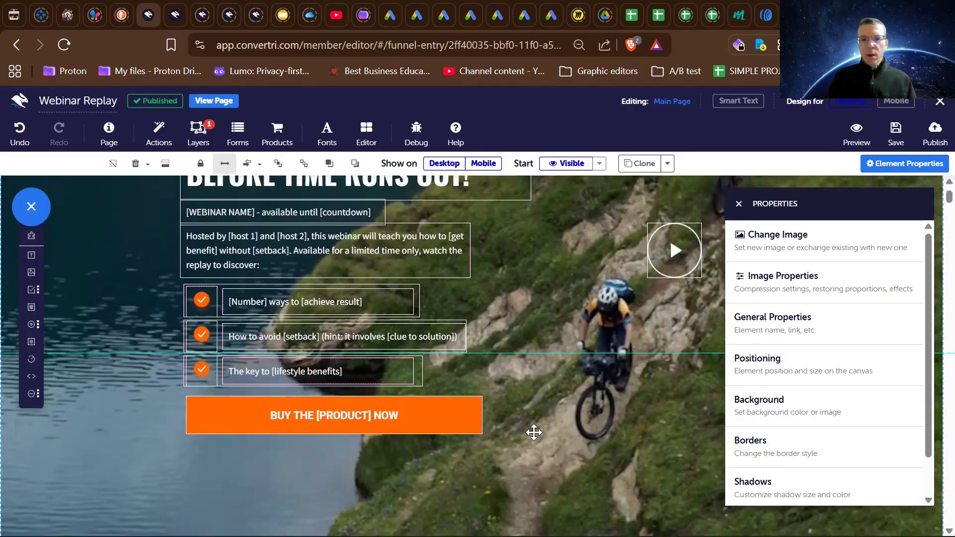
pyautogui.scroll(1, 533, 432)
pyautogui.scroll(-1, 533, 433)
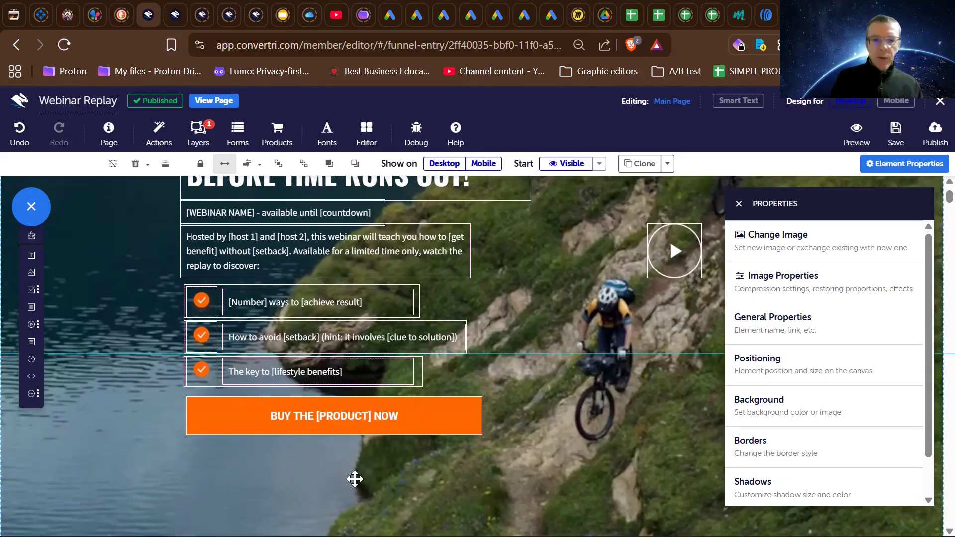
# - Inspect the link settings in the general properties of the "BUY THE [PRODUCT] NOW" button
pyautogui.click(338, 412)
pyautogui.scroll(-3, 339, 411)
pyautogui.scroll(2, 339, 412)
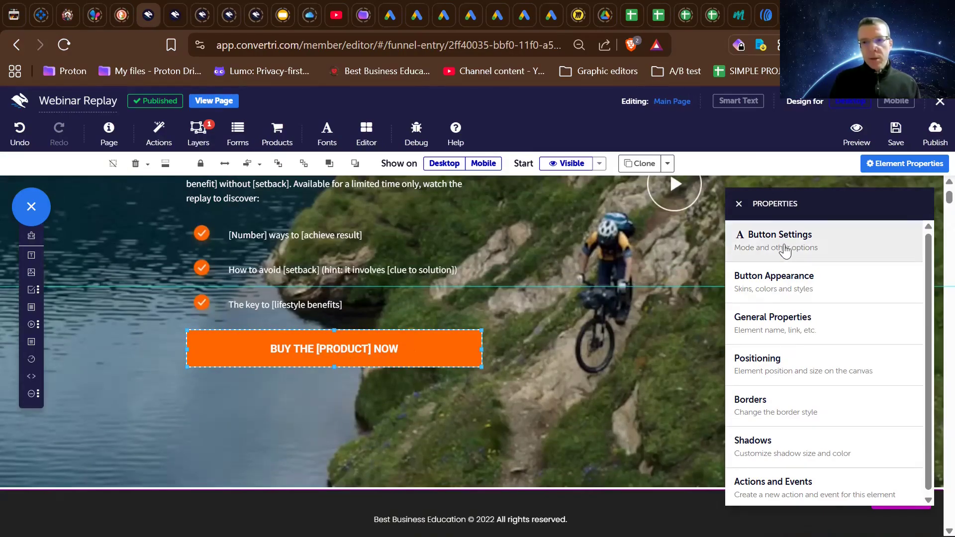
pyautogui.click(774, 326)
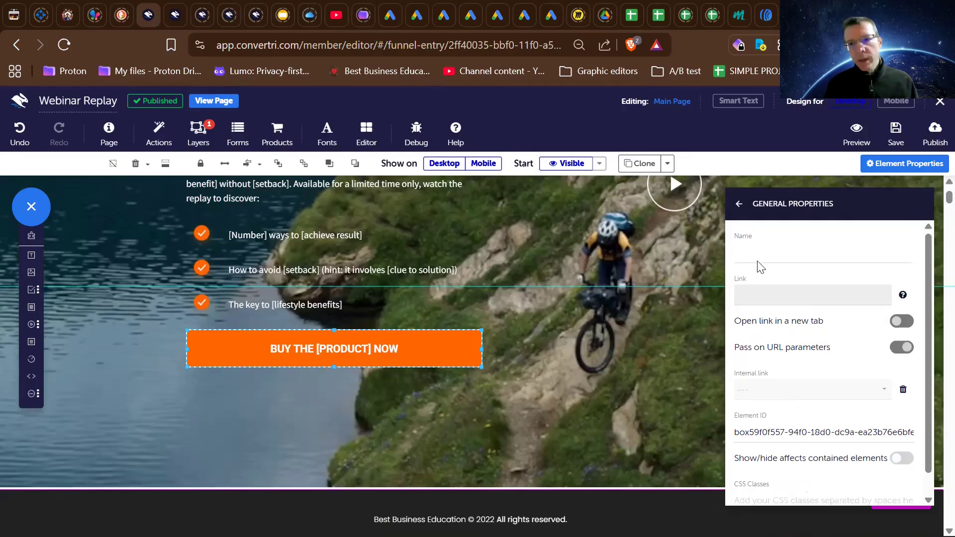
pyautogui.scroll(2, 527, 281)
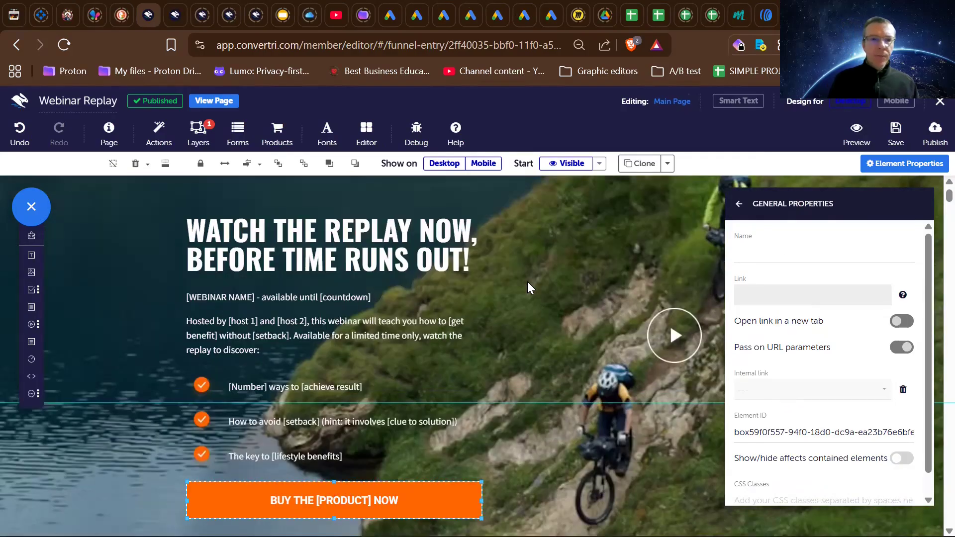
pyautogui.scroll(-1, 527, 281)
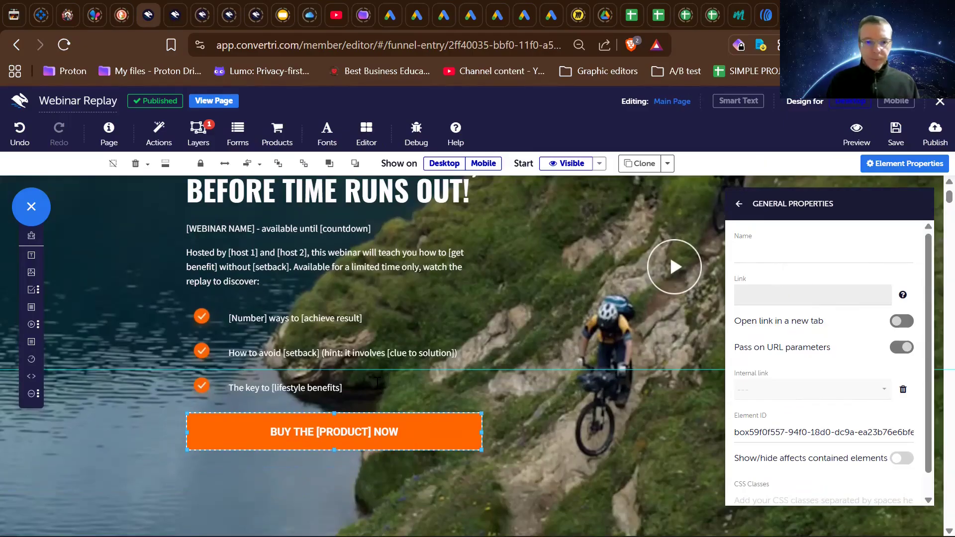
pyautogui.scroll(1, 368, 398)
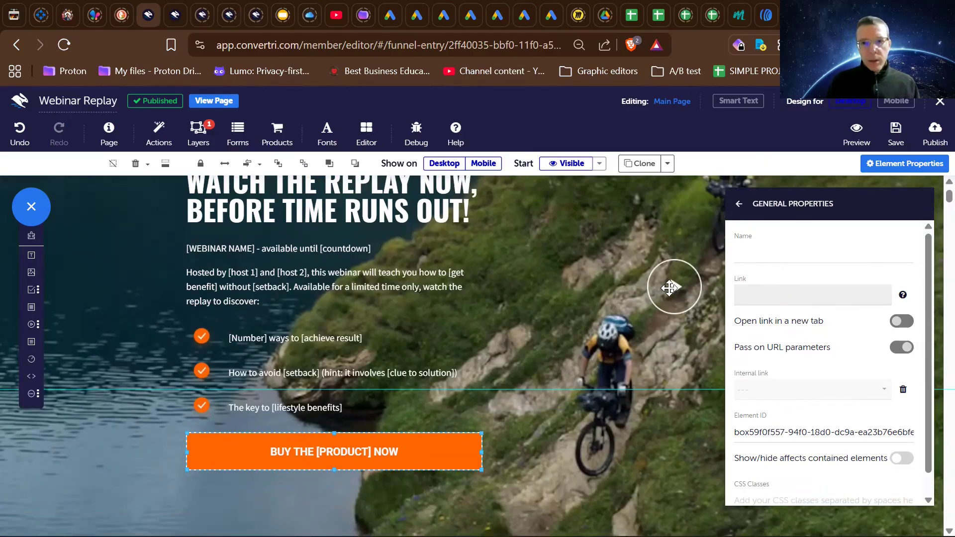
# - Show the Video Pop-up layer behind the round play button and select the Vimeo video in it
pyautogui.click(670, 286)
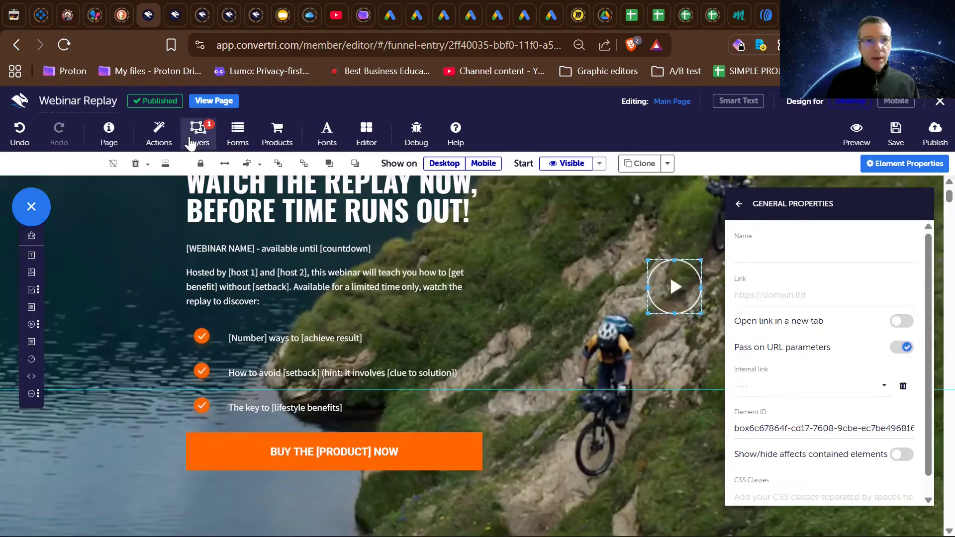
pyautogui.click(191, 141)
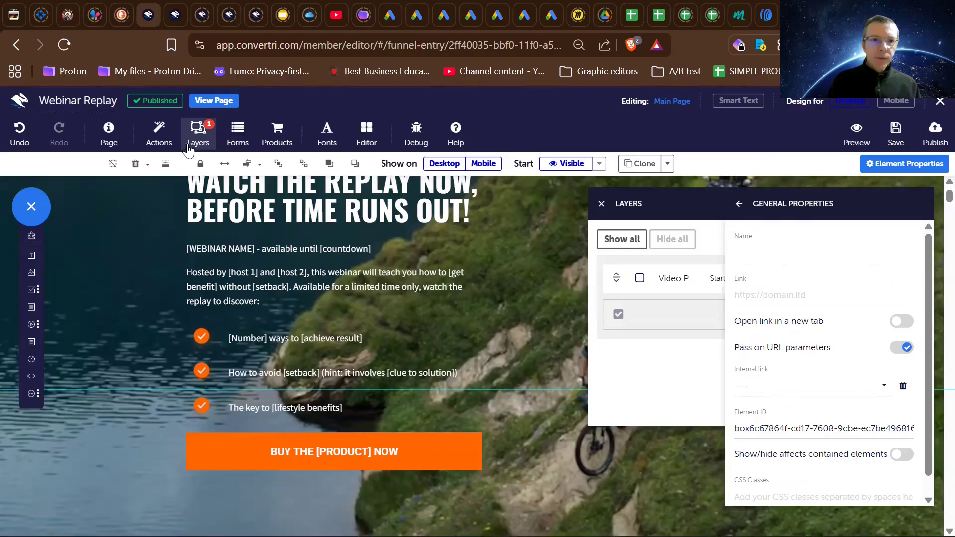
pyautogui.click(640, 278)
pyautogui.click(469, 346)
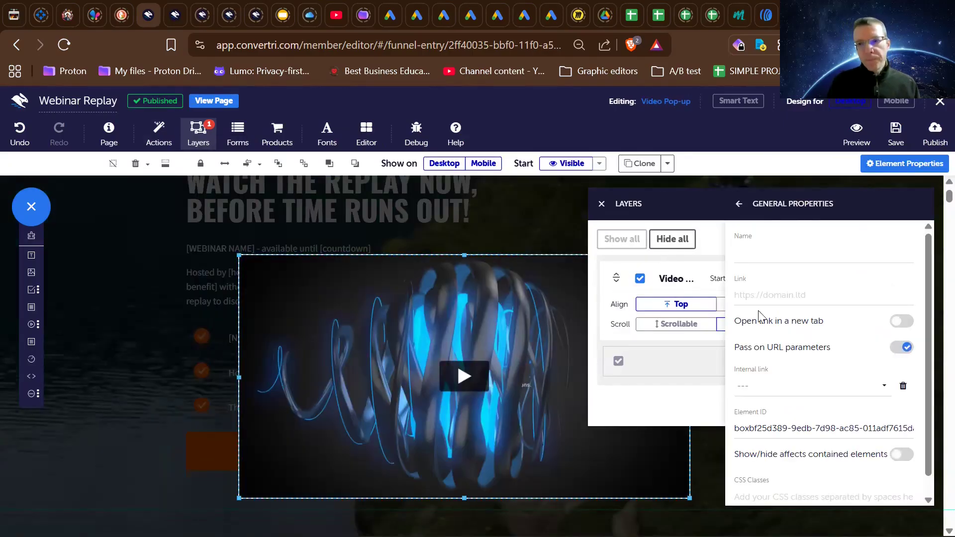
# - Review the event type, action and target options for a new action on the pop-up video without creating one
pyautogui.click(738, 205)
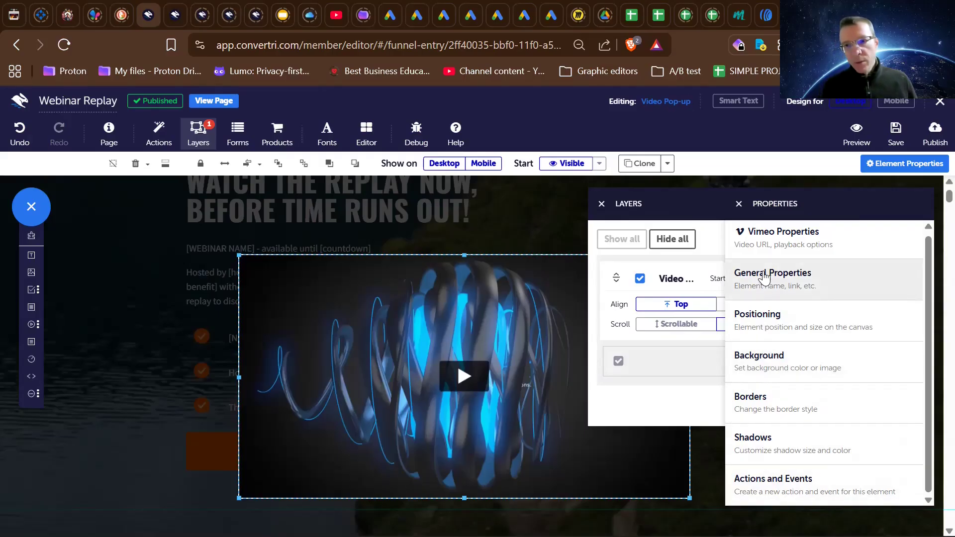
pyautogui.click(766, 473)
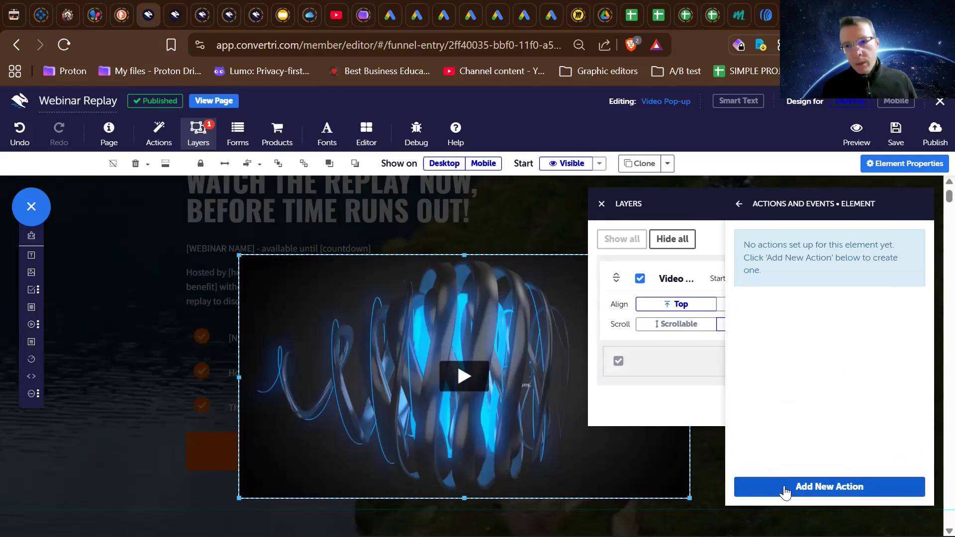
pyautogui.click(785, 490)
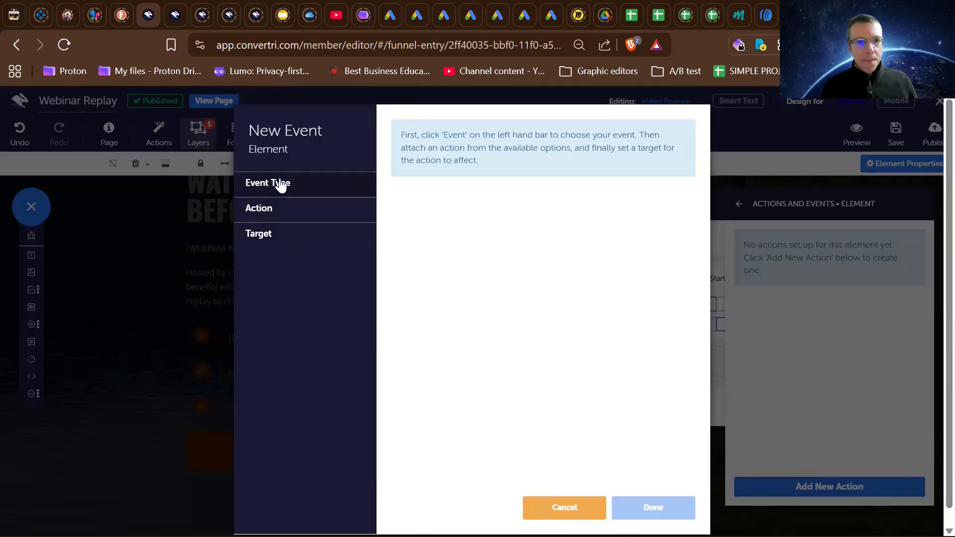
pyautogui.click(281, 184)
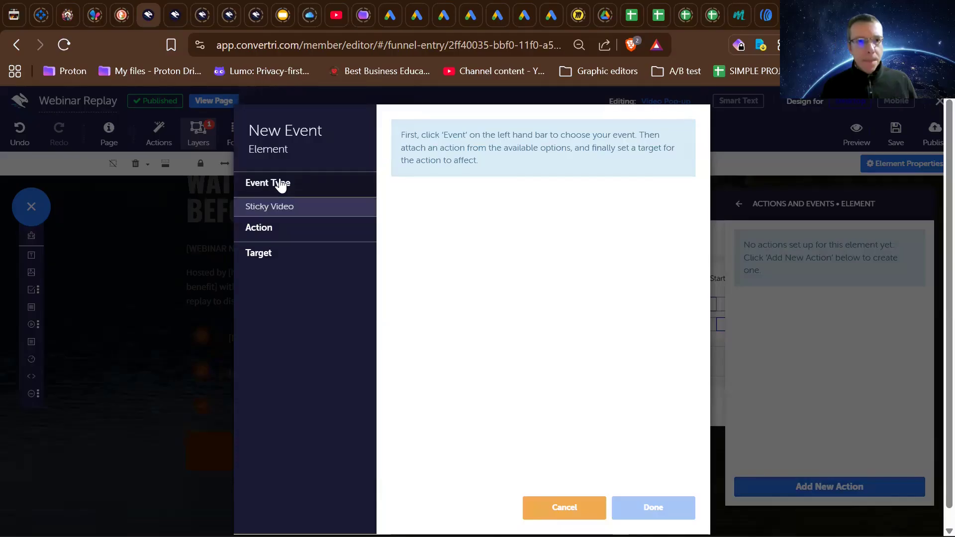
pyautogui.click(278, 241)
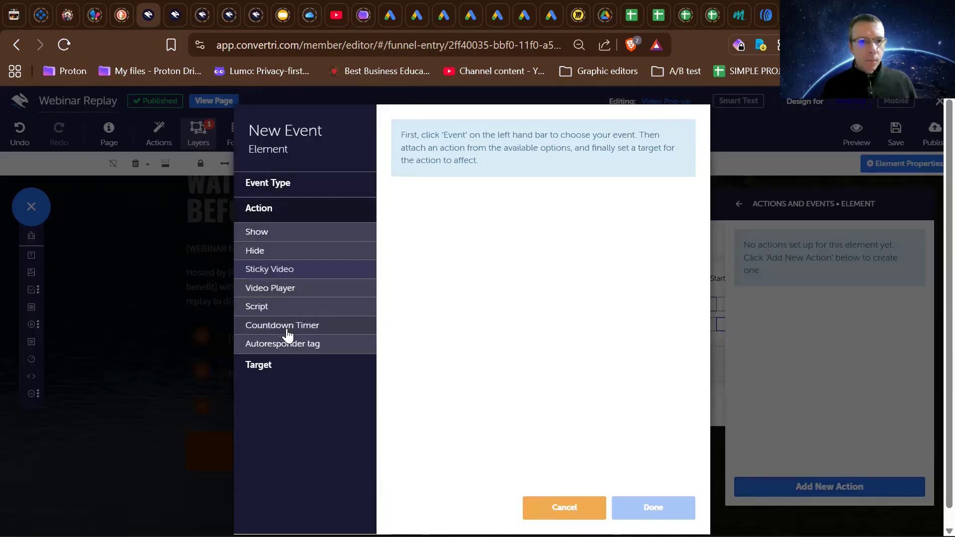
pyautogui.click(274, 367)
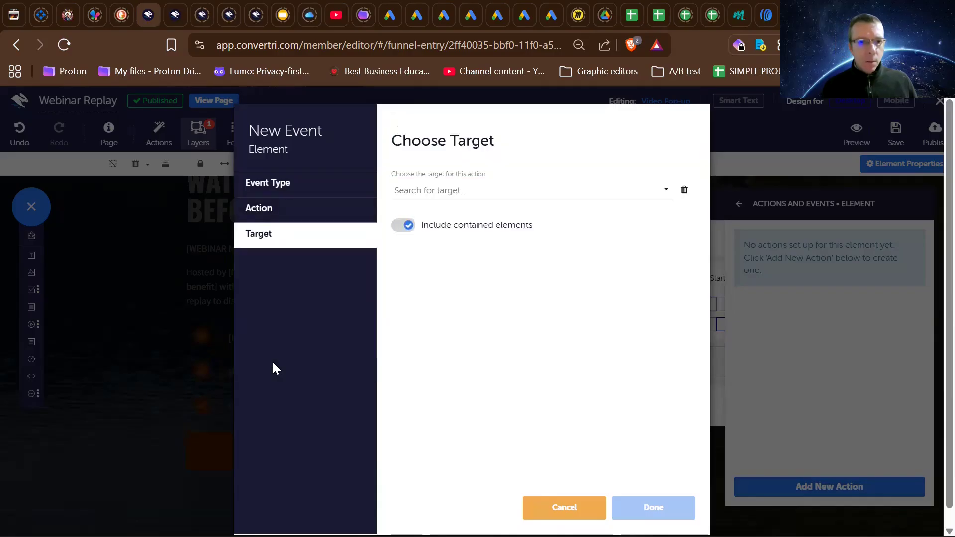
pyautogui.click(572, 507)
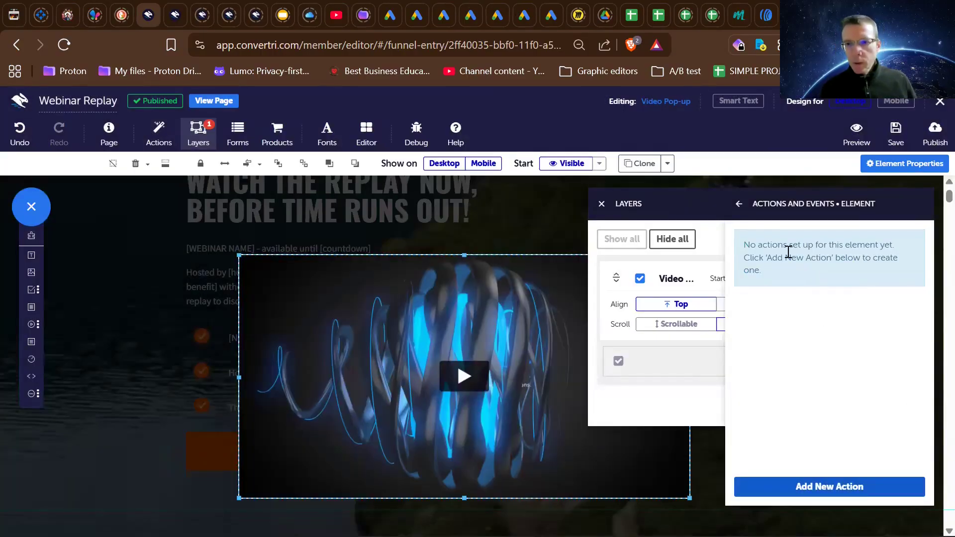
# - Review the pop-up video's Vimeo URL and playback options, and open its actions and events
pyautogui.click(738, 203)
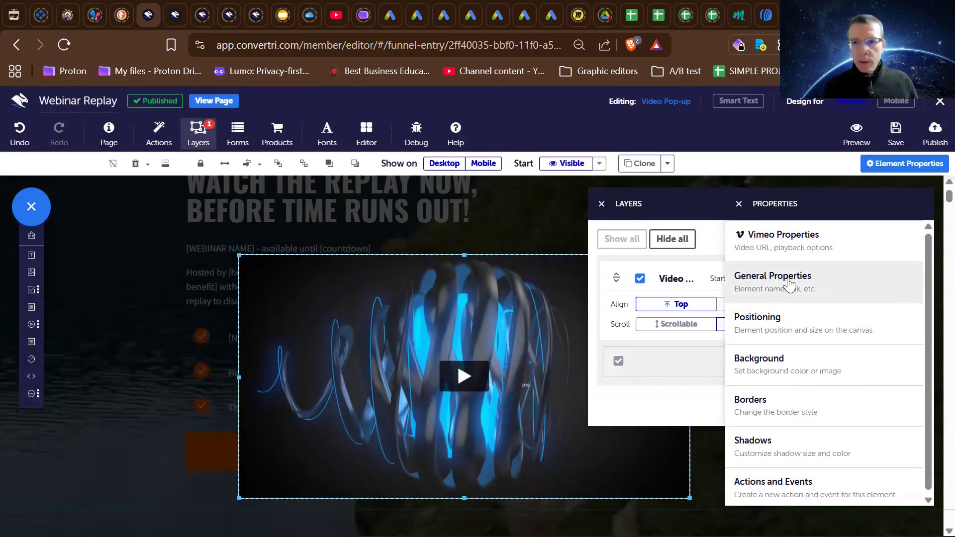
pyautogui.click(796, 240)
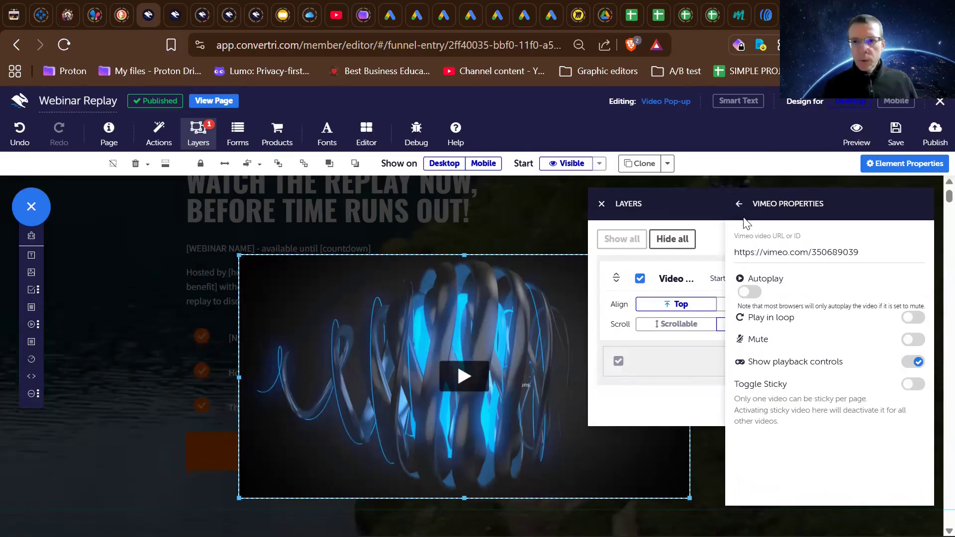
pyautogui.click(738, 204)
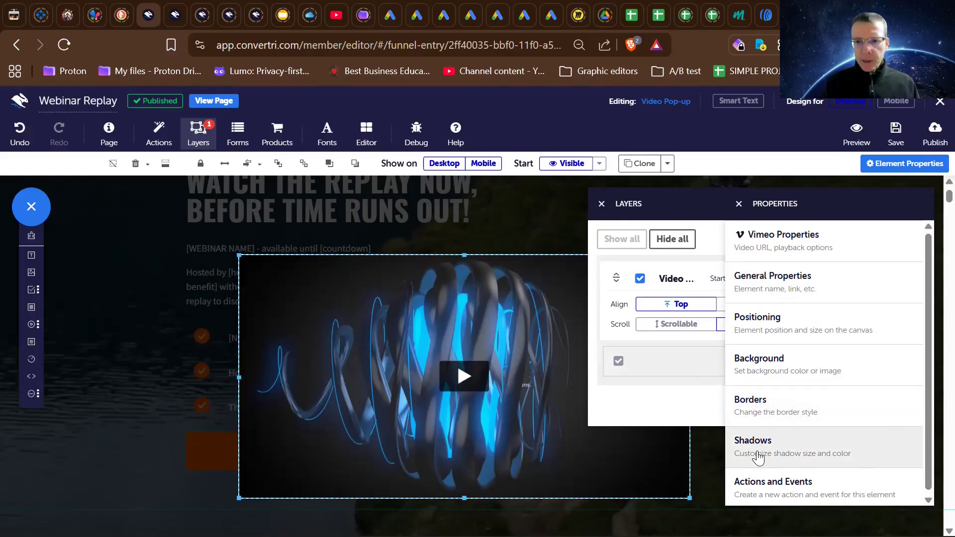
pyautogui.click(769, 240)
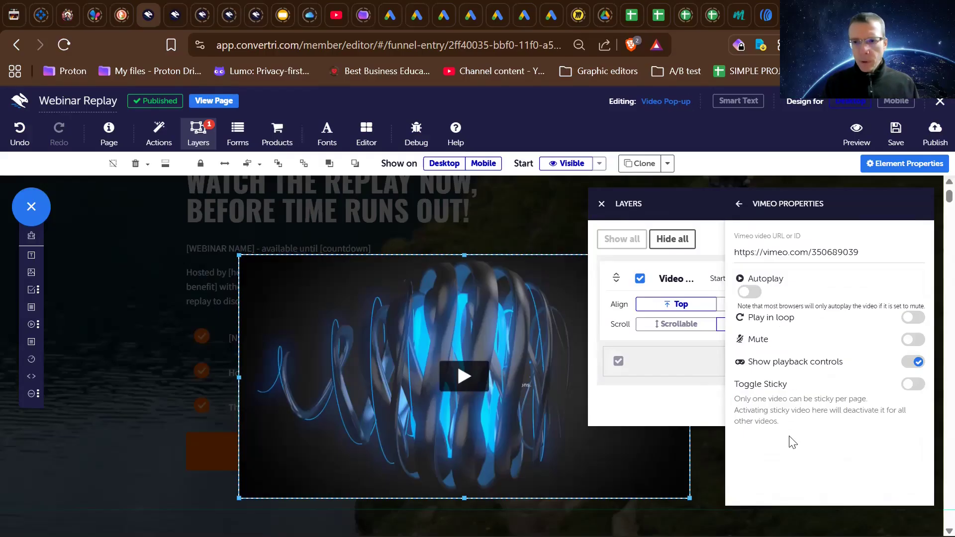
pyautogui.click(739, 204)
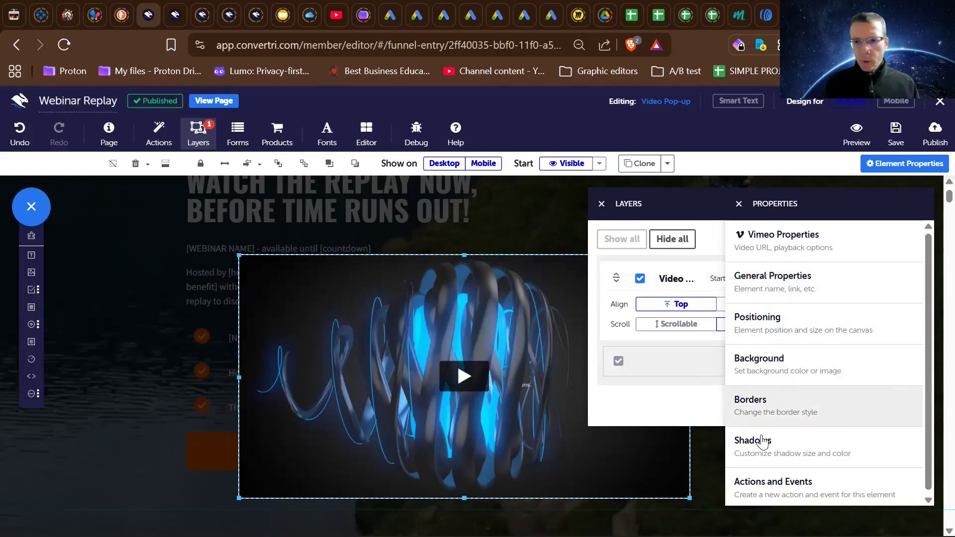
pyautogui.click(768, 481)
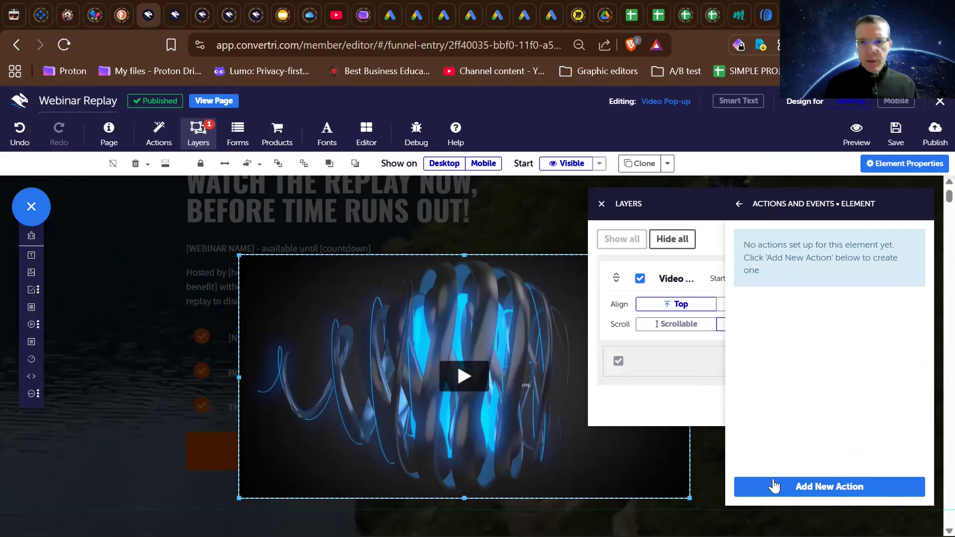
# - Check which event types, actions and targets a new event on the pop-up video offers, then cancel the new event
pyautogui.click(782, 490)
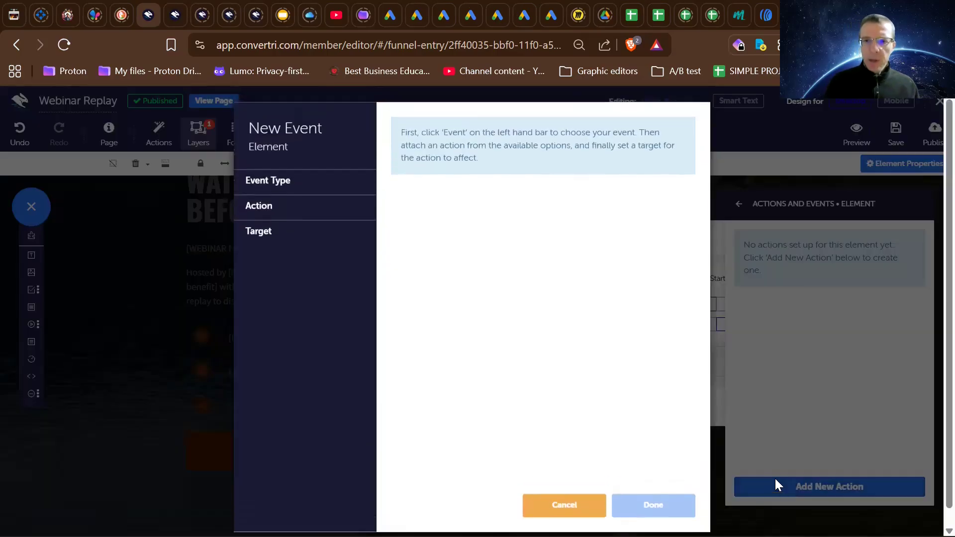
pyautogui.click(273, 183)
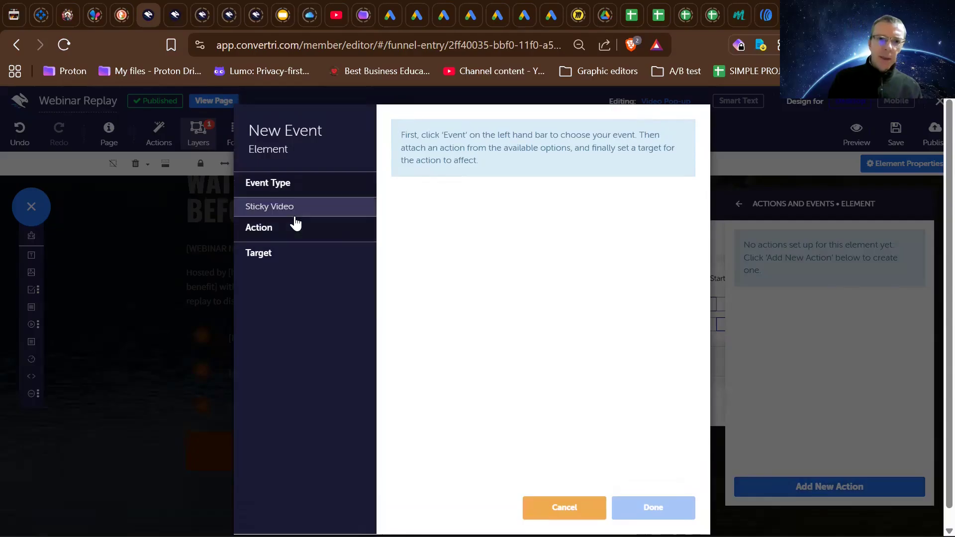
pyautogui.click(267, 230)
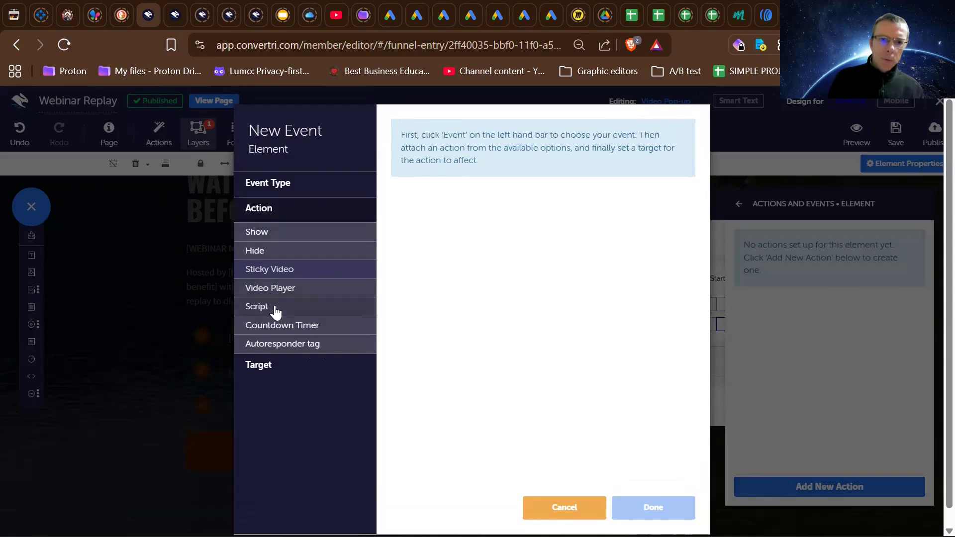
pyautogui.click(274, 365)
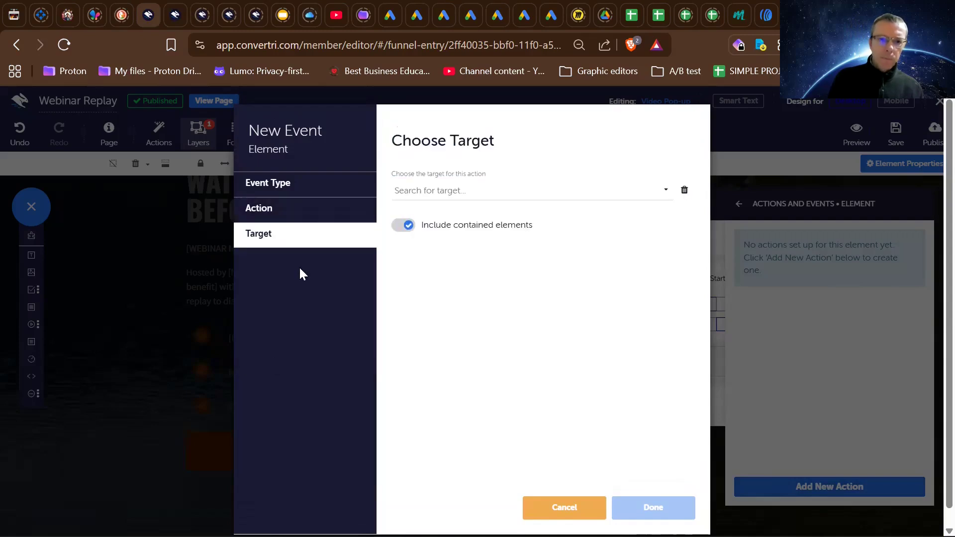
pyautogui.click(553, 507)
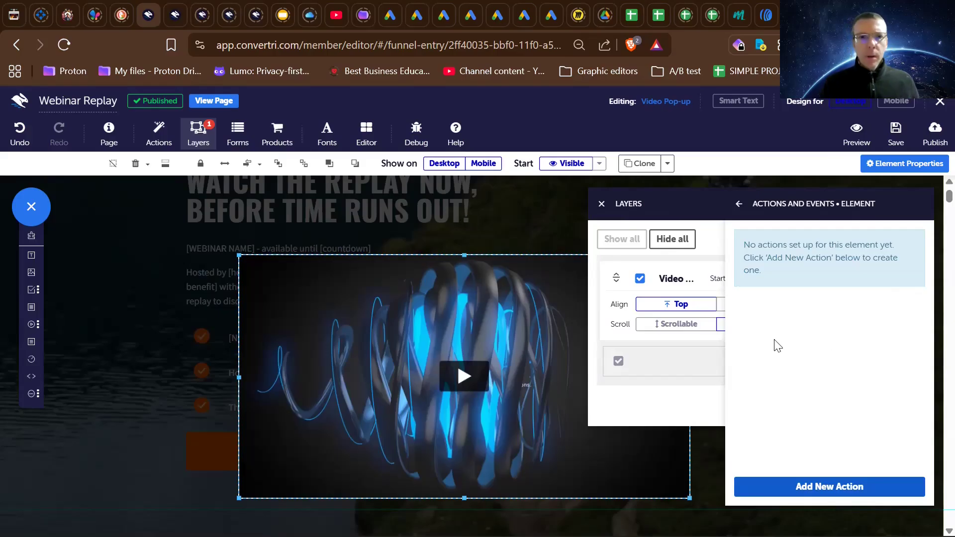
# - Publish the Webinar Replay page at the path webinar-replay-aff and return to the funnel's Webinars folder to view its pages
pyautogui.click(931, 134)
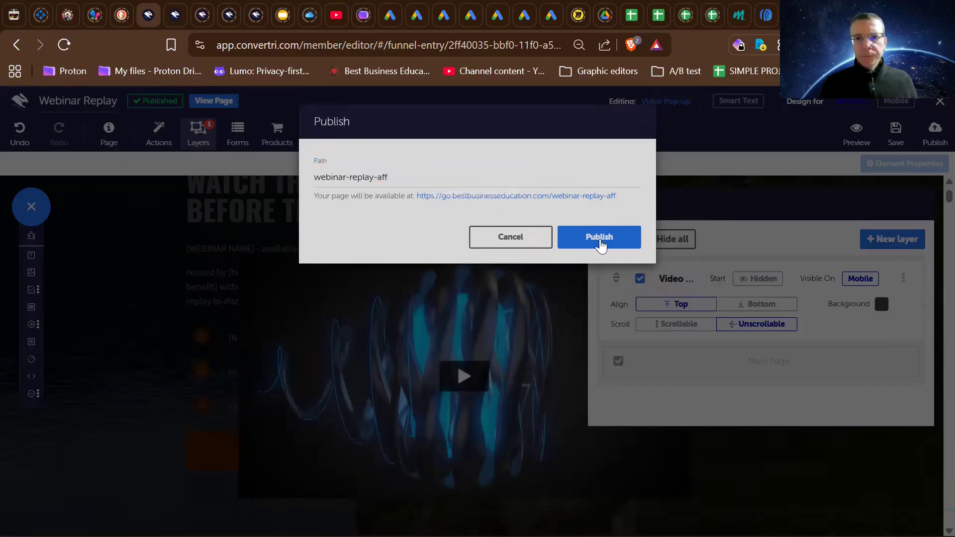
pyautogui.click(600, 237)
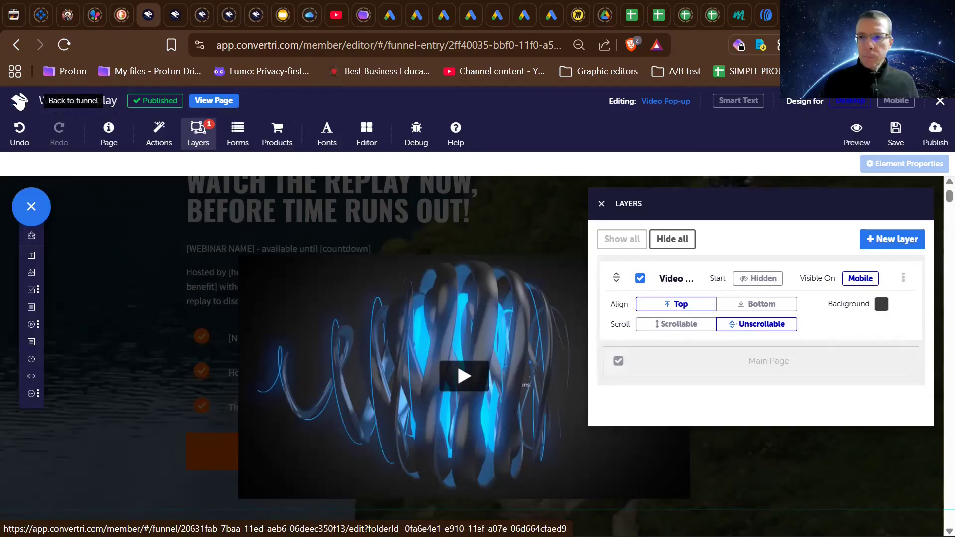
pyautogui.click(19, 101)
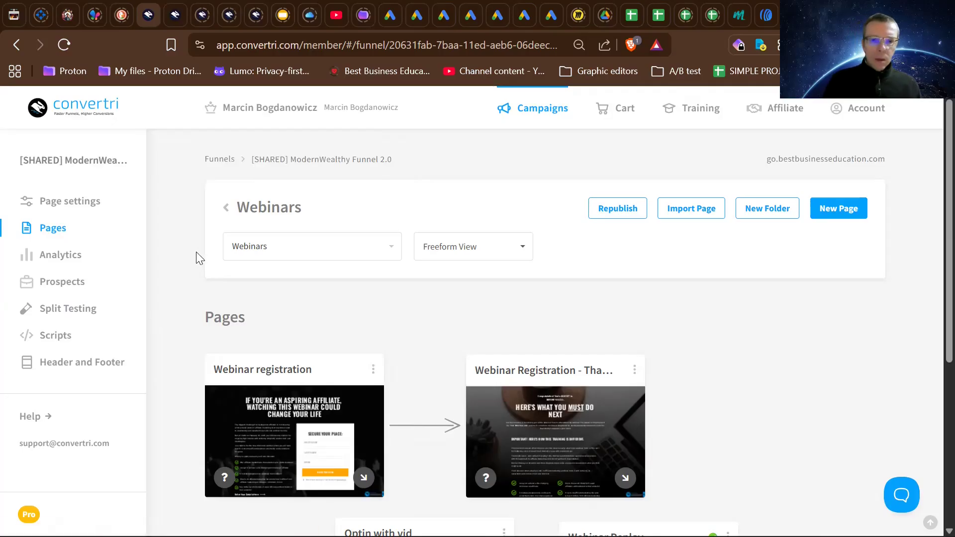
pyautogui.scroll(-4, 196, 252)
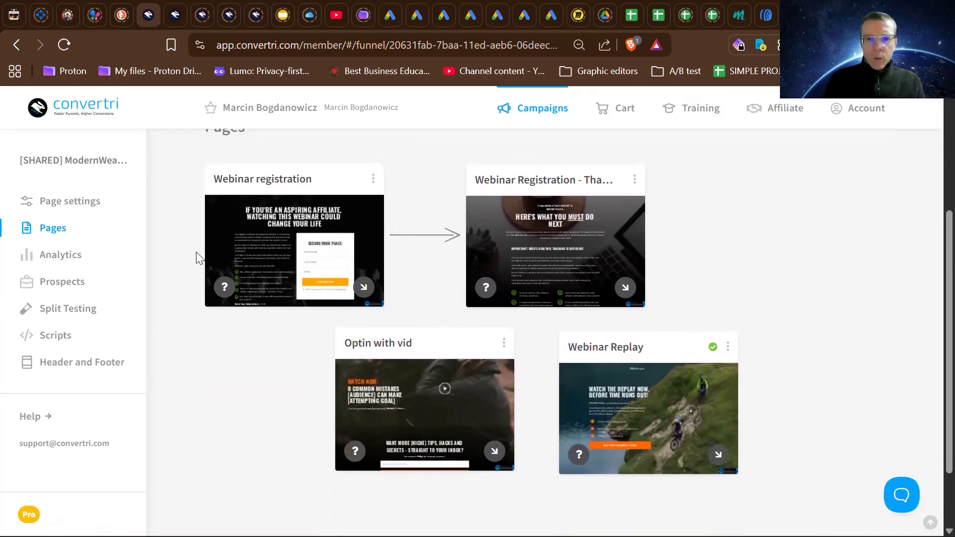
pyautogui.scroll(3, 195, 252)
pyautogui.scroll(1, 196, 251)
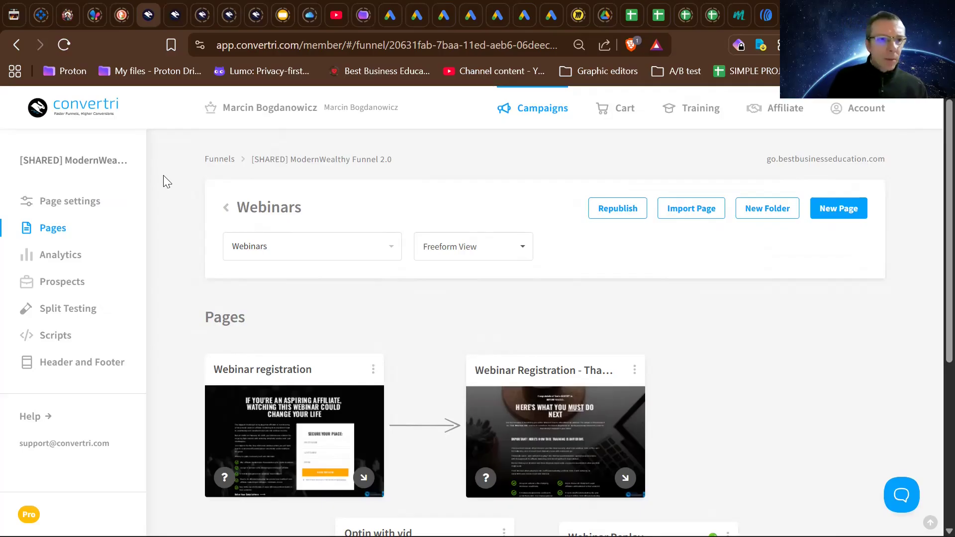
# - Go back to the list of all funnels and open the GOELECTRIC Promotions funnel
pyautogui.click(38, 107)
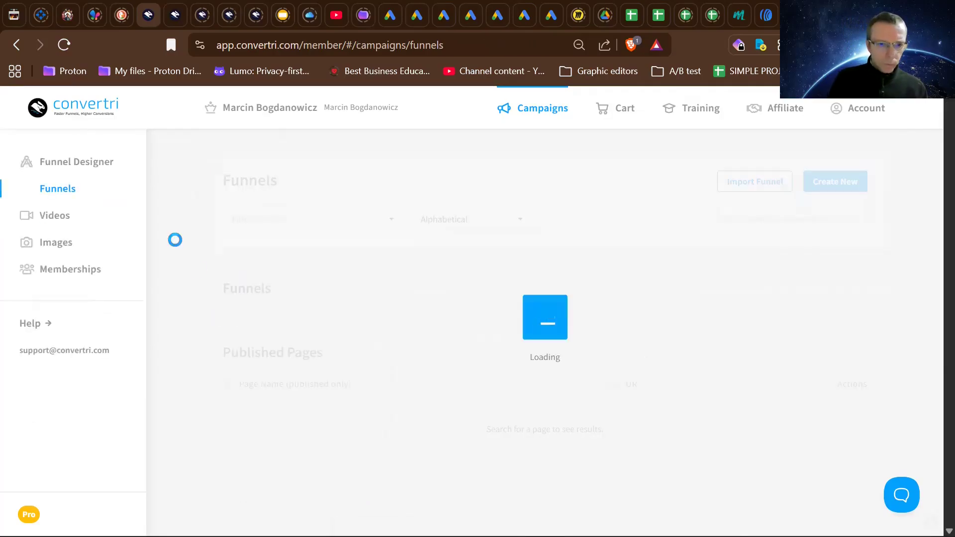
pyautogui.scroll(-2, 201, 287)
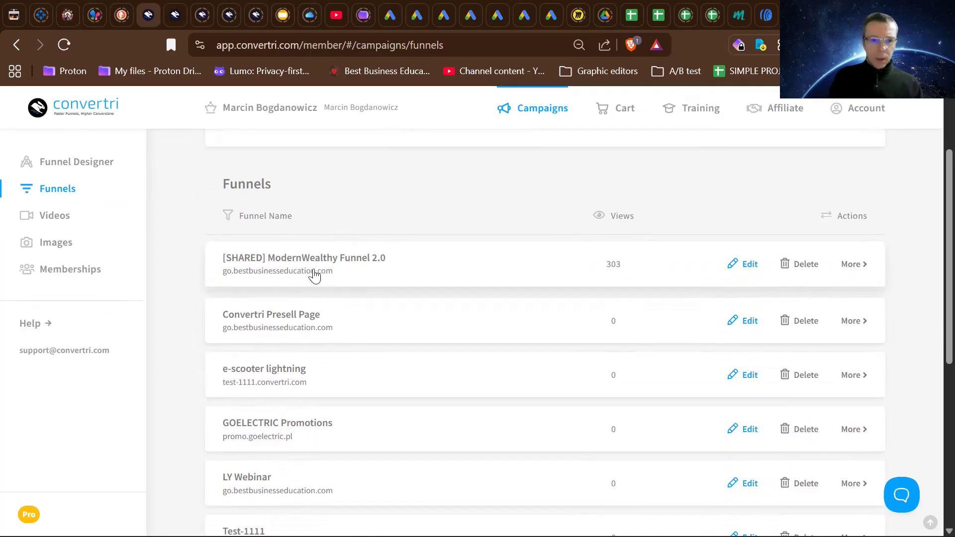
pyautogui.click(295, 428)
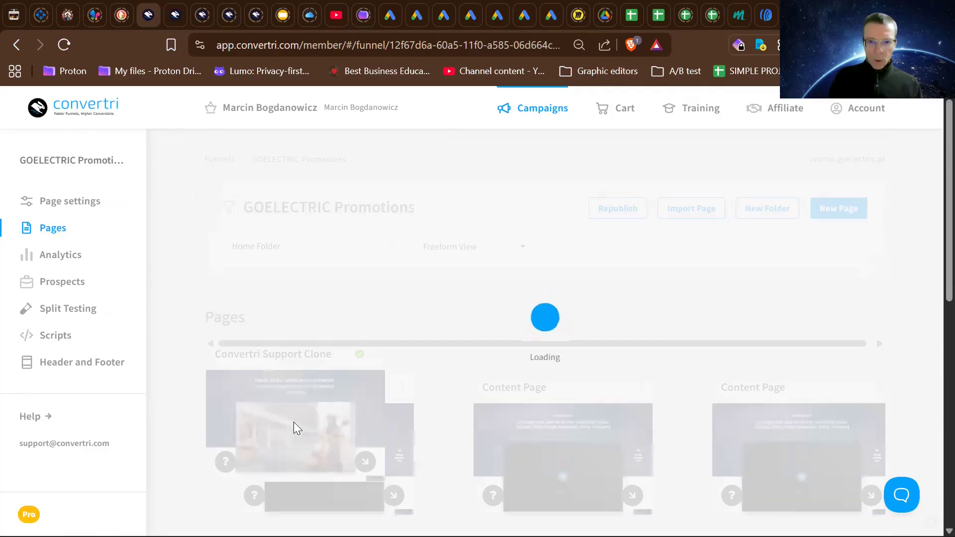
# - Look over the page flow from sales to checkout to upsell, and open the Sales Page for editing
pyautogui.scroll(-2, 294, 423)
pyautogui.scroll(1, 294, 423)
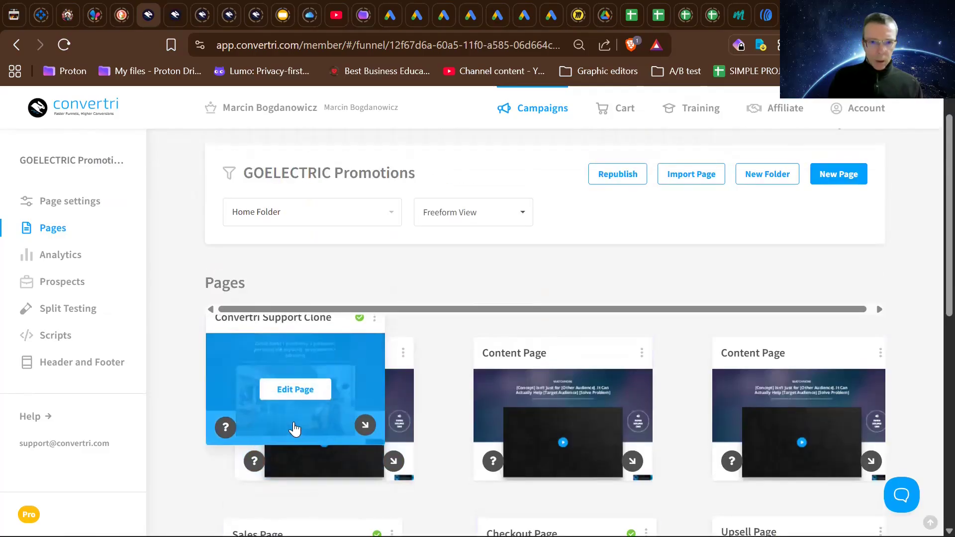
pyautogui.scroll(-3, 294, 428)
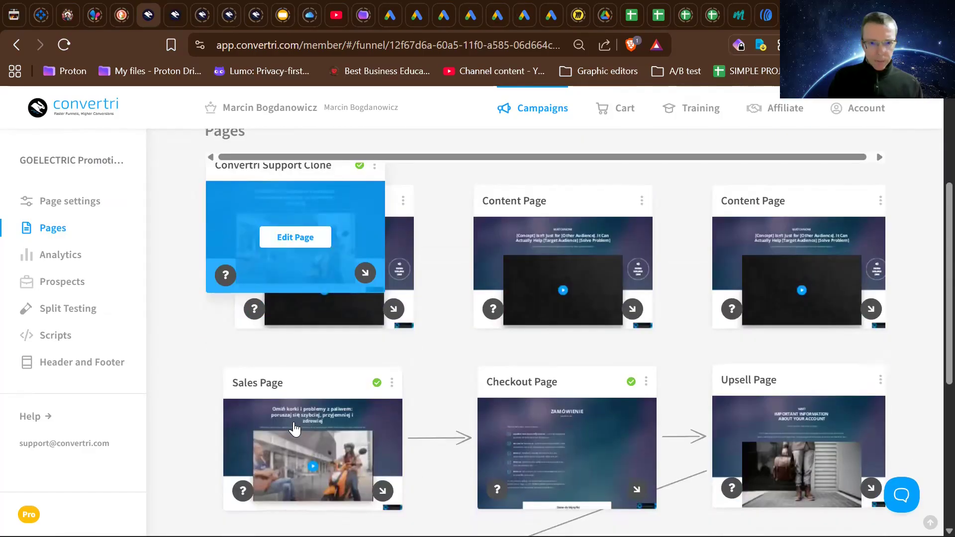
pyautogui.scroll(-1, 295, 429)
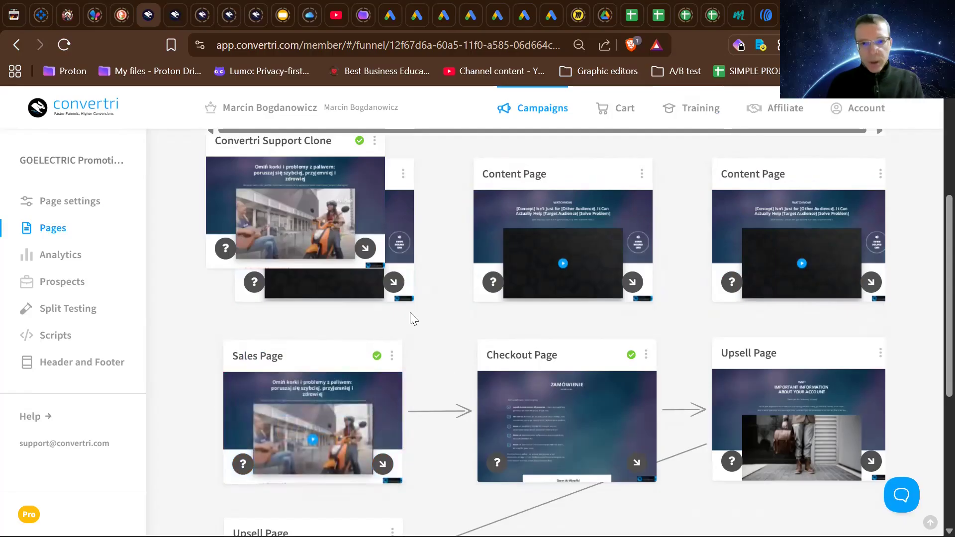
pyautogui.moveTo(382, 374)
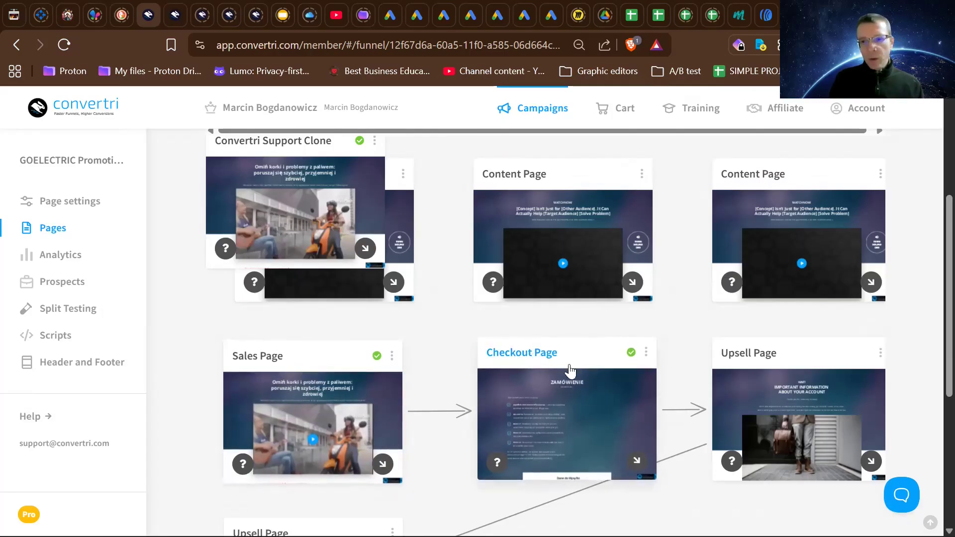
pyautogui.moveTo(749, 373)
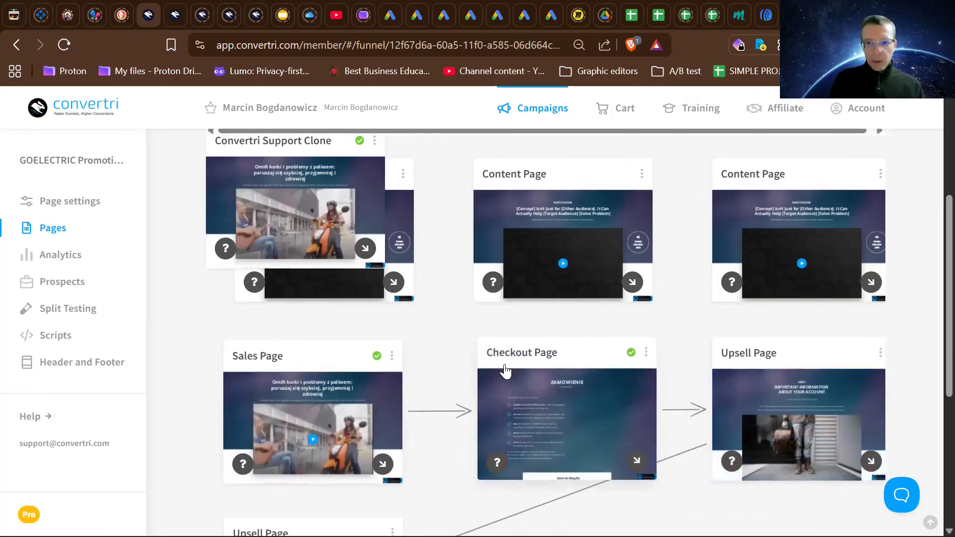
pyautogui.moveTo(347, 383)
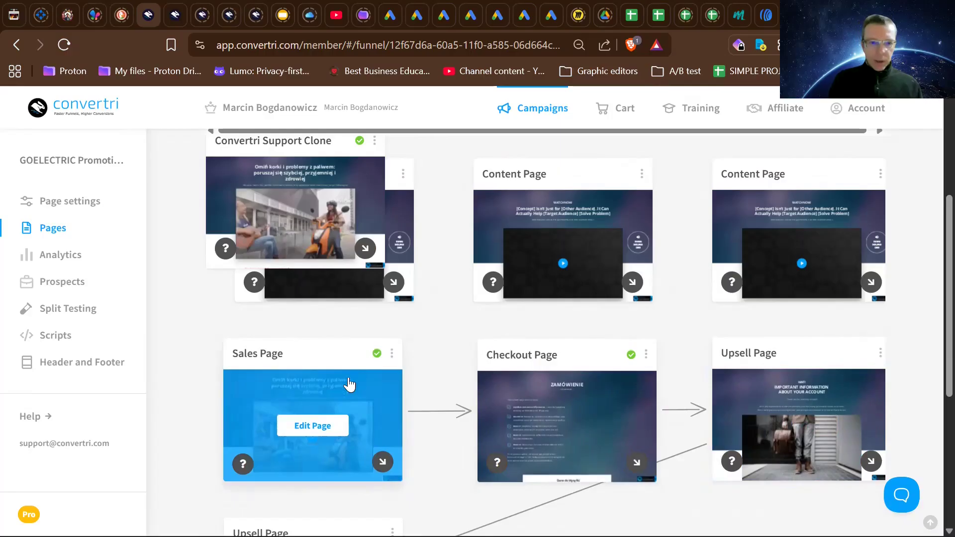
pyautogui.click(313, 425)
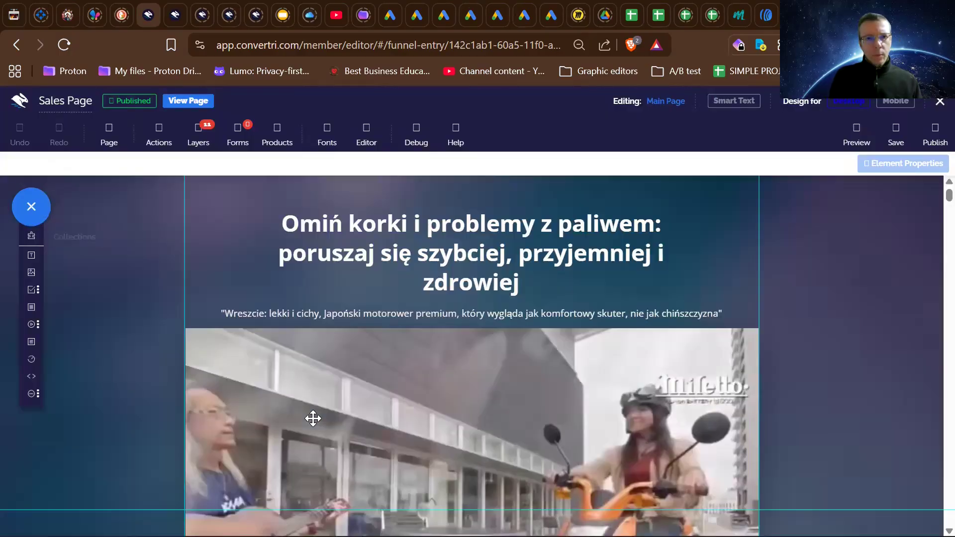
# - Examine the upper part of the Sales Page: its headline, video, list of commuter problems and the parking section
pyautogui.scroll(-8, 313, 418)
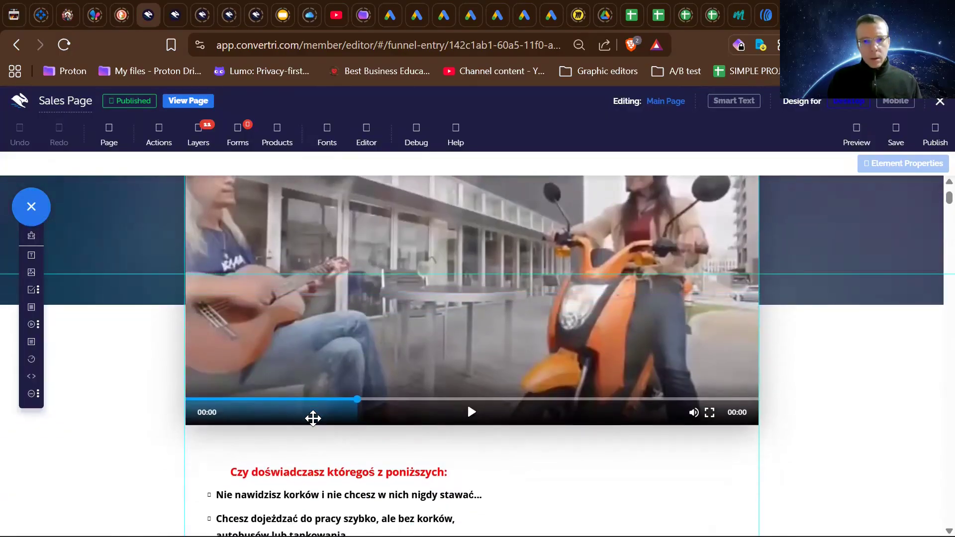
pyautogui.scroll(8, 314, 419)
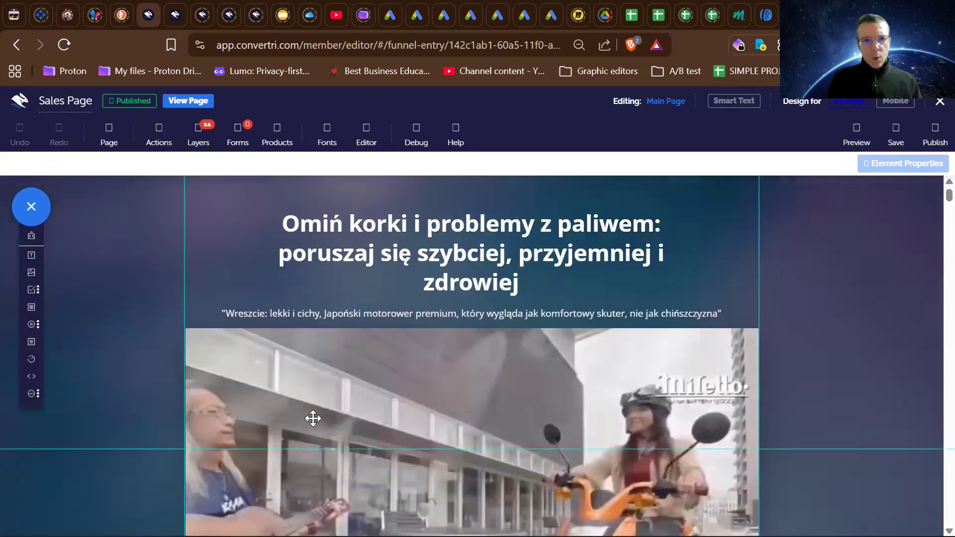
pyautogui.scroll(1, 313, 418)
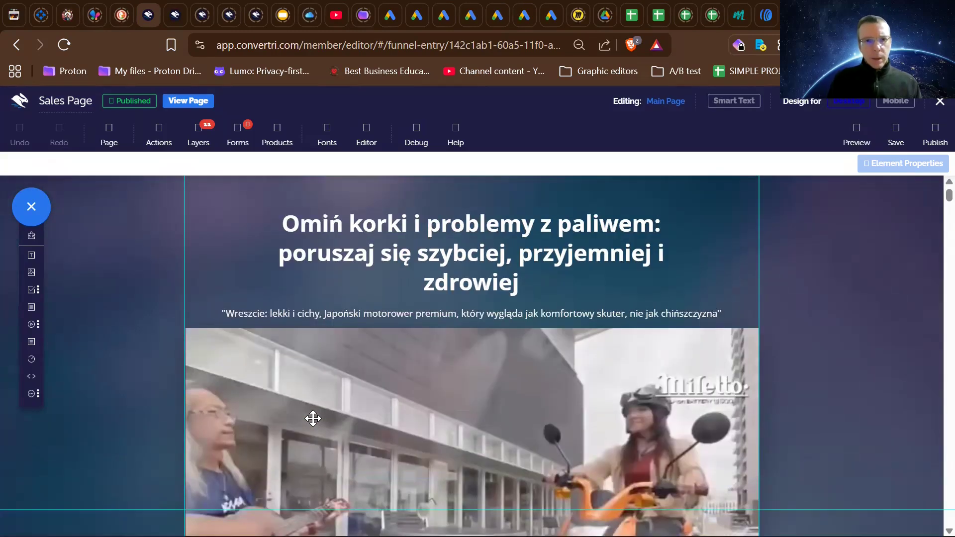
pyautogui.scroll(-2, 313, 418)
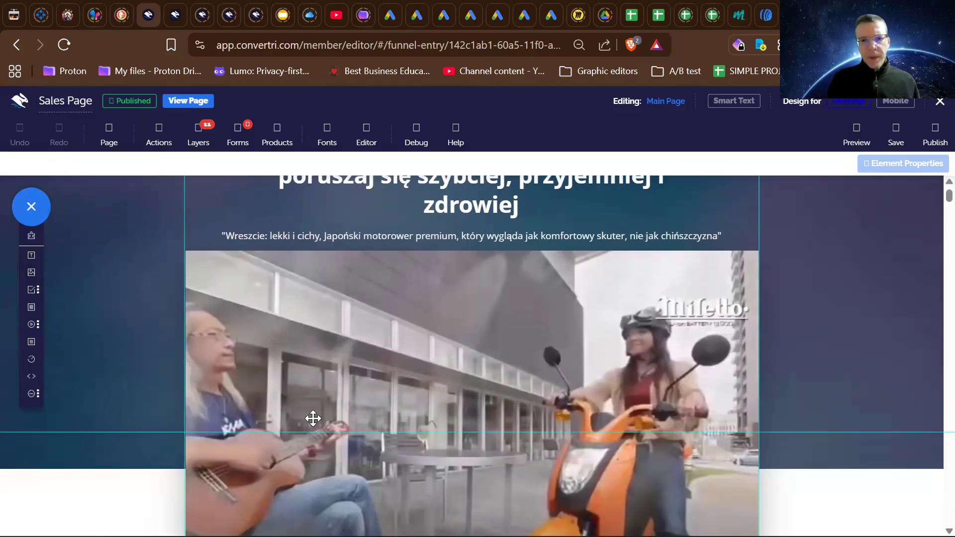
pyautogui.scroll(-1, 313, 418)
pyautogui.scroll(2, 313, 418)
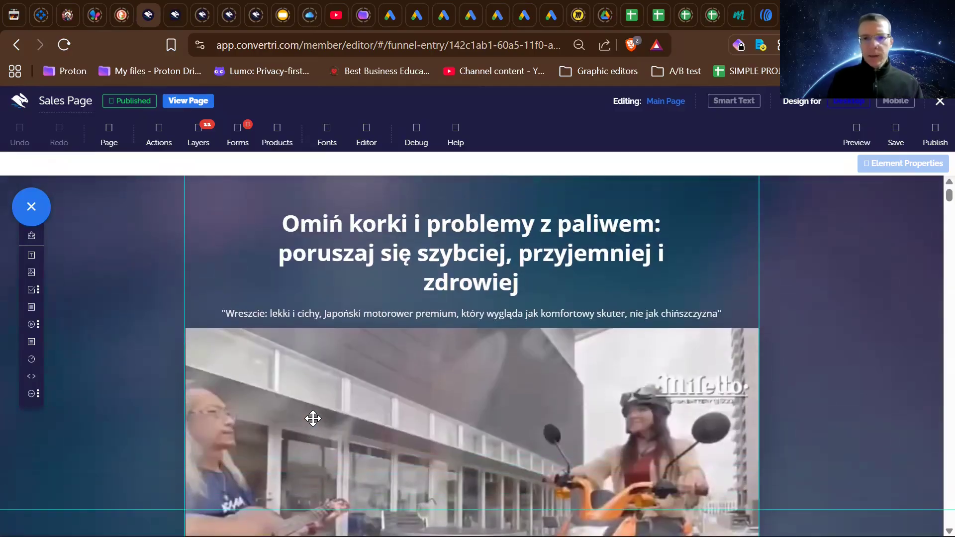
pyautogui.scroll(-3, 313, 418)
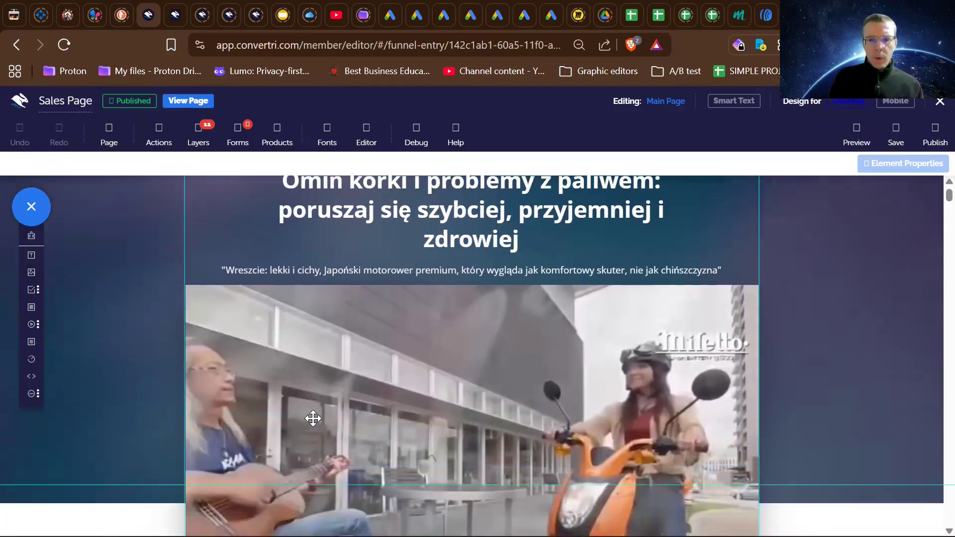
pyautogui.scroll(3, 313, 418)
pyautogui.scroll(-5, 313, 418)
pyautogui.scroll(-5, 313, 418)
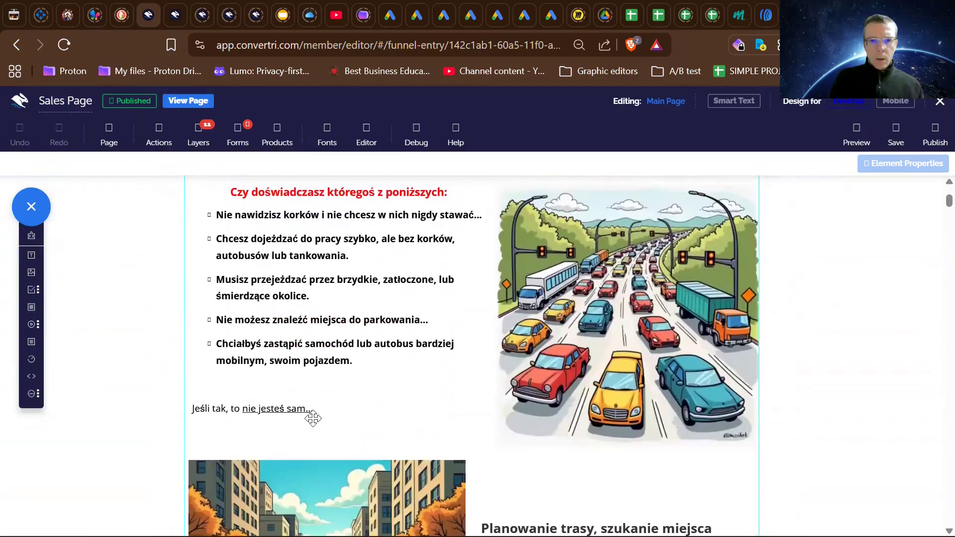
pyautogui.scroll(2, 312, 418)
pyautogui.scroll(8, 314, 419)
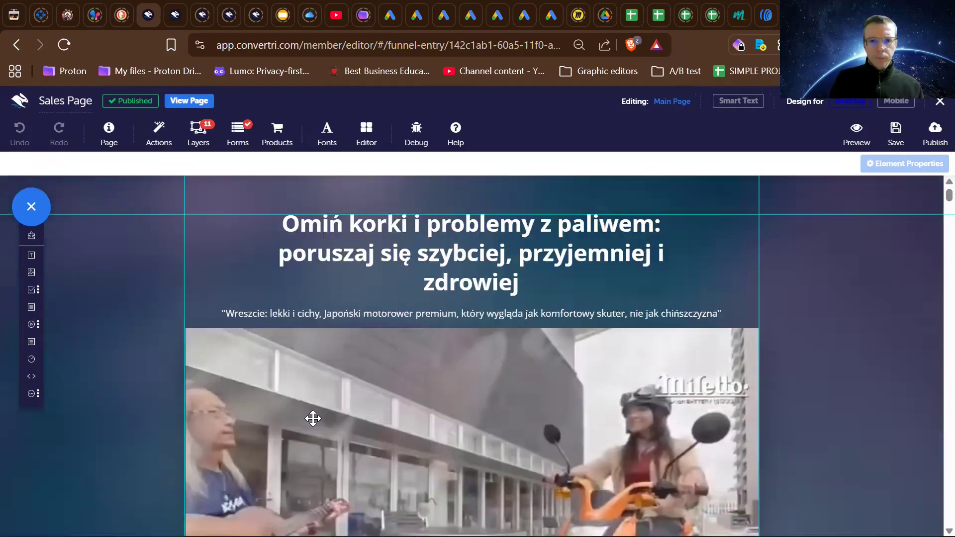
pyautogui.scroll(-1, 130, 405)
pyautogui.scroll(1, 130, 405)
pyautogui.scroll(-6, 131, 405)
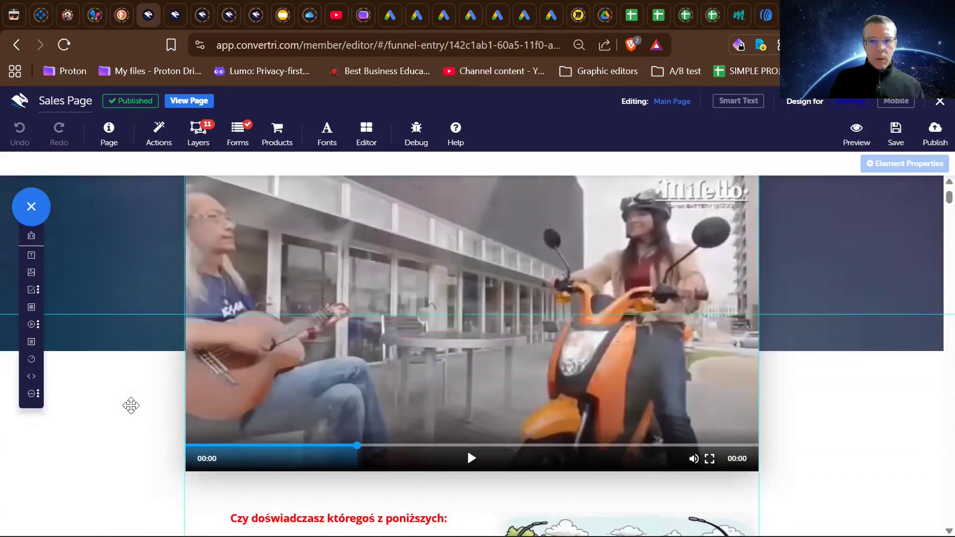
pyautogui.scroll(-1, 131, 406)
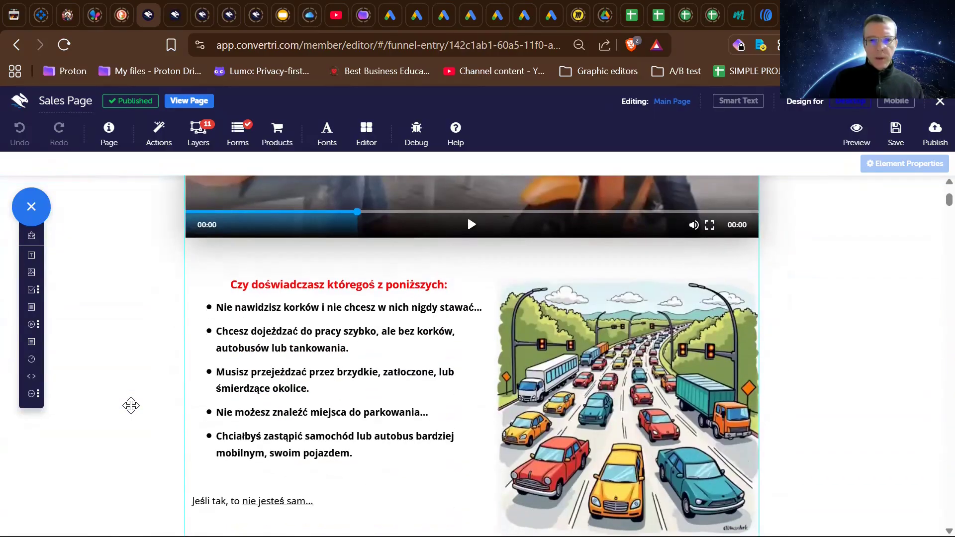
pyautogui.scroll(-1, 131, 405)
pyautogui.scroll(-7, 131, 405)
pyautogui.scroll(9, 131, 405)
pyautogui.scroll(-1, 131, 406)
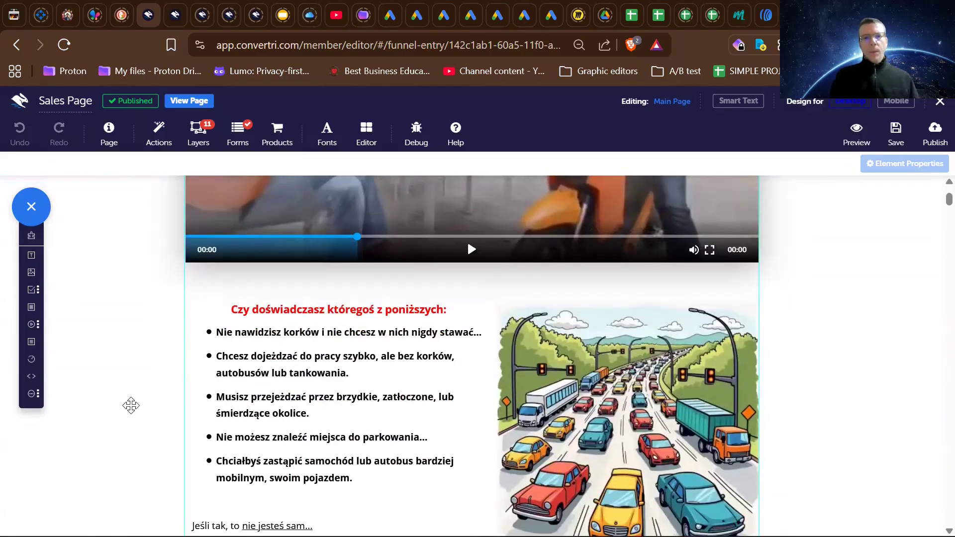
pyautogui.scroll(-12, 131, 405)
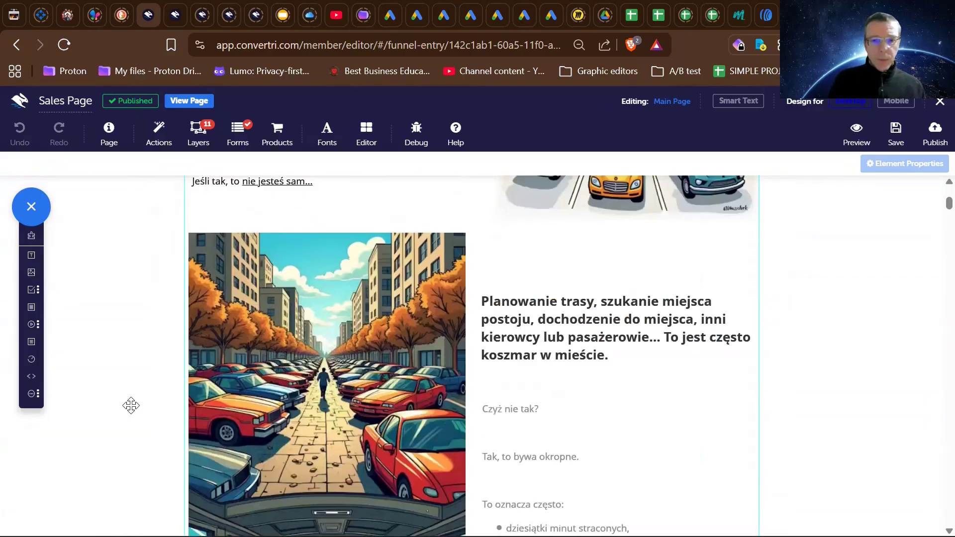
pyautogui.scroll(12, 131, 406)
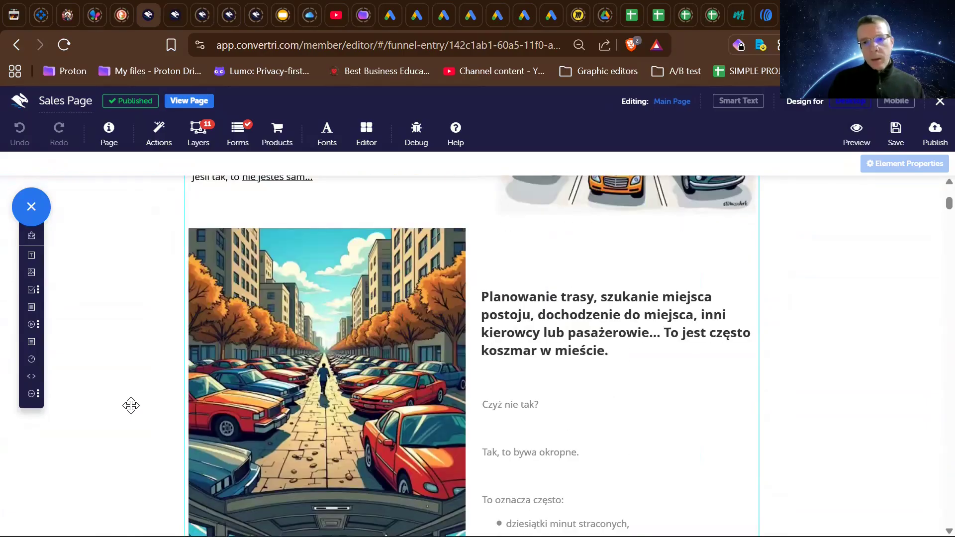
pyautogui.scroll(-5, 131, 406)
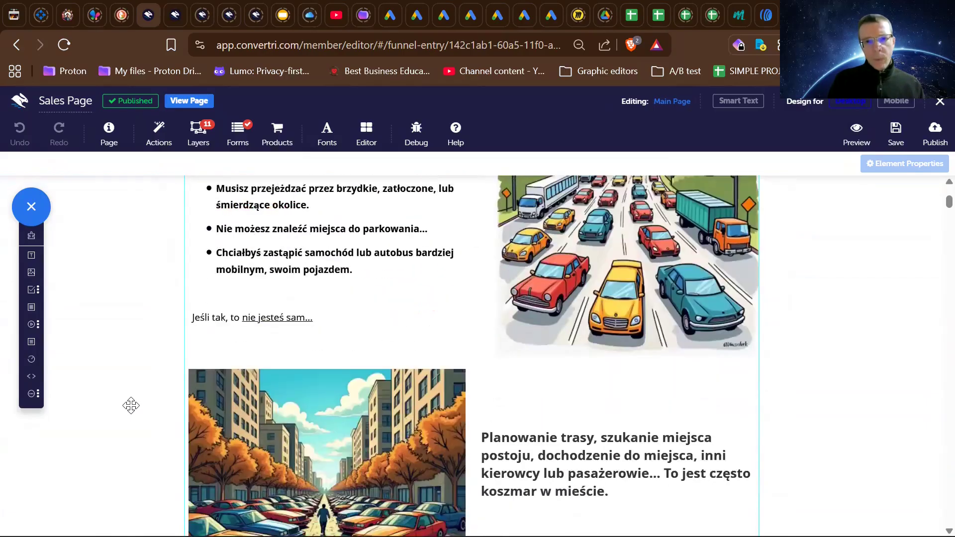
pyautogui.scroll(2, 130, 405)
pyautogui.scroll(5, 131, 406)
pyautogui.scroll(-2, 131, 406)
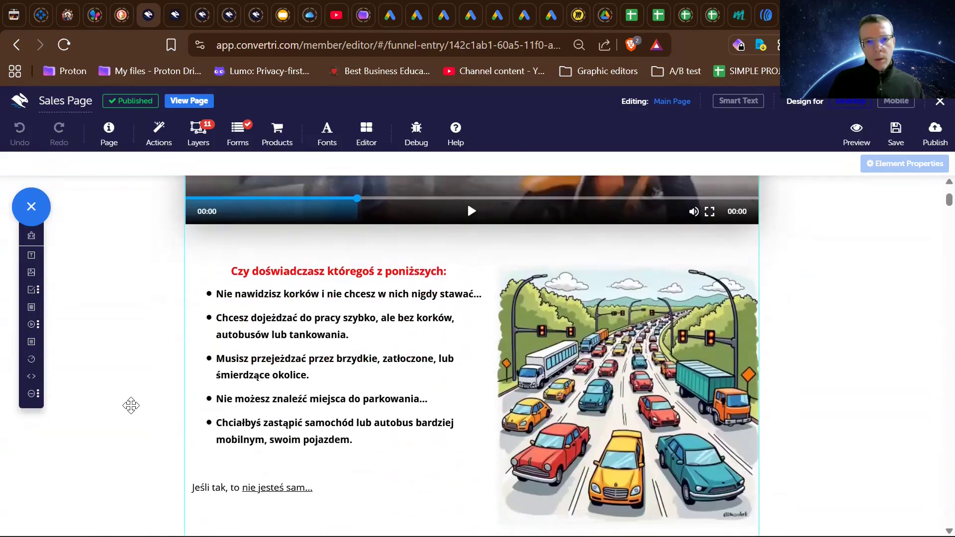
# - Examine the Sales Page's "Czy chcesz" questions, the moped photos and the illustrated range, speed, ecology and running-cost features
pyautogui.scroll(-4, 131, 405)
pyautogui.scroll(-12, 130, 405)
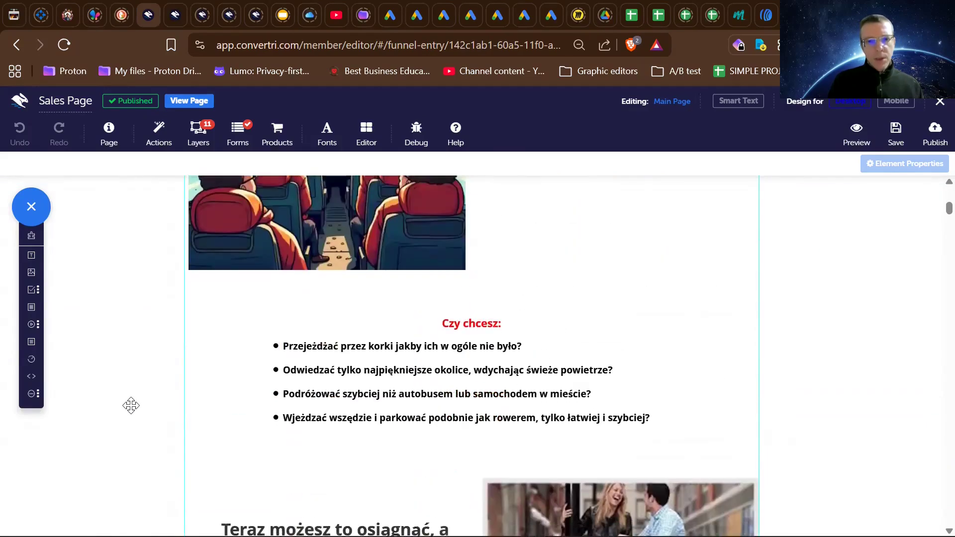
pyautogui.scroll(-1, 131, 405)
pyautogui.scroll(3, 131, 405)
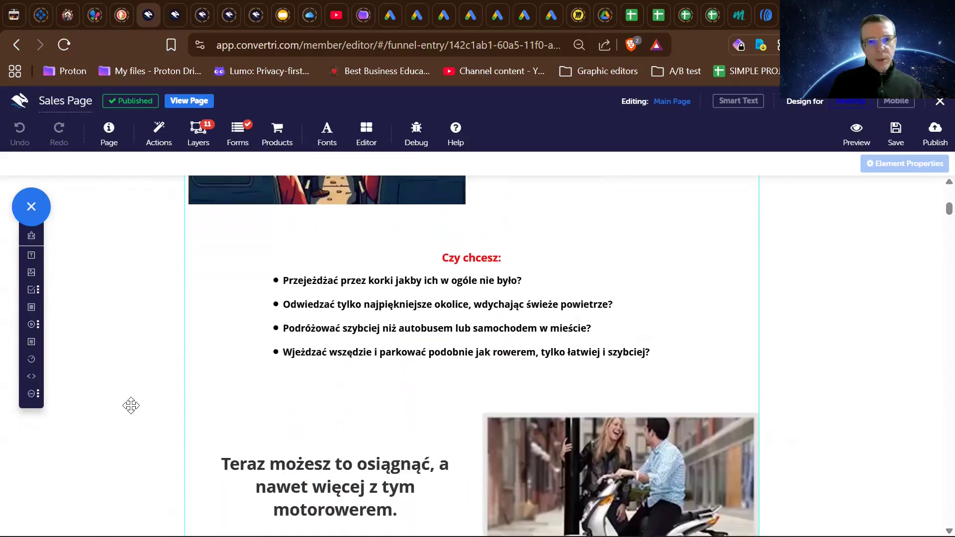
pyautogui.scroll(-9, 131, 405)
pyautogui.scroll(-12, 131, 406)
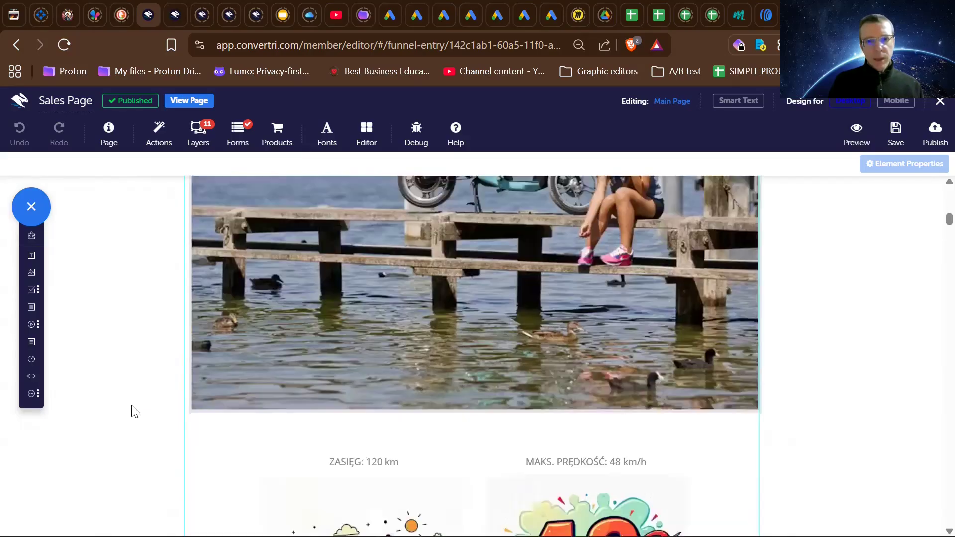
pyautogui.scroll(-1, 134, 410)
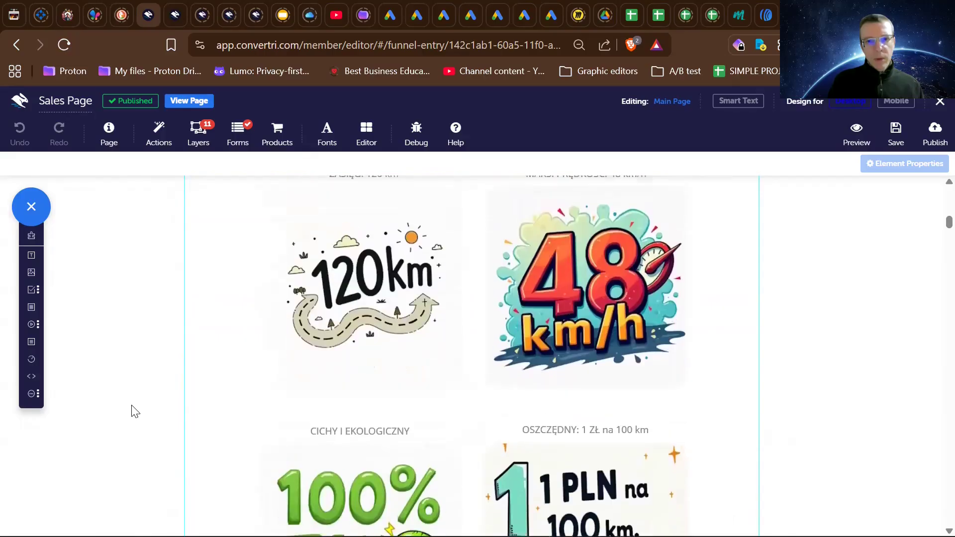
pyautogui.scroll(9, 135, 410)
pyautogui.scroll(4, 135, 410)
pyautogui.scroll(-17, 135, 411)
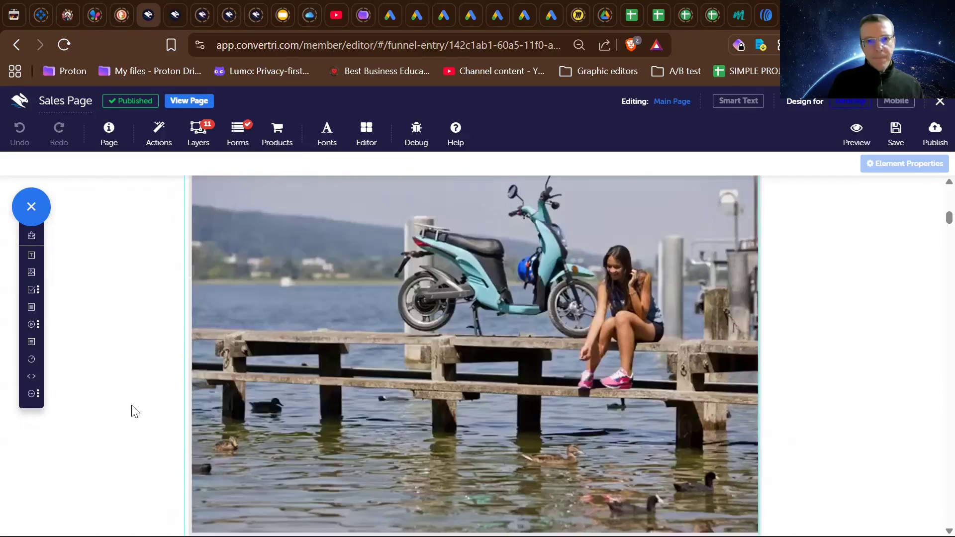
pyautogui.scroll(-7, 134, 411)
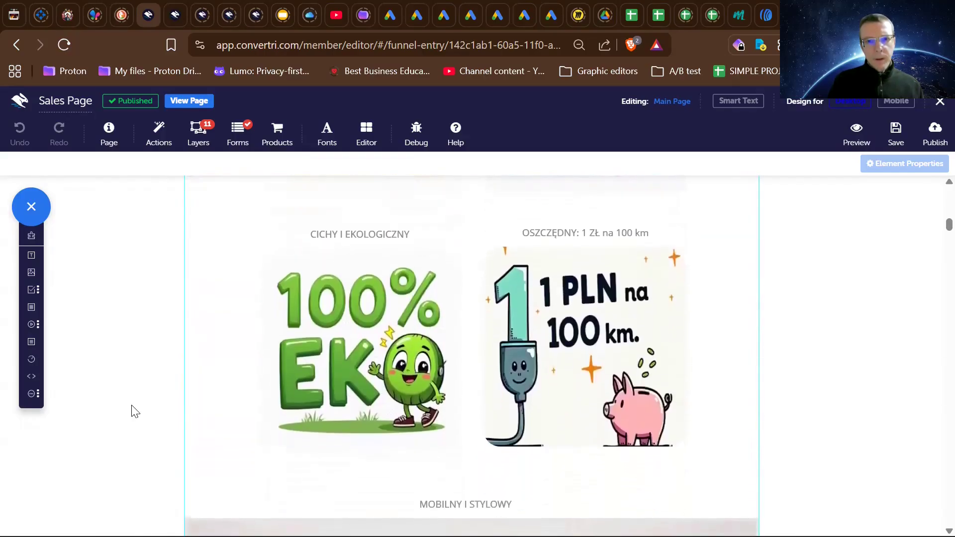
# - Review the checklist of reasons for choosing the electric moped and the section comparing it with other scooters, including its action video
pyautogui.scroll(-11, 131, 406)
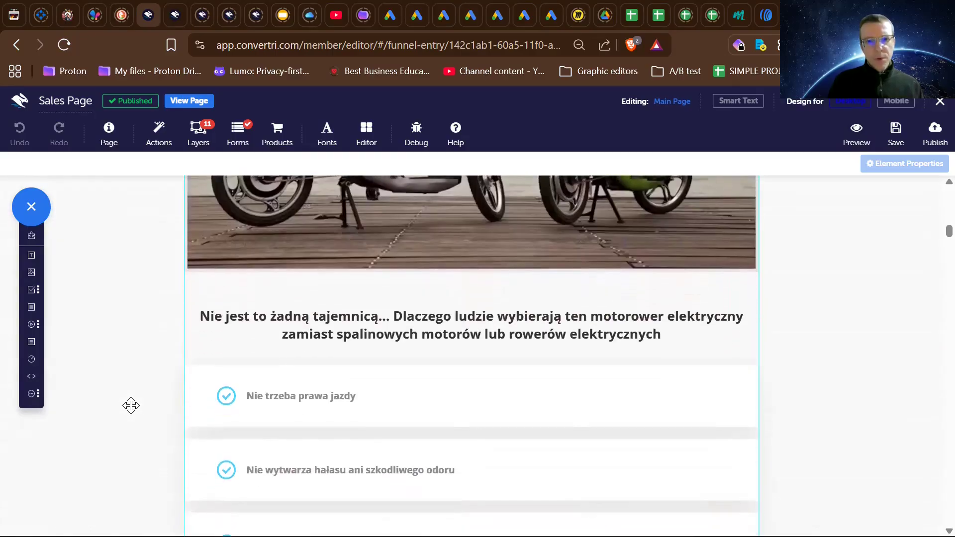
pyautogui.scroll(4, 131, 406)
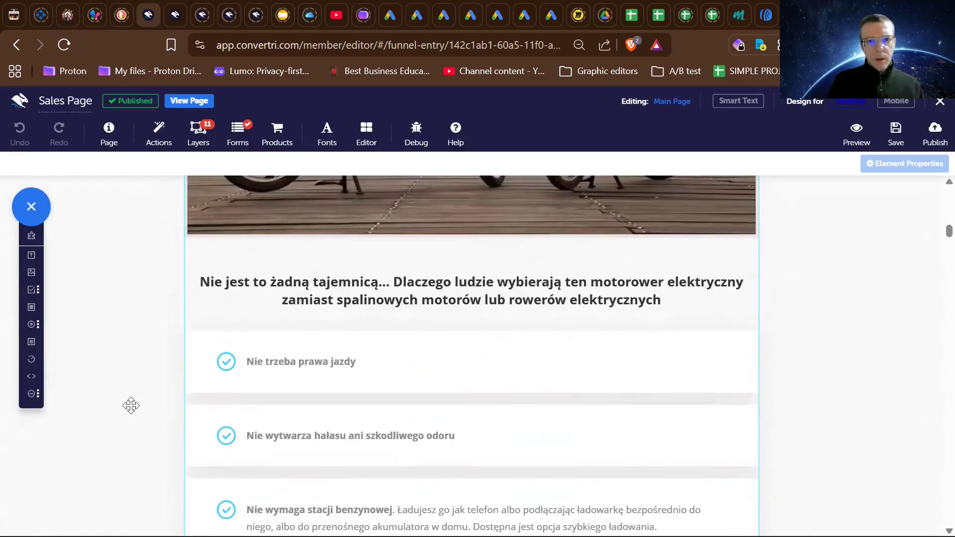
pyautogui.scroll(-12, 131, 406)
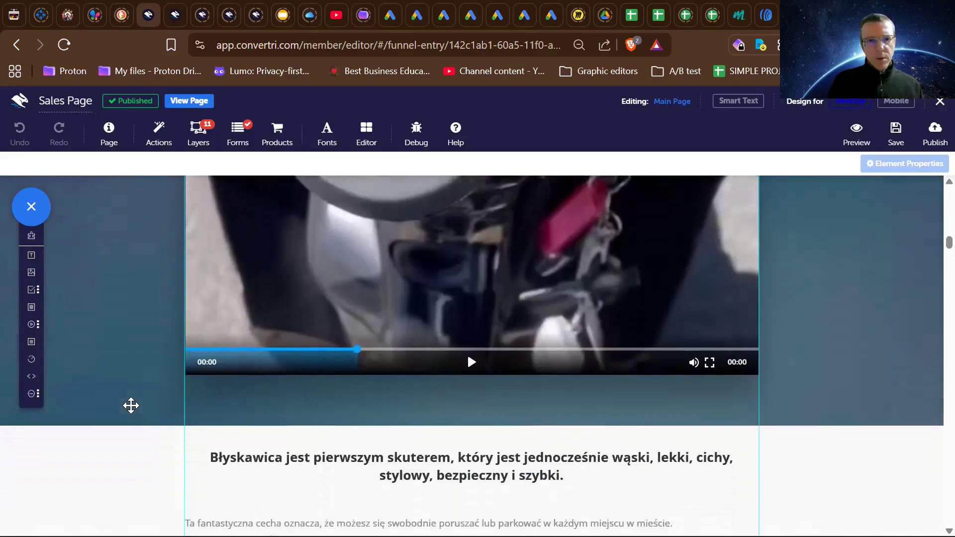
pyautogui.scroll(5, 131, 405)
pyautogui.scroll(-5, 131, 405)
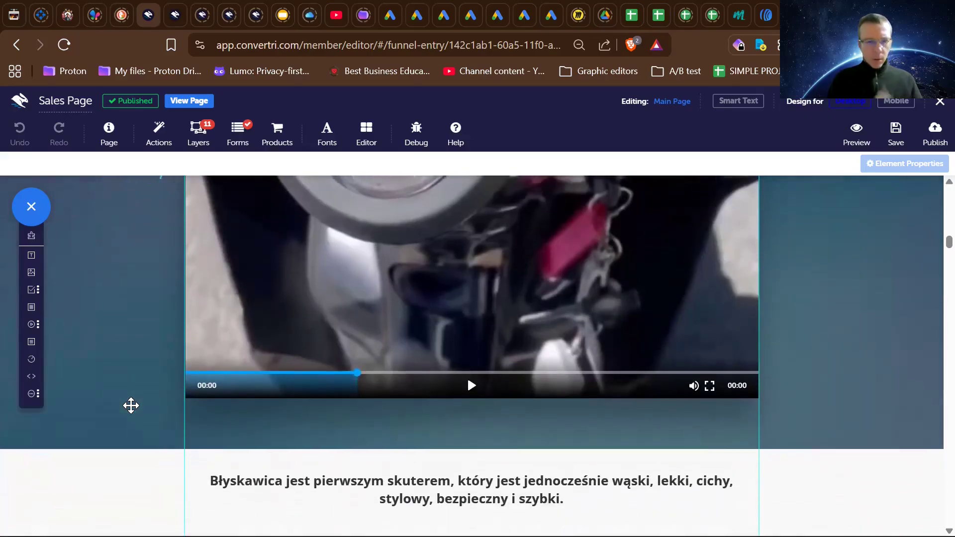
pyautogui.scroll(5, 131, 406)
pyautogui.scroll(1, 130, 406)
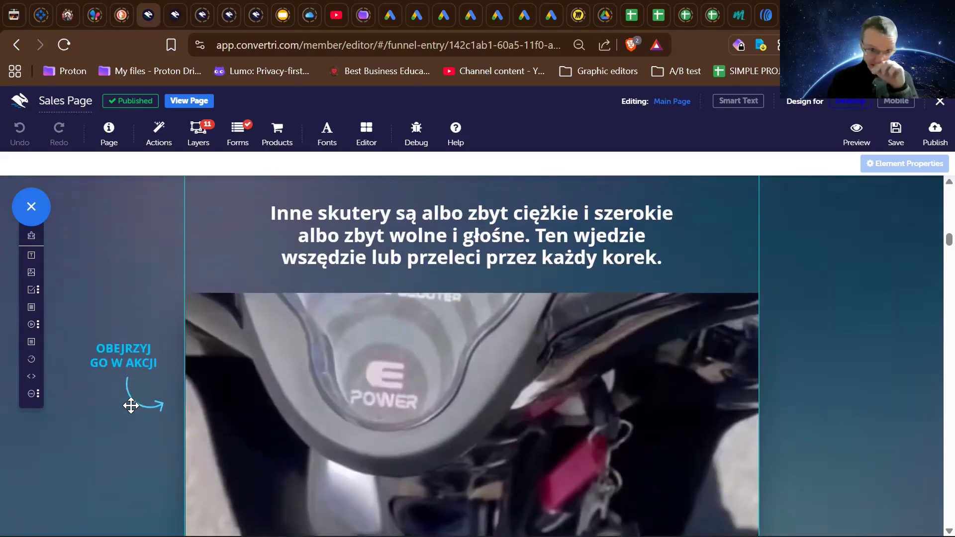
pyautogui.scroll(-2, 130, 406)
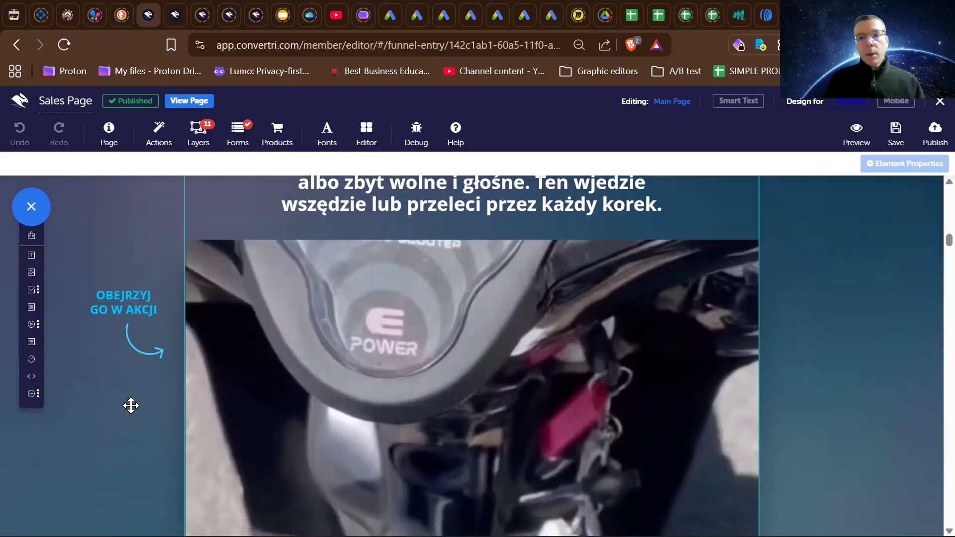
pyautogui.scroll(4, 131, 406)
pyautogui.scroll(-9, 130, 405)
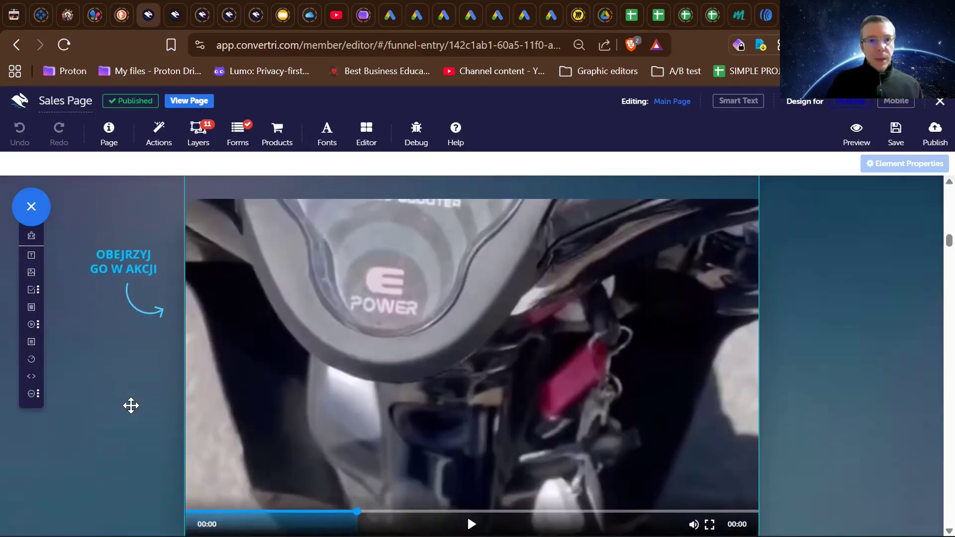
pyautogui.scroll(1, 131, 406)
pyautogui.scroll(-4, 131, 406)
pyautogui.scroll(14, 131, 405)
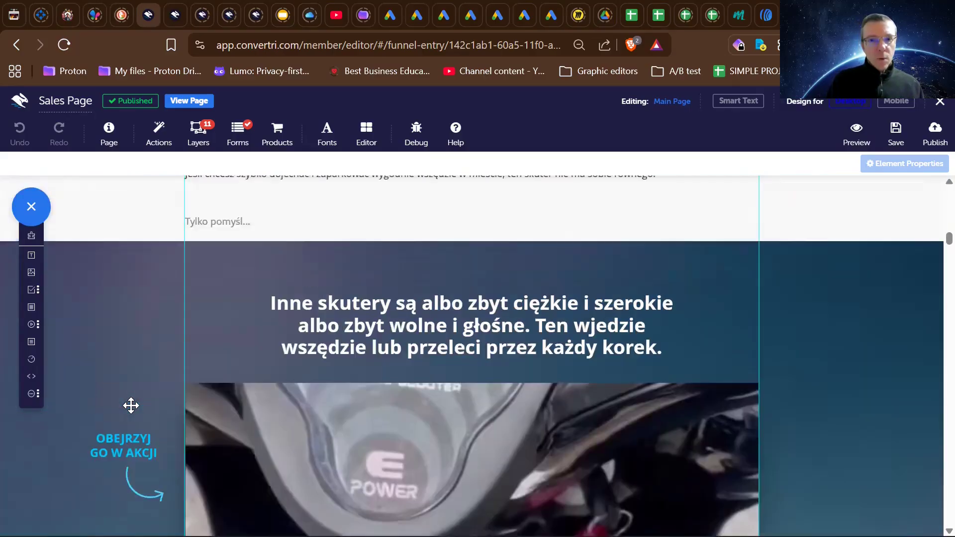
# - Read through the Błyskawica benefits checklist and the three-step explanation of how easy the scooter is to ride
pyautogui.scroll(-15, 131, 406)
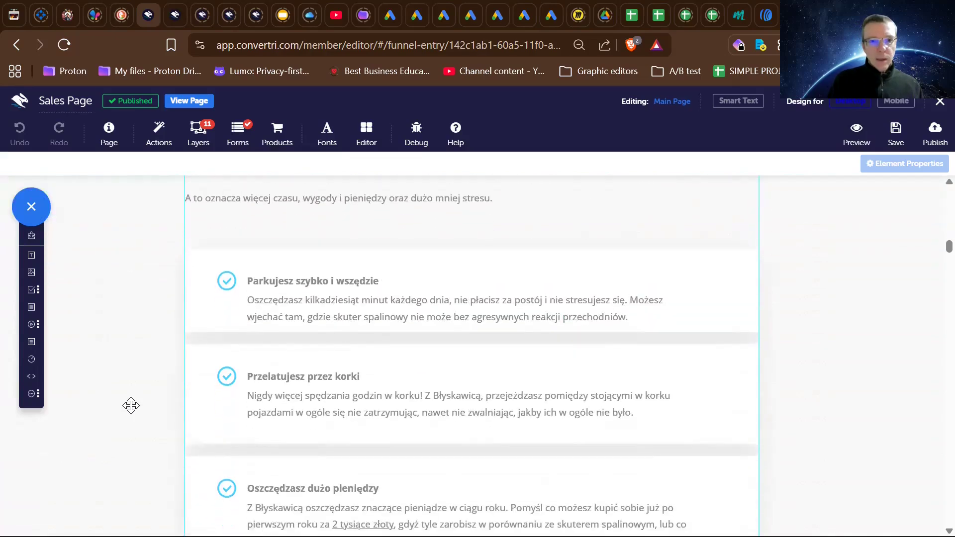
pyautogui.scroll(6, 131, 406)
pyautogui.scroll(-18, 131, 406)
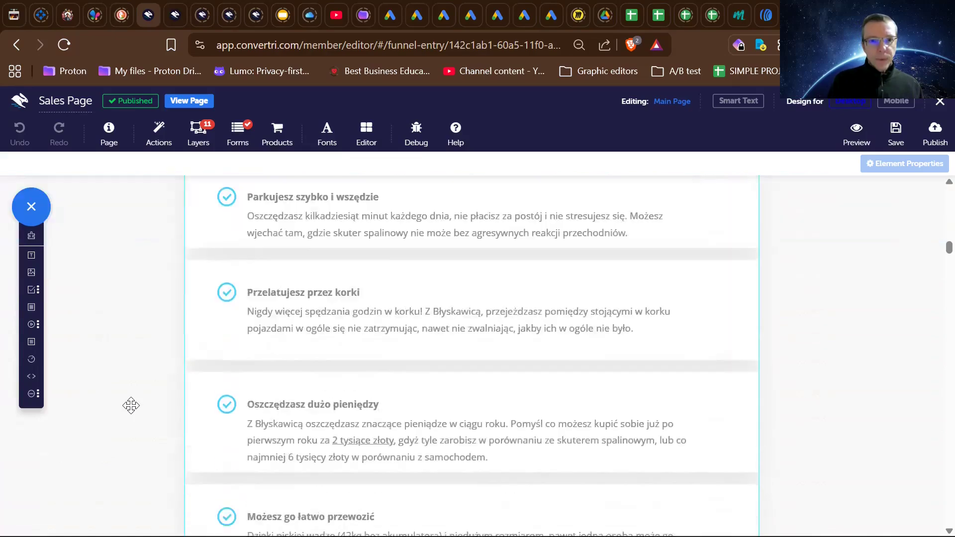
pyautogui.scroll(-7, 131, 406)
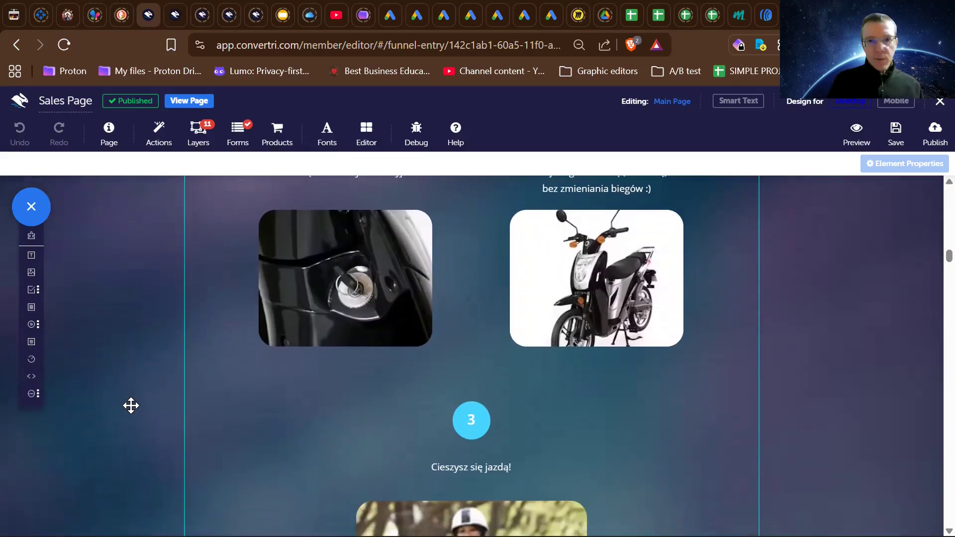
pyautogui.scroll(7, 131, 406)
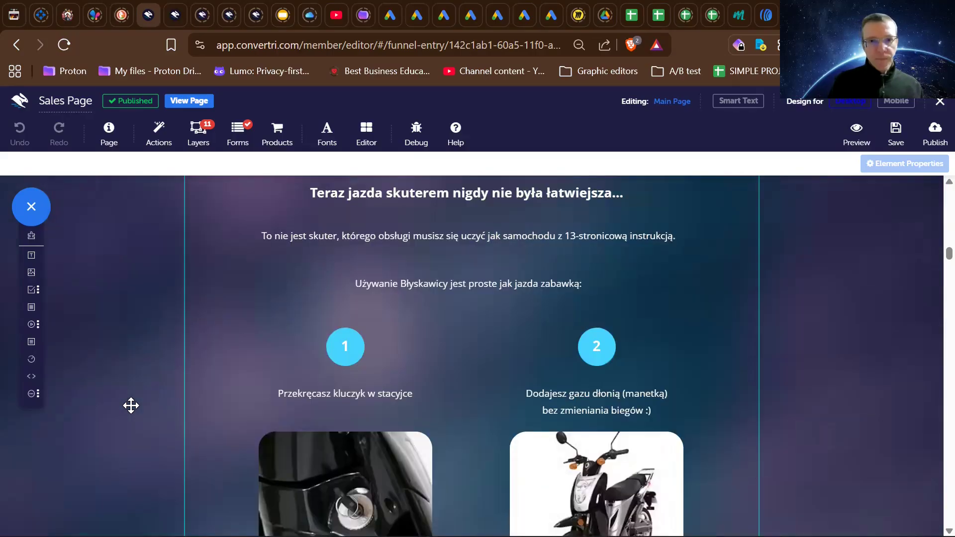
pyautogui.scroll(-10, 131, 406)
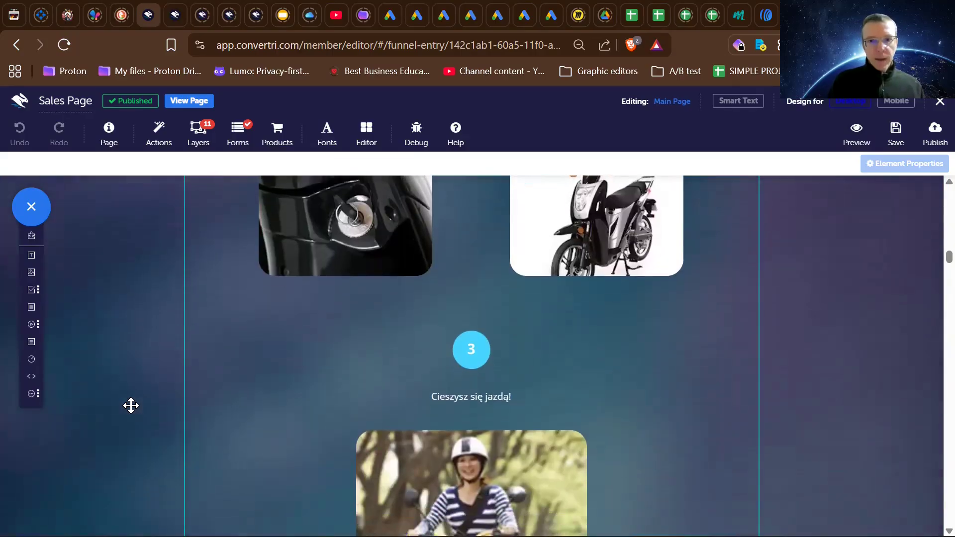
pyautogui.scroll(-5, 131, 406)
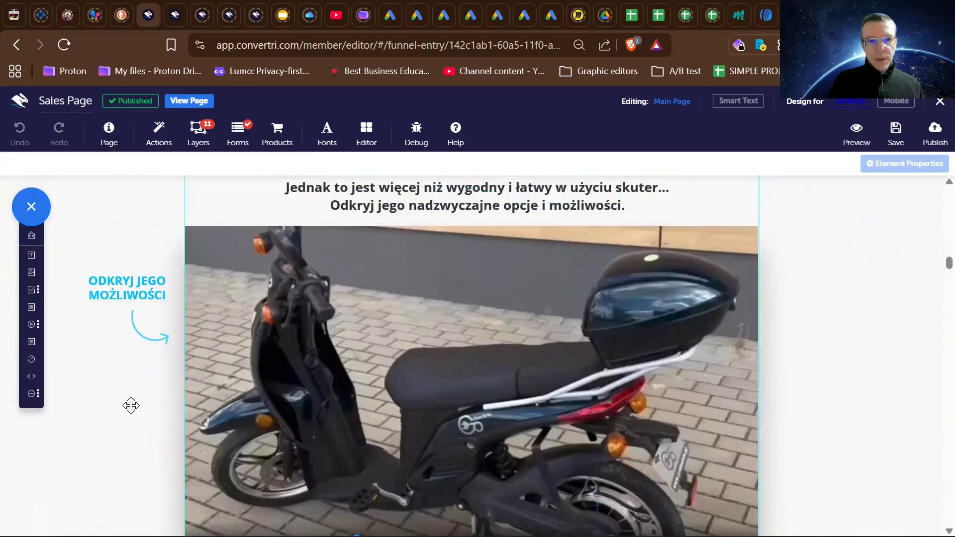
pyautogui.scroll(7, 131, 406)
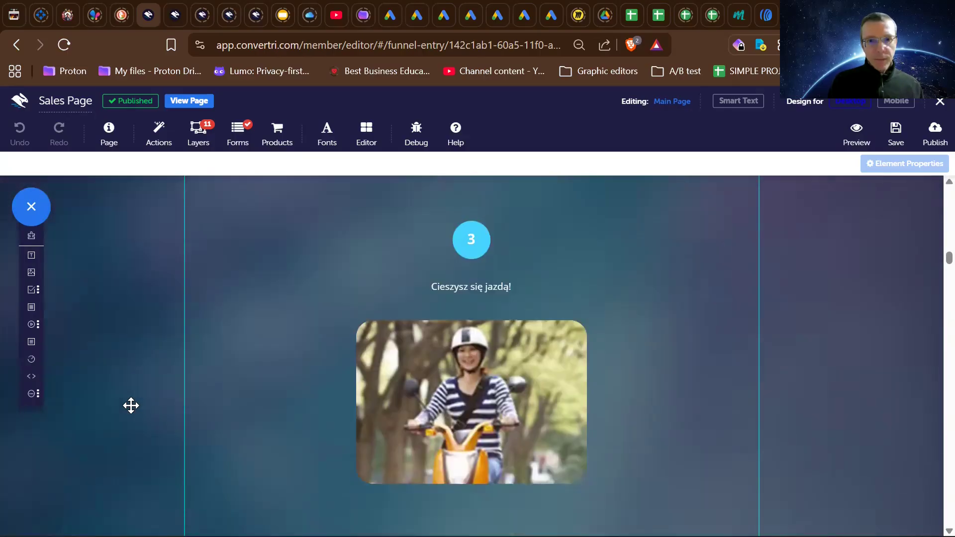
# - Examine the video about the scooter's possibilities and the cards below it describing its options, safety and registration
pyautogui.scroll(-8, 131, 406)
pyautogui.scroll(2, 130, 406)
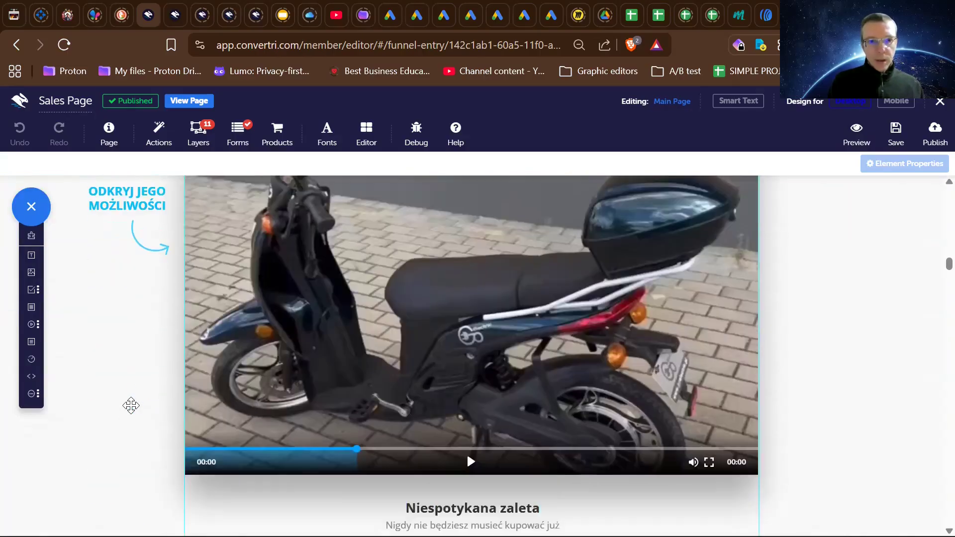
pyautogui.scroll(-10, 131, 406)
pyautogui.scroll(5, 130, 406)
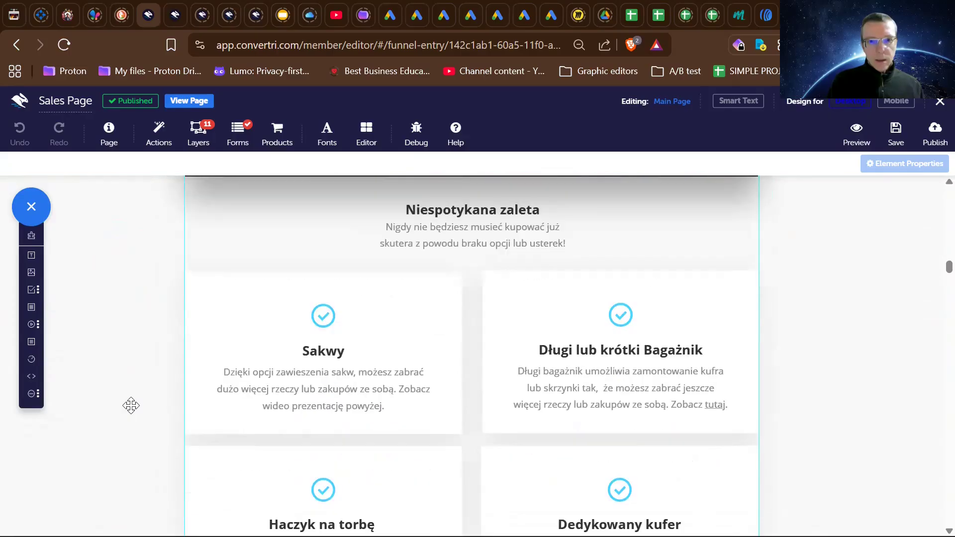
pyautogui.scroll(-1, 131, 406)
pyautogui.scroll(-2, 131, 406)
pyautogui.scroll(3, 131, 406)
pyautogui.scroll(-15, 131, 405)
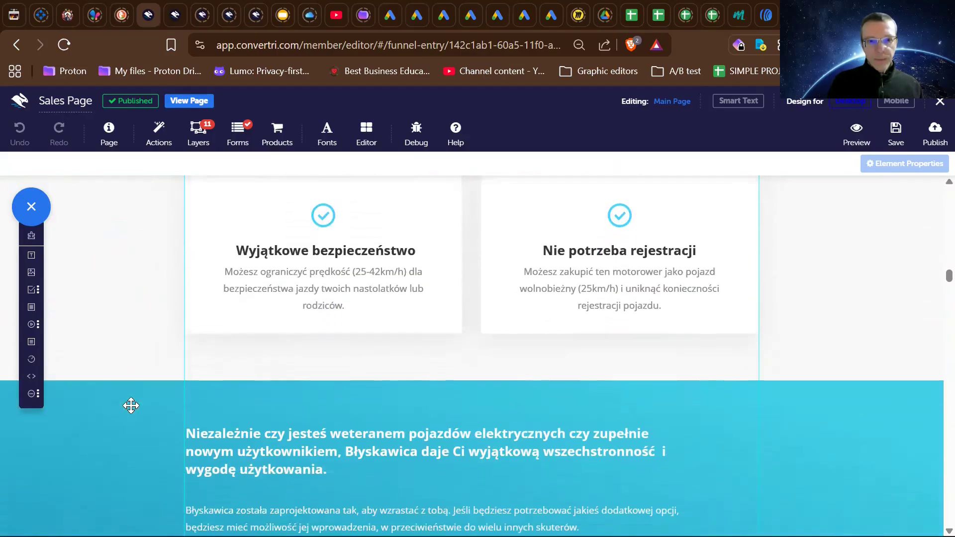
# - Look over the versatility pitch for new and experienced riders, the customer photo gallery and the verified customer reviews
pyautogui.scroll(-3, 131, 406)
pyautogui.scroll(-15, 131, 406)
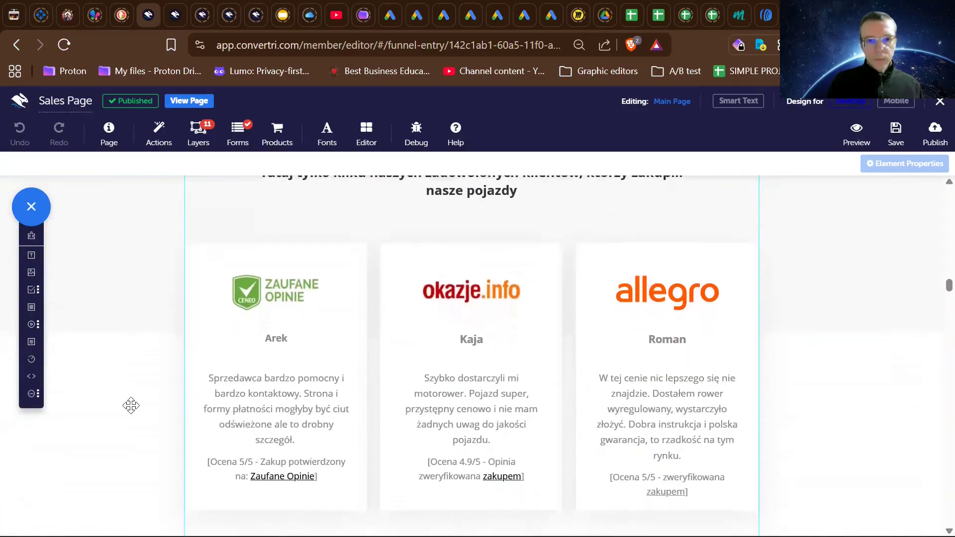
pyautogui.scroll(12, 131, 405)
pyautogui.scroll(2, 131, 405)
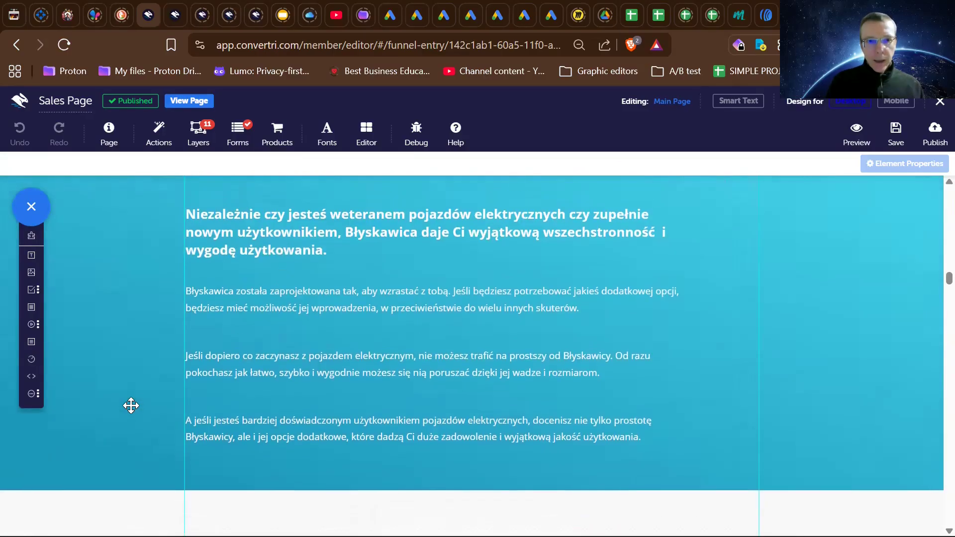
pyautogui.scroll(-1, 131, 406)
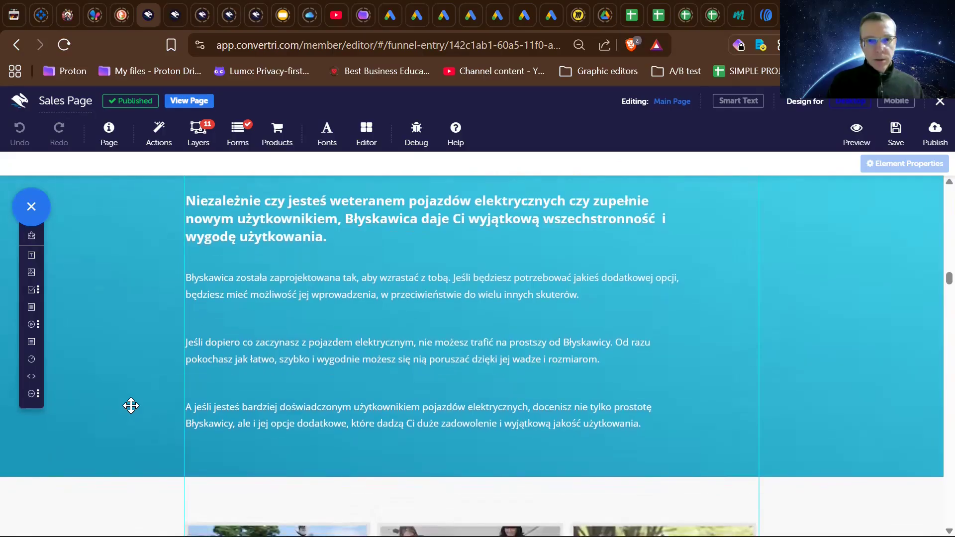
pyautogui.scroll(-5, 131, 405)
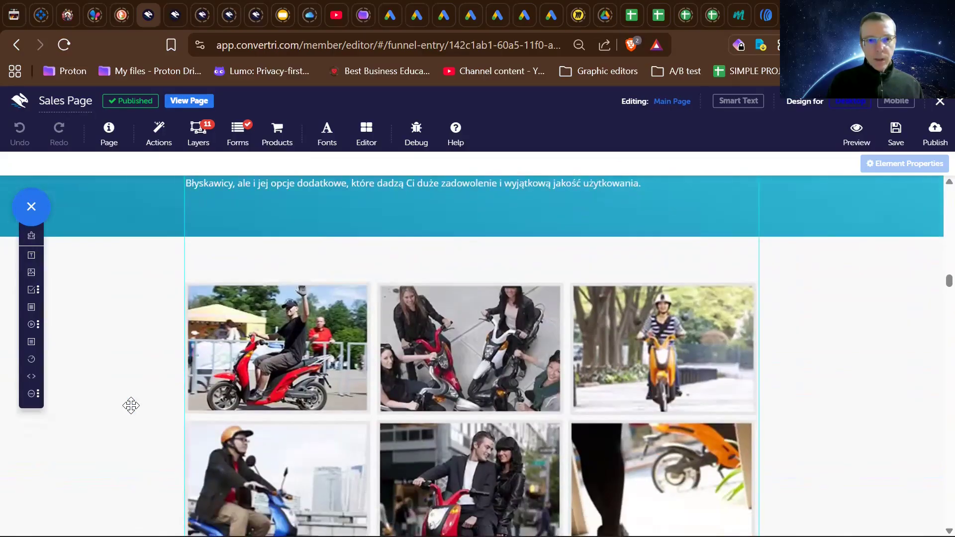
pyautogui.scroll(-10, 131, 405)
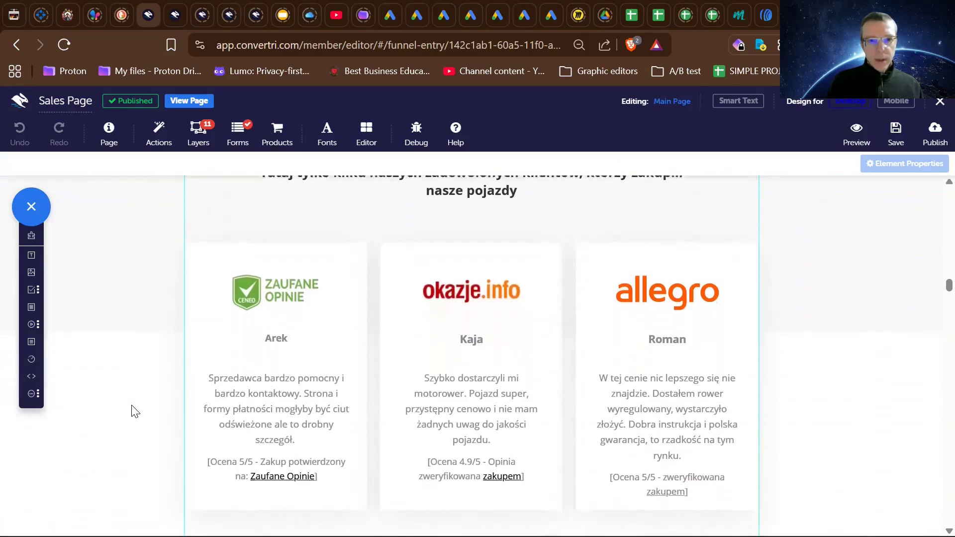
# - Examine the product image slider, 30-day money-back guarantee, countdown timer, purchase button and the limited-time discount offer
pyautogui.scroll(-10, 132, 406)
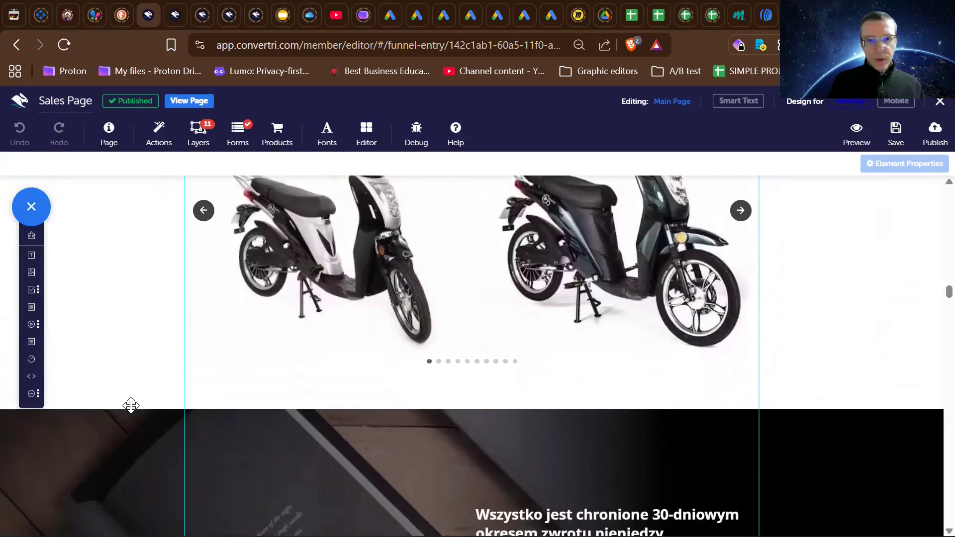
pyautogui.scroll(-2, 131, 405)
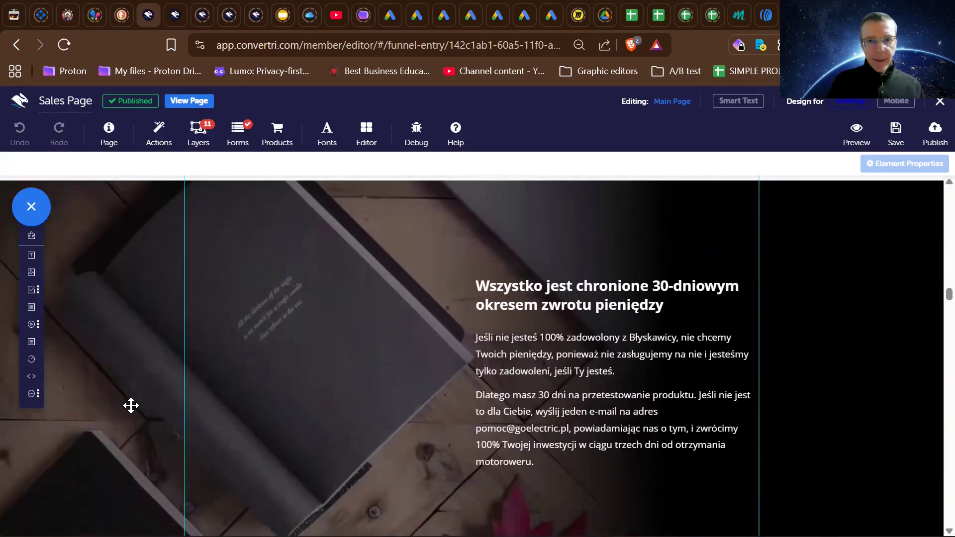
pyautogui.scroll(-1, 131, 405)
pyautogui.scroll(-1, 131, 405)
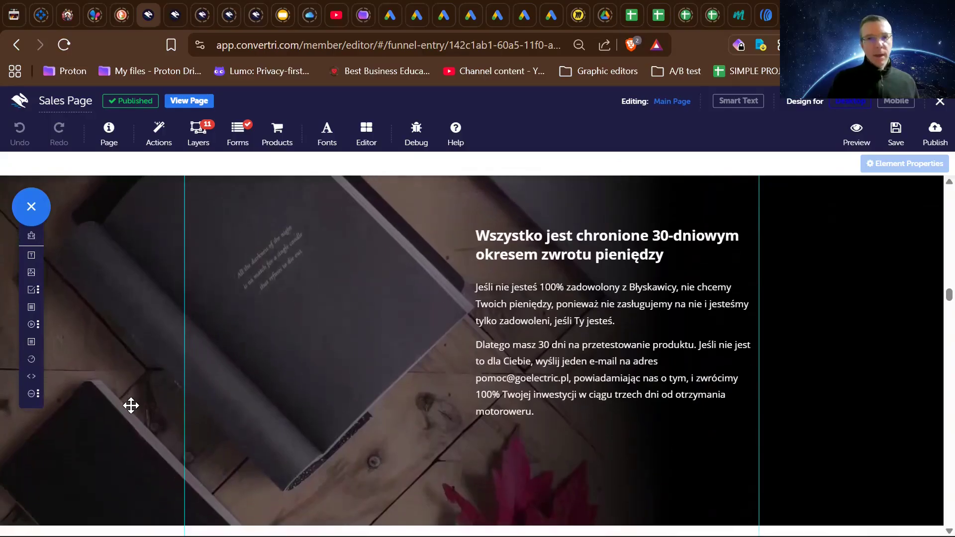
pyautogui.scroll(-2, 130, 405)
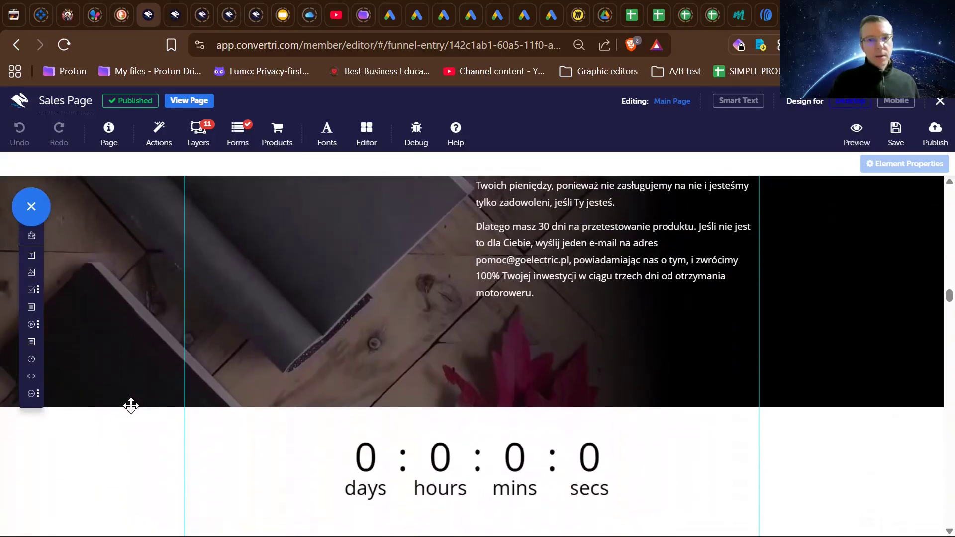
pyautogui.scroll(-5, 131, 406)
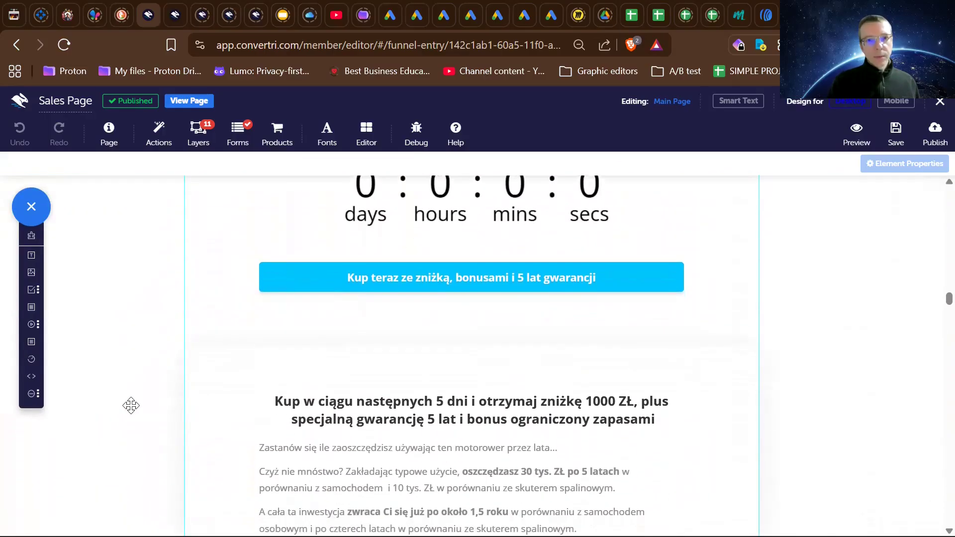
pyautogui.scroll(5, 130, 406)
pyautogui.scroll(-5, 130, 406)
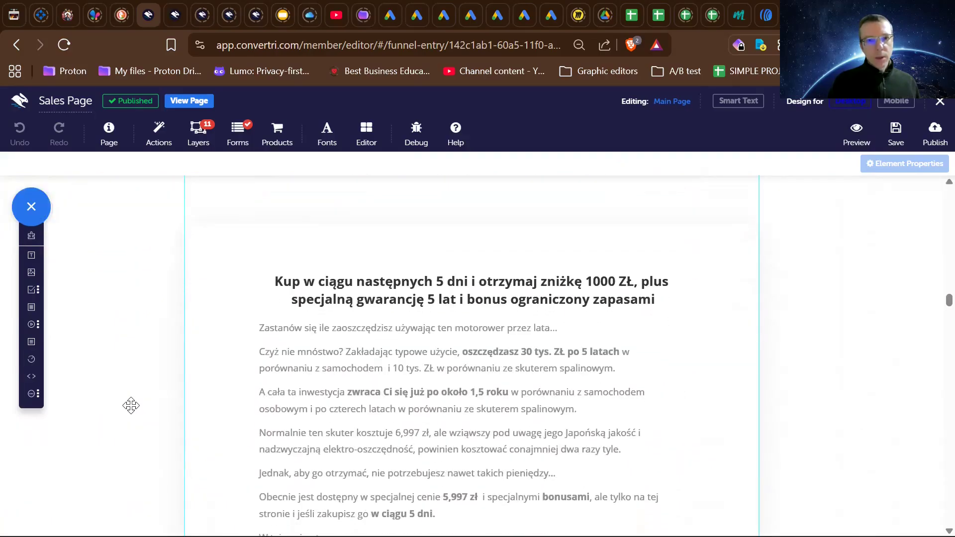
# - Read the 1000 ZŁ discount offer, the included accessories and bonuses, and the closing purchase button section
pyautogui.scroll(-3, 131, 405)
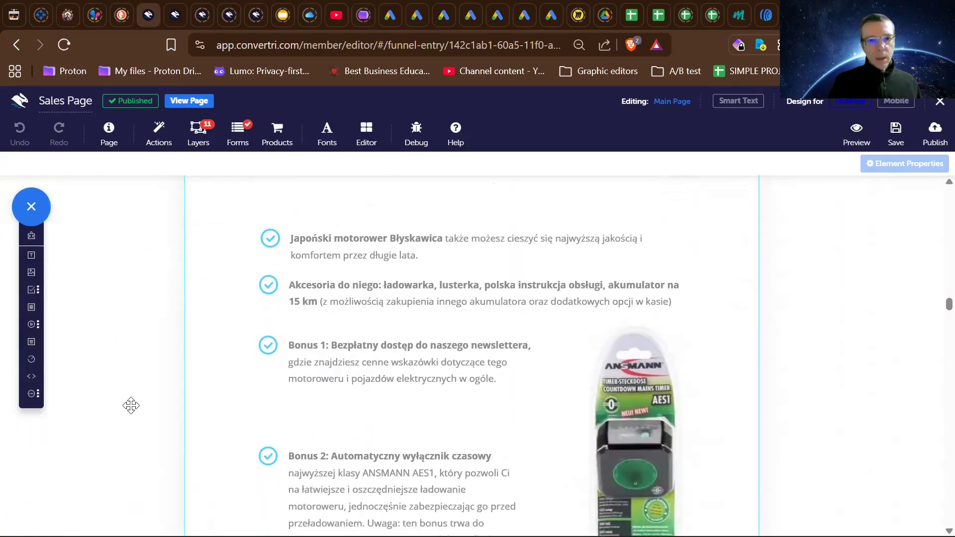
pyautogui.scroll(-2, 131, 405)
pyautogui.scroll(-10, 131, 405)
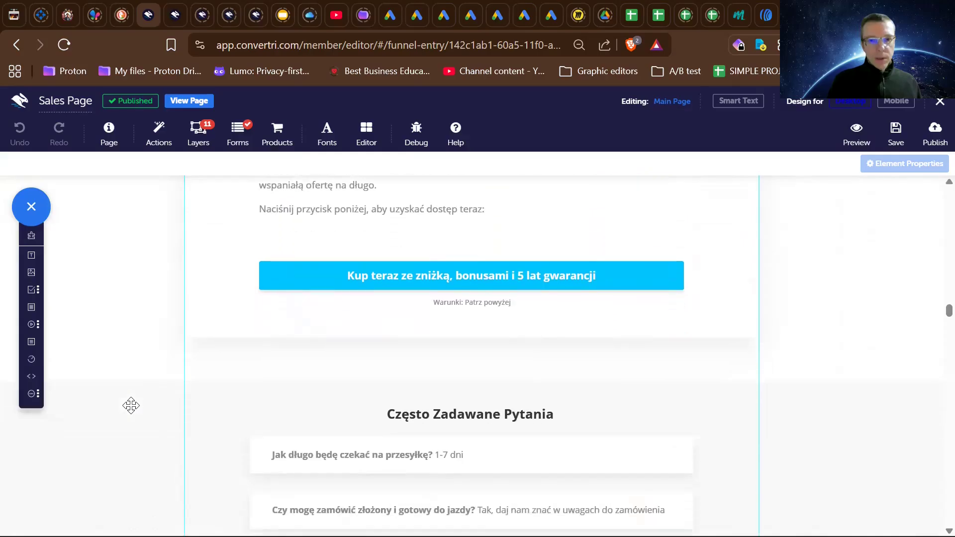
pyautogui.scroll(-2, 131, 405)
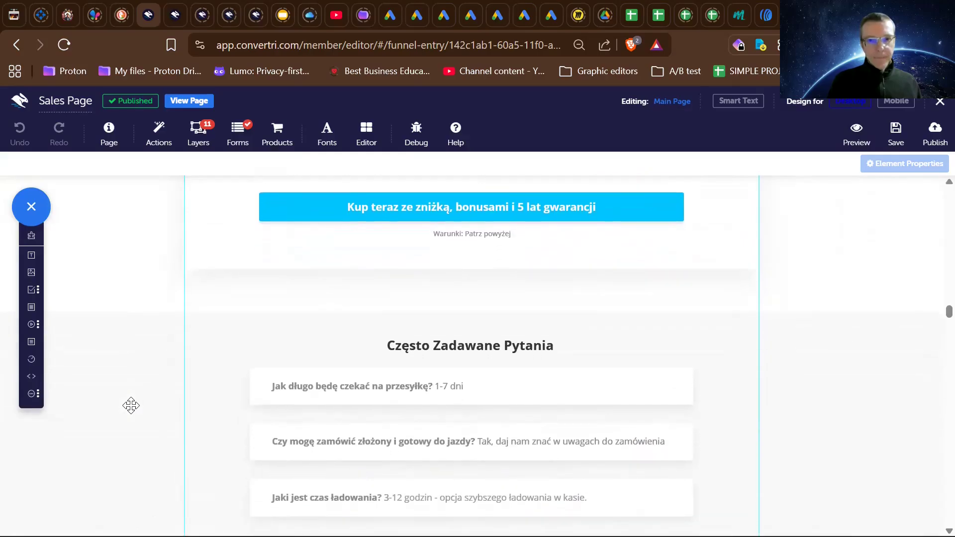
# - Read through the frequently asked questions, the consultation invitation and the GO ELECTRIC company footer
pyautogui.scroll(-4, 131, 405)
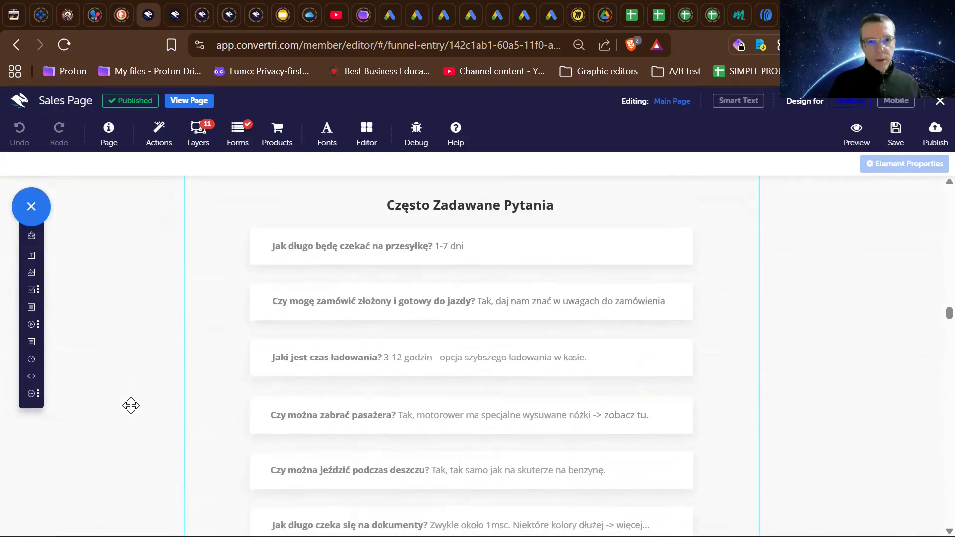
pyautogui.scroll(-1, 131, 405)
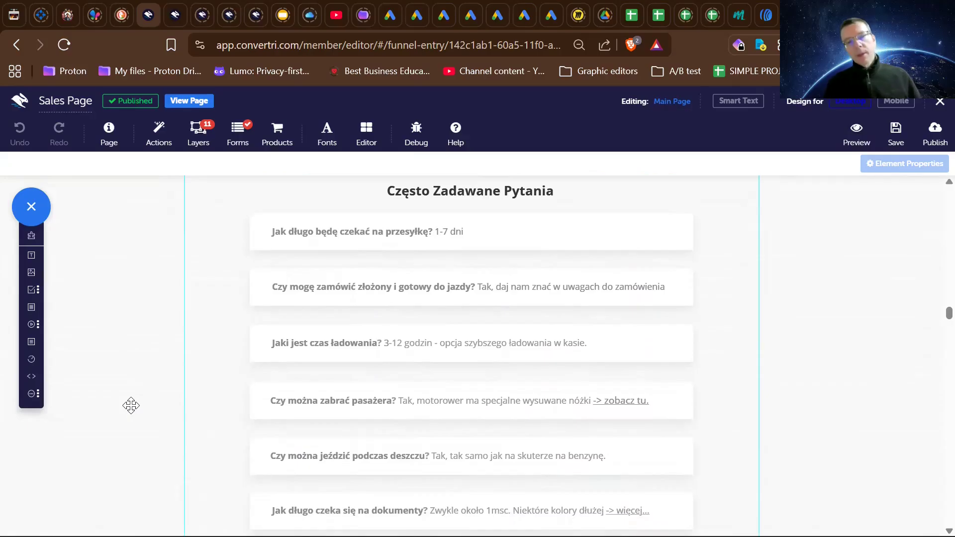
pyautogui.scroll(-7, 131, 405)
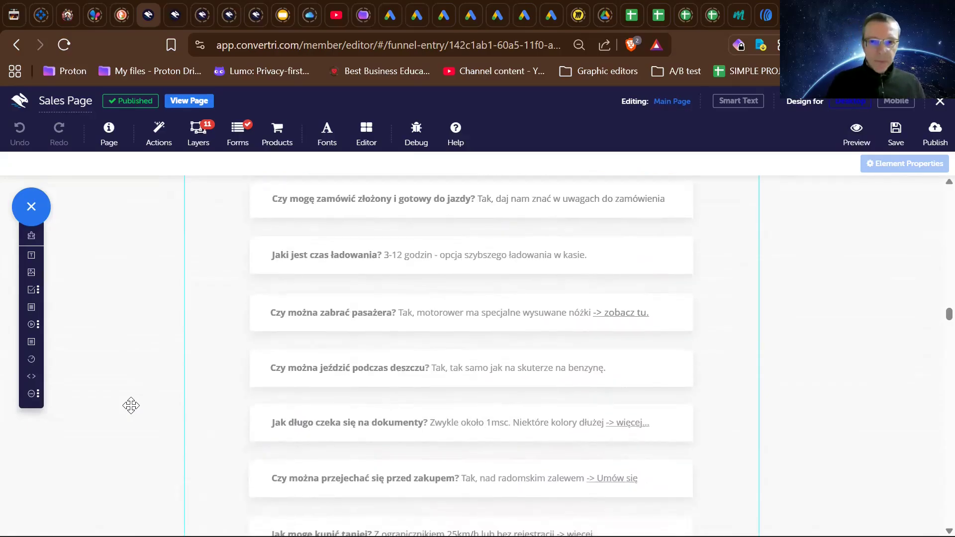
pyautogui.scroll(-3, 131, 406)
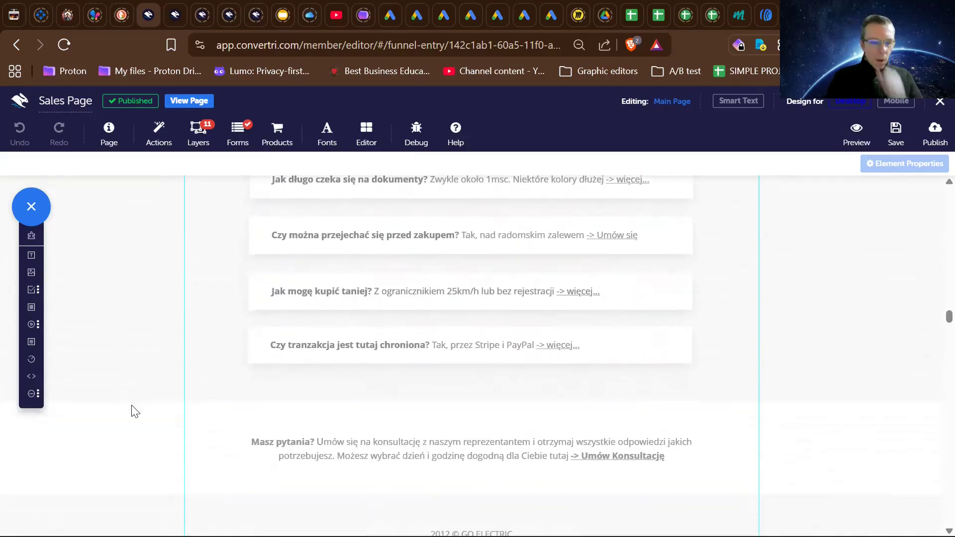
pyautogui.scroll(-5, 132, 405)
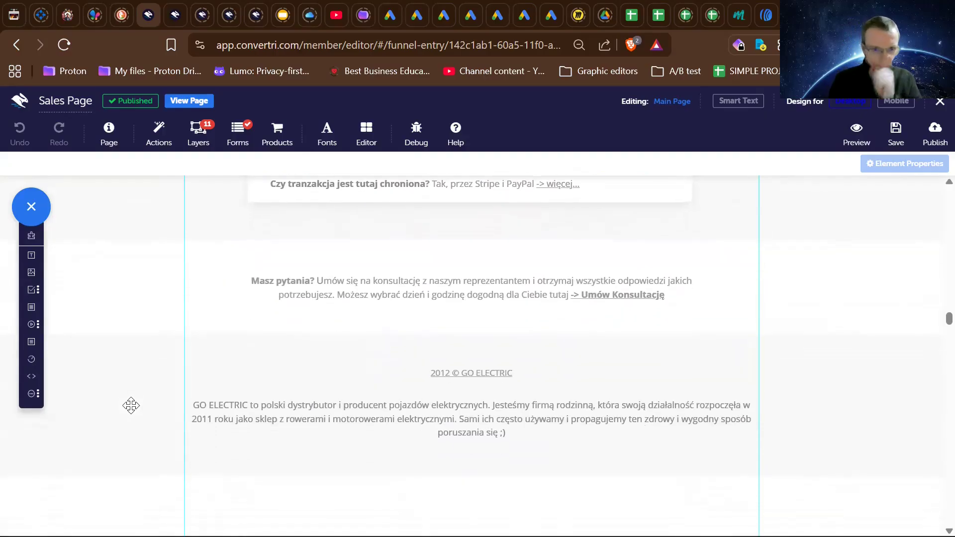
pyautogui.scroll(-1, 131, 406)
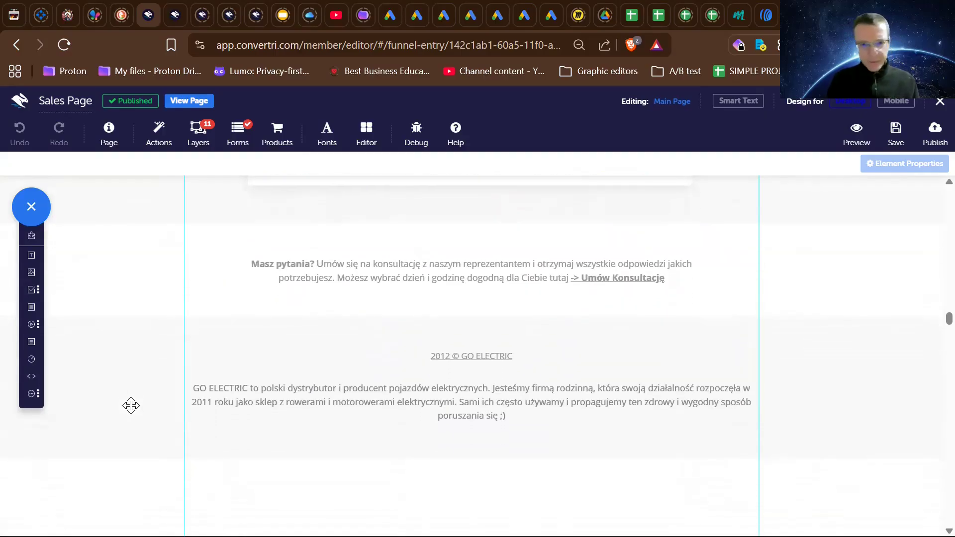
pyautogui.scroll(9, 131, 406)
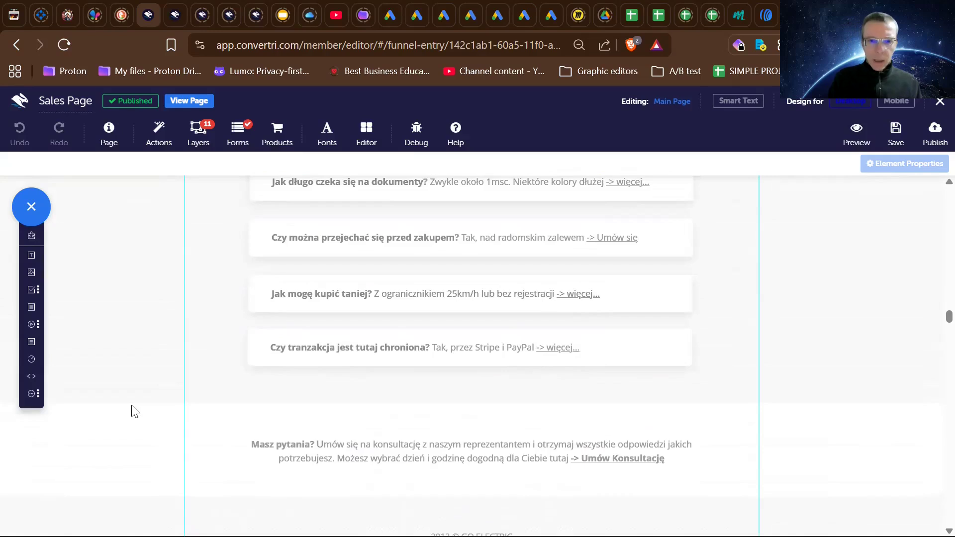
pyautogui.scroll(5, 131, 405)
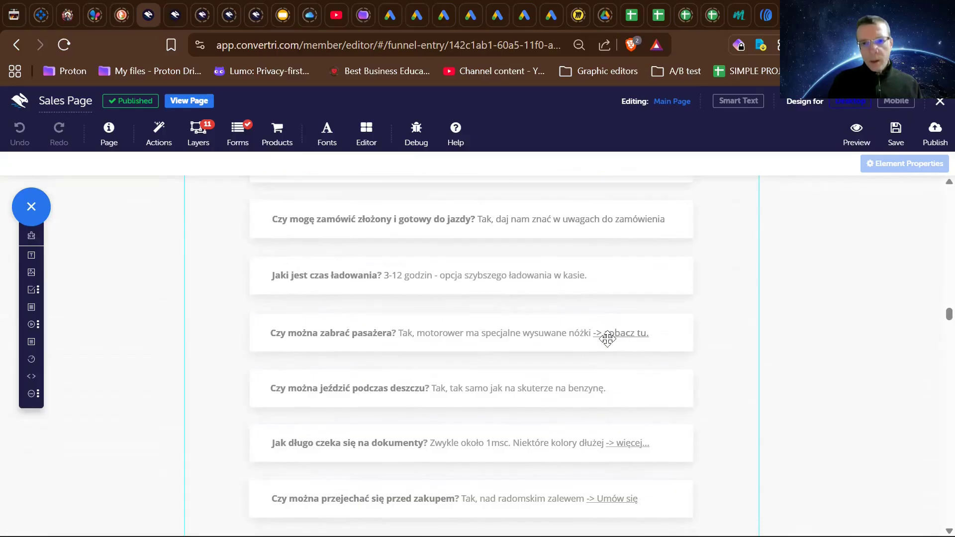
# - Open the published e-motorower sales page and skim it from the opening video to the frequently asked questions
pyautogui.click(438, 321)
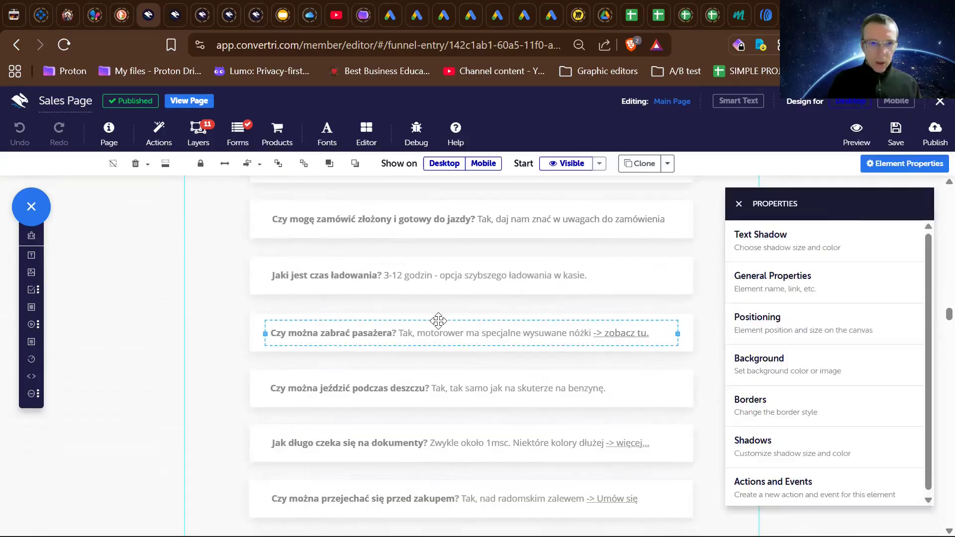
pyautogui.click(199, 101)
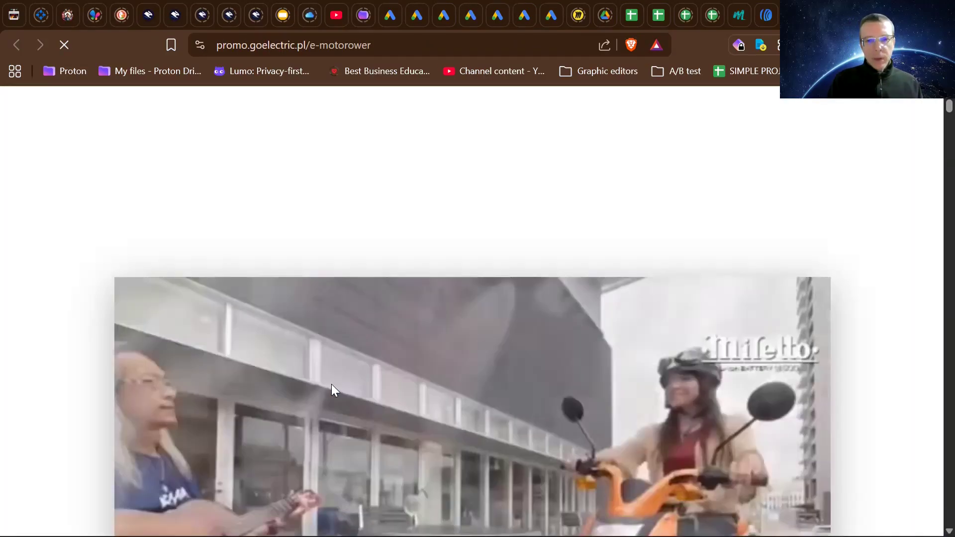
pyautogui.scroll(-20, 332, 384)
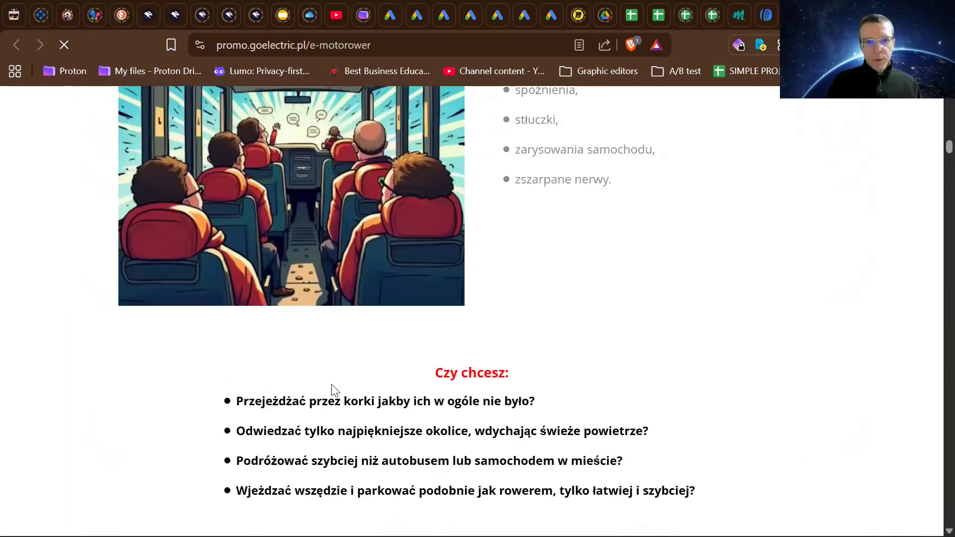
pyautogui.scroll(-10, 331, 385)
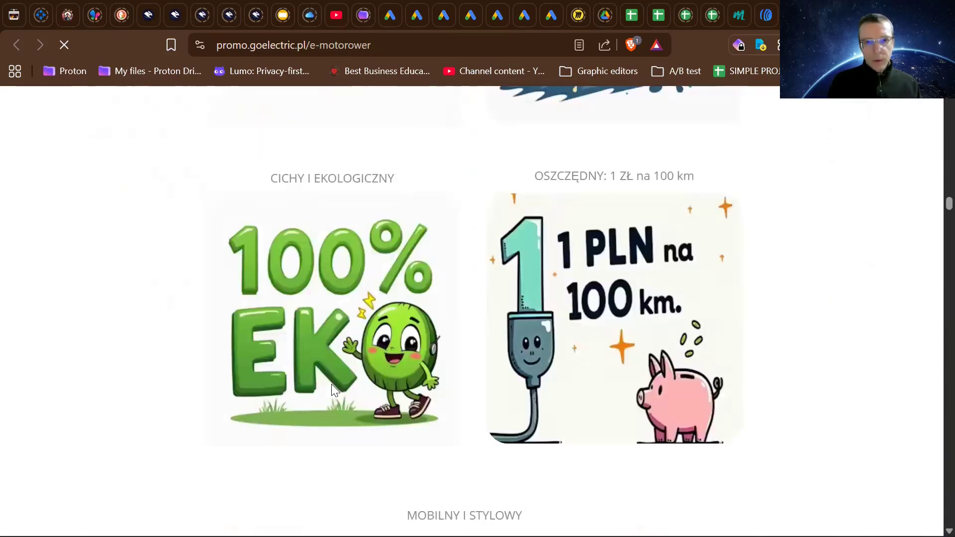
pyautogui.scroll(-10, 331, 385)
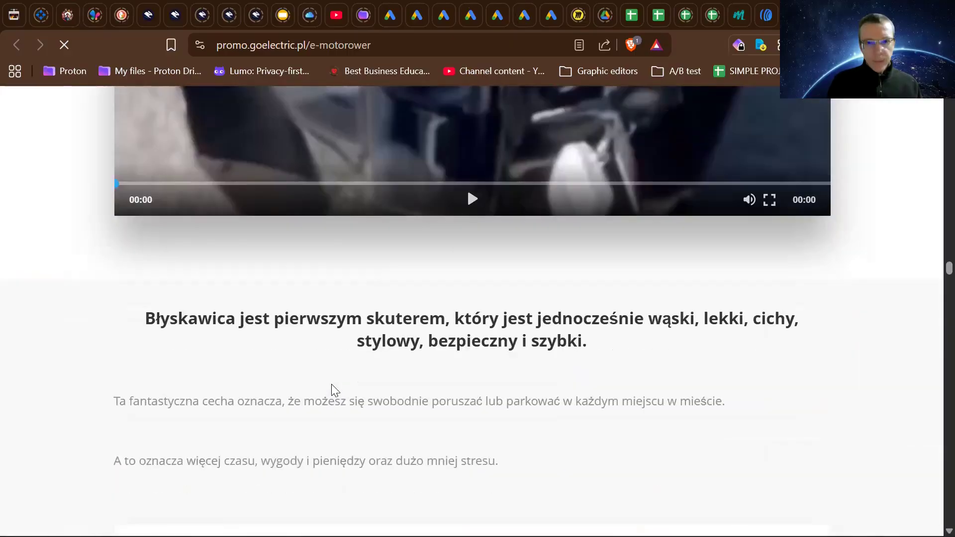
pyautogui.scroll(-10, 333, 389)
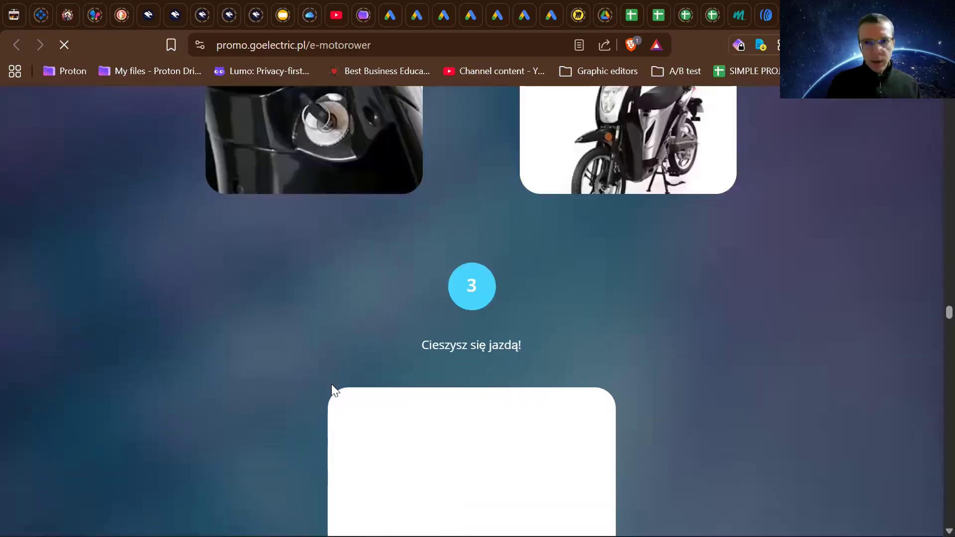
pyautogui.scroll(-10, 334, 390)
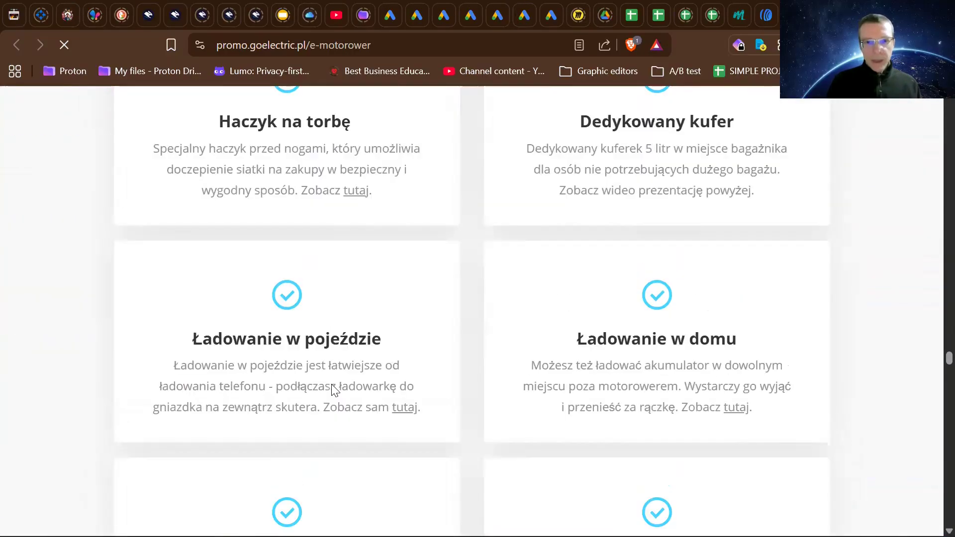
pyautogui.scroll(-15, 334, 390)
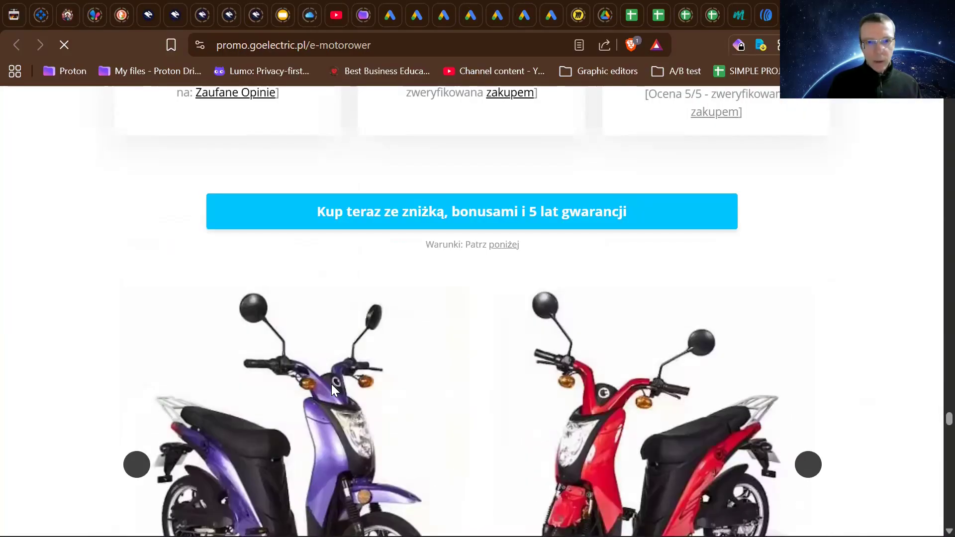
pyautogui.scroll(-15, 334, 391)
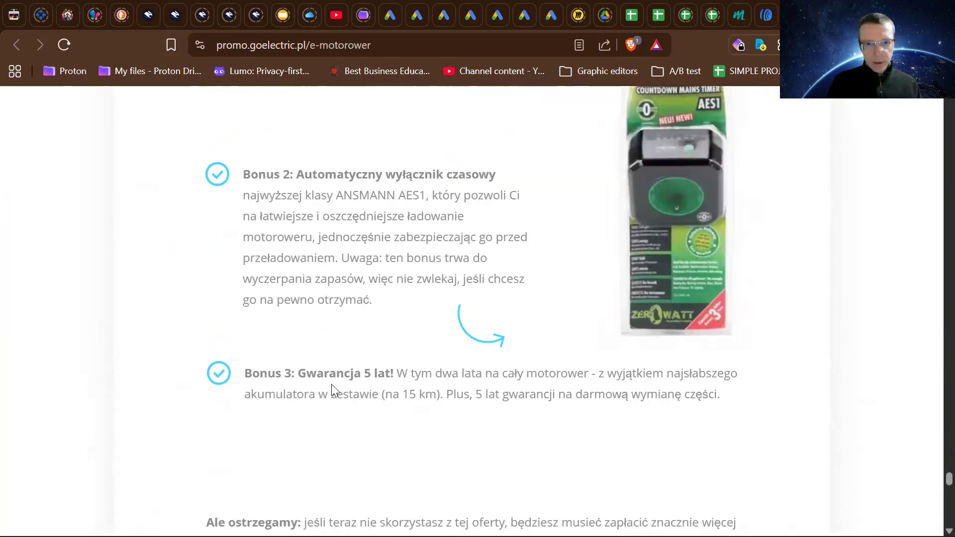
pyautogui.scroll(-7, 334, 390)
# - Review the live page's 5-day discount offer and savings pitch again, and return to the frequently asked questions
pyautogui.scroll(15, 335, 388)
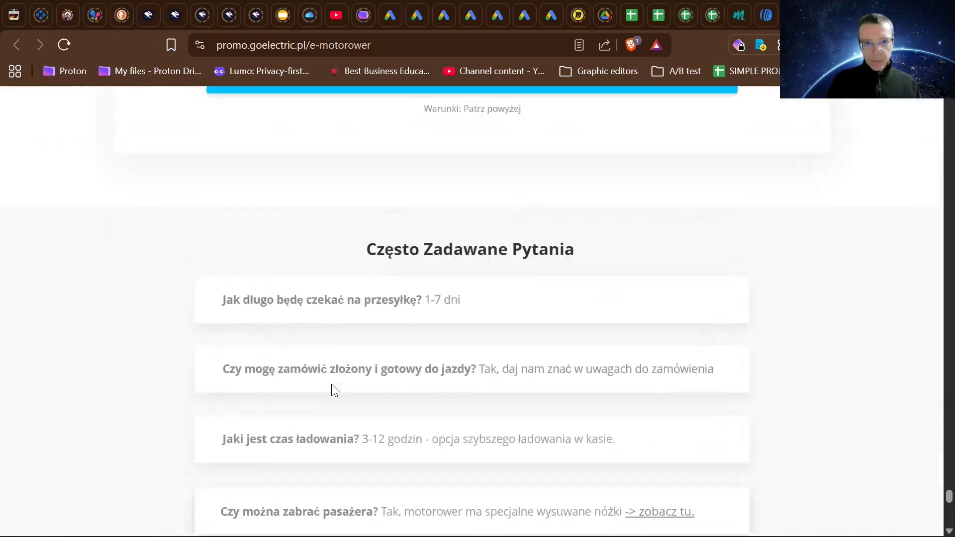
pyautogui.scroll(8, 332, 385)
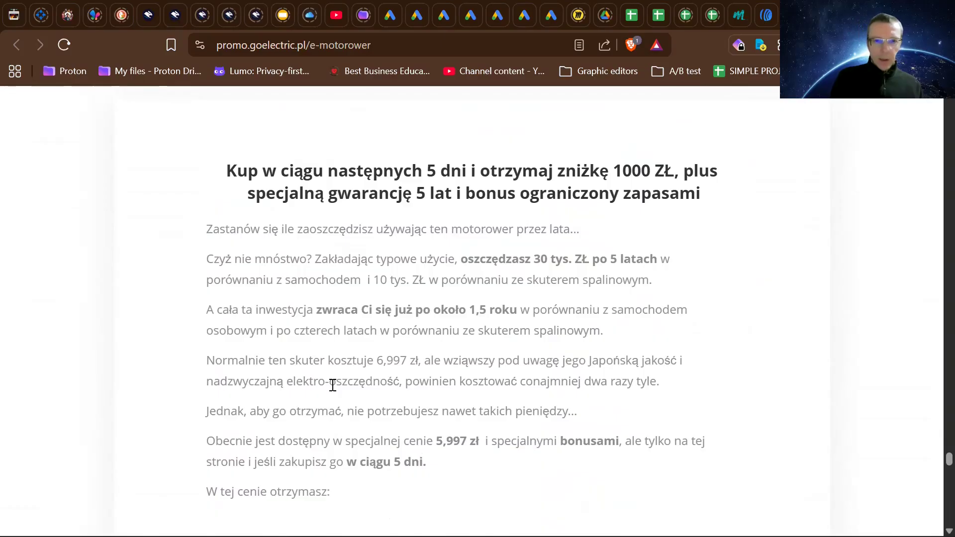
pyautogui.scroll(-1, 333, 386)
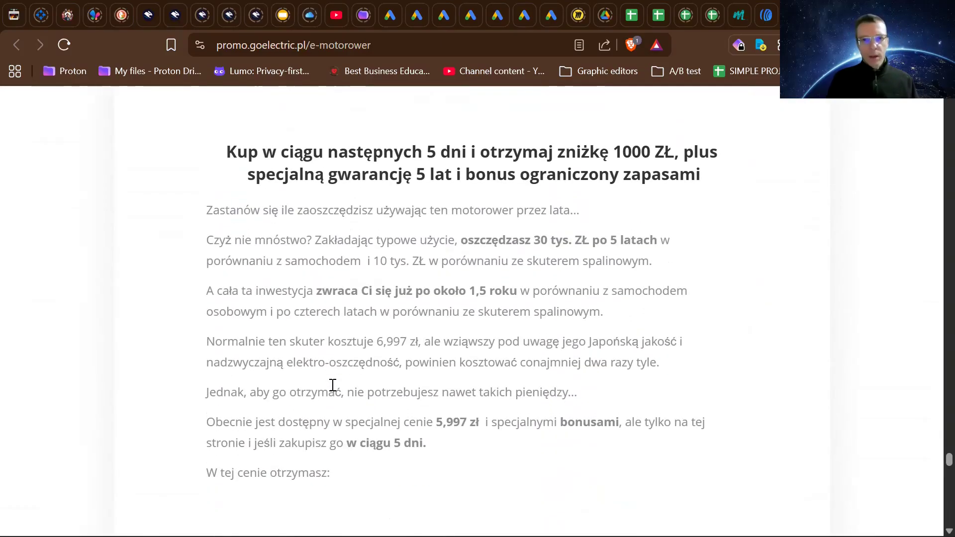
pyautogui.scroll(3, 333, 385)
pyautogui.scroll(-2, 333, 386)
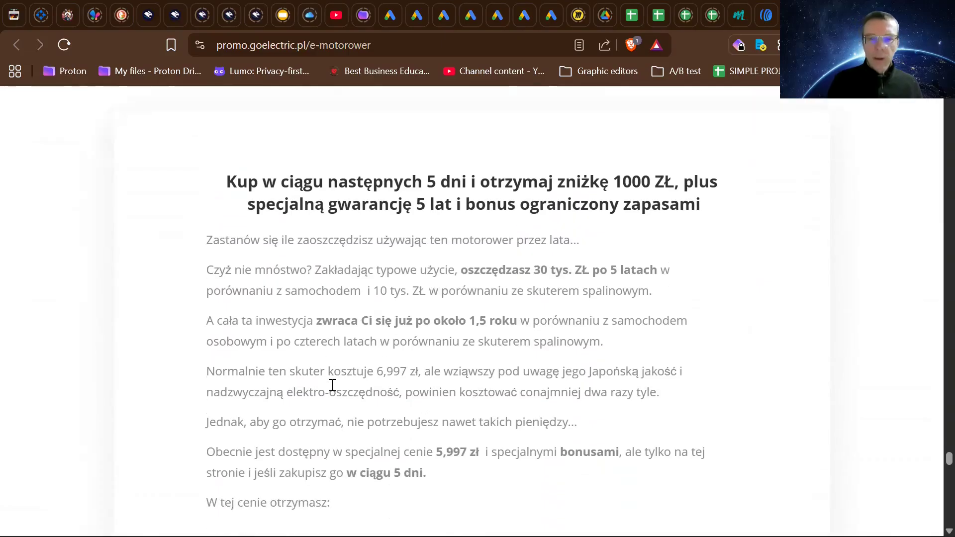
pyautogui.scroll(-10, 332, 386)
pyautogui.scroll(3, 333, 386)
pyautogui.scroll(-20, 333, 385)
pyautogui.scroll(-6, 331, 384)
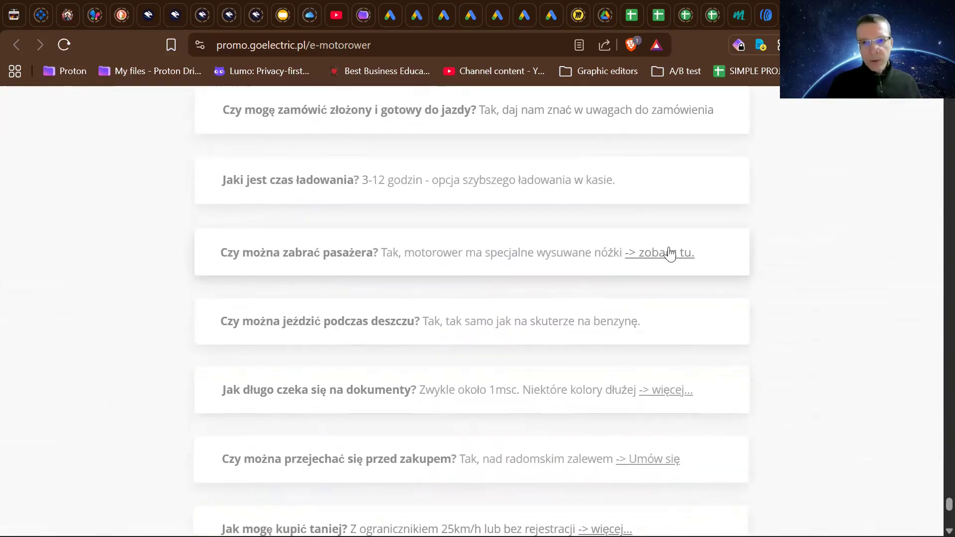
# - View and close the FAQ pop-ups showing the passenger footrests and explaining how long registration documents take
pyautogui.click(671, 252)
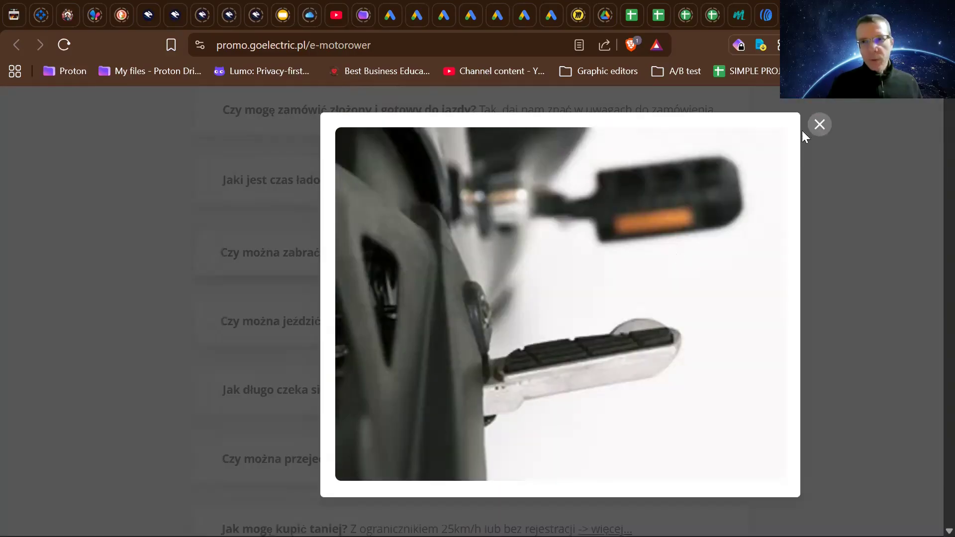
pyautogui.click(818, 125)
pyautogui.scroll(-2, 716, 253)
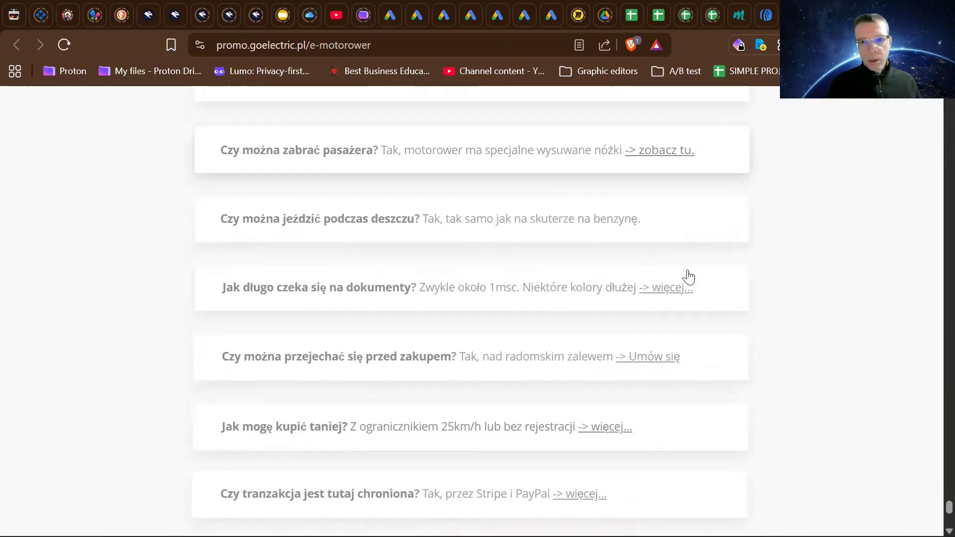
pyautogui.click(674, 287)
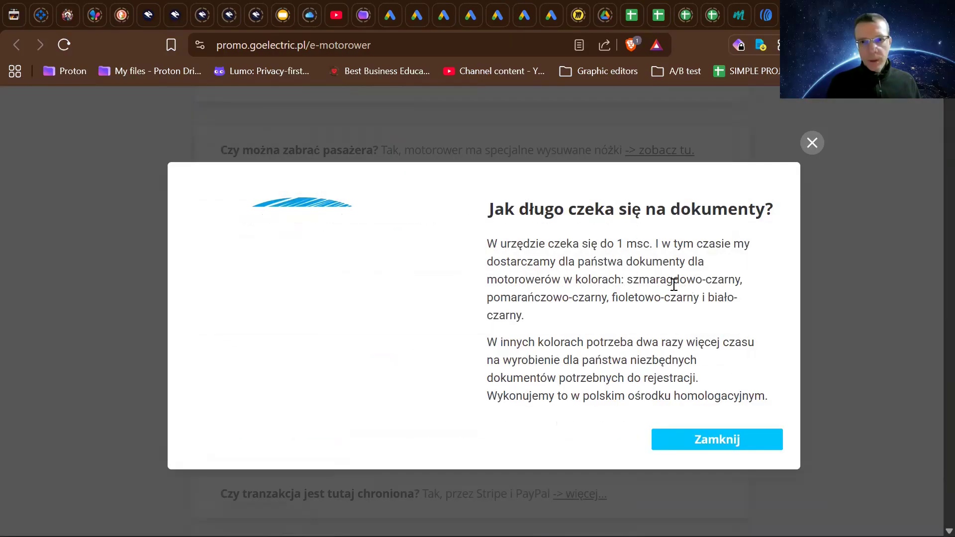
pyautogui.click(702, 441)
pyautogui.scroll(-2, 703, 444)
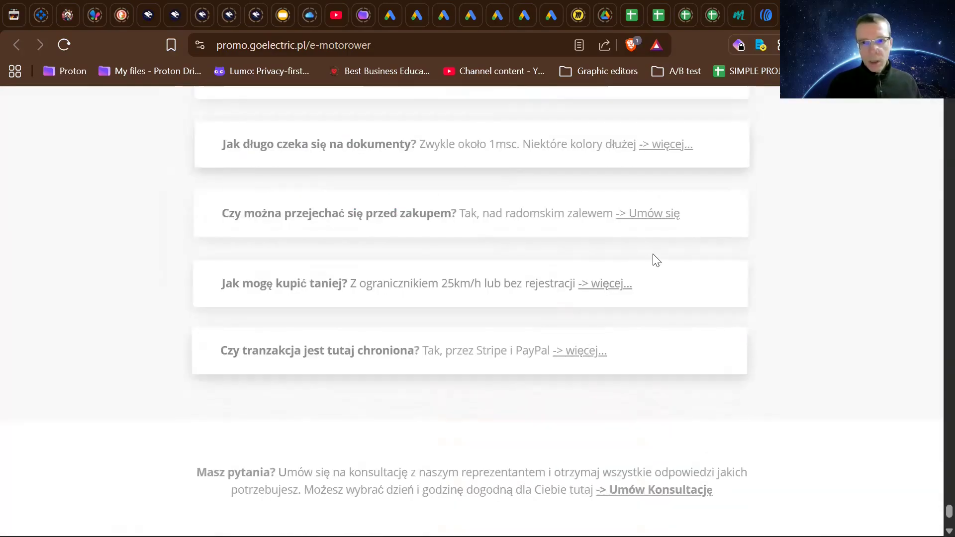
# - Check the booking link in the test-ride question, go back to the sales page and dismiss the documents pop-up
pyautogui.click(642, 223)
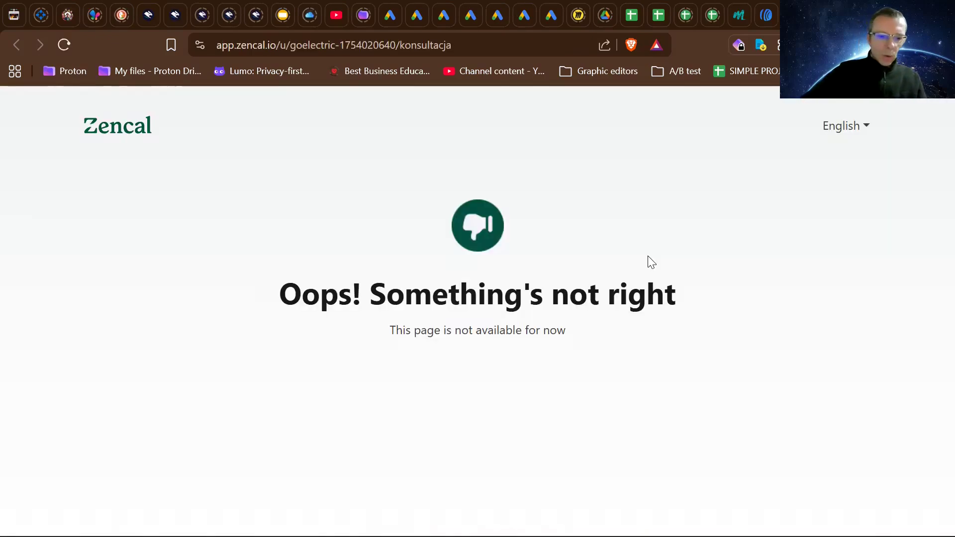
pyautogui.hotkey('alt', 'Left')
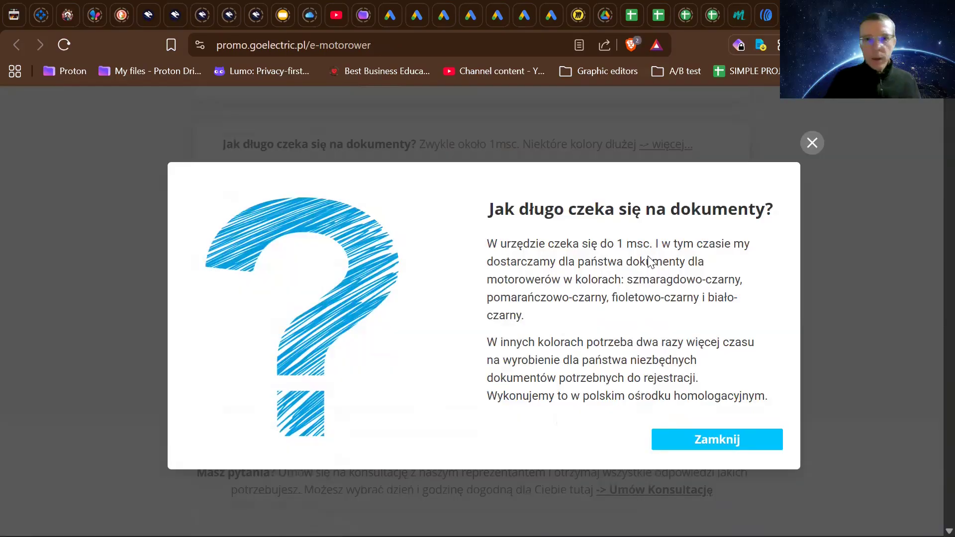
pyautogui.click(809, 142)
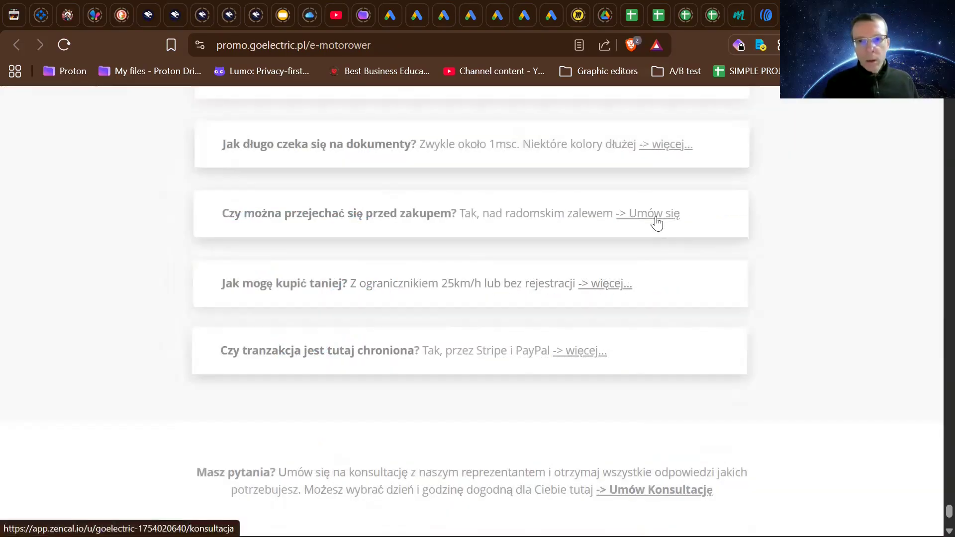
pyautogui.click(656, 216)
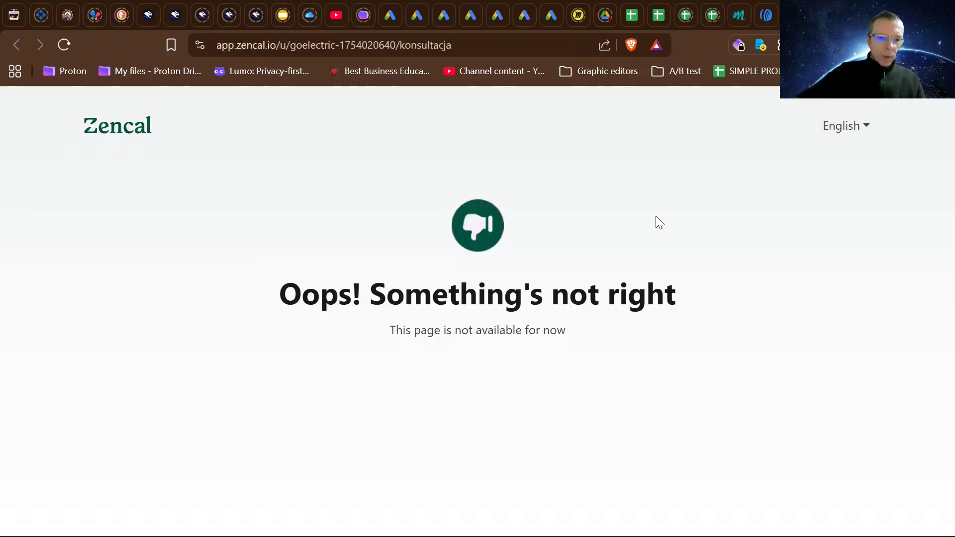
pyautogui.hotkey('alt', 'Left')
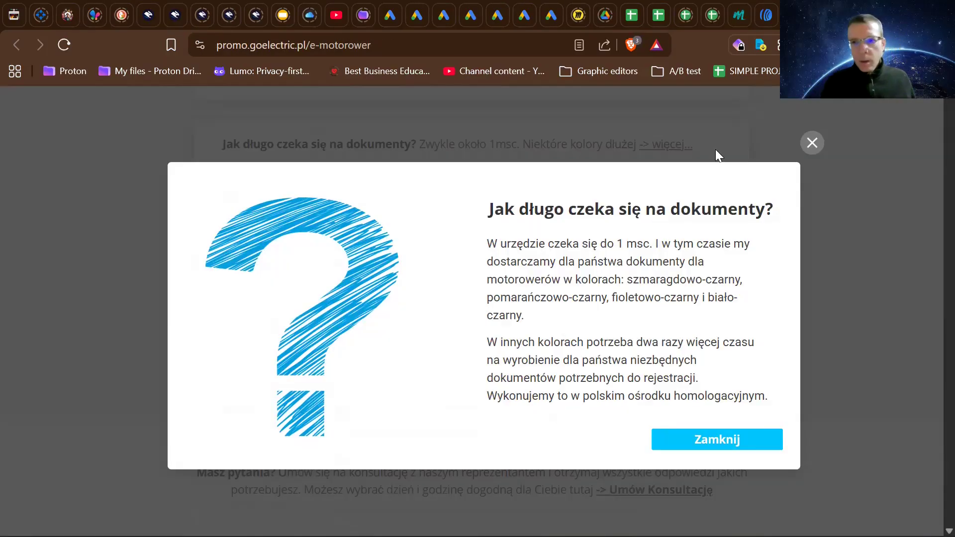
pyautogui.click(810, 144)
pyautogui.scroll(-1, 650, 354)
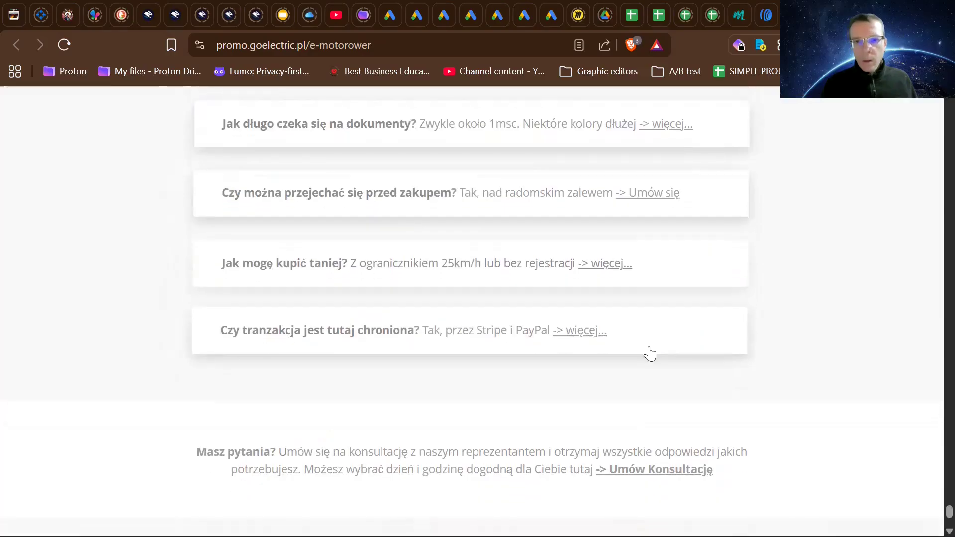
# - Open and close the FAQ pop-ups linked from the questions about buying cheaper and about transaction protection
pyautogui.click(618, 243)
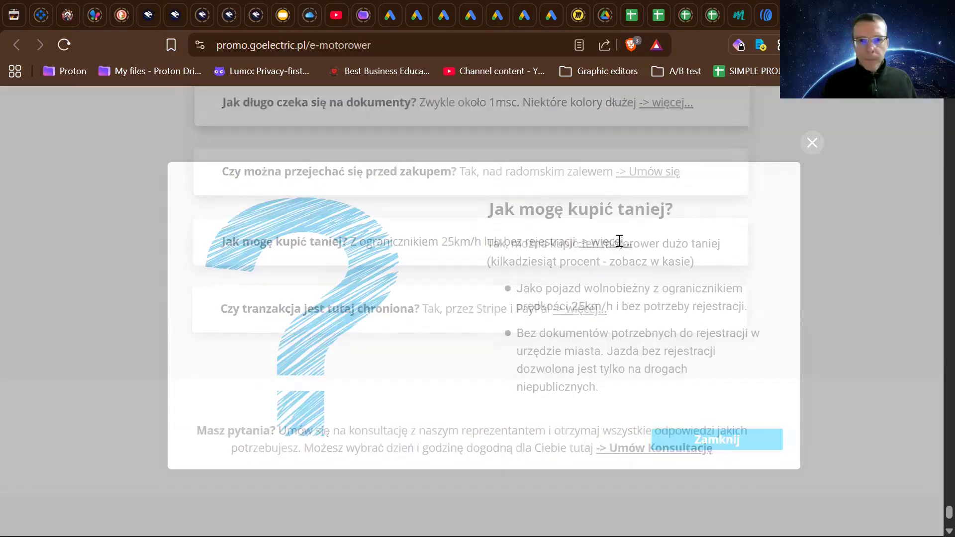
pyautogui.click(811, 144)
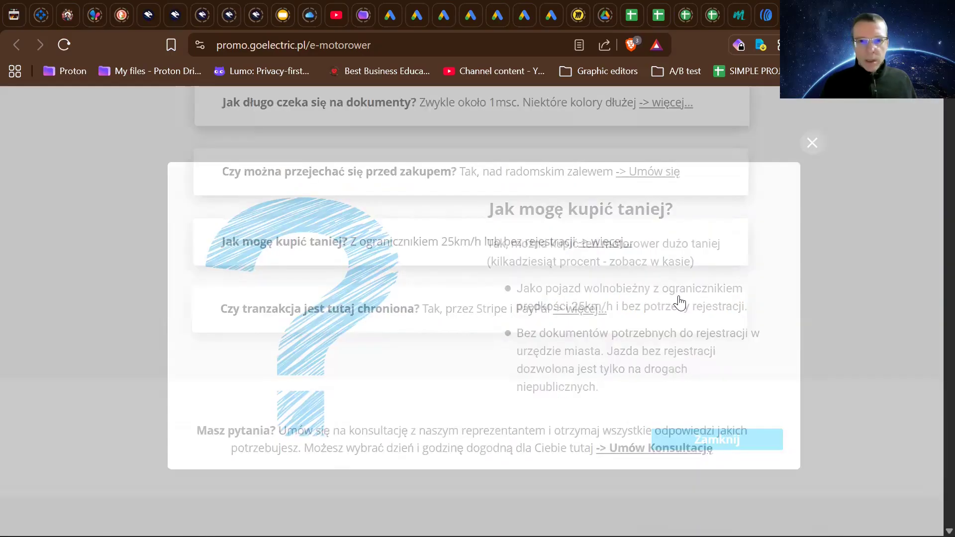
pyautogui.scroll(-2, 676, 302)
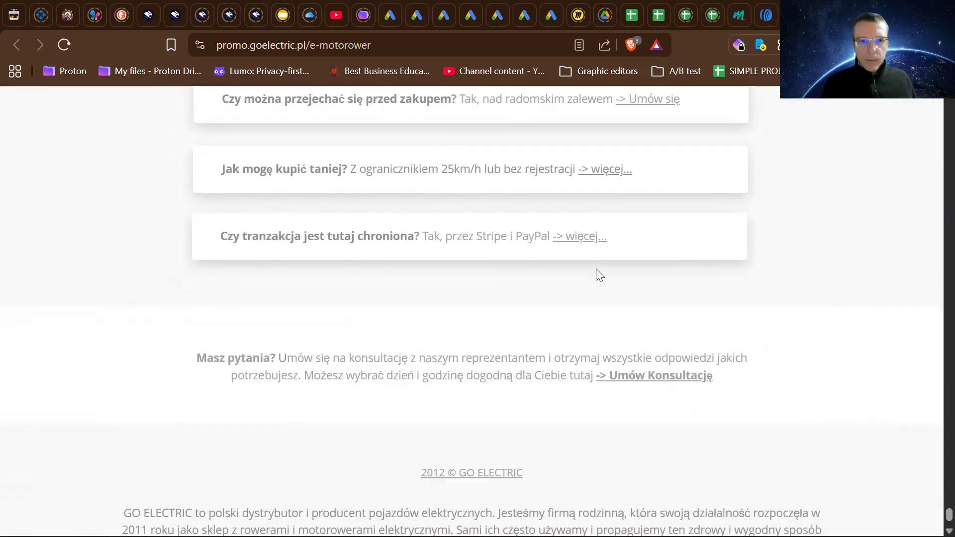
pyautogui.scroll(-1, 597, 269)
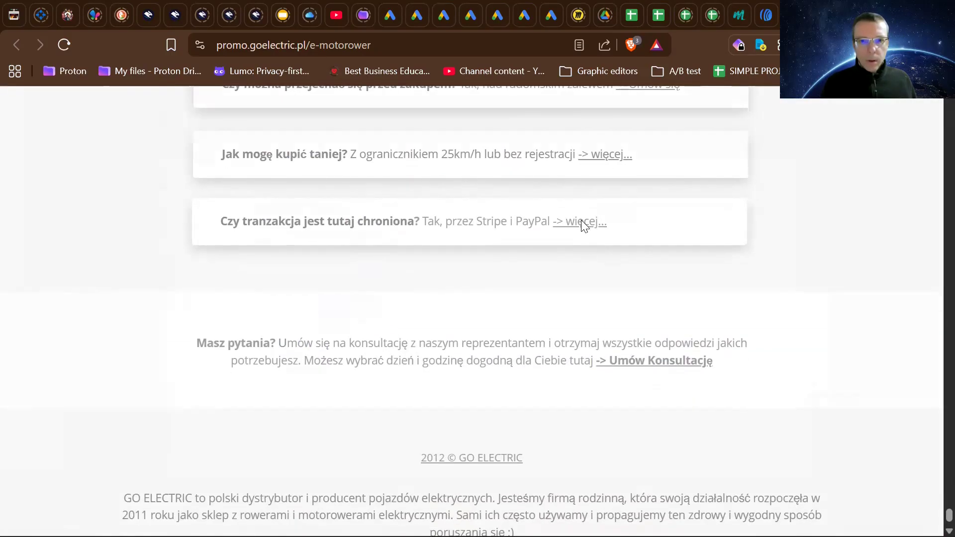
pyautogui.click(581, 221)
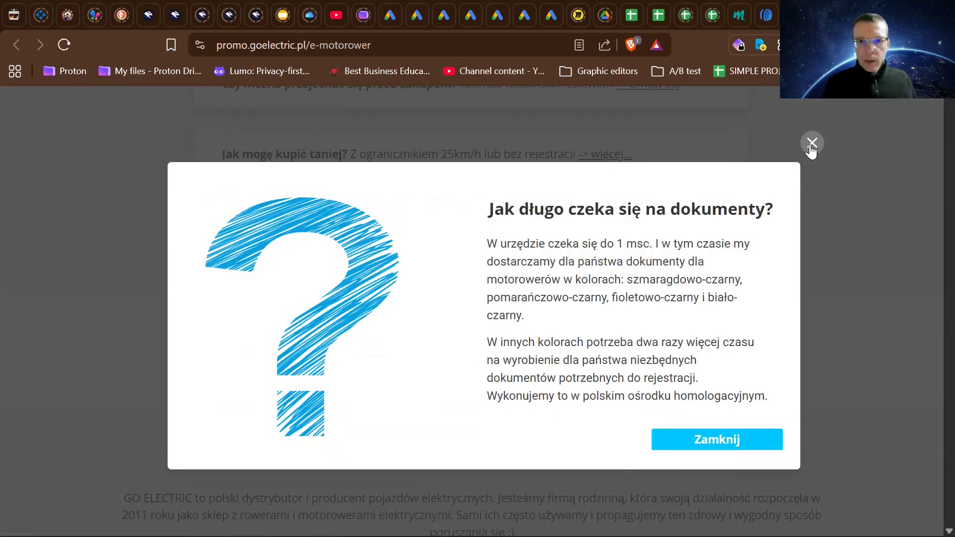
pyautogui.click(811, 144)
# - Look back over the live page's 5-day discount, warranty and bonus offer, and come back down to the frequently asked questions
pyautogui.scroll(3, 622, 283)
pyautogui.scroll(12, 623, 285)
pyautogui.scroll(10, 623, 285)
pyautogui.scroll(-1, 620, 285)
pyautogui.scroll(8, 620, 285)
pyautogui.scroll(-1, 620, 285)
pyautogui.scroll(4, 620, 285)
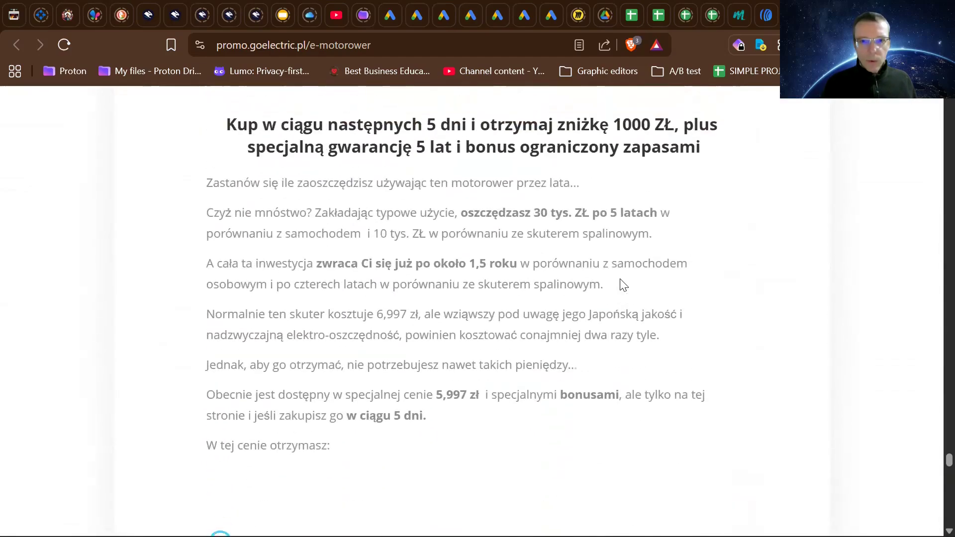
pyautogui.scroll(-6, 621, 281)
pyautogui.scroll(-18, 622, 279)
pyautogui.scroll(-12, 620, 280)
pyautogui.scroll(8, 620, 281)
pyautogui.scroll(-8, 620, 282)
pyautogui.scroll(12, 620, 286)
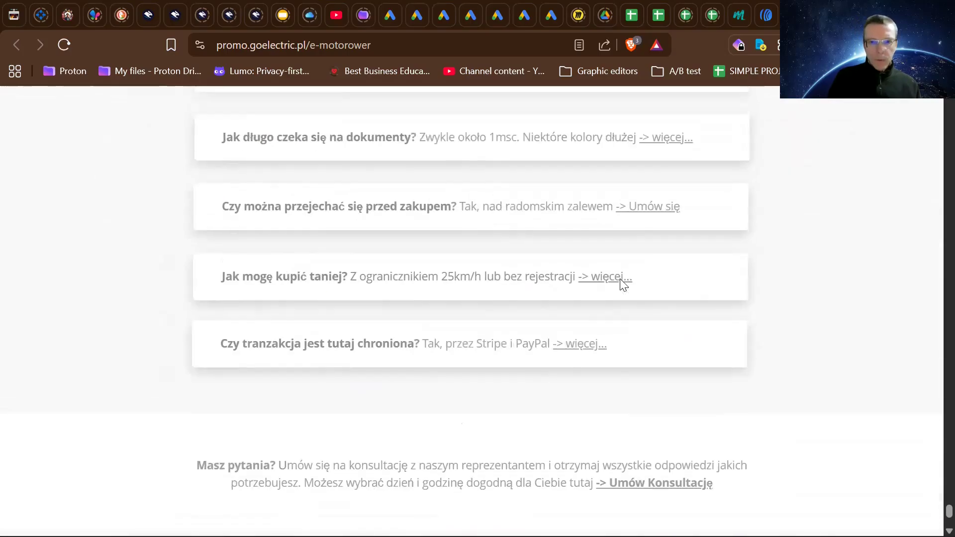
pyautogui.scroll(-3, 623, 285)
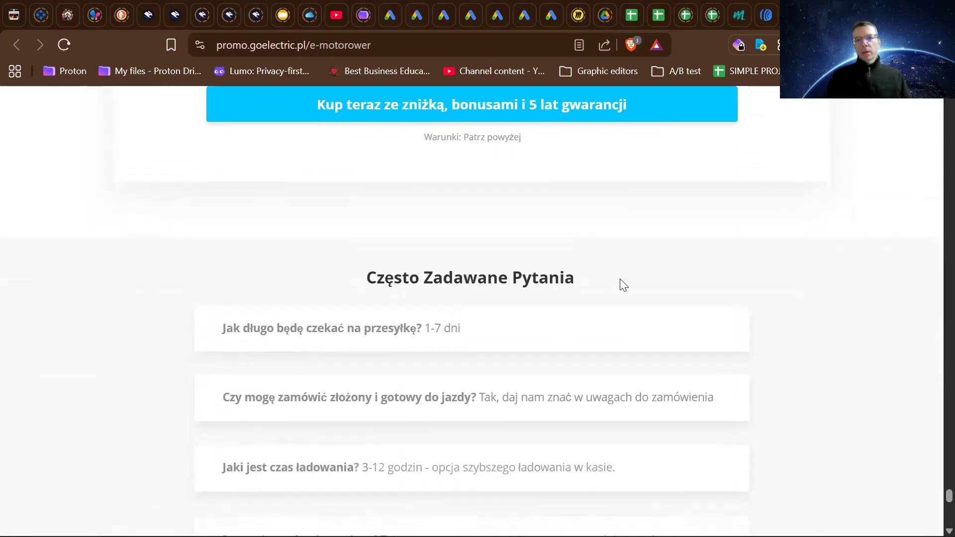
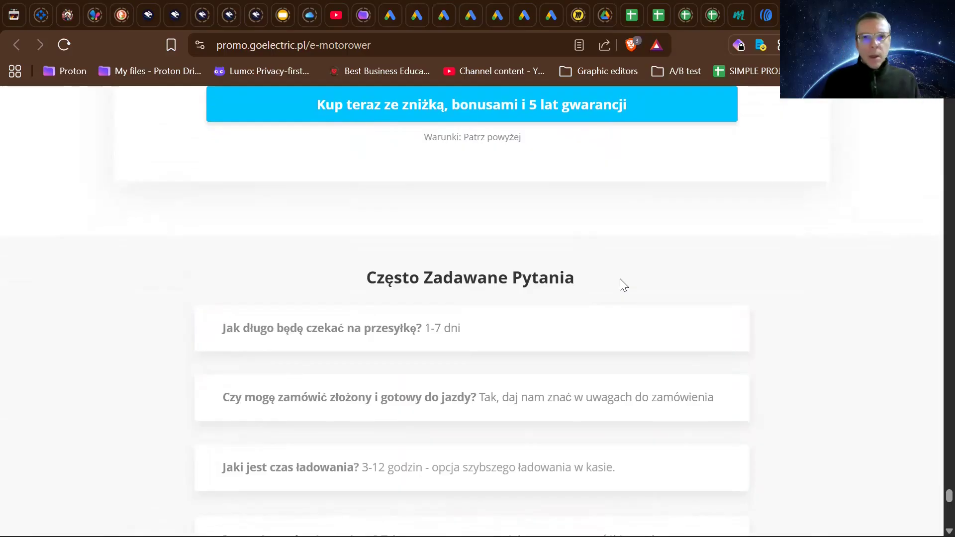
# - Look over the sales page's buy offer and frequently asked questions, and open the ZAMÓWIENIE order page for the Błyskawica moped
pyautogui.scroll(13, 624, 285)
pyautogui.scroll(-12, 624, 285)
pyautogui.scroll(-1, 624, 285)
pyautogui.scroll(5, 624, 285)
pyautogui.scroll(-3, 624, 285)
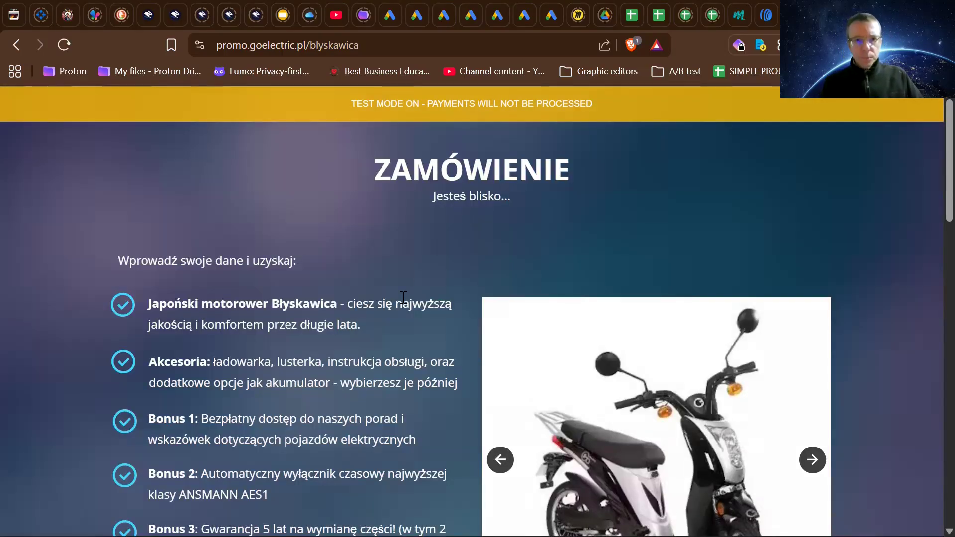
# - Look through the whole order page, from the product and bonus list to the shipping form and company footer
pyautogui.scroll(-5, 401, 296)
pyautogui.scroll(-18, 401, 296)
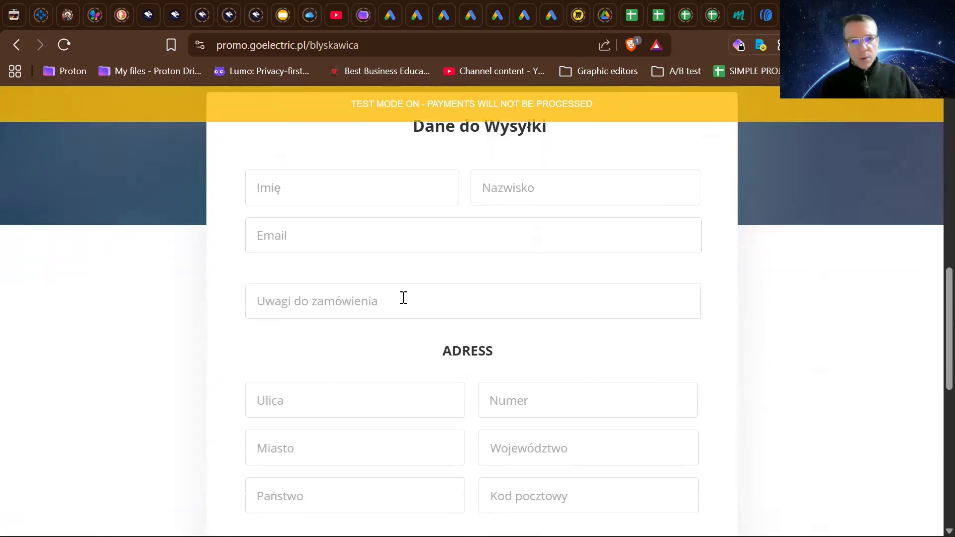
pyautogui.scroll(20, 402, 297)
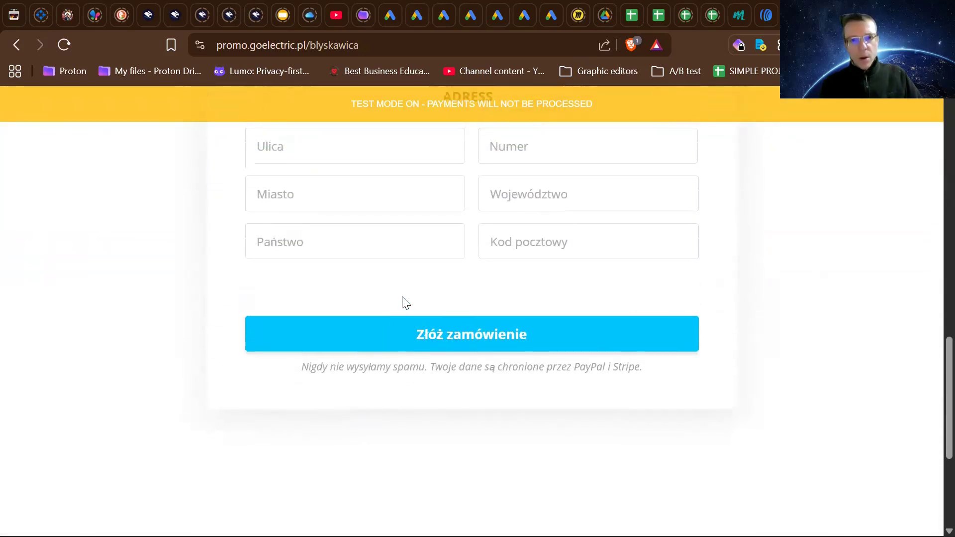
pyautogui.scroll(2, 402, 296)
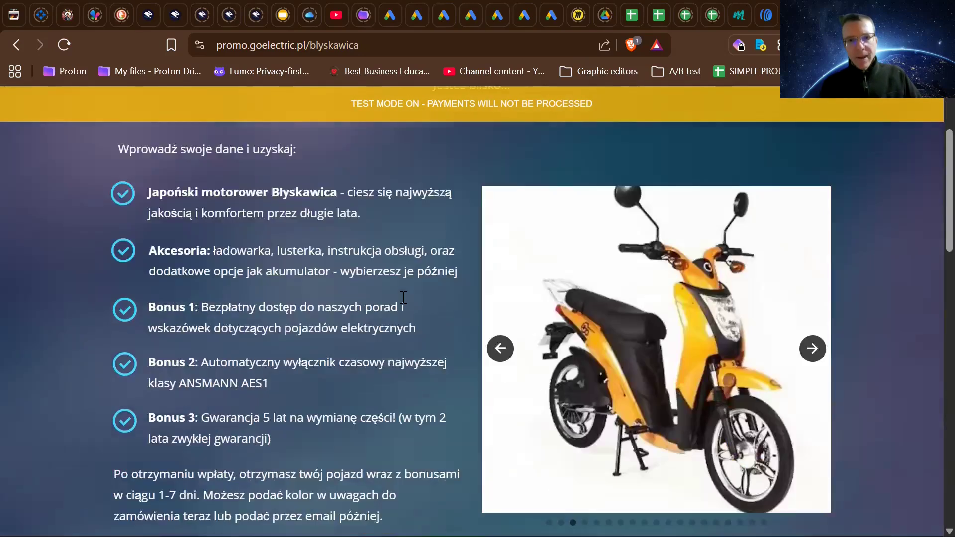
pyautogui.scroll(-12, 402, 297)
pyautogui.scroll(12, 402, 296)
pyautogui.scroll(2, 402, 296)
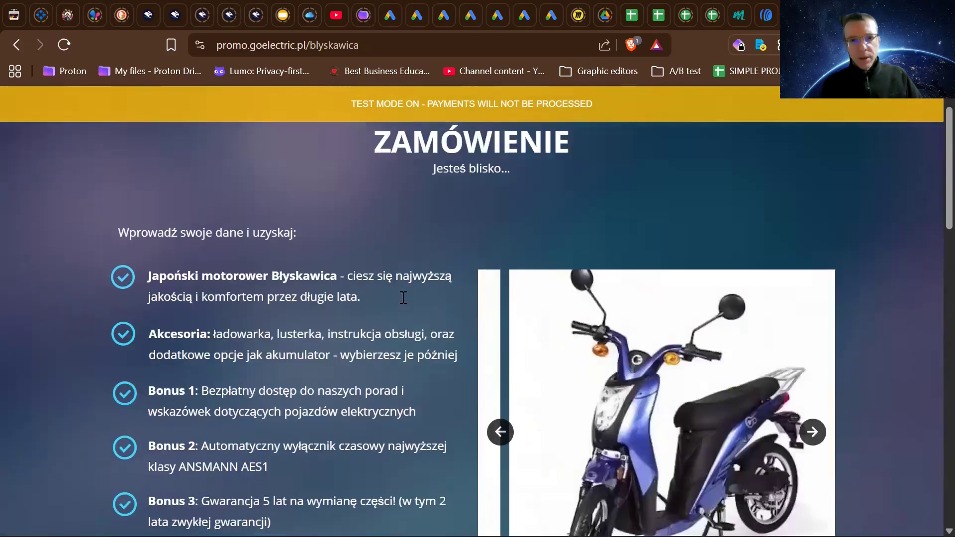
pyautogui.scroll(-4, 402, 296)
pyautogui.scroll(5, 402, 296)
pyautogui.scroll(-5, 403, 298)
pyautogui.scroll(-18, 403, 298)
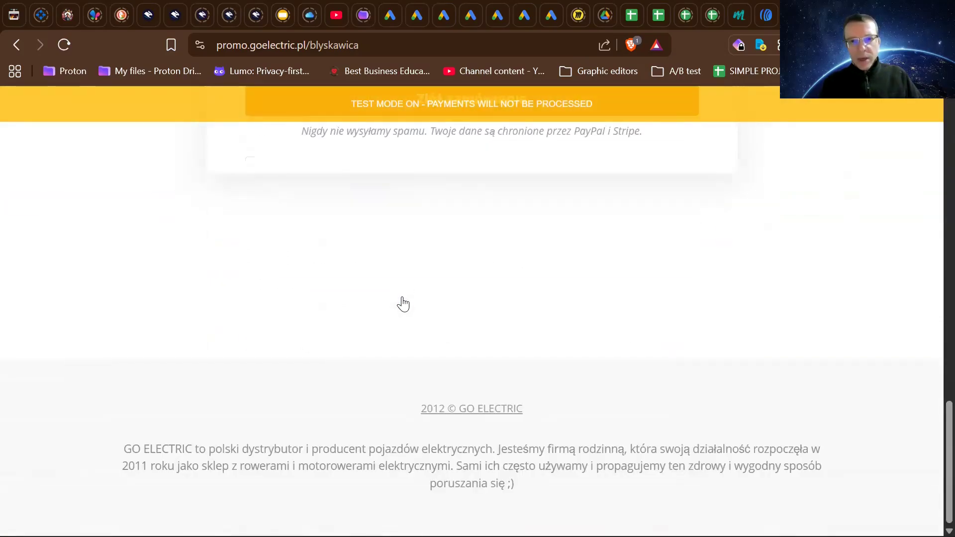
pyautogui.scroll(18, 401, 299)
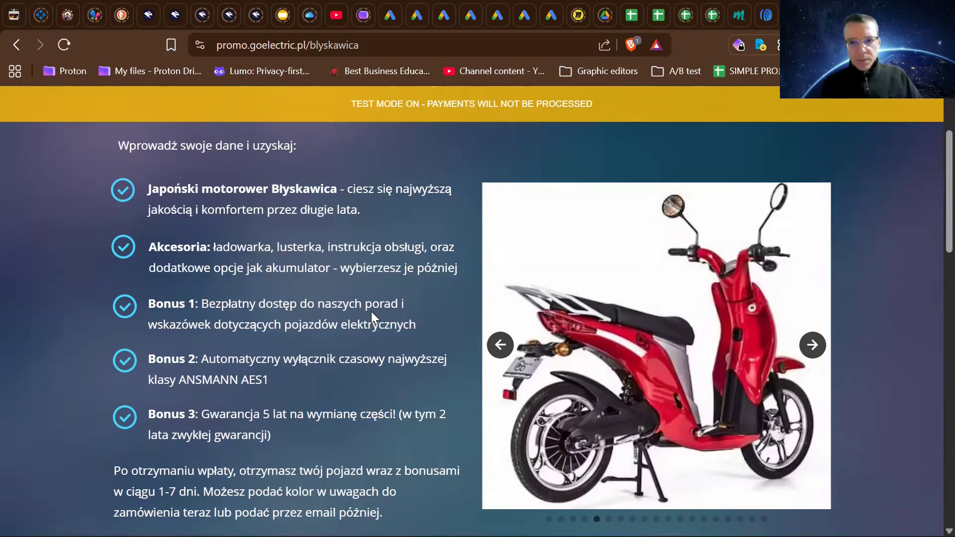
# - Review the order page's accessories, three bonuses and delivery and colour note again, comparing them with the shipping form below
pyautogui.scroll(-3, 371, 312)
pyautogui.scroll(2, 371, 311)
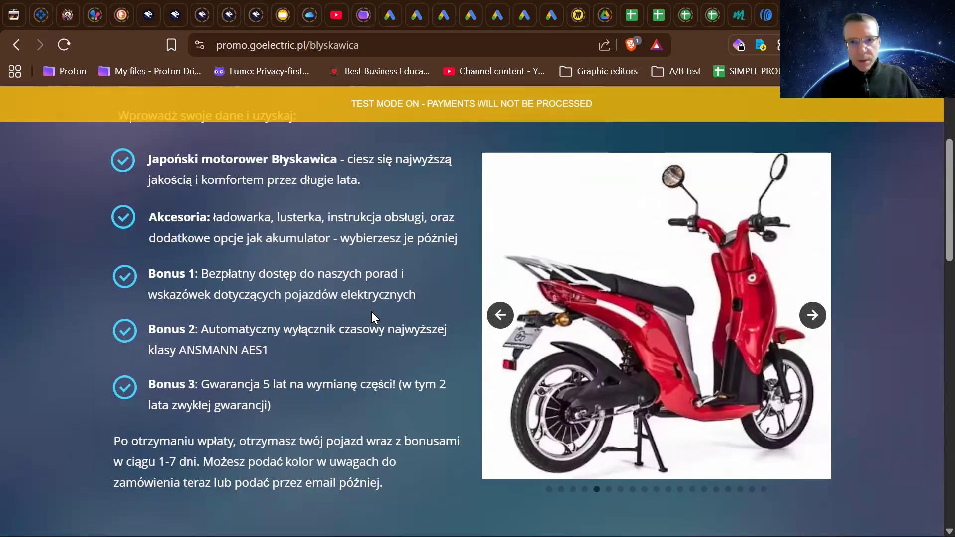
pyautogui.scroll(1, 371, 311)
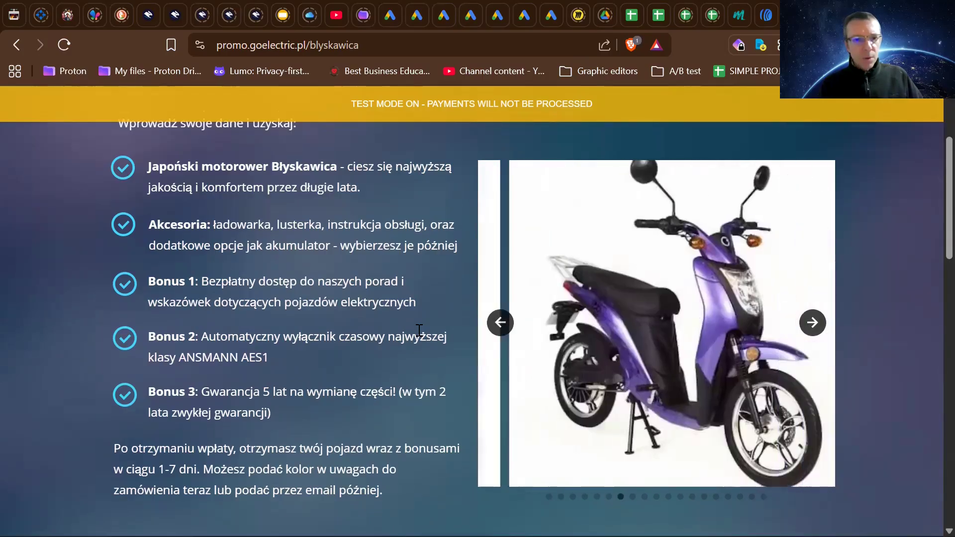
pyautogui.scroll(-3, 418, 331)
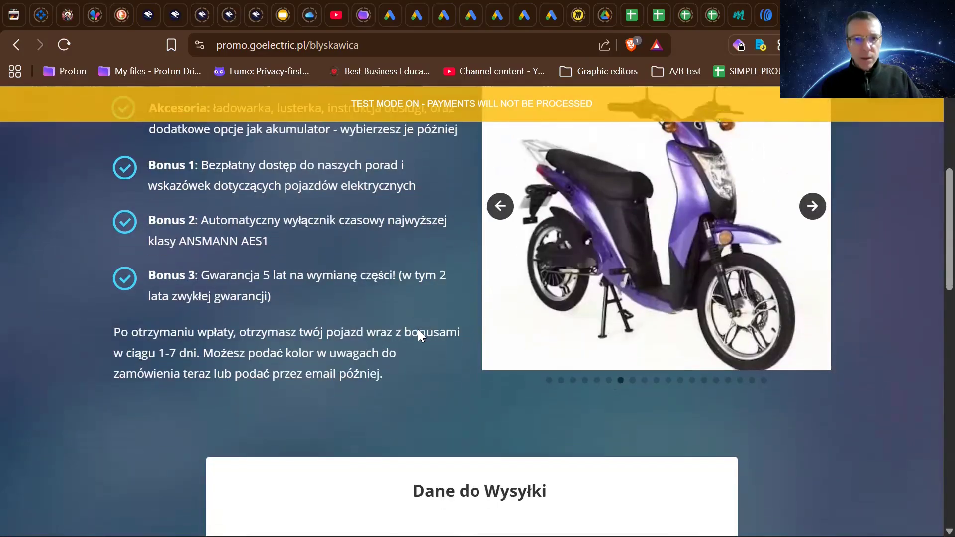
pyautogui.scroll(3, 418, 330)
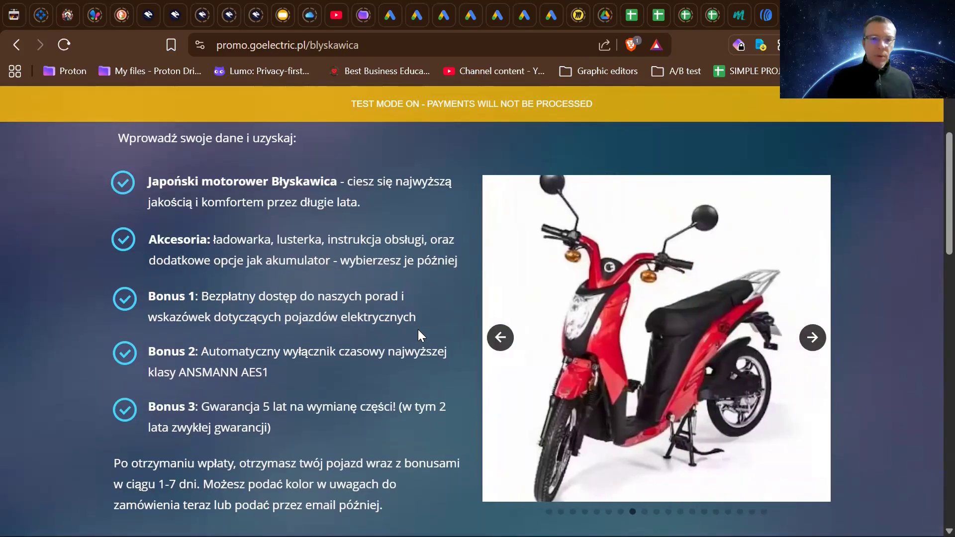
pyautogui.scroll(-5, 418, 329)
pyautogui.scroll(-5, 418, 335)
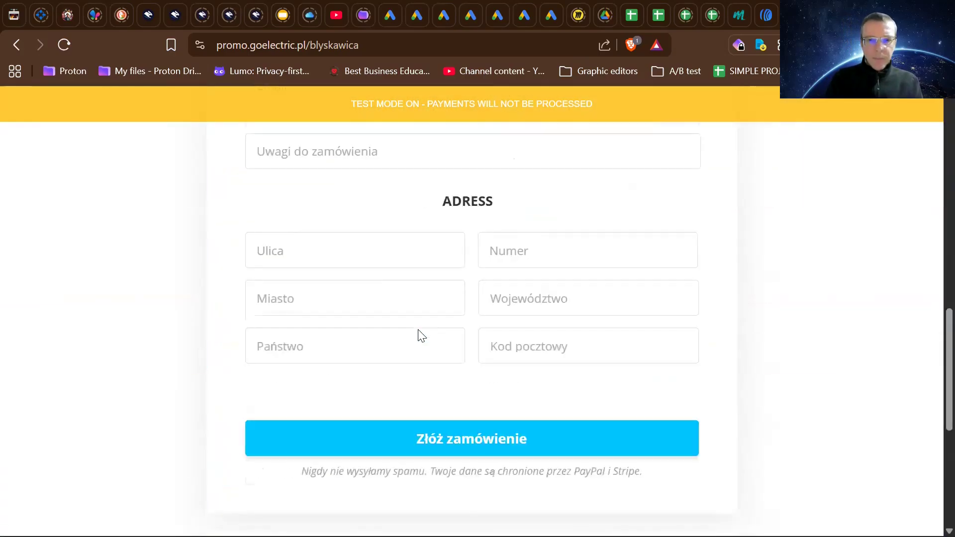
pyautogui.scroll(6, 417, 336)
pyautogui.scroll(5, 418, 330)
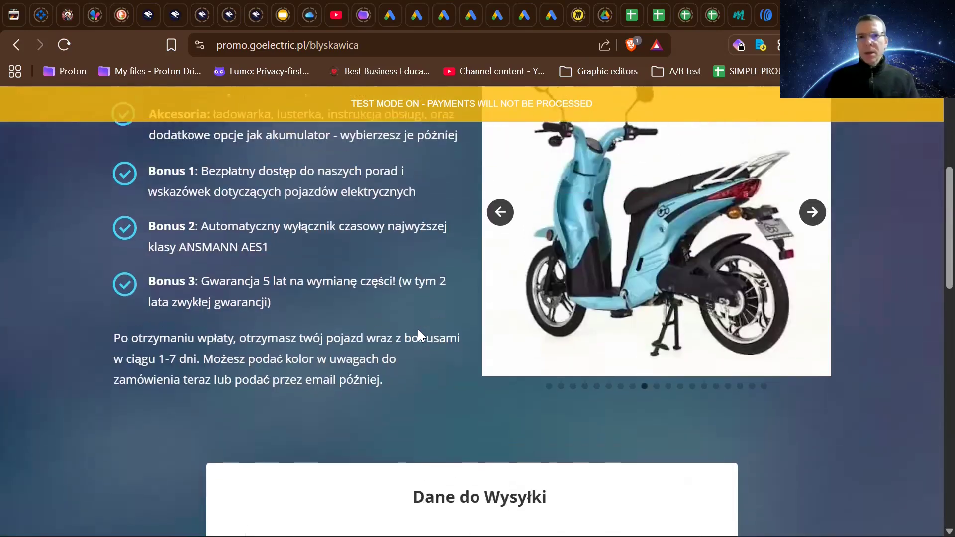
pyautogui.scroll(2, 418, 330)
pyautogui.scroll(3, 418, 335)
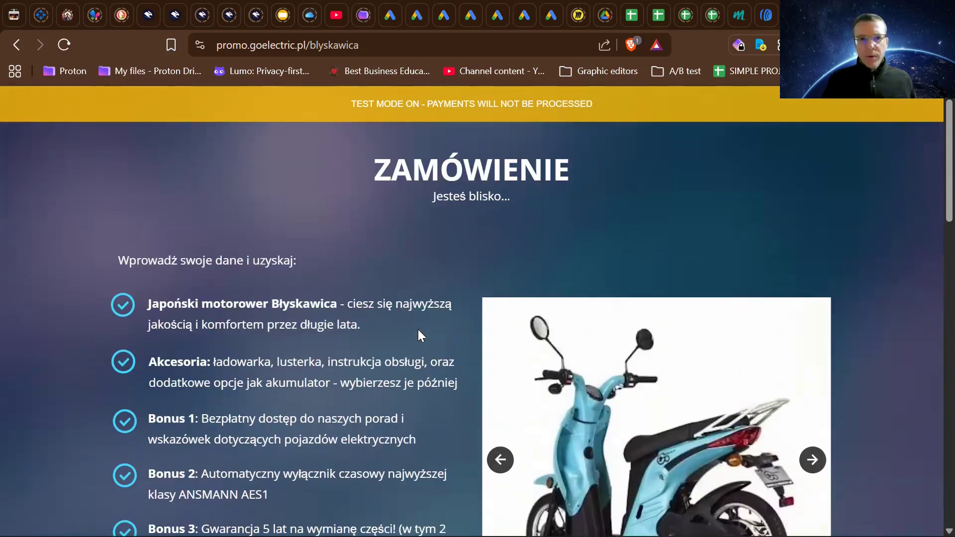
# - Examine the Dane do Wysyłki form's name, email, order-notes and address fields down to the order submission
pyautogui.scroll(-10, 418, 335)
pyautogui.scroll(-5, 418, 333)
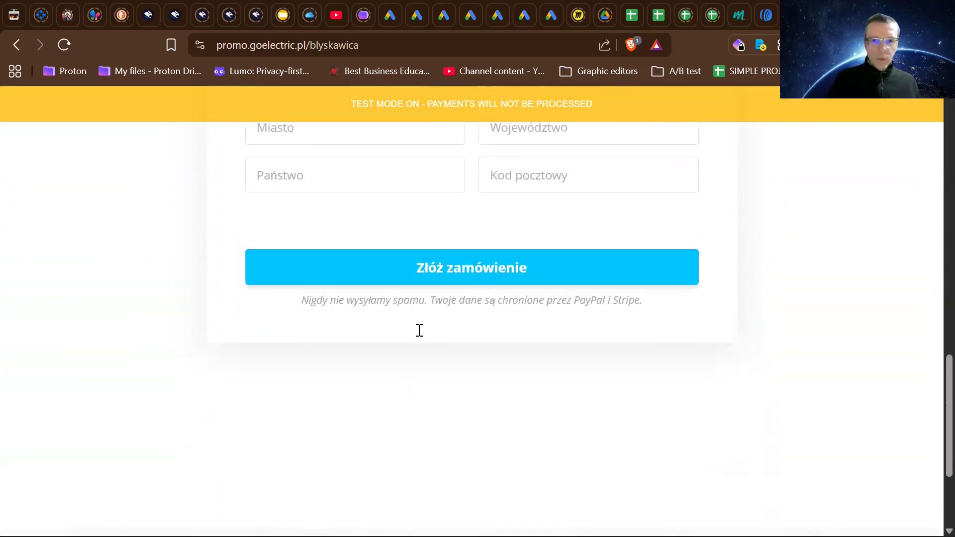
pyautogui.scroll(5, 418, 329)
pyautogui.scroll(5, 419, 330)
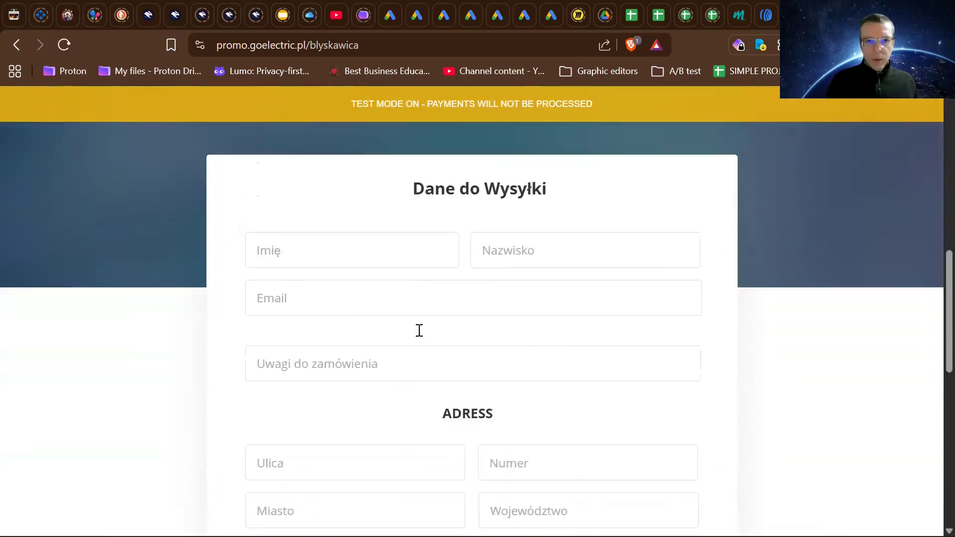
pyautogui.scroll(-1, 419, 330)
pyautogui.scroll(-8, 419, 330)
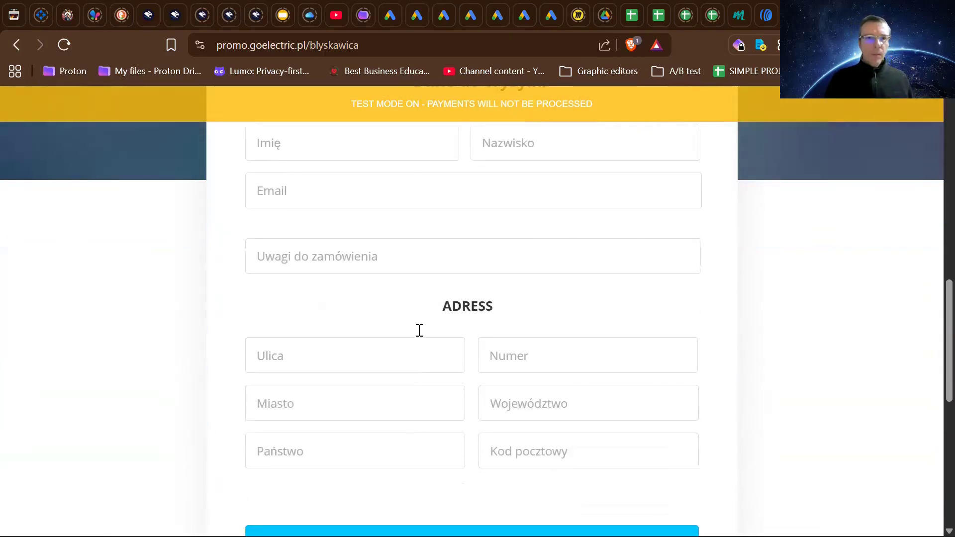
pyautogui.scroll(5, 418, 328)
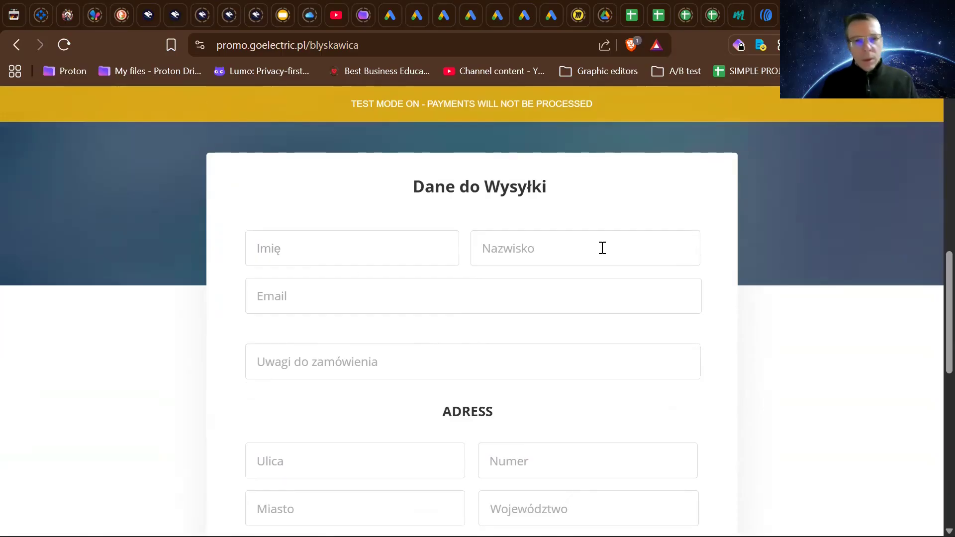
pyautogui.scroll(-1, 601, 248)
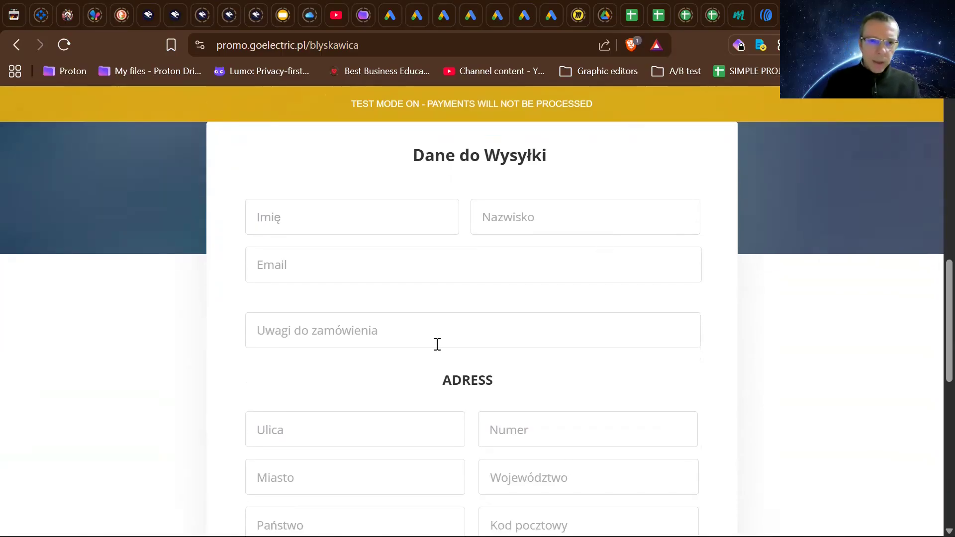
pyautogui.scroll(-2, 418, 326)
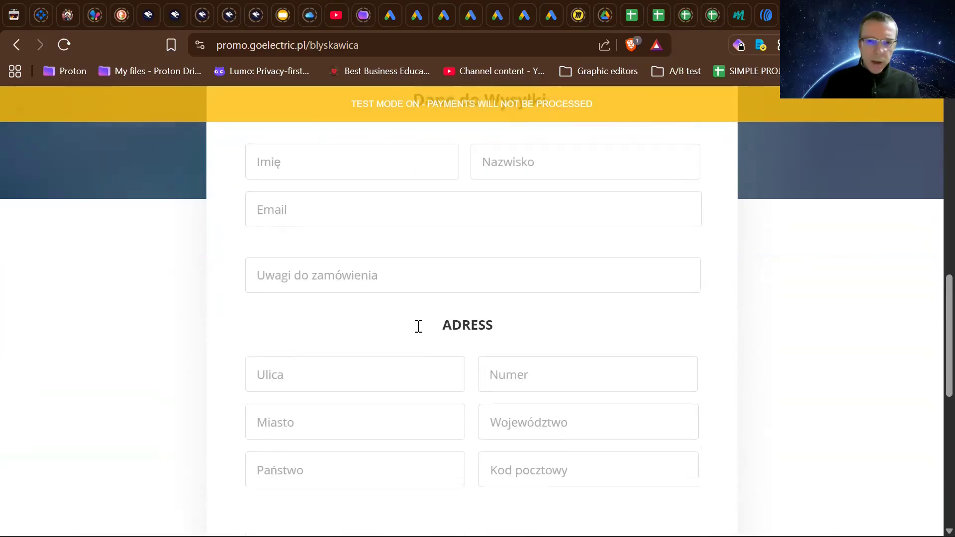
pyautogui.scroll(-5, 418, 326)
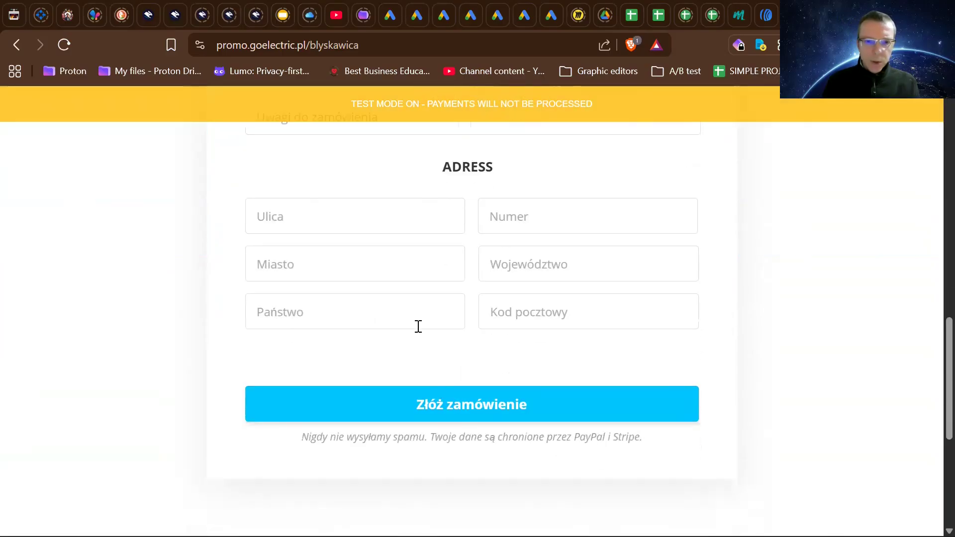
# - Try submitting the empty order form, and check the required email field, address fields and payment protection note
pyautogui.click(454, 413)
pyautogui.scroll(6, 455, 413)
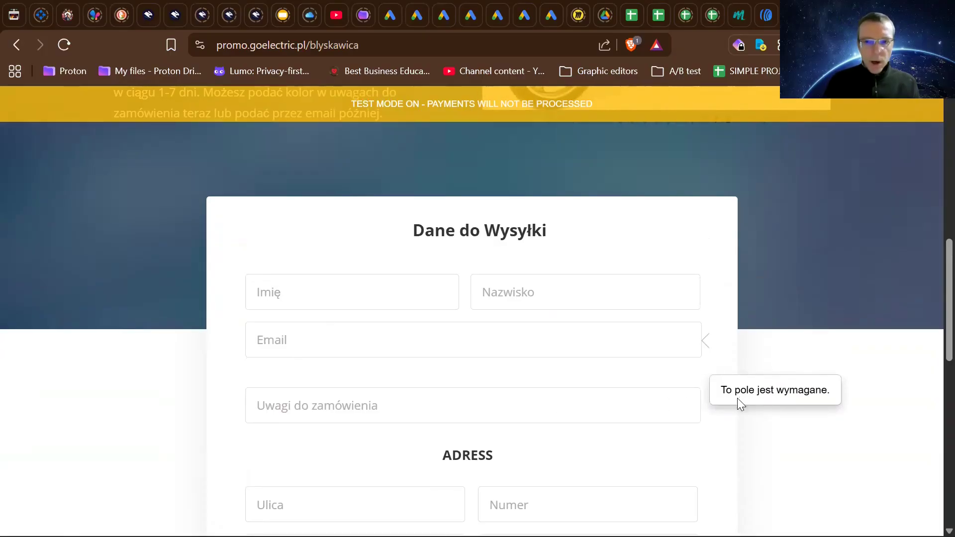
pyautogui.scroll(-4, 475, 381)
pyautogui.scroll(3, 475, 380)
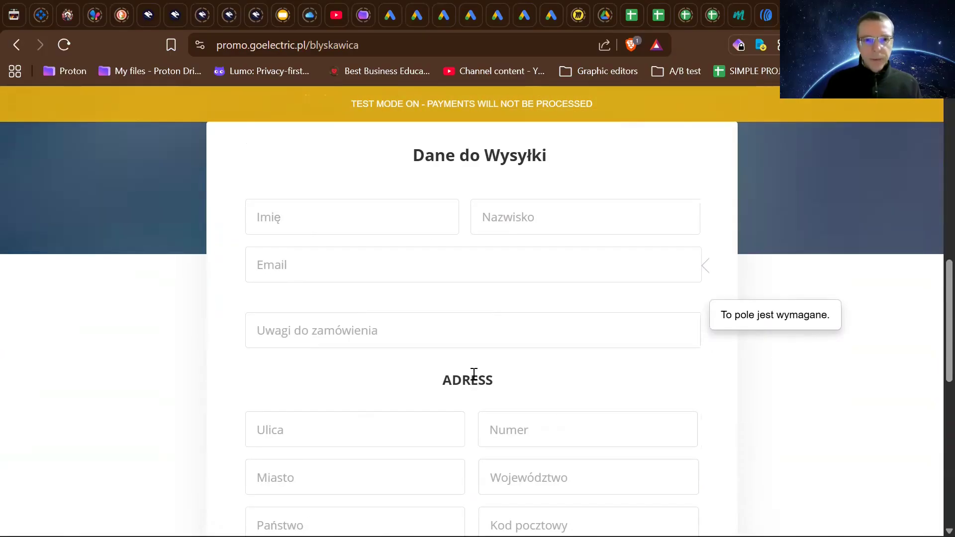
pyautogui.scroll(-3, 474, 378)
pyautogui.scroll(4, 474, 374)
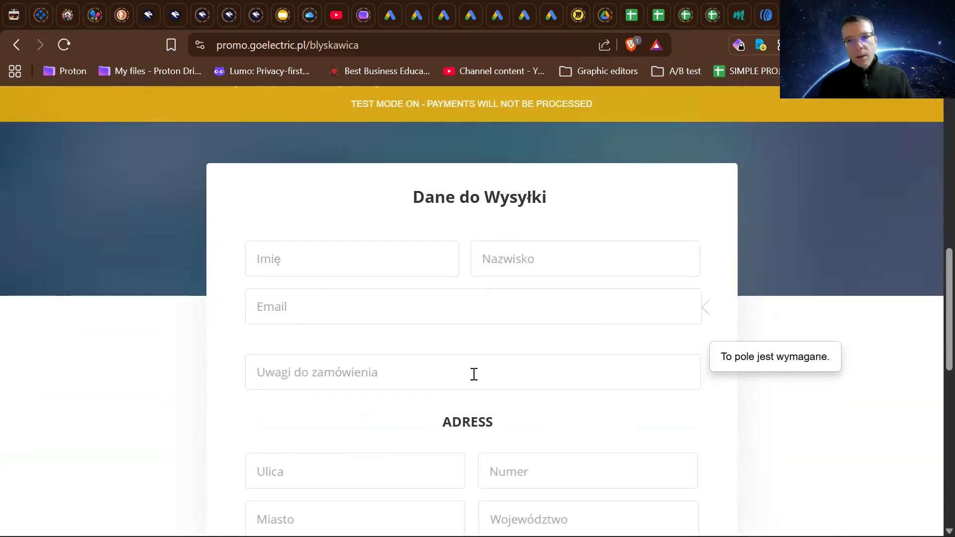
pyautogui.scroll(-7, 474, 374)
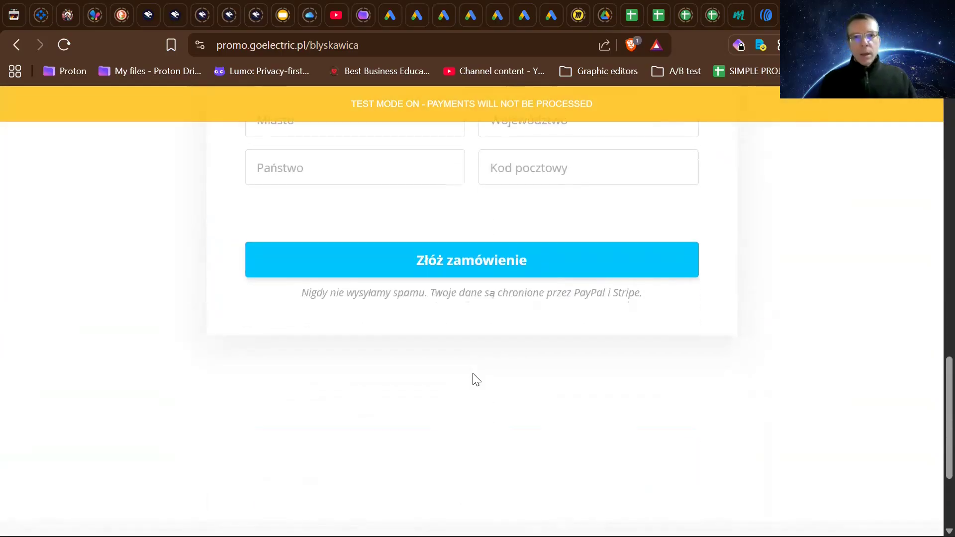
pyautogui.scroll(1, 474, 380)
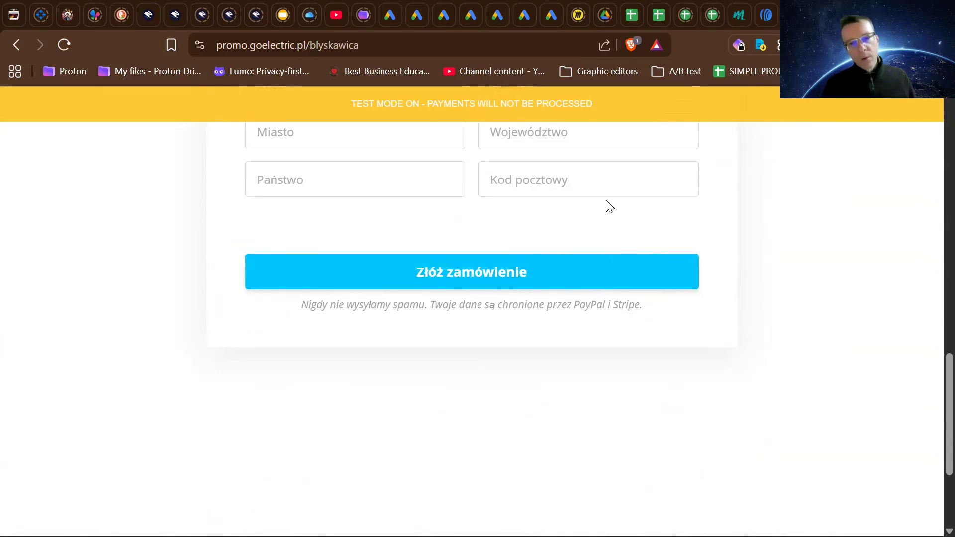
pyautogui.scroll(1, 607, 204)
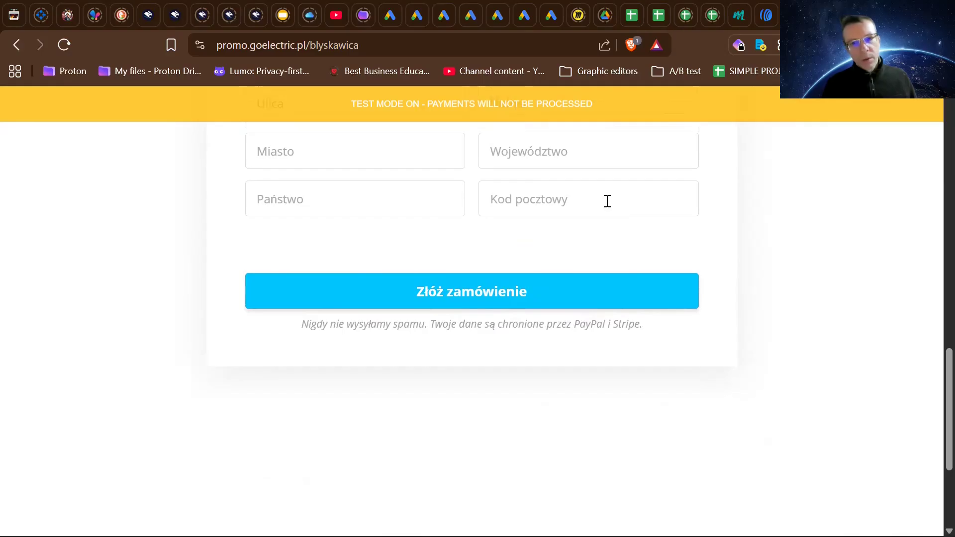
pyautogui.scroll(1, 607, 201)
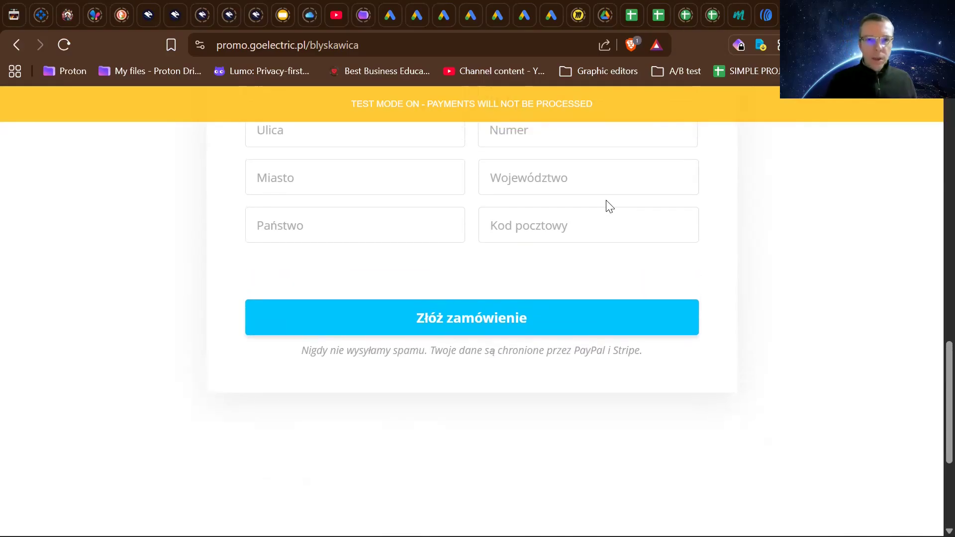
pyautogui.scroll(2, 608, 202)
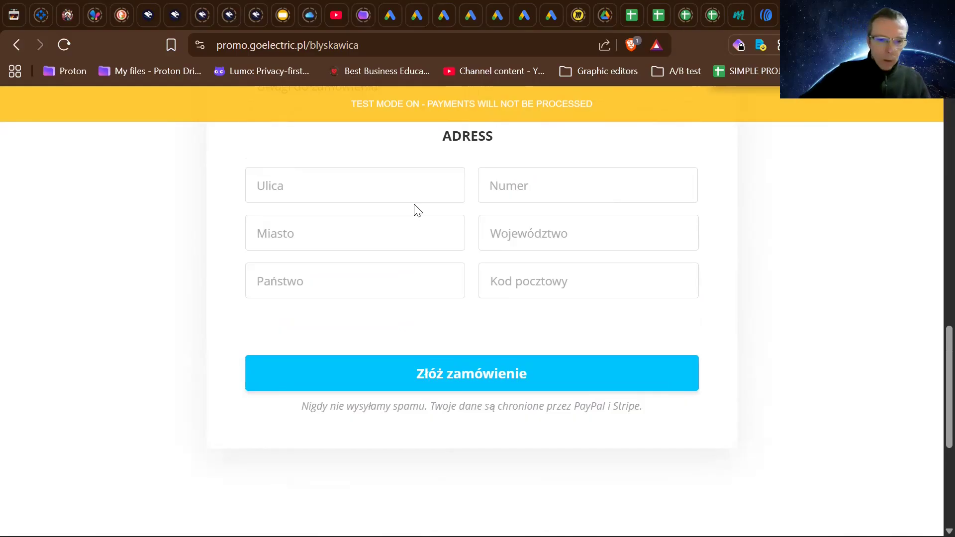
# - Switch from the live order page back to the Sales Page open in the Convertri editor
pyautogui.hotkey('ctrl', 'Tab')
pyautogui.scroll(-5, 414, 205)
pyautogui.scroll(5, 415, 204)
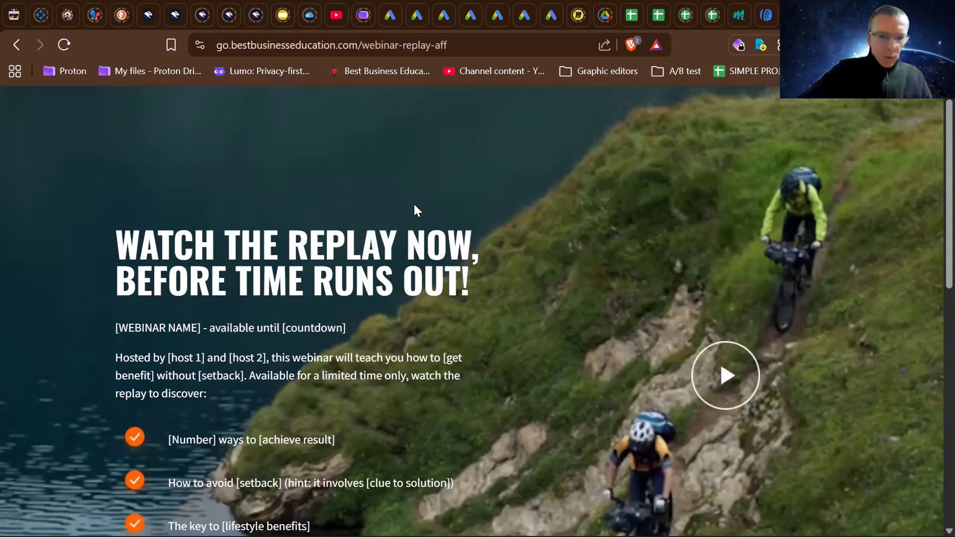
pyautogui.hotkey('ctrl', 'Tab')
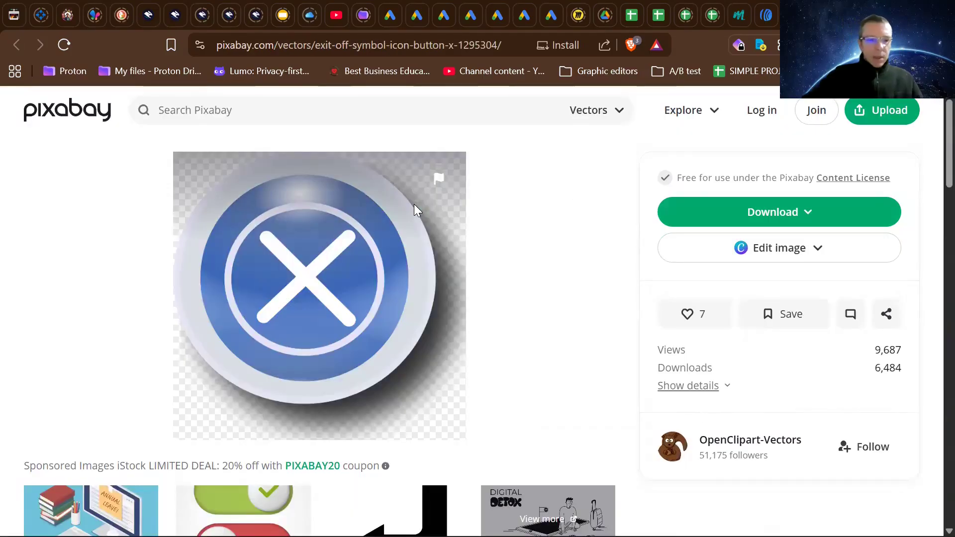
pyautogui.hotkey('ctrl', 'Tab')
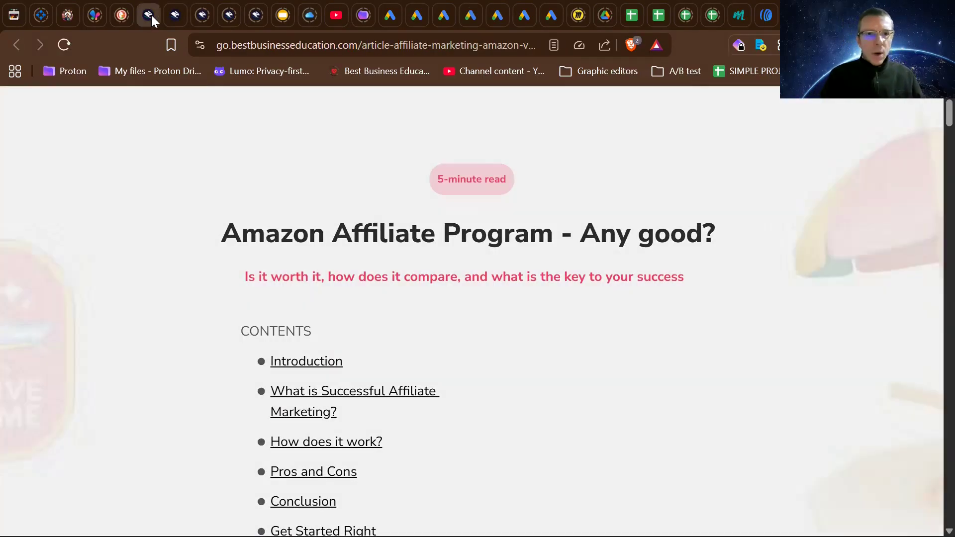
pyautogui.click(151, 14)
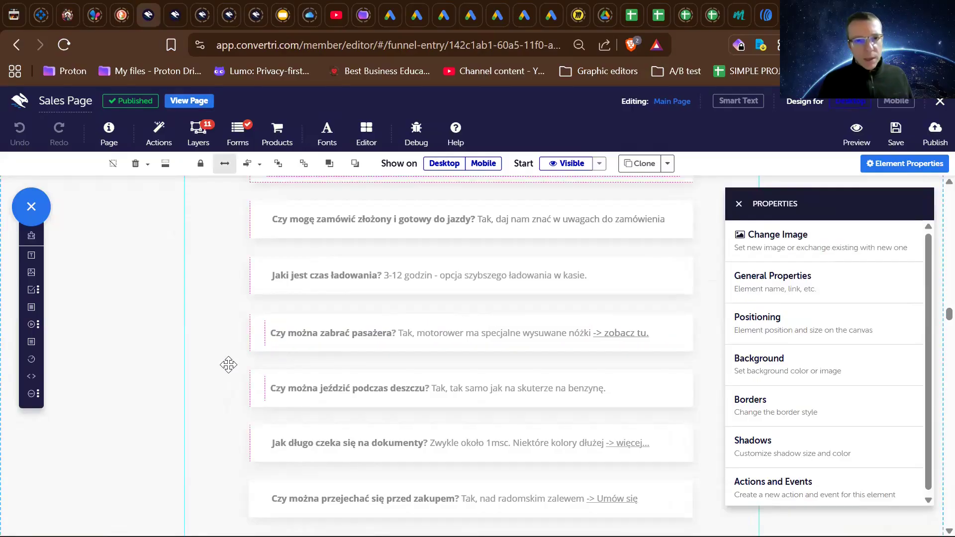
# - Look back through the sales page from the FAQ section up to the opening headline and video
pyautogui.scroll(5, 111, 397)
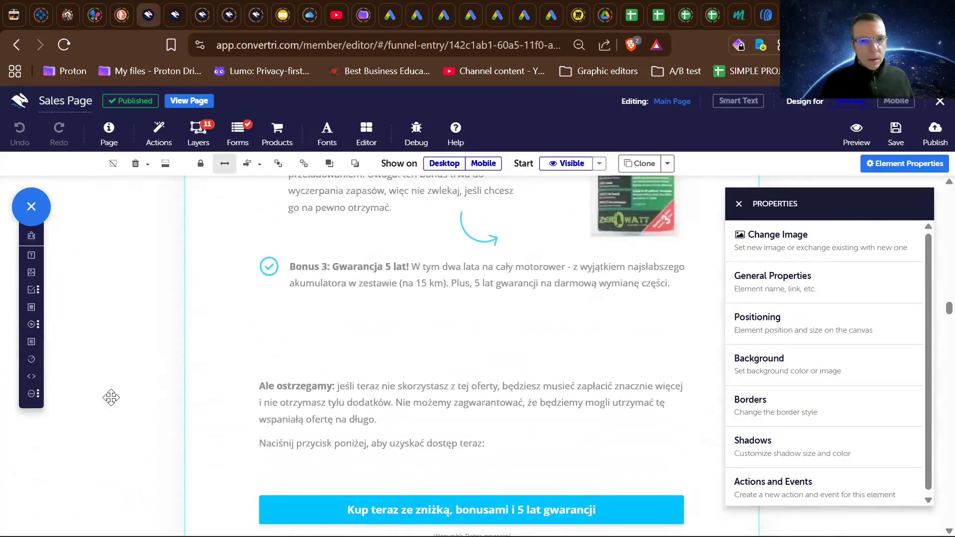
pyautogui.scroll(10, 111, 397)
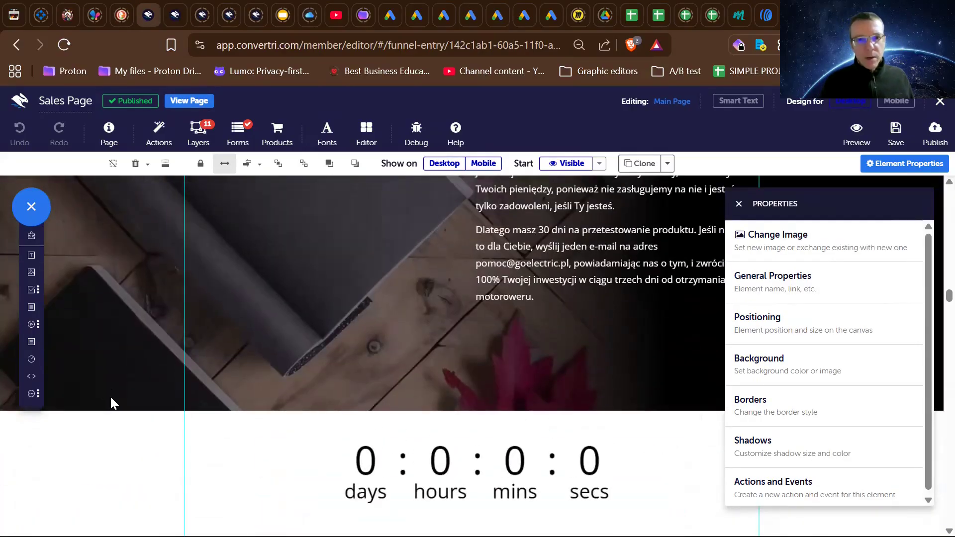
pyautogui.scroll(10, 111, 397)
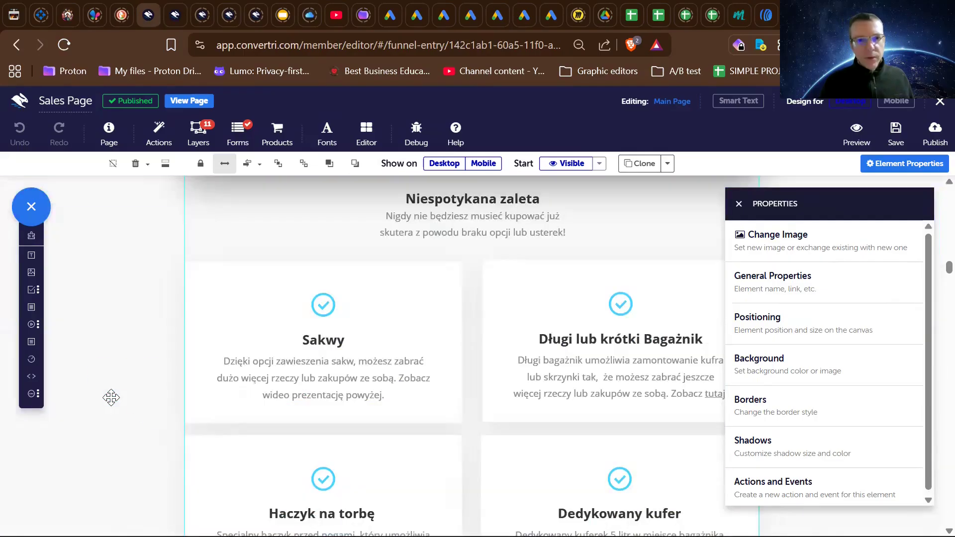
pyautogui.scroll(10, 111, 397)
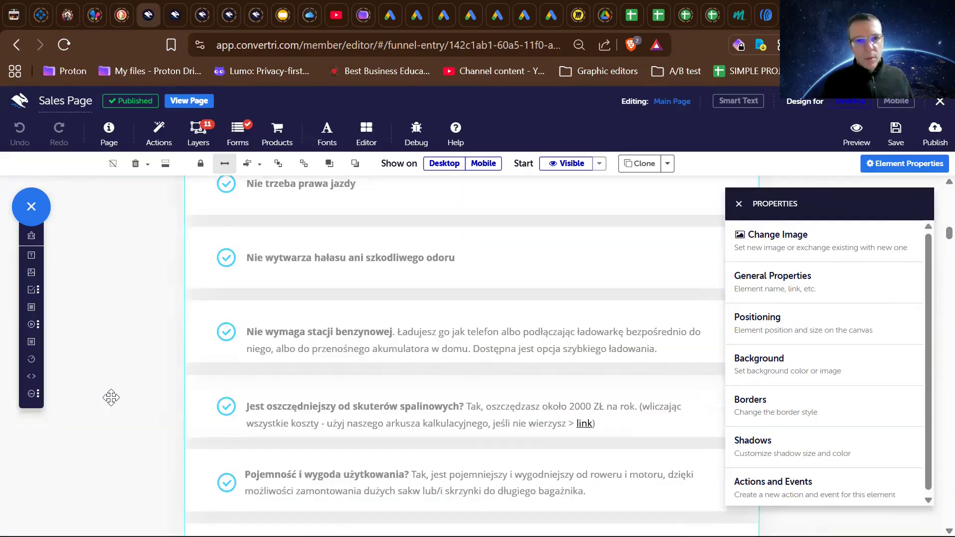
pyautogui.scroll(10, 111, 398)
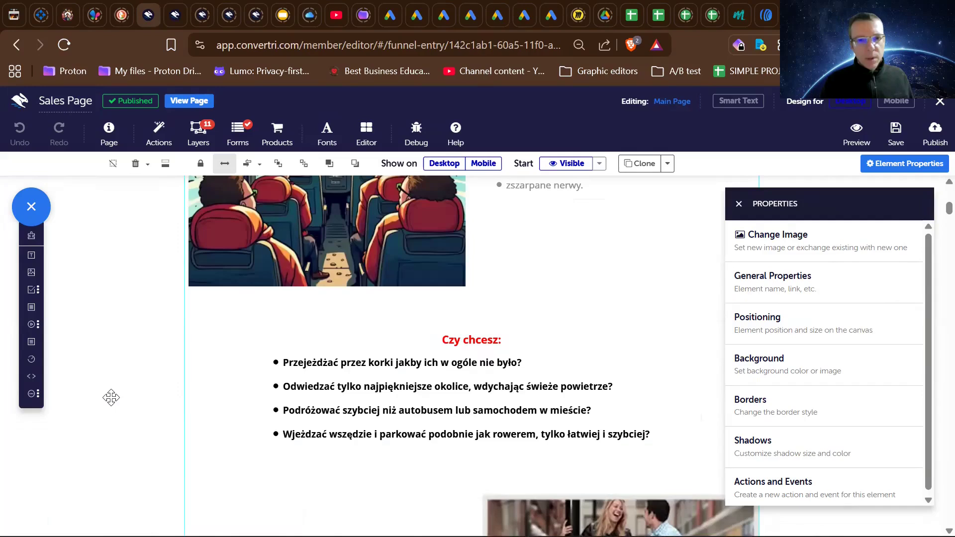
pyautogui.scroll(5, 111, 398)
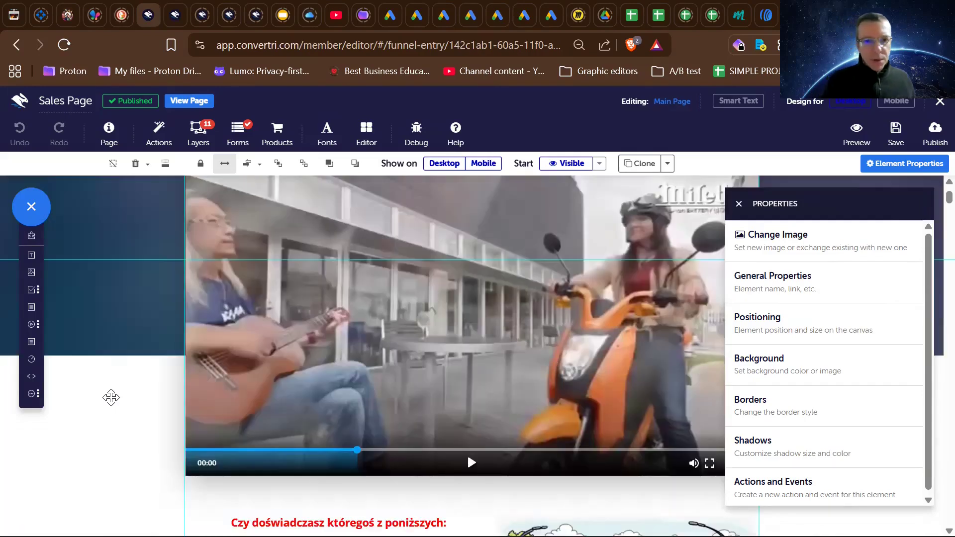
pyautogui.scroll(-3, 111, 397)
pyautogui.scroll(6, 110, 397)
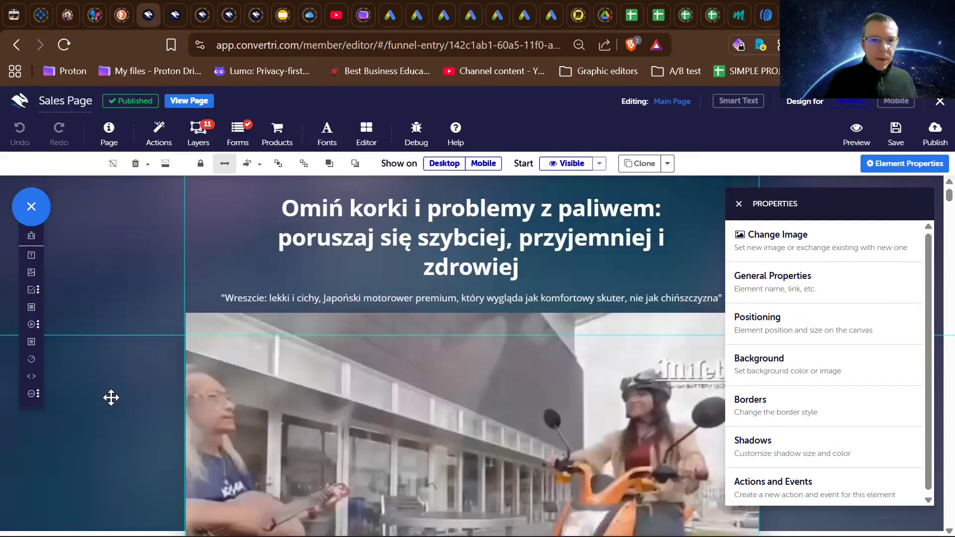
# - Review the sales page from the opening video through the action video and numbered usage steps to the feature cards
pyautogui.scroll(-10, 111, 398)
pyautogui.scroll(-10, 112, 400)
pyautogui.scroll(-10, 111, 398)
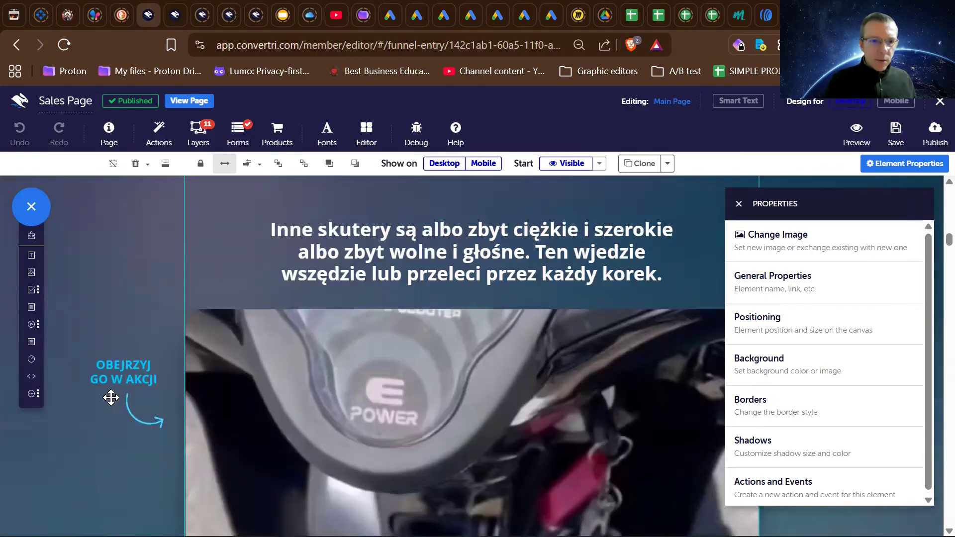
pyautogui.scroll(-3, 110, 397)
pyautogui.scroll(-10, 111, 397)
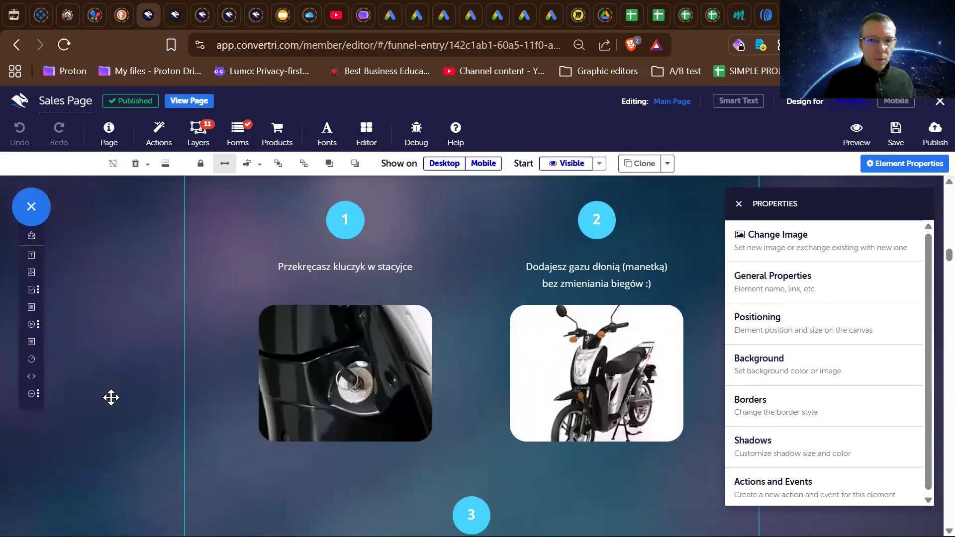
pyautogui.scroll(-10, 111, 397)
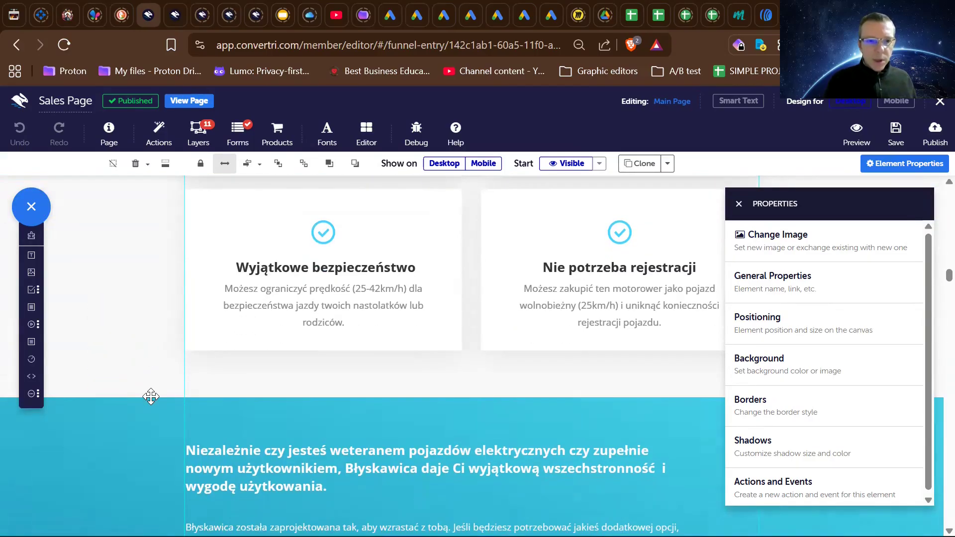
# - Examine the Wyjątkowe bezpieczeństwo and Nie potrzeba rejestracji cards together with the blue versatility section beneath them
pyautogui.scroll(3, 151, 397)
pyautogui.scroll(-4, 150, 396)
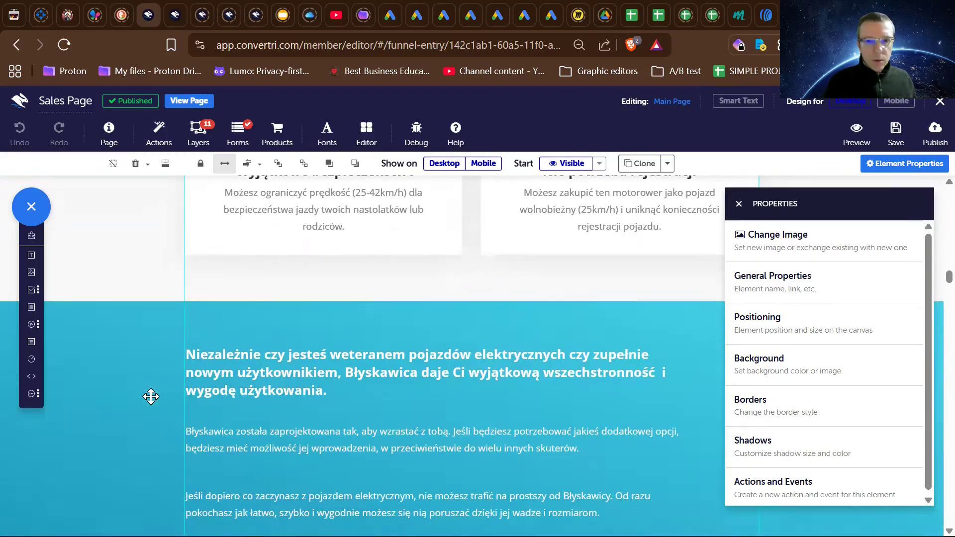
pyautogui.scroll(-5, 151, 397)
pyautogui.scroll(5, 151, 397)
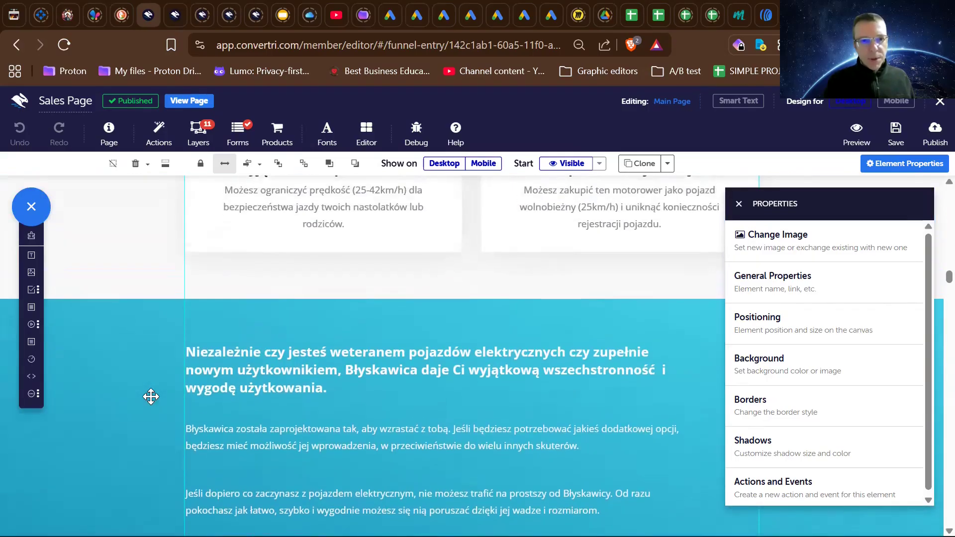
pyautogui.scroll(6, 151, 397)
pyautogui.scroll(-6, 245, 412)
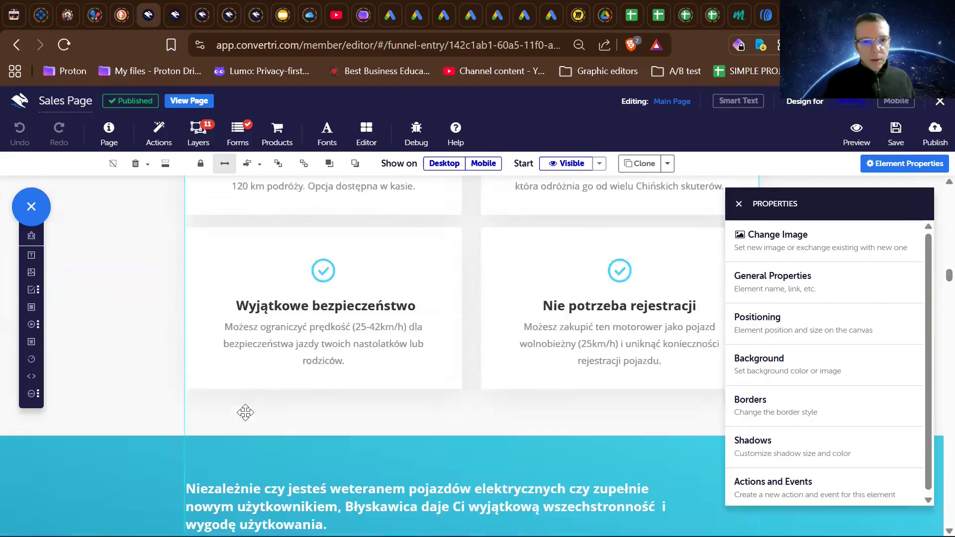
pyautogui.scroll(-15, 133, 408)
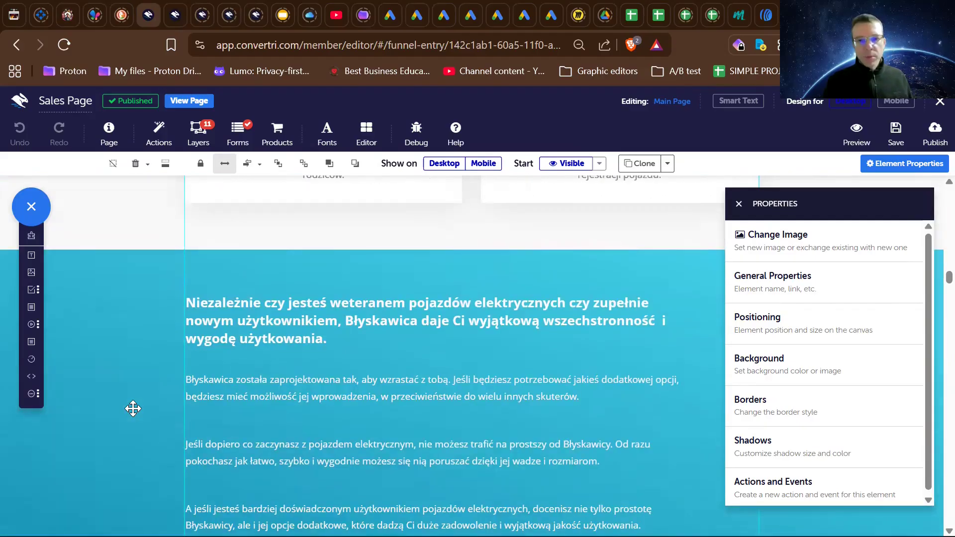
# - Examine the scooter carousel, 30-day guarantee, countdown, purchase button and discounted offer with its bonus list
pyautogui.scroll(-20, 137, 415)
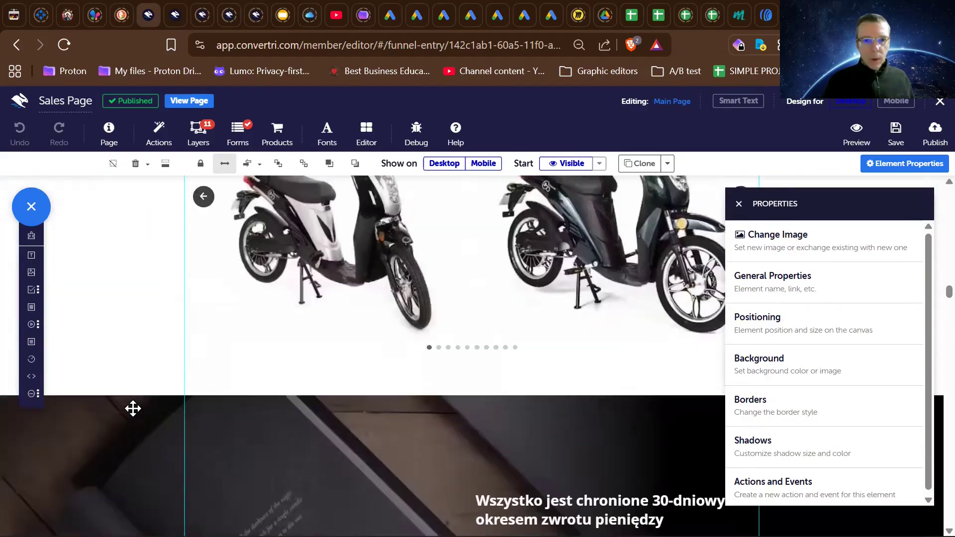
pyautogui.scroll(-3, 132, 408)
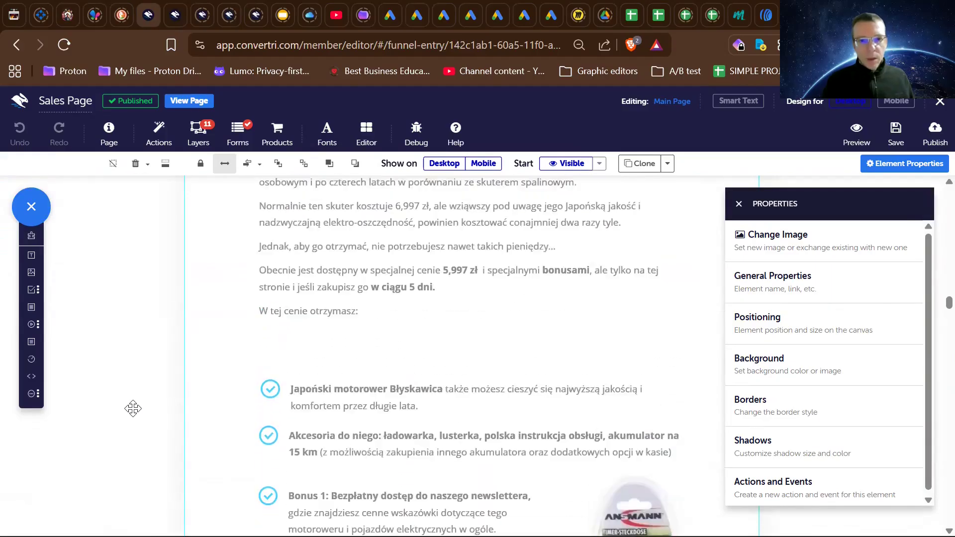
pyautogui.scroll(8, 133, 405)
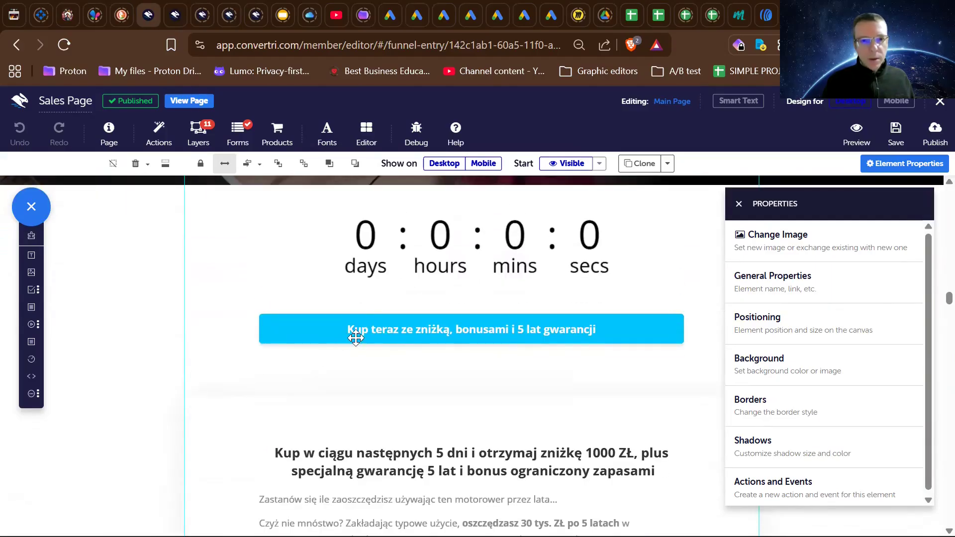
pyautogui.scroll(-7, 314, 379)
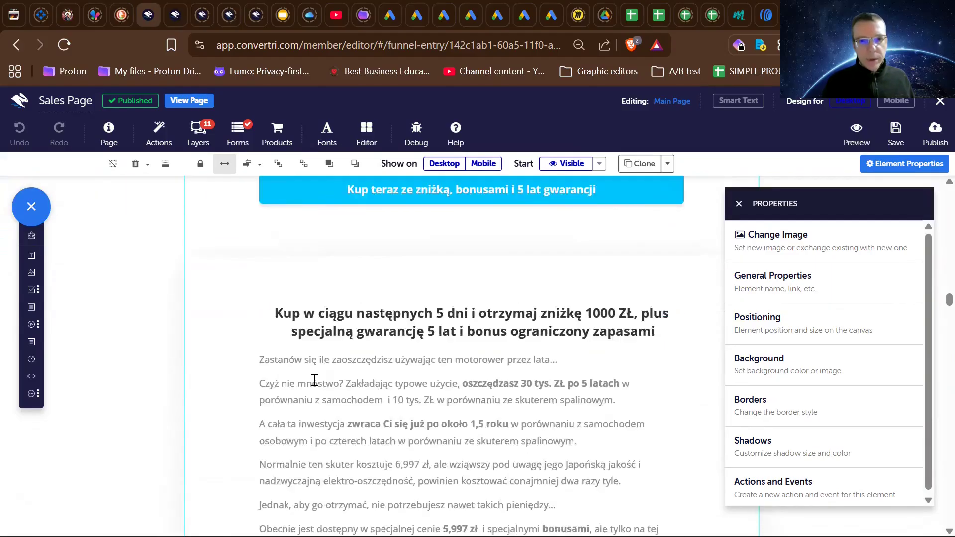
pyautogui.scroll(-2, 286, 328)
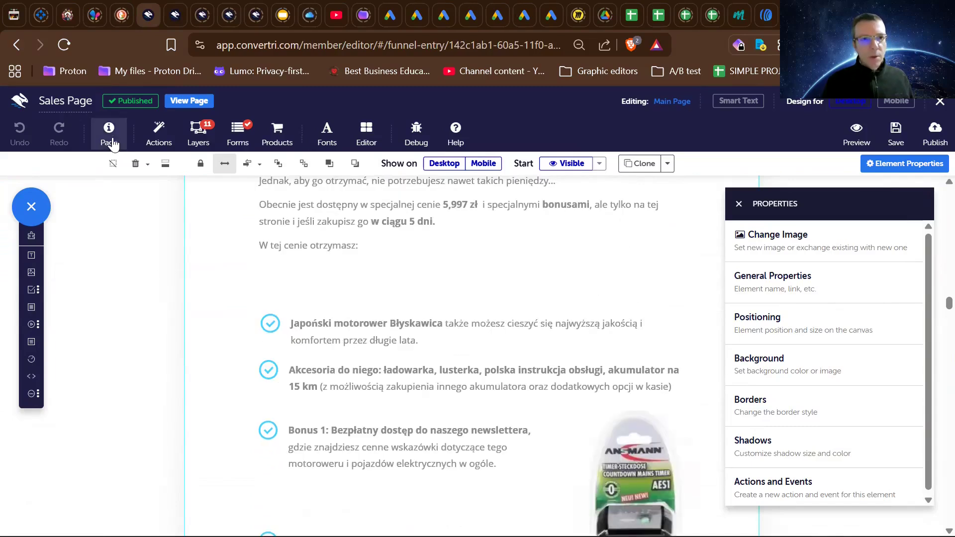
# - Check the sales page's background and canvas size in its visual styling settings, then close the settings
pyautogui.click(109, 131)
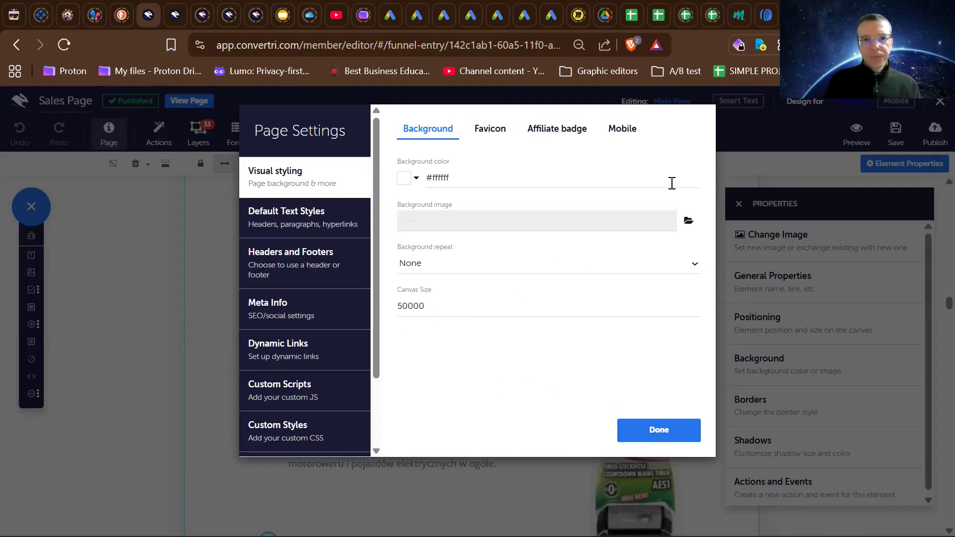
pyautogui.click(651, 437)
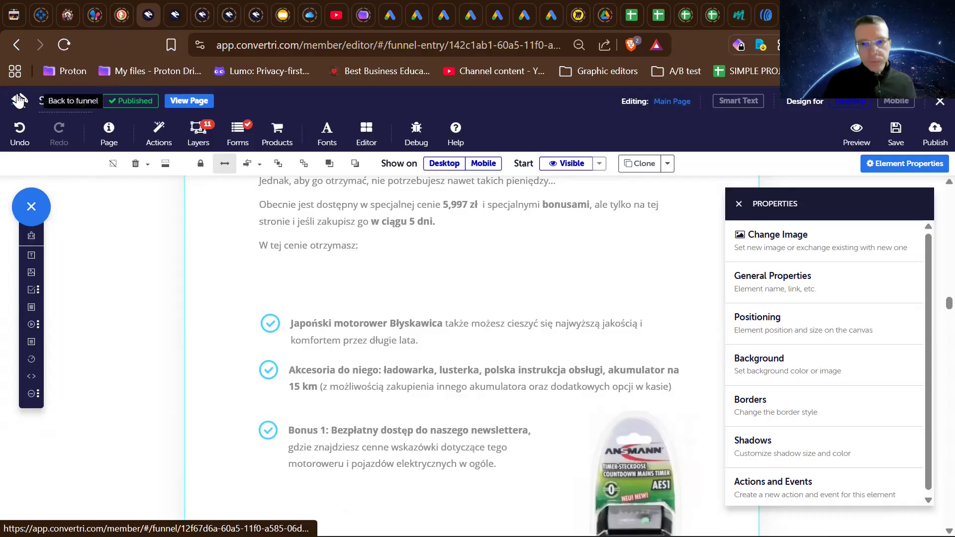
# - Look back over the sales page's guarantee, carousel, reviews, versatility text, action video and product specifications up to the opening headline
pyautogui.scroll(15, 76, 267)
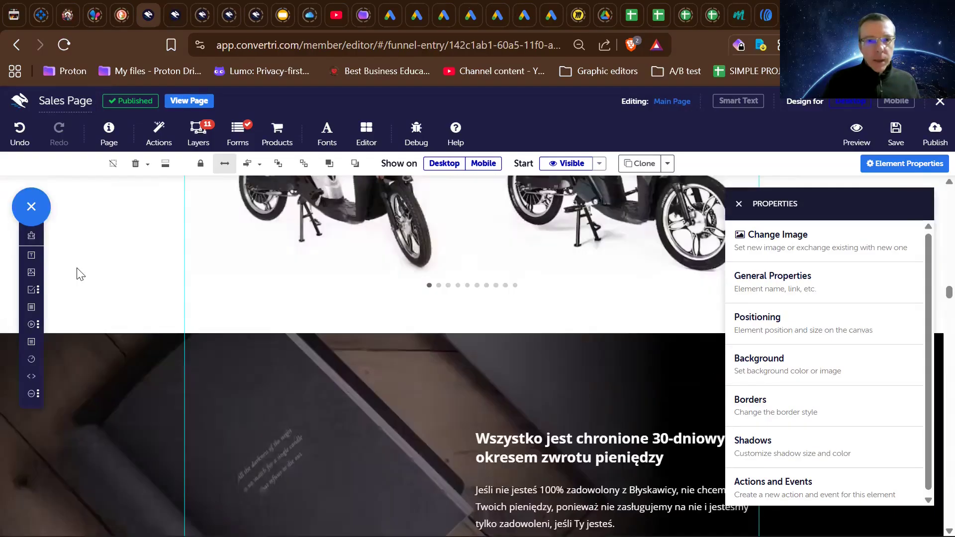
pyautogui.scroll(-2, 77, 269)
pyautogui.scroll(10, 79, 273)
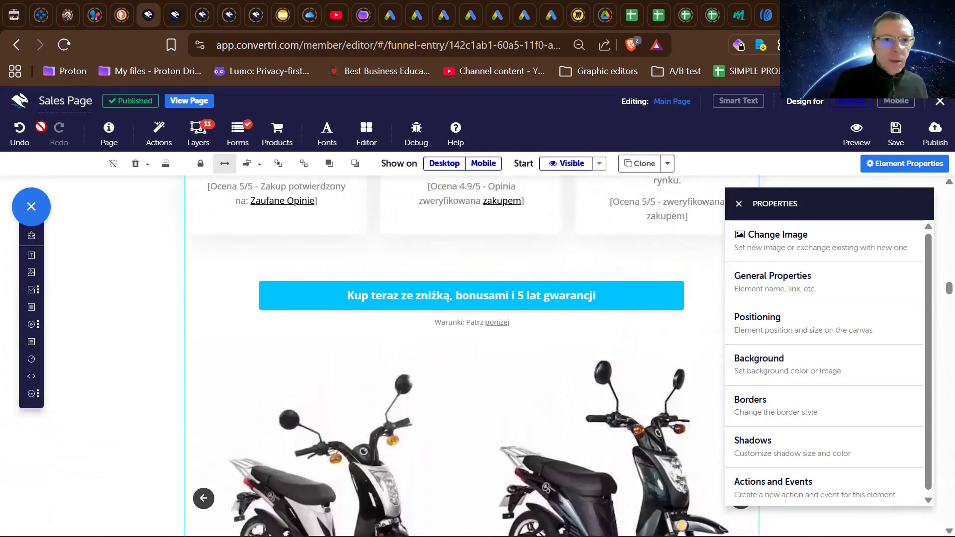
pyautogui.scroll(10, 79, 335)
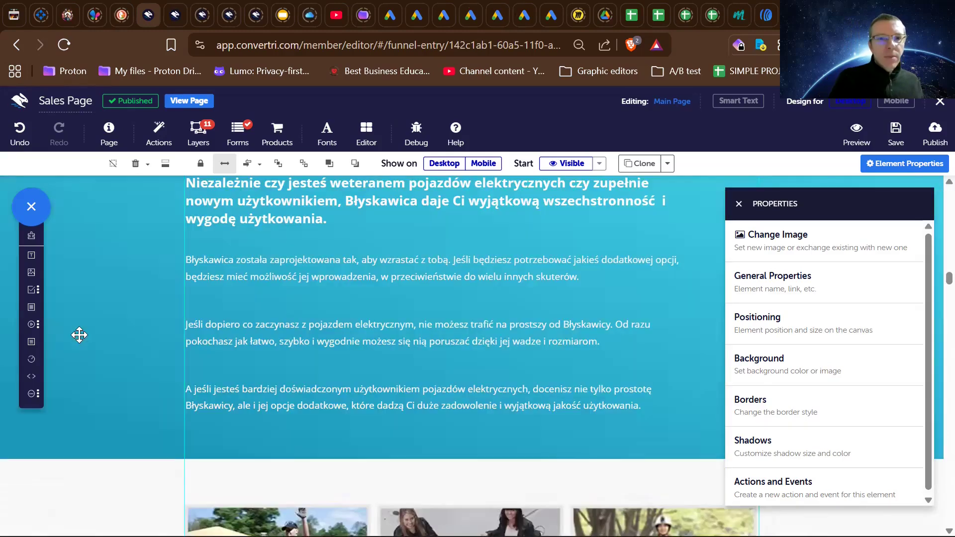
pyautogui.scroll(10, 79, 335)
pyautogui.scroll(10, 80, 335)
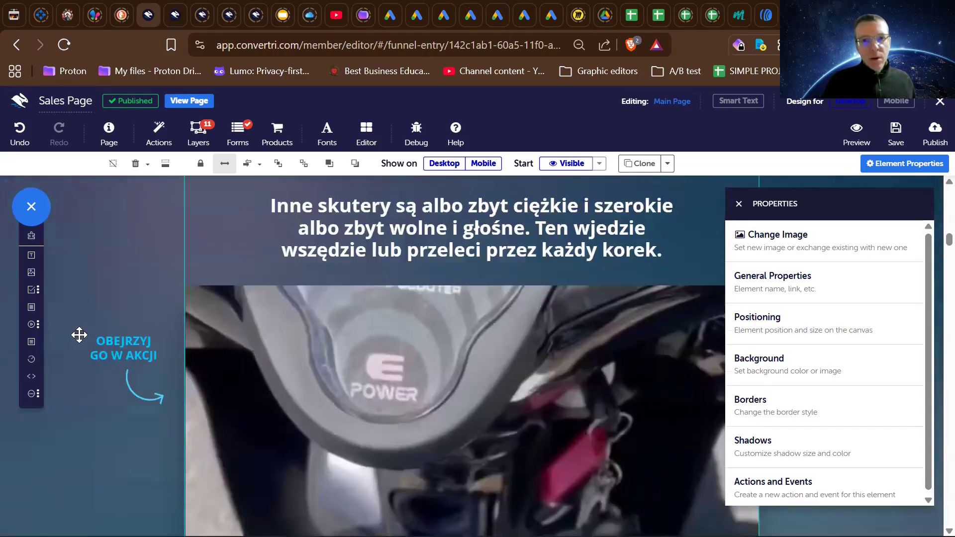
pyautogui.scroll(10, 79, 335)
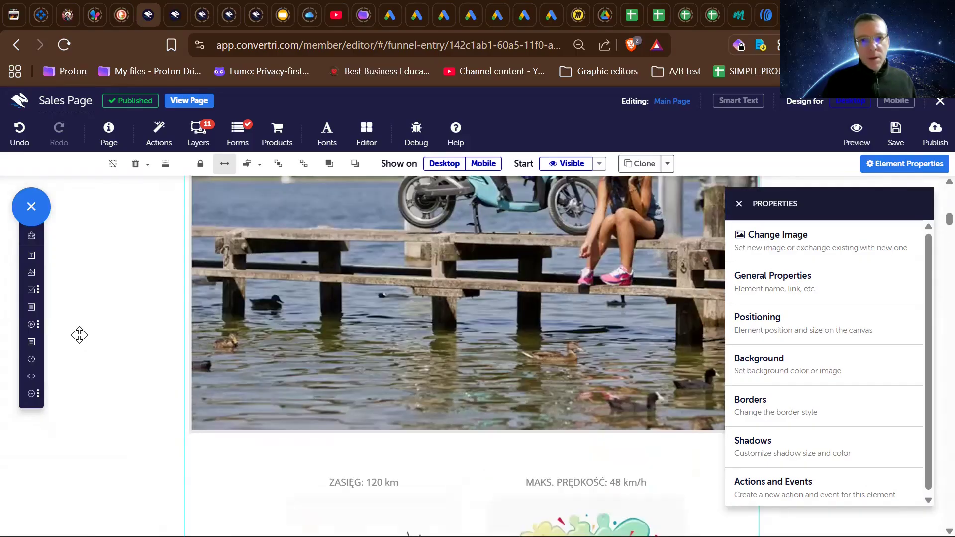
pyautogui.scroll(3, 80, 335)
pyautogui.scroll(10, 80, 334)
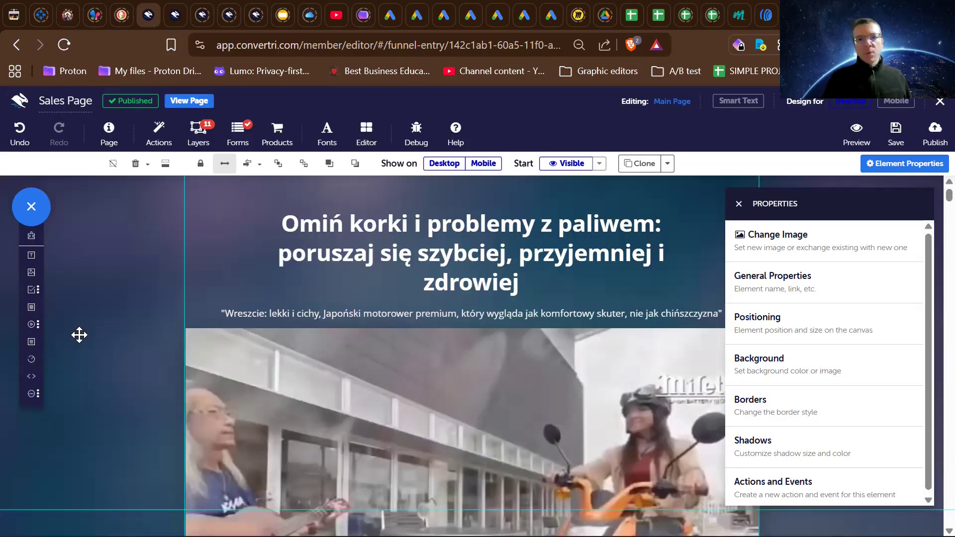
# - Compare the opening headline and video with the Czy doświadczasz któregoś z poniższych problem list beneath them
pyautogui.scroll(-3, 80, 335)
pyautogui.scroll(3, 80, 334)
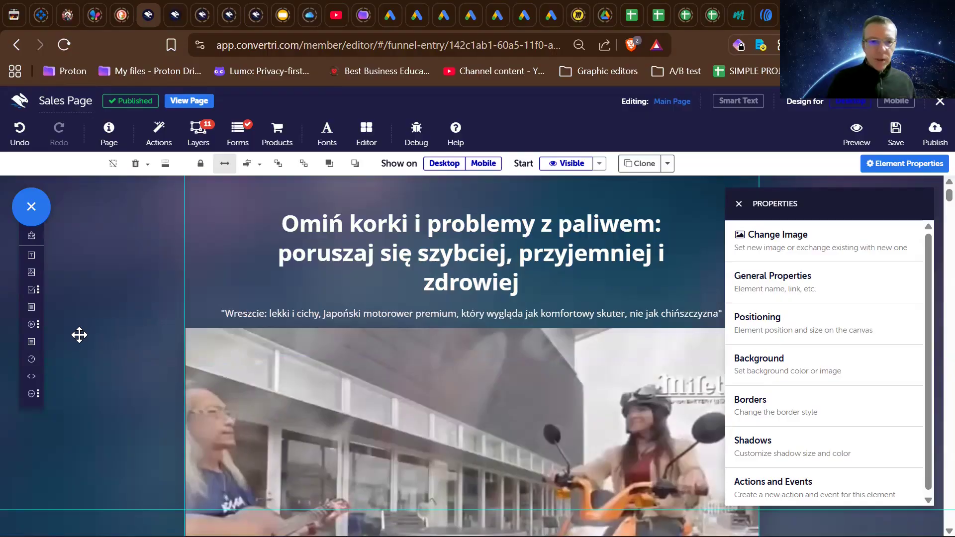
pyautogui.scroll(-5, 79, 334)
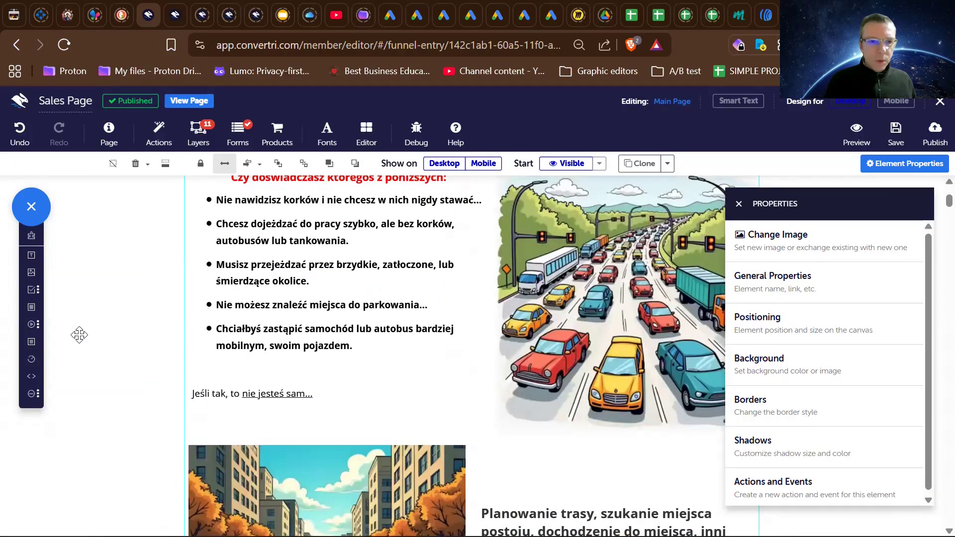
pyautogui.scroll(-4, 80, 334)
pyautogui.scroll(10, 80, 334)
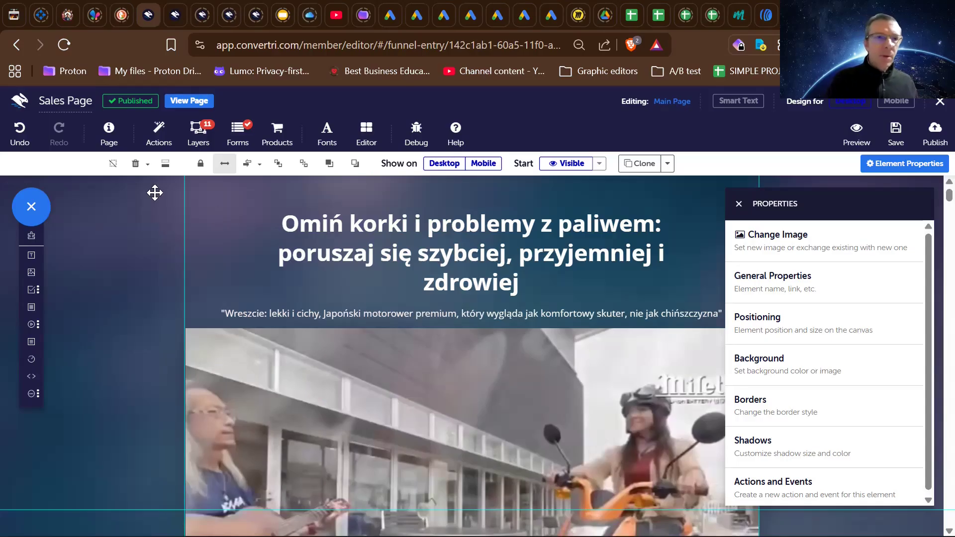
# - Leave the sales page editor for the funnel overview without saving the page
pyautogui.click(19, 104)
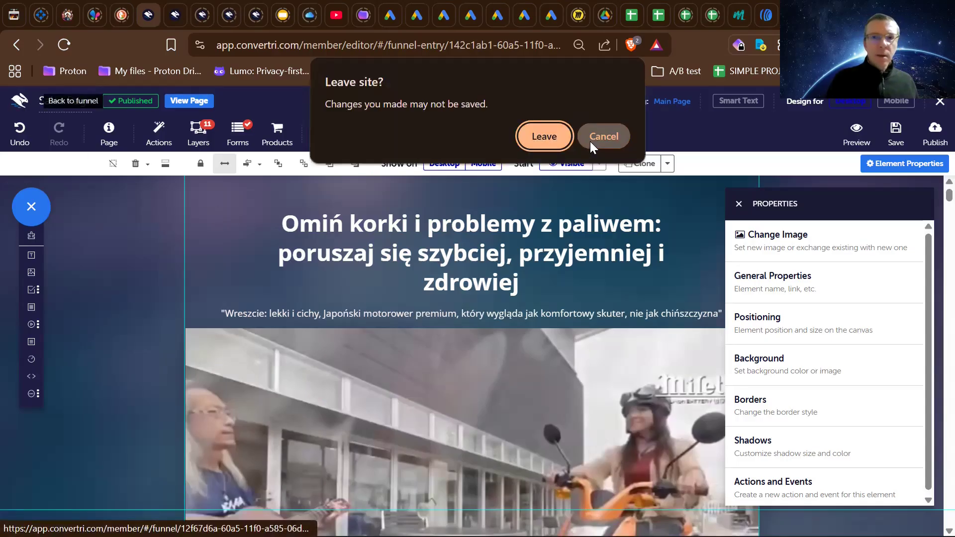
pyautogui.click(553, 140)
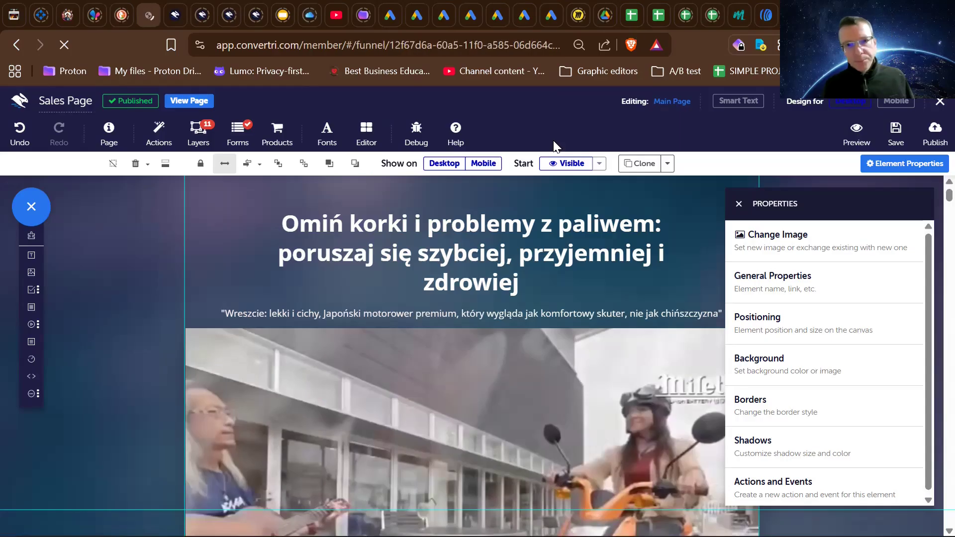